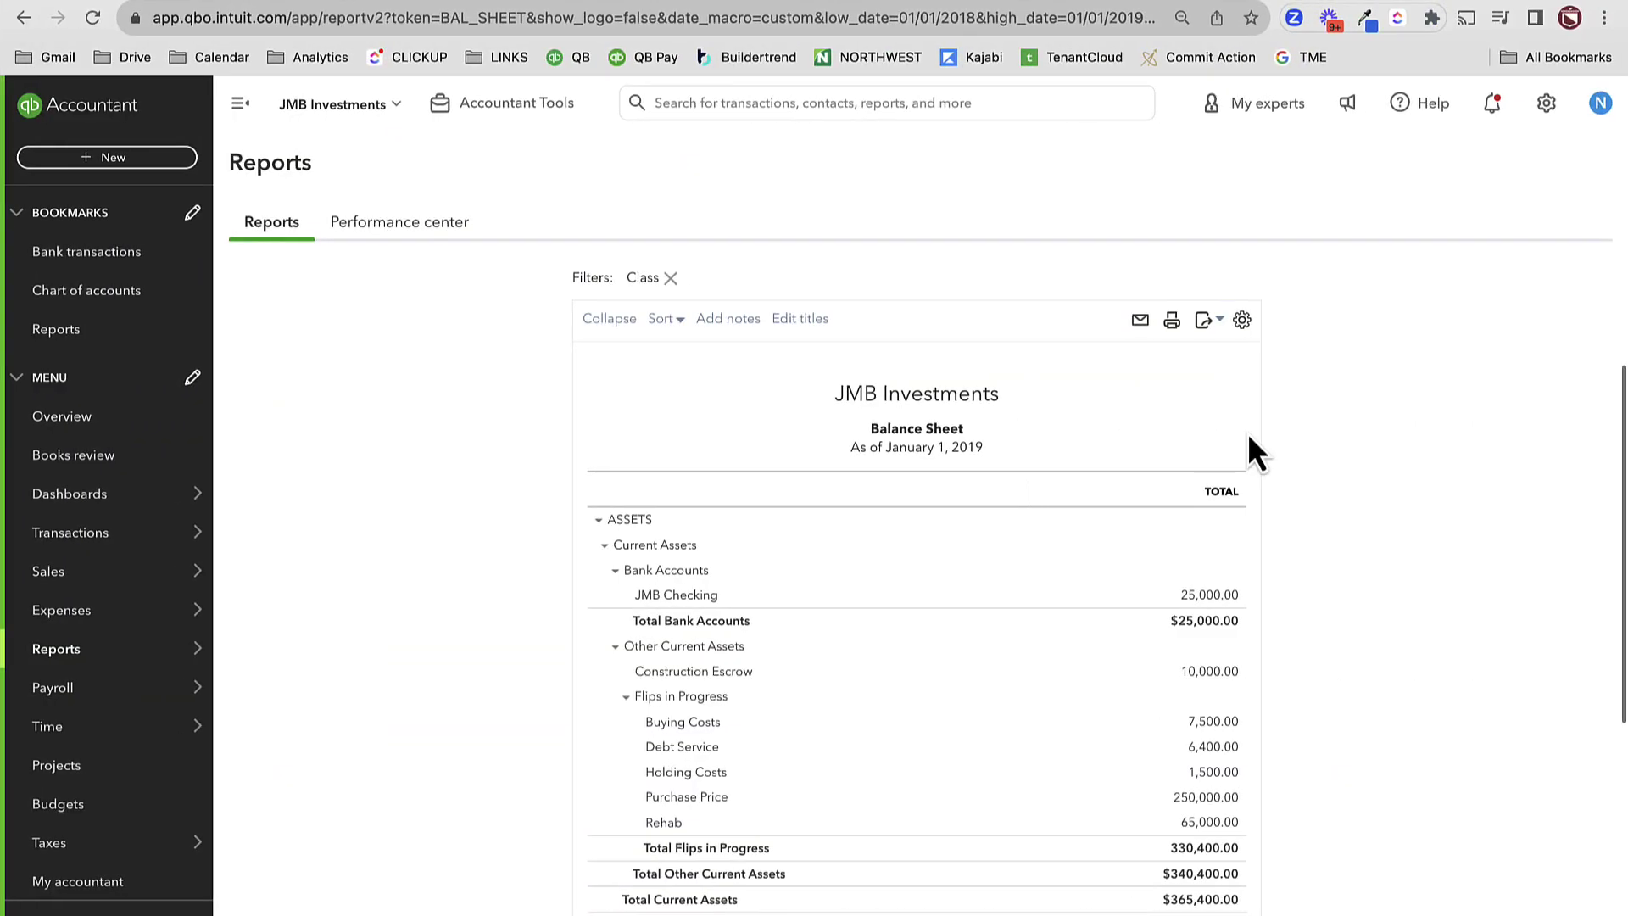
# - Run the Balance Sheet with the end date set to 12/31/2018
pyautogui.click(742, 365)
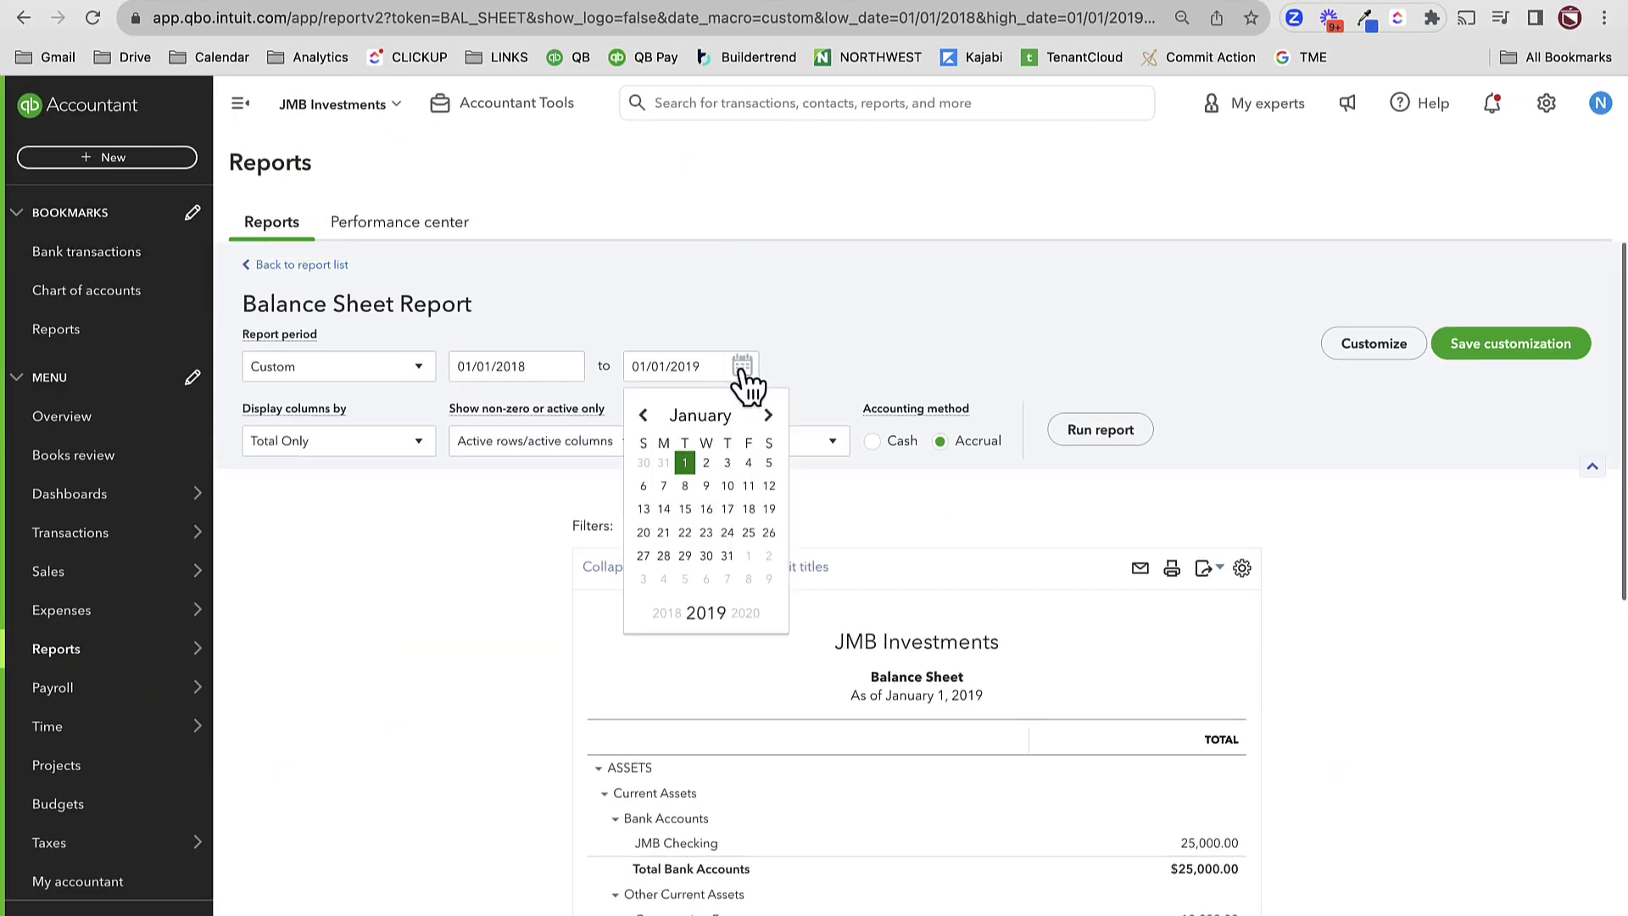
pyautogui.click(715, 366)
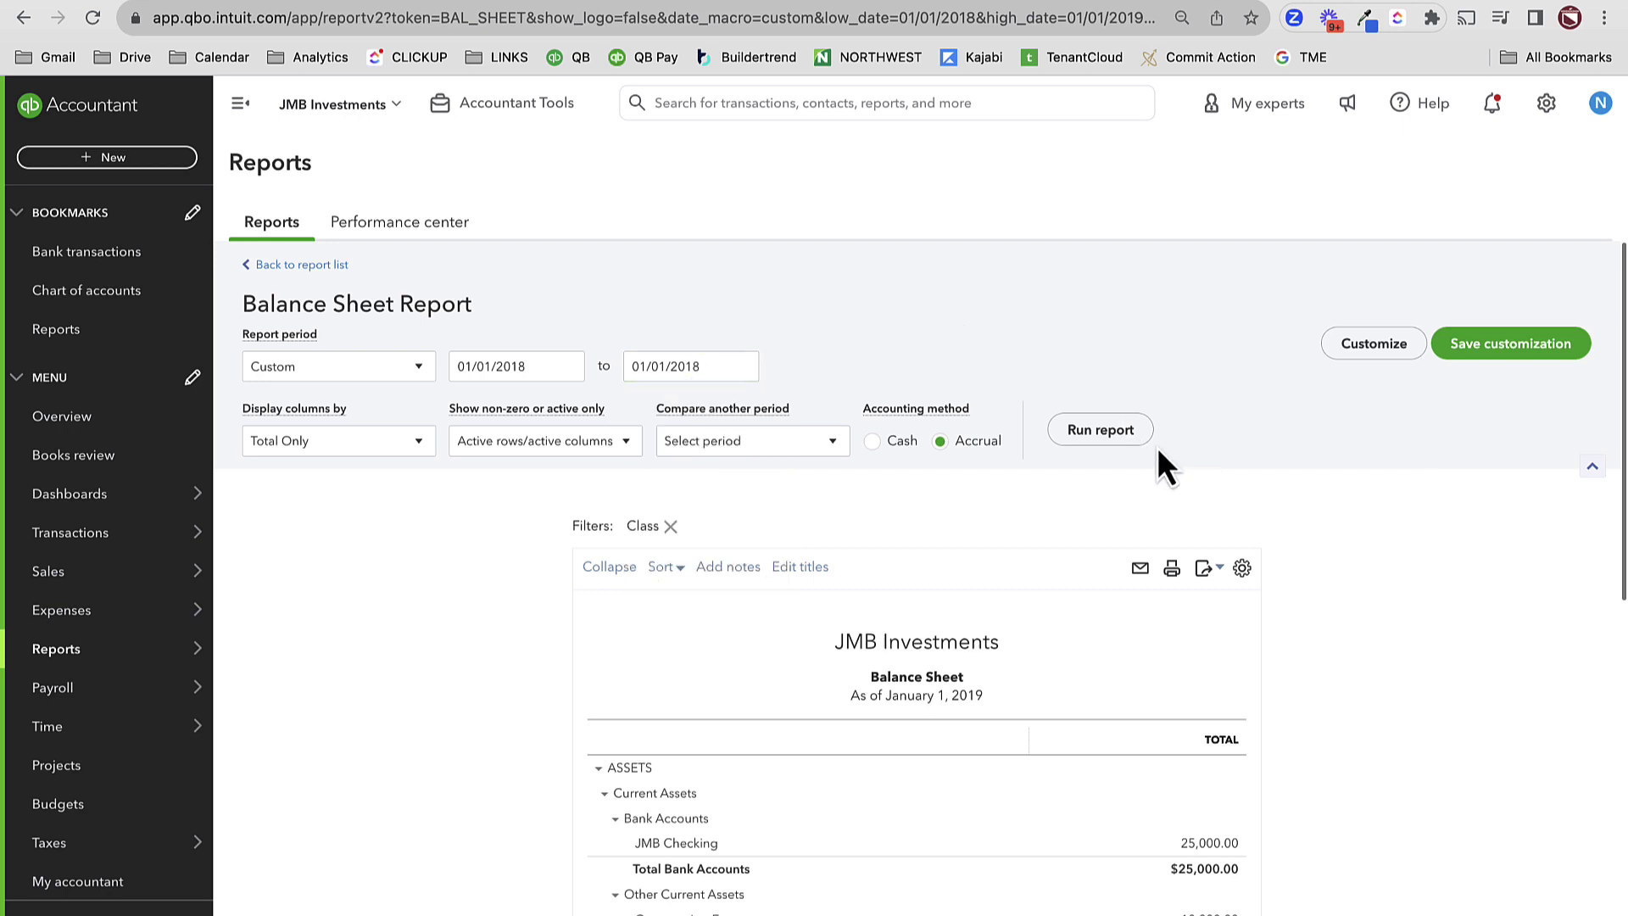
pyautogui.click(1101, 433)
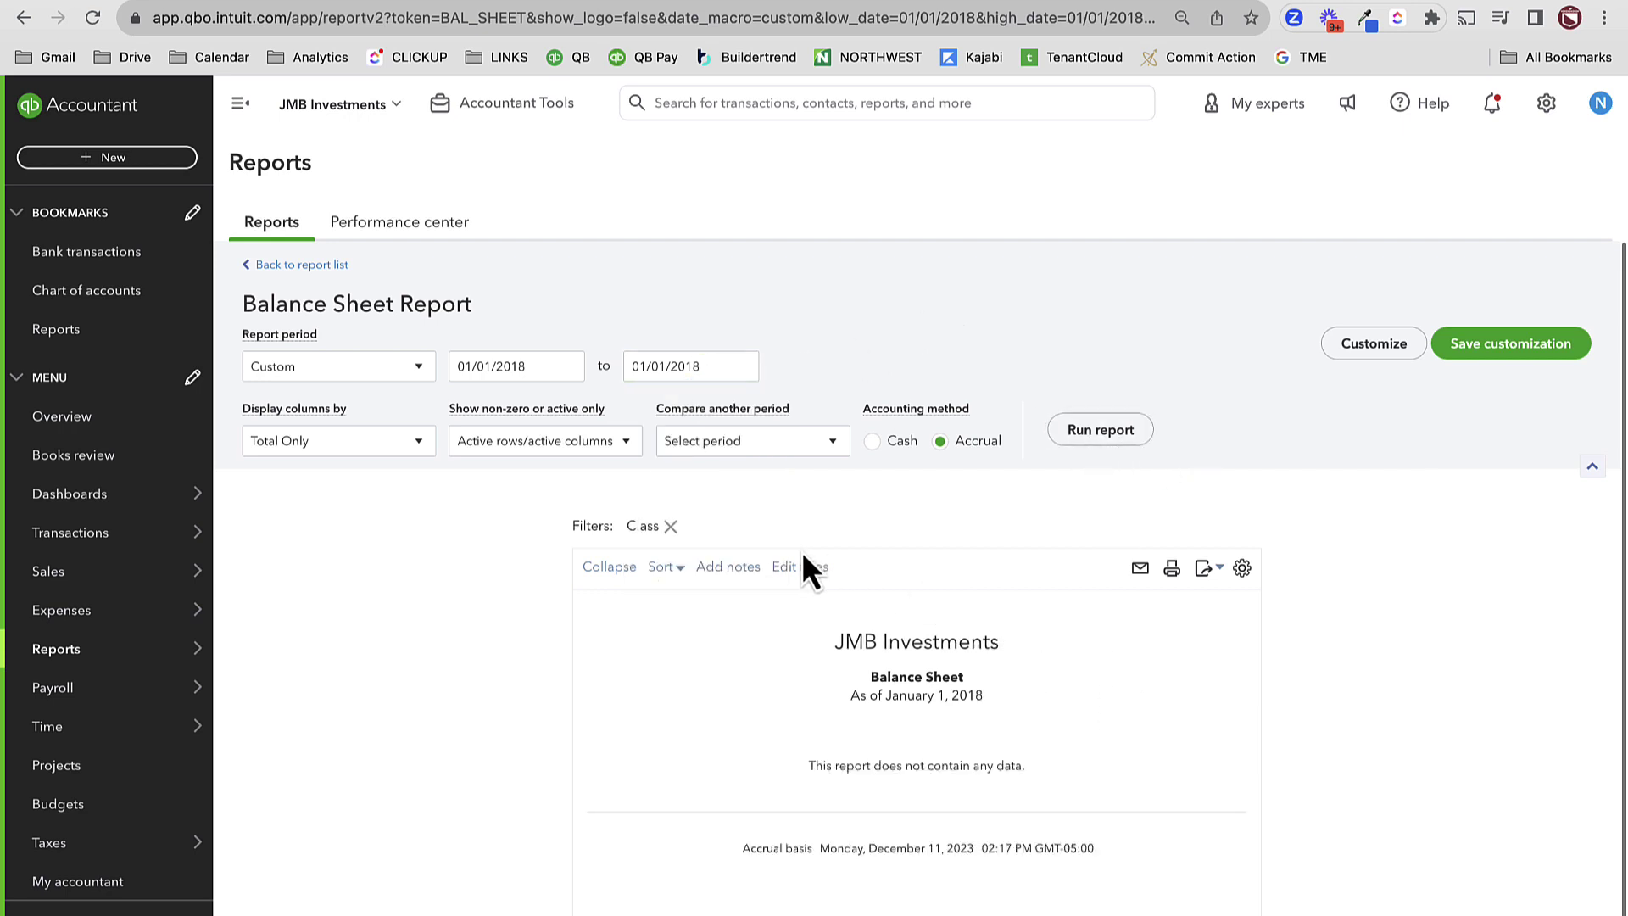
pyautogui.tripleClick(679, 370)
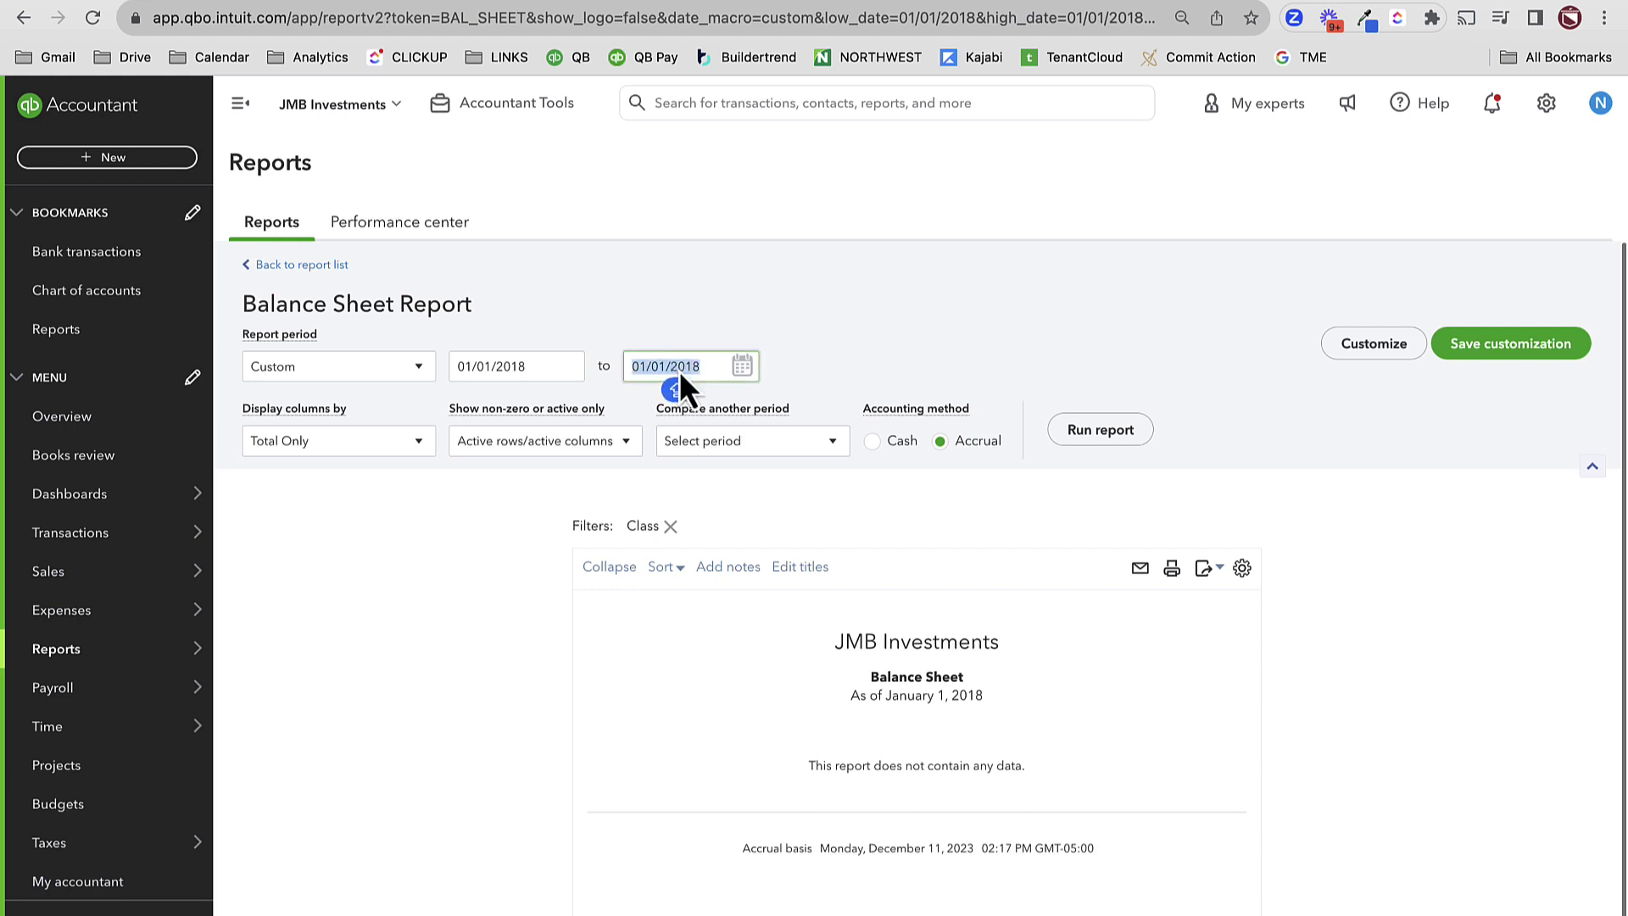
pyautogui.write('12/31/2018')
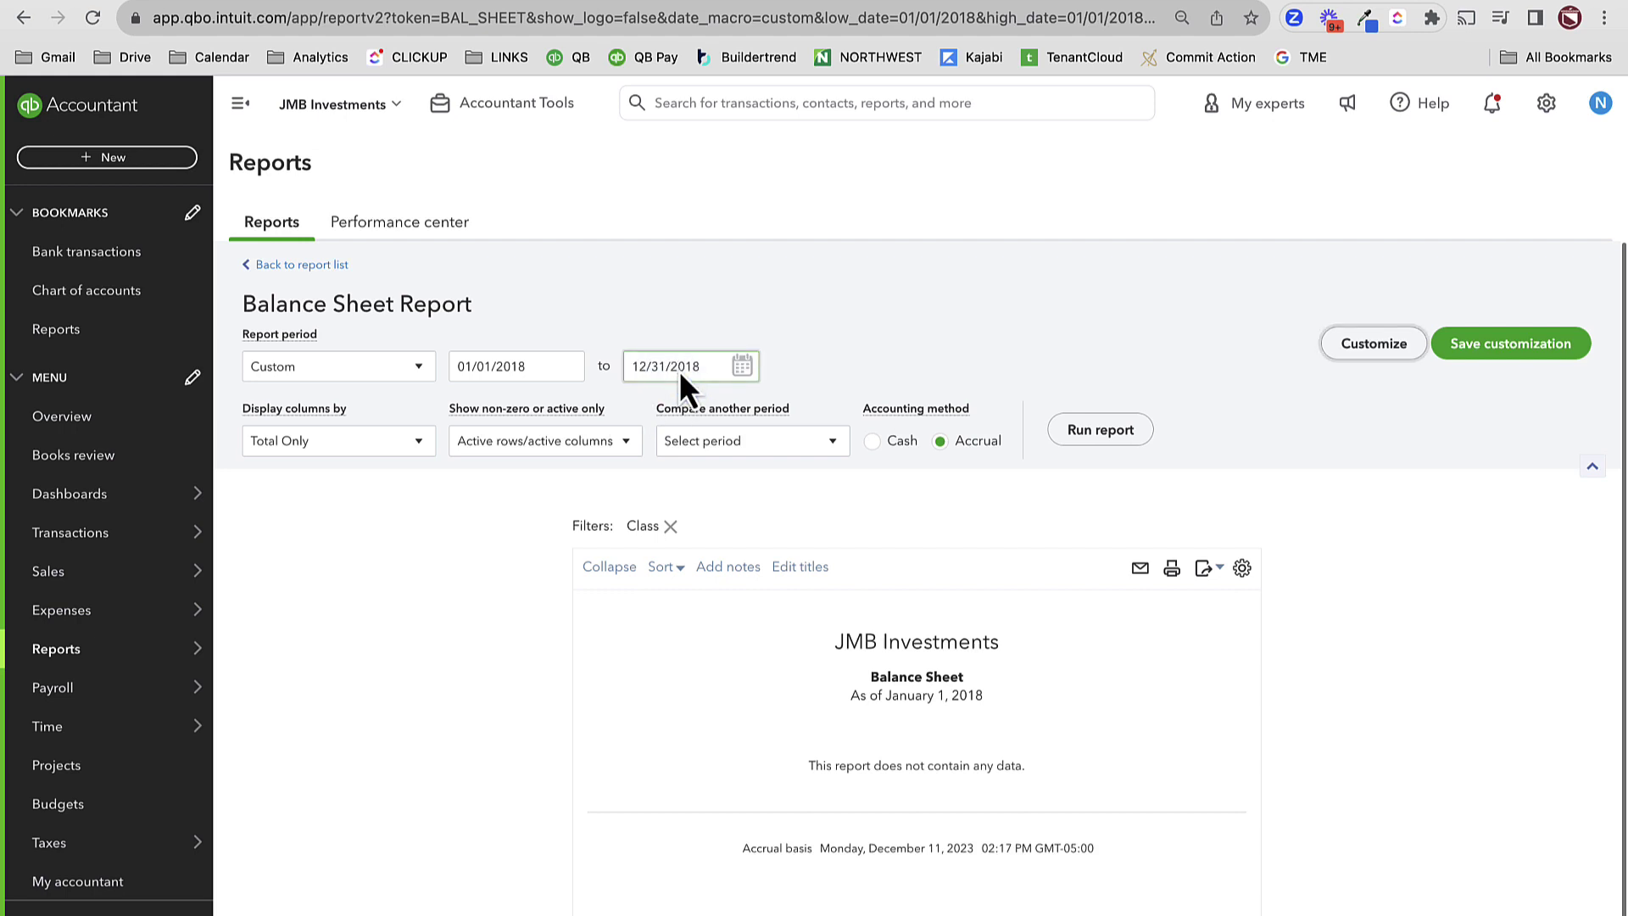
pyautogui.click(1100, 430)
# - Scroll through the December 31, 2018 balance sheet to review its totals
pyautogui.scroll(-4, 1155, 658)
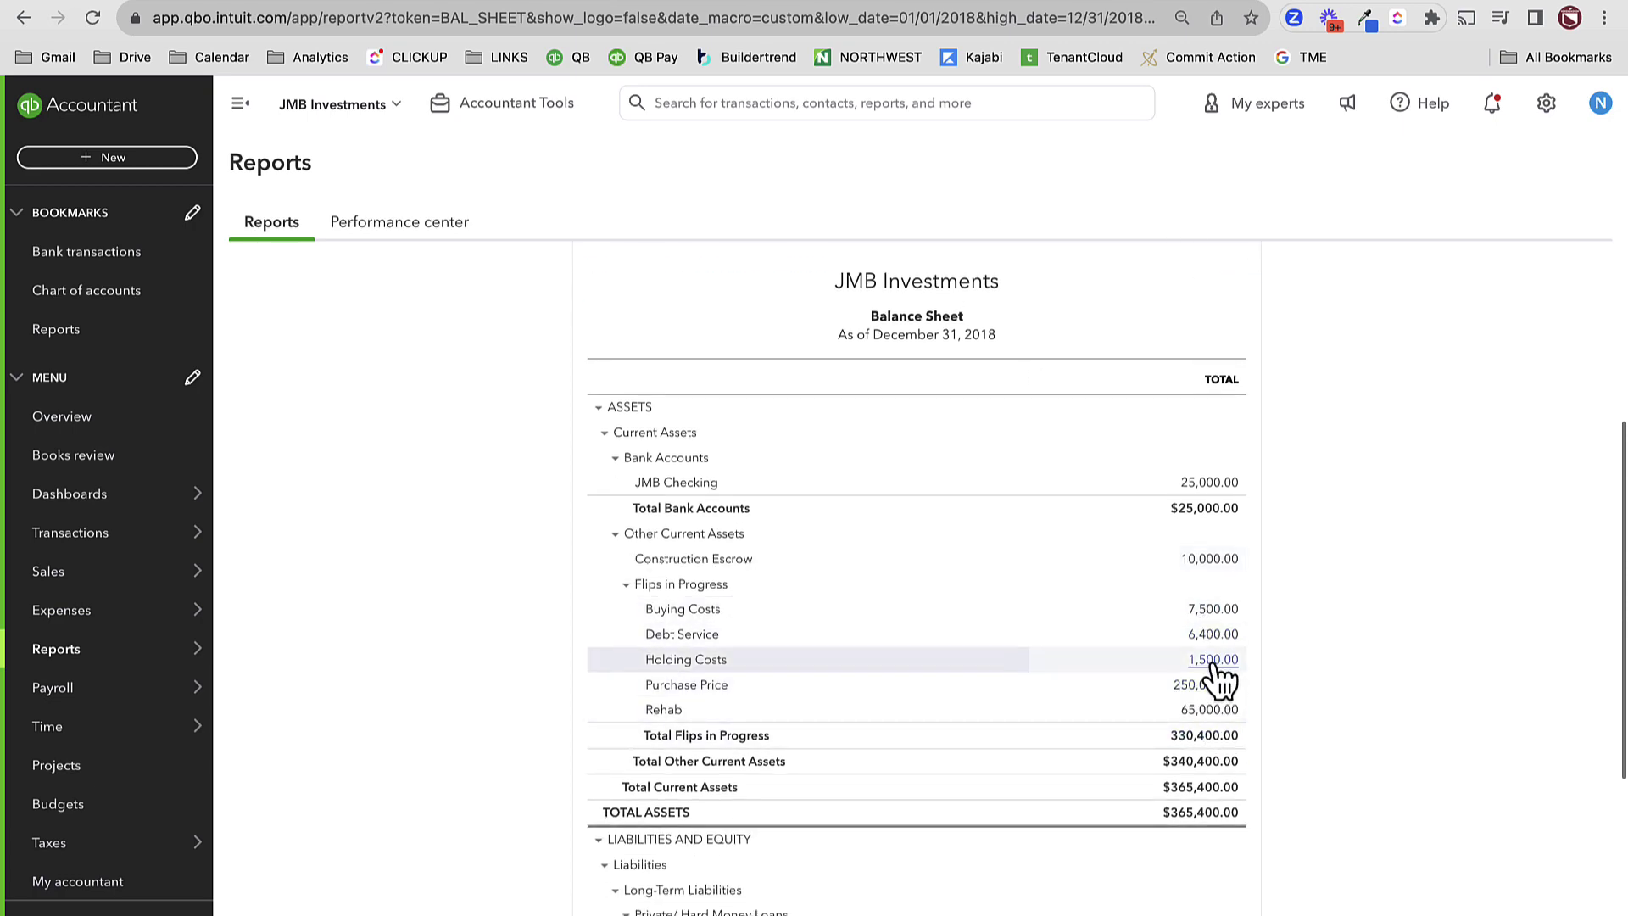
pyautogui.scroll(-2, 1199, 706)
pyautogui.scroll(-3, 1195, 708)
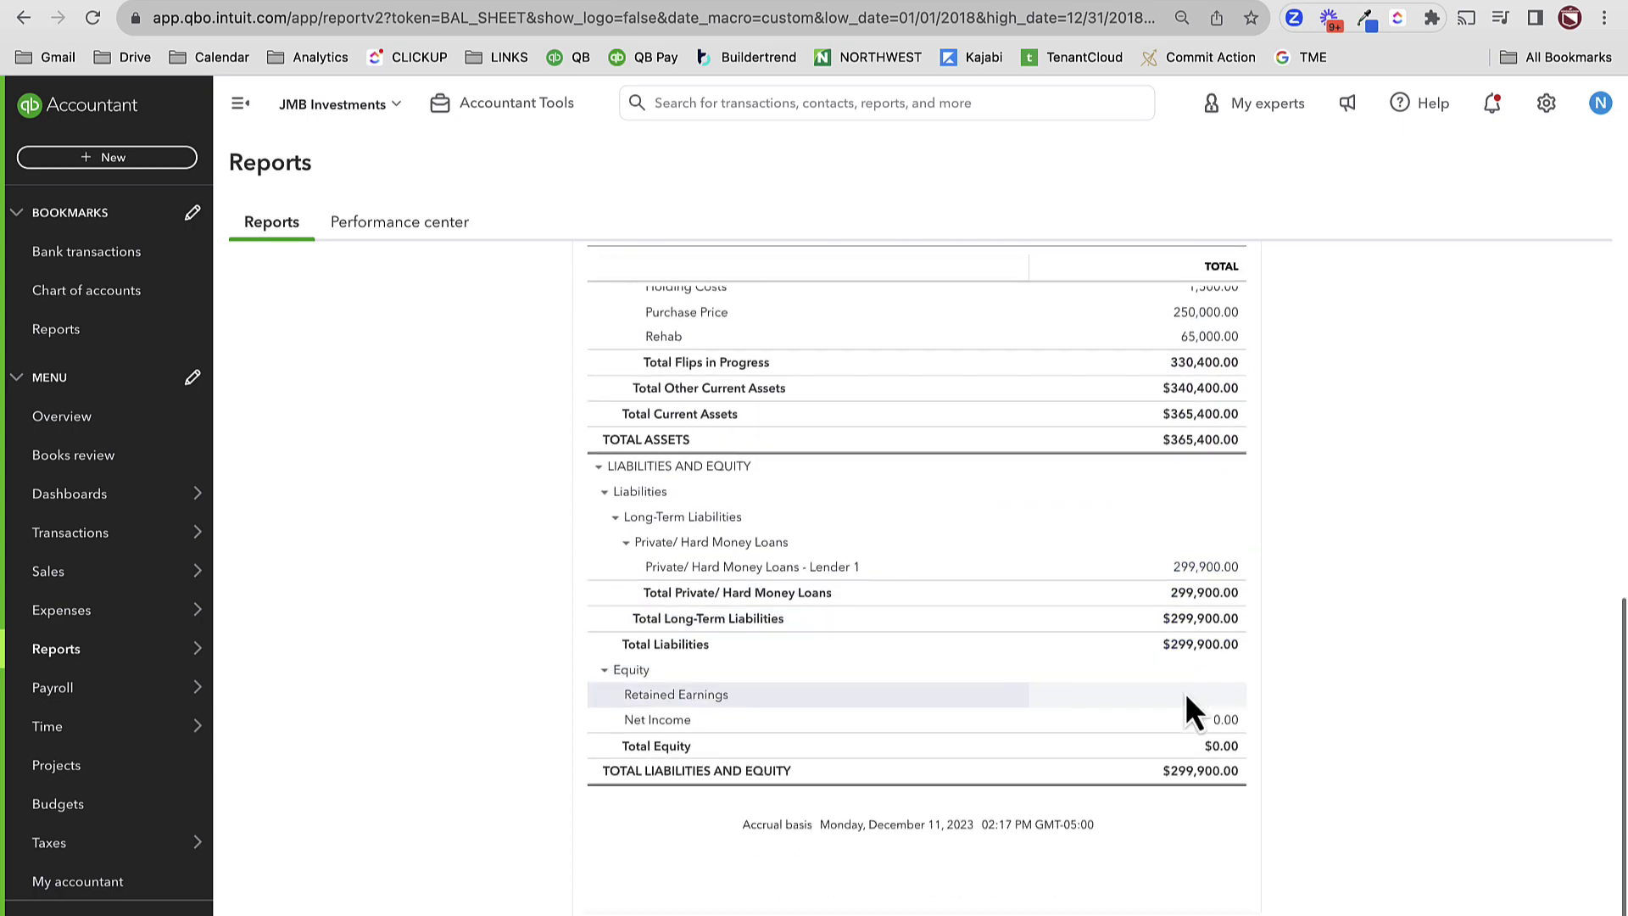
pyautogui.scroll(7, 1028, 720)
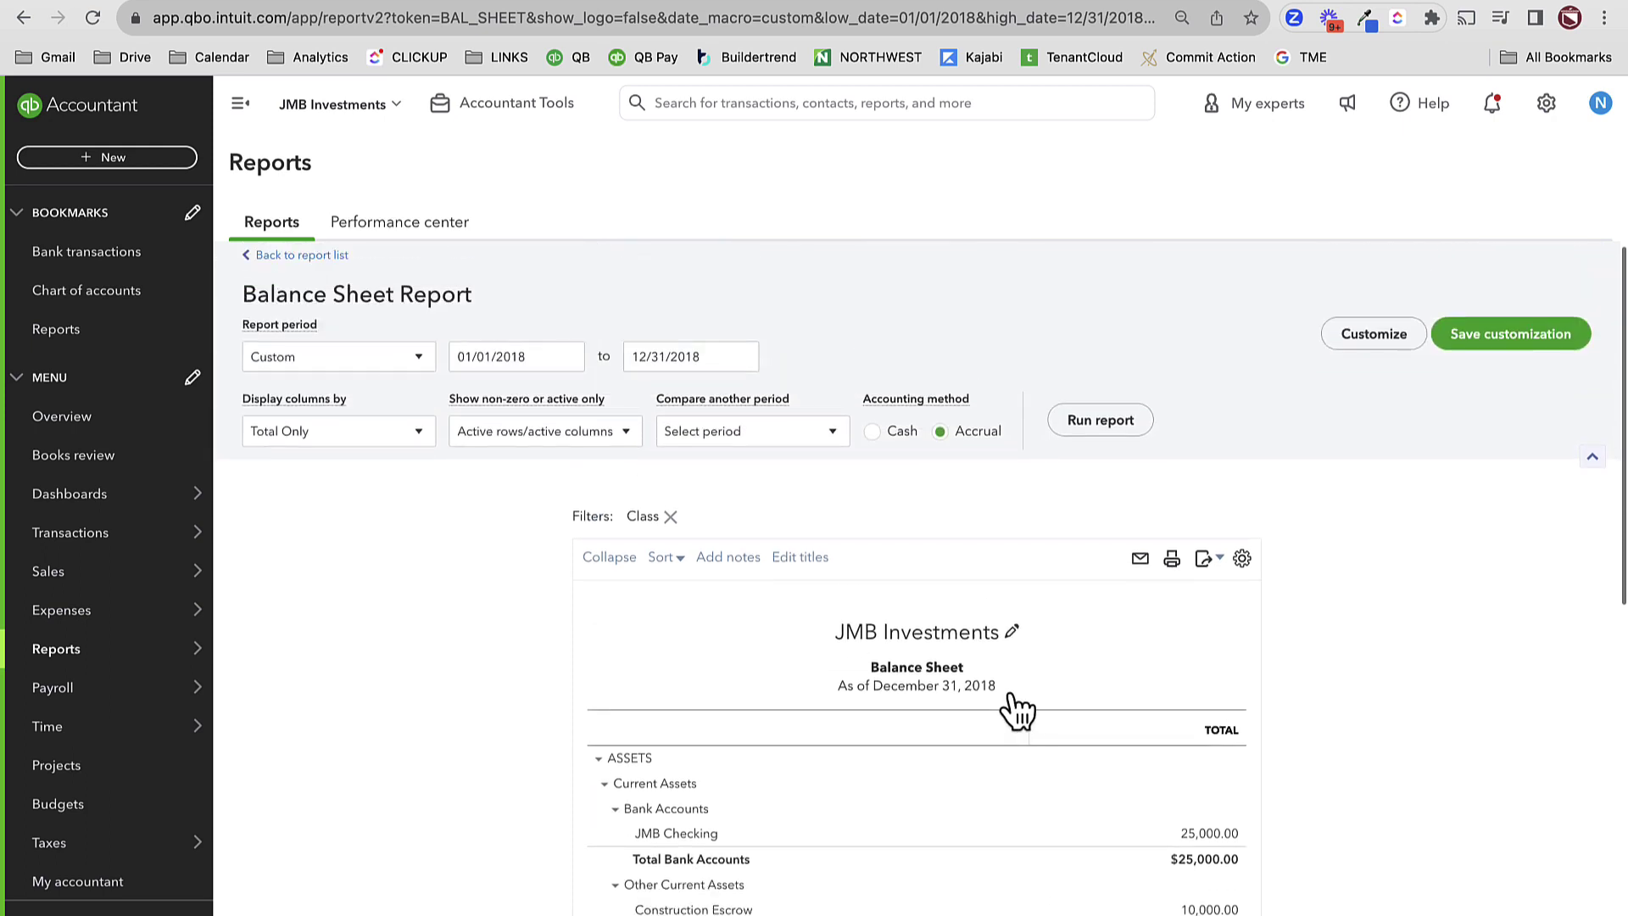
pyautogui.scroll(-2, 1014, 710)
pyautogui.scroll(-2, 1012, 707)
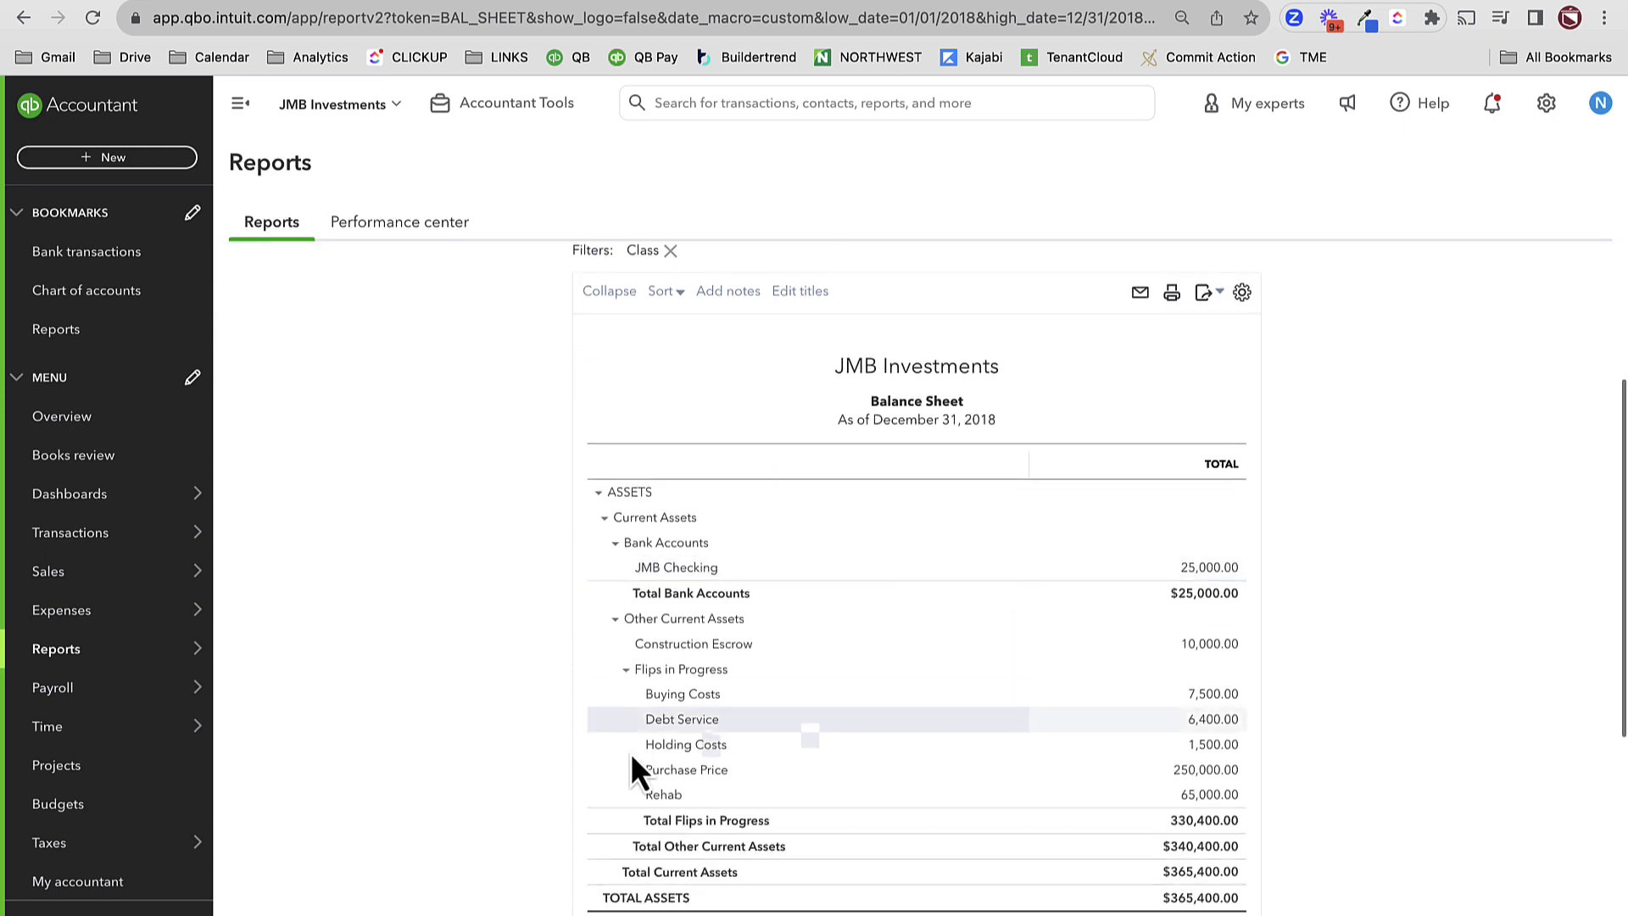
pyautogui.click(67, 778)
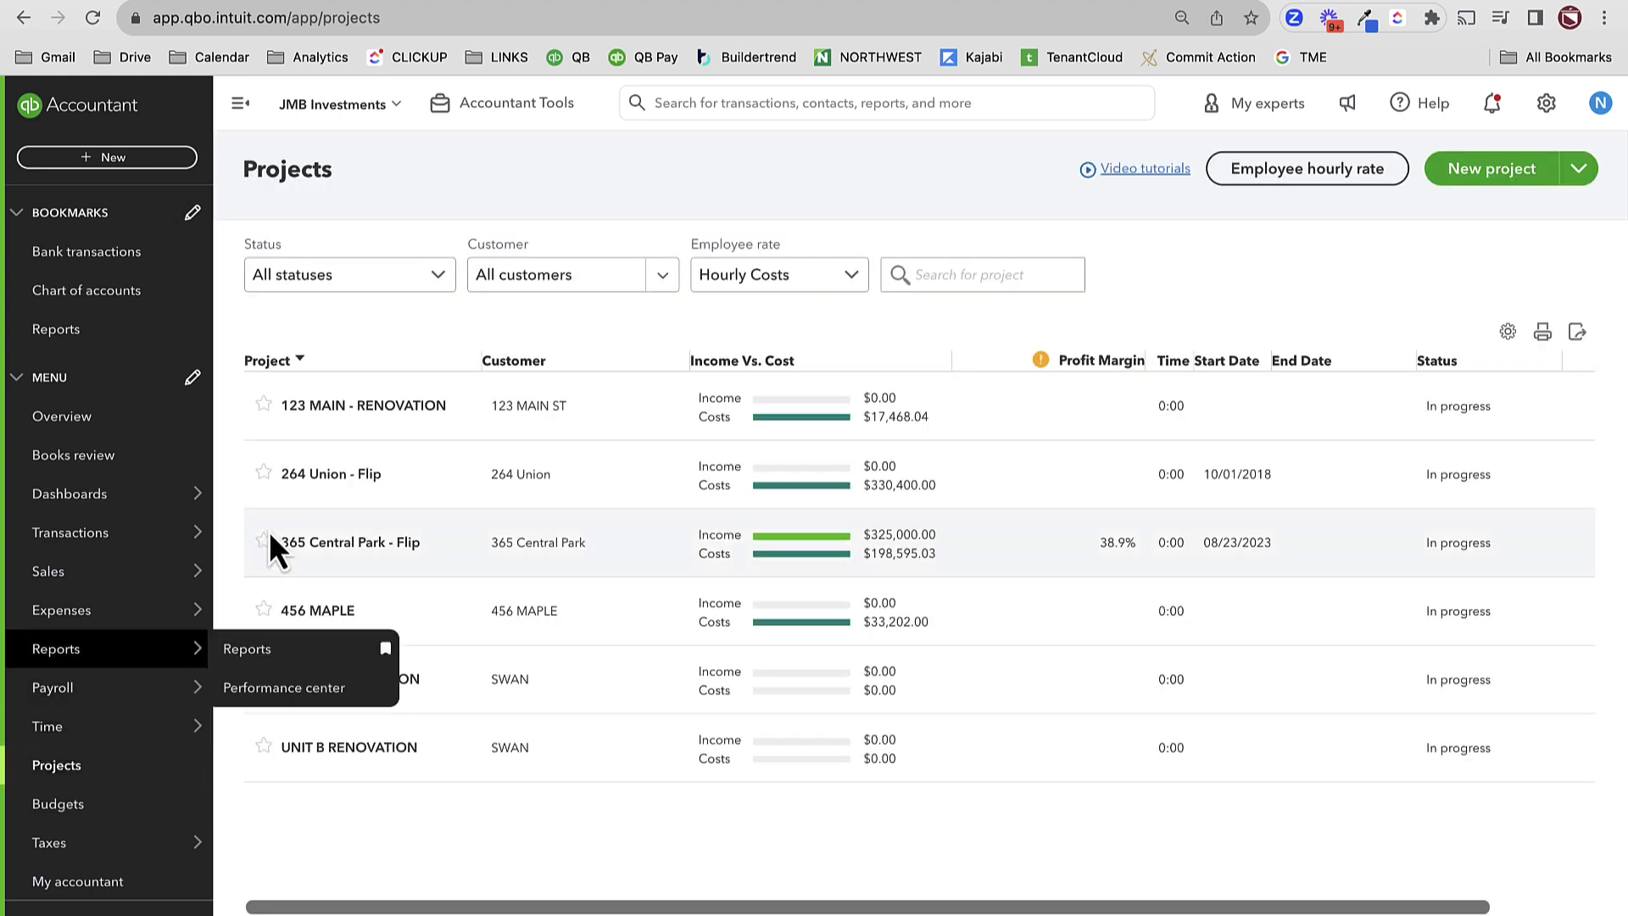
pyautogui.click(310, 473)
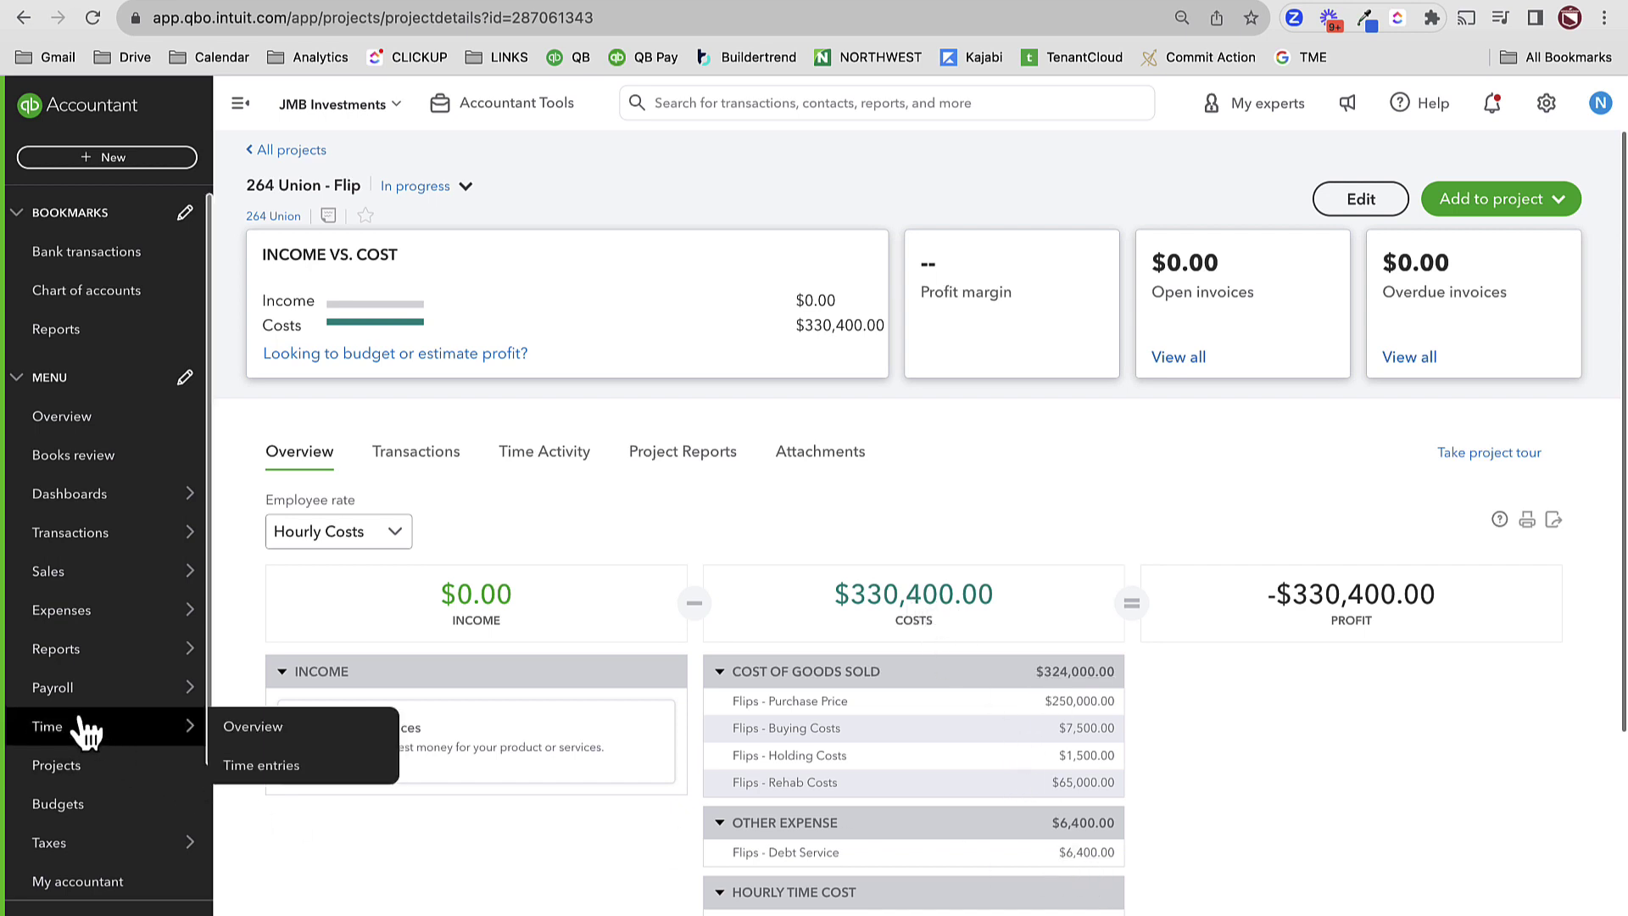
pyautogui.moveTo(110, 648)
pyautogui.click(254, 649)
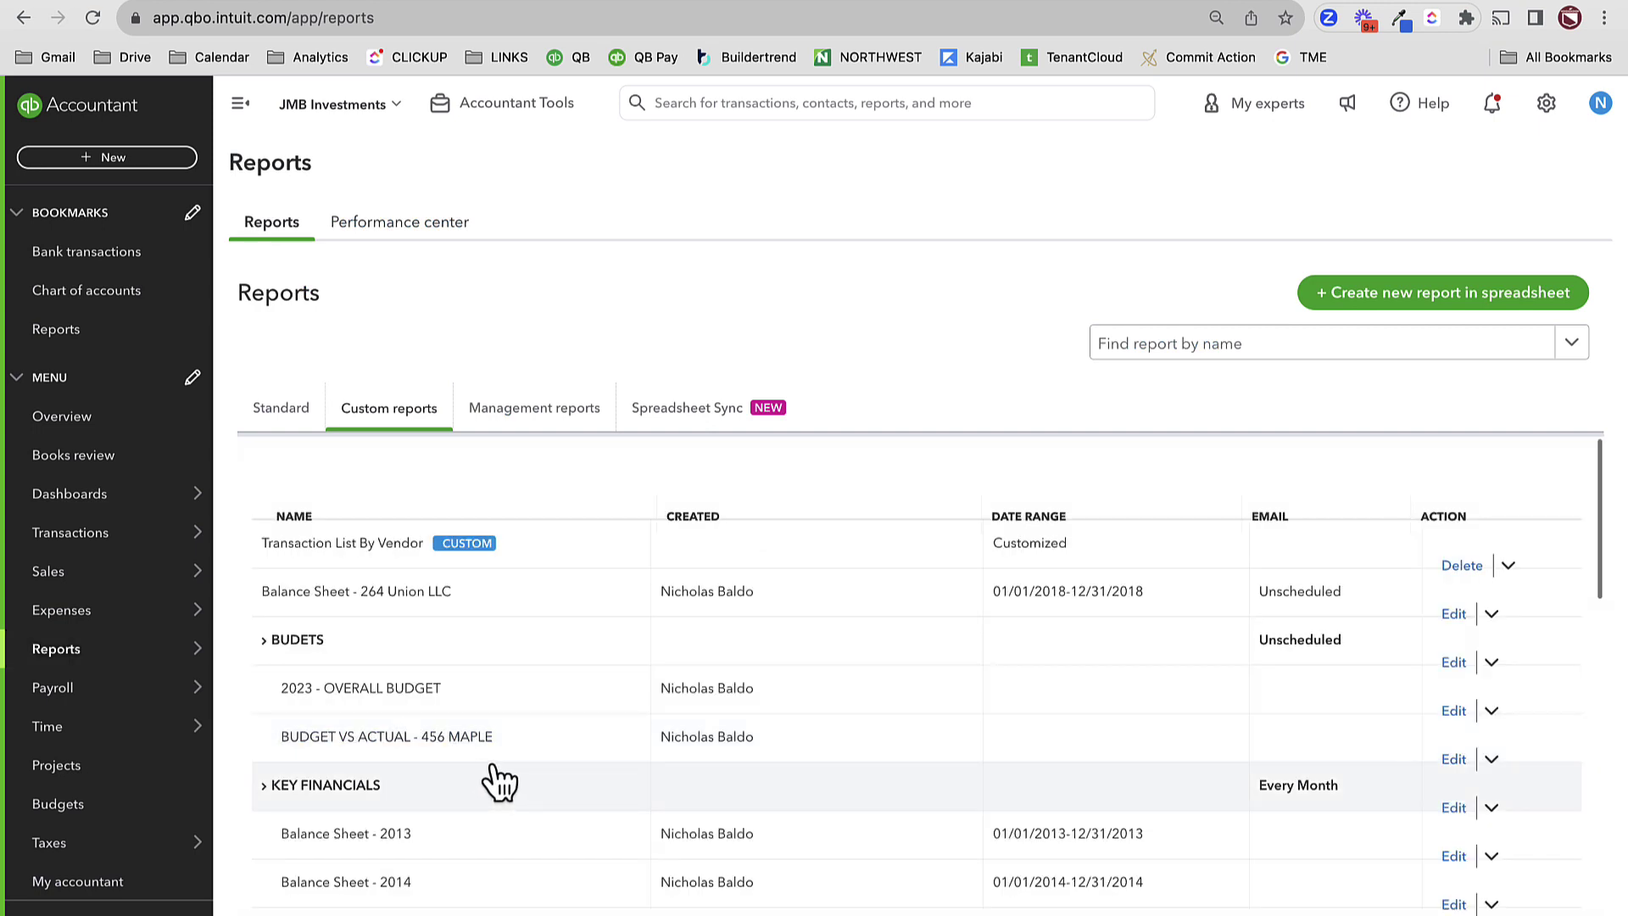
# - Open the saved Balance Sheet - 2018 custom report and scroll through its Flips in Progress lines
pyautogui.scroll(-2, 441, 809)
pyautogui.scroll(-1, 392, 835)
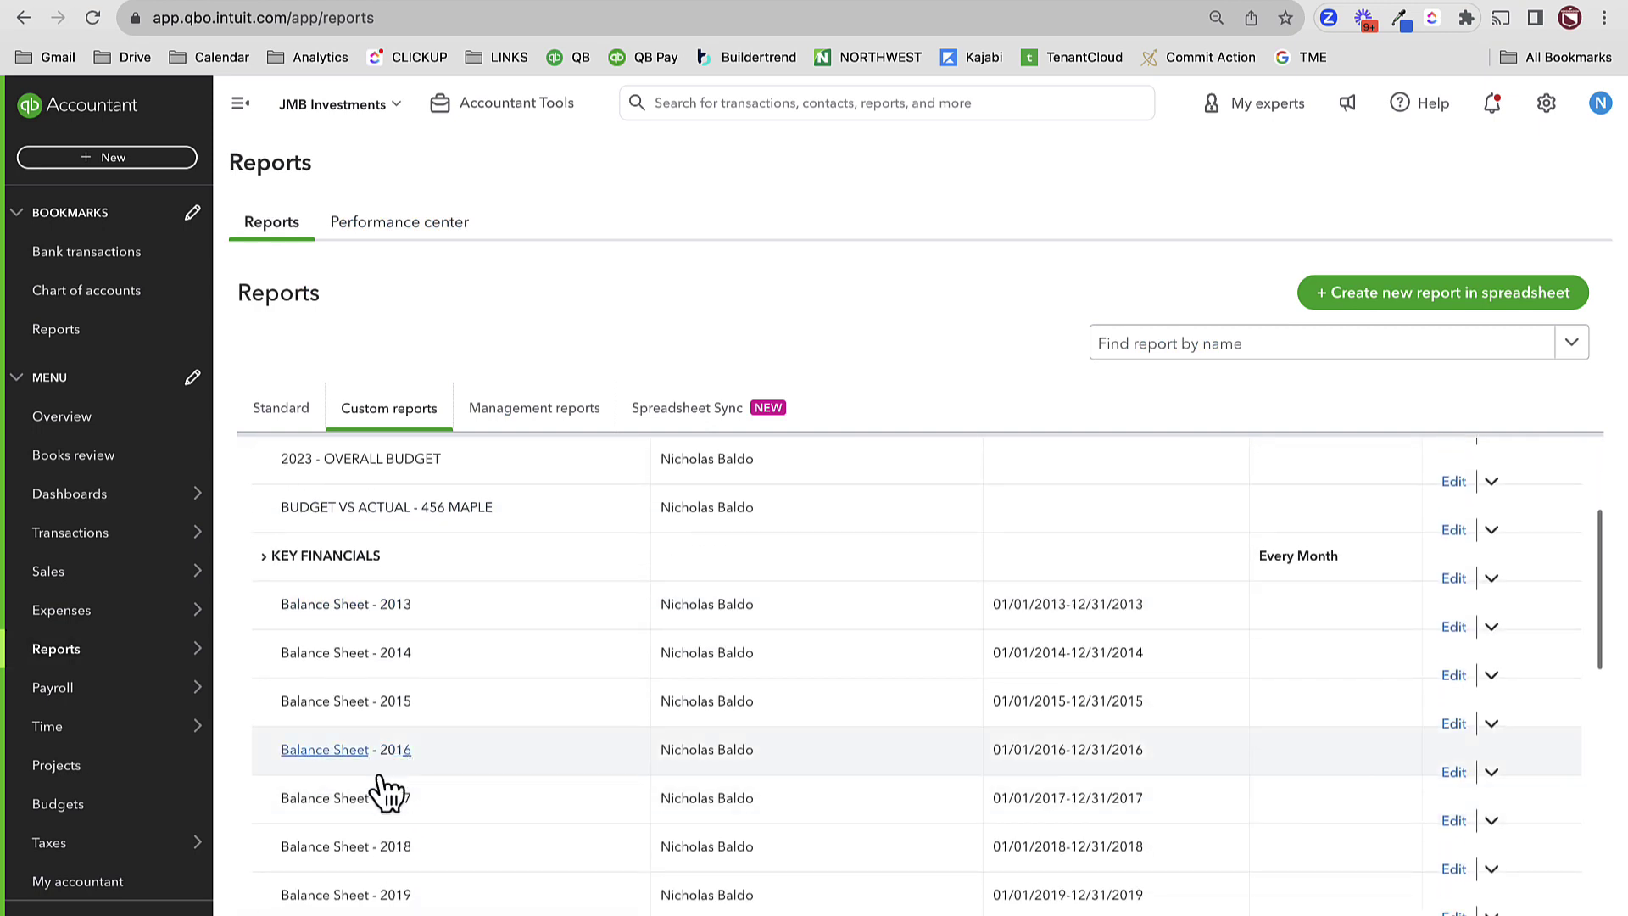
pyautogui.click(383, 848)
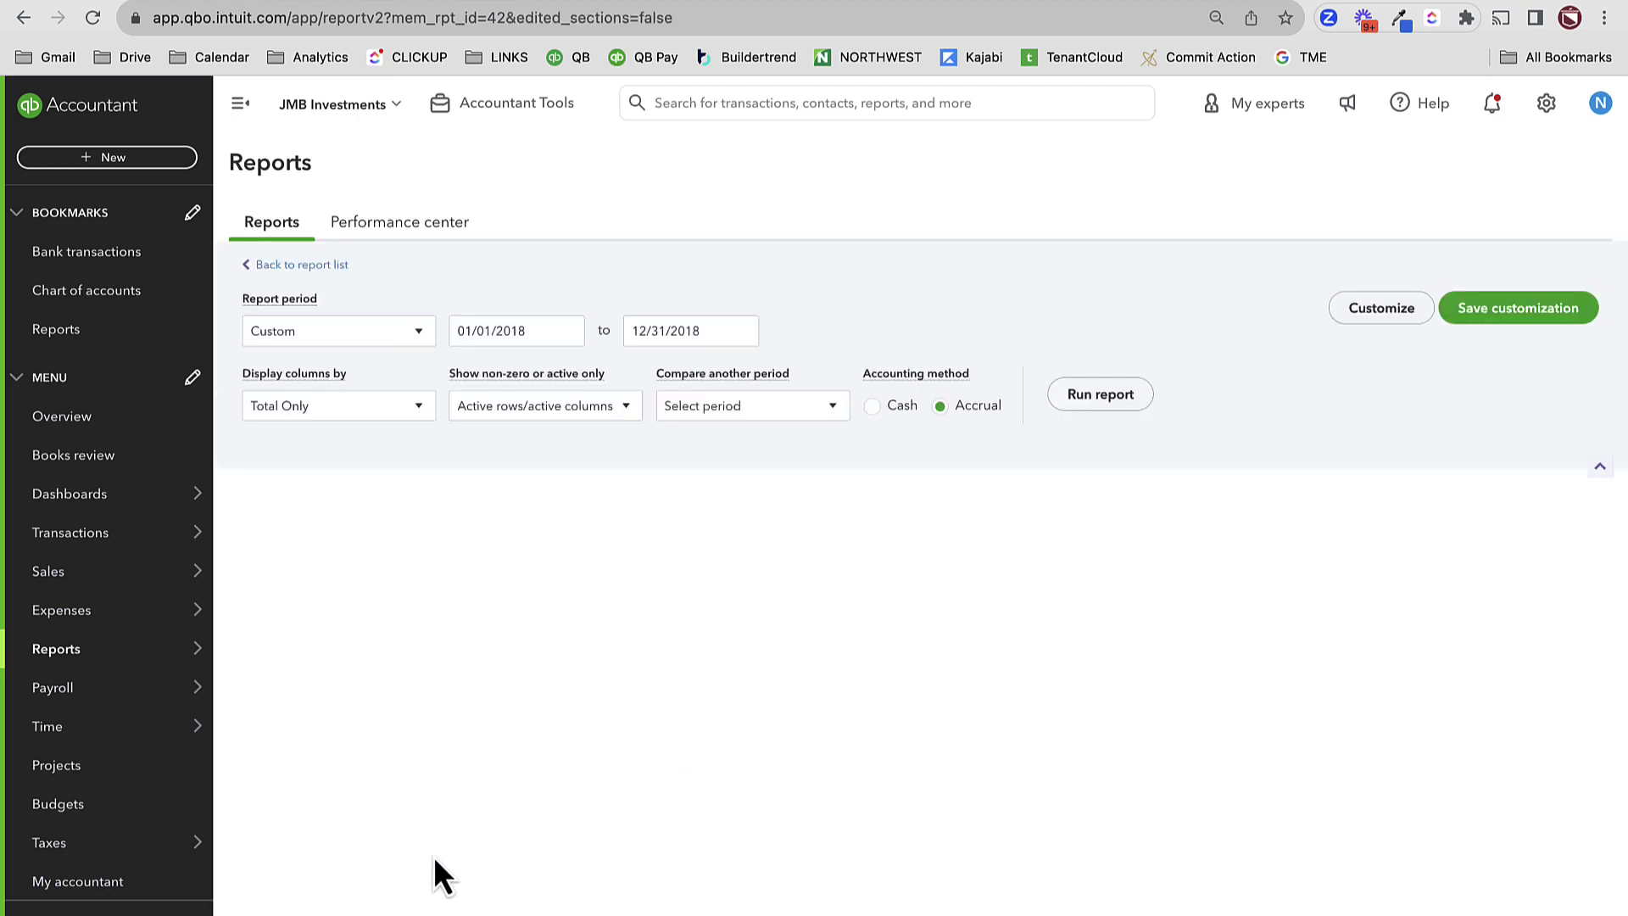
pyautogui.scroll(2, 896, 694)
pyautogui.scroll(1, 897, 676)
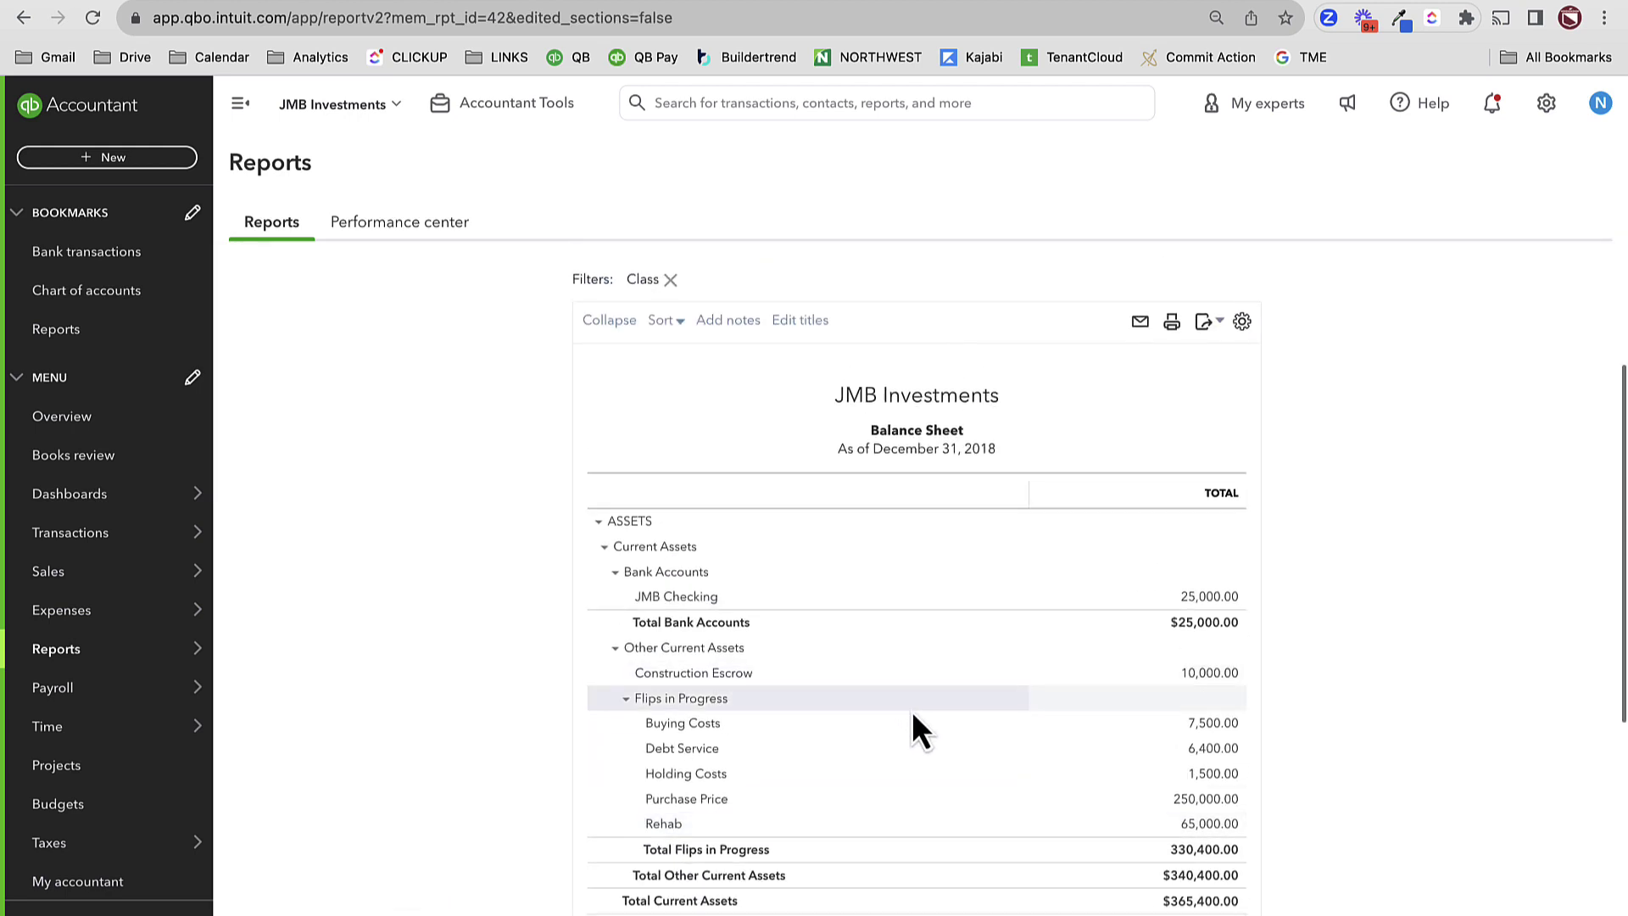
pyautogui.scroll(2, 913, 729)
pyautogui.scroll(1, 911, 746)
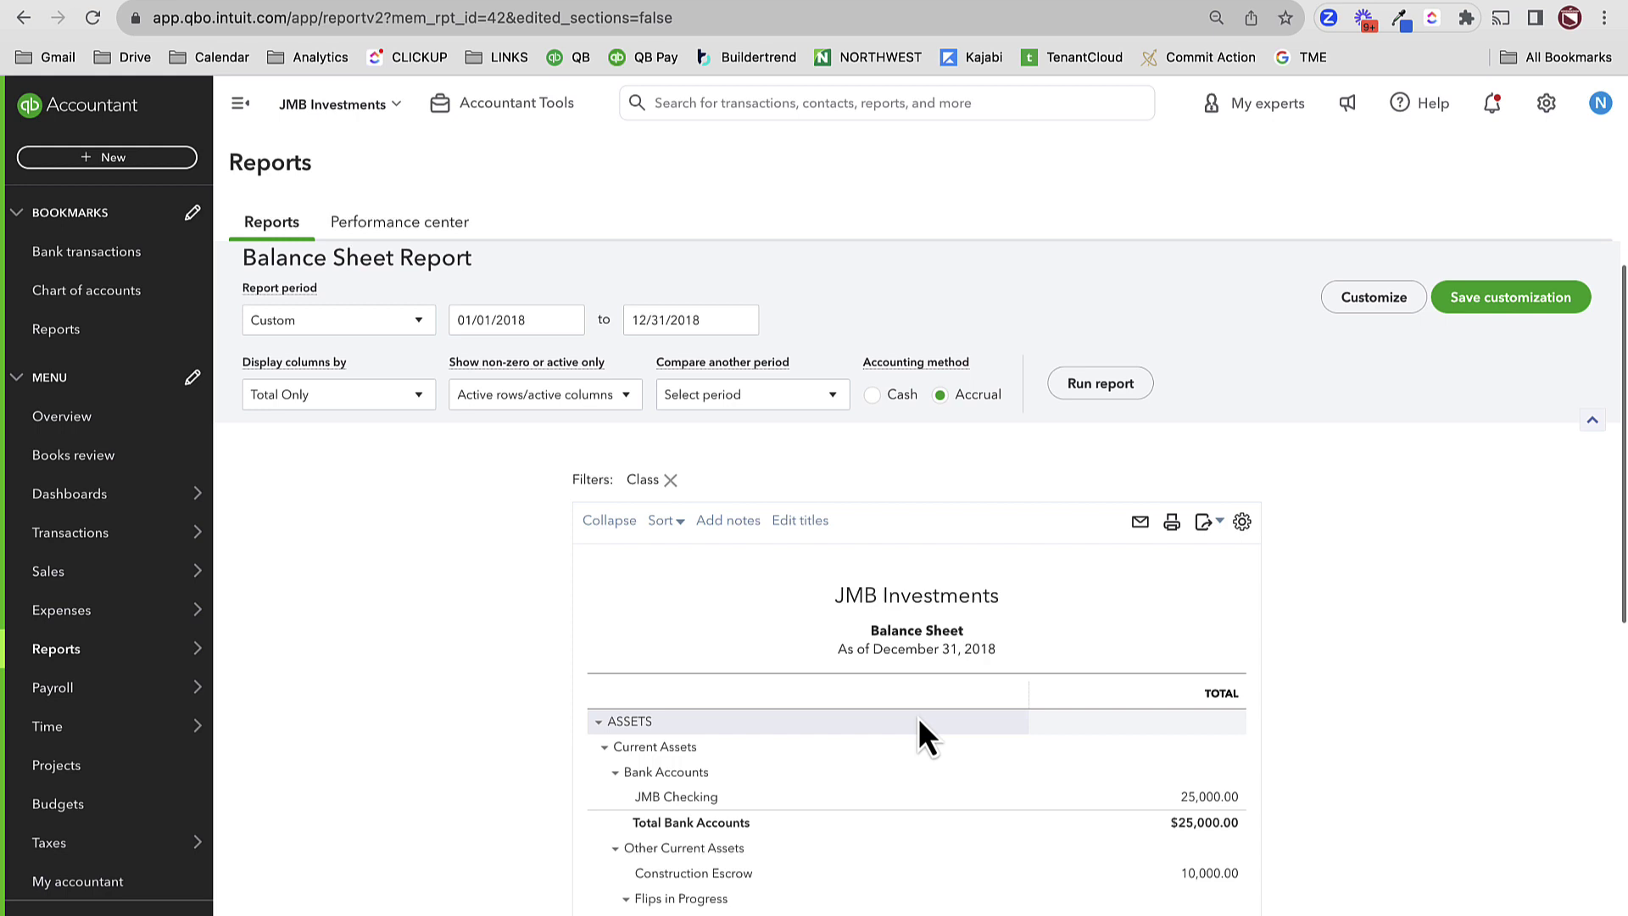
pyautogui.scroll(-3, 912, 780)
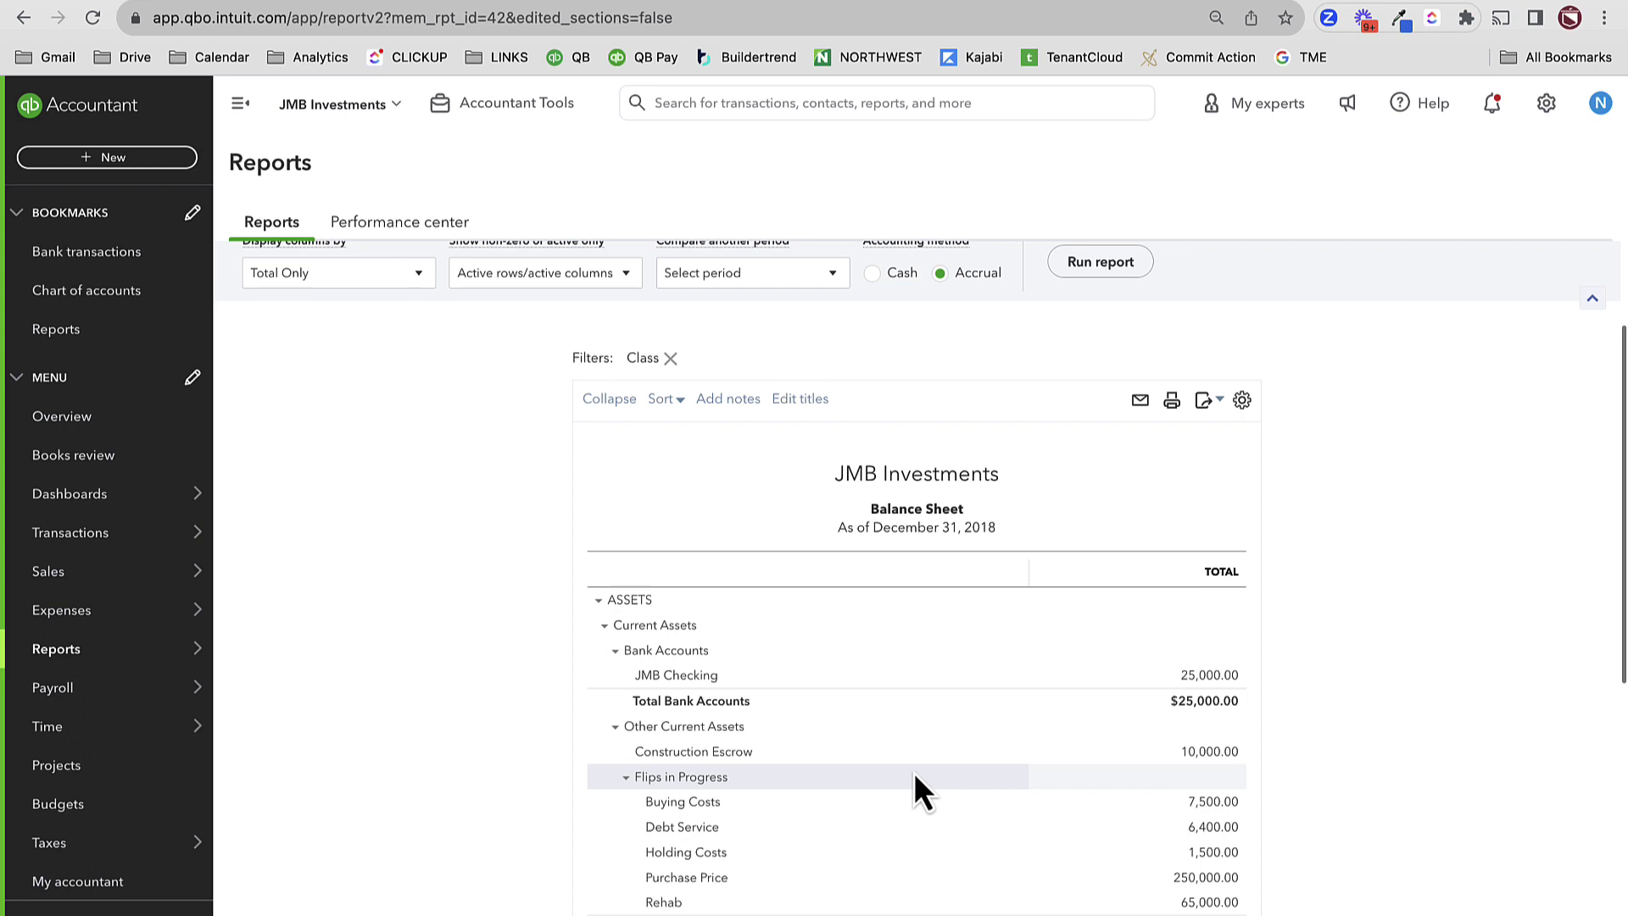
# - Drill into the 250,000.00 Purchase Price and open Journal Entry 91 from the transaction list
pyautogui.click(1208, 877)
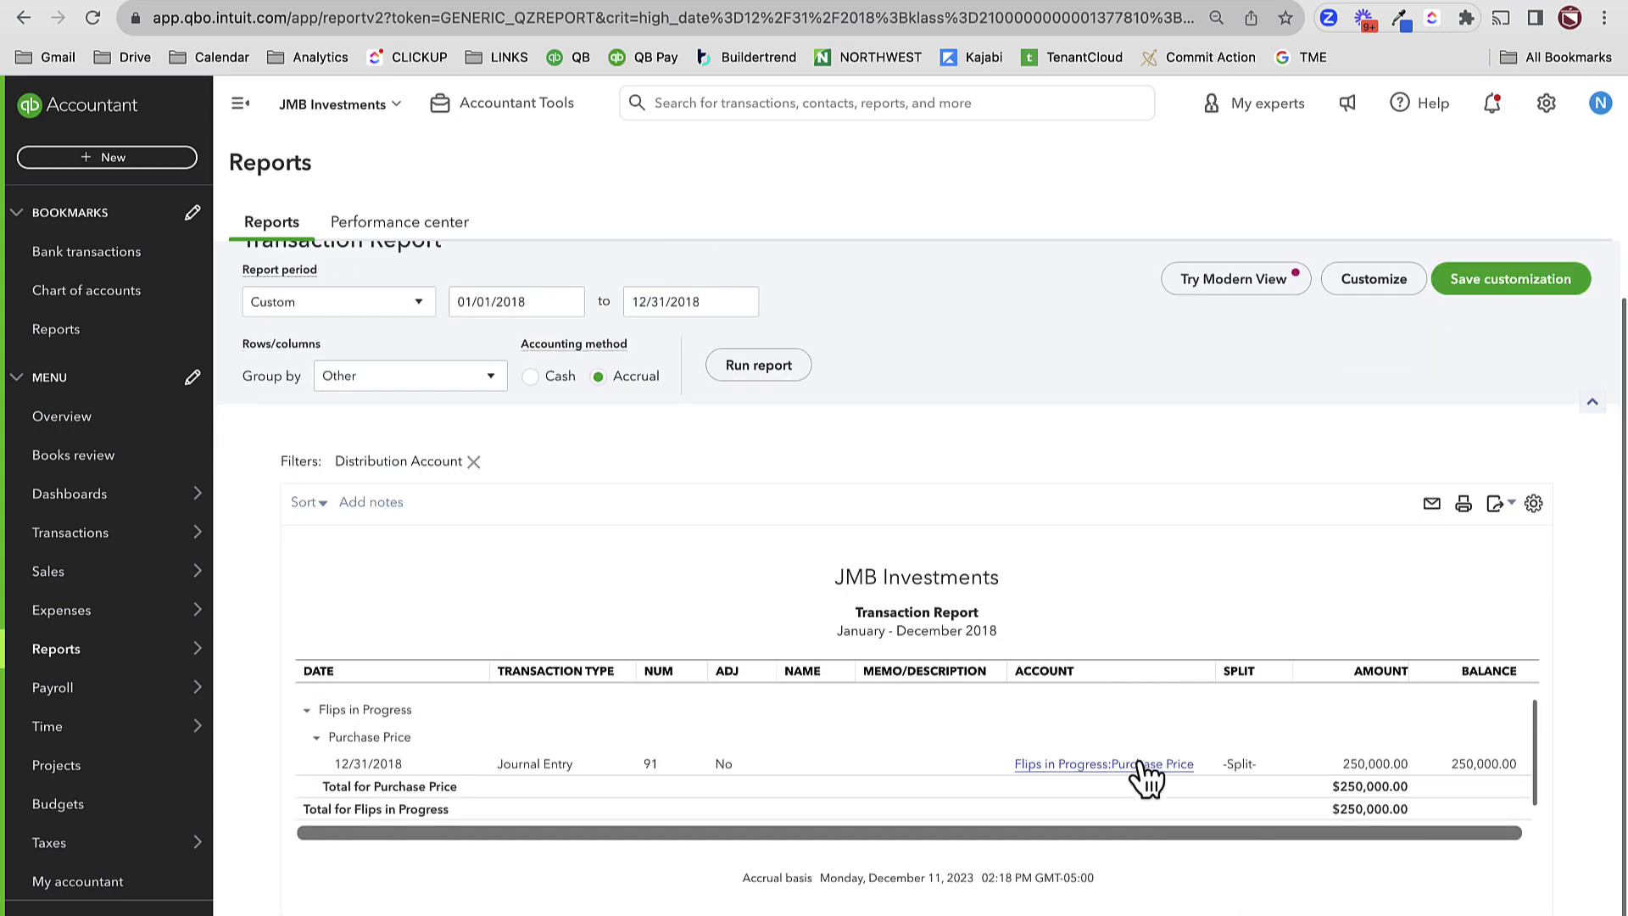
pyautogui.click(1137, 763)
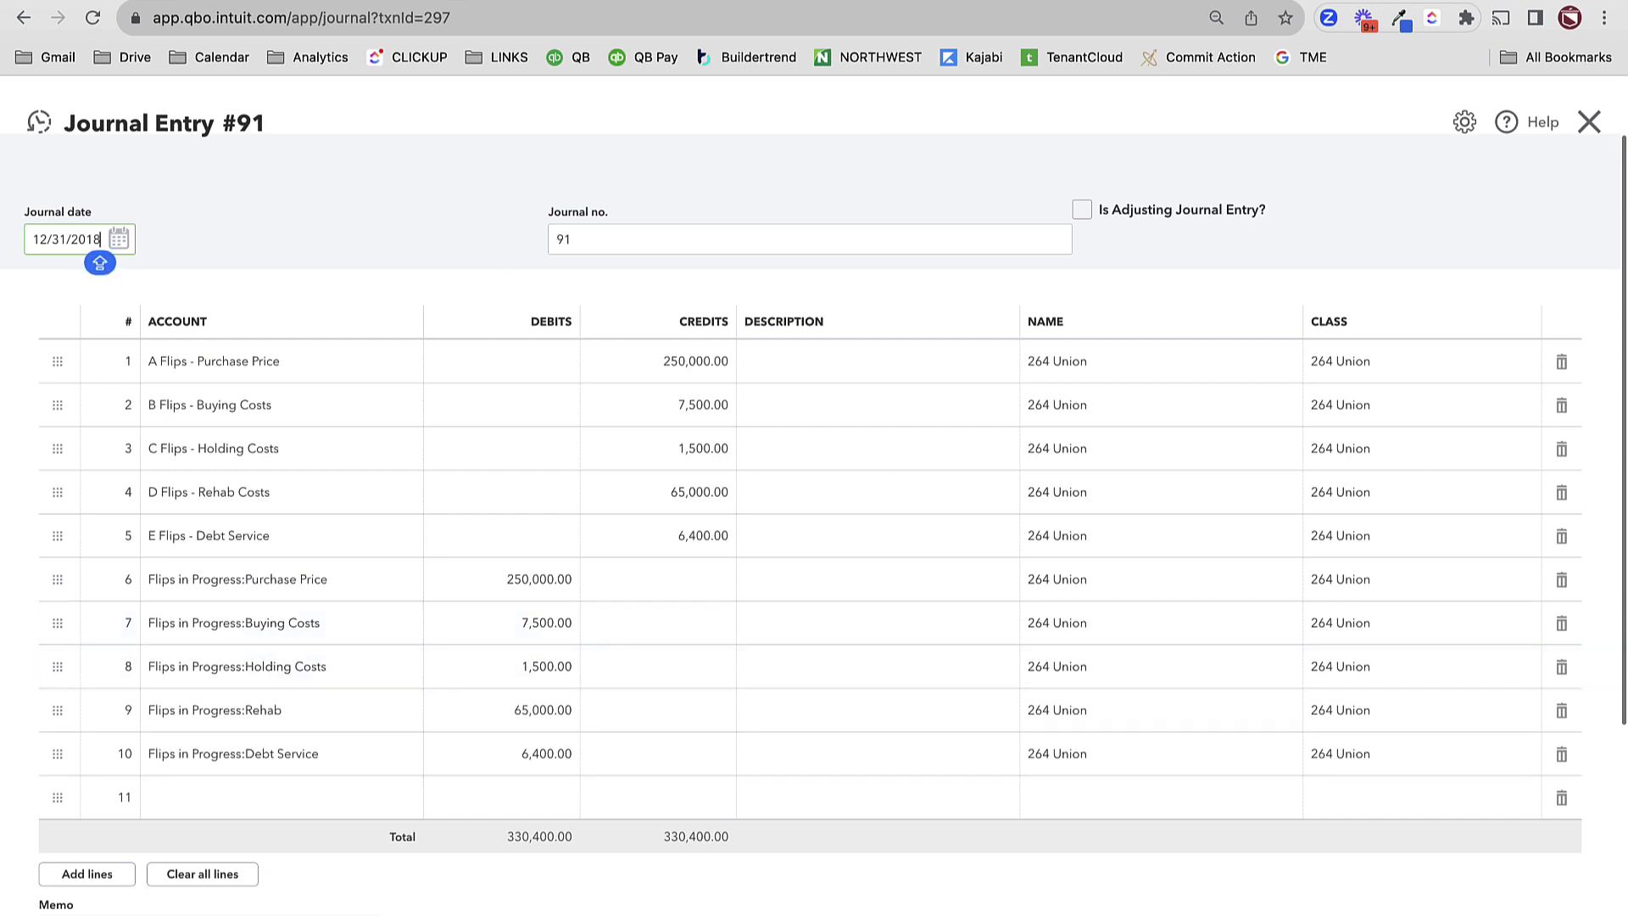
# - Change the journal number to '91 - 2023 YE-REVERSE'
pyautogui.click(566, 240)
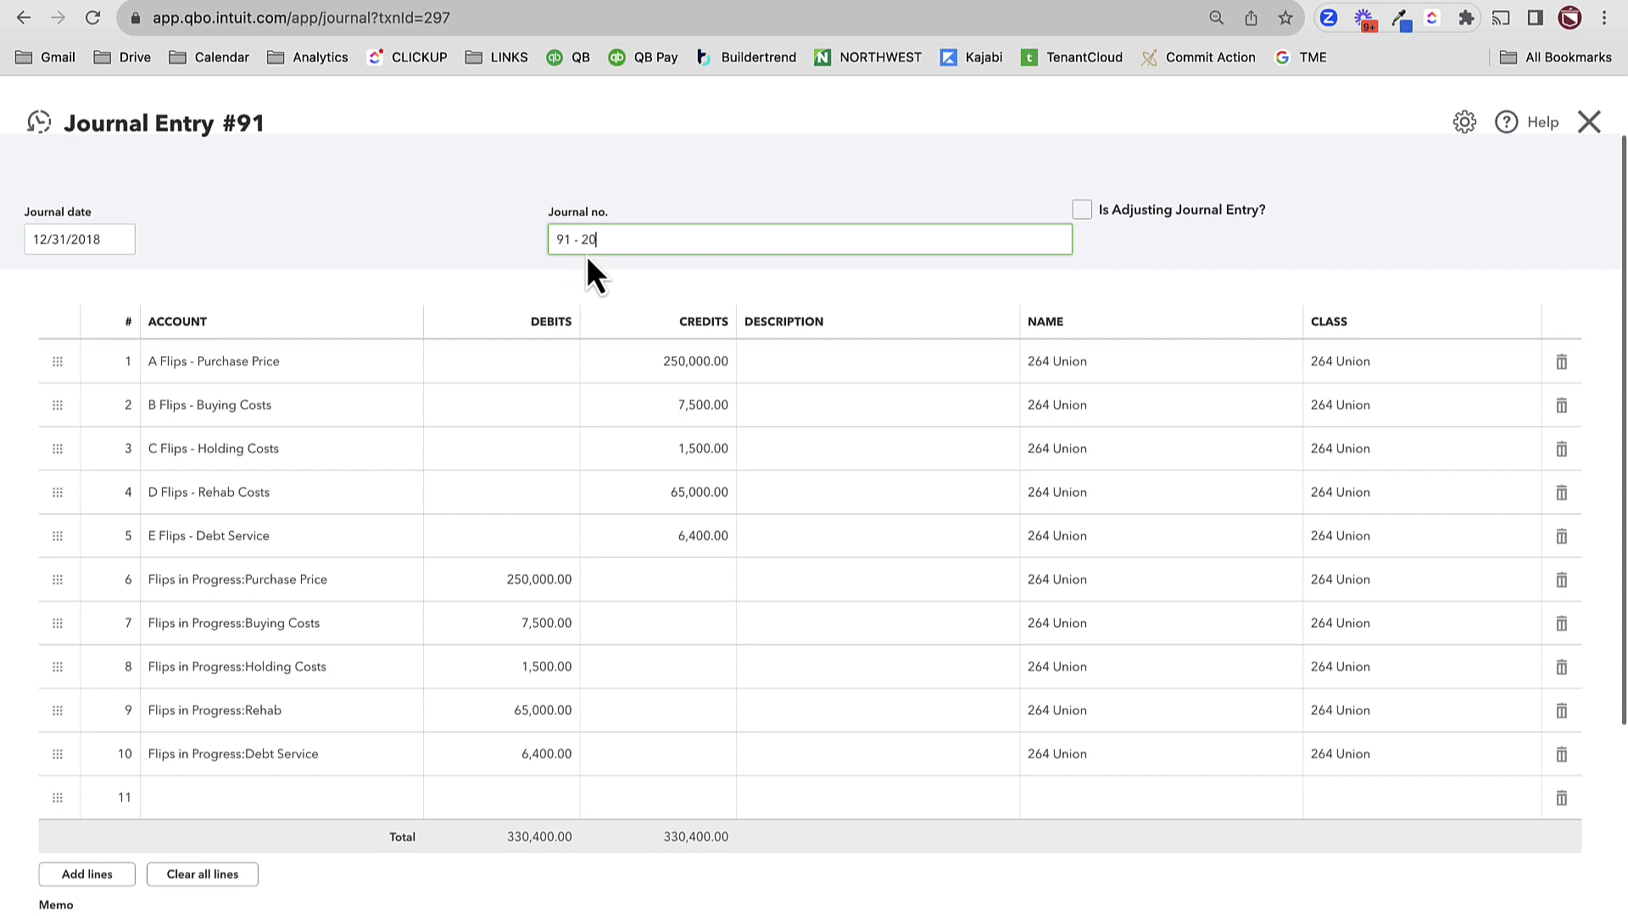
pyautogui.write('- 2023 YE')
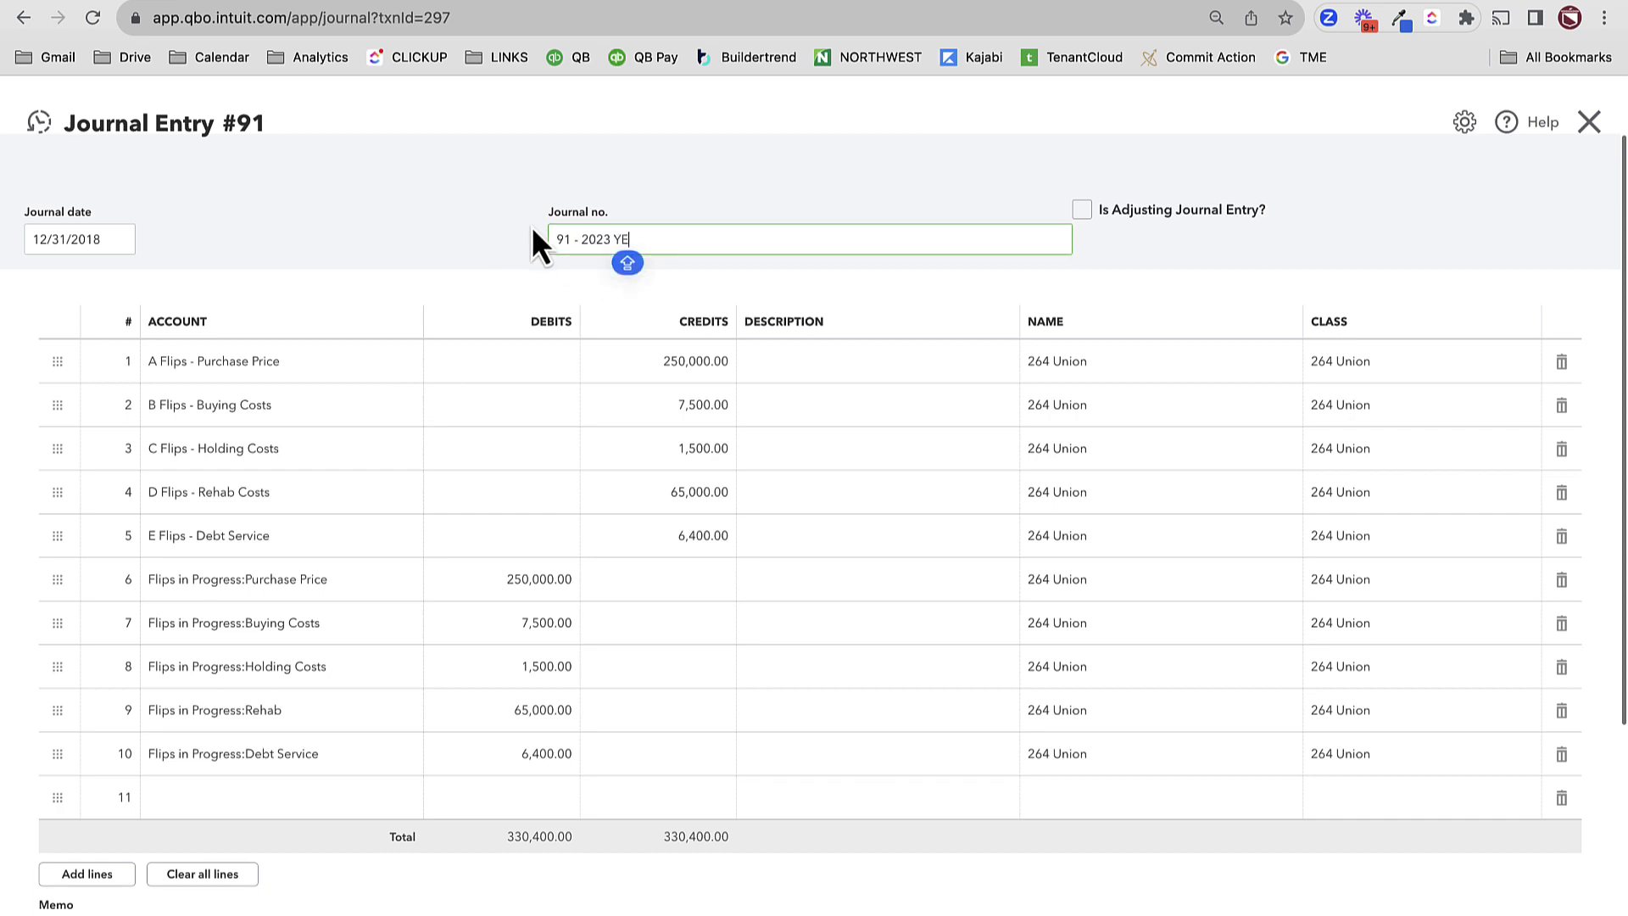
pyautogui.write('-')
pyautogui.click(386, 202)
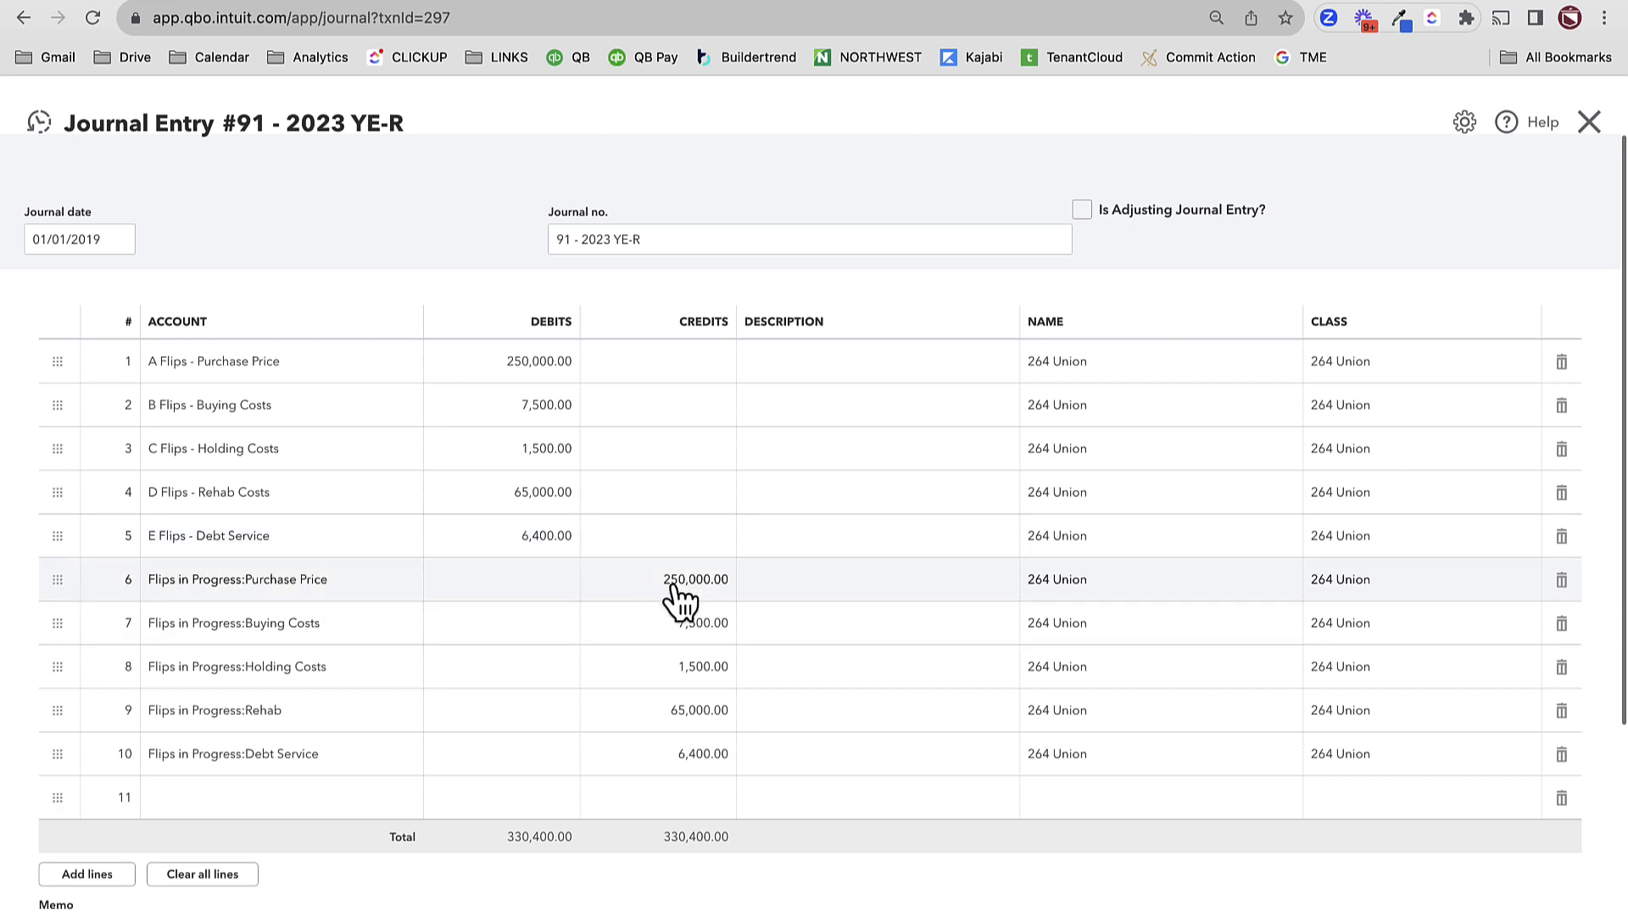
pyautogui.click(654, 239)
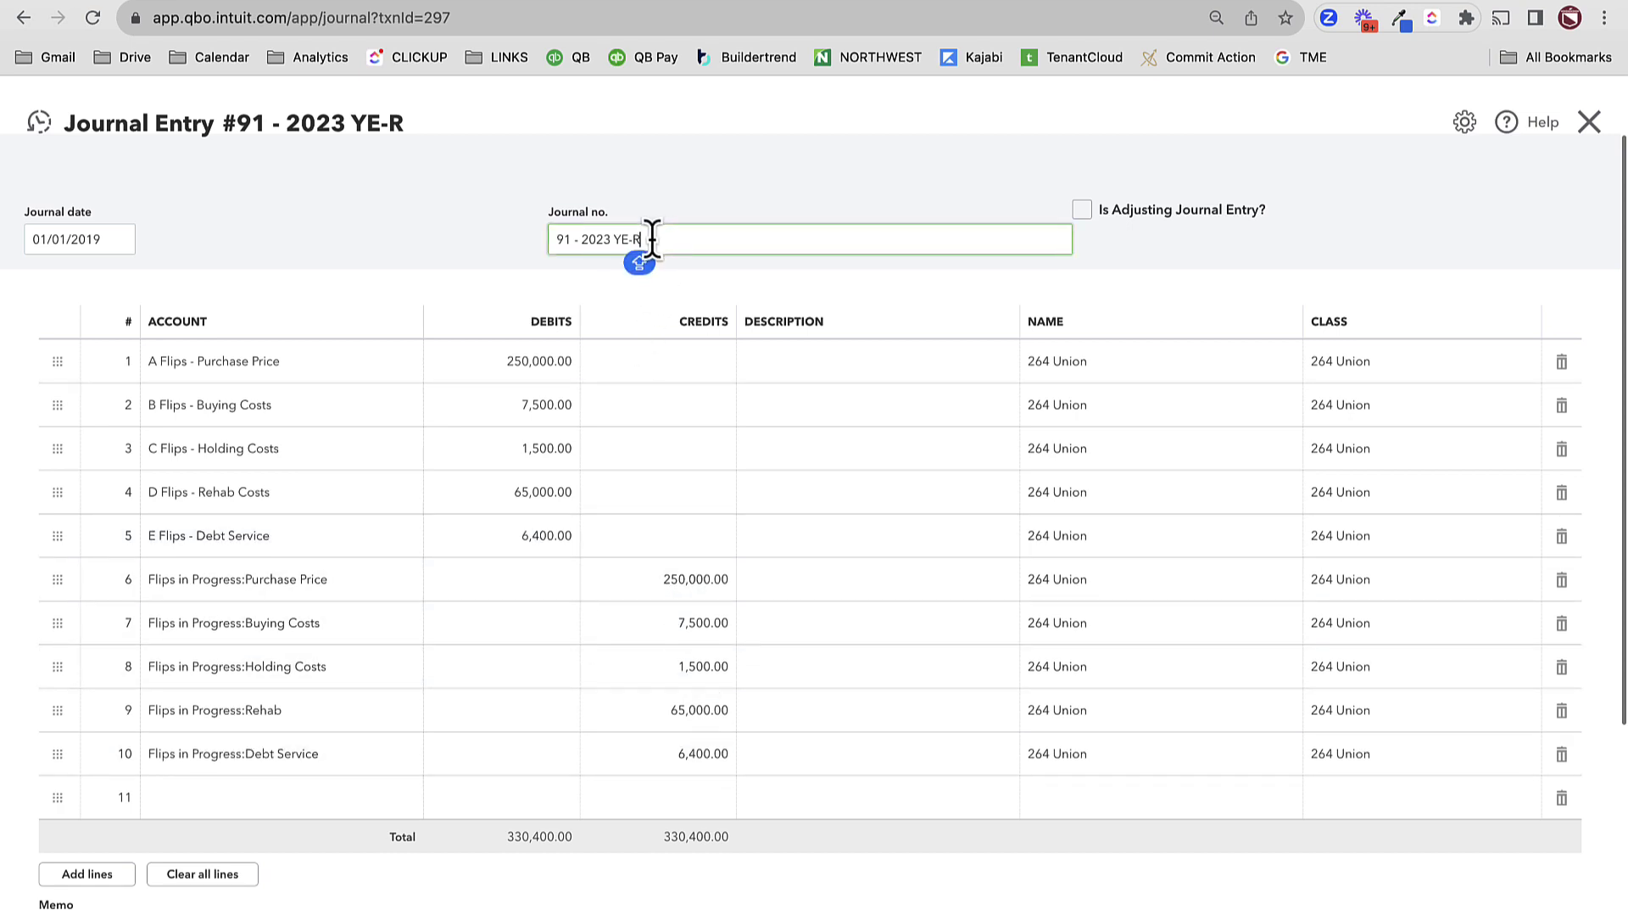
pyautogui.write('E/ERSE')
pyautogui.click(444, 240)
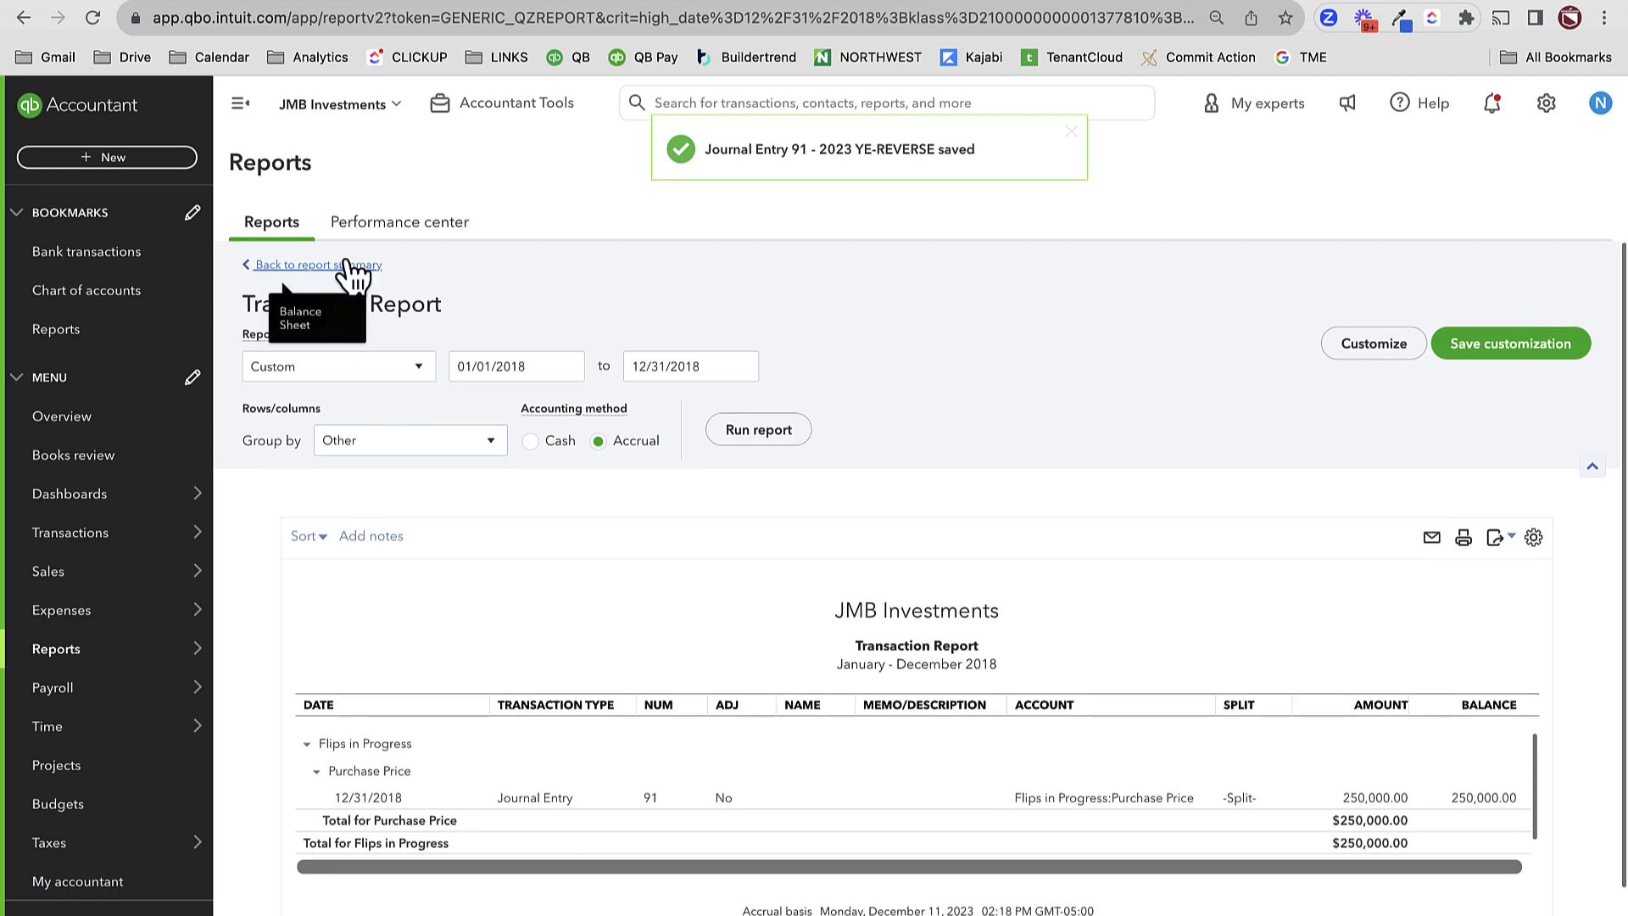
# - Rerun the Balance Sheet summary as of January 1, 2019
pyautogui.click(343, 265)
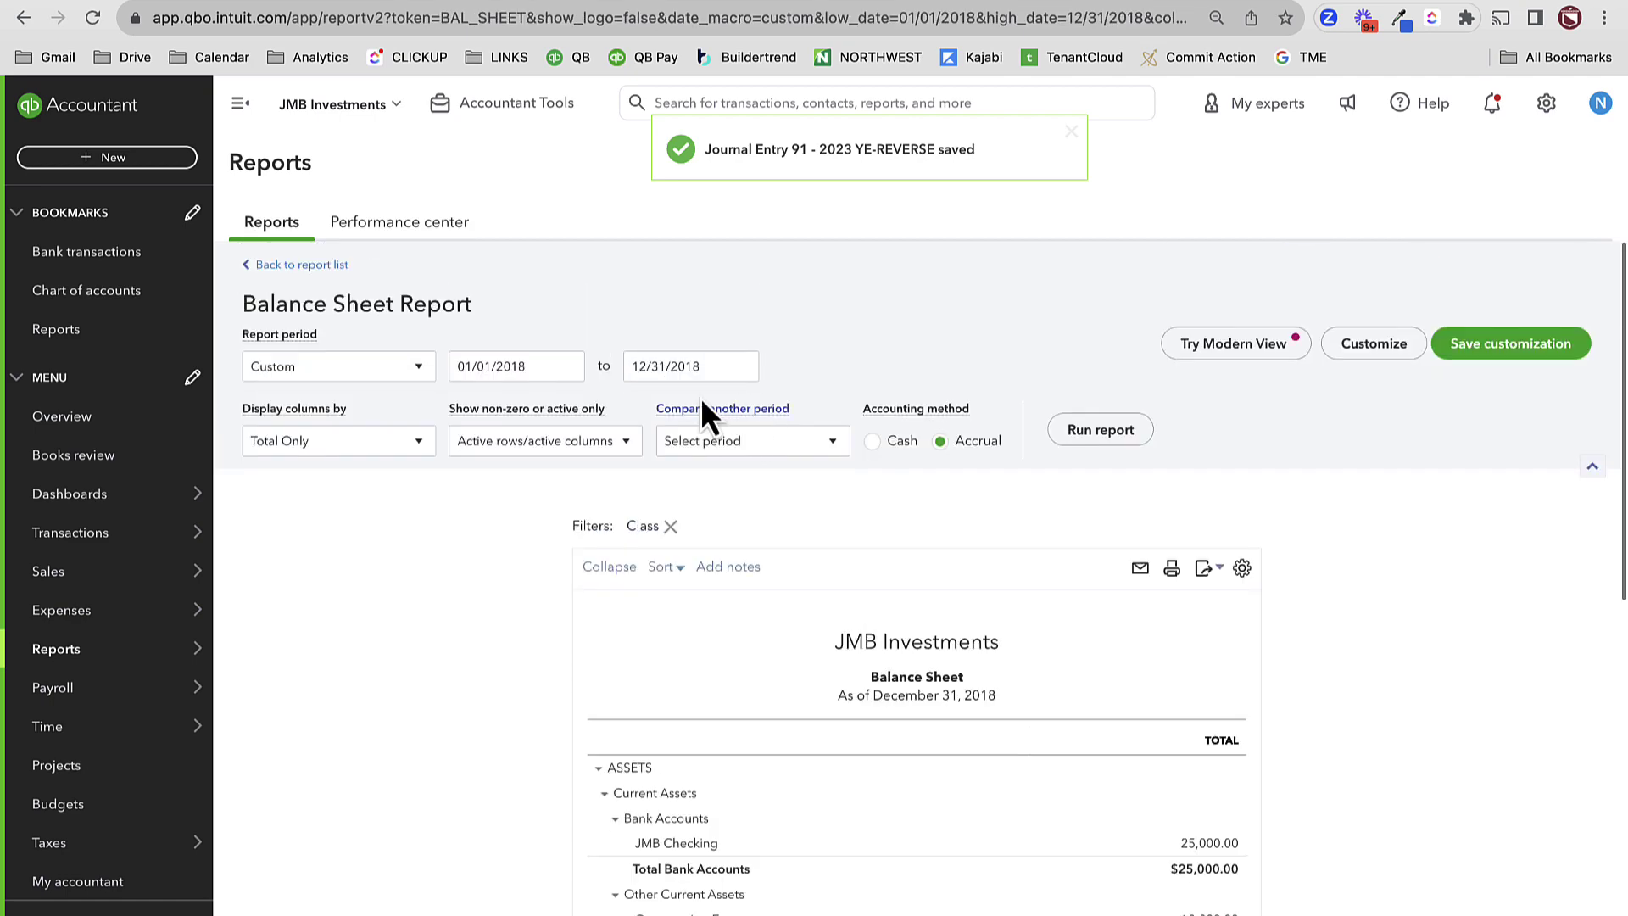
pyautogui.scroll(-3, 779, 493)
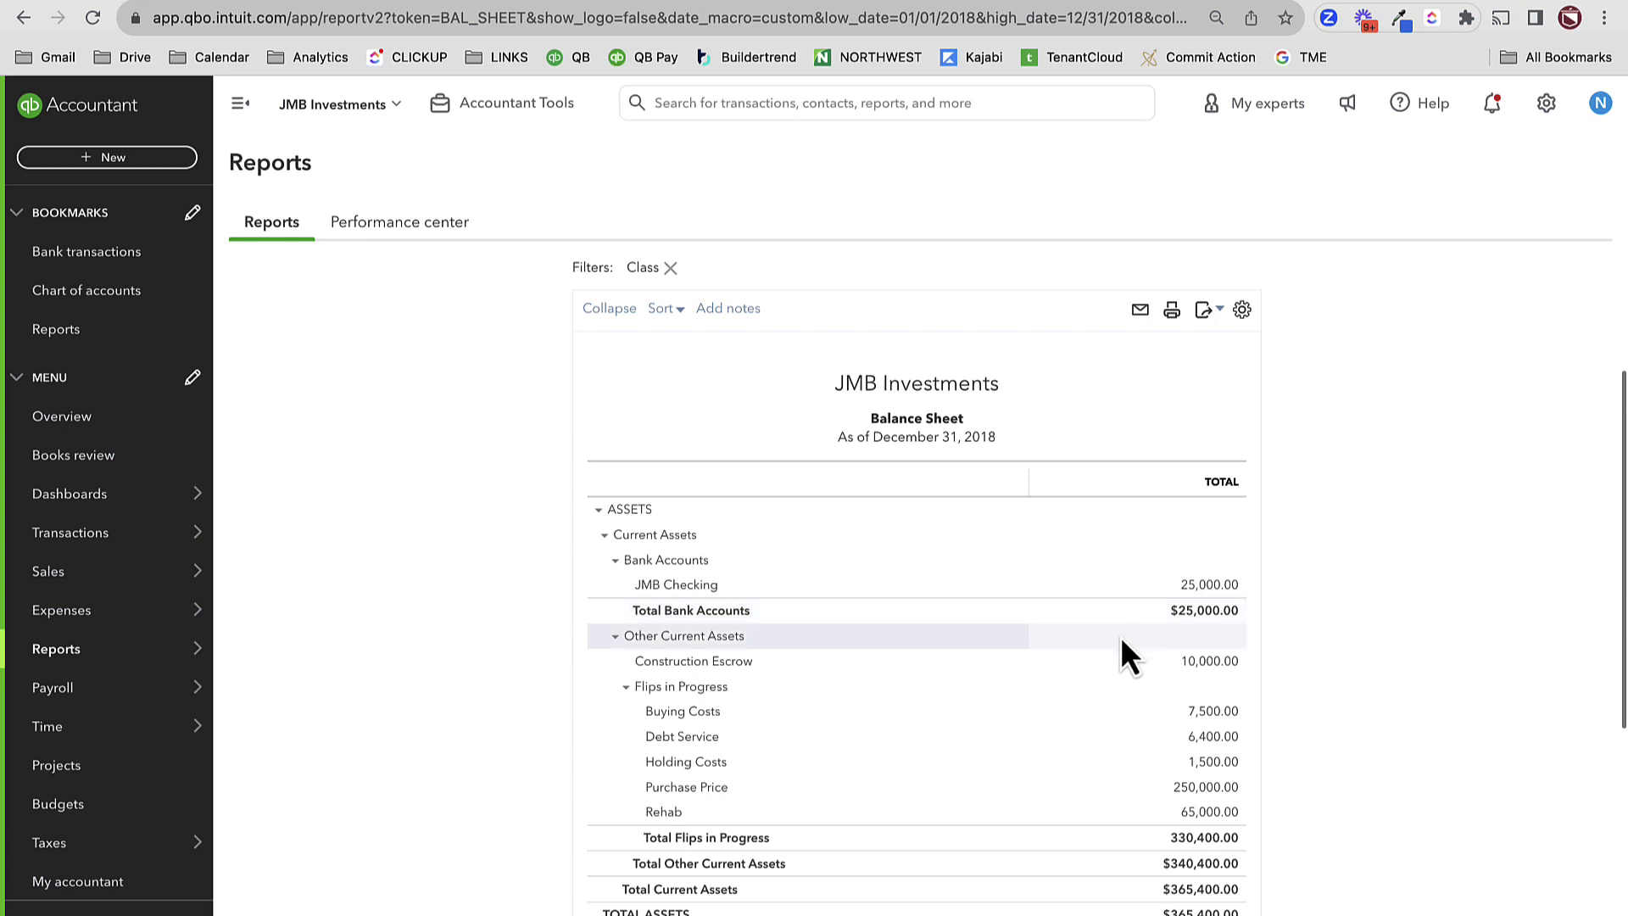
pyautogui.scroll(3, 907, 678)
pyautogui.click(743, 365)
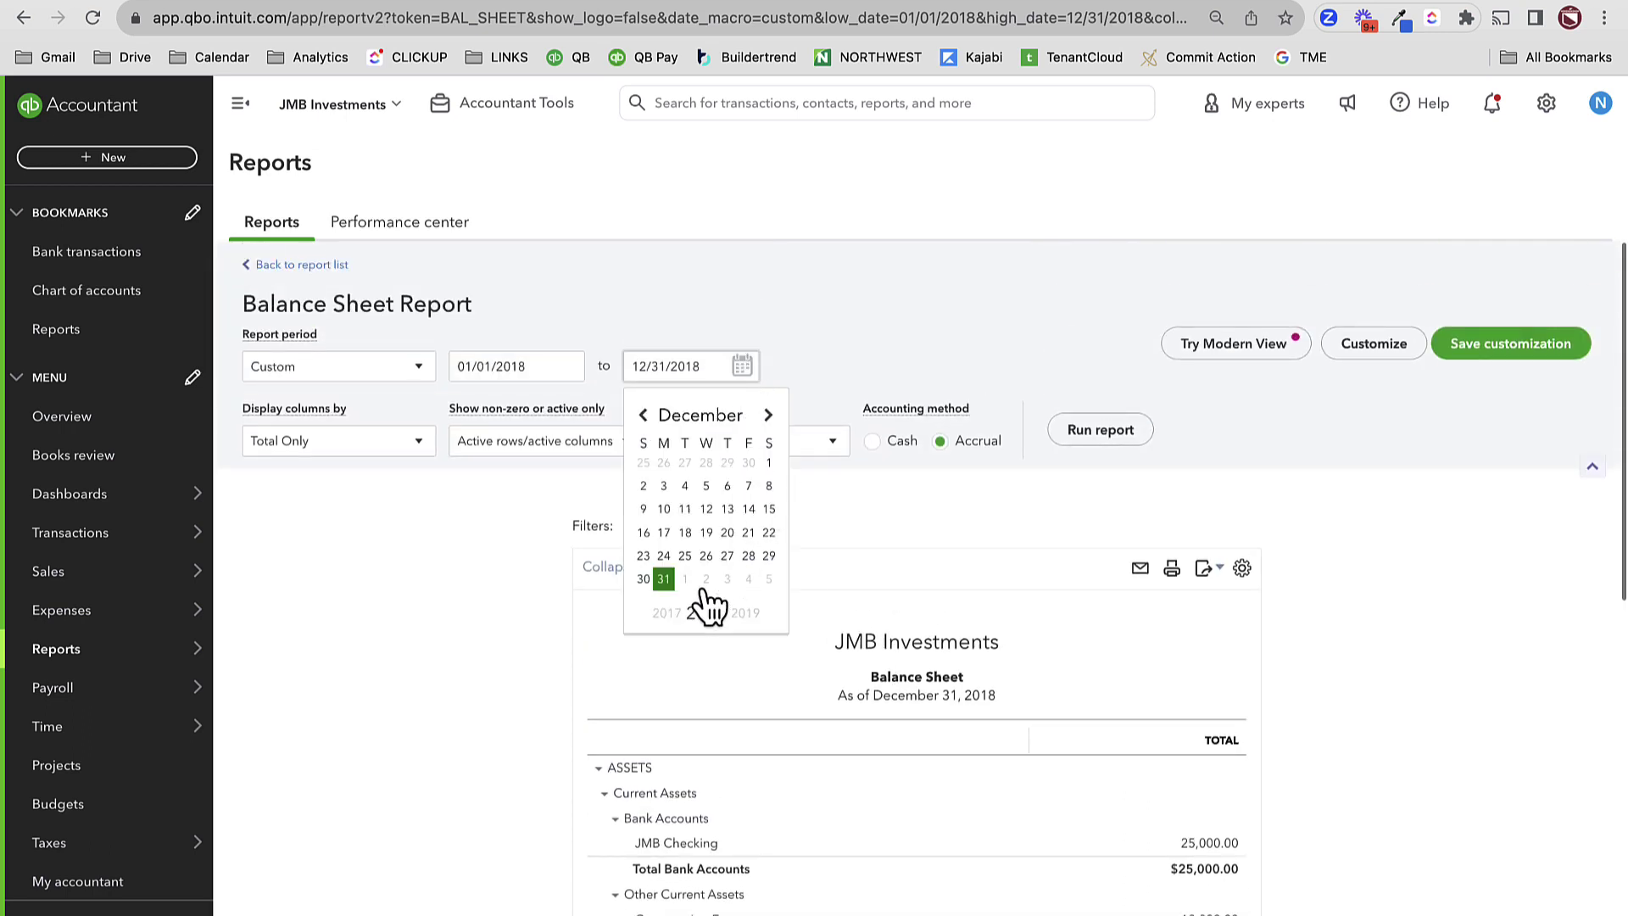
pyautogui.click(691, 584)
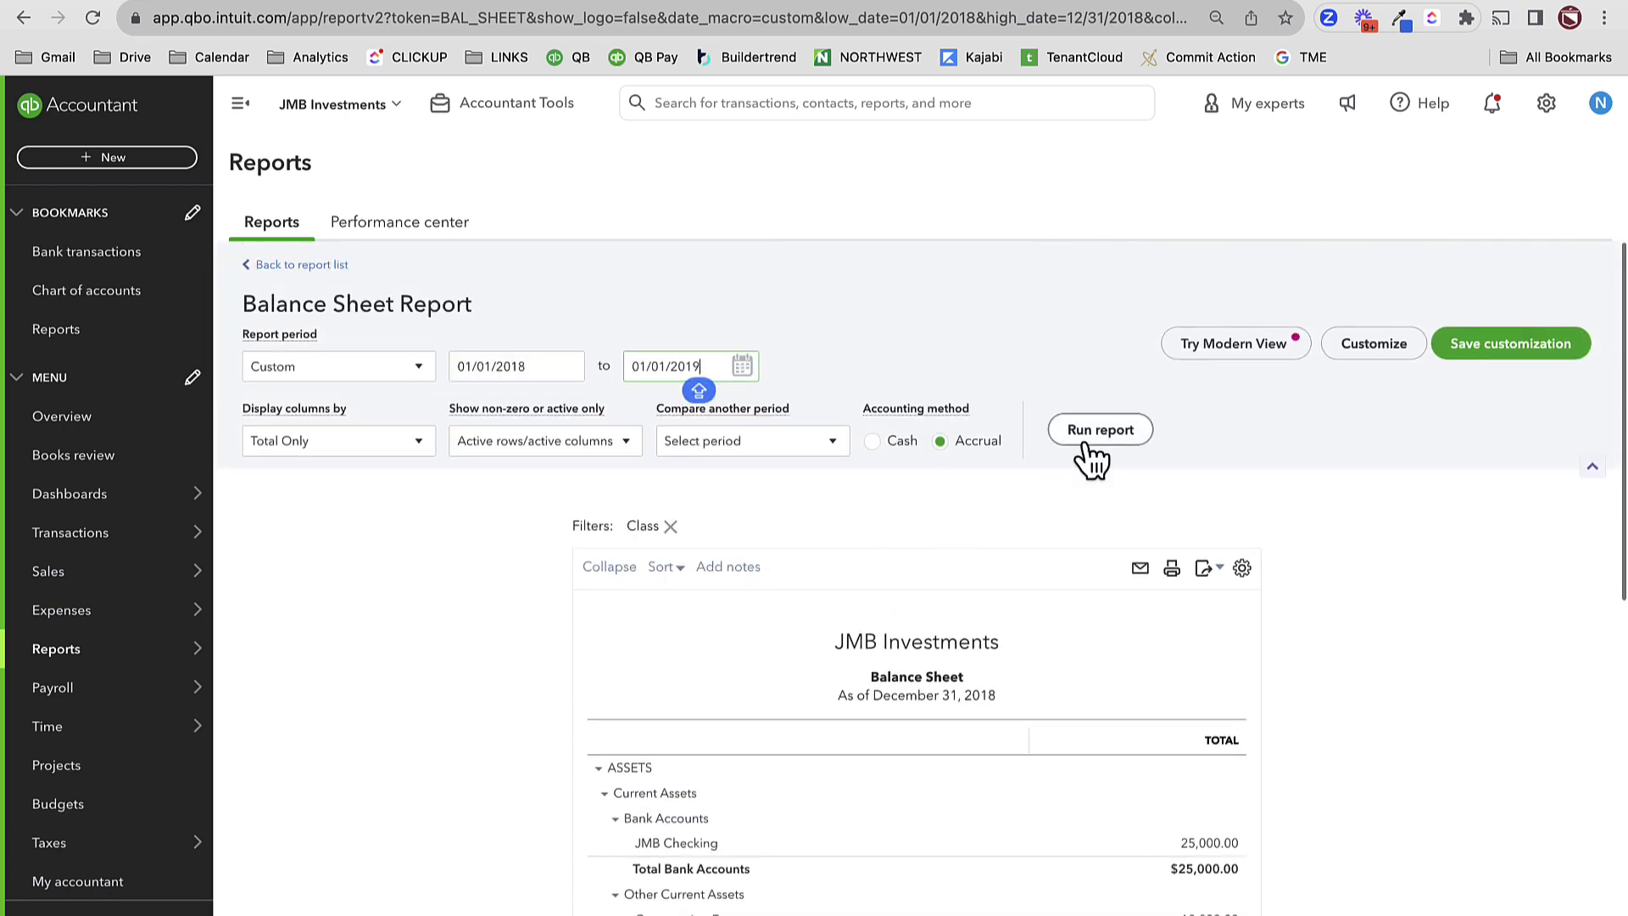
pyautogui.click(1130, 431)
# - Drill into the -330,400.00 Net Income to see its Profit and Loss
pyautogui.scroll(-7, 1276, 678)
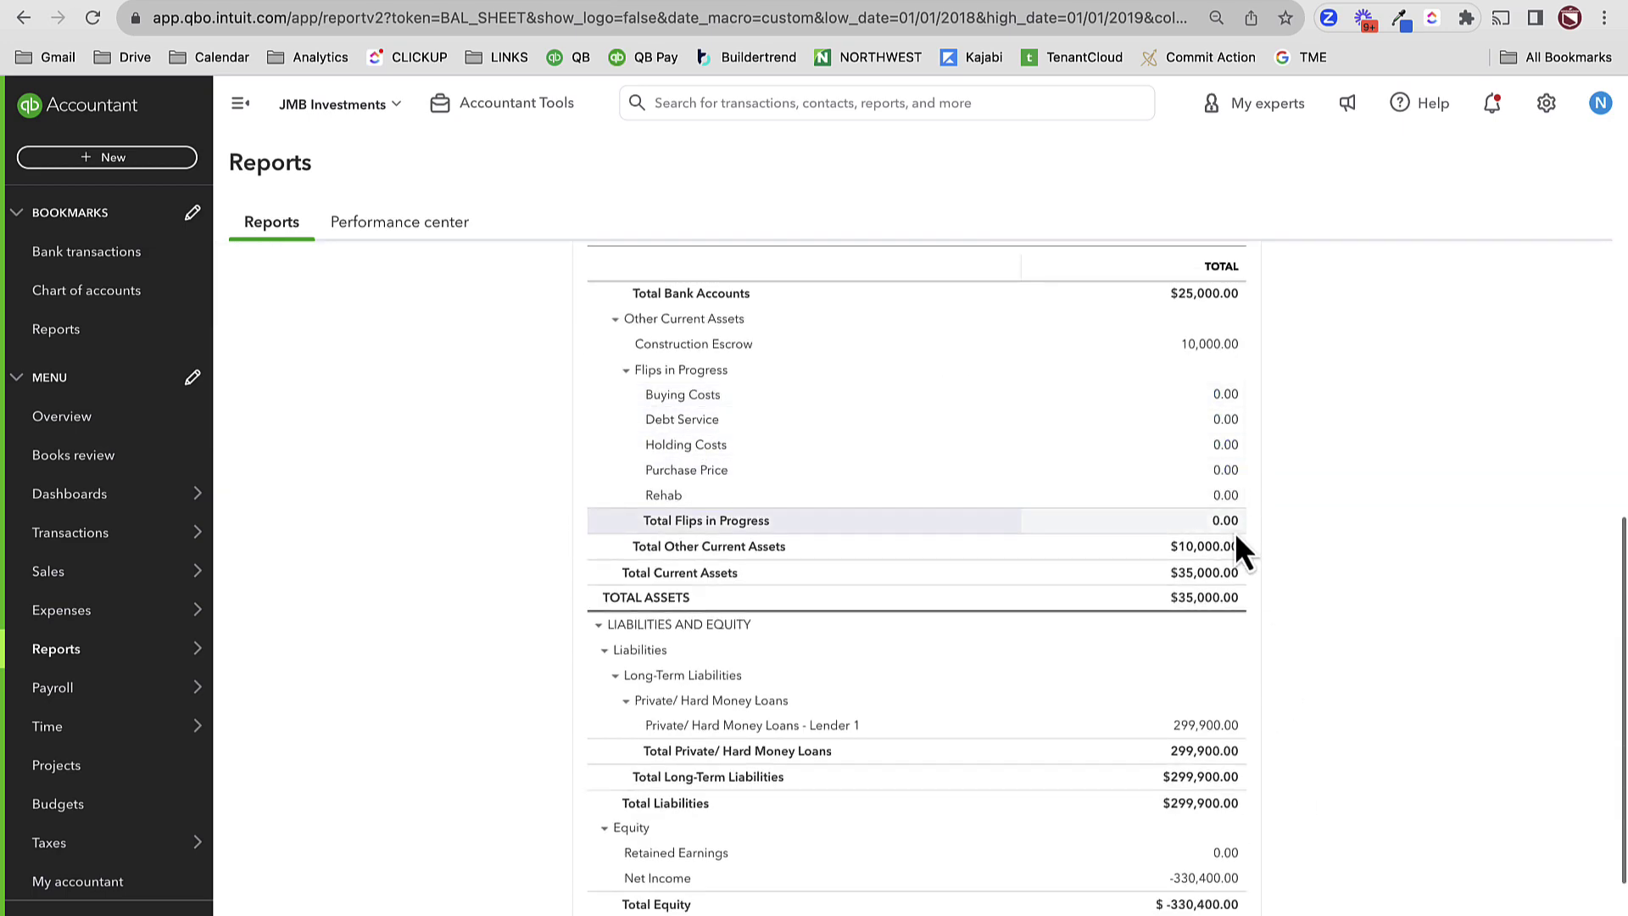
pyautogui.scroll(-2, 1210, 624)
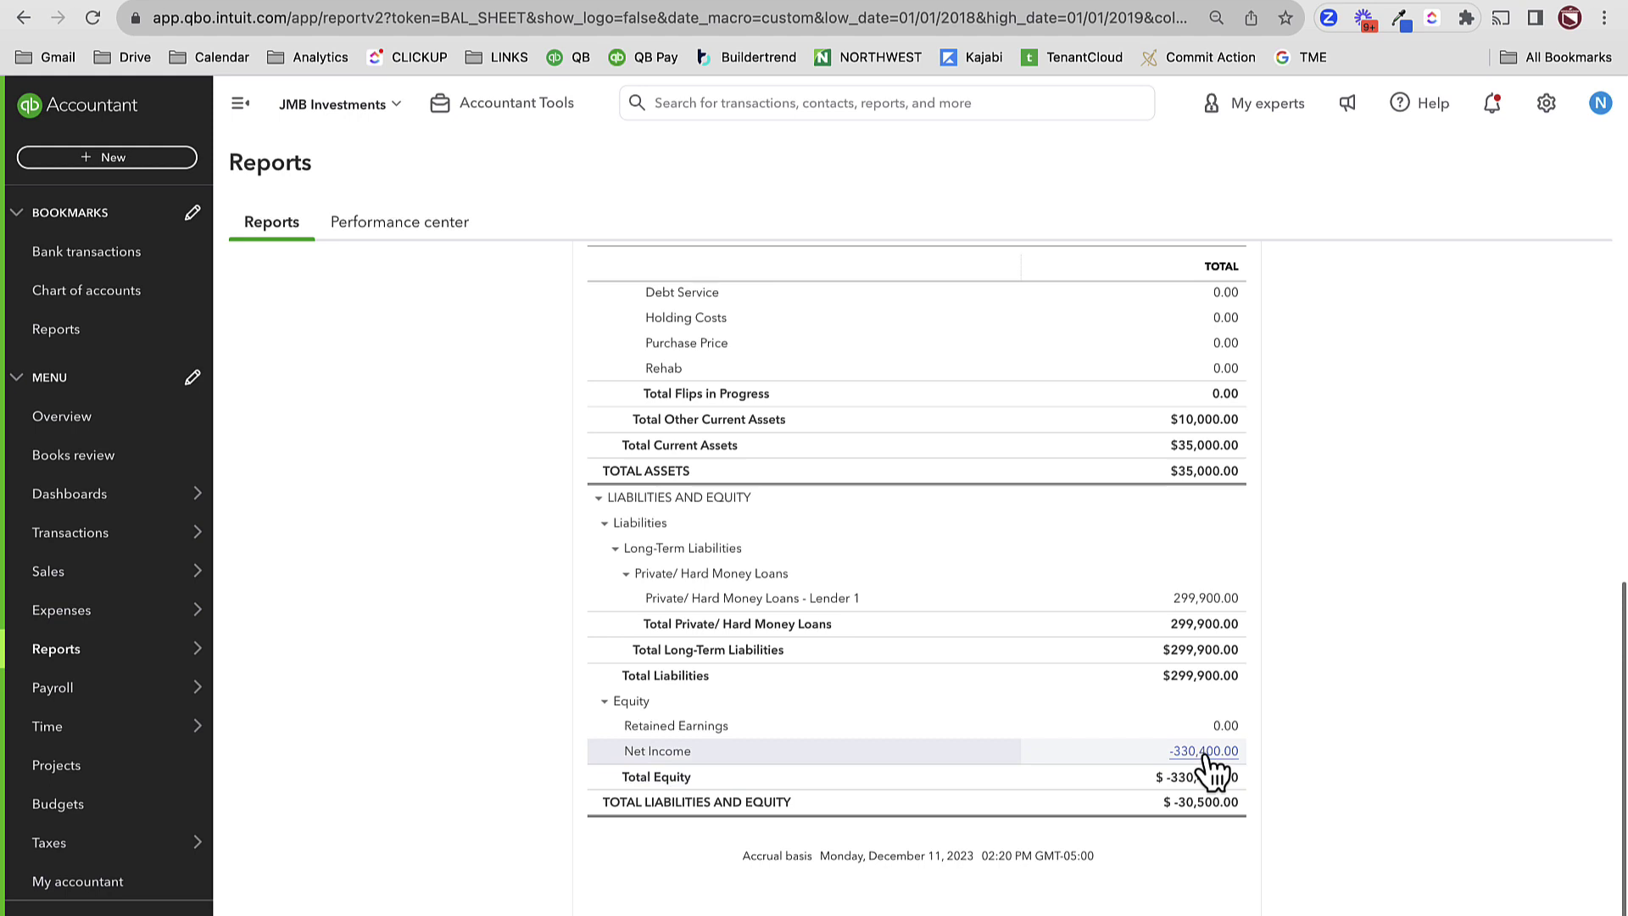
pyautogui.click(1204, 751)
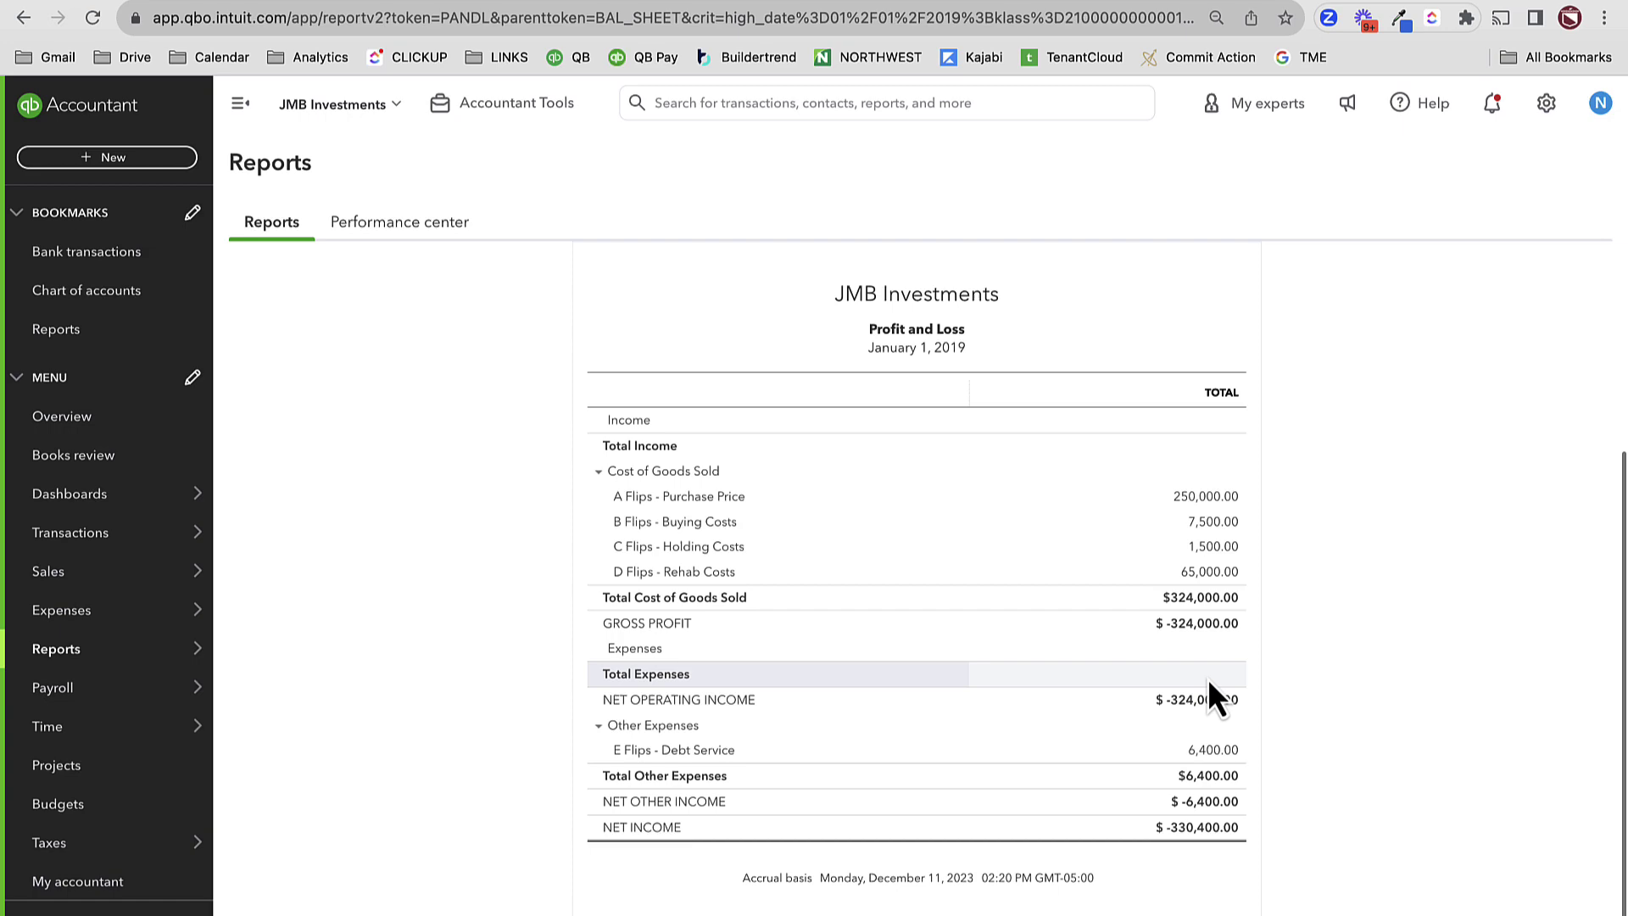
# - Go back from the Profit and Loss to the January 1, 2019 Balance Sheet summary
pyautogui.click(335, 266)
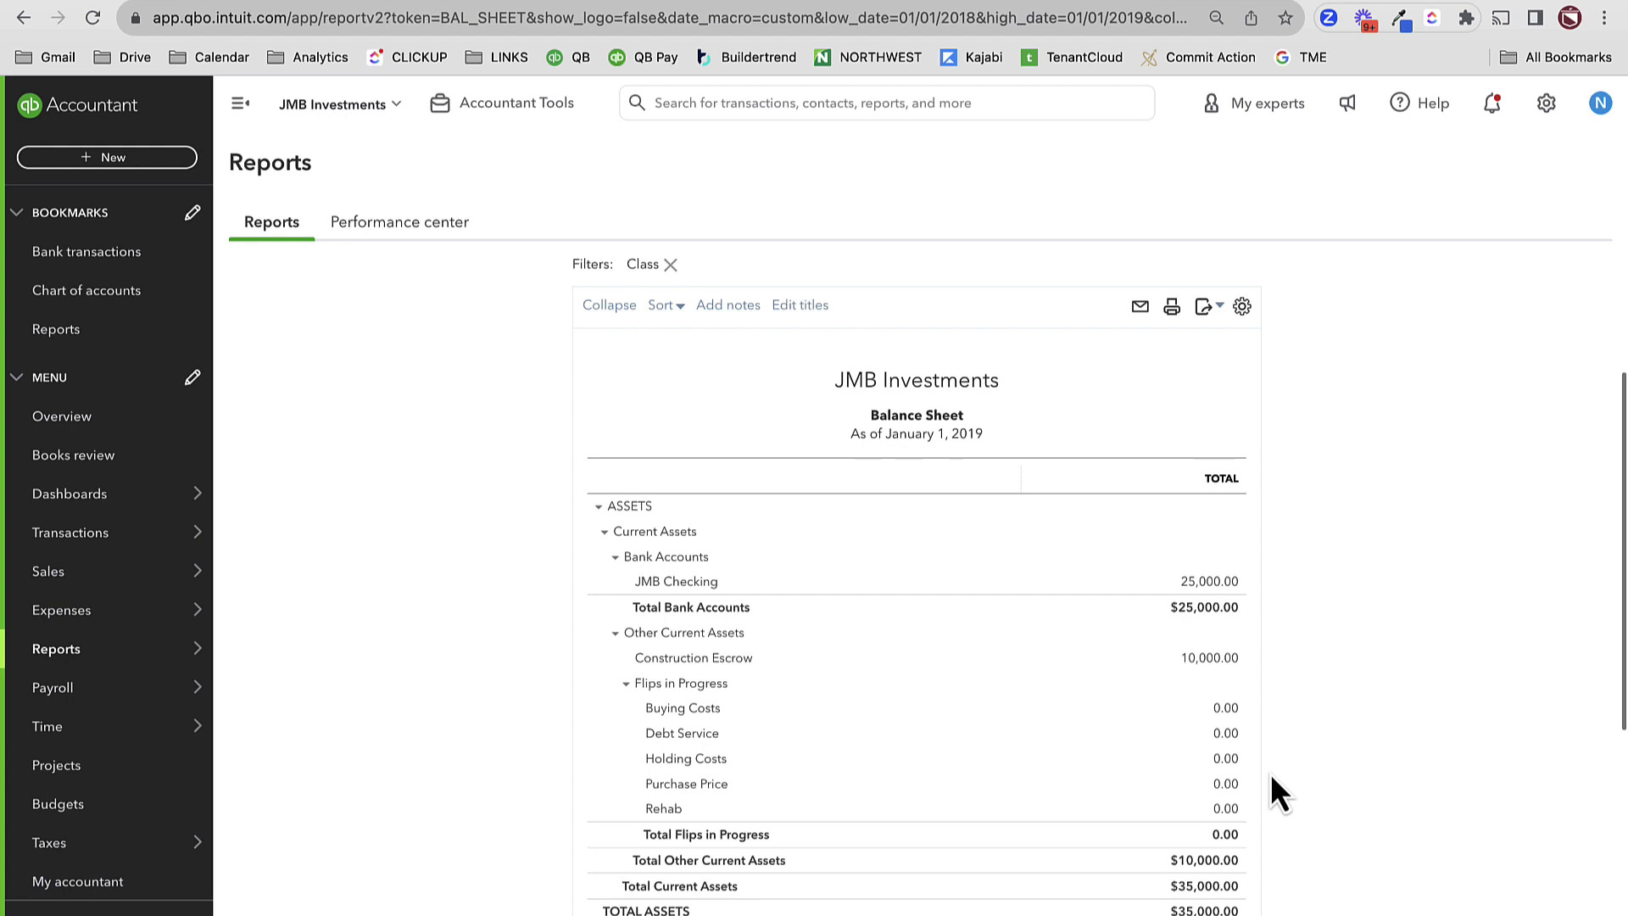
# - Drill into Rehab, delete the 01/01/2019 reversing journal entry, and return to the Balance Sheet
pyautogui.click(1227, 809)
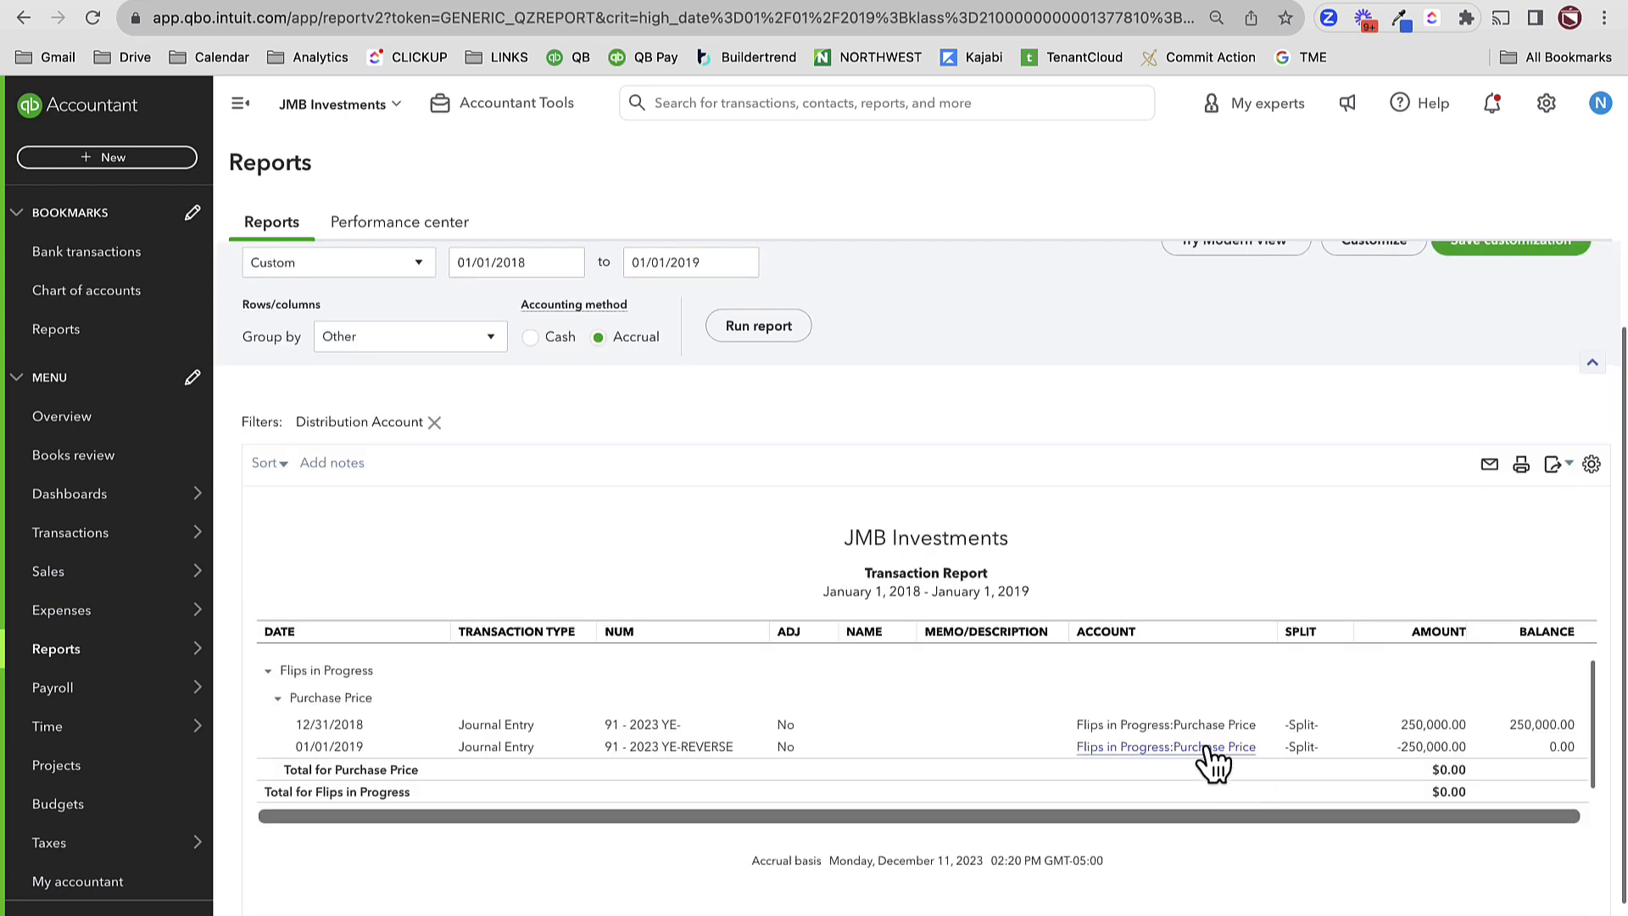
pyautogui.click(1182, 747)
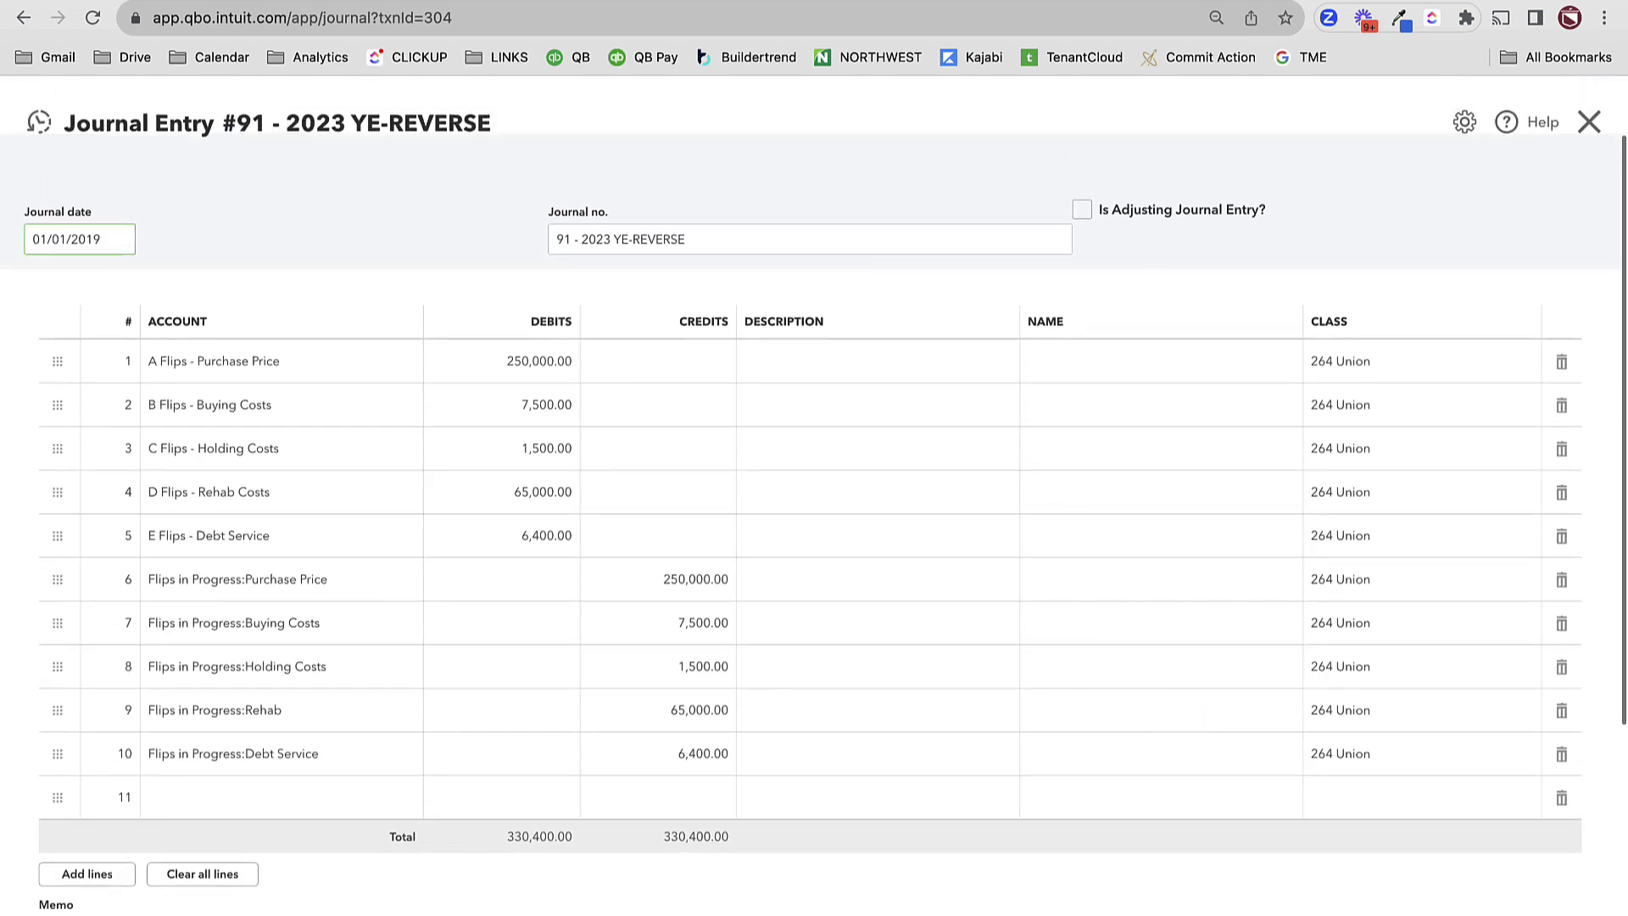
pyautogui.click(913, 909)
pyautogui.click(901, 816)
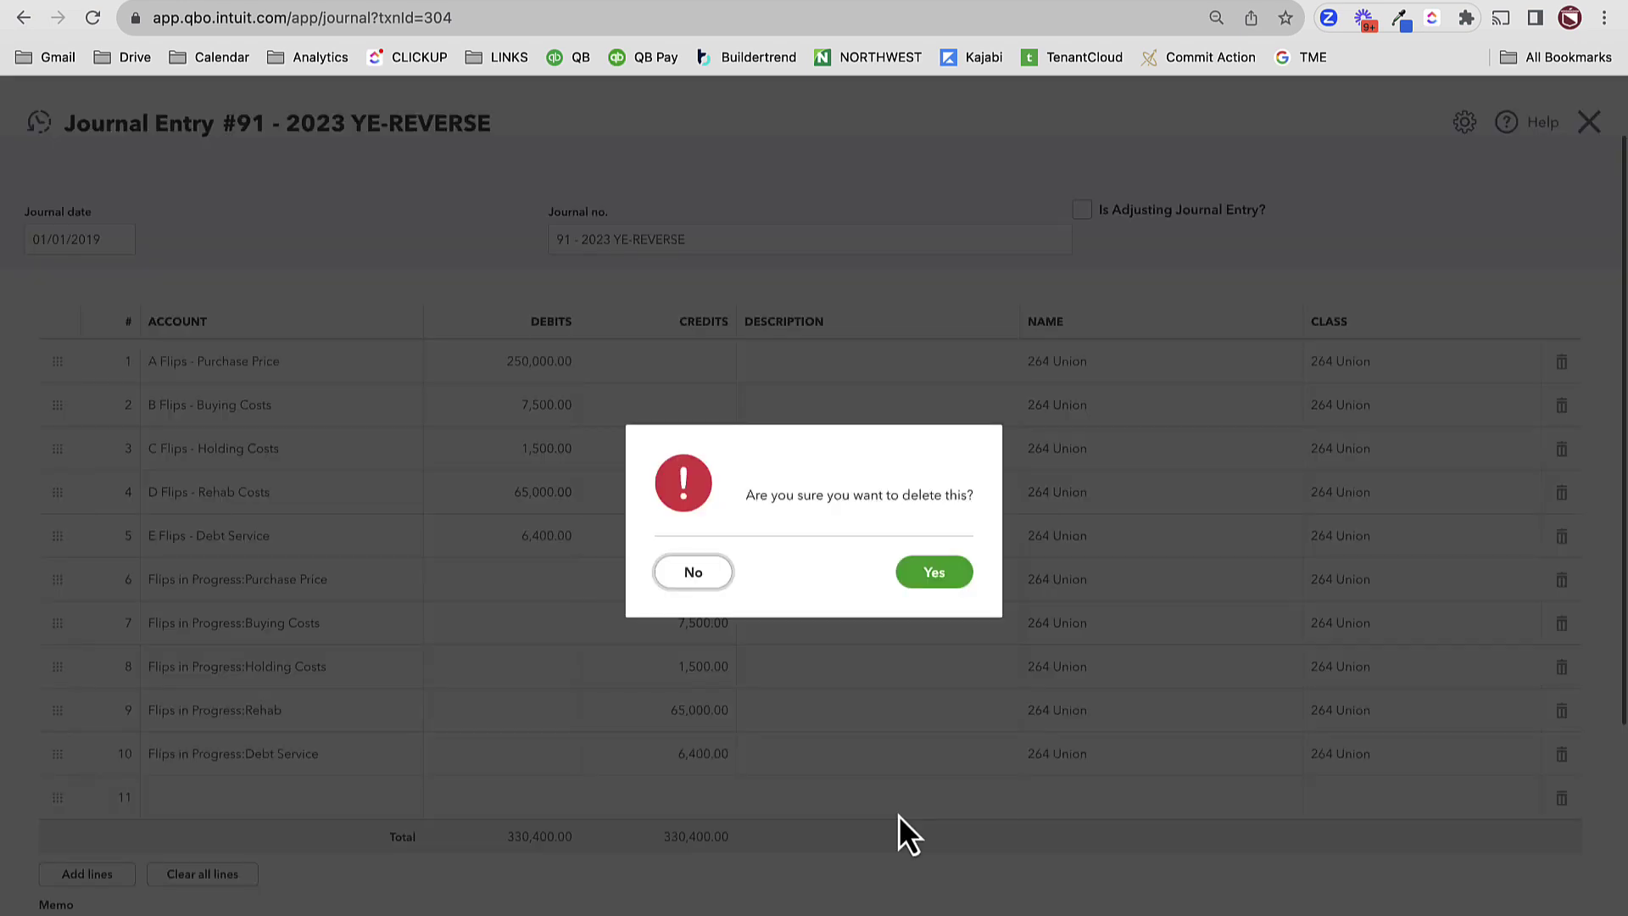
pyautogui.click(931, 583)
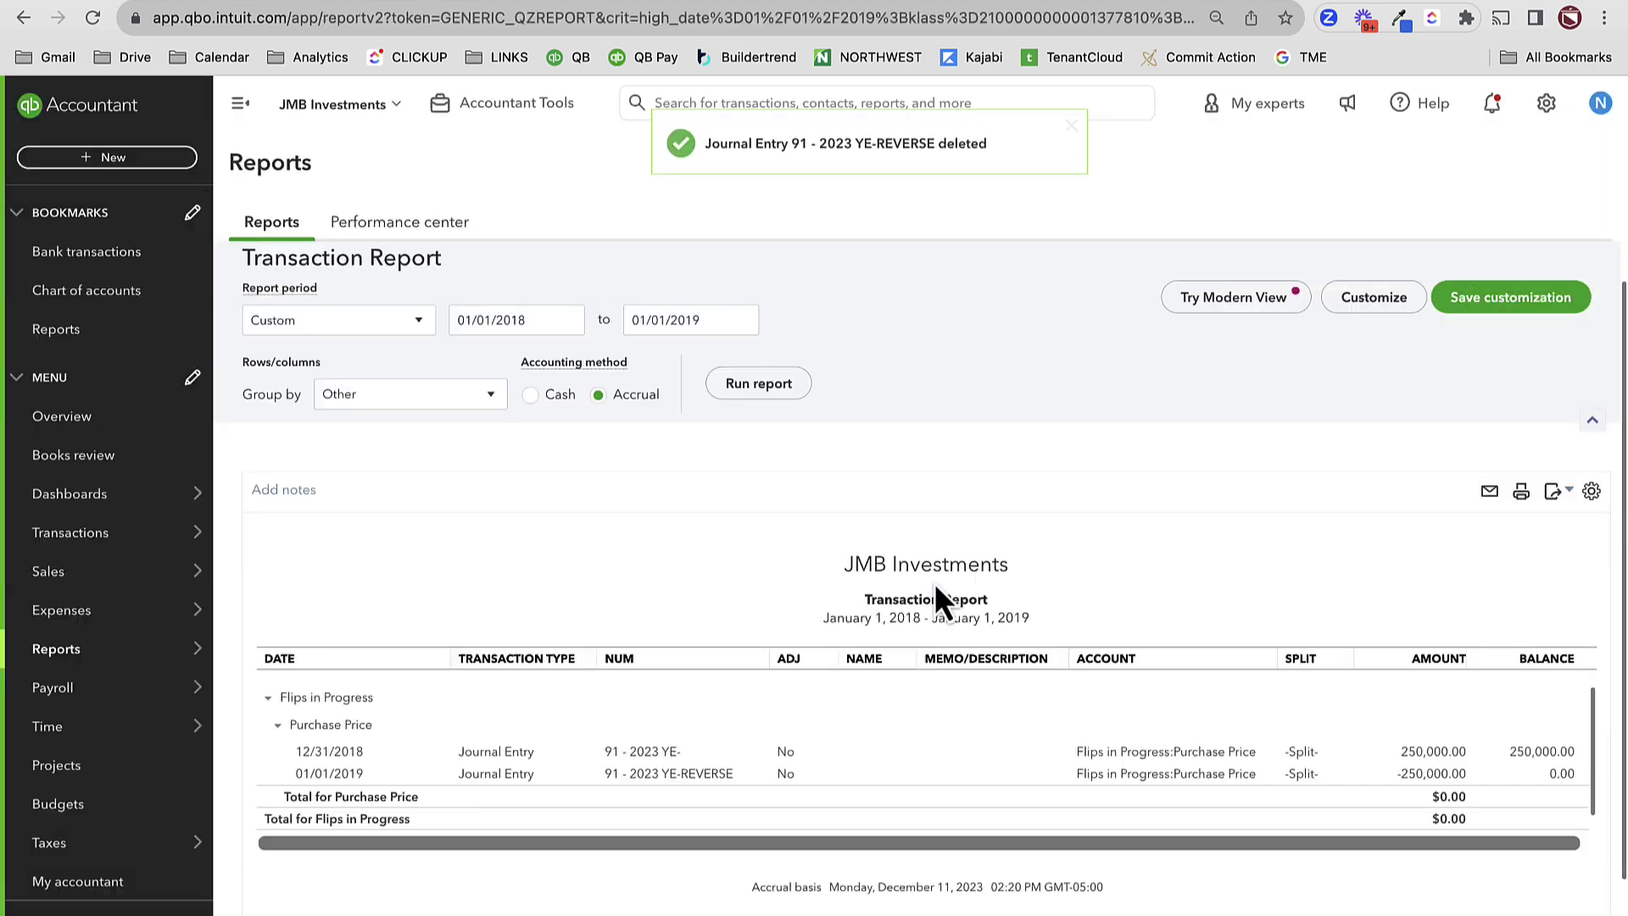
pyautogui.click(343, 270)
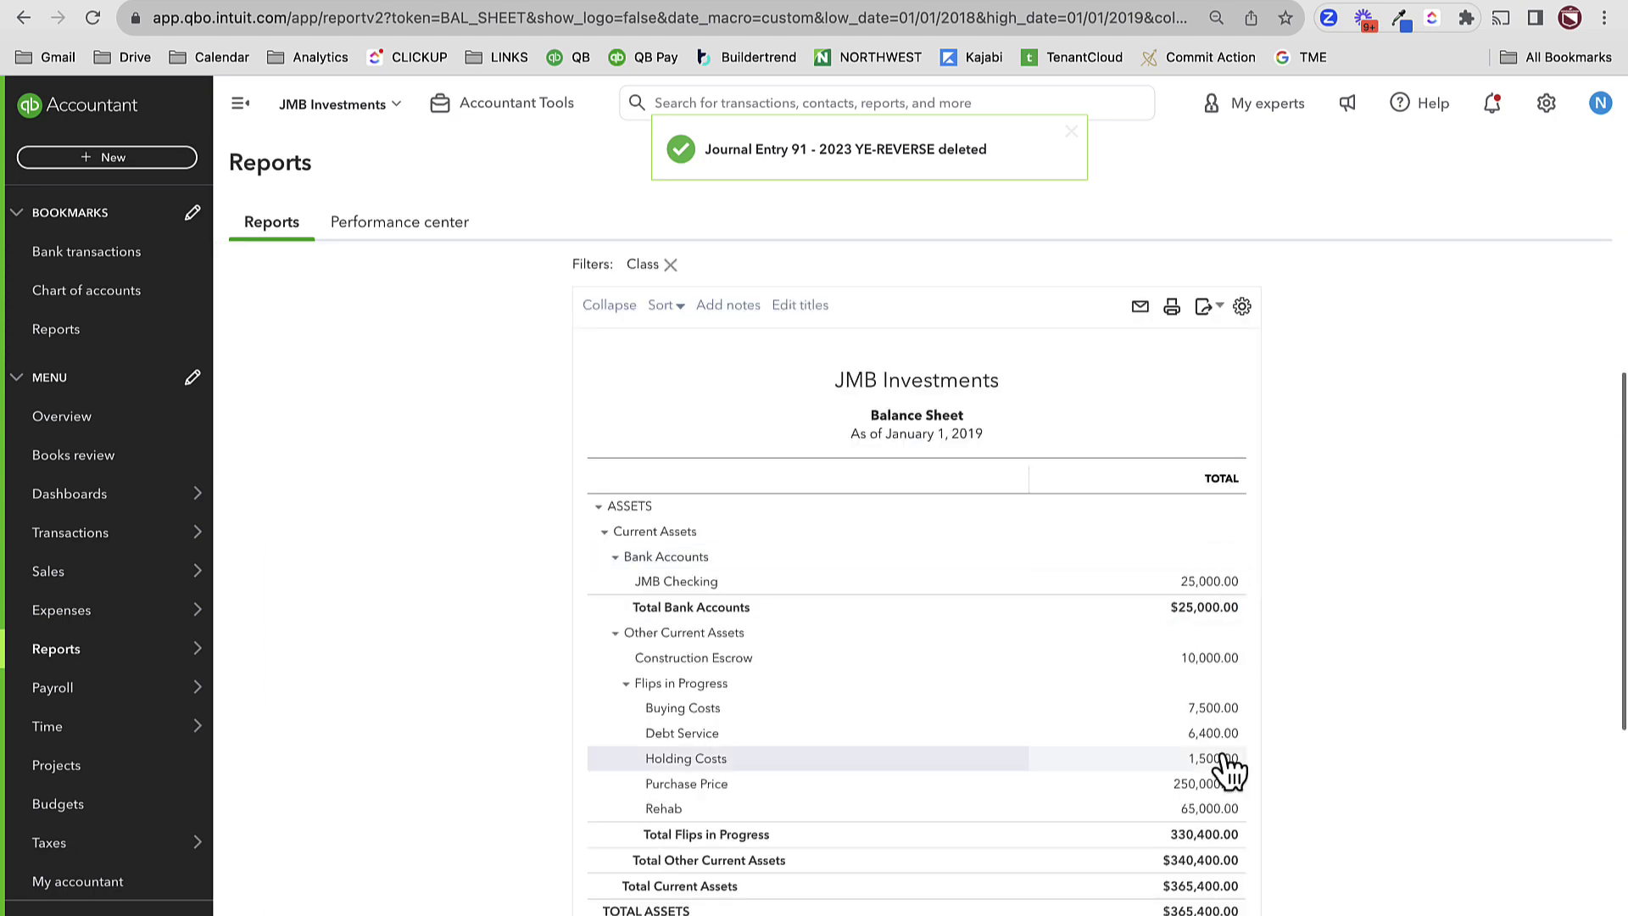
pyautogui.scroll(-5, 1187, 729)
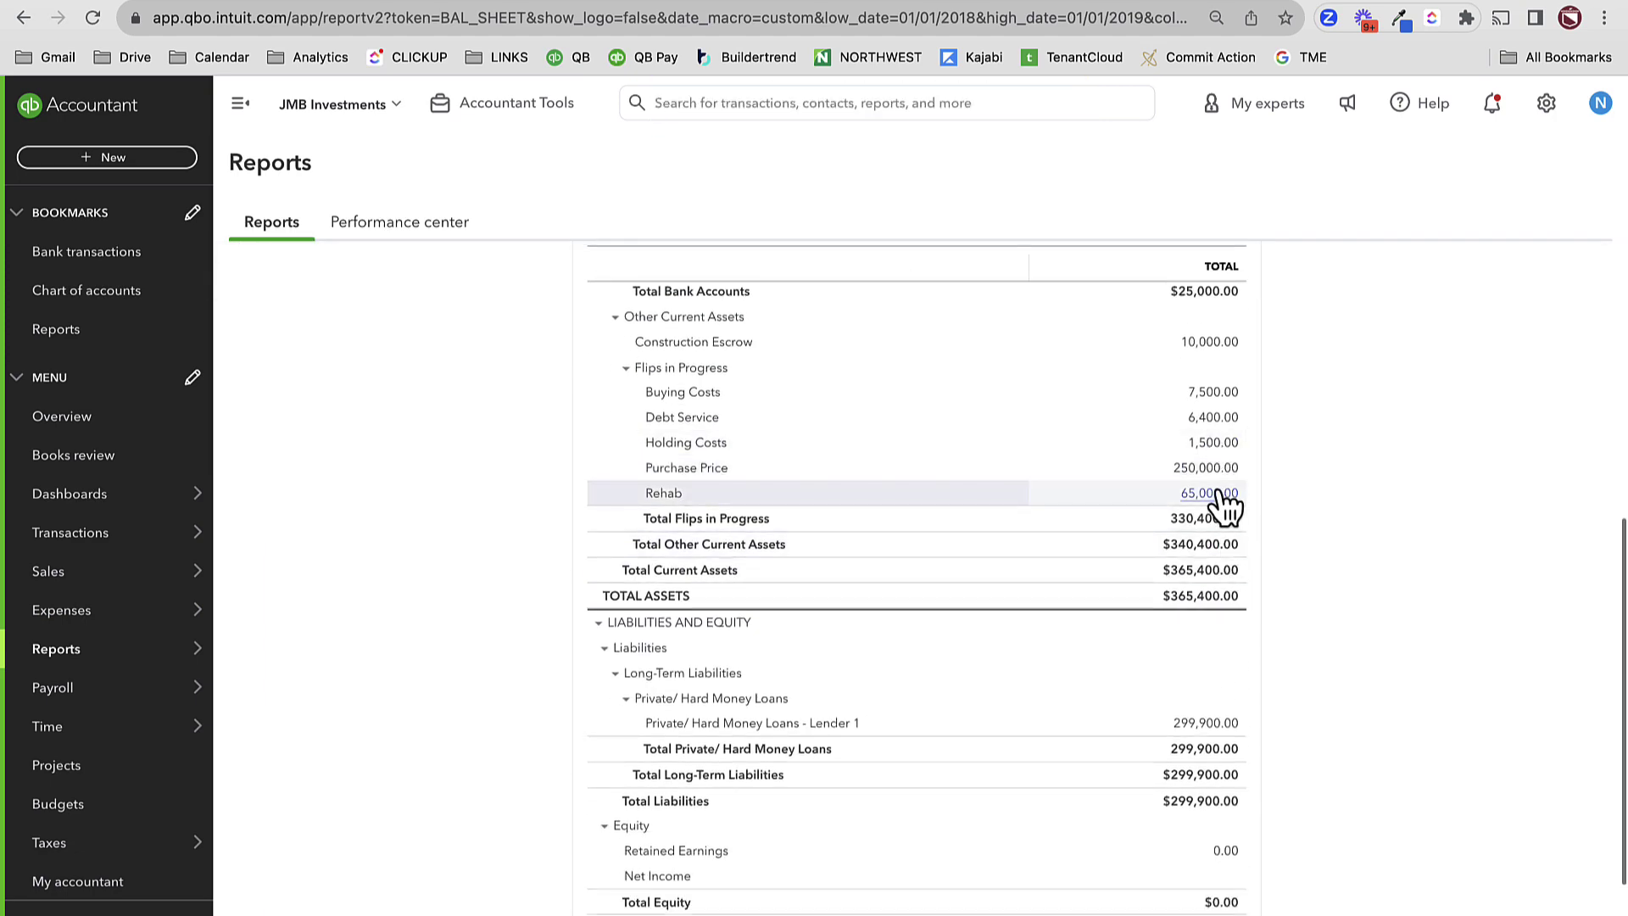
pyautogui.scroll(-2, 1204, 911)
pyautogui.scroll(8, 1208, 911)
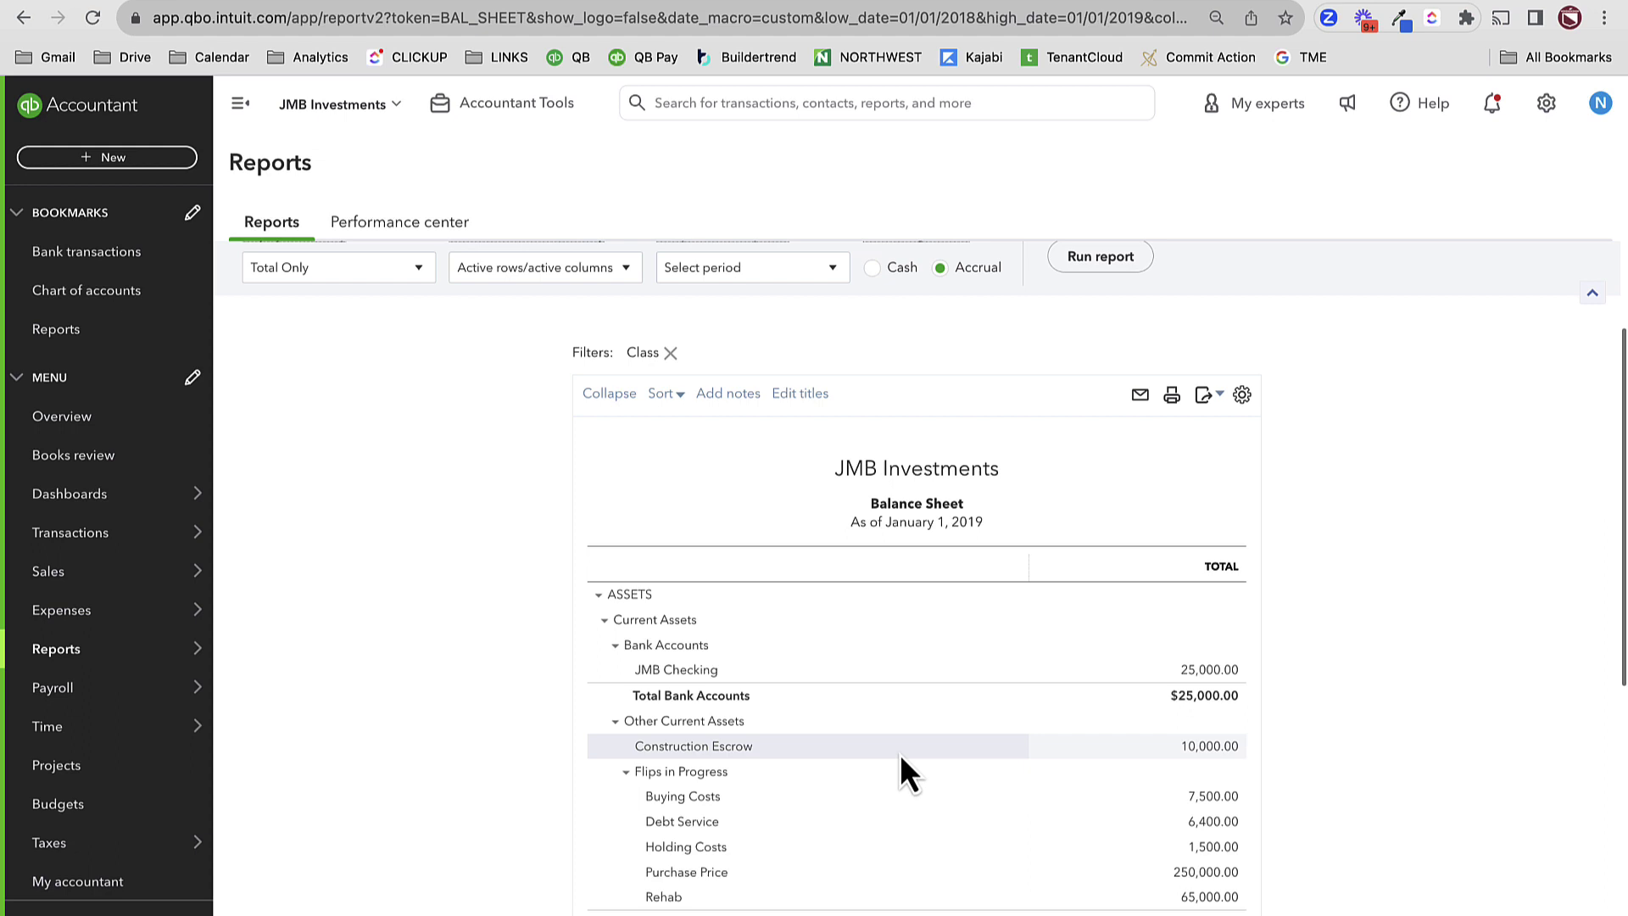
# - Start a new expense dated 02/01/2019
pyautogui.click(81, 158)
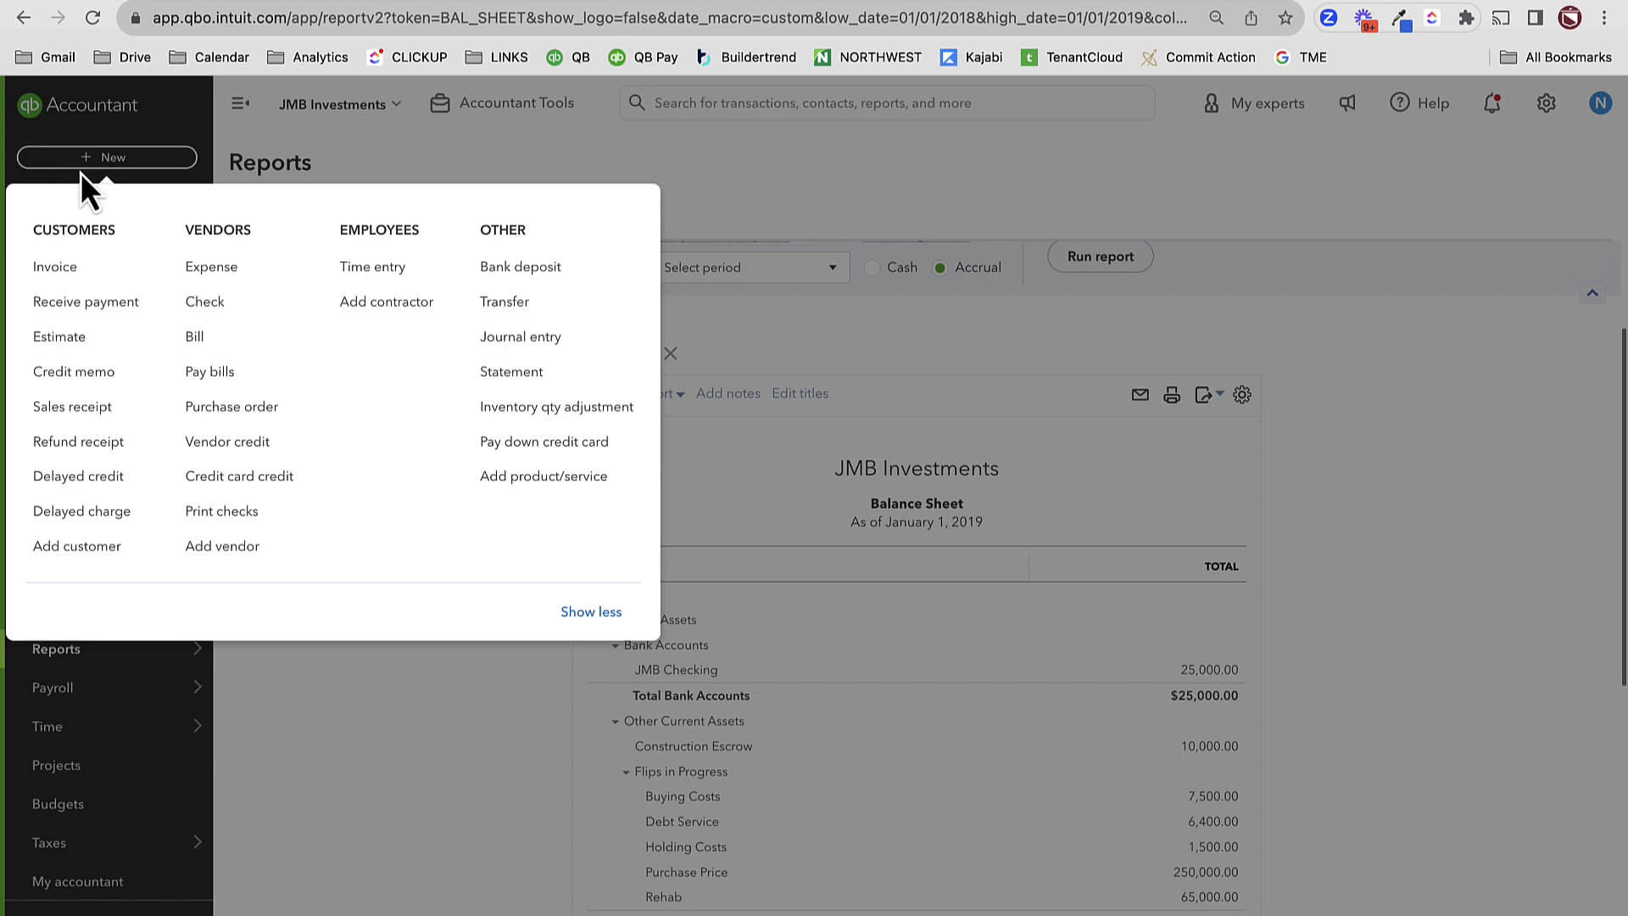
pyautogui.click(234, 268)
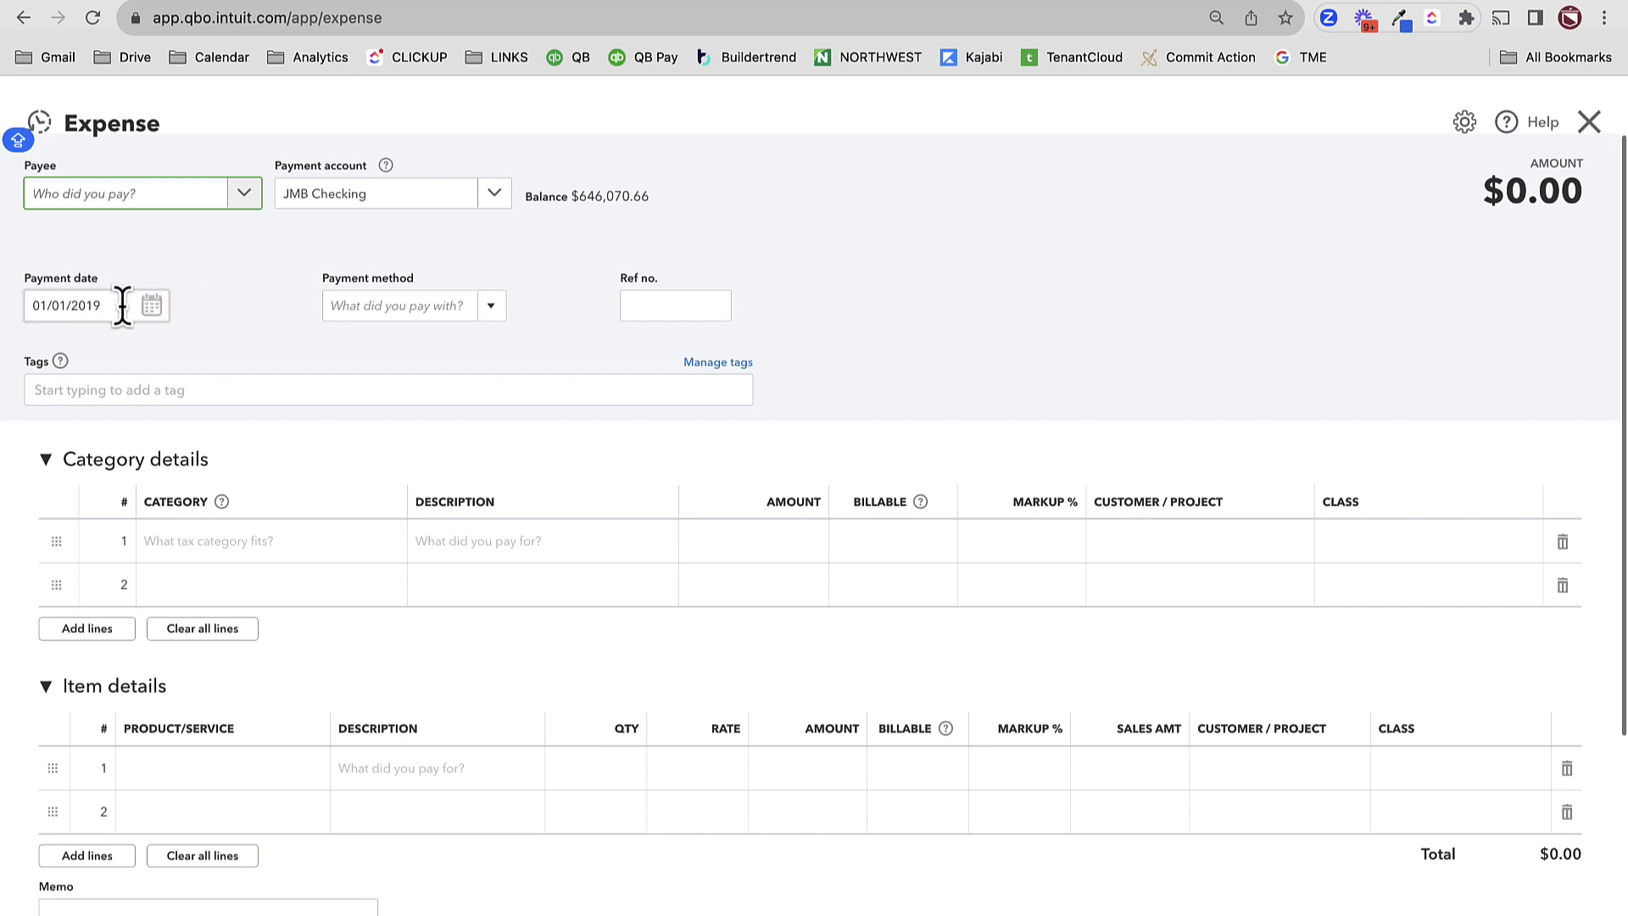
pyautogui.click(153, 305)
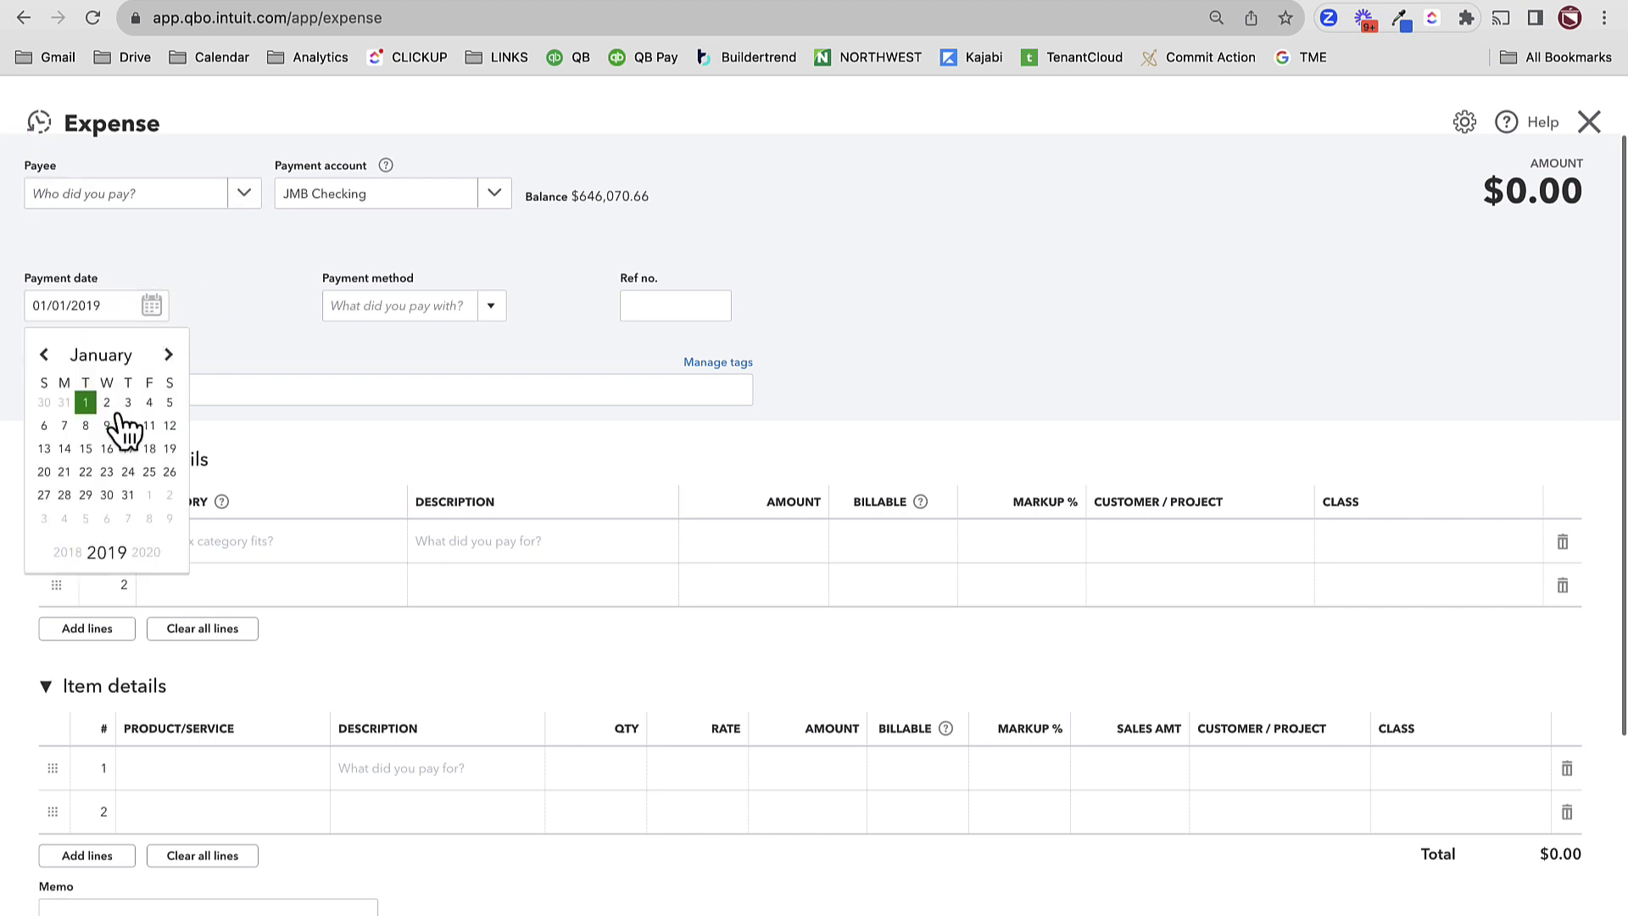
pyautogui.click(168, 354)
pyautogui.click(149, 404)
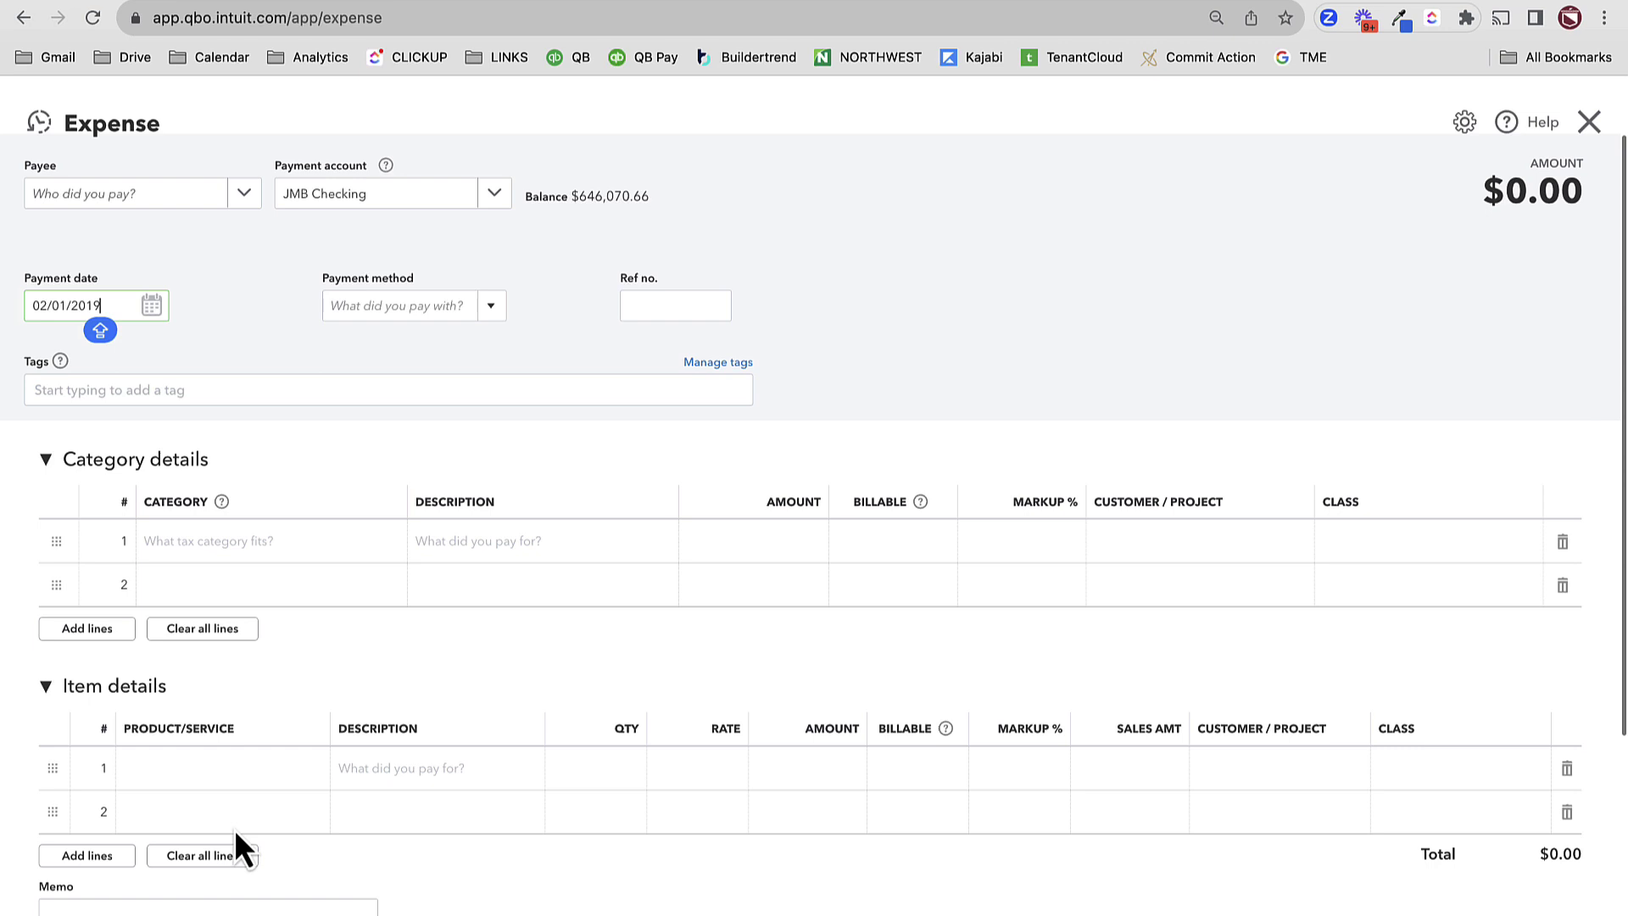
# - Add a line for 5F. Final Electric at a rate of 5,500
pyautogui.click(195, 771)
pyautogui.click(203, 781)
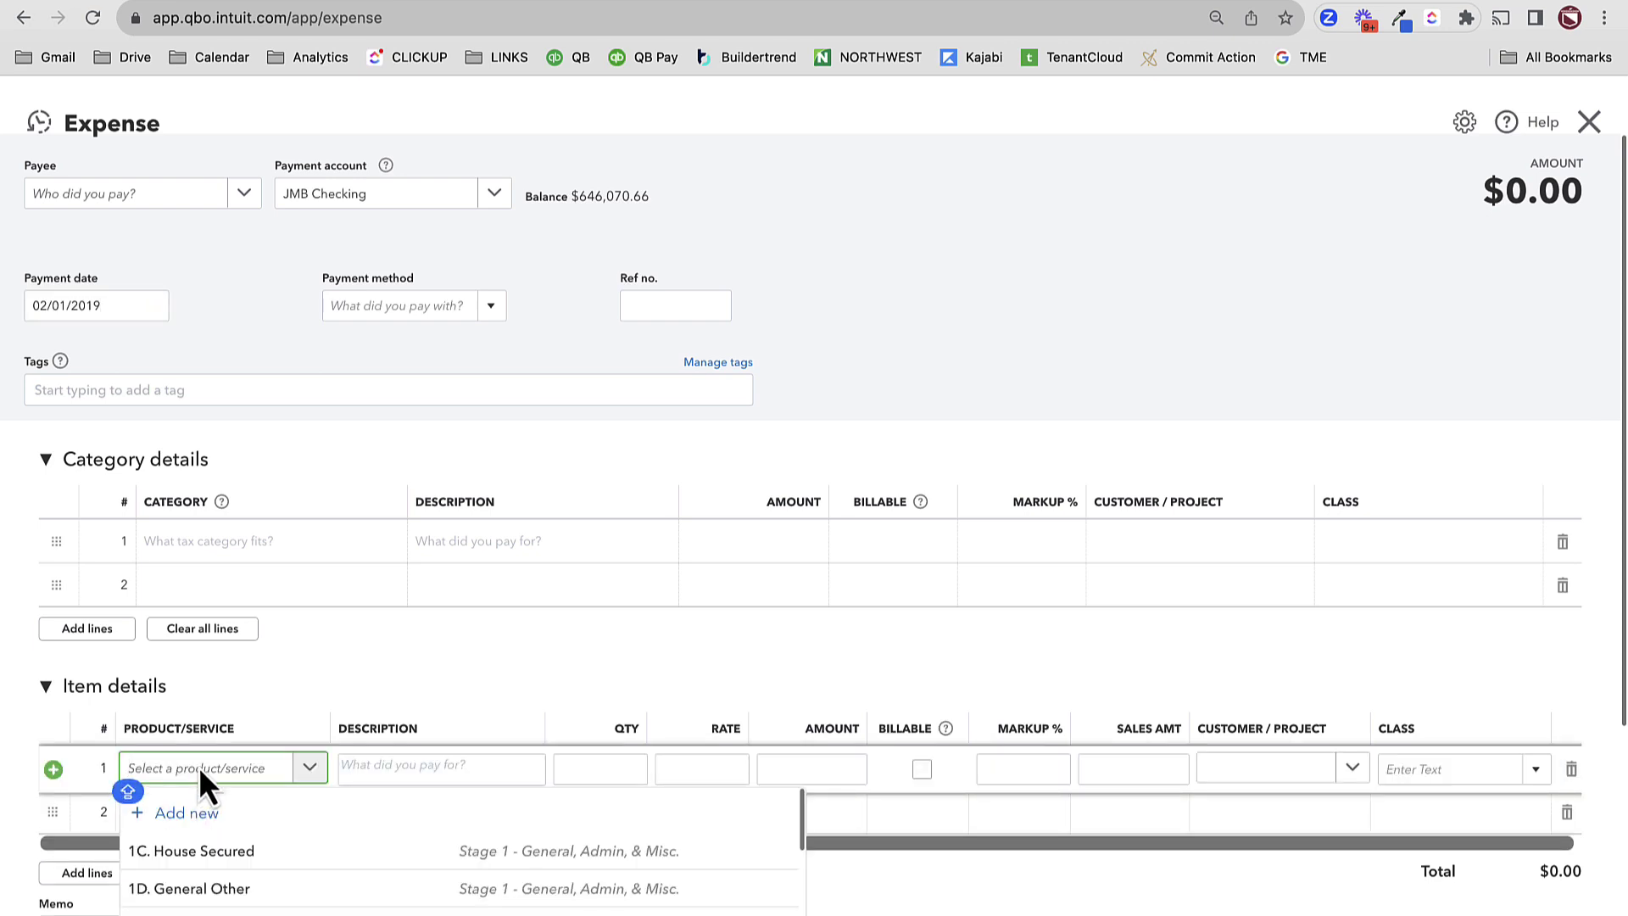
pyautogui.write('FINISH')
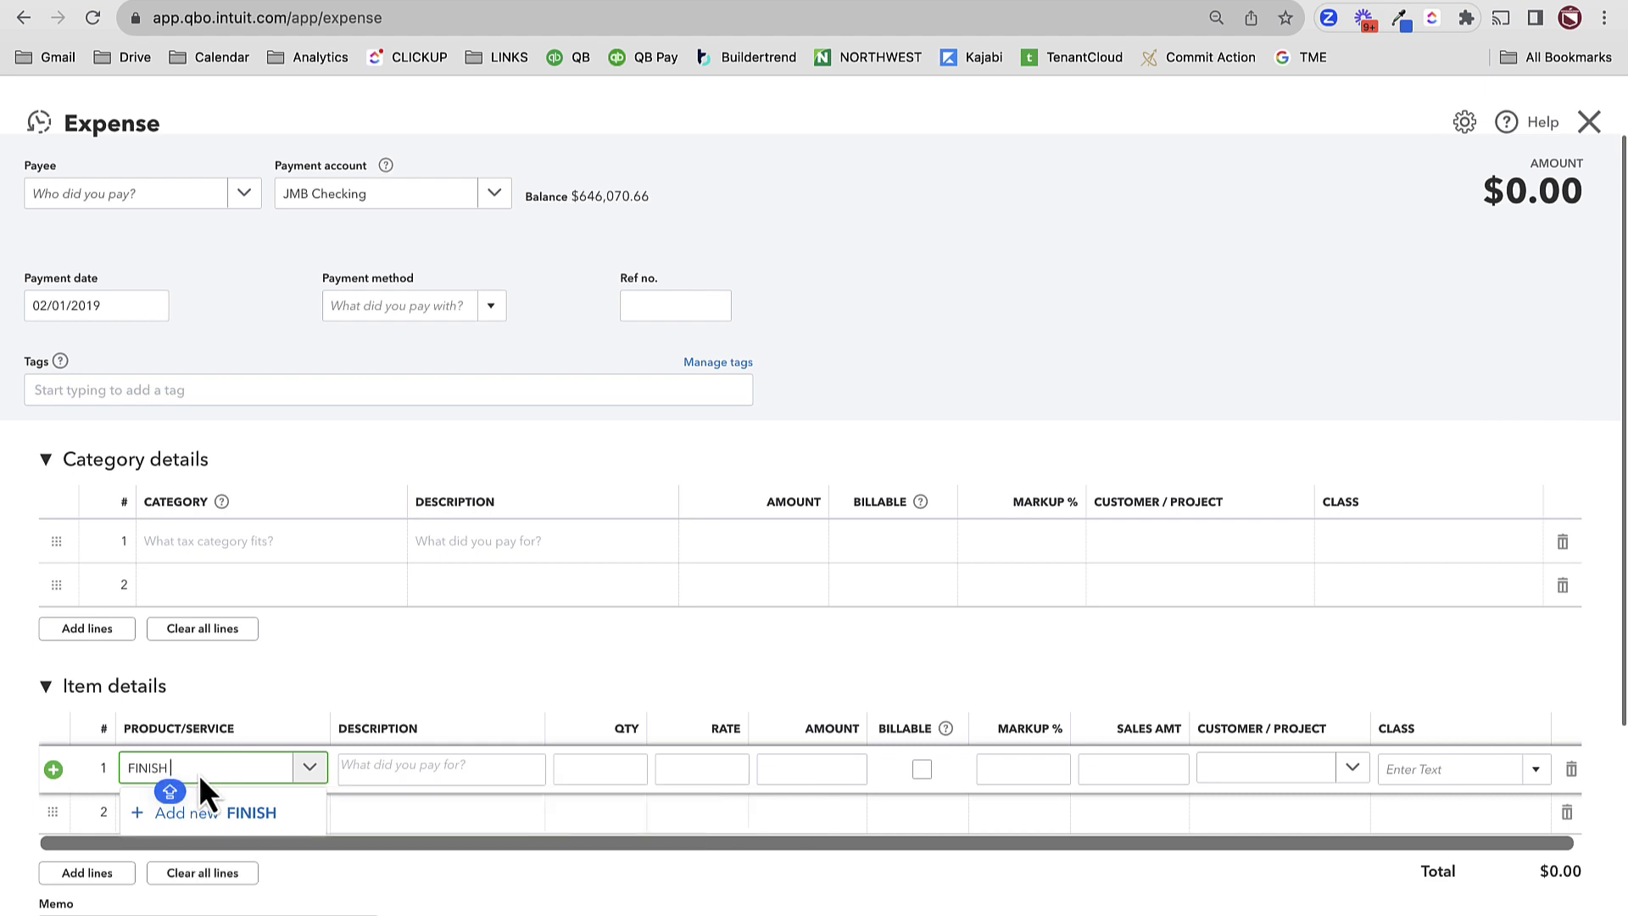
pyautogui.press('super+a')
pyautogui.write('ELECT')
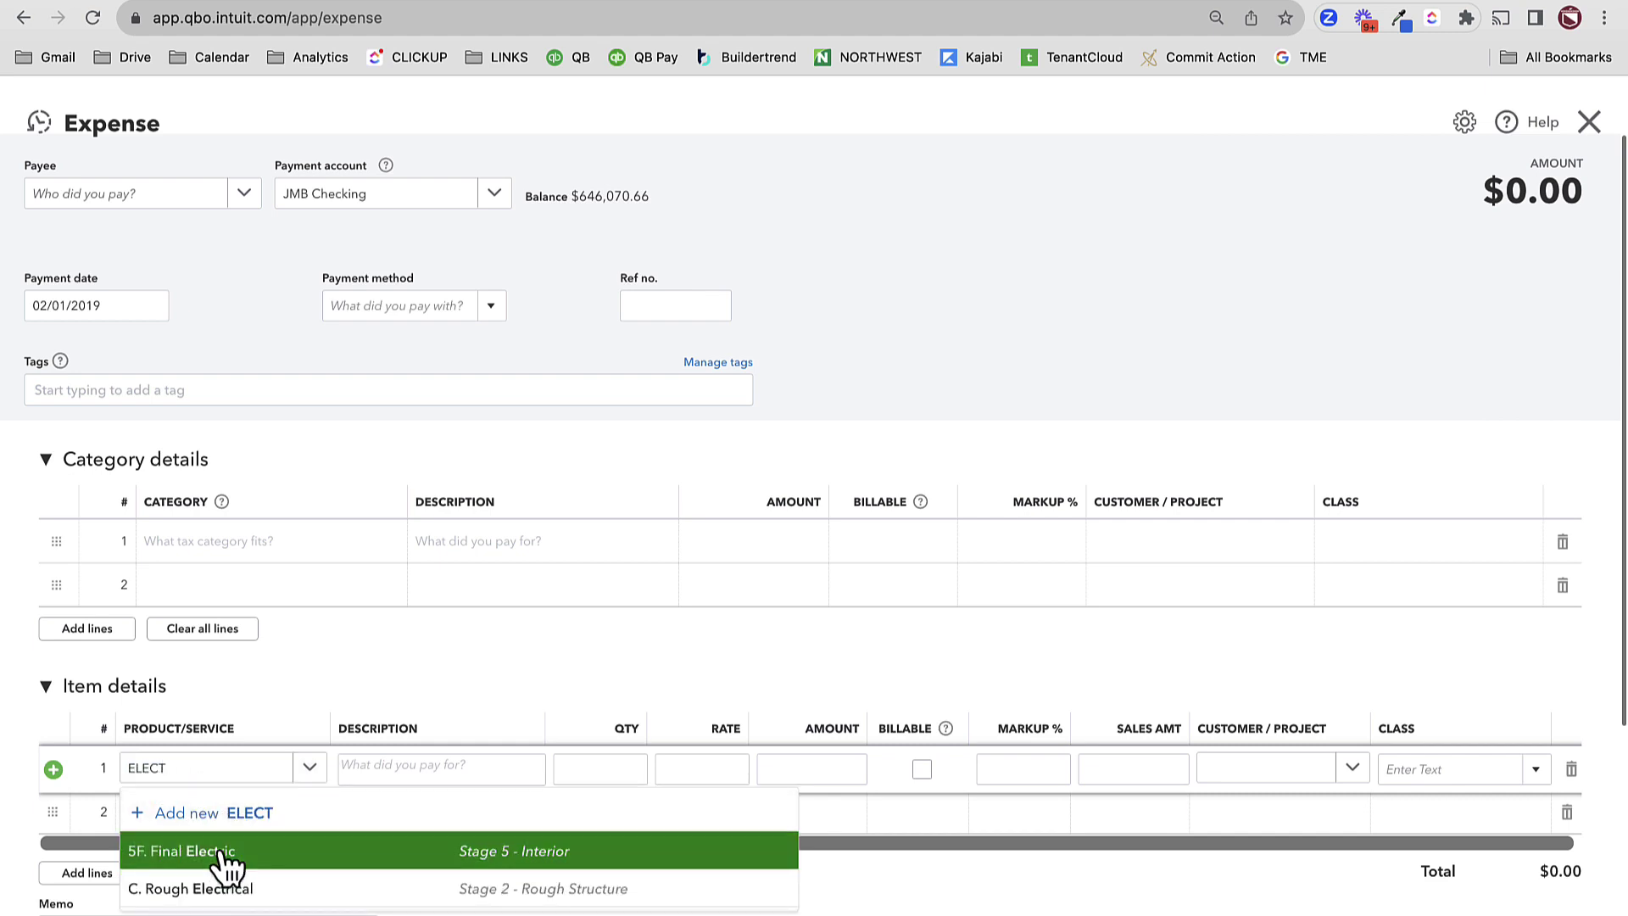
pyautogui.click(217, 854)
pyautogui.click(670, 768)
pyautogui.write('5500')
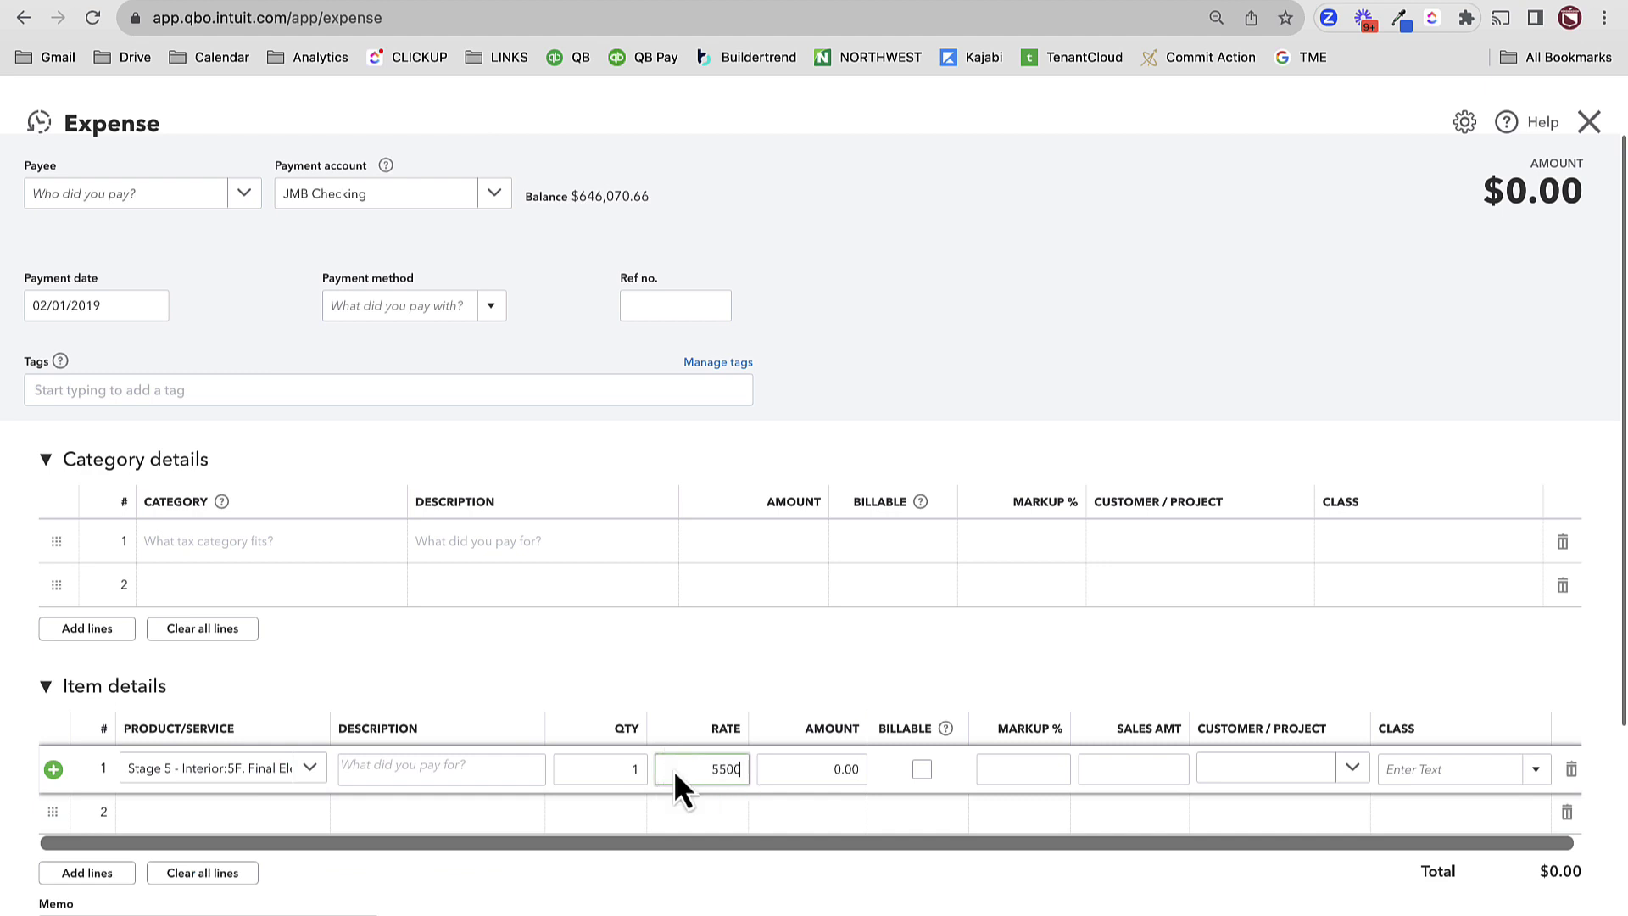
pyautogui.press('Tab')
pyautogui.press('Tab')
pyautogui.press('Tab')
pyautogui.write('264')
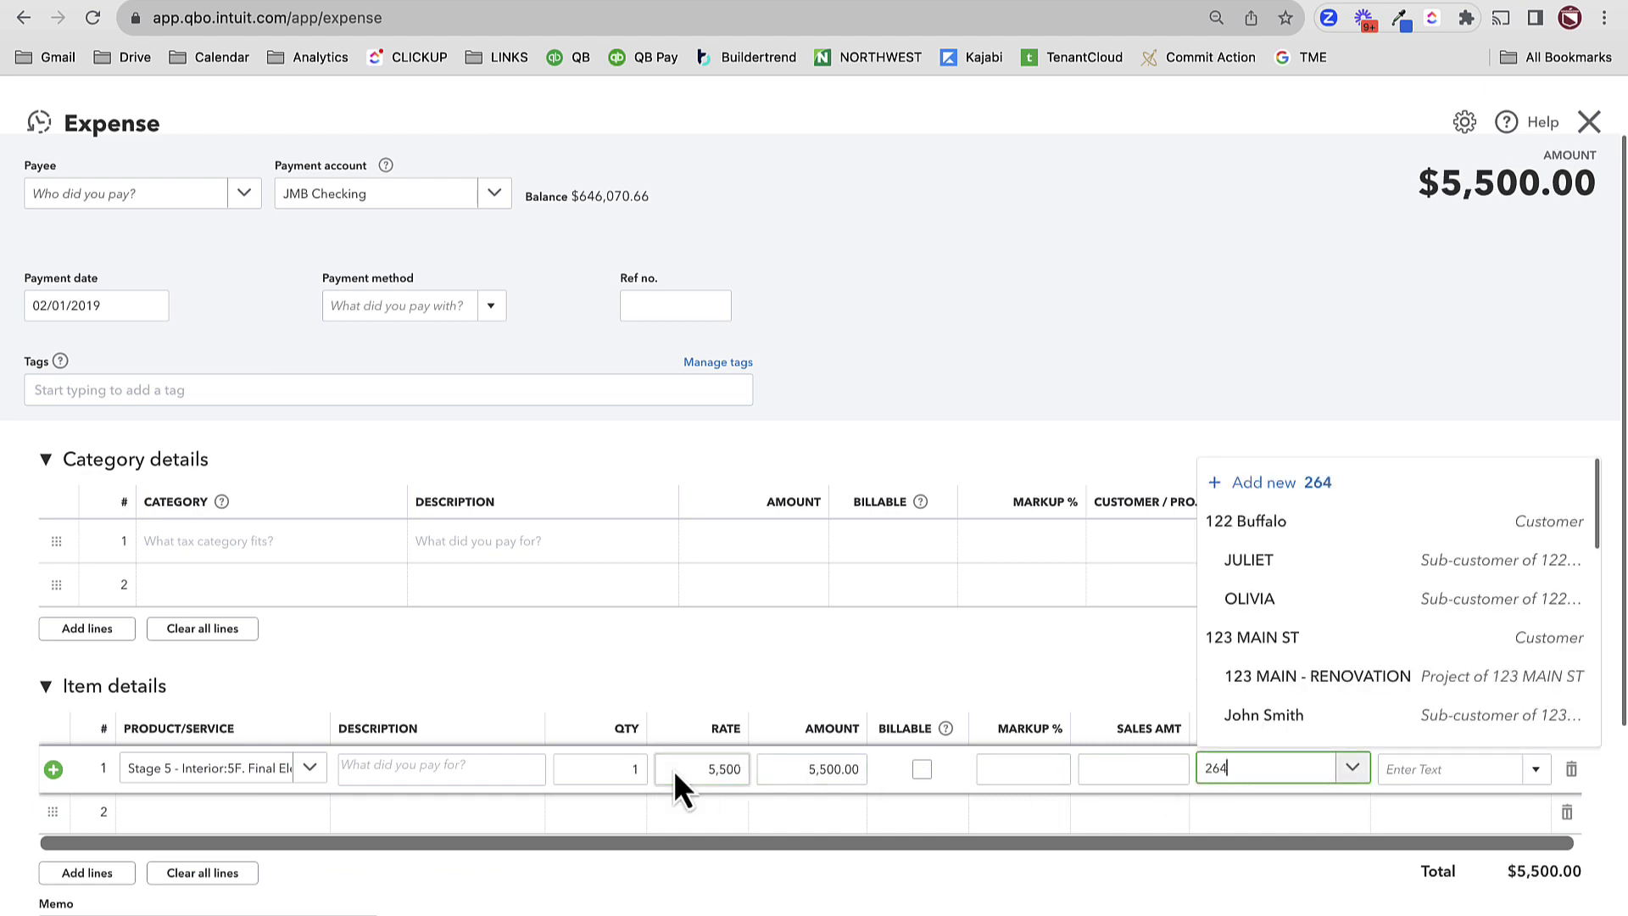
pyautogui.click(1337, 736)
pyautogui.click(1455, 768)
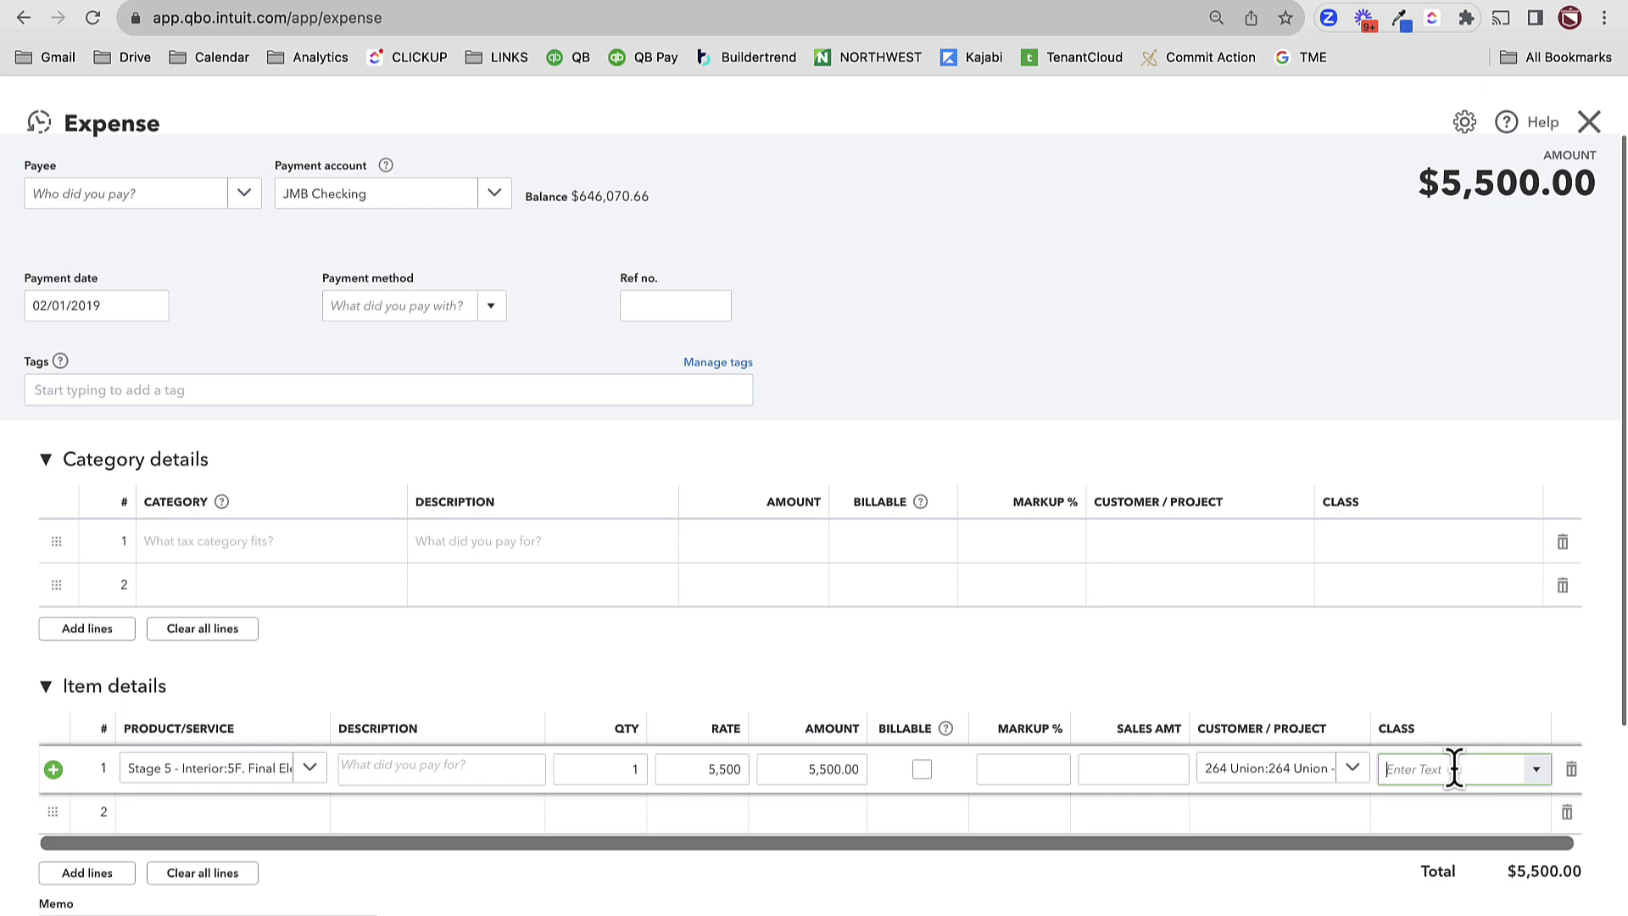
pyautogui.click(1455, 846)
pyautogui.click(1306, 383)
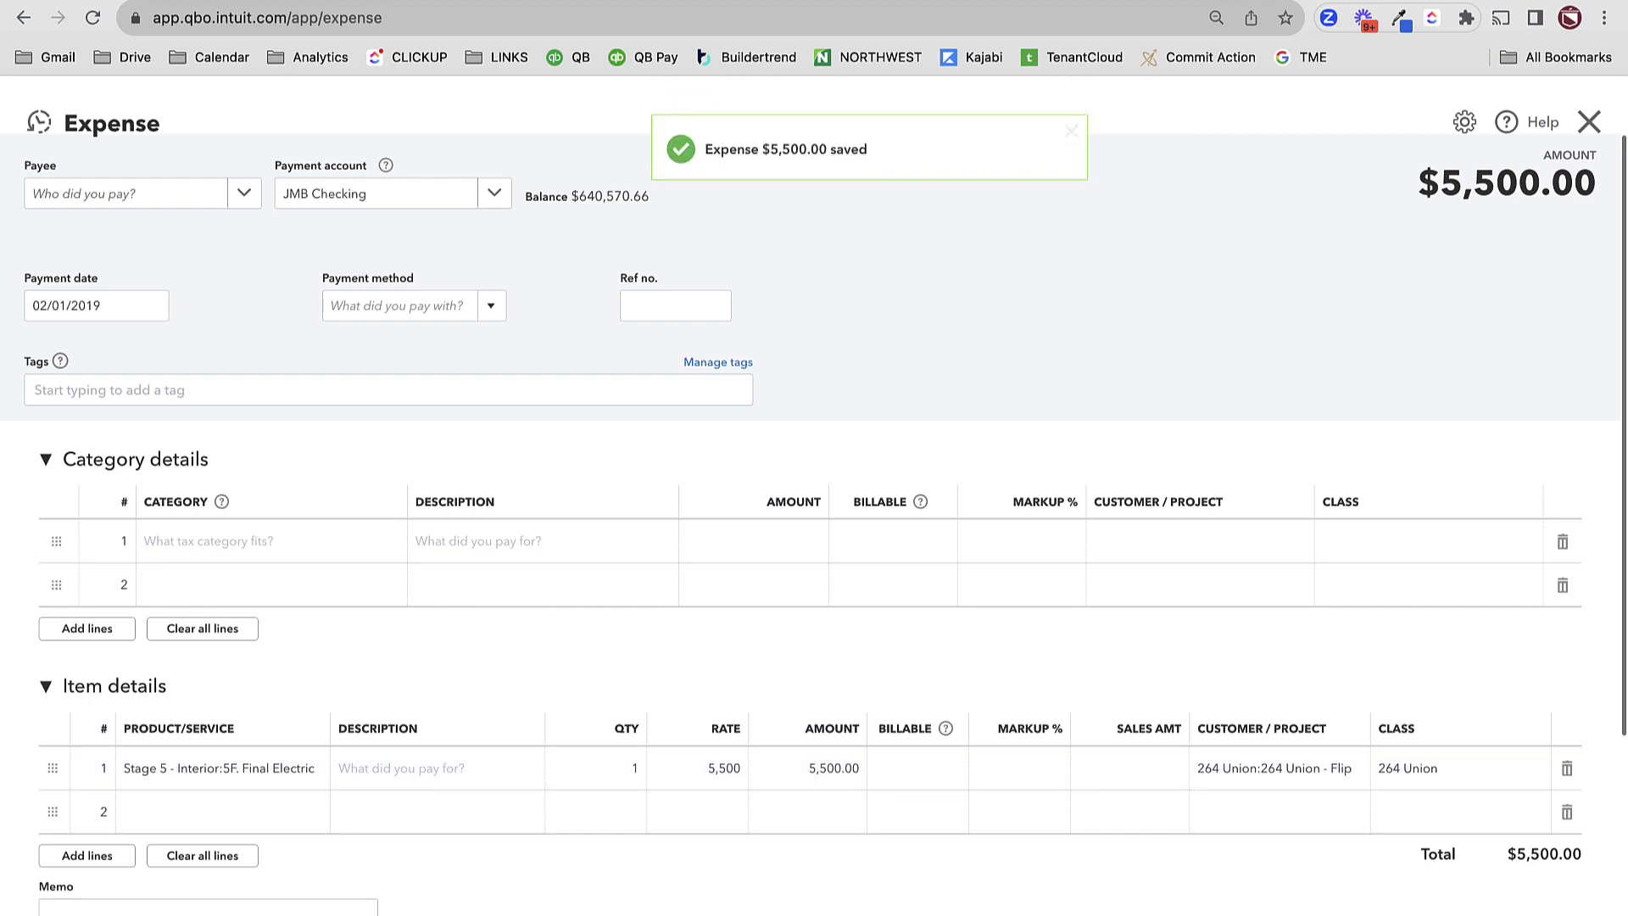
# - Copy the saved expense and date the copy 02/20/2019
pyautogui.click(875, 914)
pyautogui.click(841, 750)
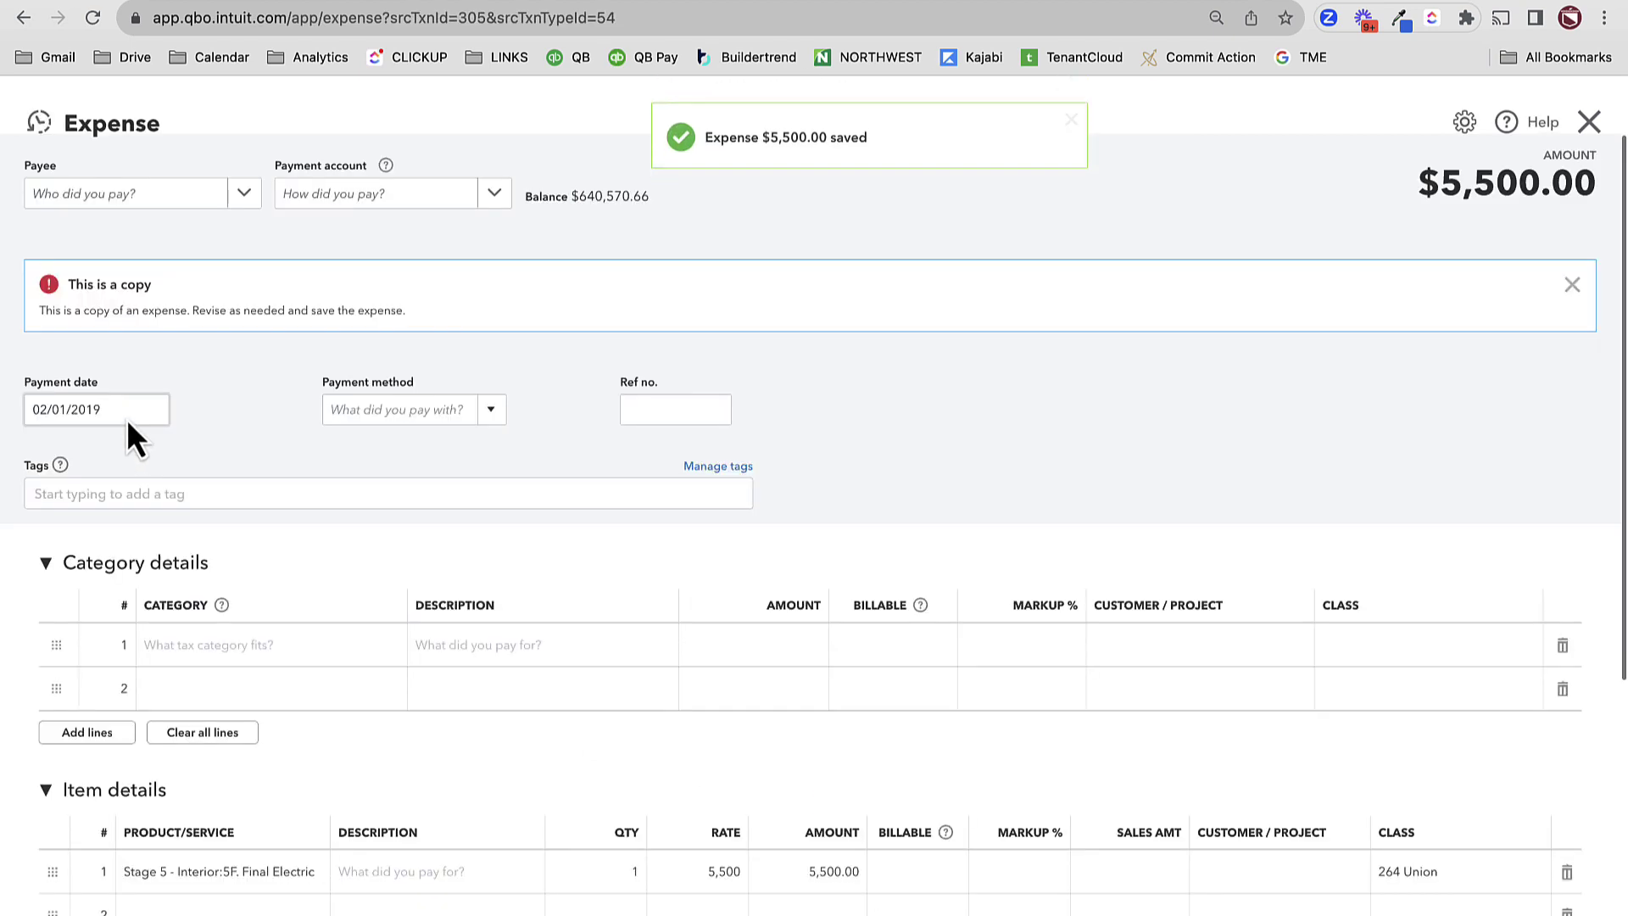
pyautogui.click(156, 416)
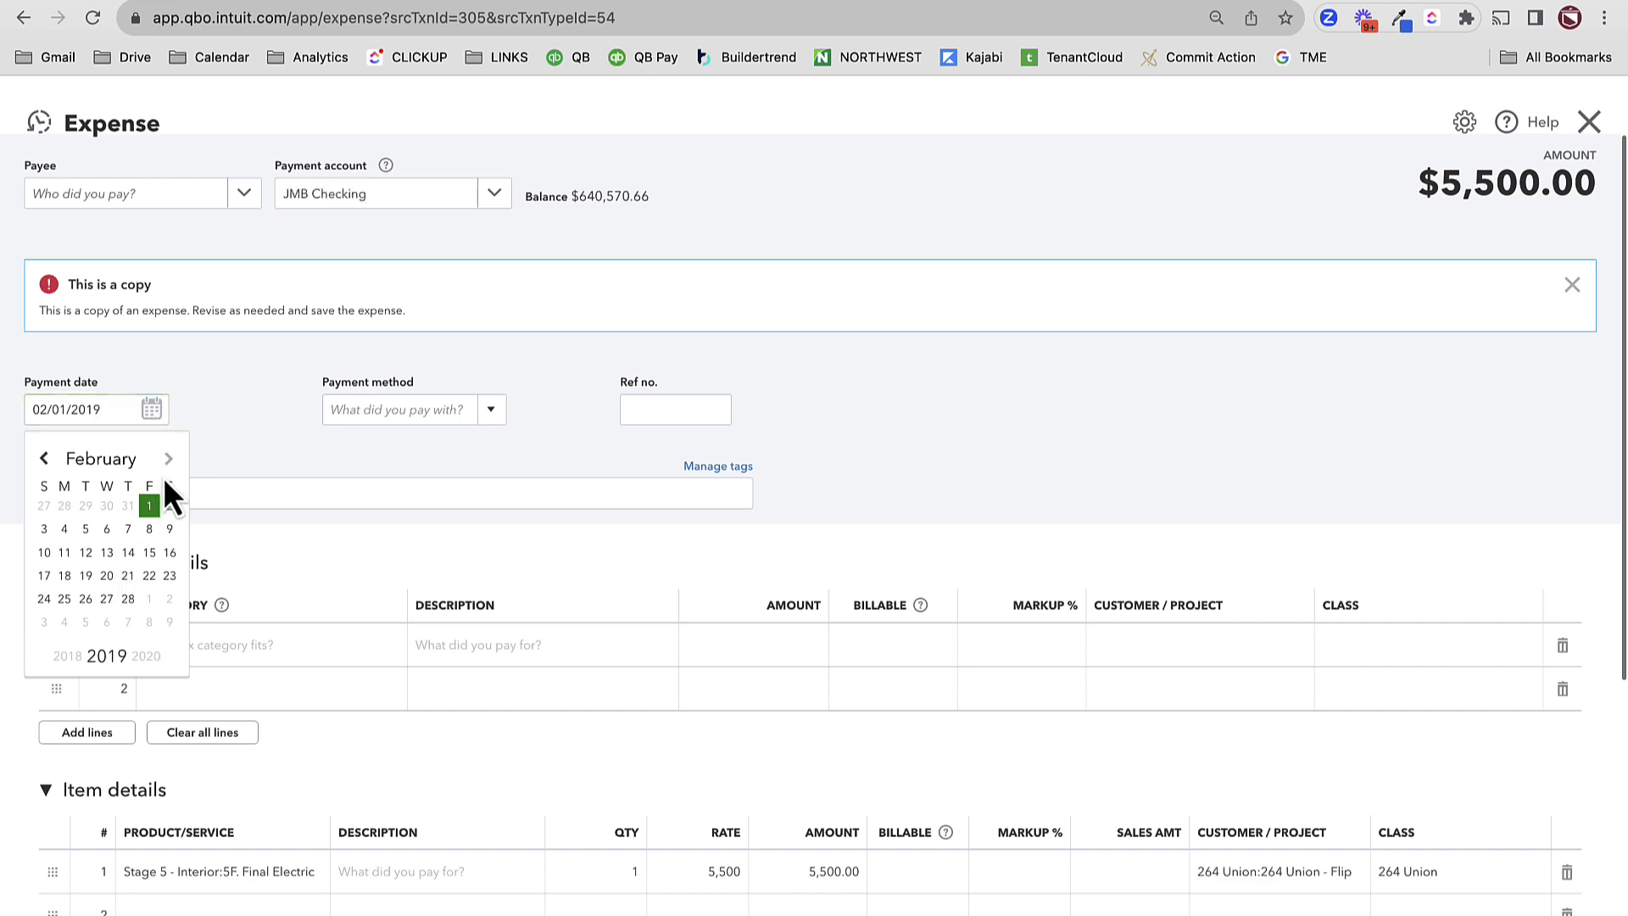
pyautogui.click(108, 577)
pyautogui.scroll(-3, 390, 691)
# - Change the line to 5G. Final Plumbing at 10,500 and save the expense
pyautogui.click(237, 746)
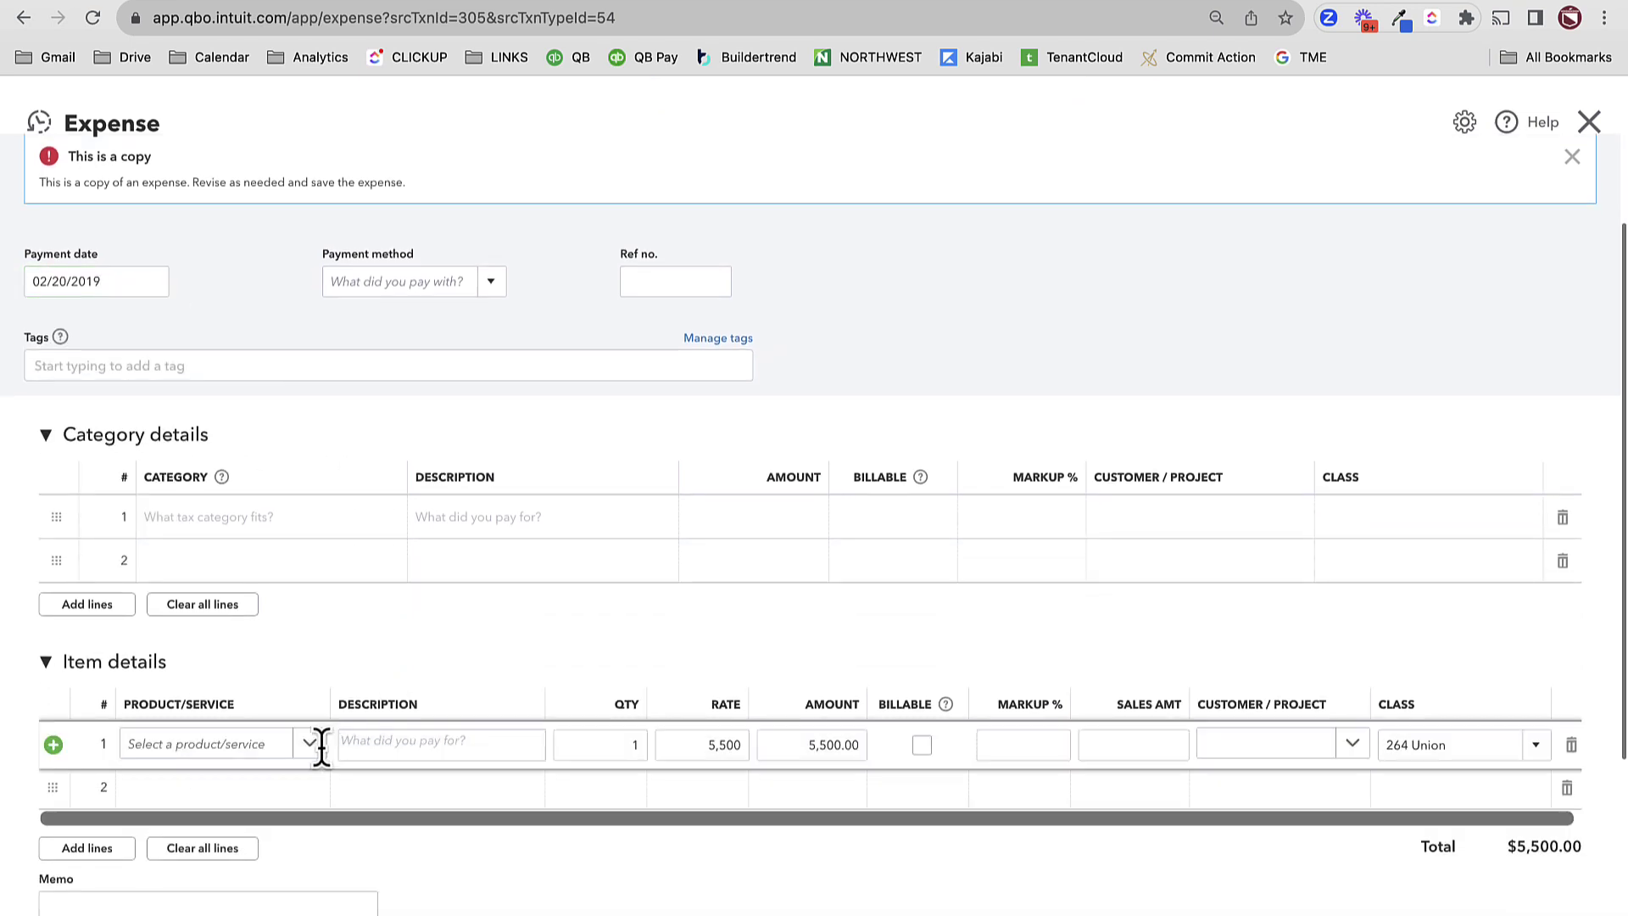
pyautogui.click(262, 750)
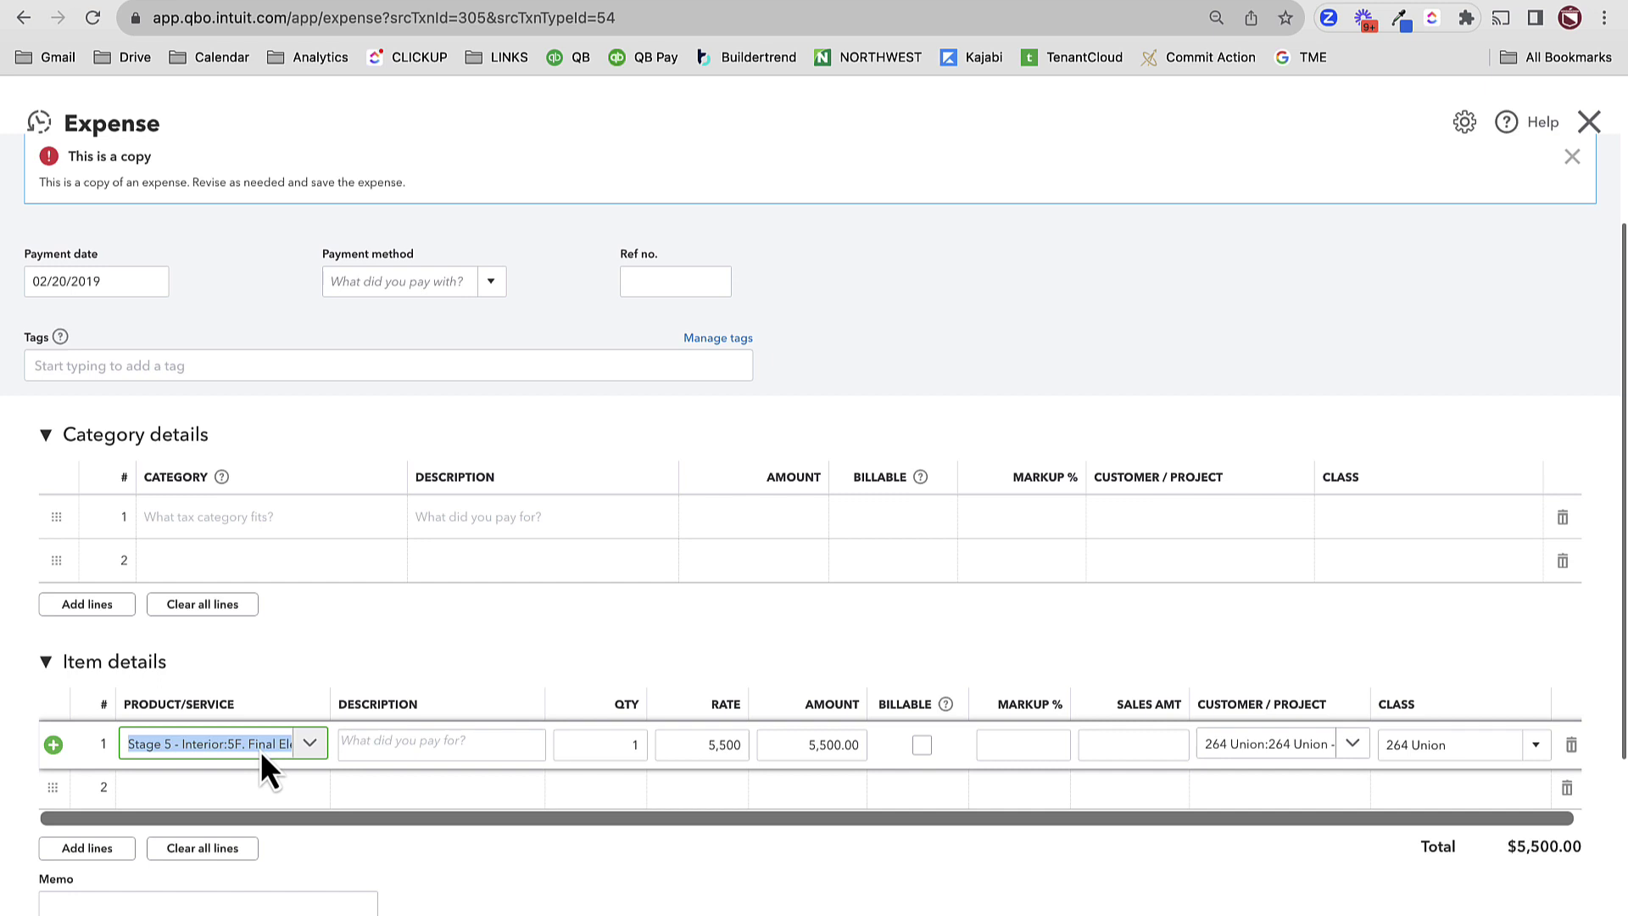
pyautogui.write('FINAL PLUMB')
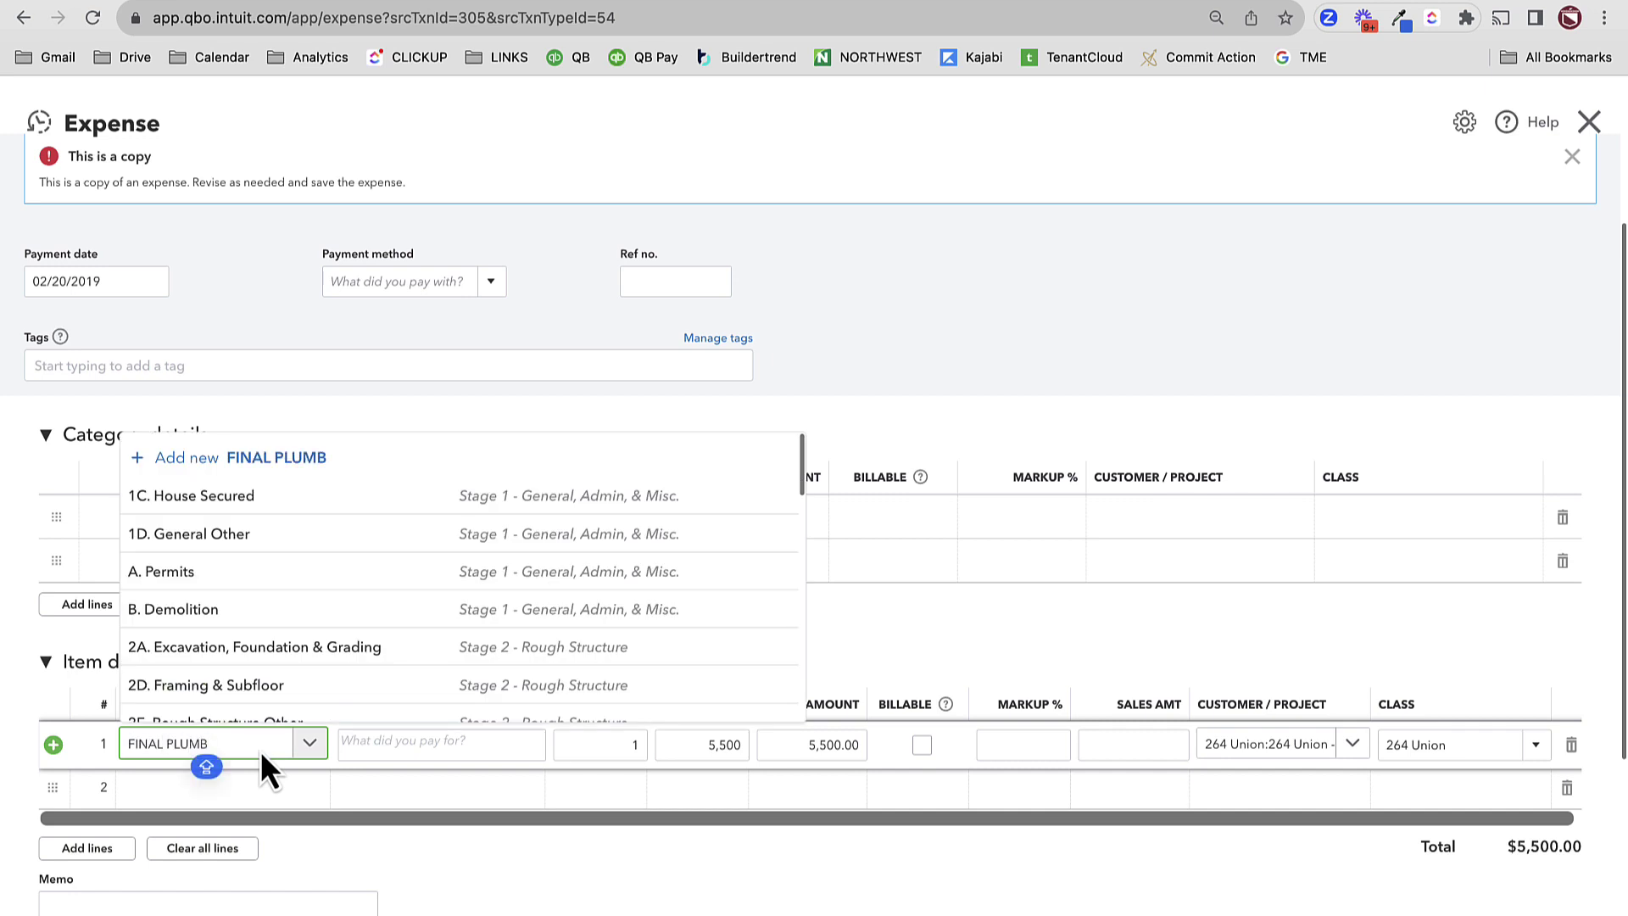
pyautogui.click(255, 703)
pyautogui.press('Tab')
pyautogui.press('Tab')
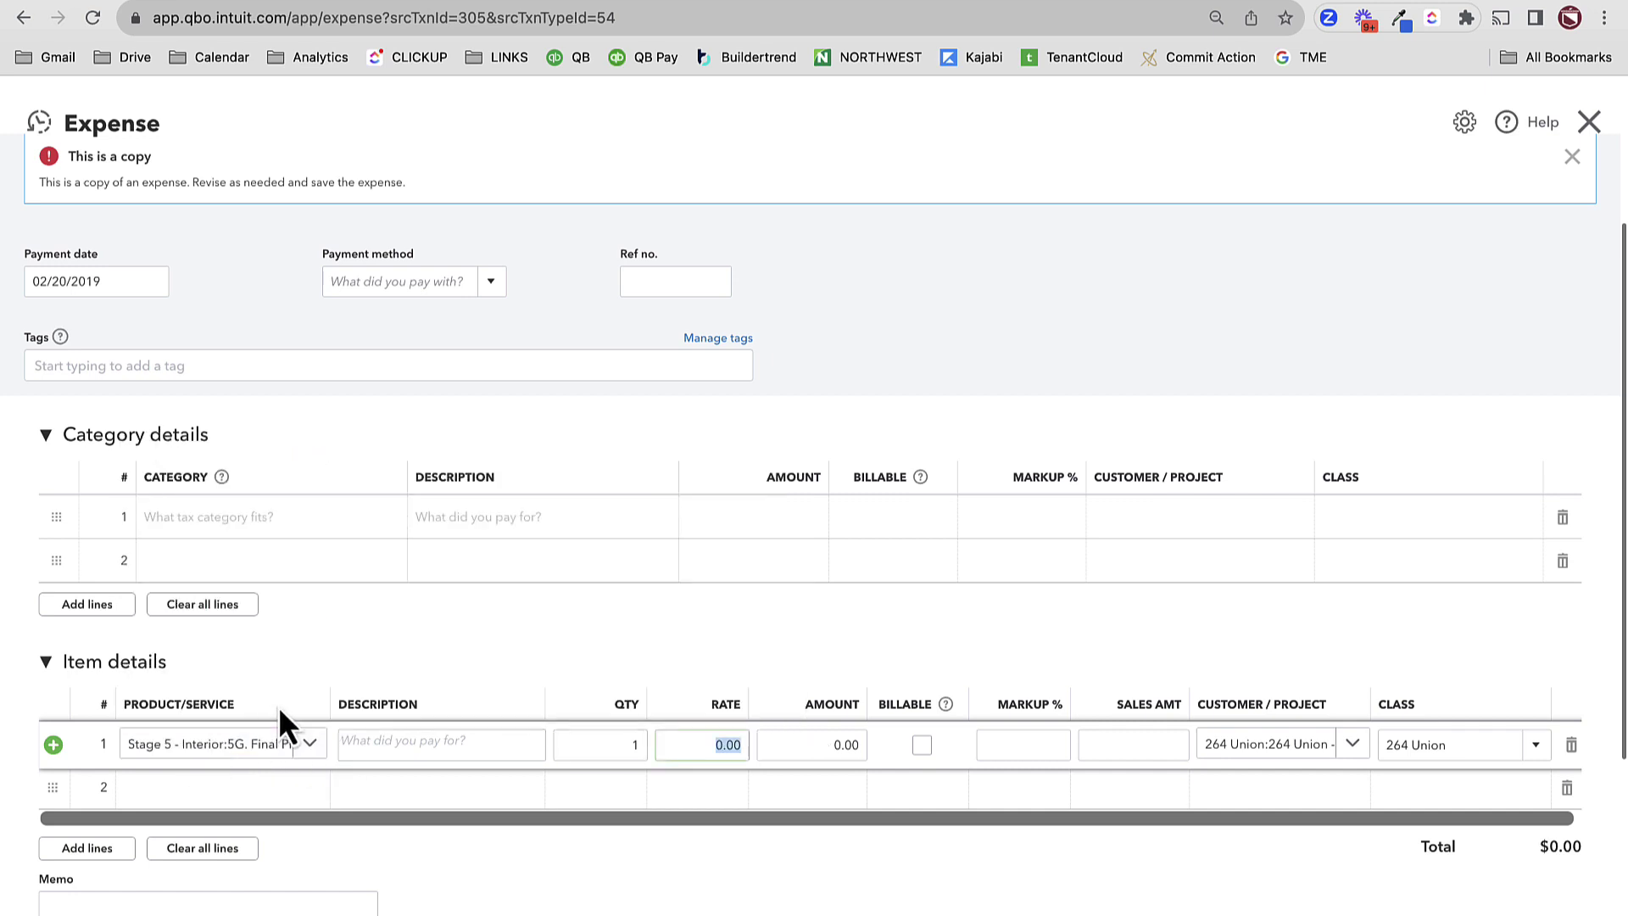
pyautogui.write('10,500')
pyautogui.press('Tab')
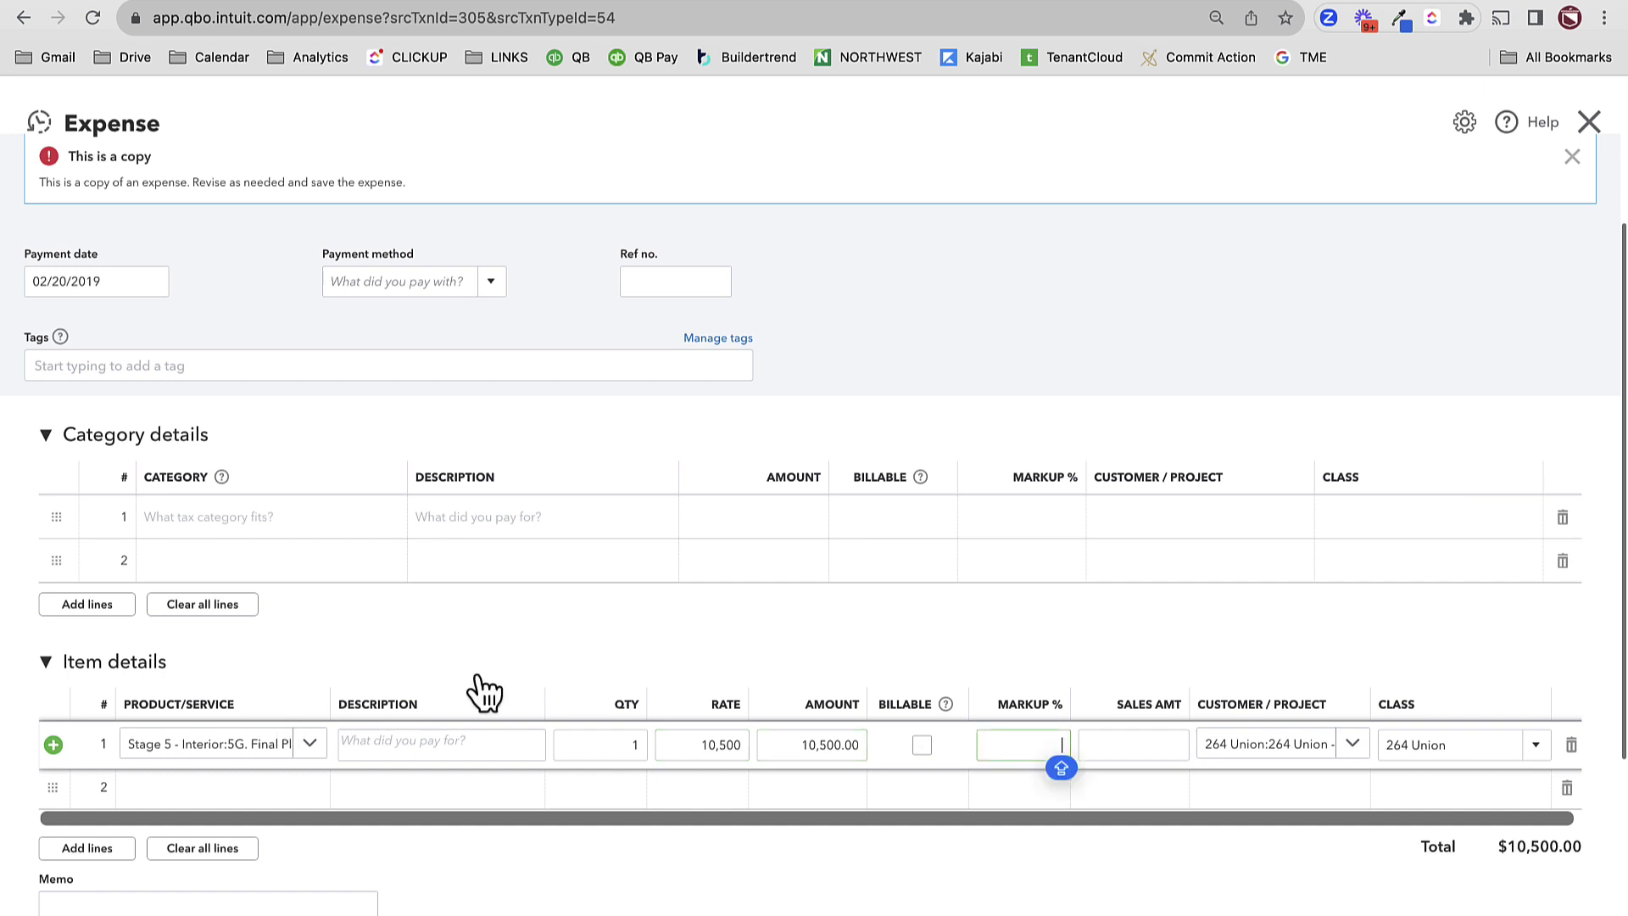
pyautogui.click(903, 261)
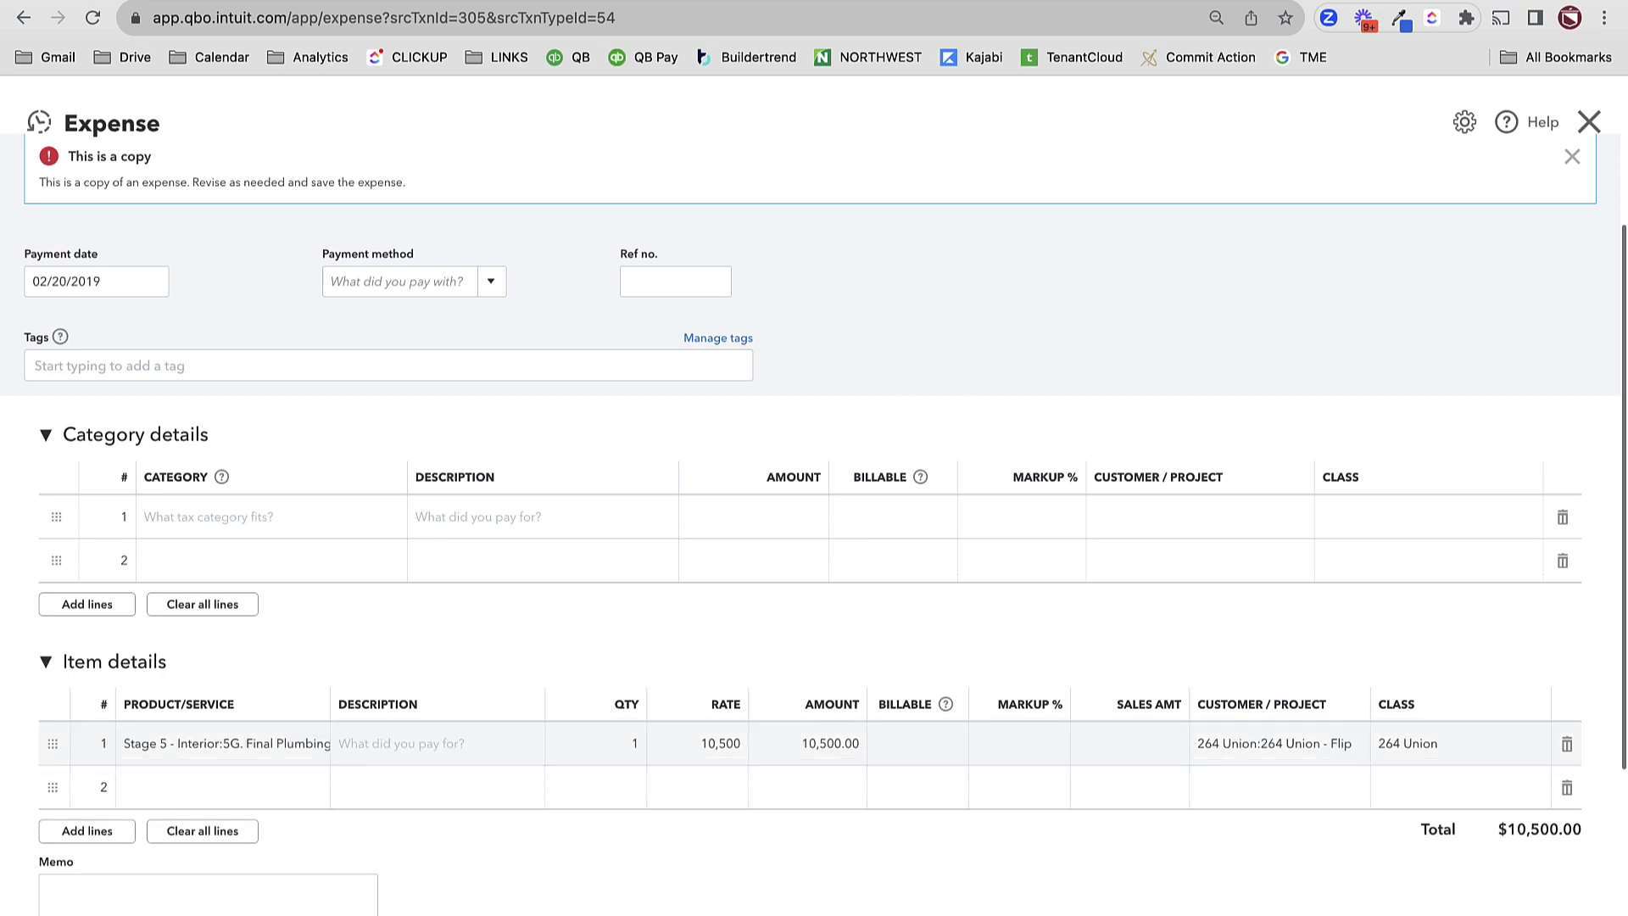
pyautogui.hotkey('ctrl', 's')
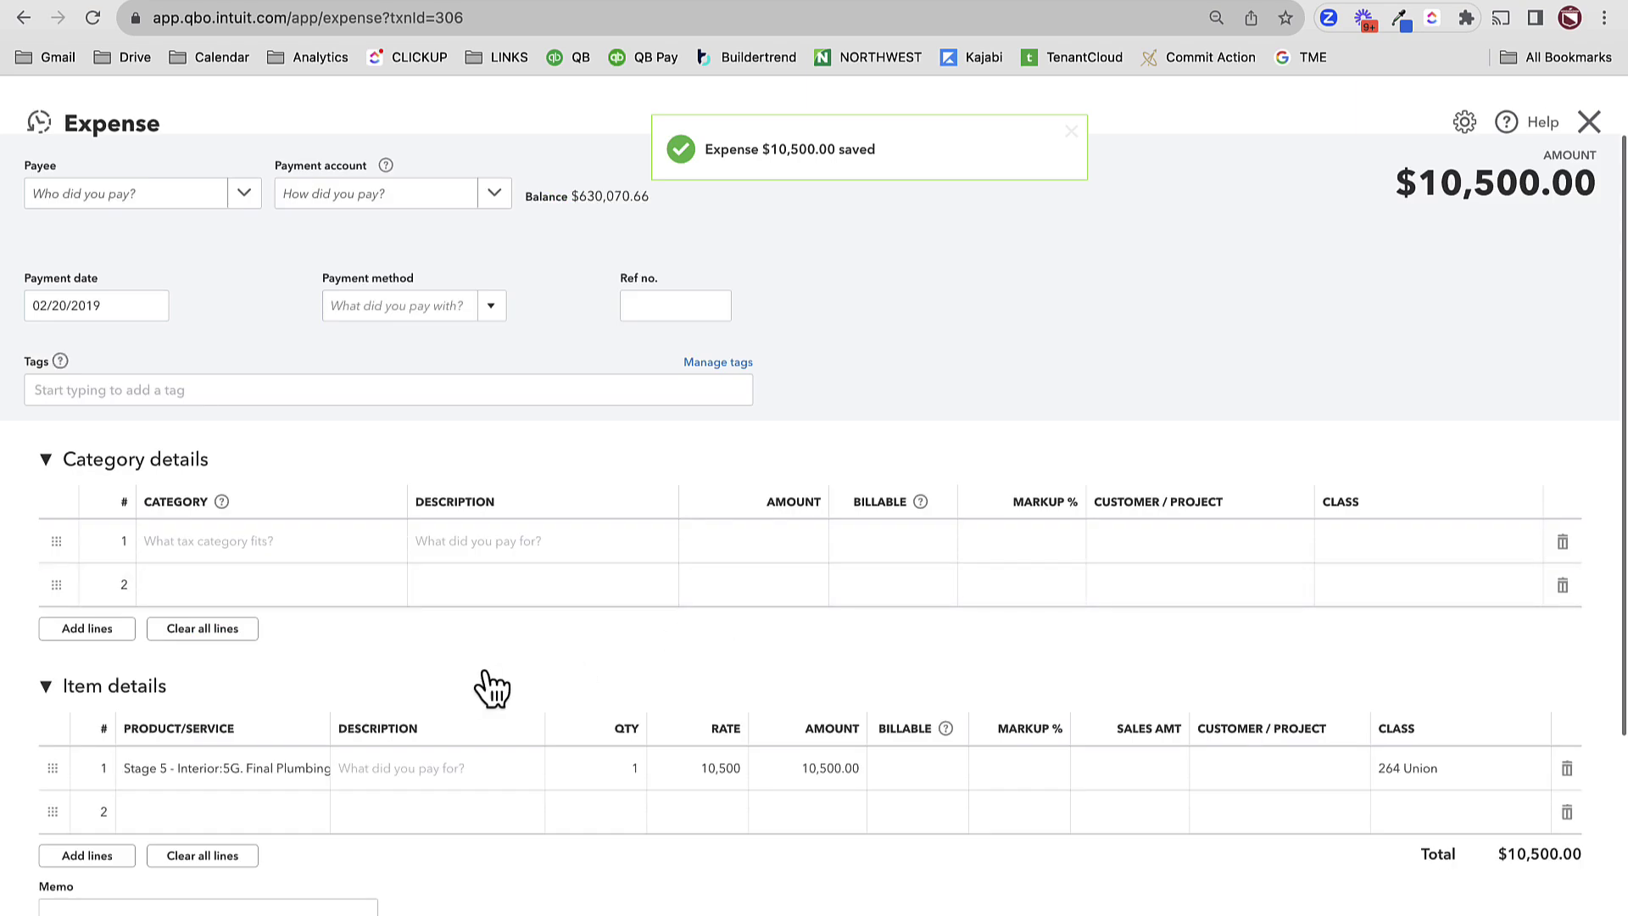
# - Make a copy of the saved expense and delete its item line
pyautogui.click(875, 913)
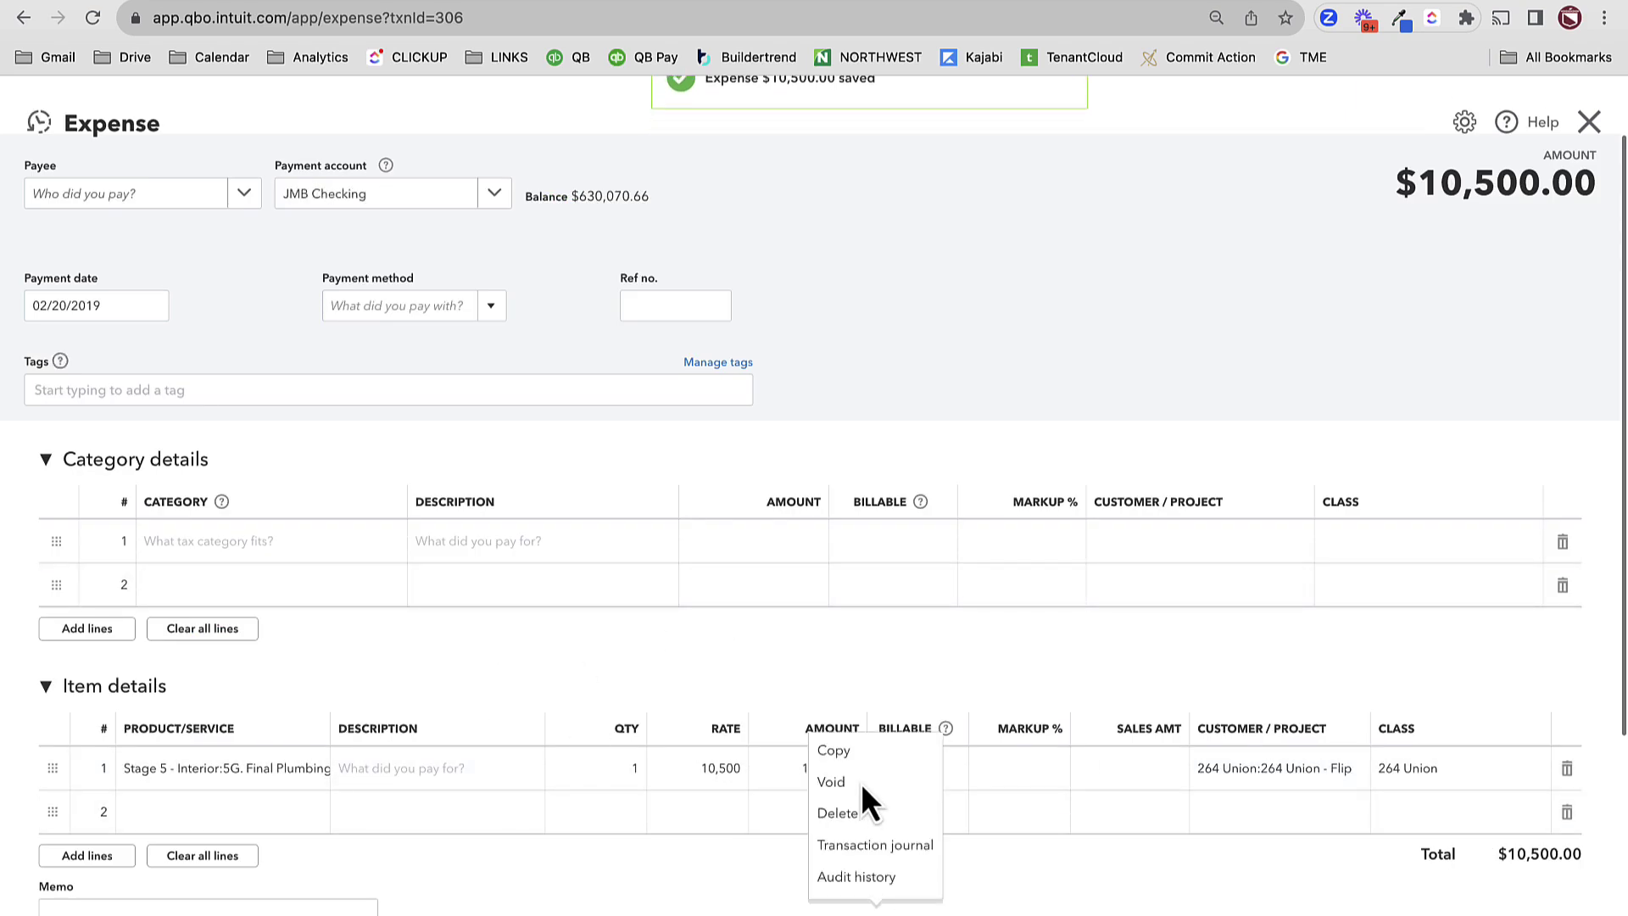
pyautogui.click(847, 753)
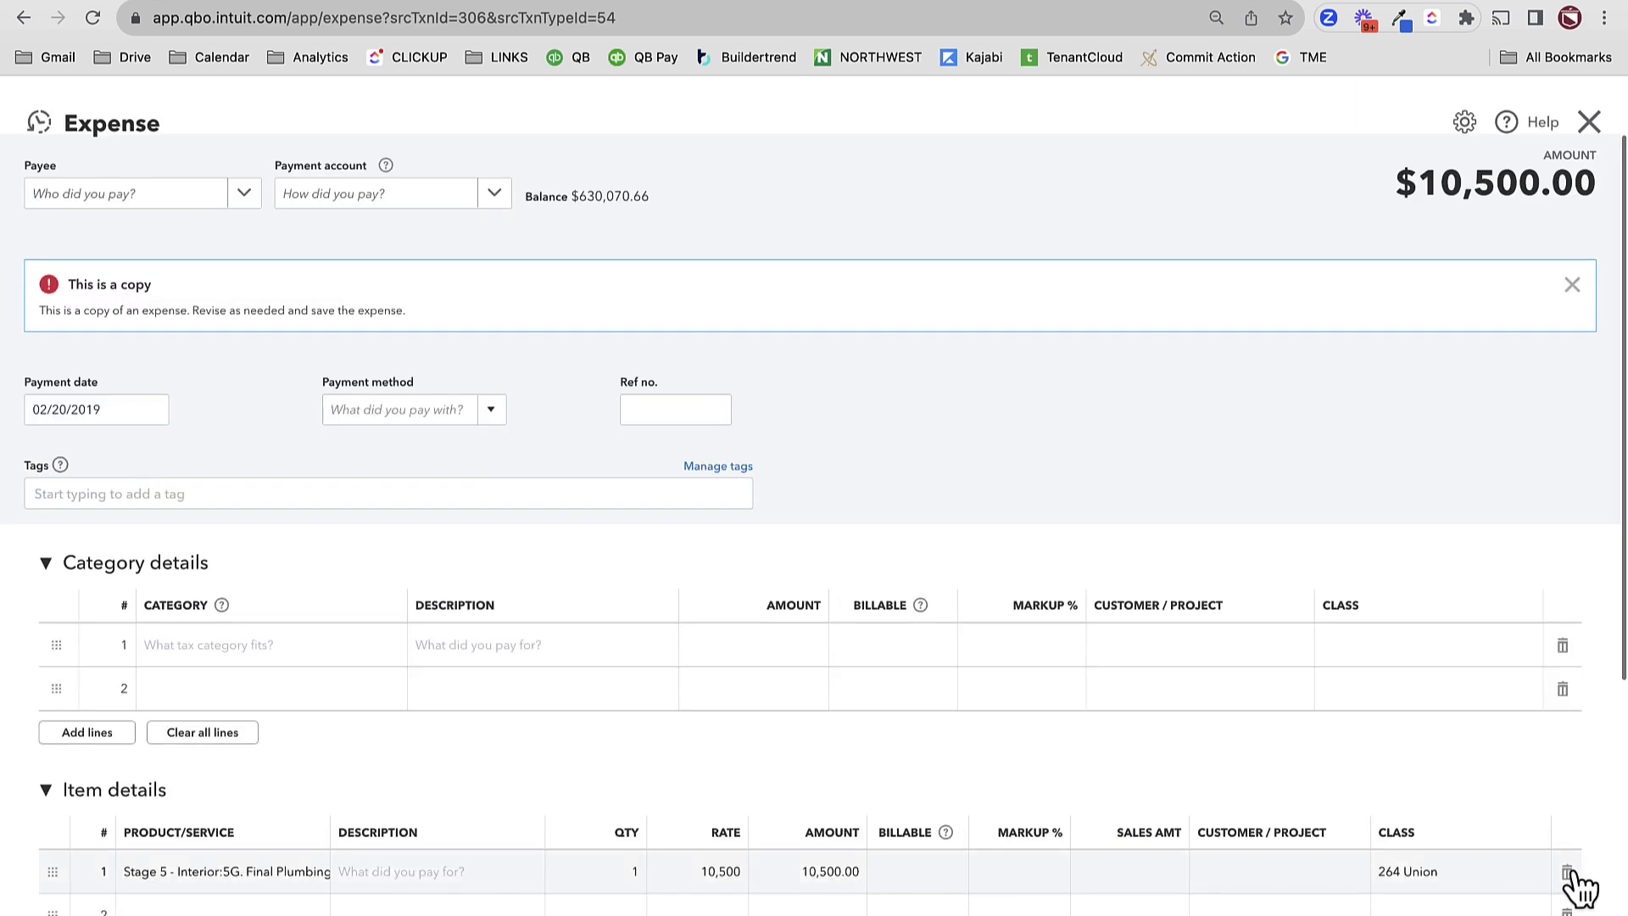
pyautogui.click(1567, 871)
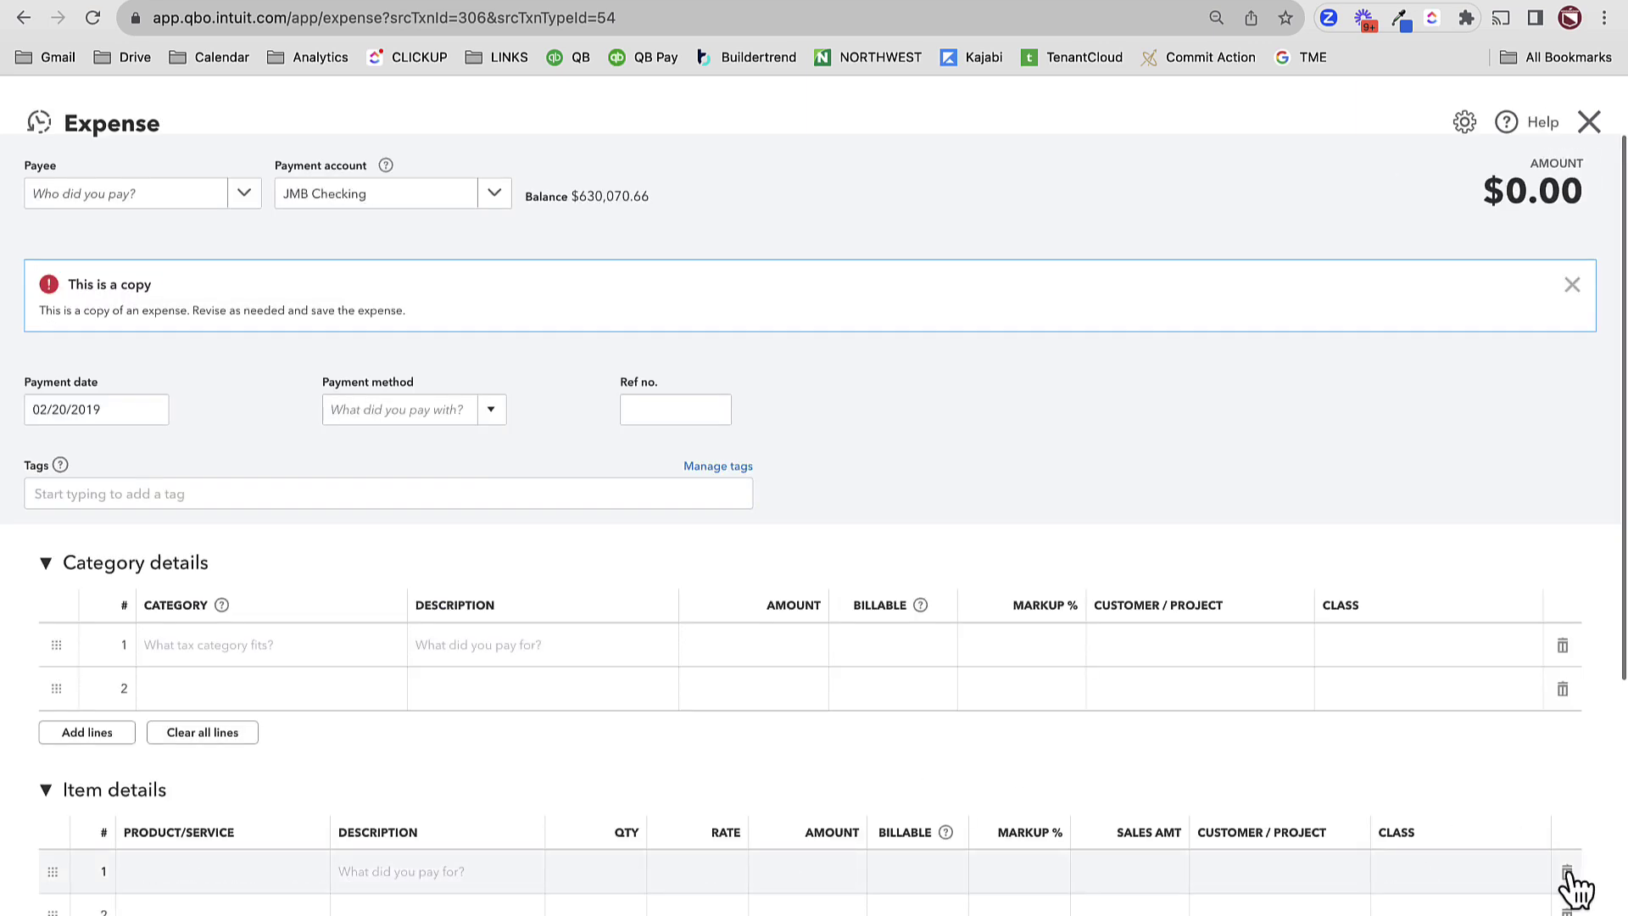
pyautogui.click(222, 653)
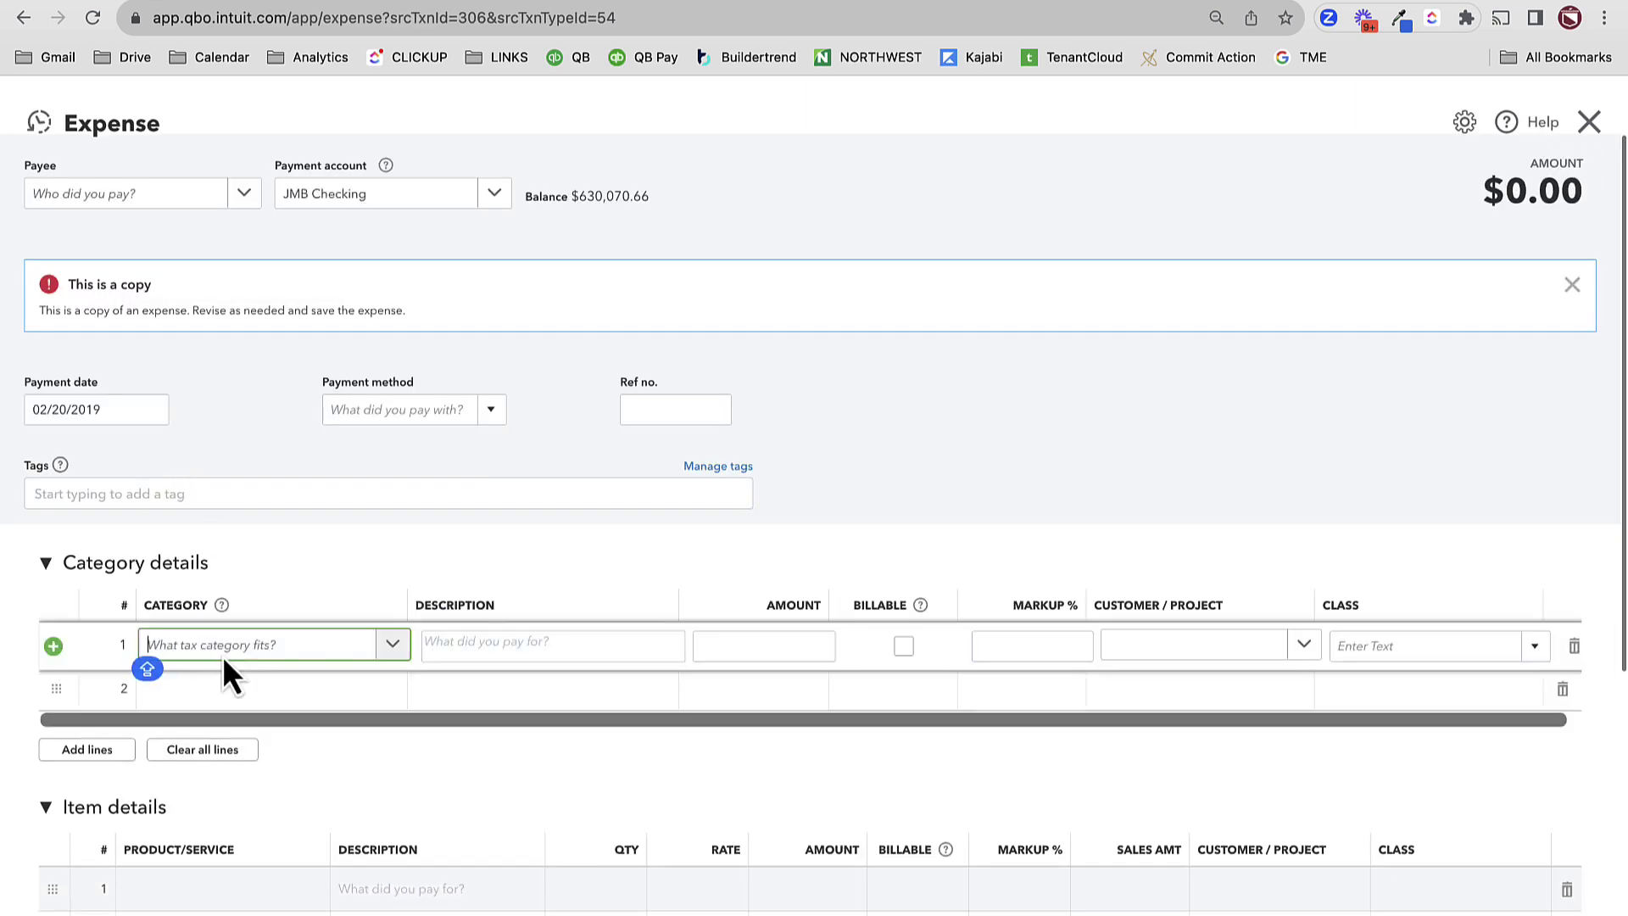
pyautogui.write('DEBT')
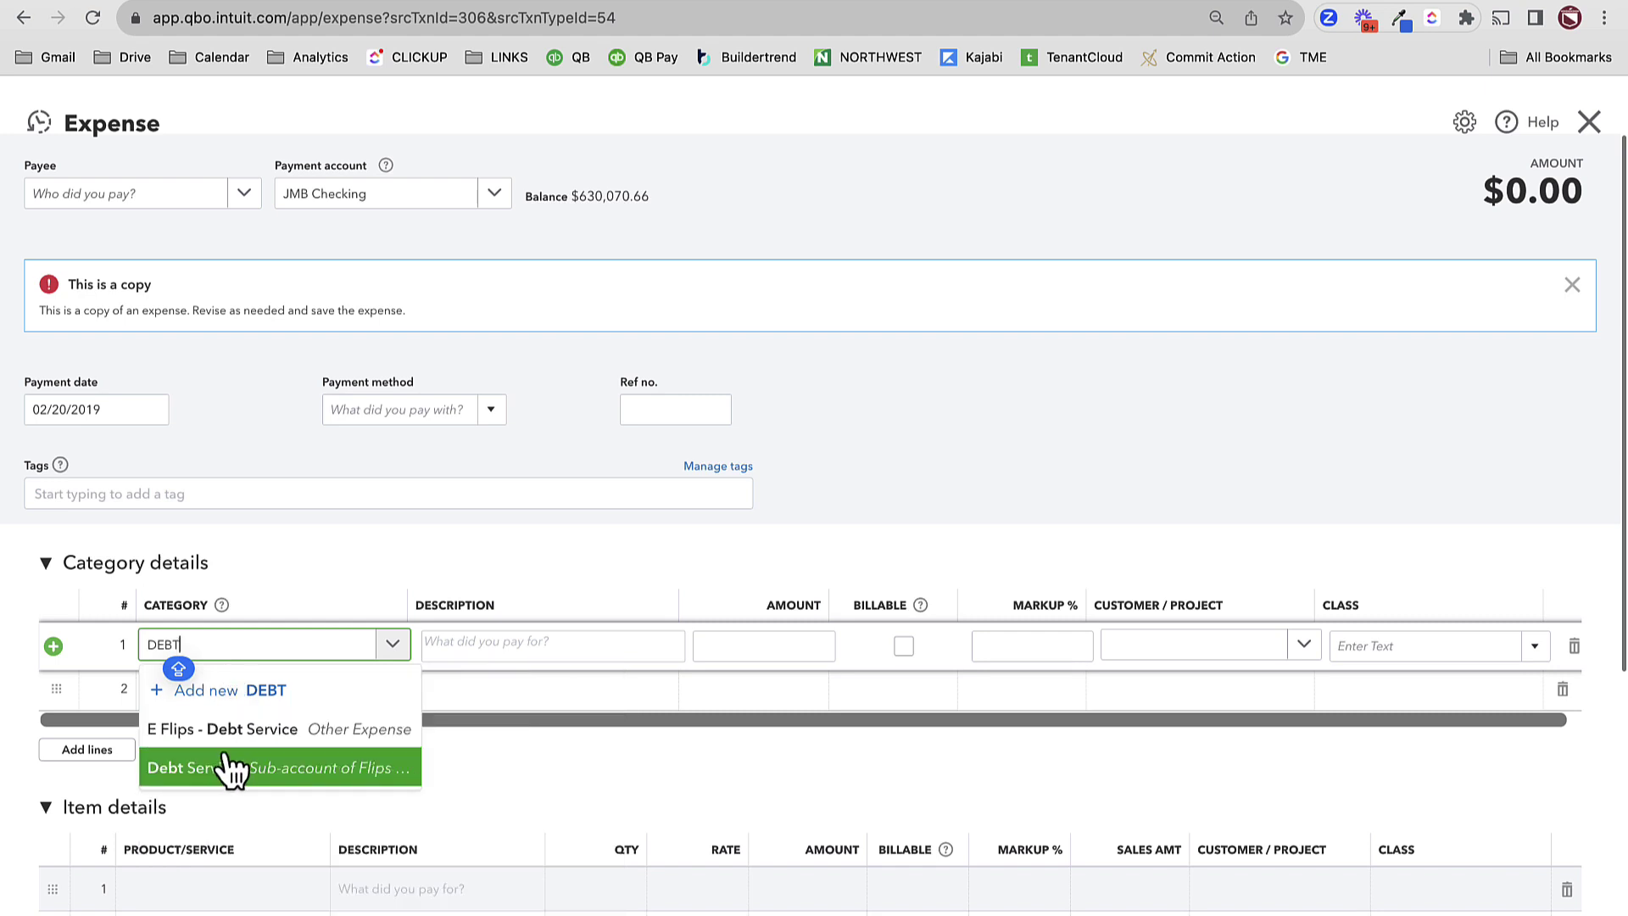
pyautogui.click(228, 767)
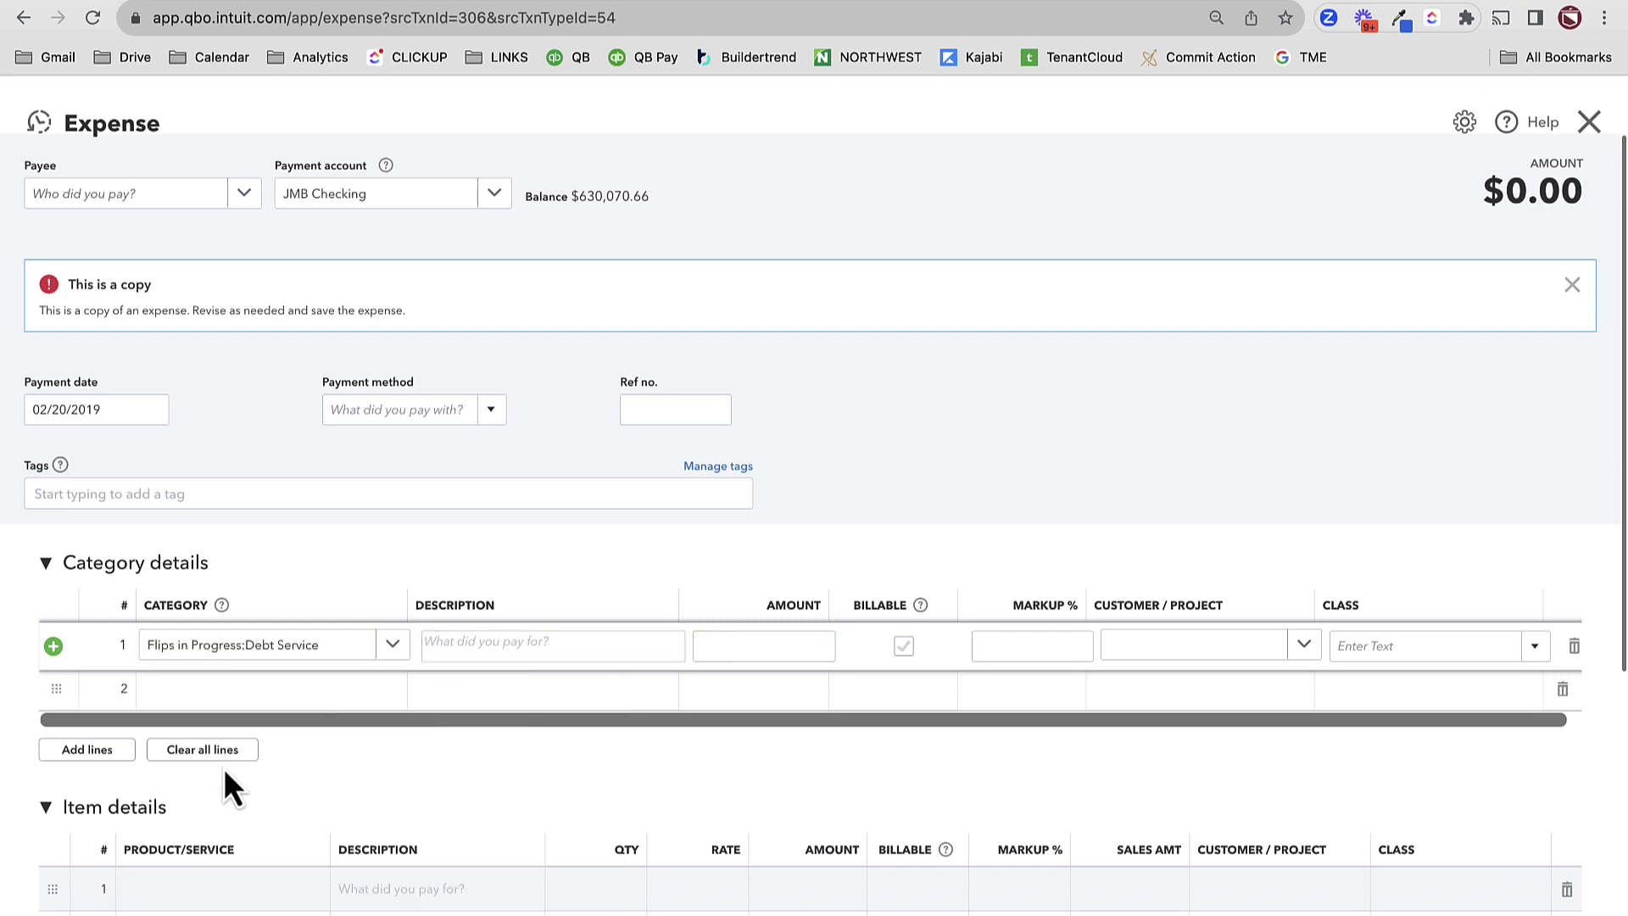
pyautogui.press('Tab')
pyautogui.press('Tab')
pyautogui.write('400')
pyautogui.press('Tab')
pyautogui.press('Tab')
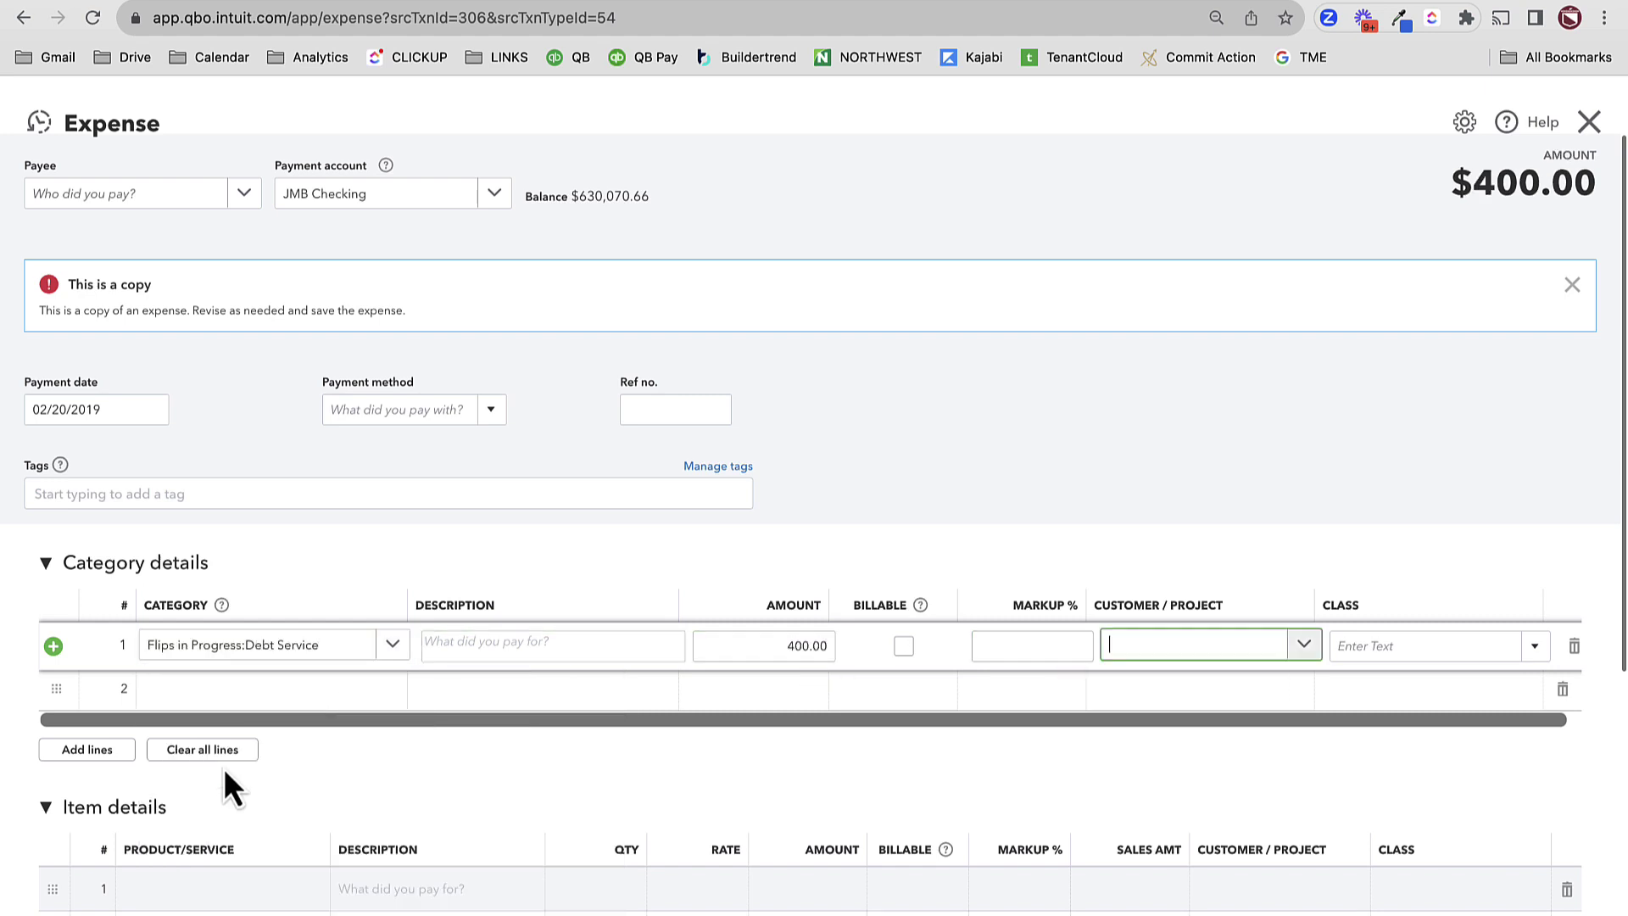
pyautogui.write('264')
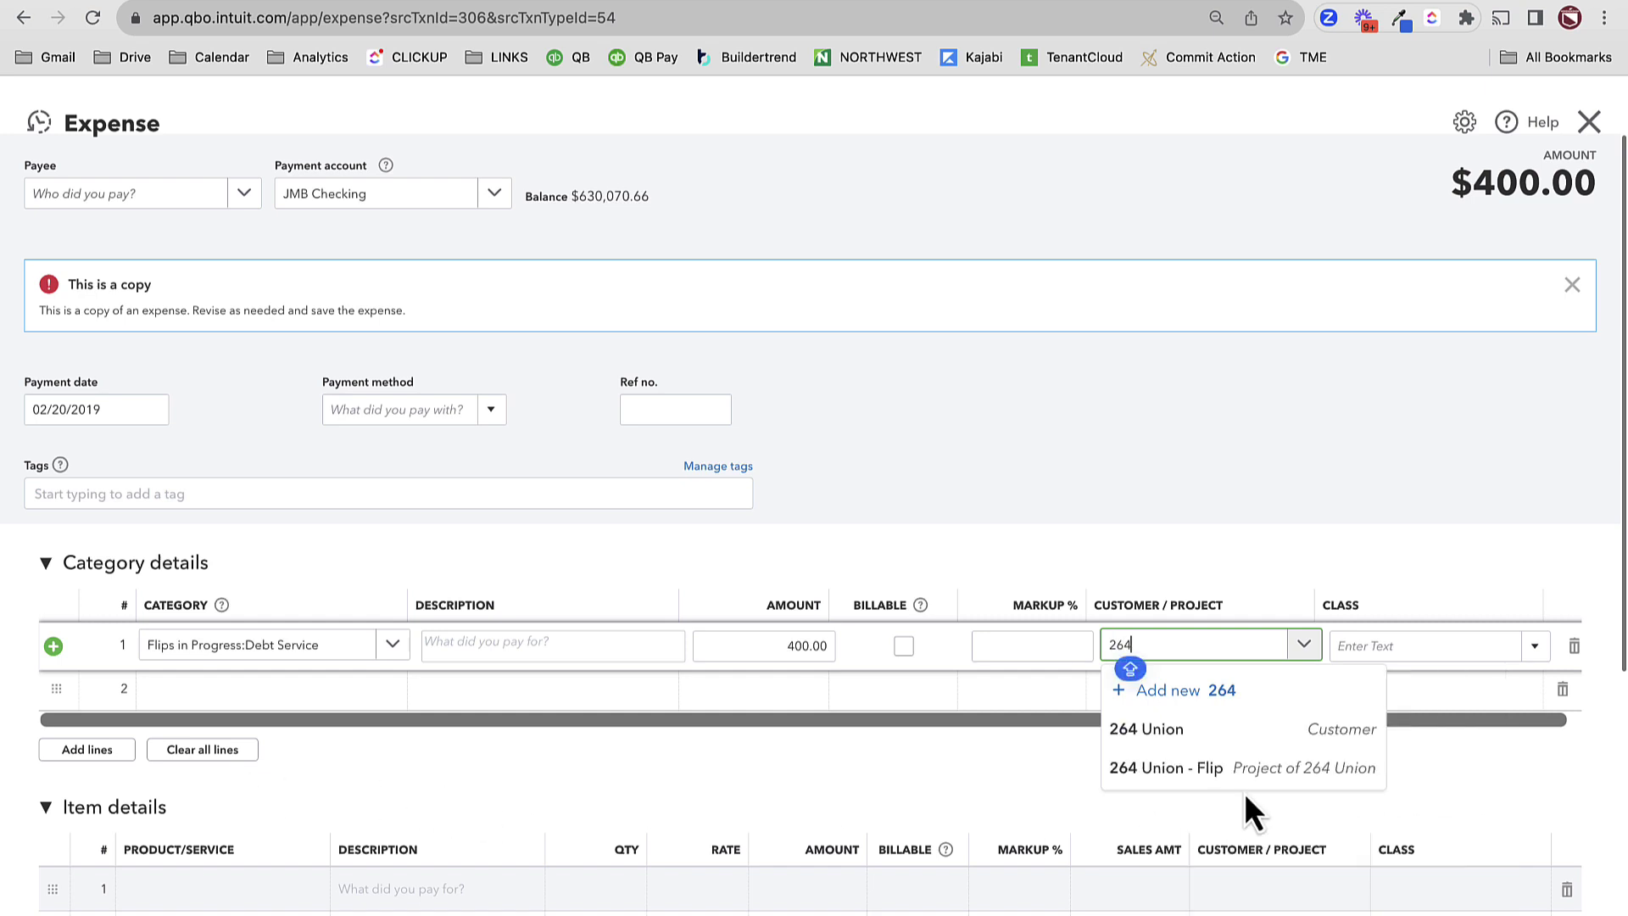
pyautogui.click(1246, 767)
pyautogui.click(1428, 651)
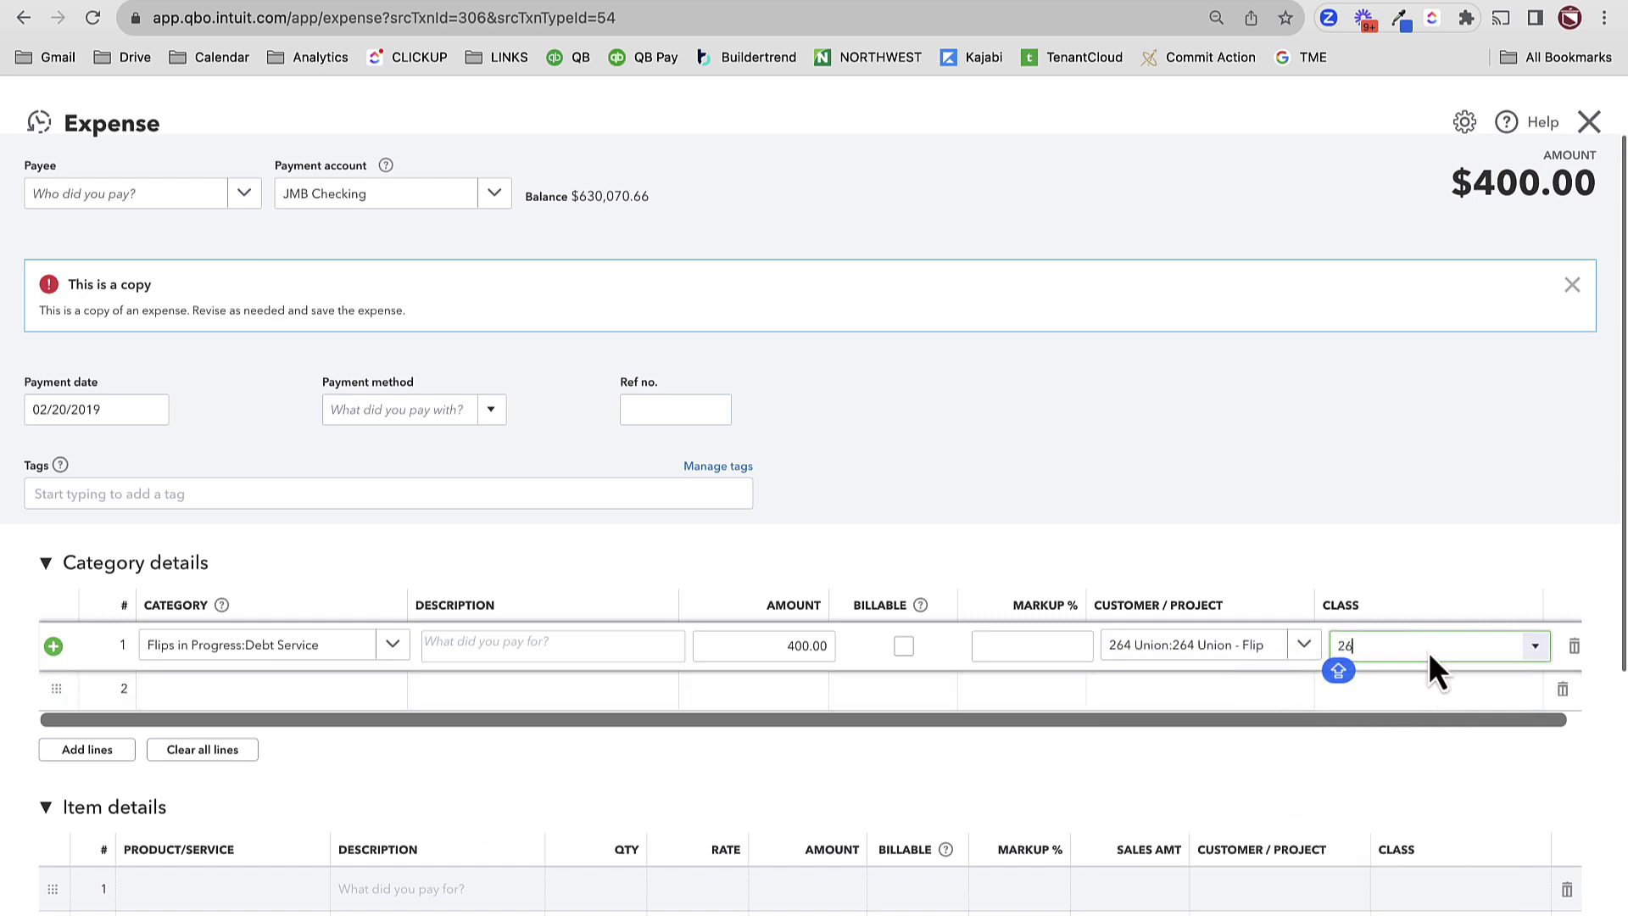
pyautogui.click(1416, 715)
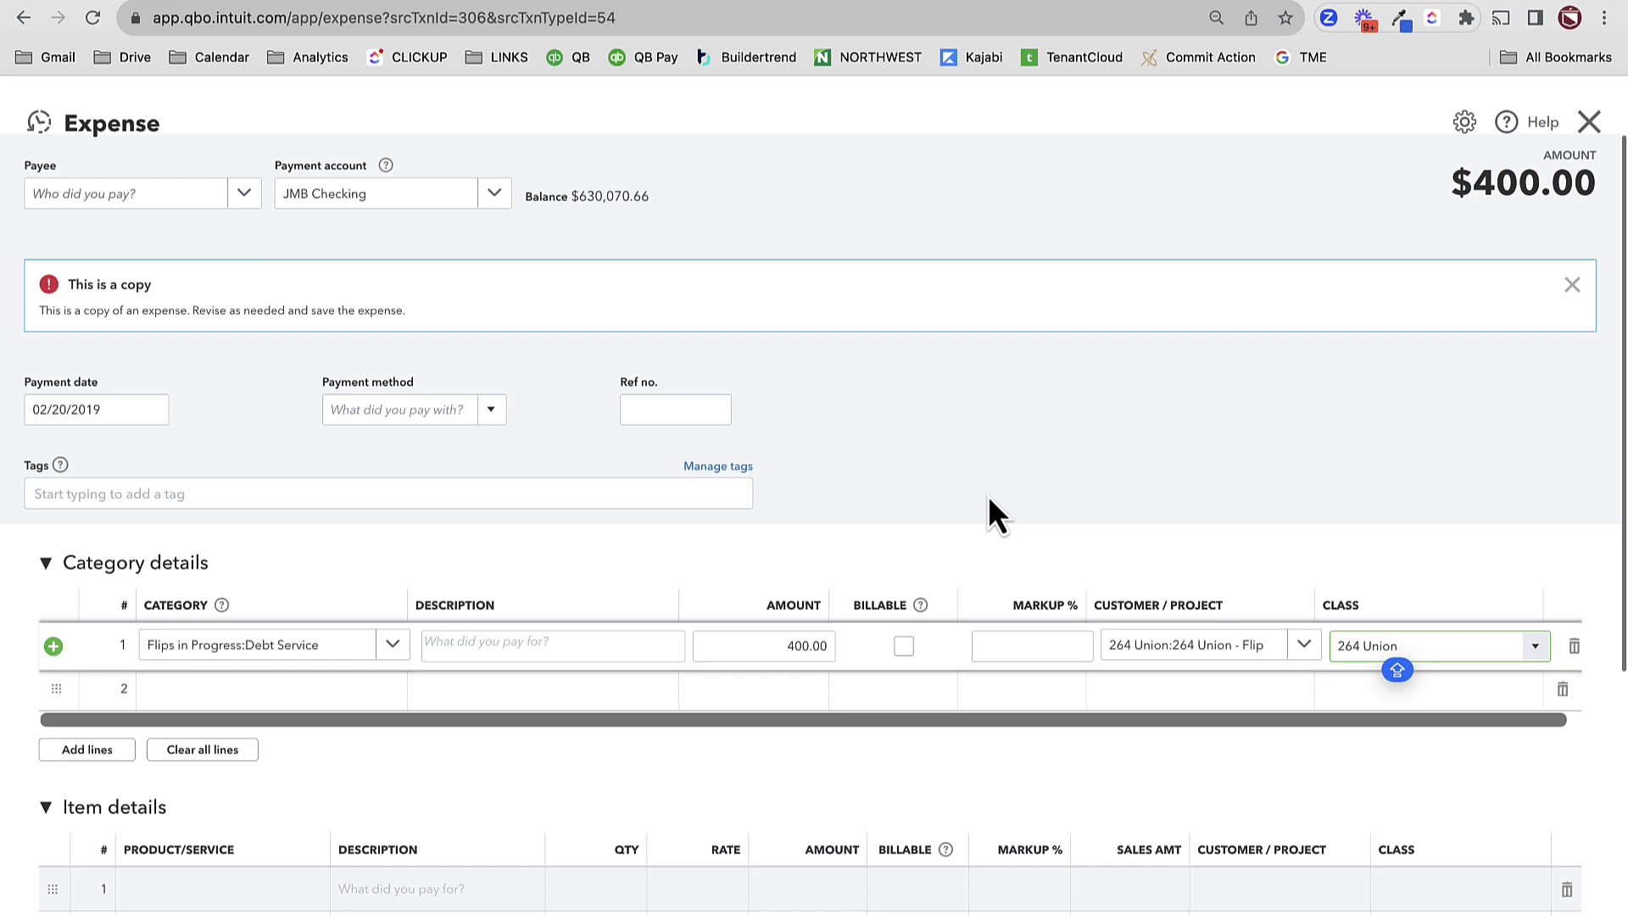
pyautogui.click(1093, 492)
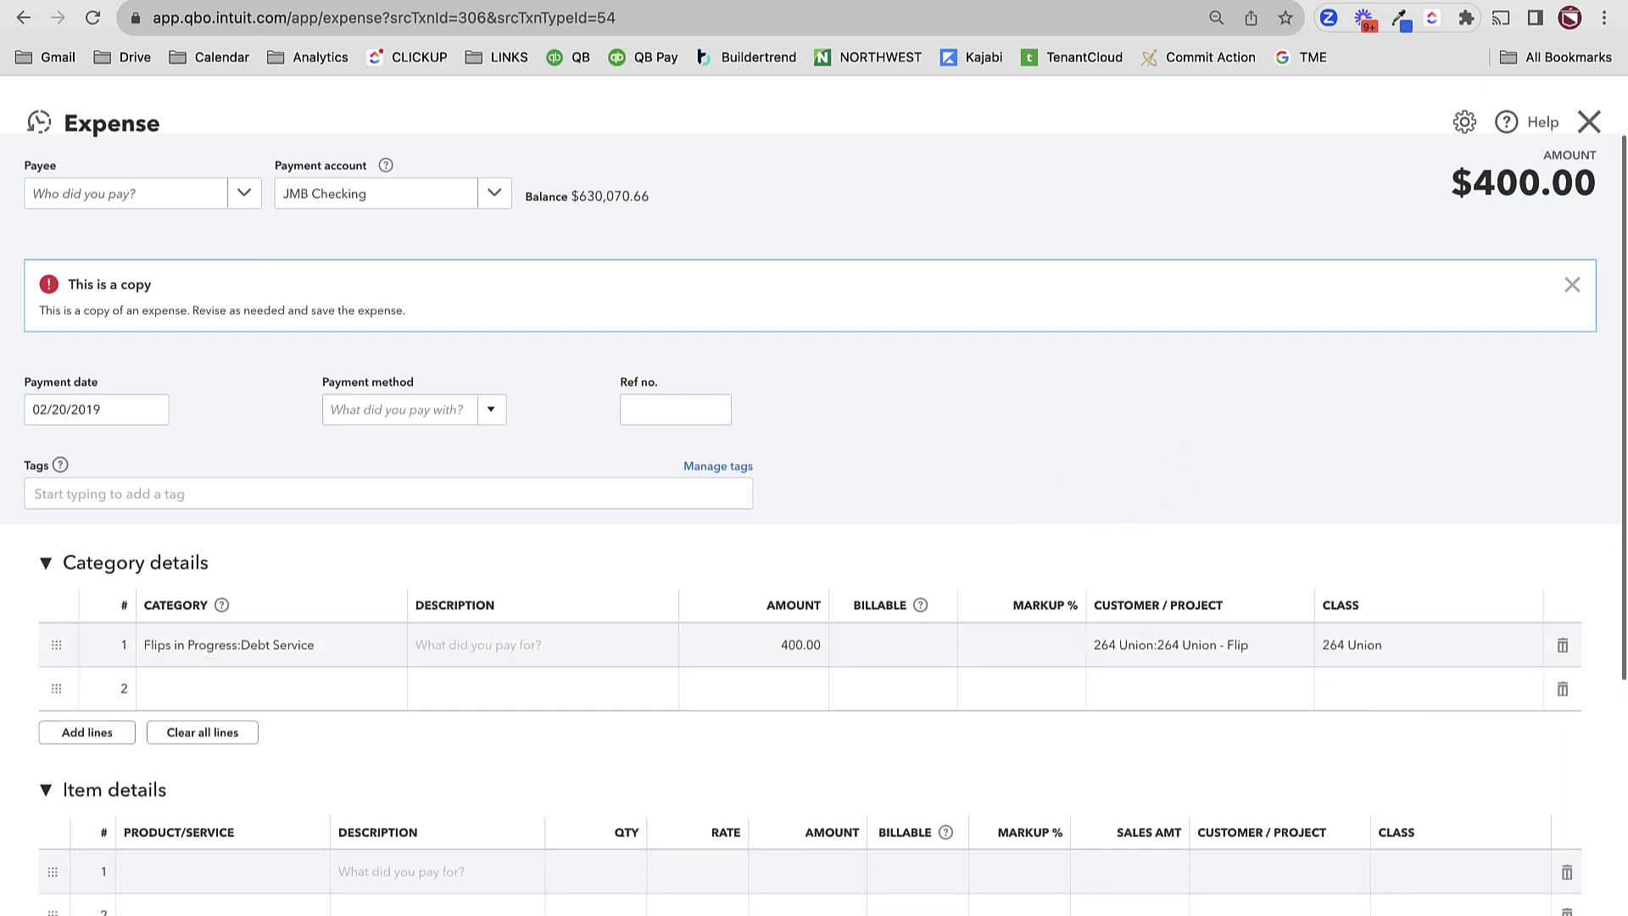
# - Save the $400 expense and rerun the balance sheet as of 12/31/2019 to check Debt Service and Net Income
pyautogui.hotkey('ctrl', 'alt', 'd')
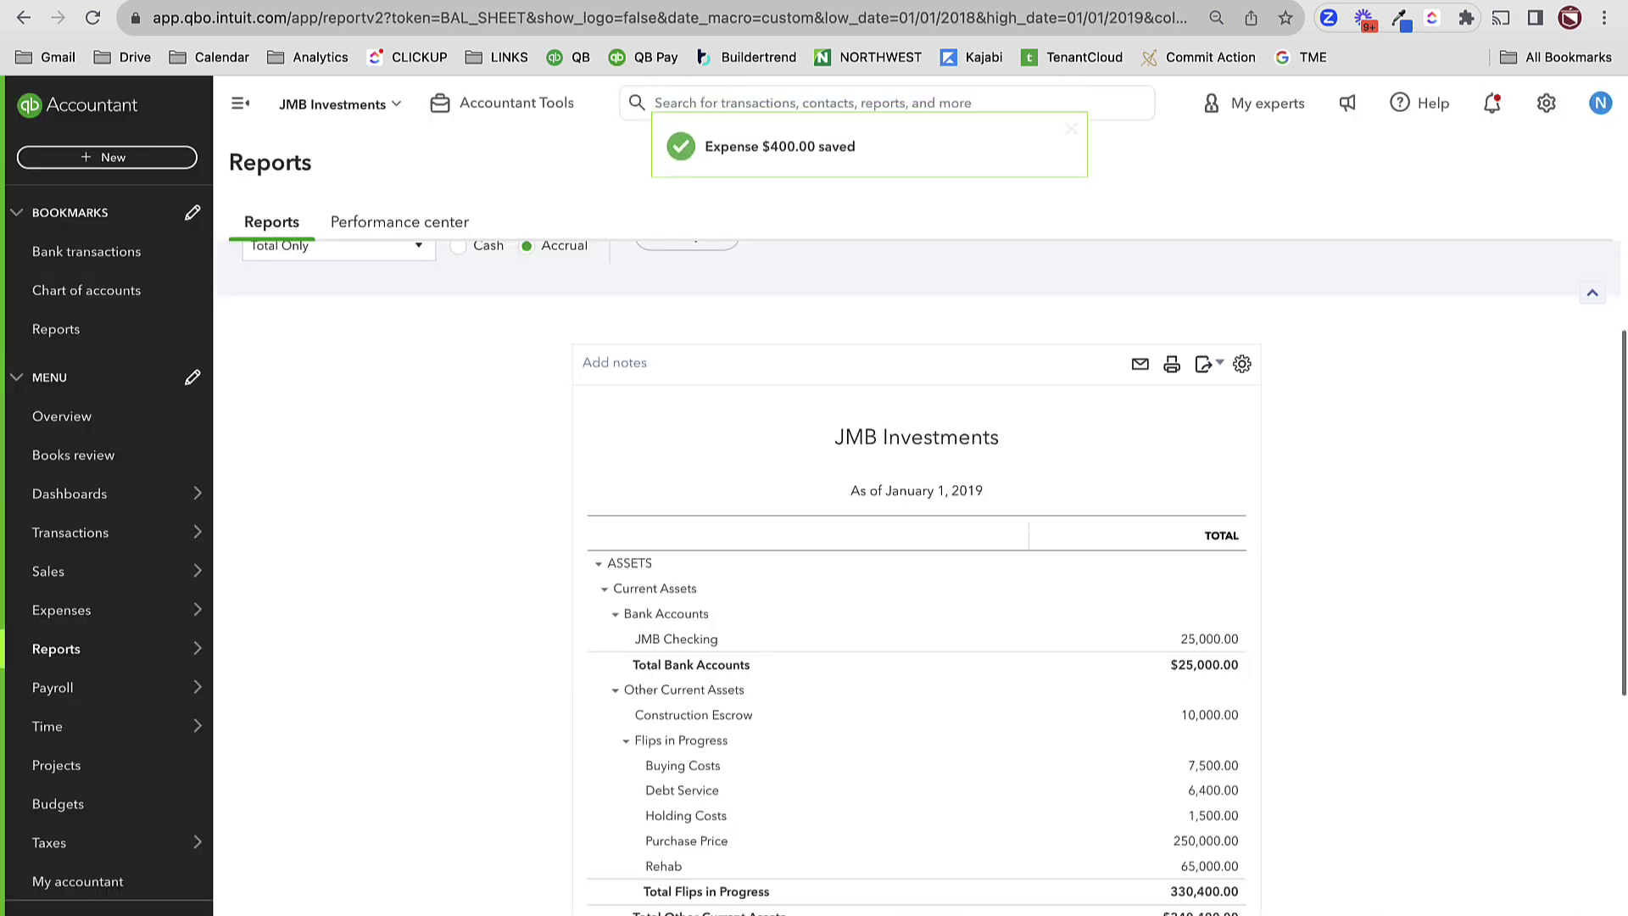
pyautogui.scroll(-5, 1399, 788)
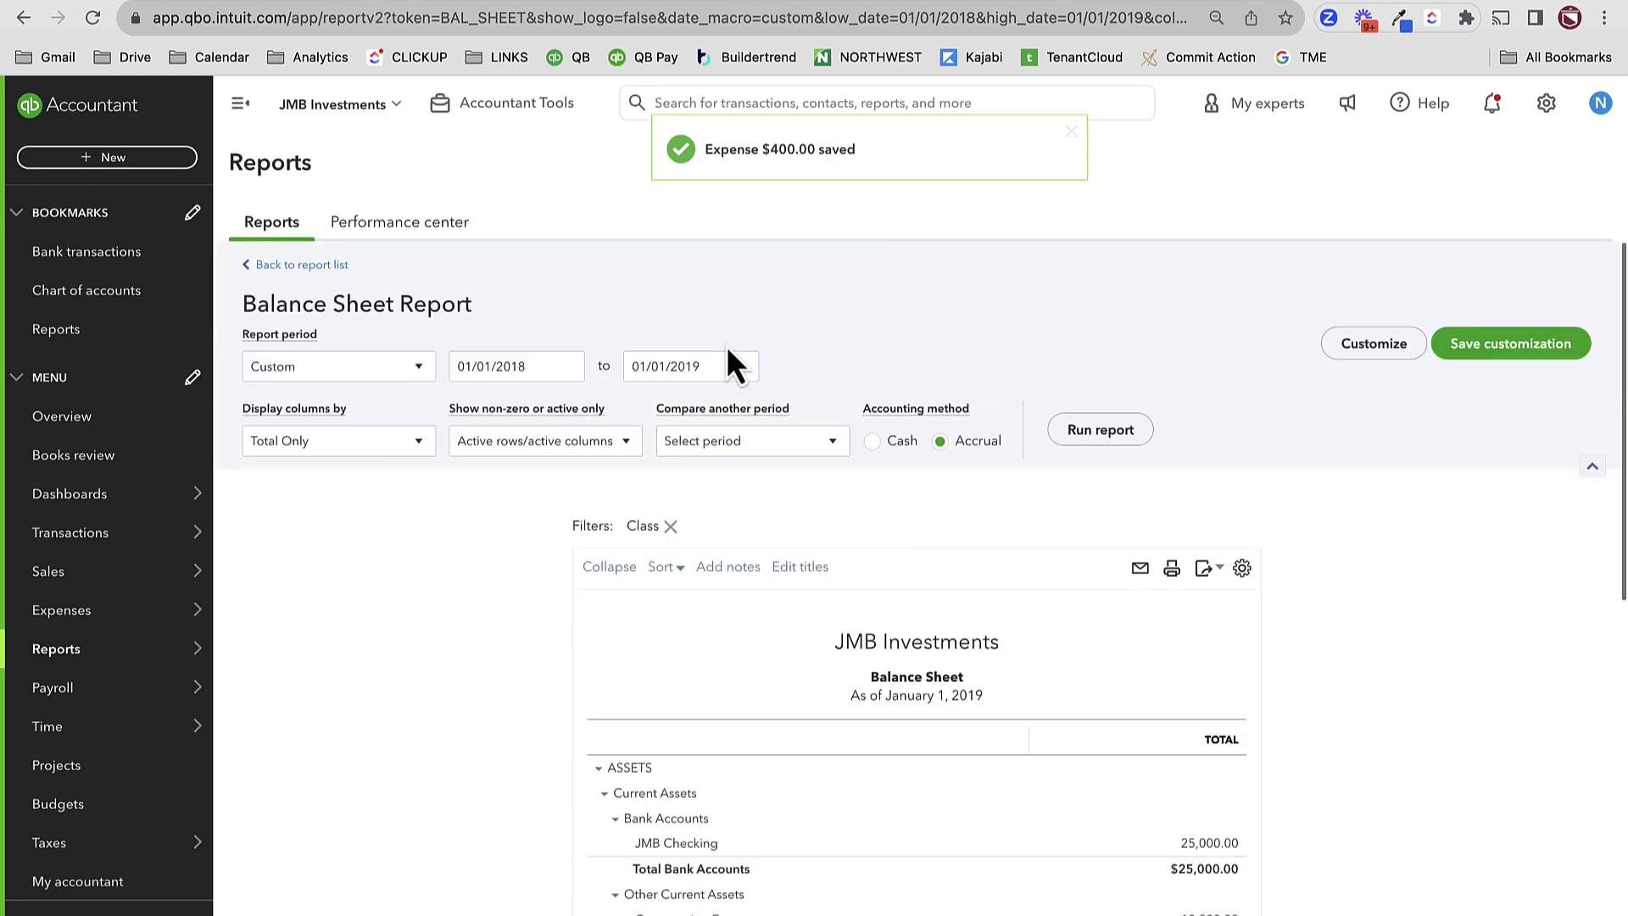
pyautogui.tripleClick(718, 372)
pyautogui.write('1')
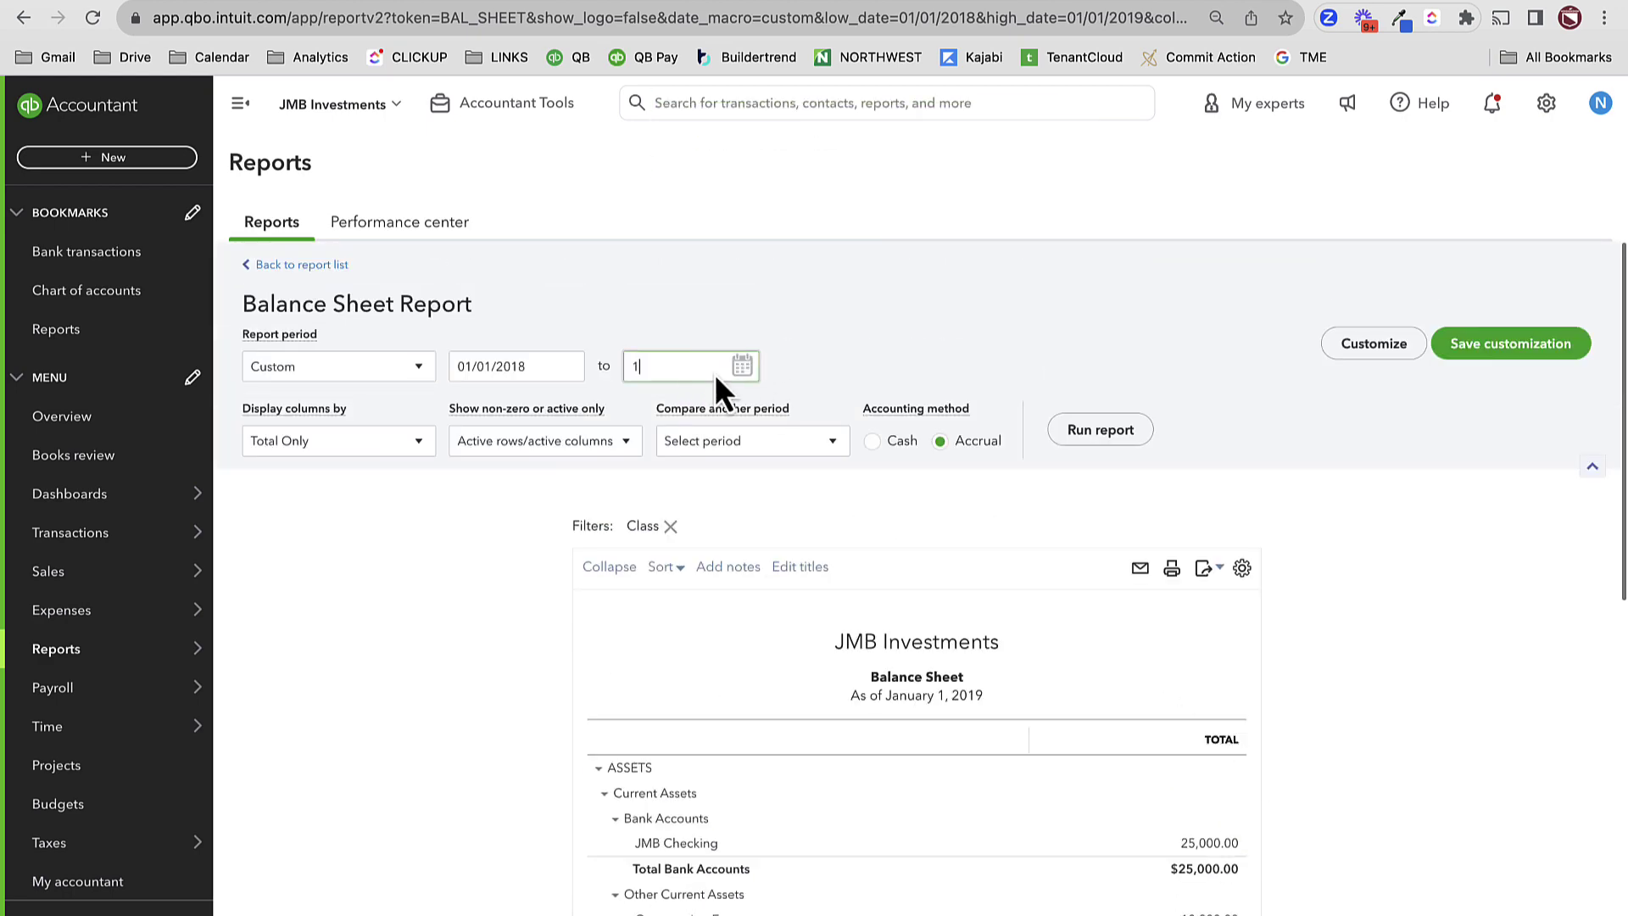
pyautogui.write('2/31/2019')
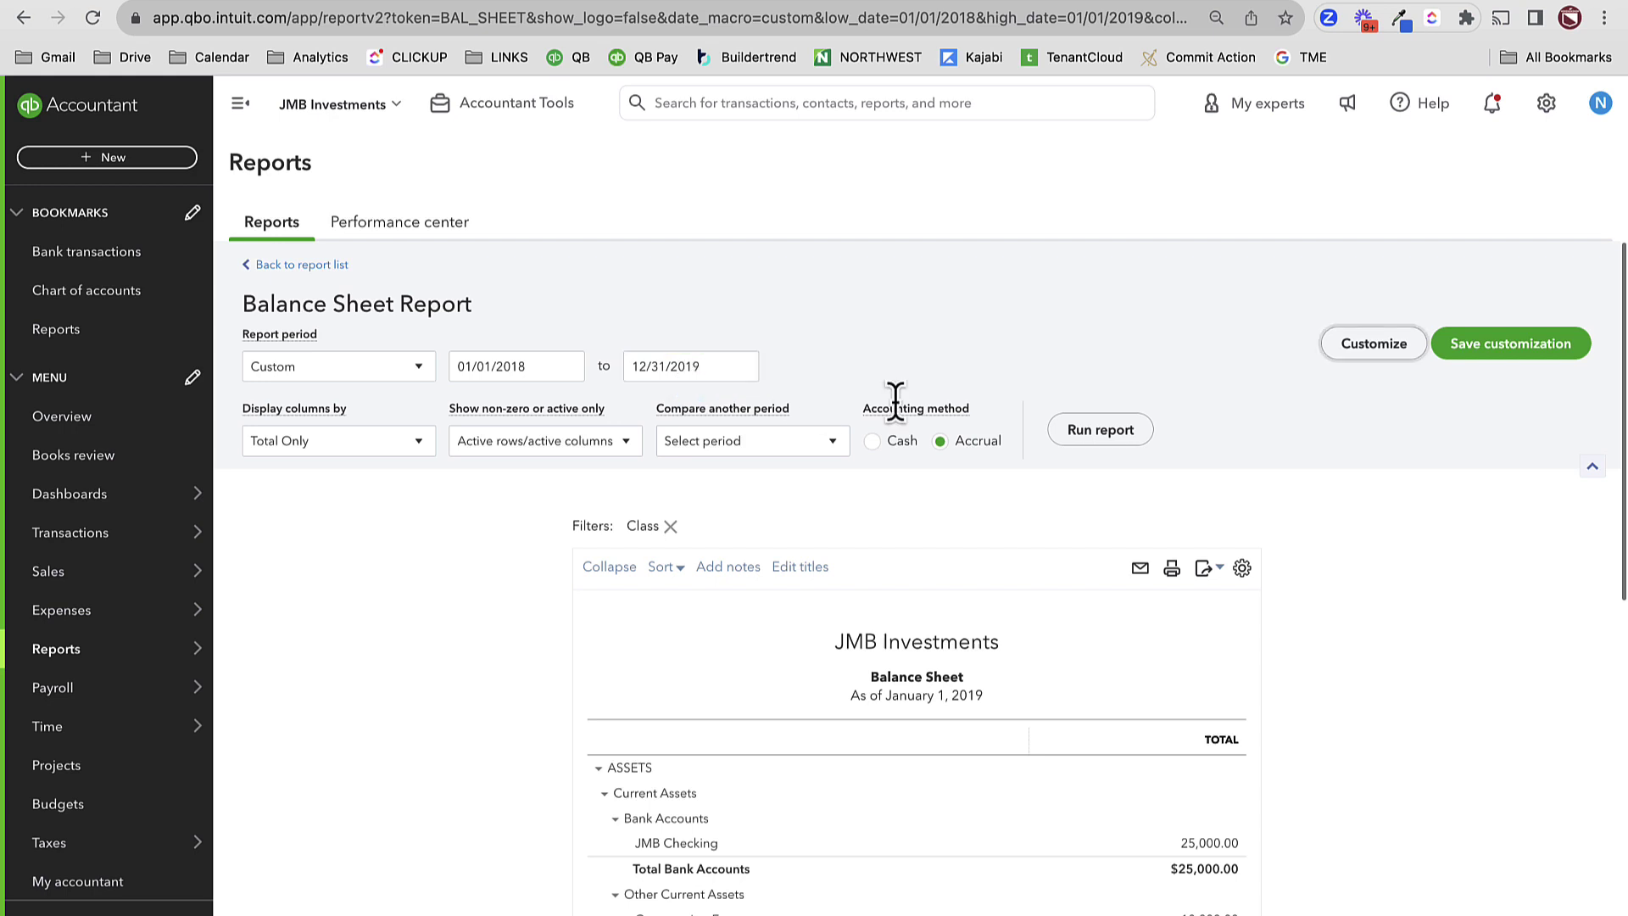
pyautogui.click(1085, 442)
pyautogui.scroll(-3, 1085, 442)
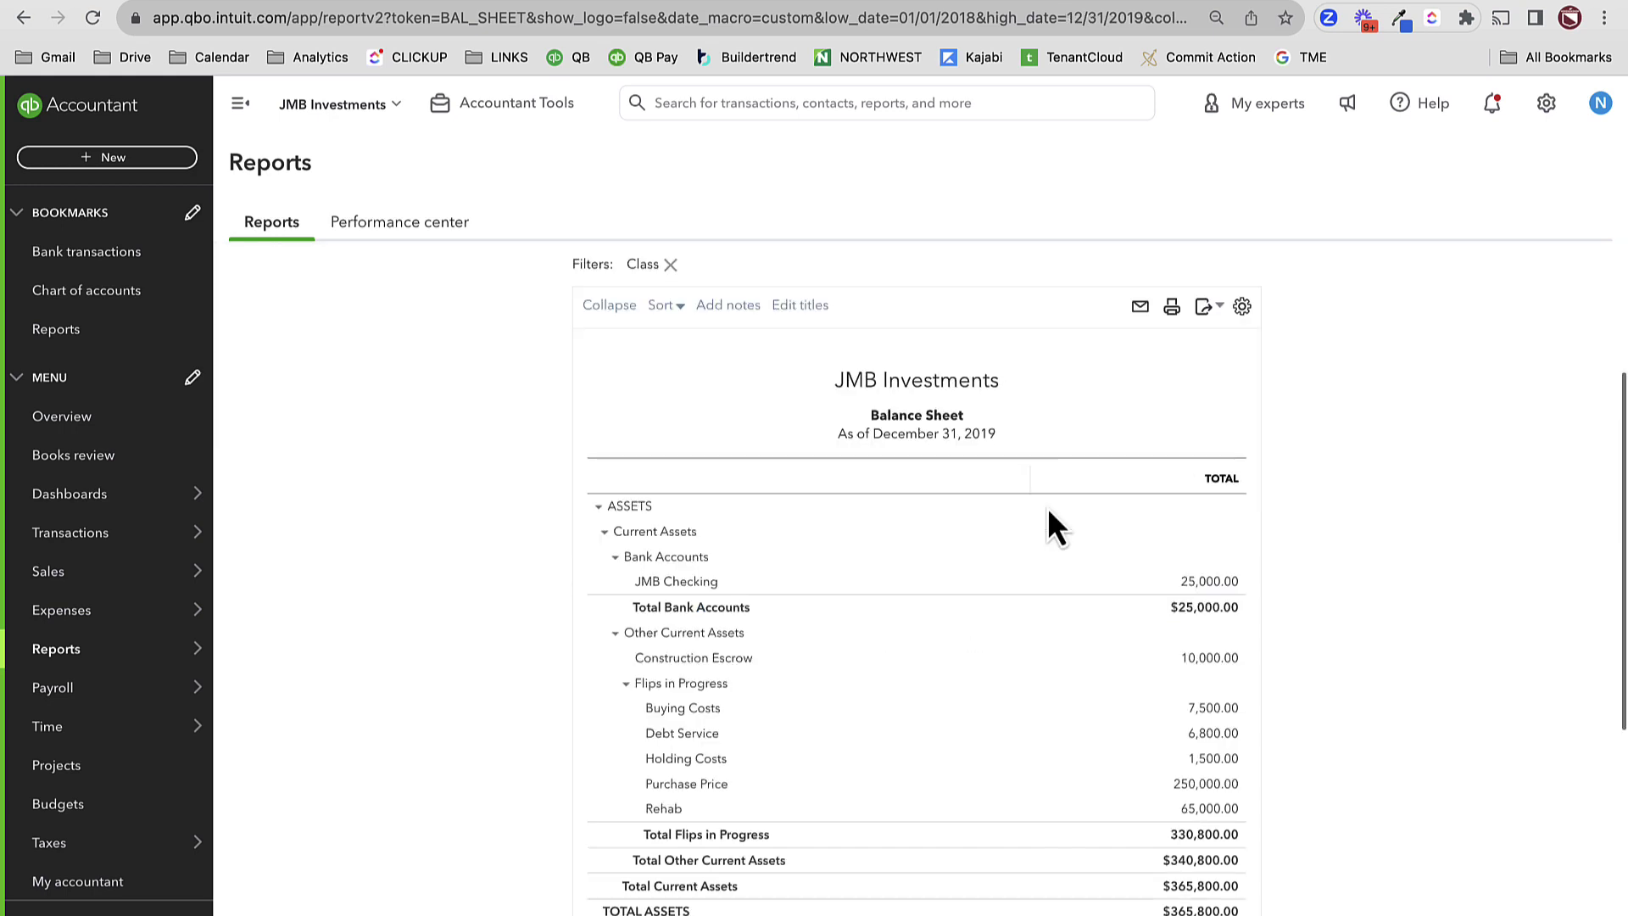
pyautogui.scroll(-5, 1195, 780)
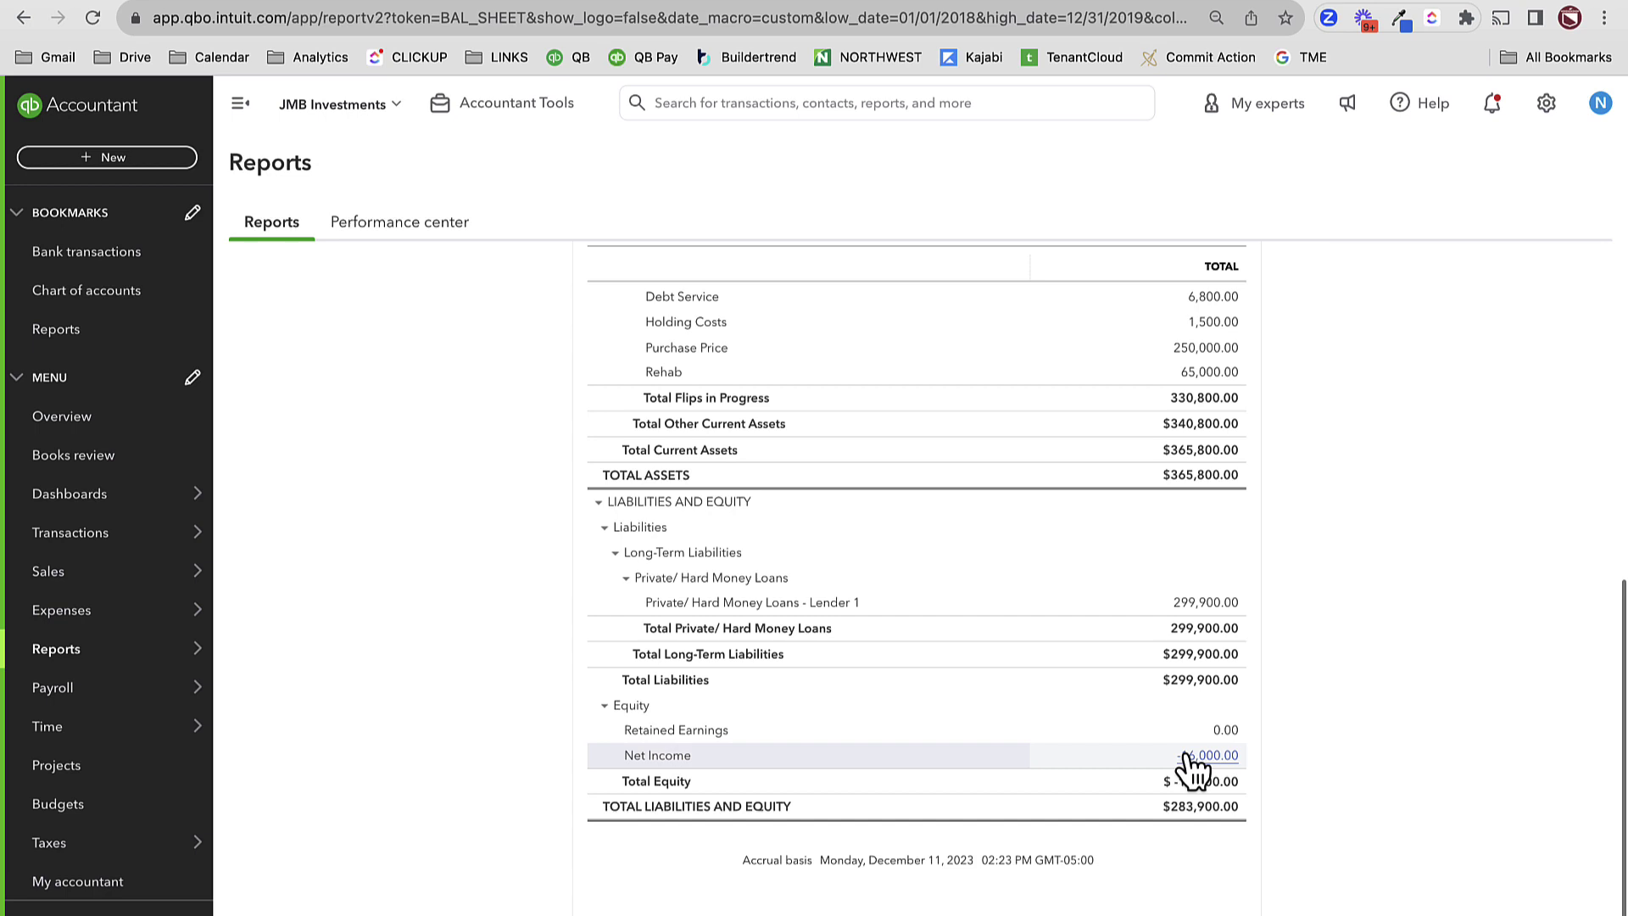
pyautogui.scroll(2, 1189, 767)
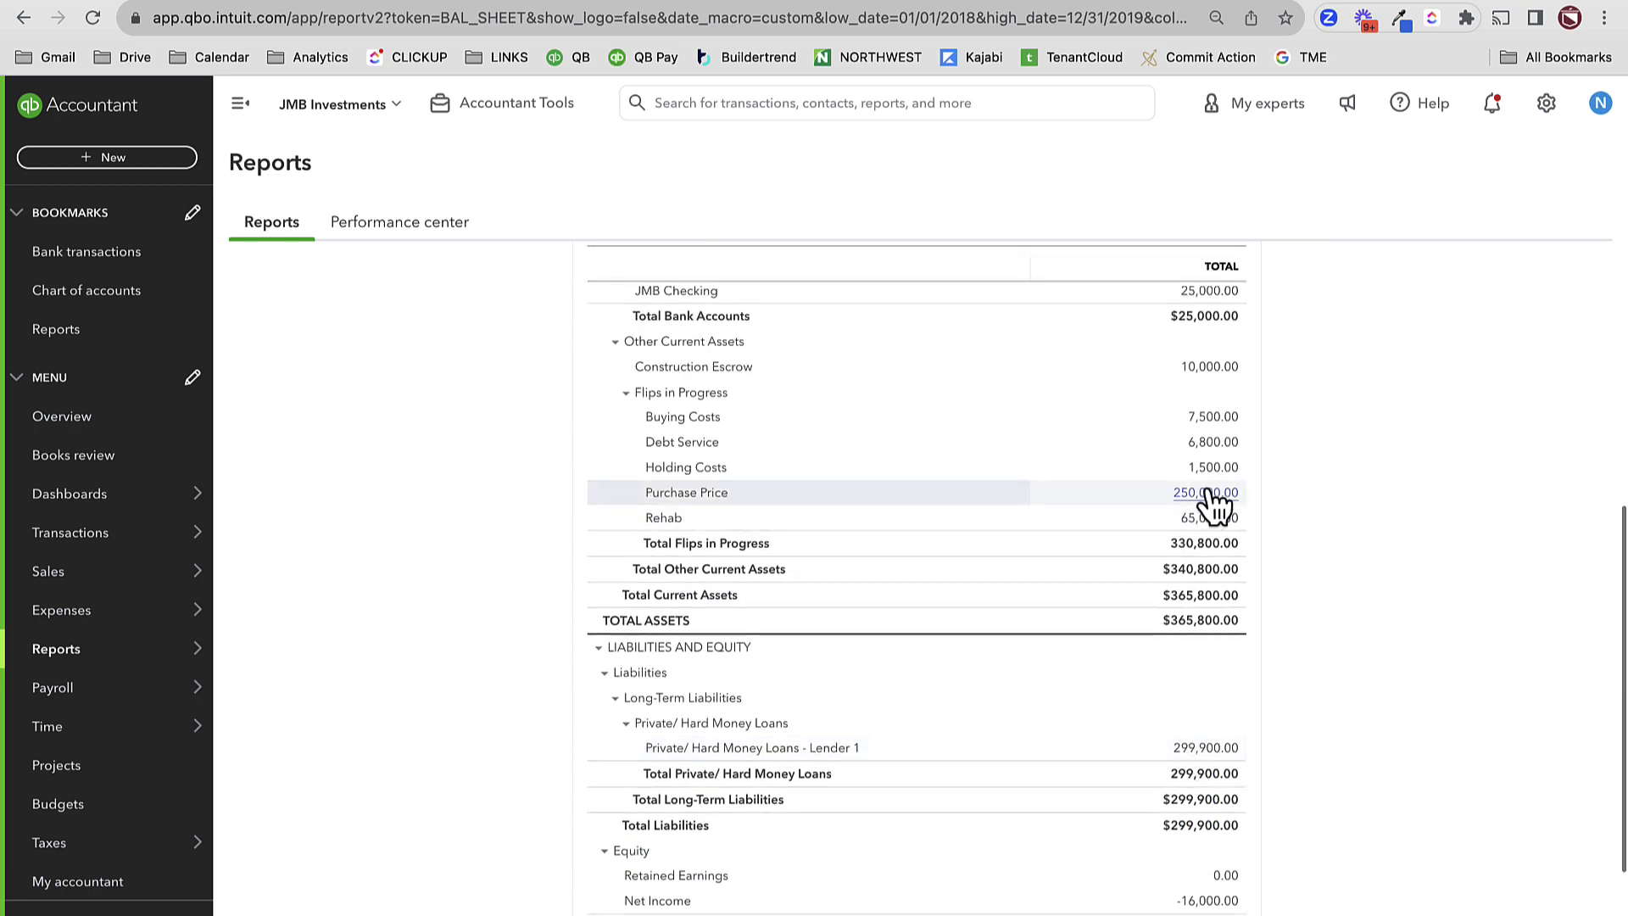
# - Drill from the 250,000.00 Purchase Price balance into journal entry #91
pyautogui.click(1207, 495)
pyautogui.scroll(-1, 1212, 504)
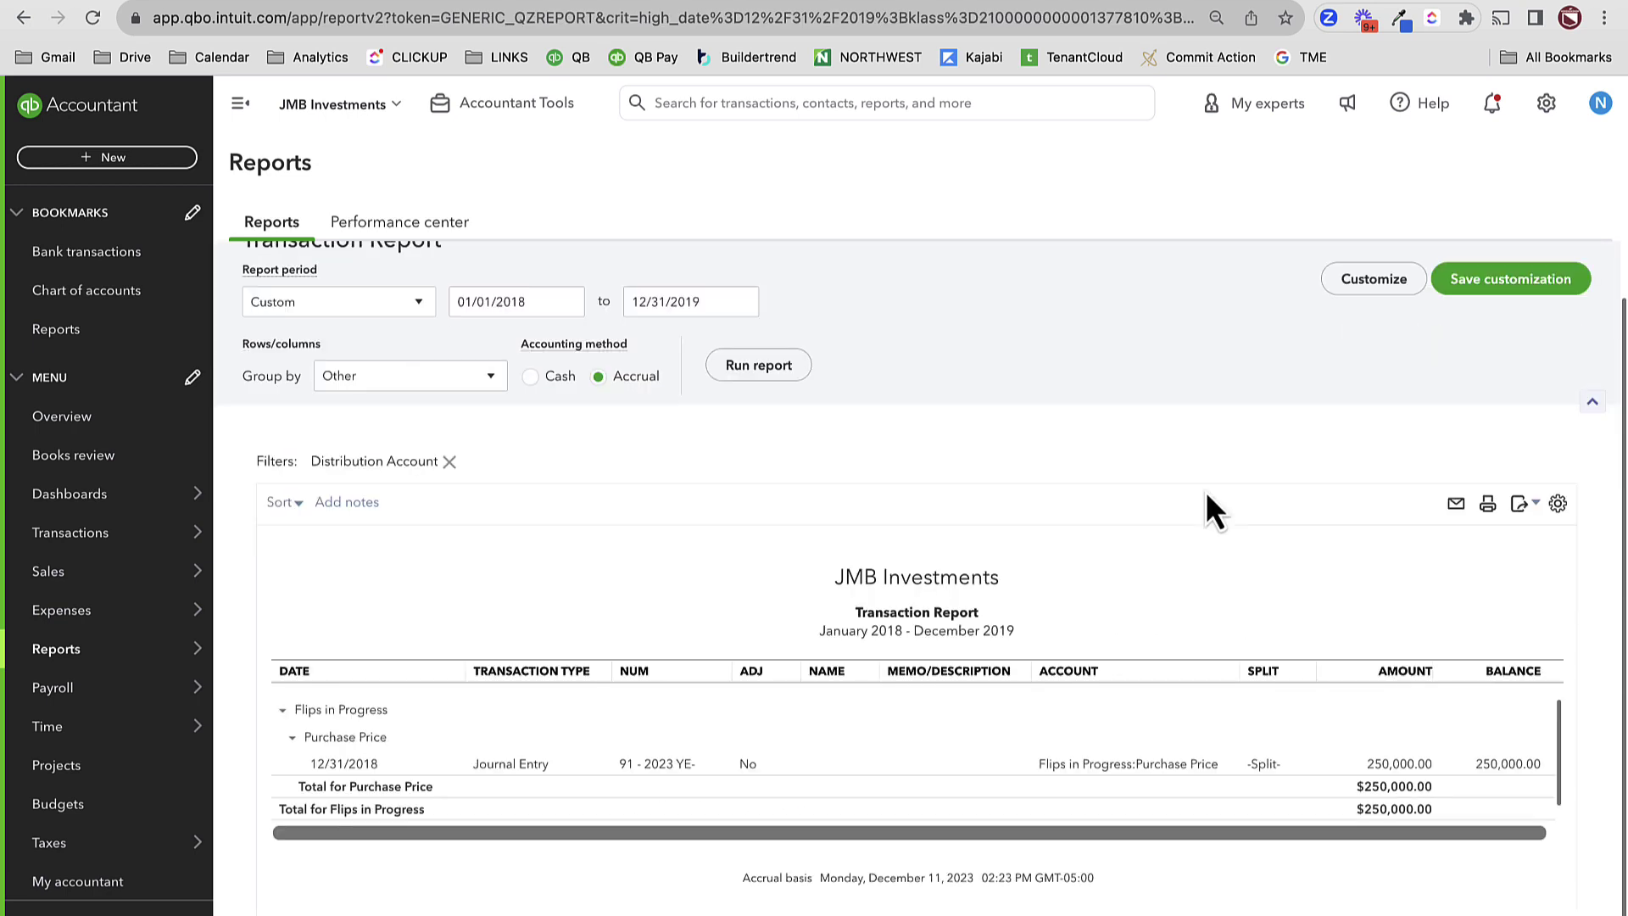
pyautogui.click(1375, 766)
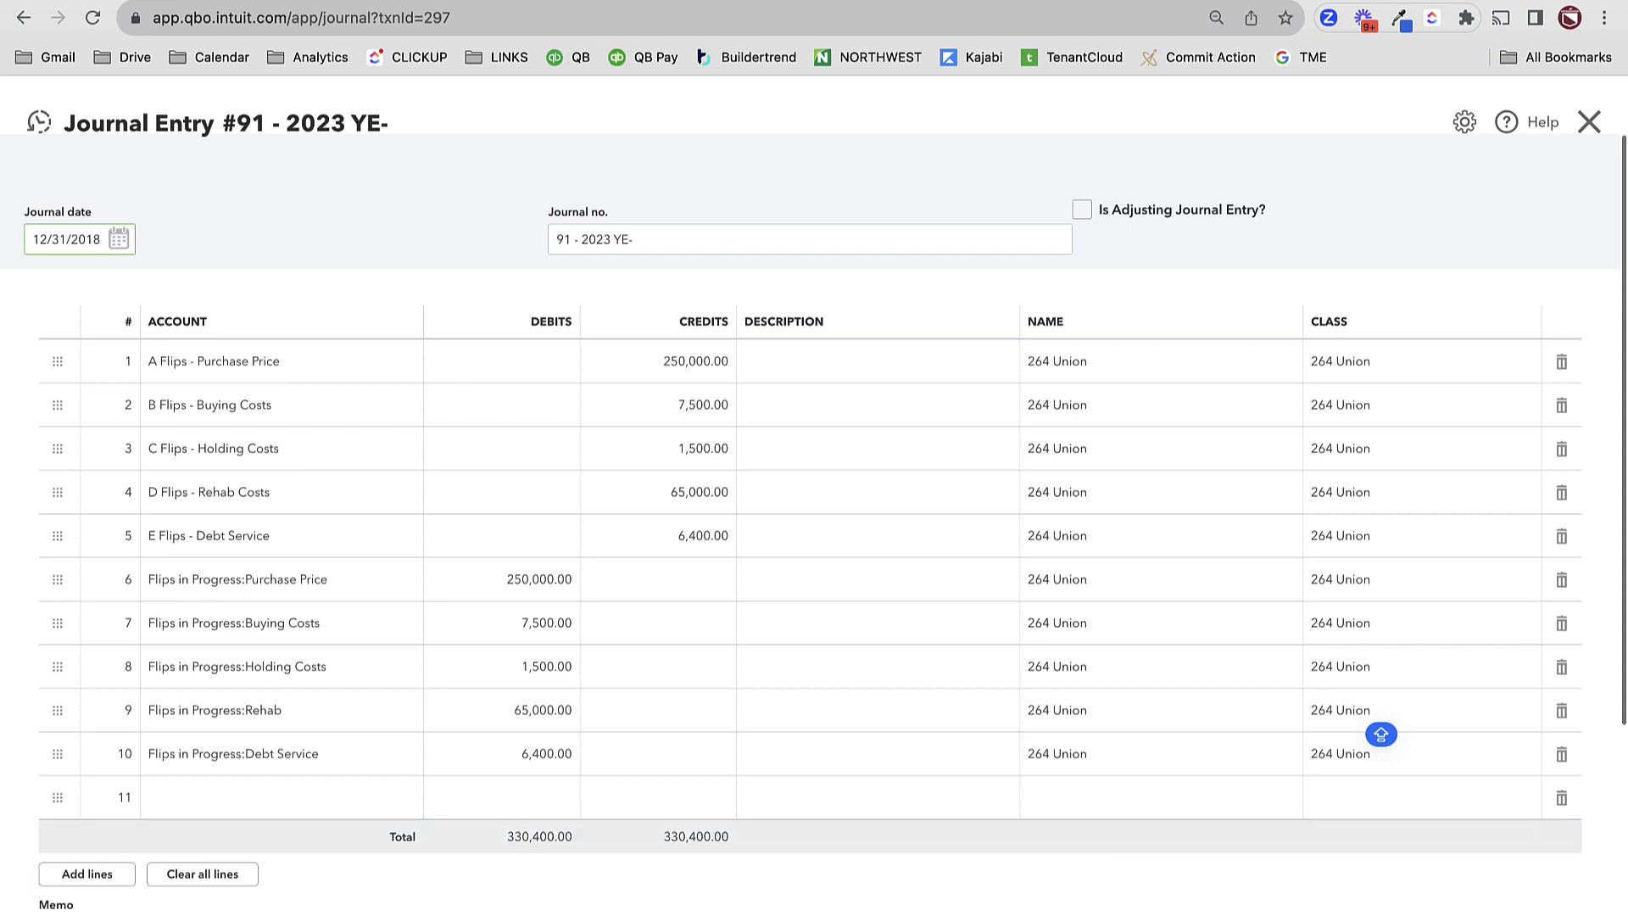
pyautogui.click(915, 912)
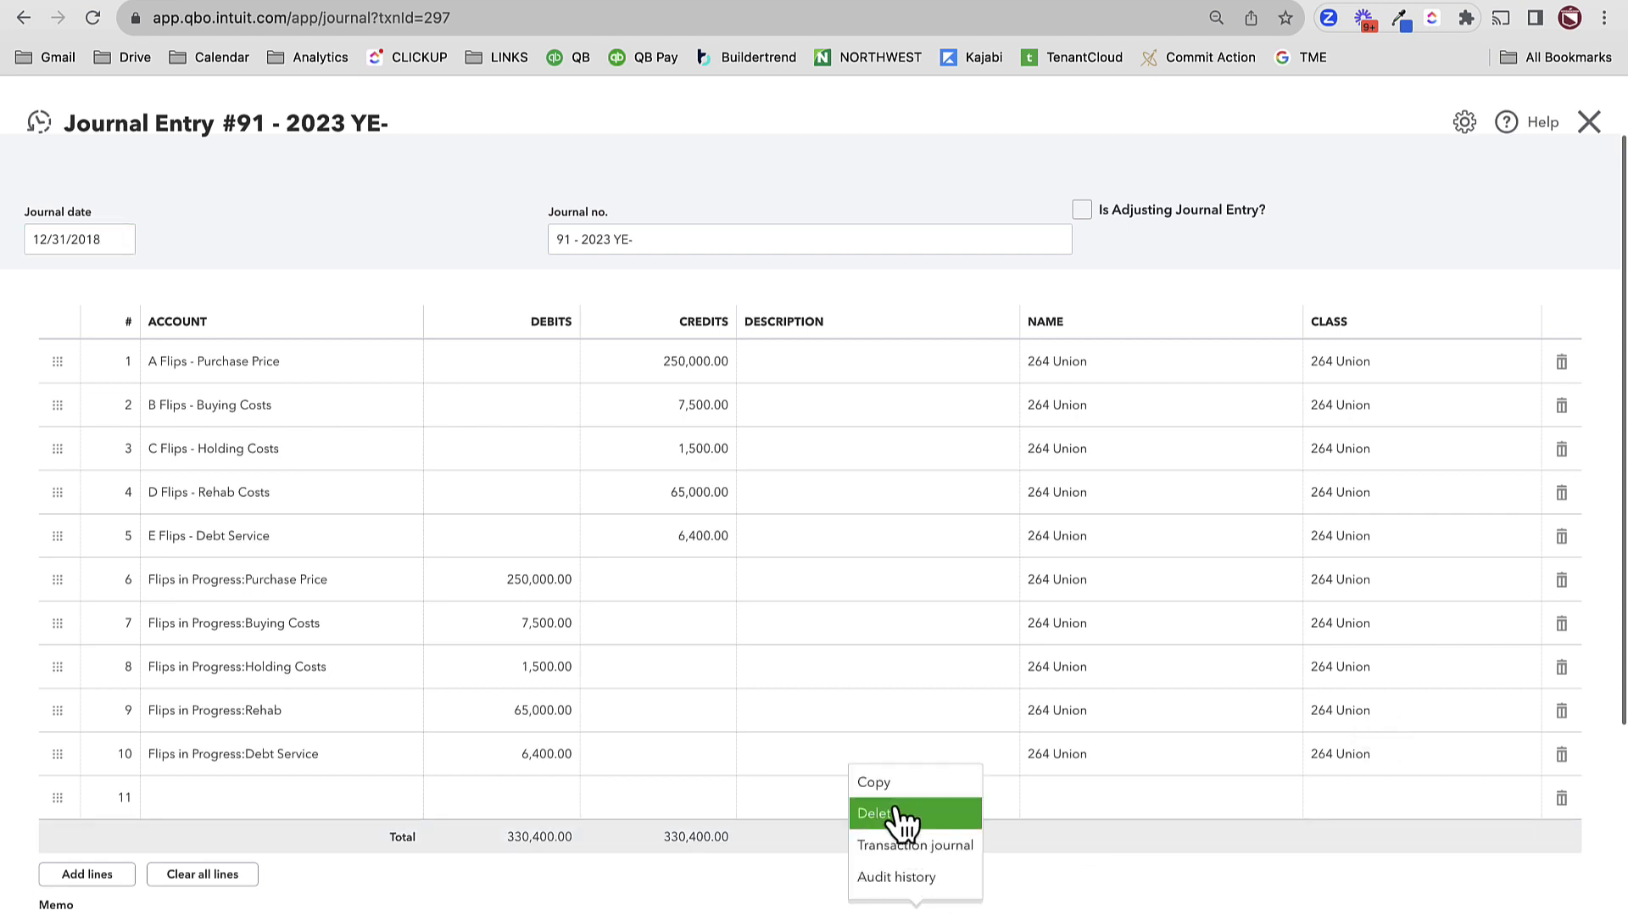
# - Copy journal entry #91 into a new entry dated 2/28/2019
pyautogui.click(899, 788)
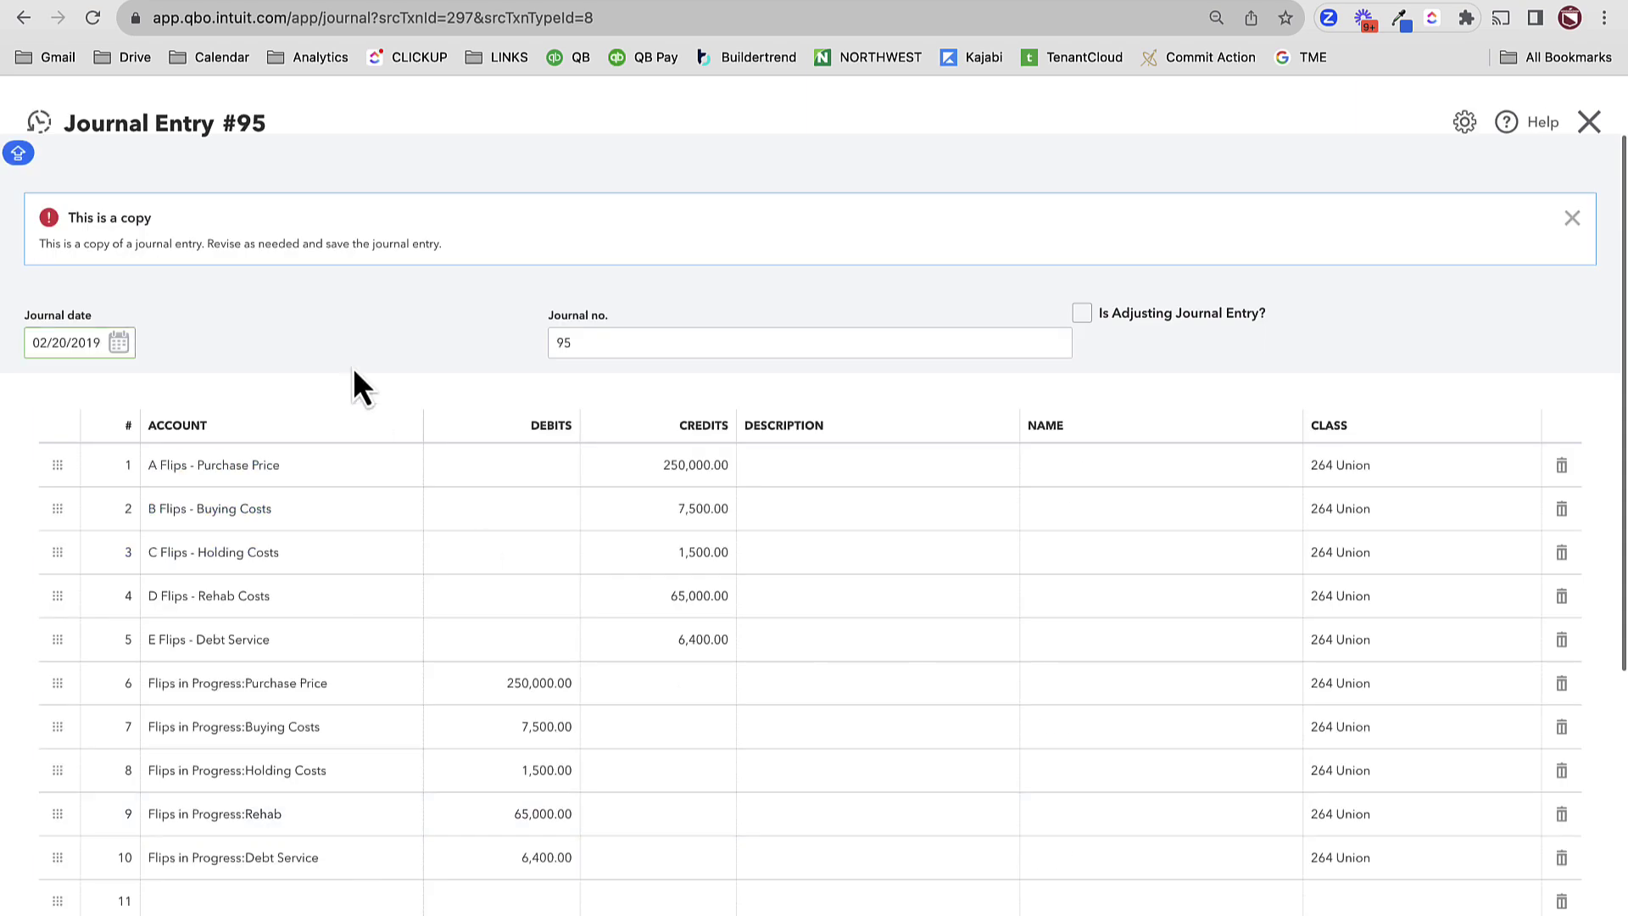
pyautogui.write('2/')
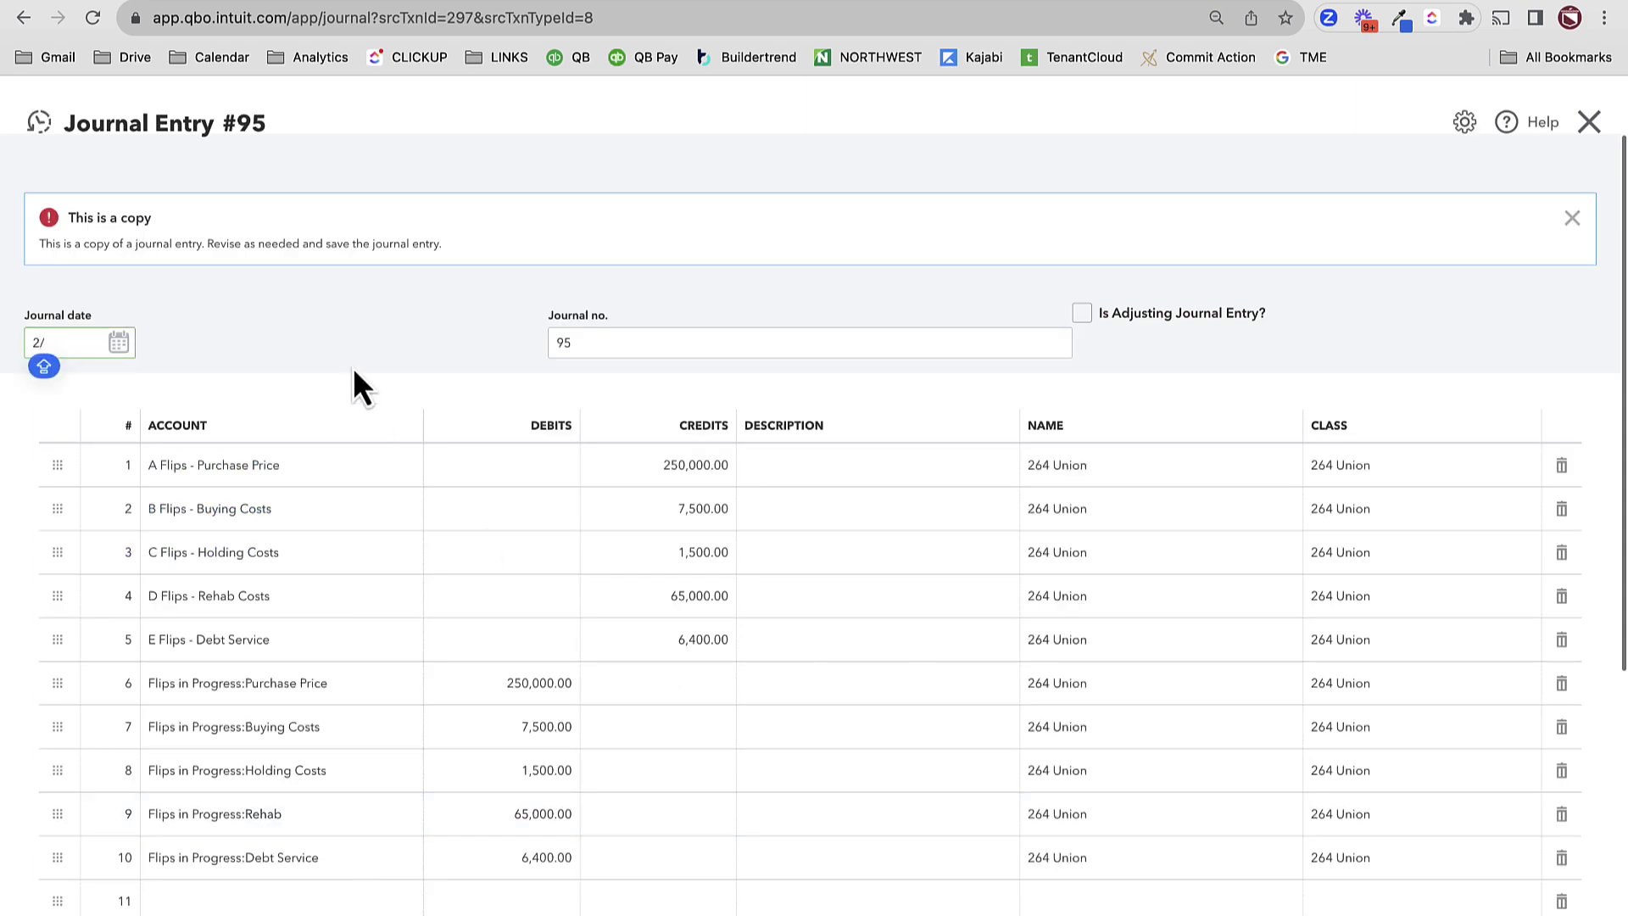
pyautogui.write('28/2019')
pyautogui.press('Tab')
pyautogui.scroll(-2, 689, 365)
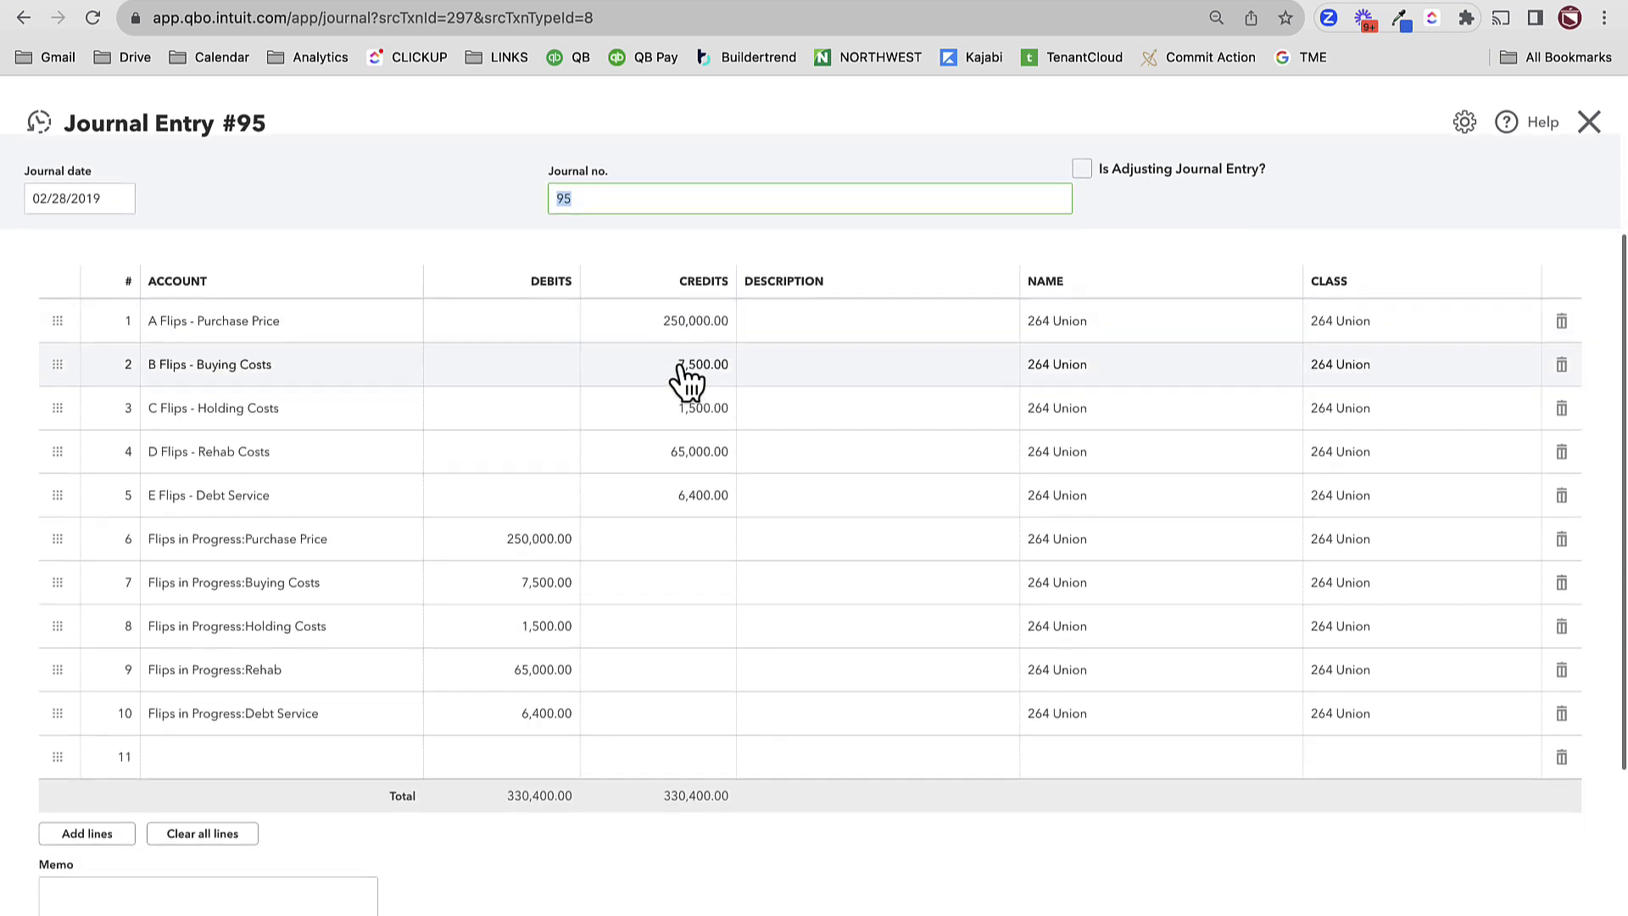
pyautogui.click(662, 327)
# - Zero the credits on lines 1–3 and 5, and set the line 4 Rehab Costs credit to 16,000
pyautogui.write('0')
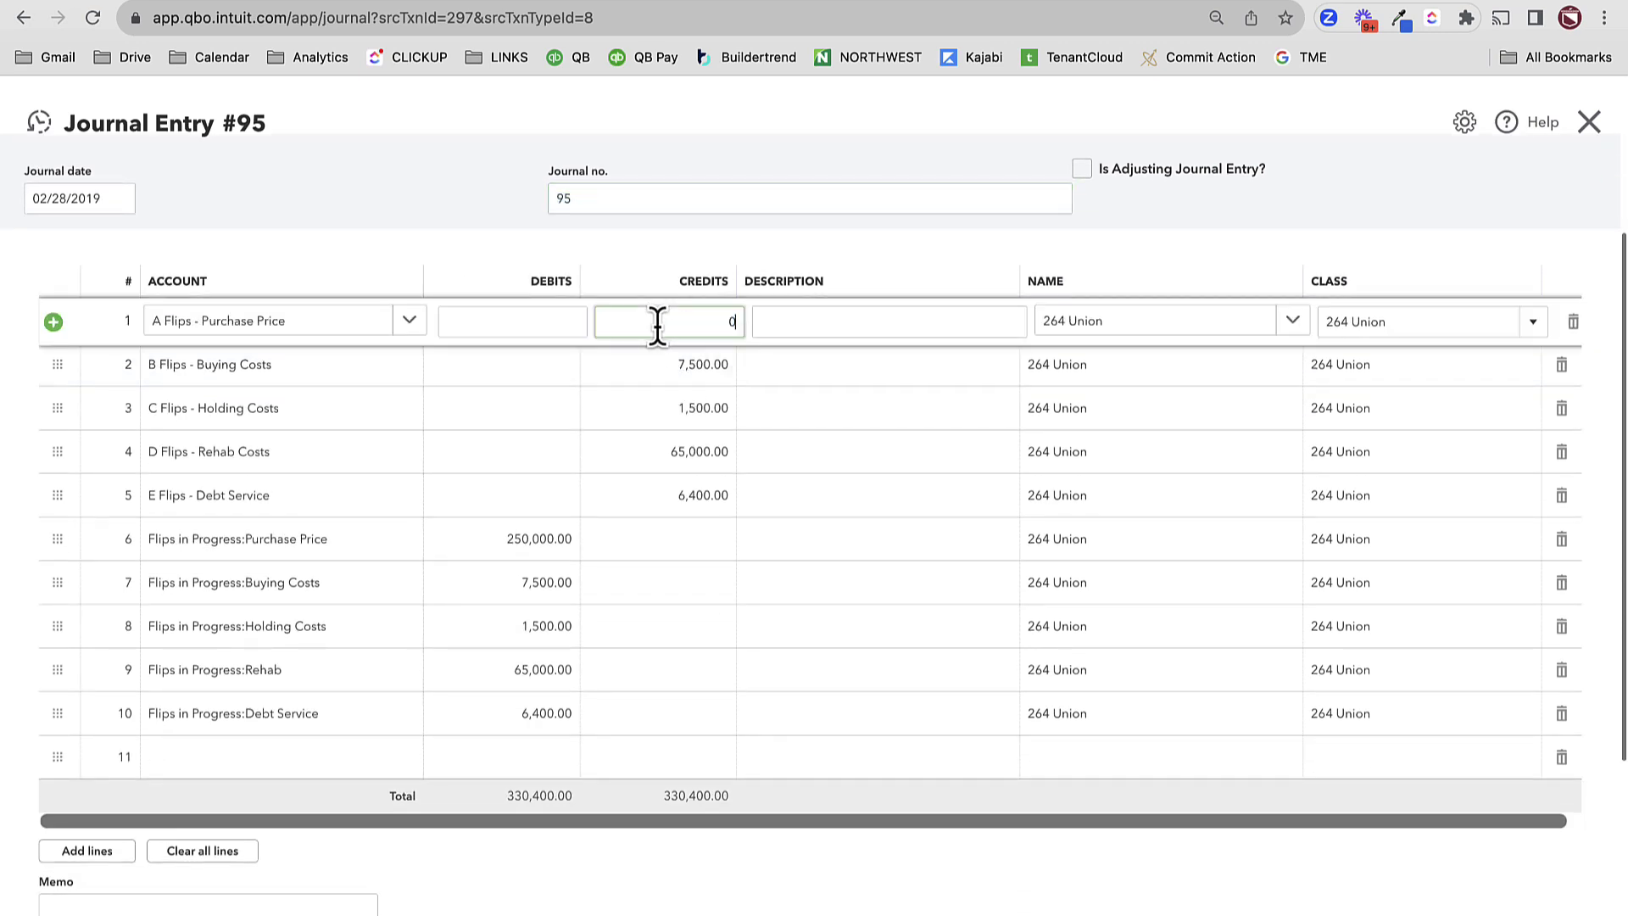
pyautogui.press('Tab')
pyautogui.click(662, 366)
pyautogui.write('0')
pyautogui.press('Tab')
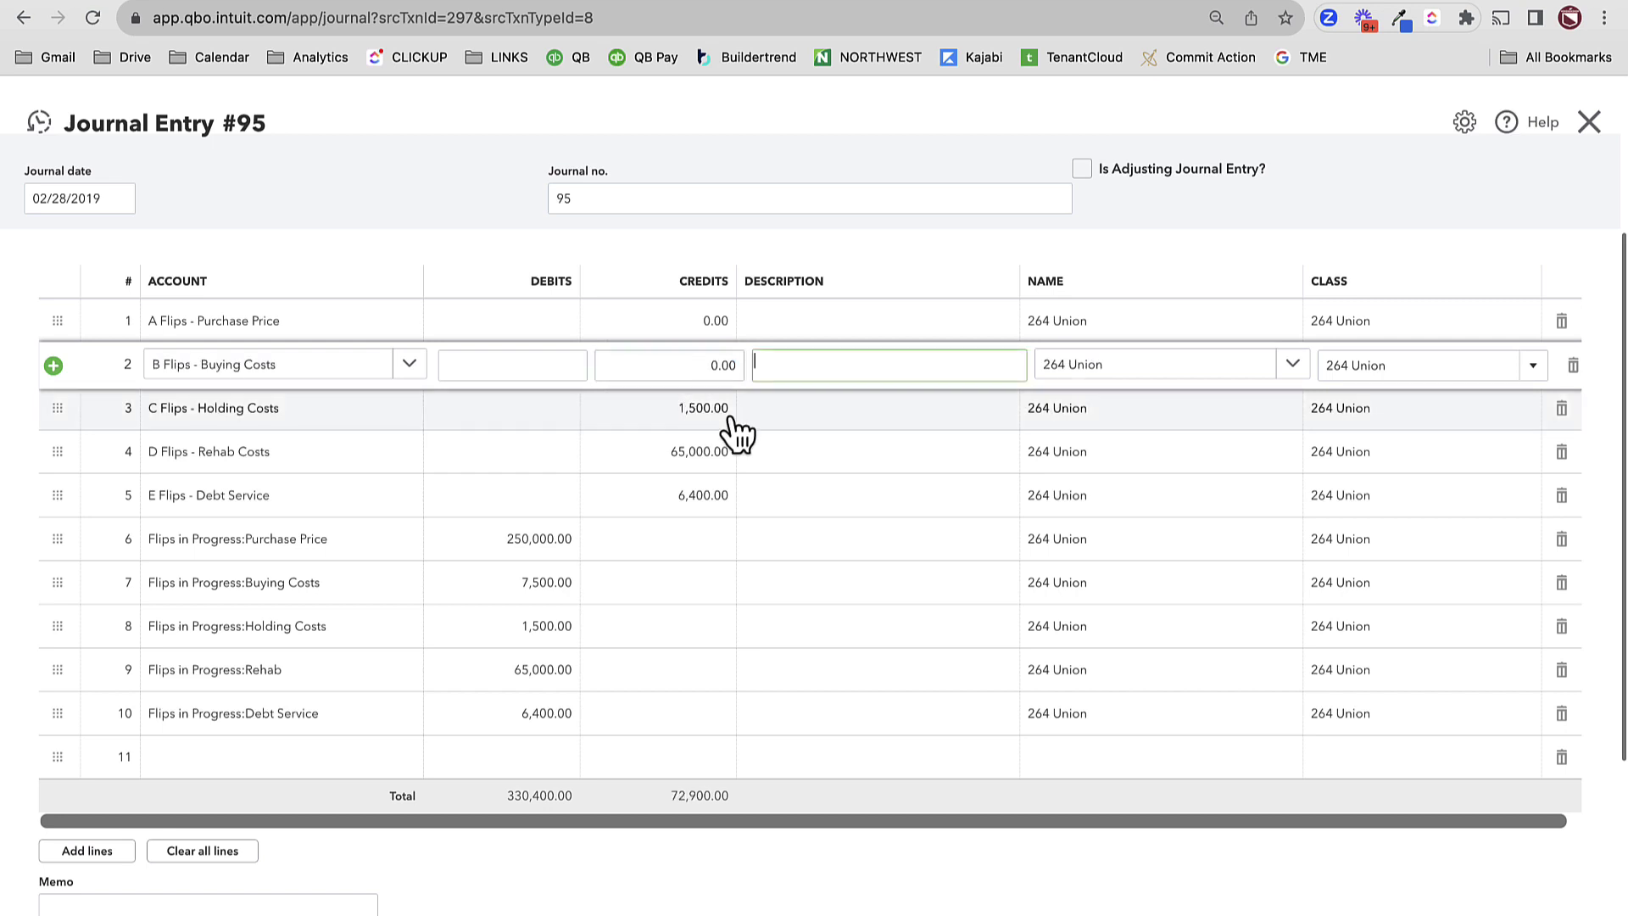
pyautogui.click(695, 416)
pyautogui.write('0')
pyautogui.press('Tab')
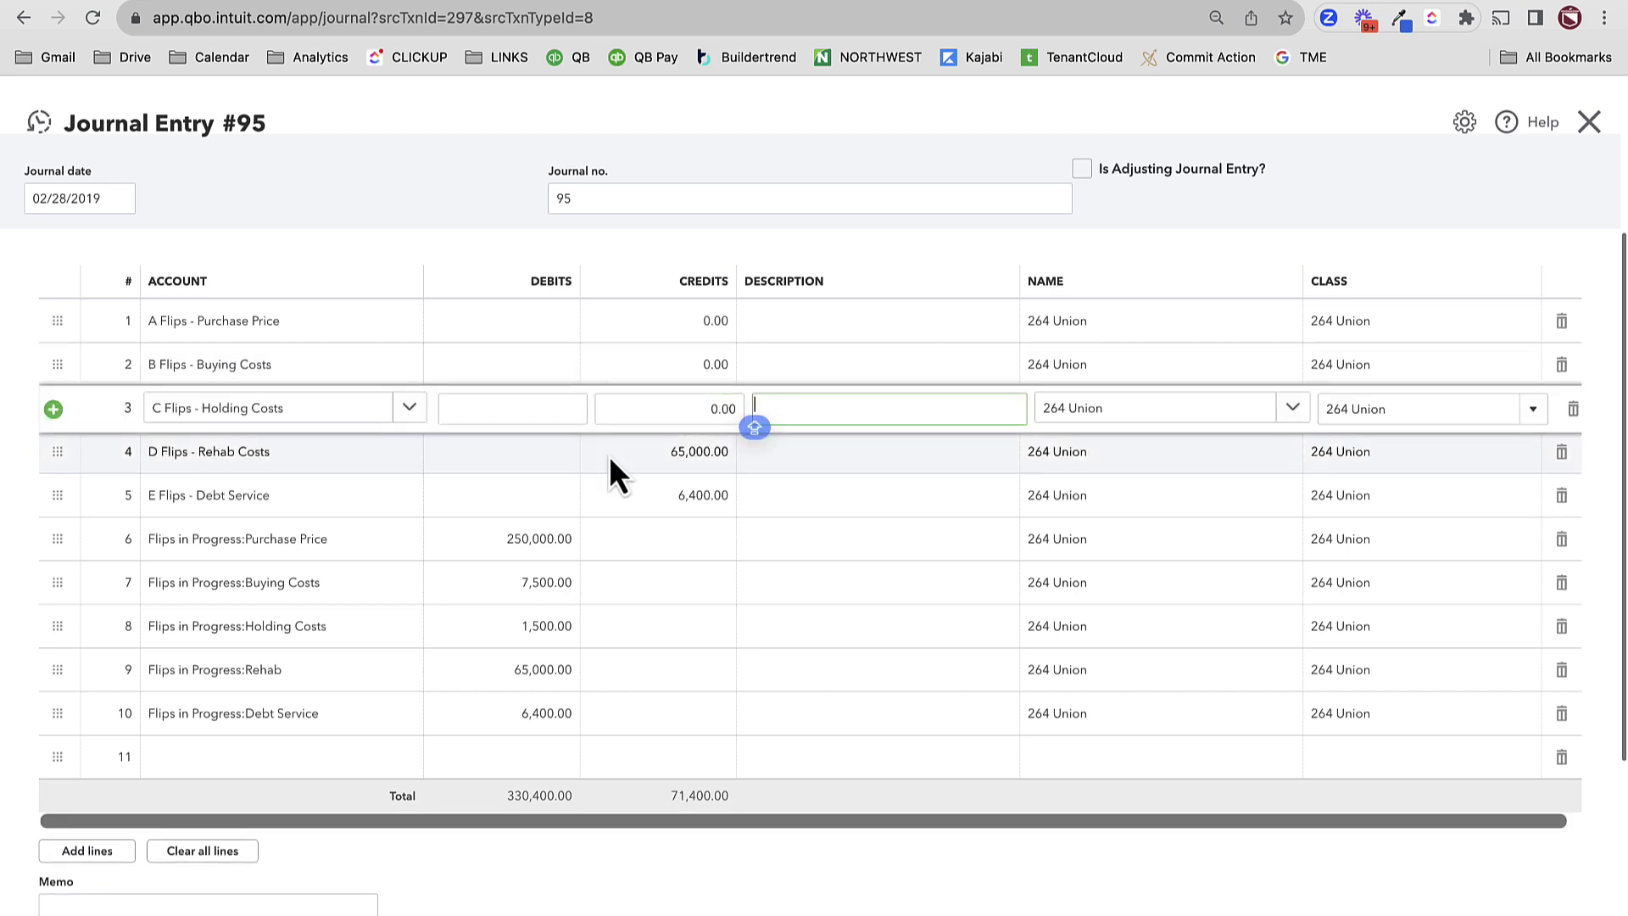
pyautogui.click(609, 455)
pyautogui.write('160')
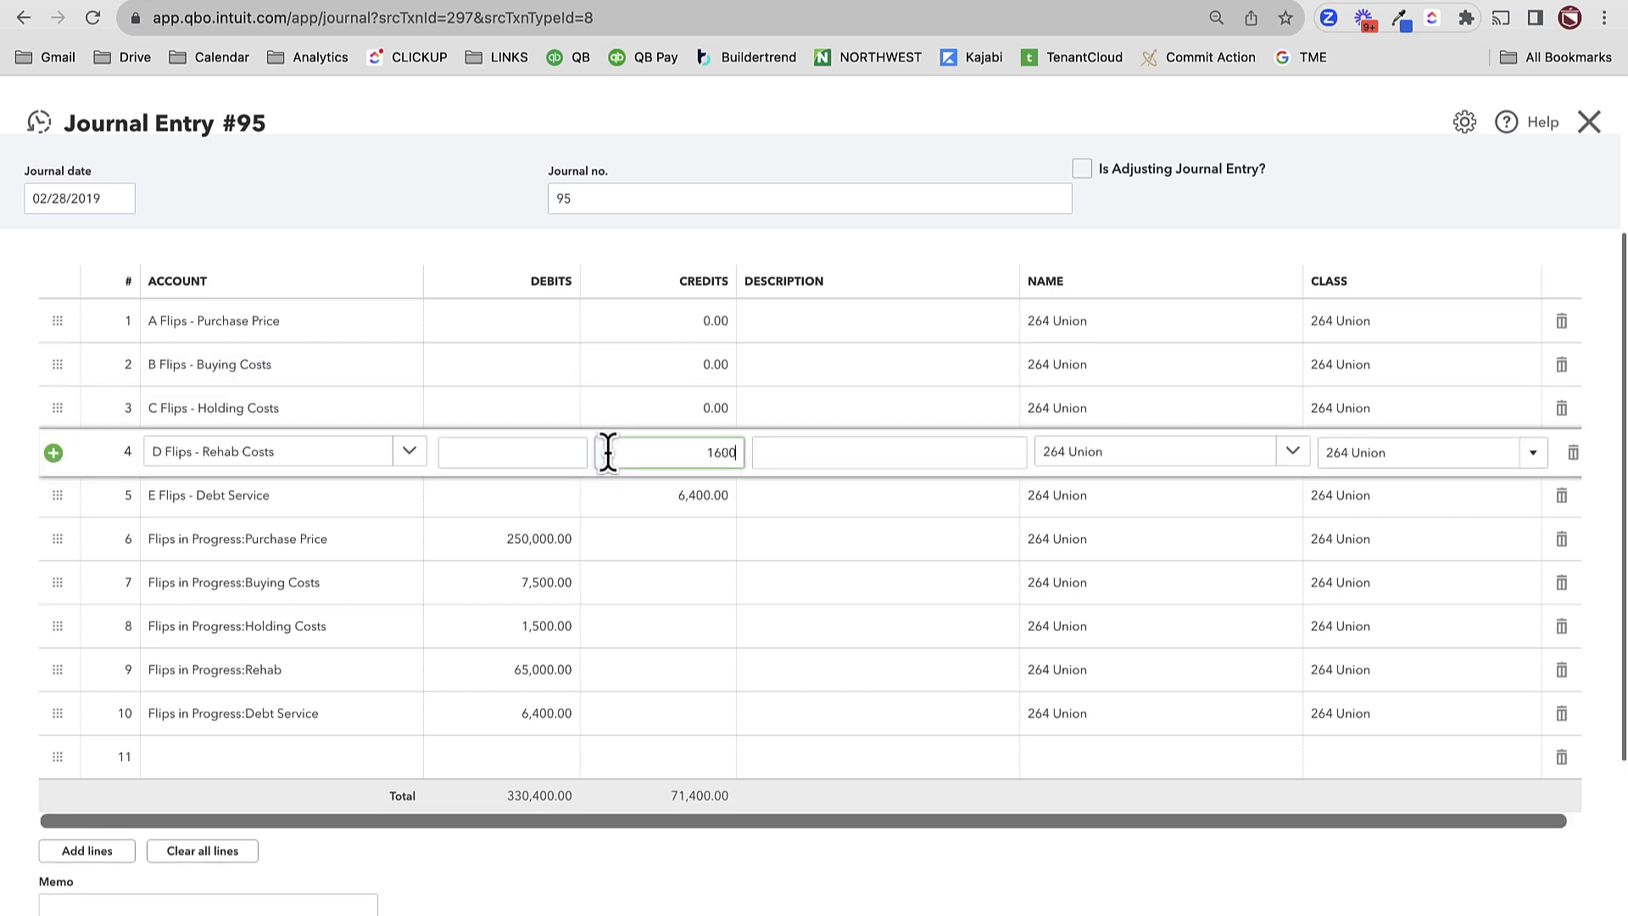
pyautogui.press('Tab')
pyautogui.click(634, 496)
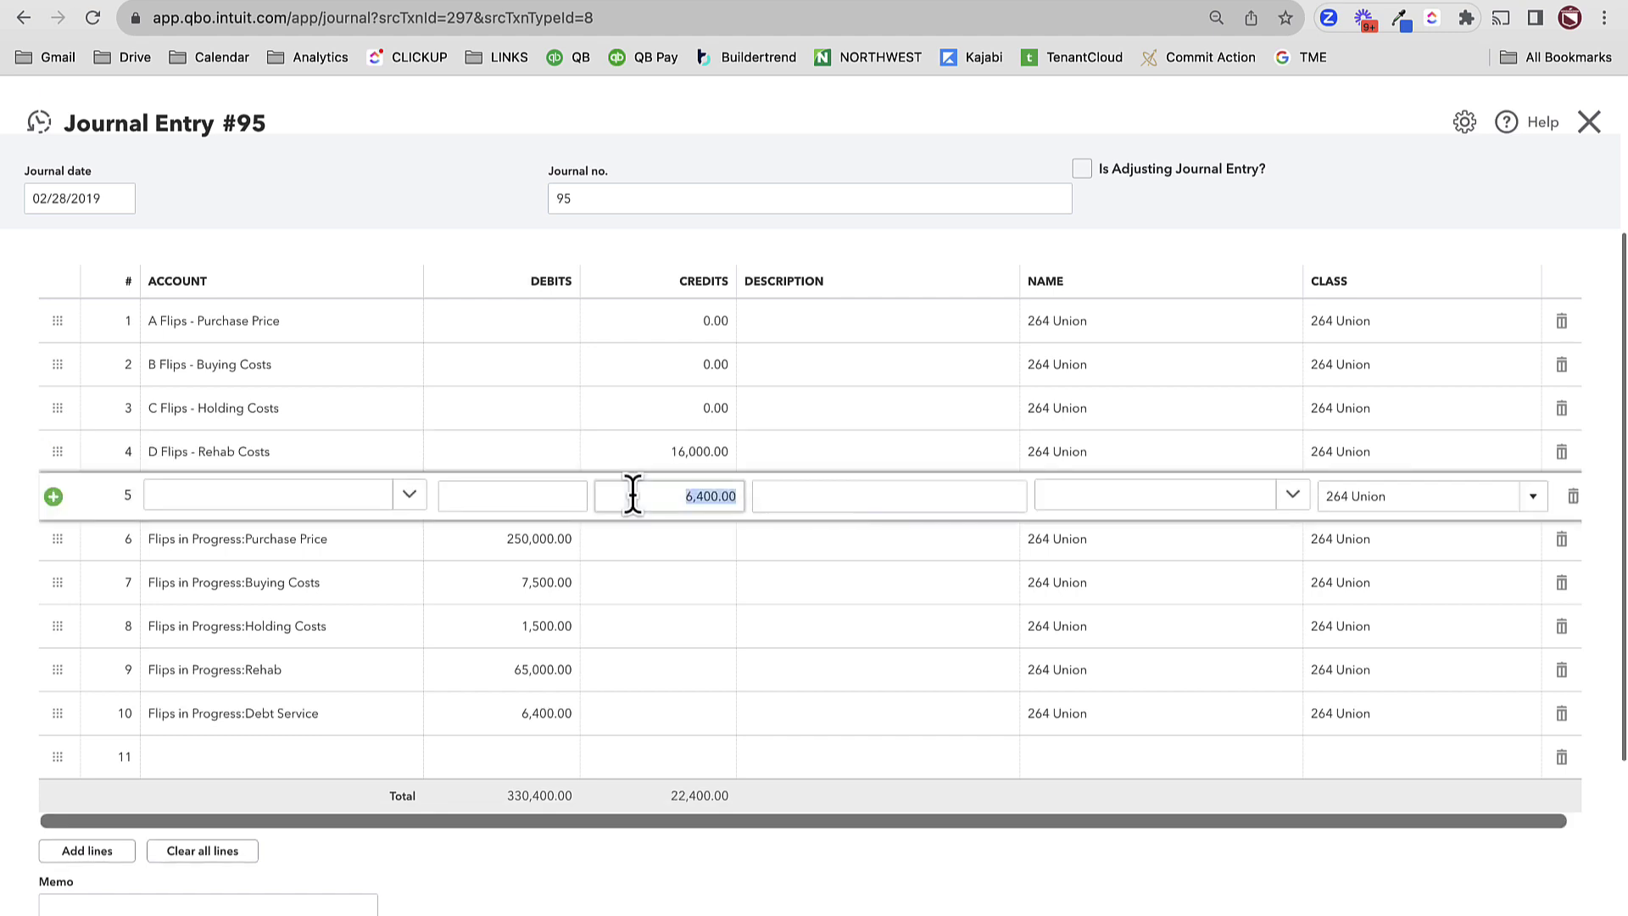
pyautogui.write('0')
pyautogui.press('Tab')
# - Zero the debits on rows 6–8 and 10, and set the row 9 Rehab debit to 16,000
pyautogui.click(551, 543)
pyautogui.write('0')
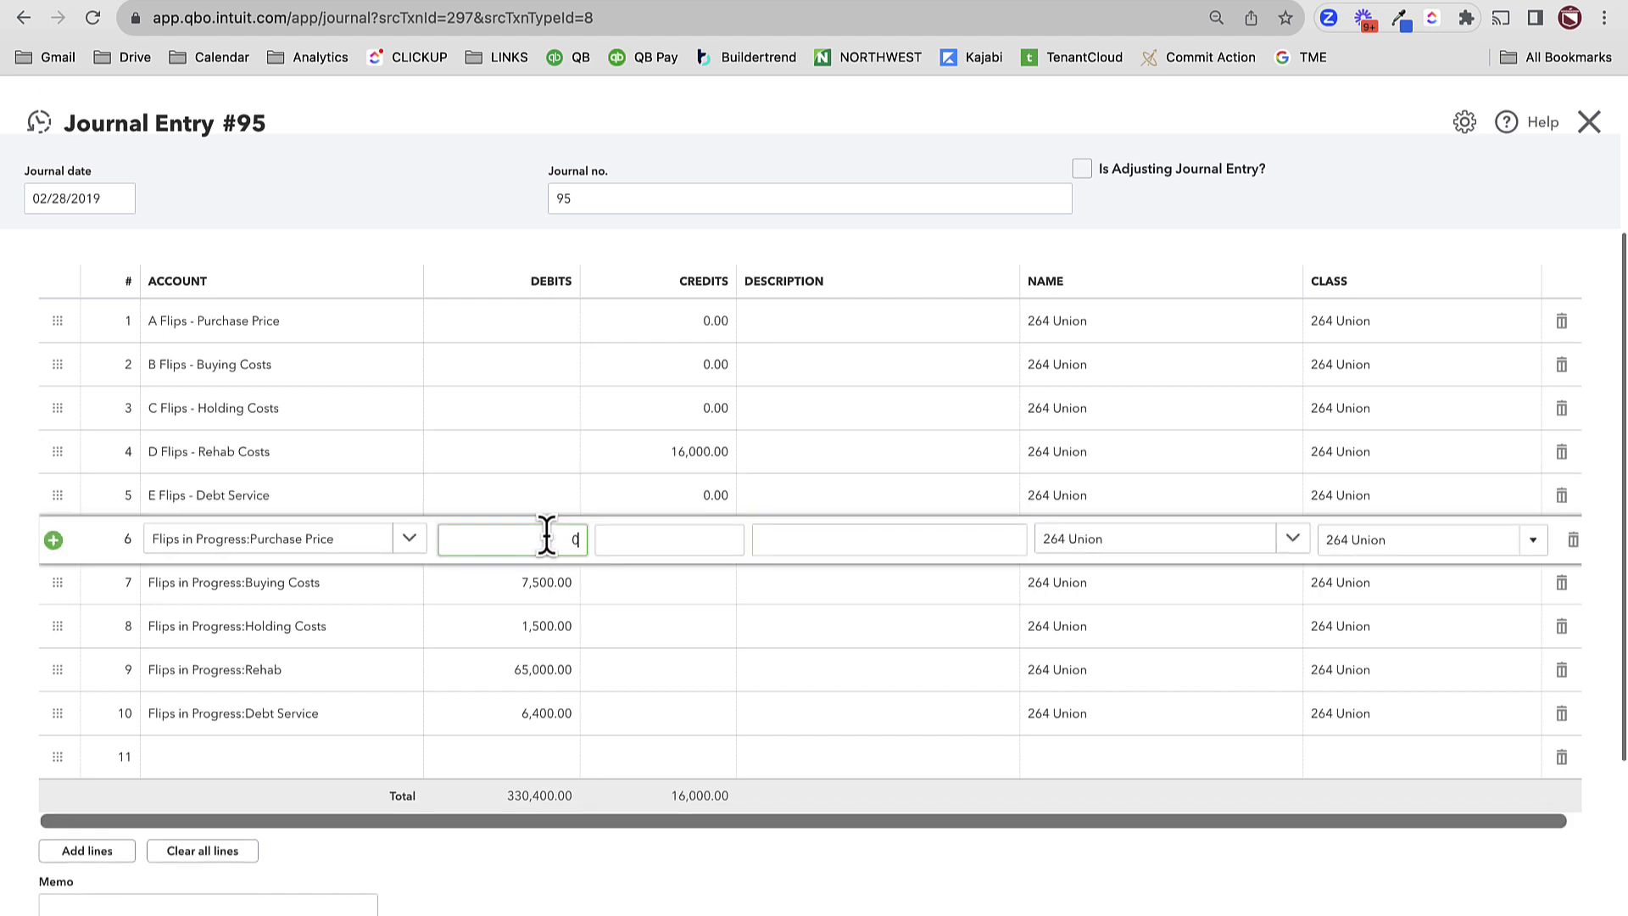
pyautogui.press('Tab')
pyautogui.click(547, 585)
pyautogui.write('0')
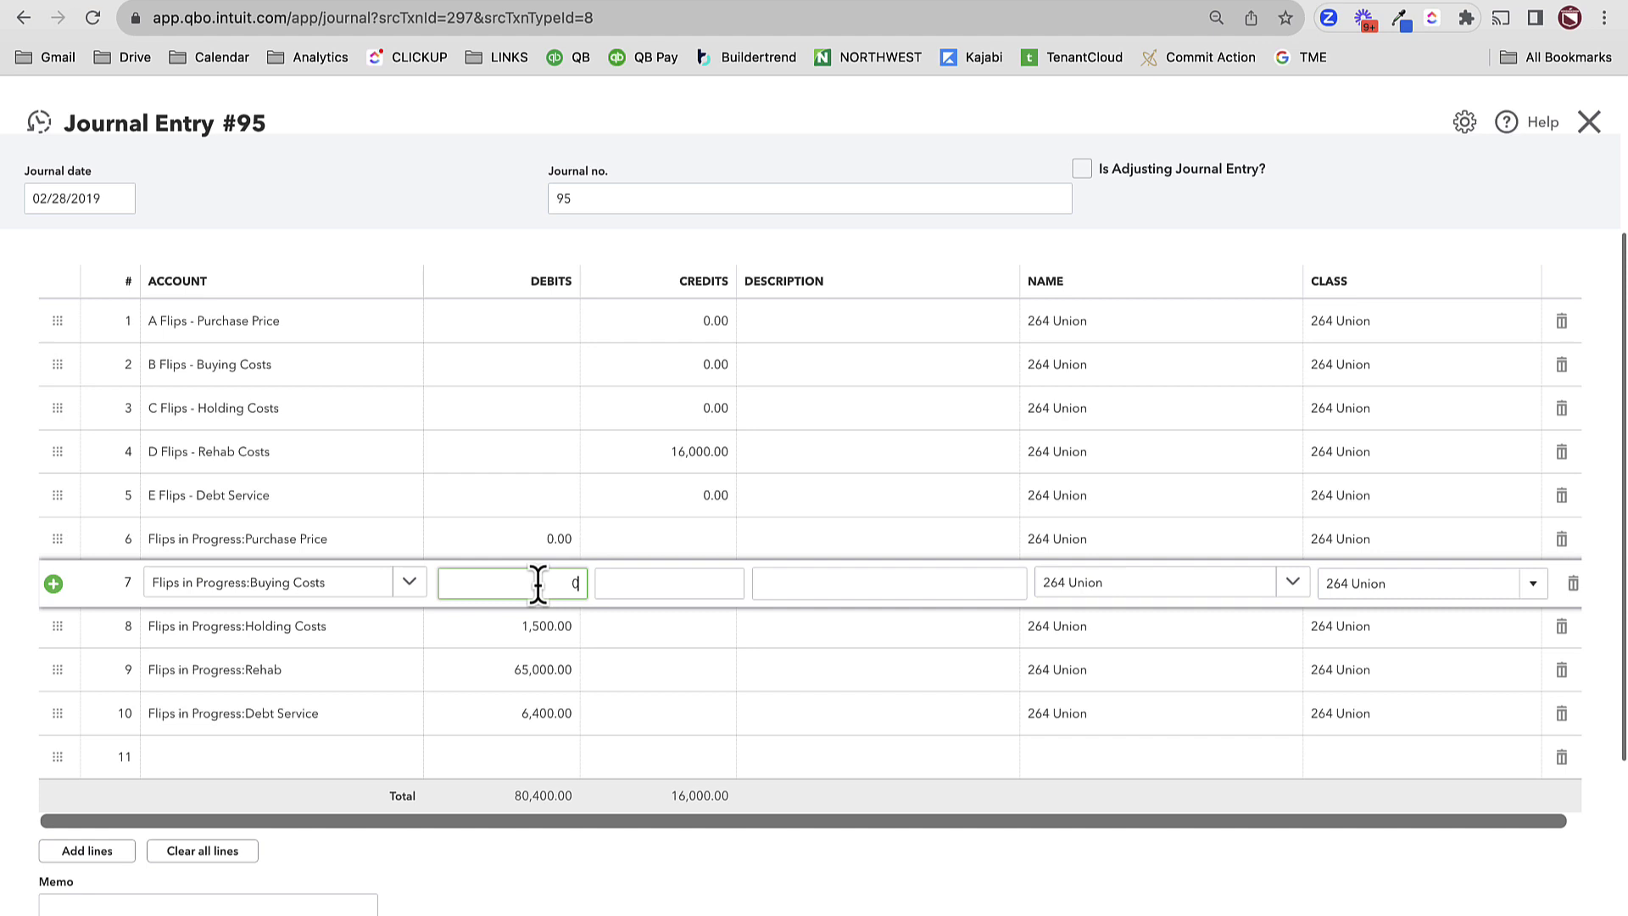
pyautogui.press('Tab')
pyautogui.click(531, 634)
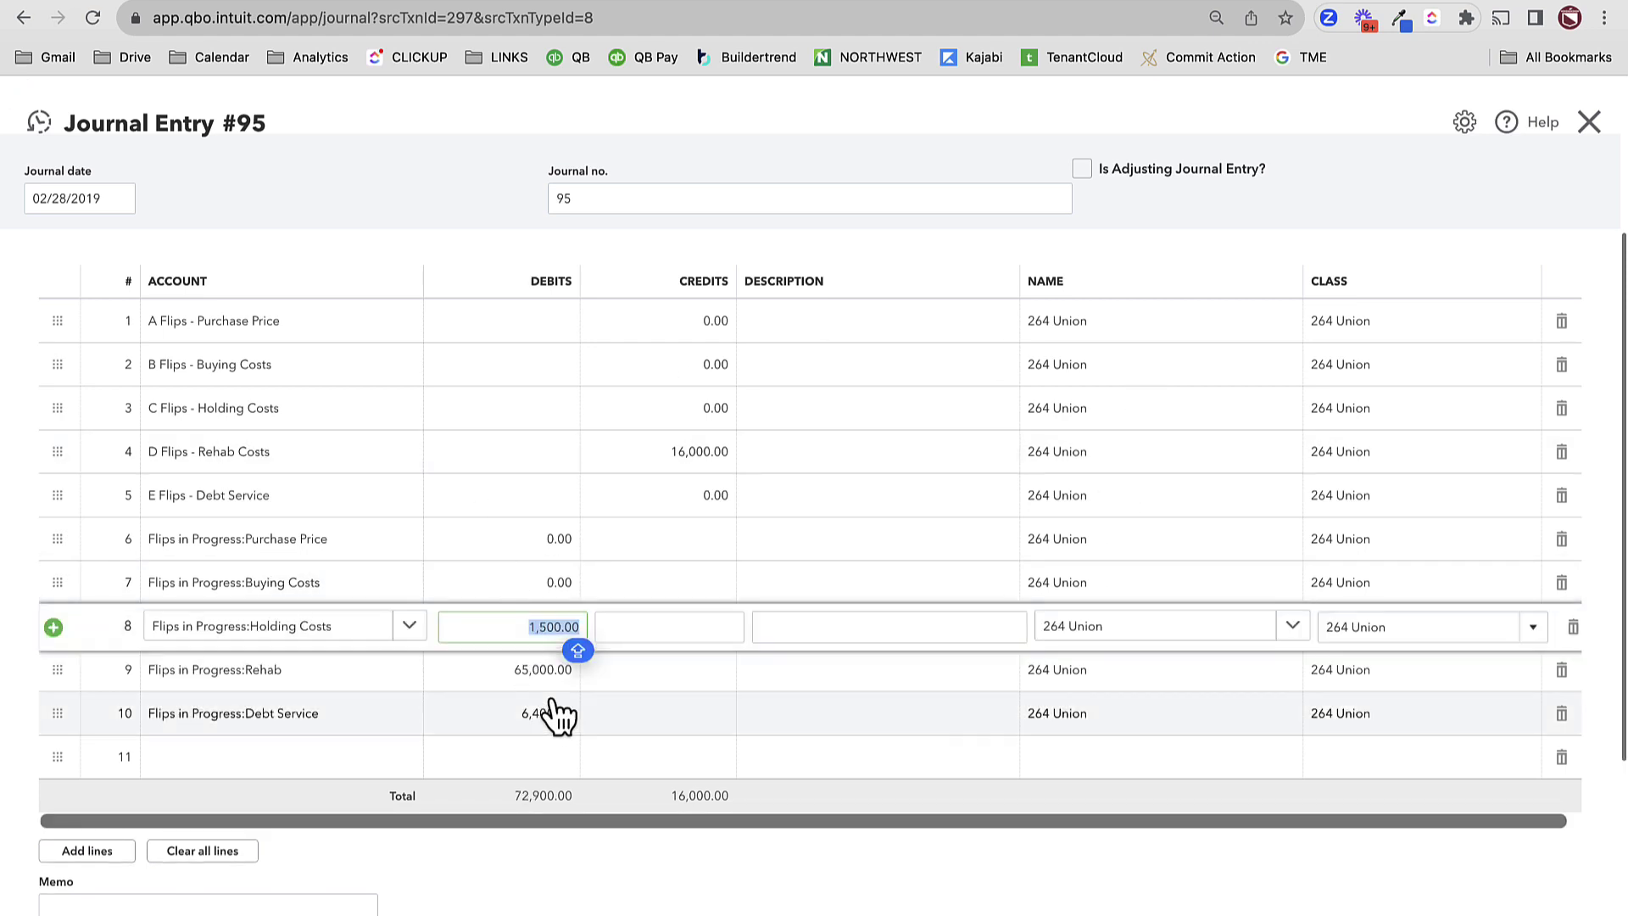
pyautogui.write('0')
pyautogui.press('Tab')
pyautogui.click(516, 674)
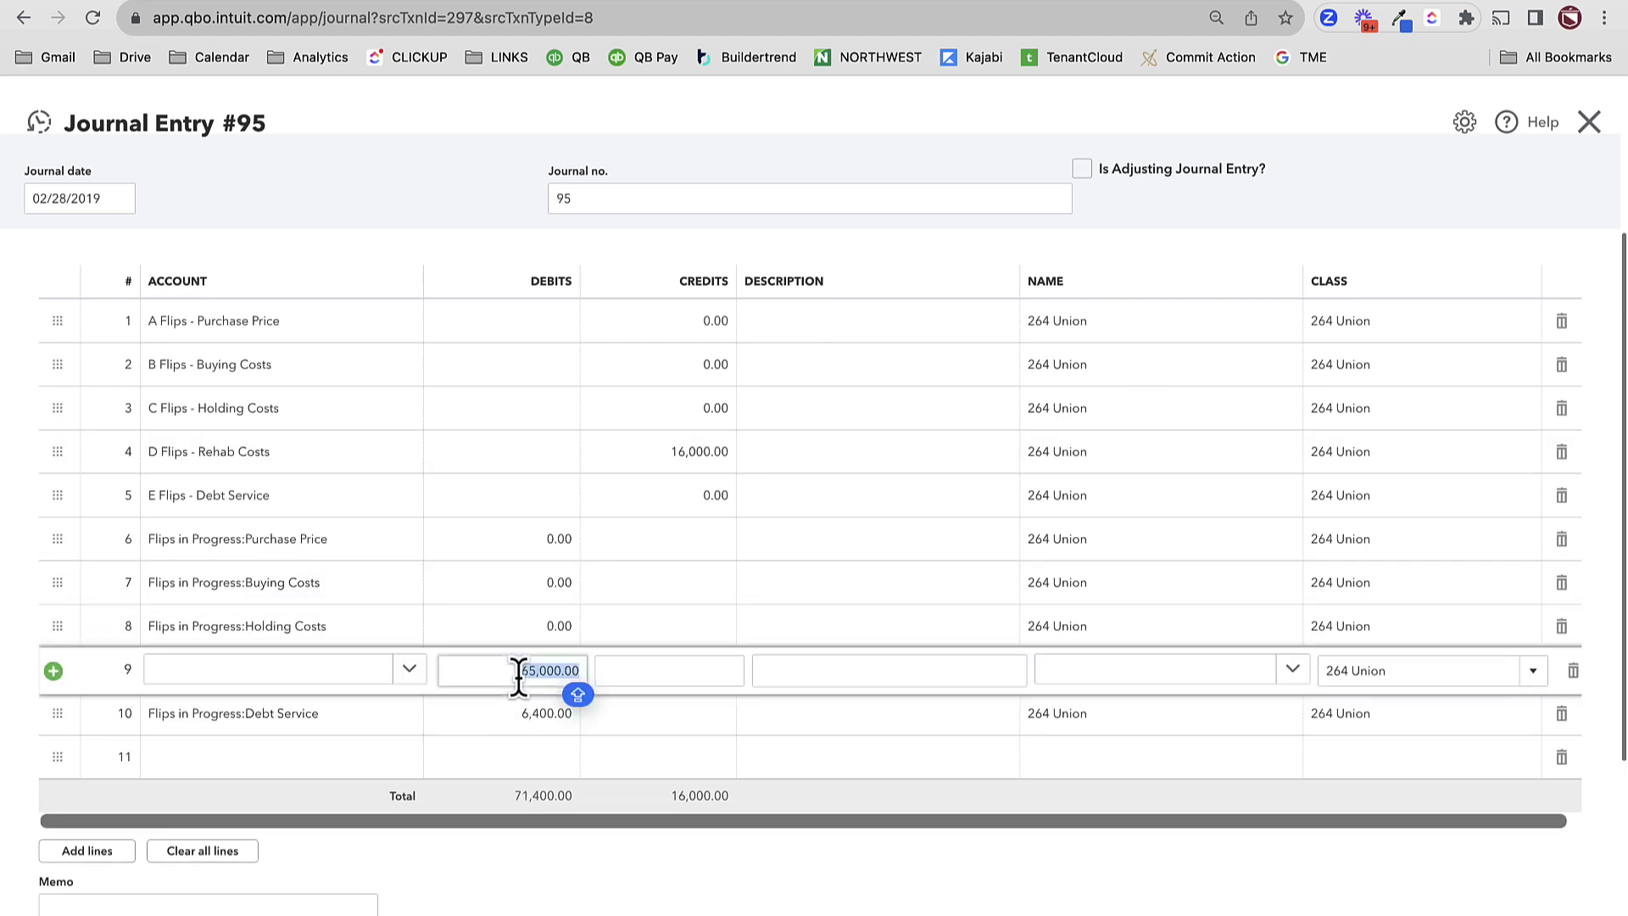
pyautogui.write('16')
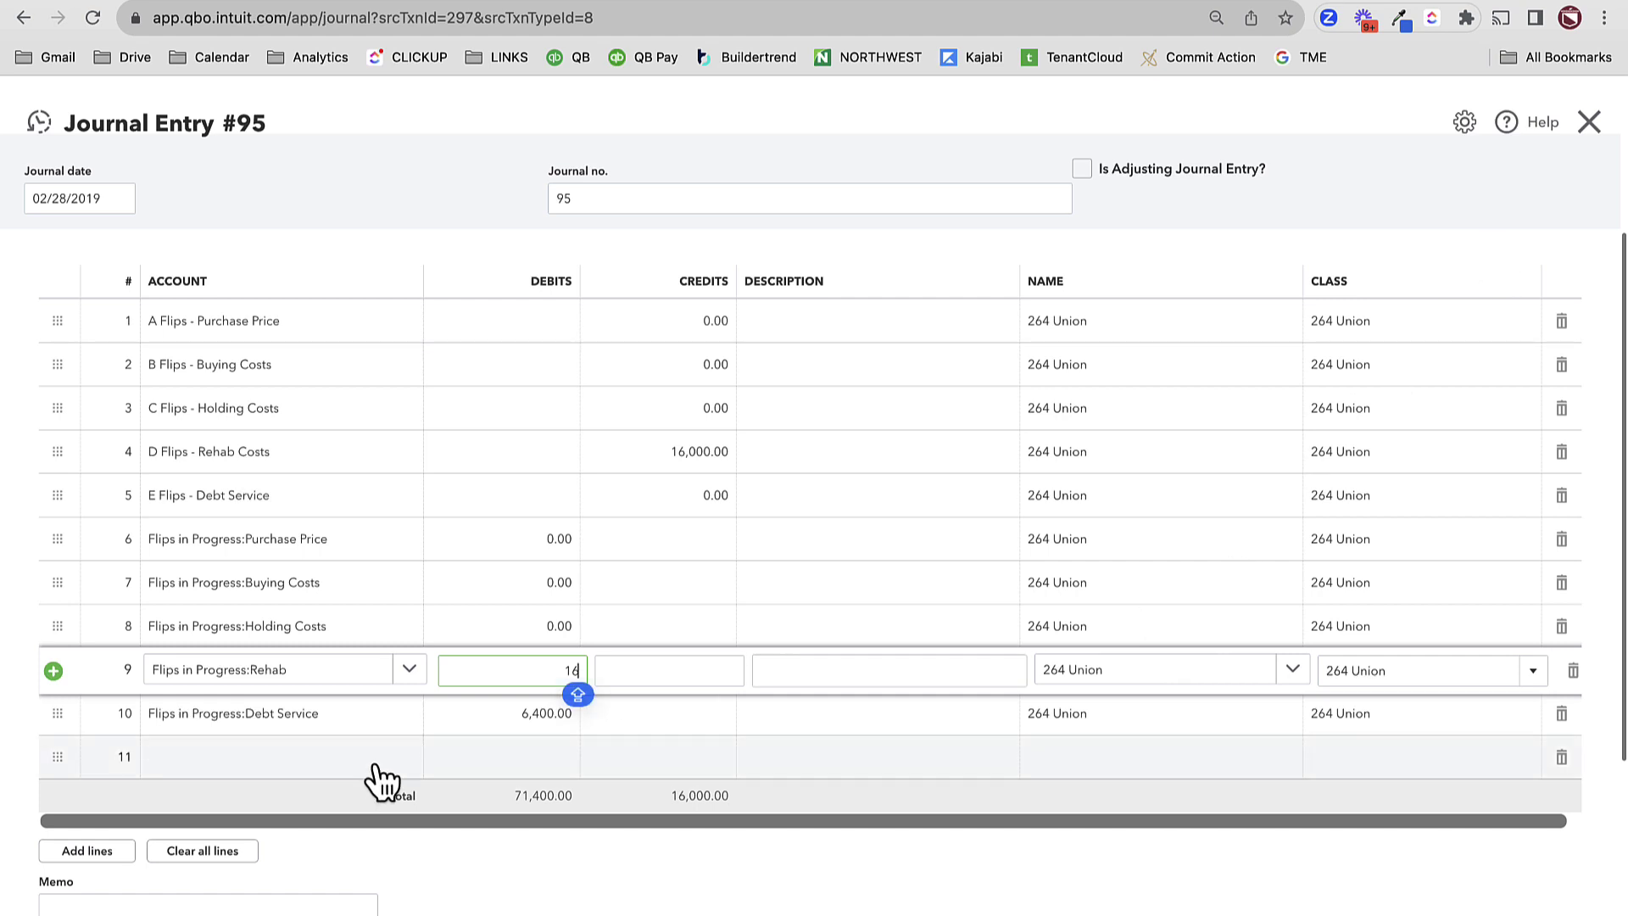
pyautogui.write(',000')
pyautogui.press('Tab')
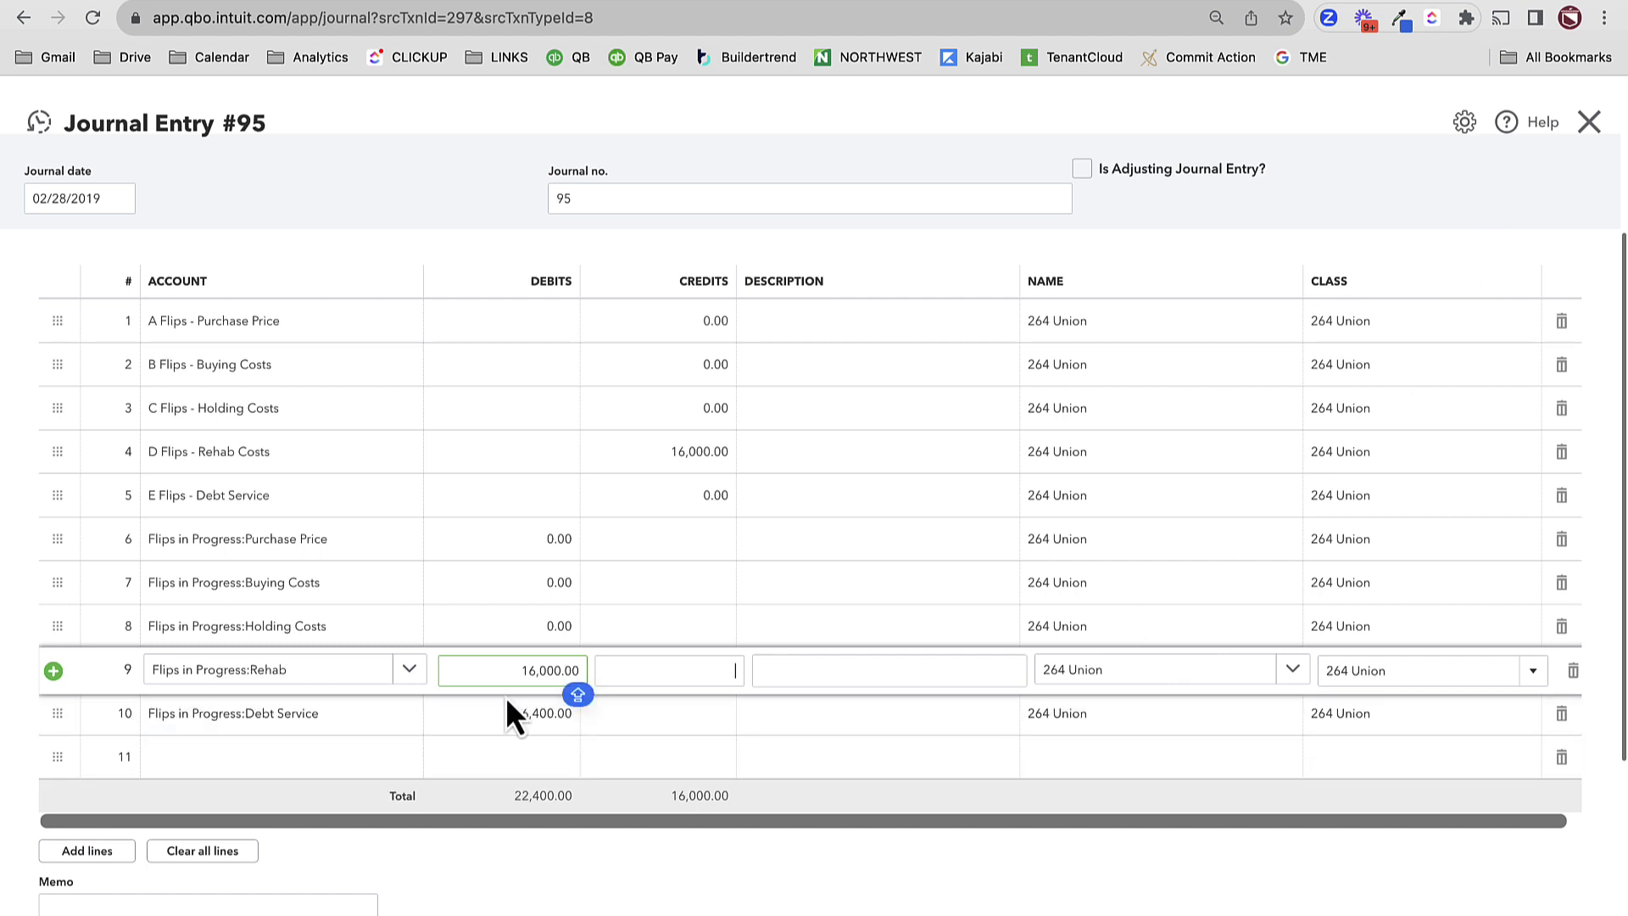
pyautogui.click(470, 716)
pyautogui.write('0')
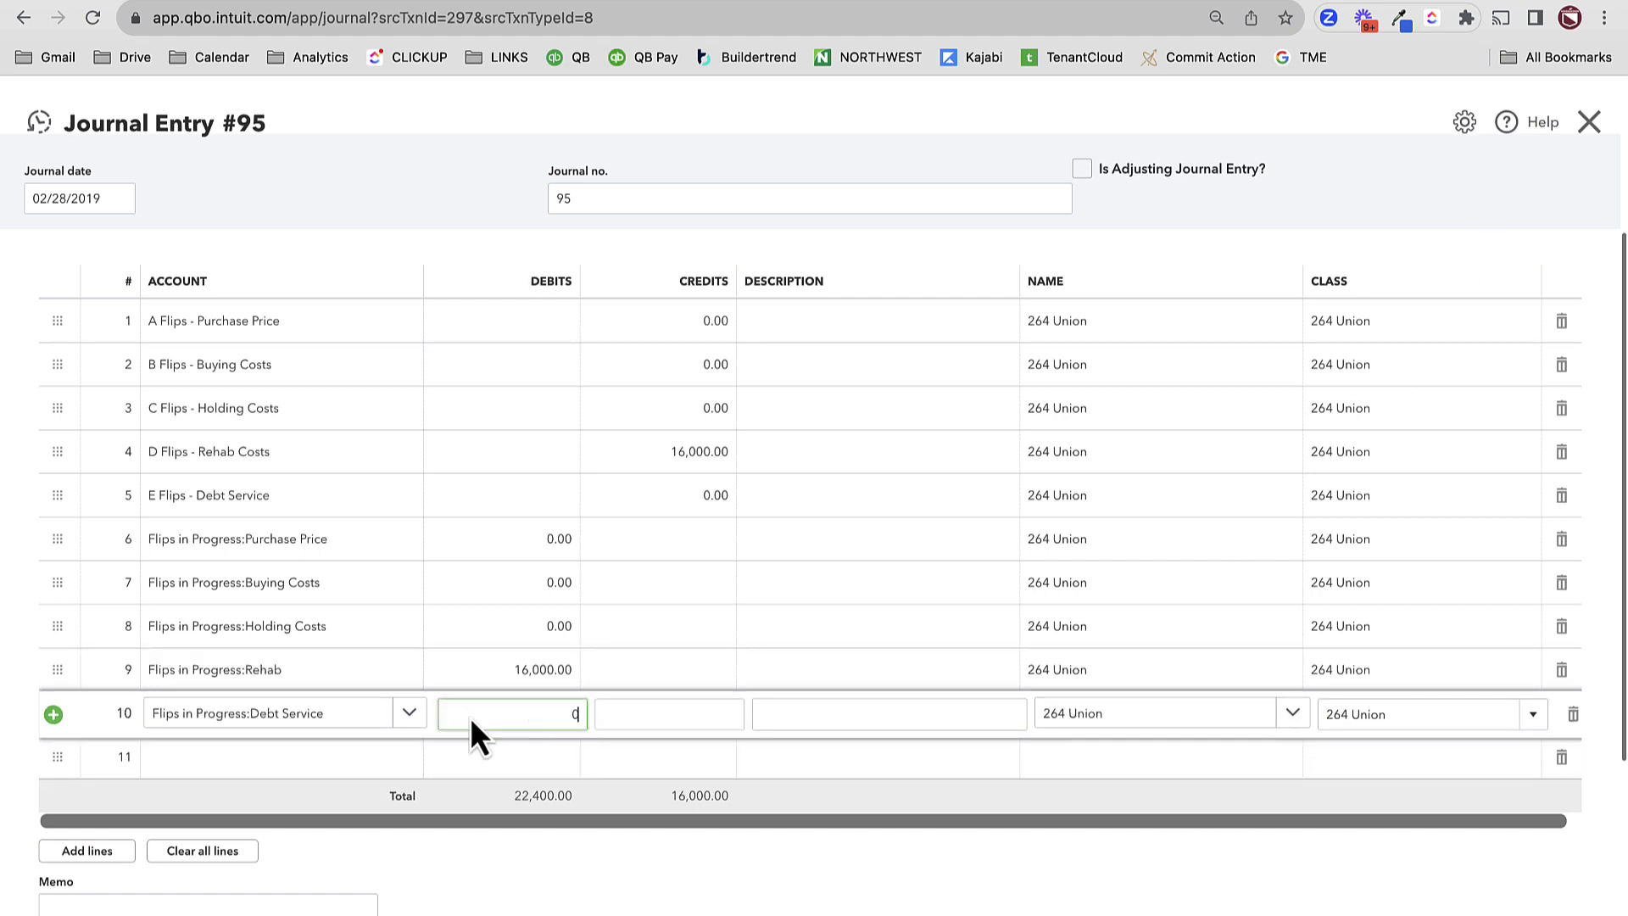
pyautogui.press('Tab')
pyautogui.press('Tab')
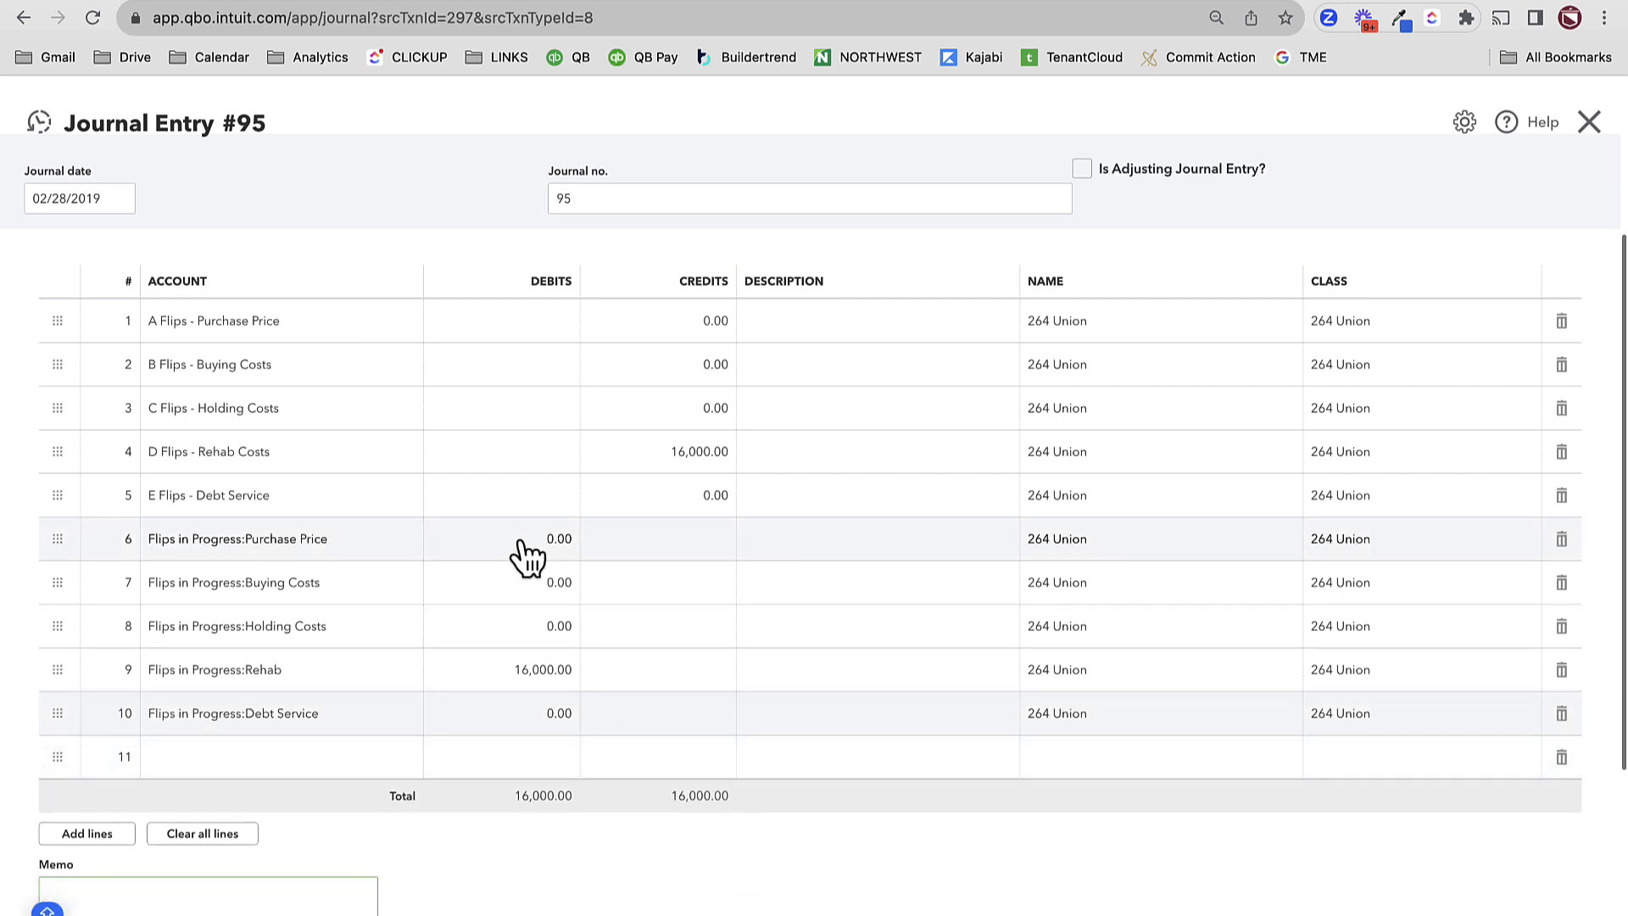
# - Set the row 5 Debt Service credit to 400 and the row 10 Debt Service debit to 400
pyautogui.click(711, 499)
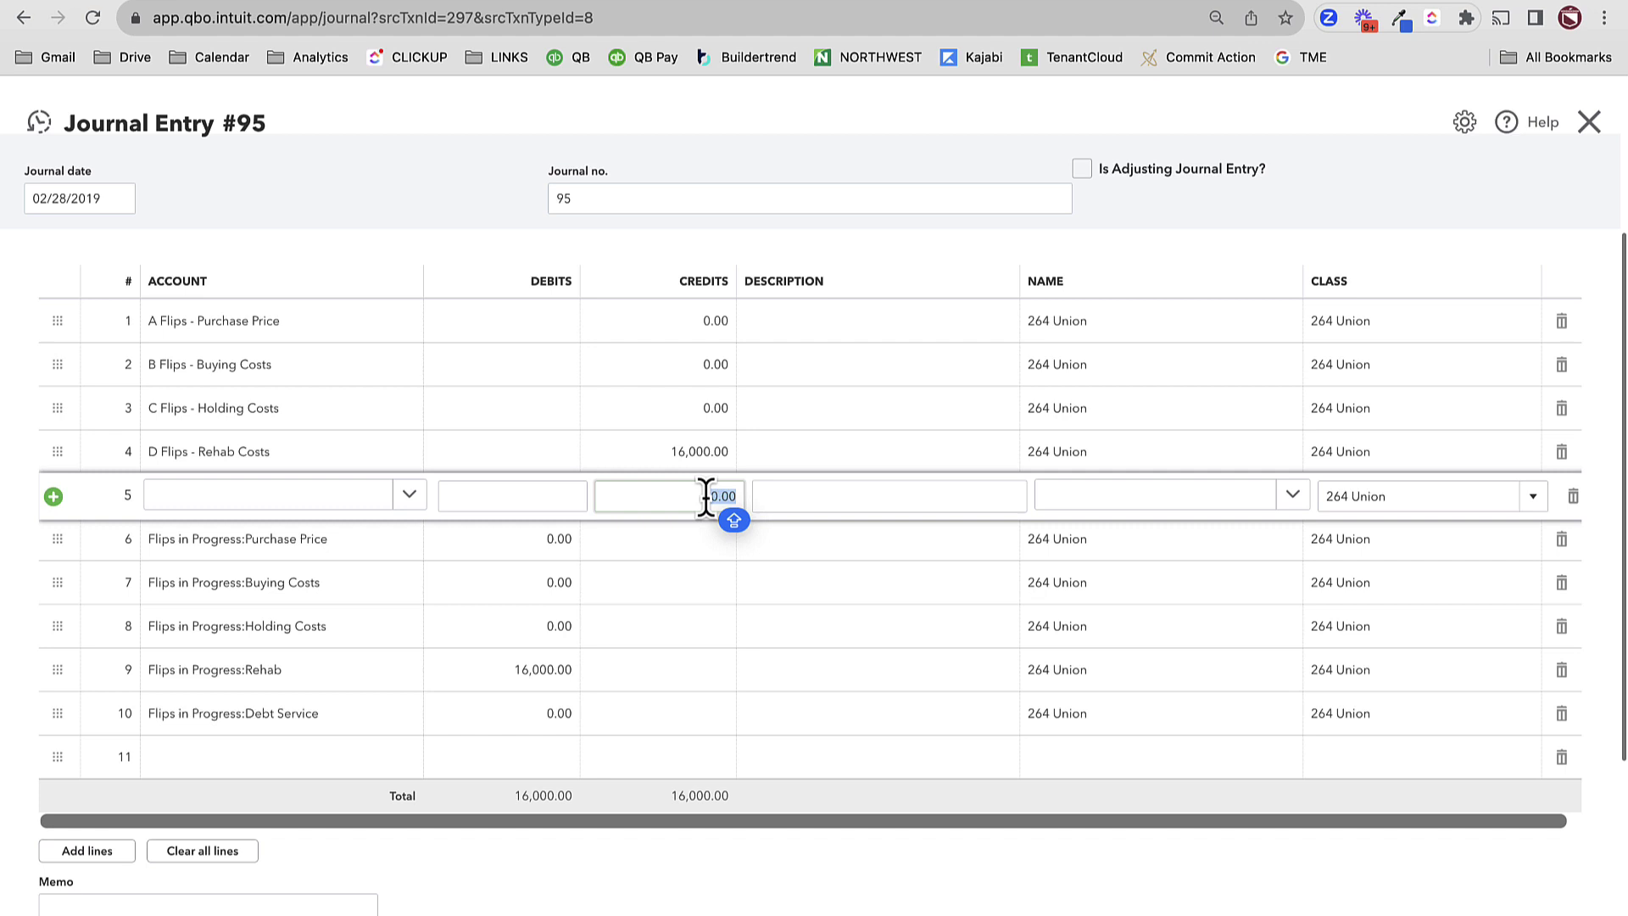
pyautogui.write('400')
pyautogui.press('Tab')
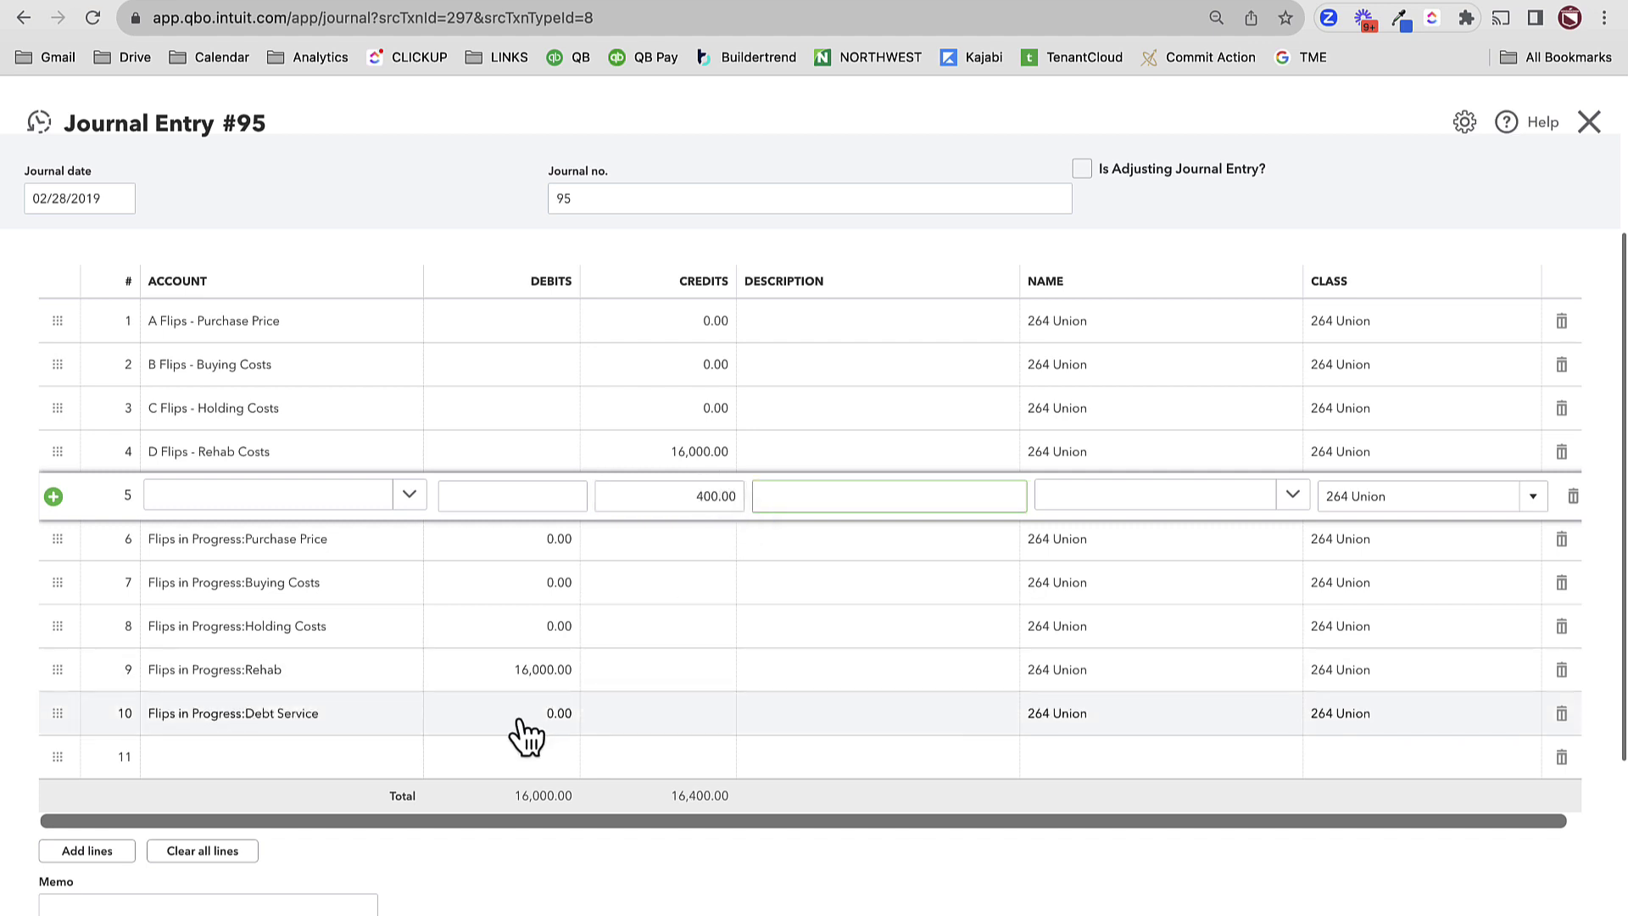
pyautogui.click(526, 716)
pyautogui.write('40')
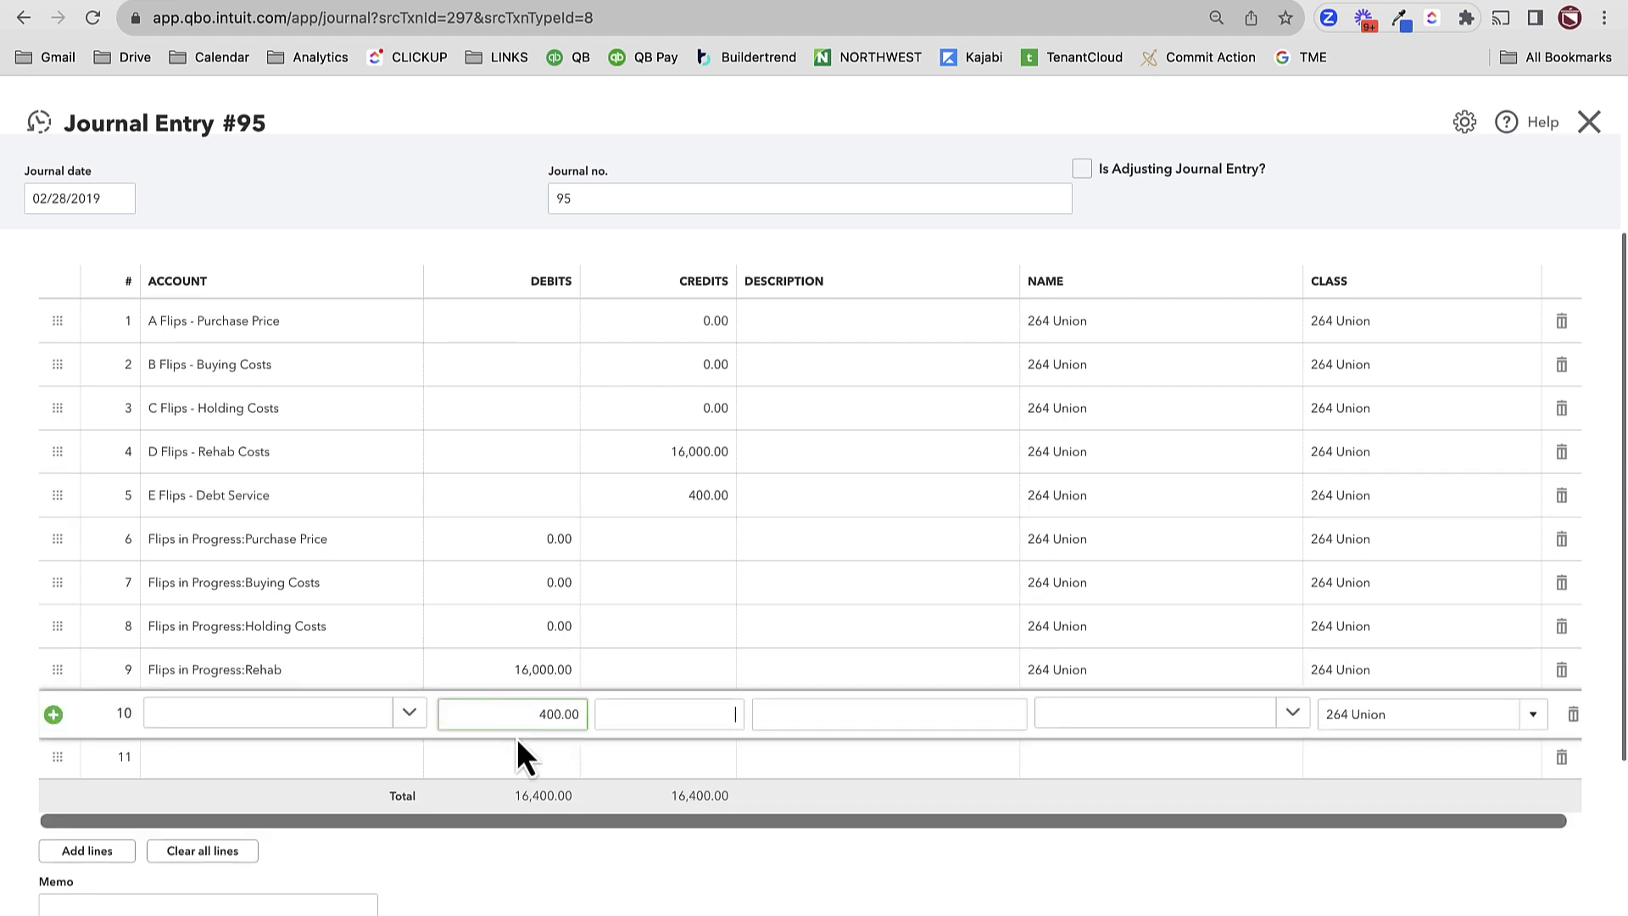
# - Save journal entry #95, then drill from the 400.00 net income into the -400.00 E Flips - Debt Service transactions
pyautogui.click(598, 835)
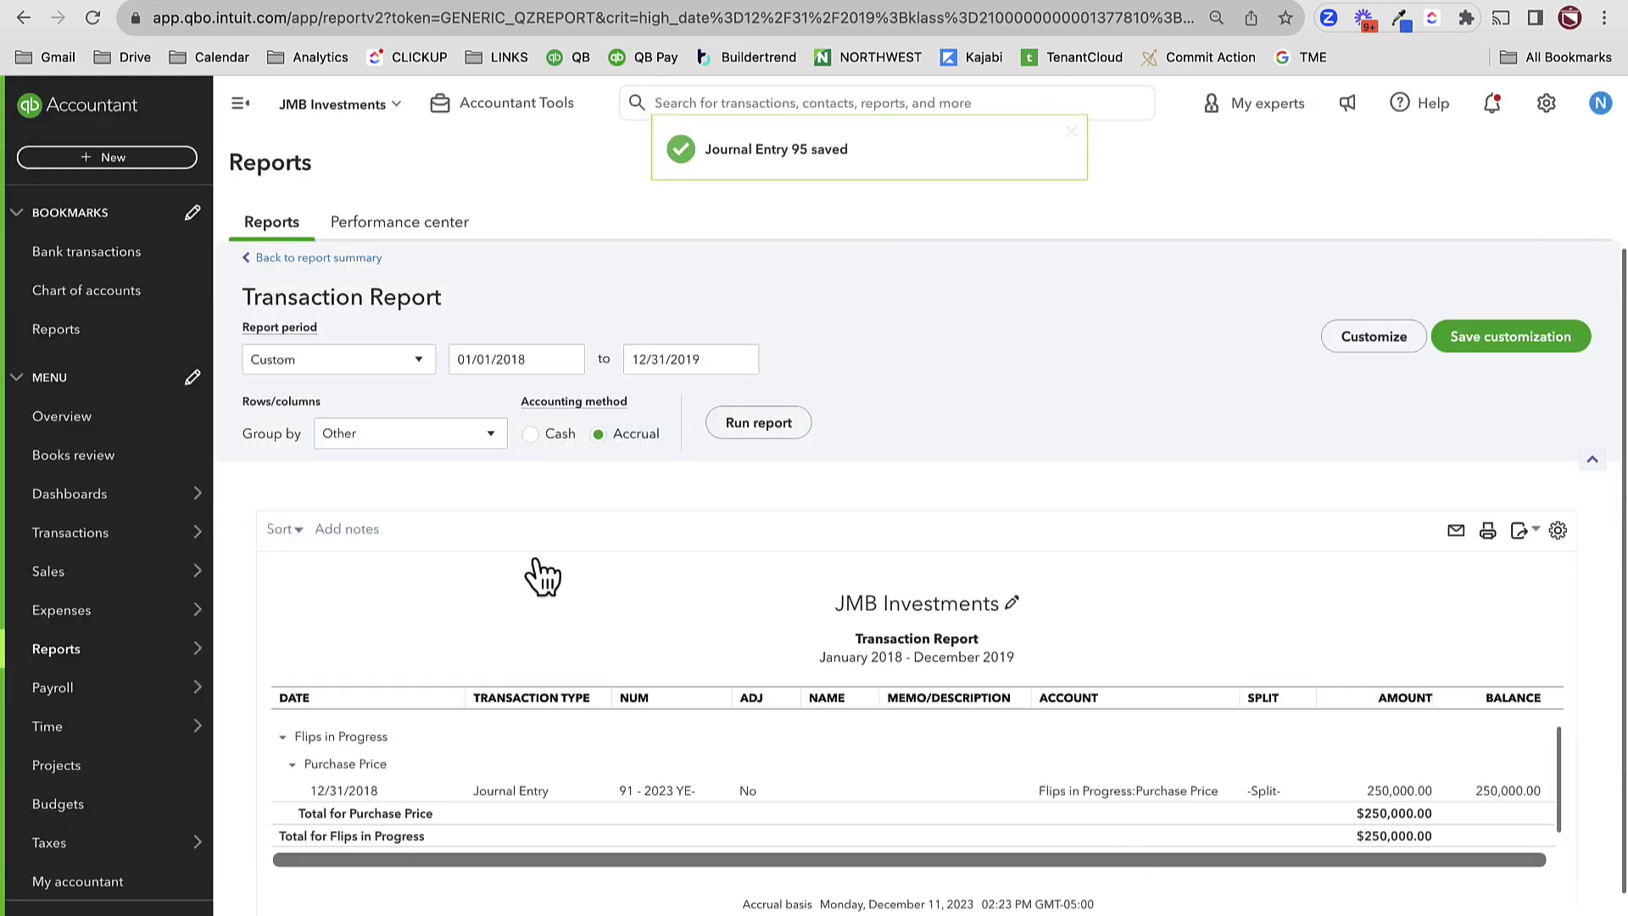
pyautogui.click(331, 265)
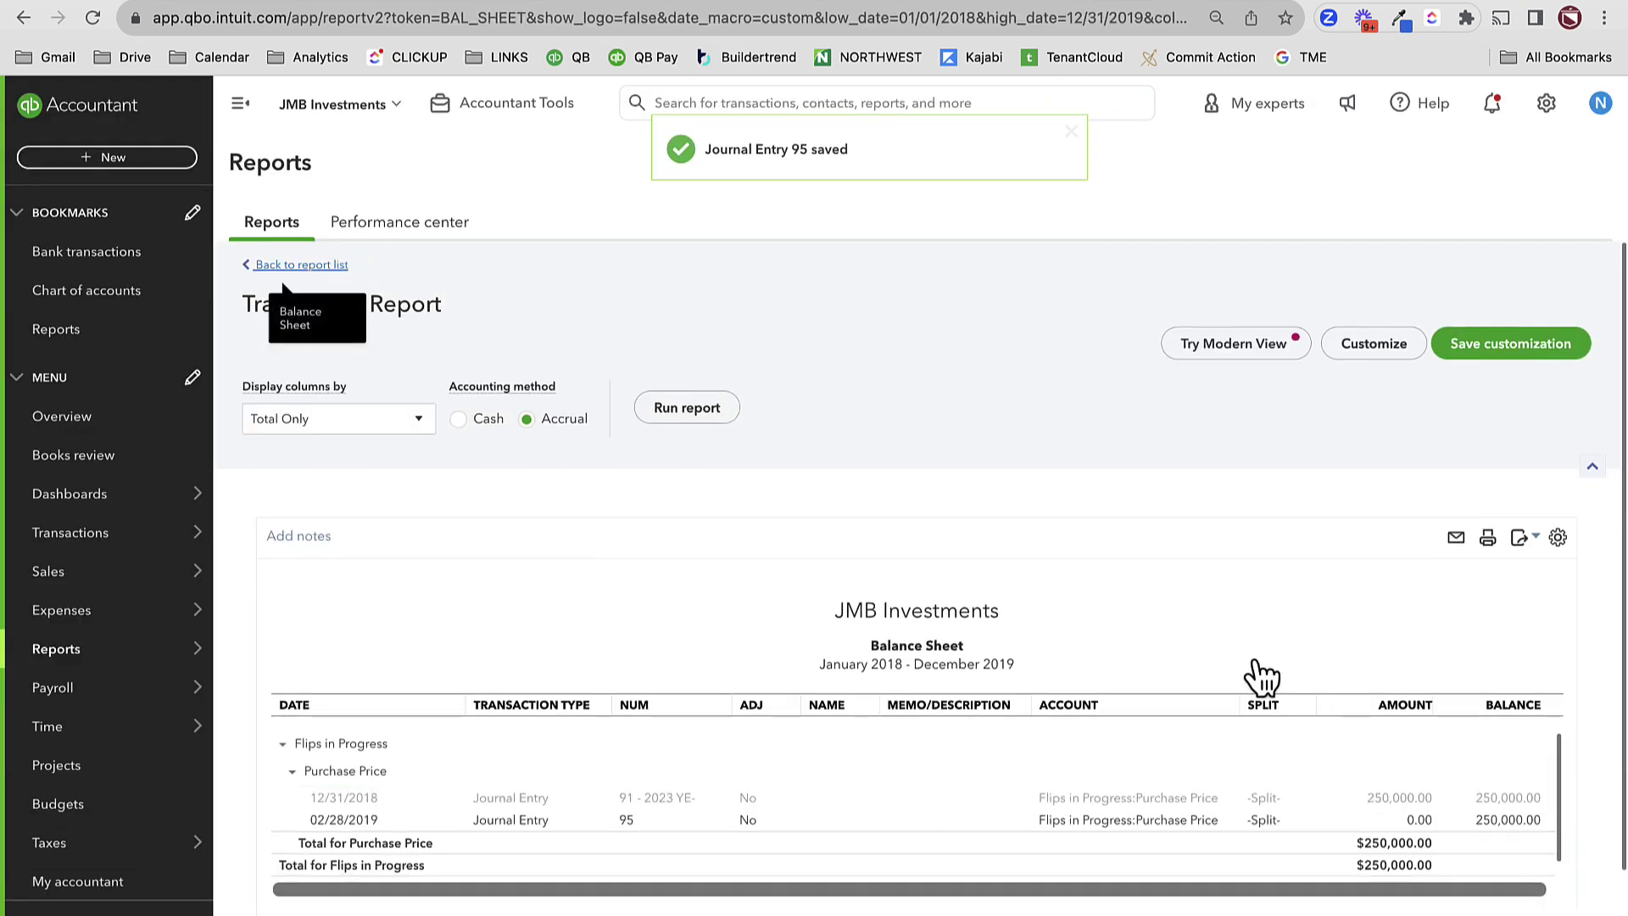
pyautogui.scroll(-3, 1253, 674)
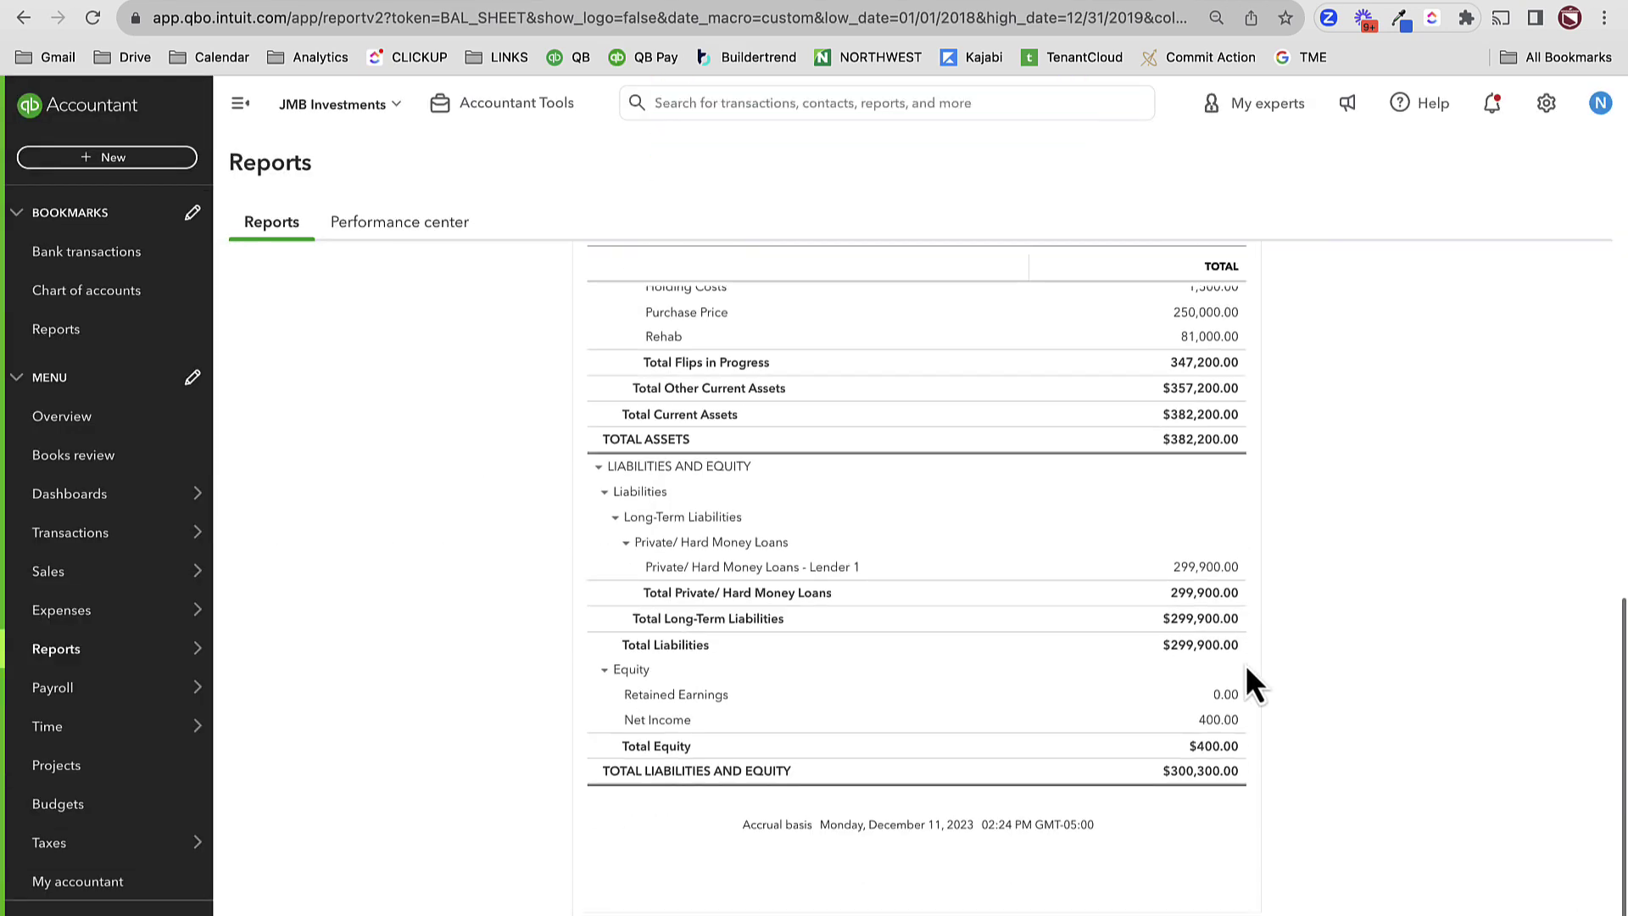
pyautogui.click(1218, 721)
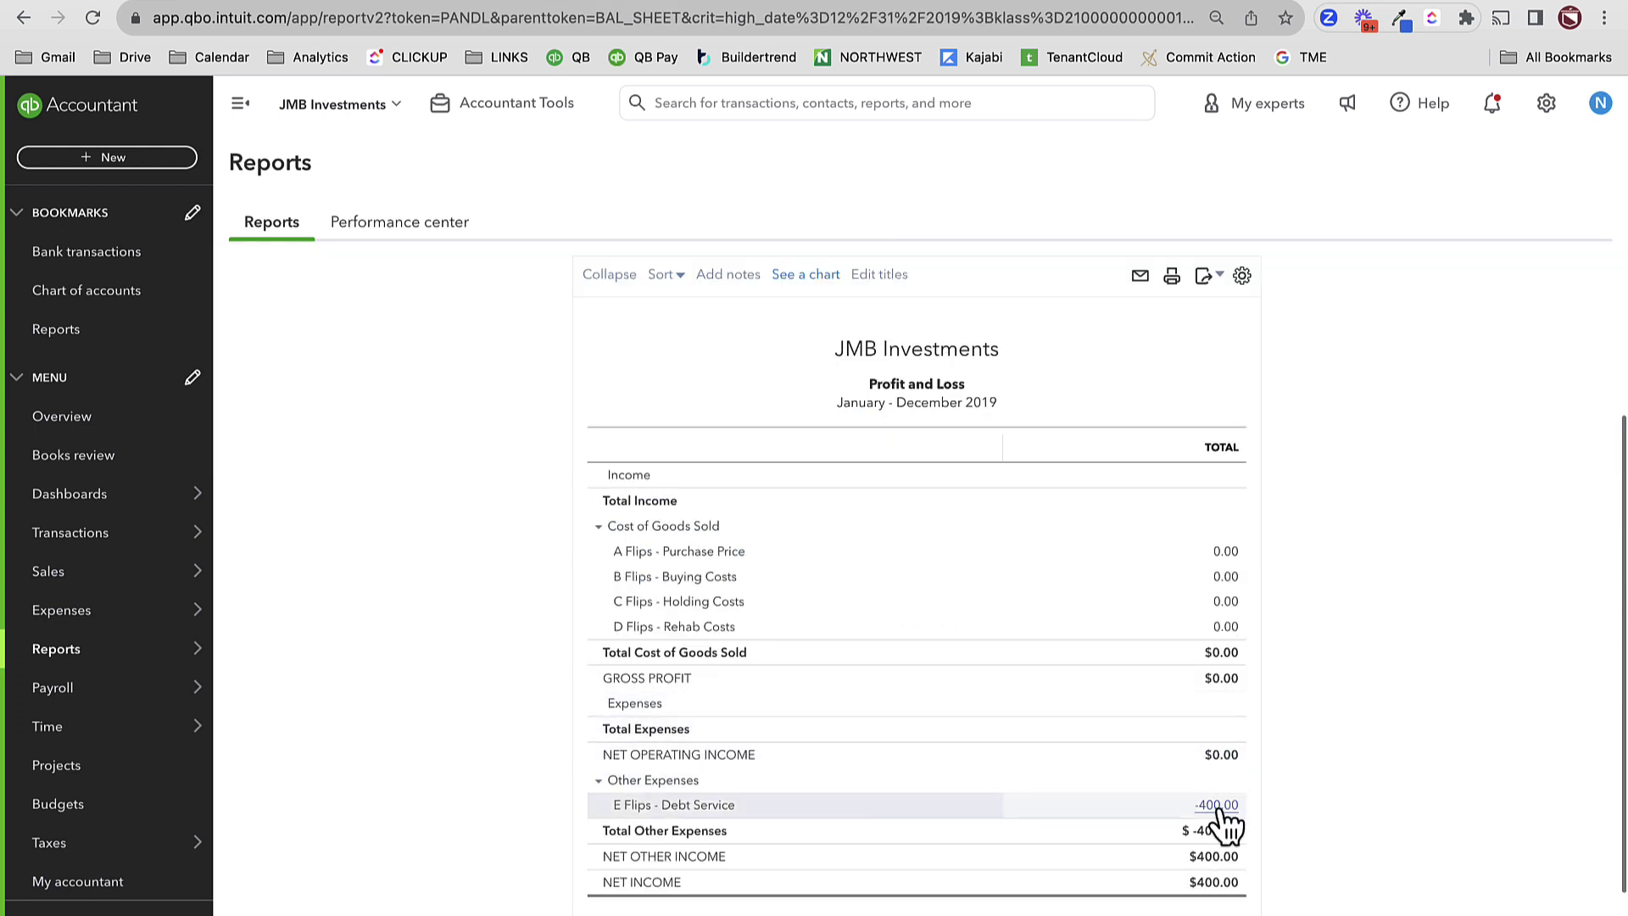
pyautogui.click(1217, 805)
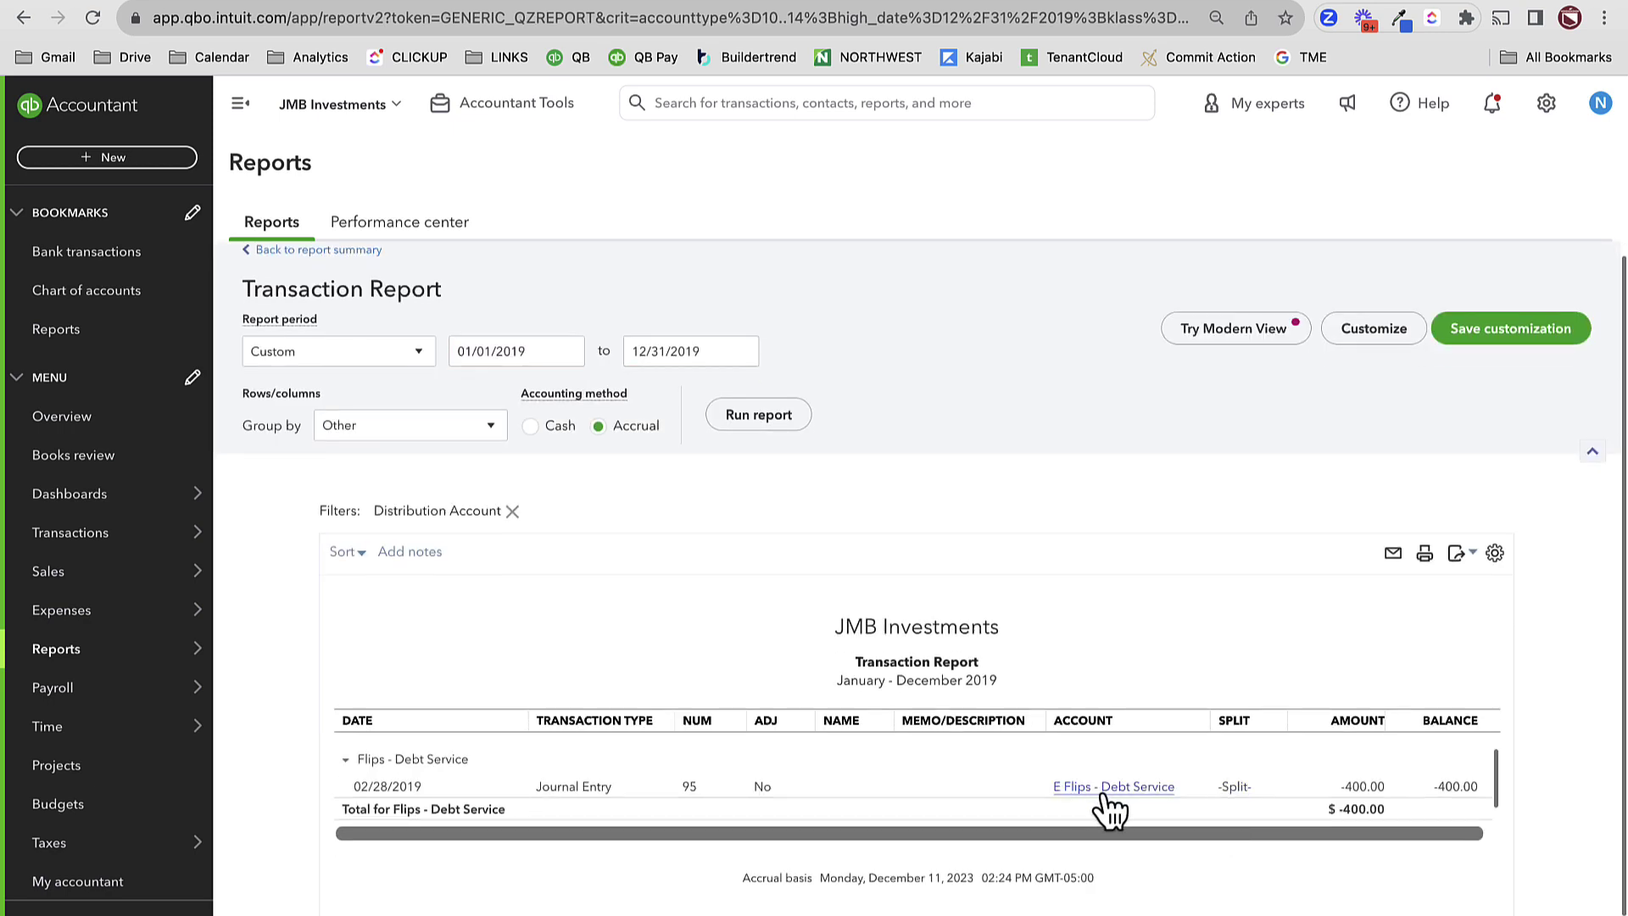
# - Return to the Profit and Loss summary and review it
pyautogui.click(280, 265)
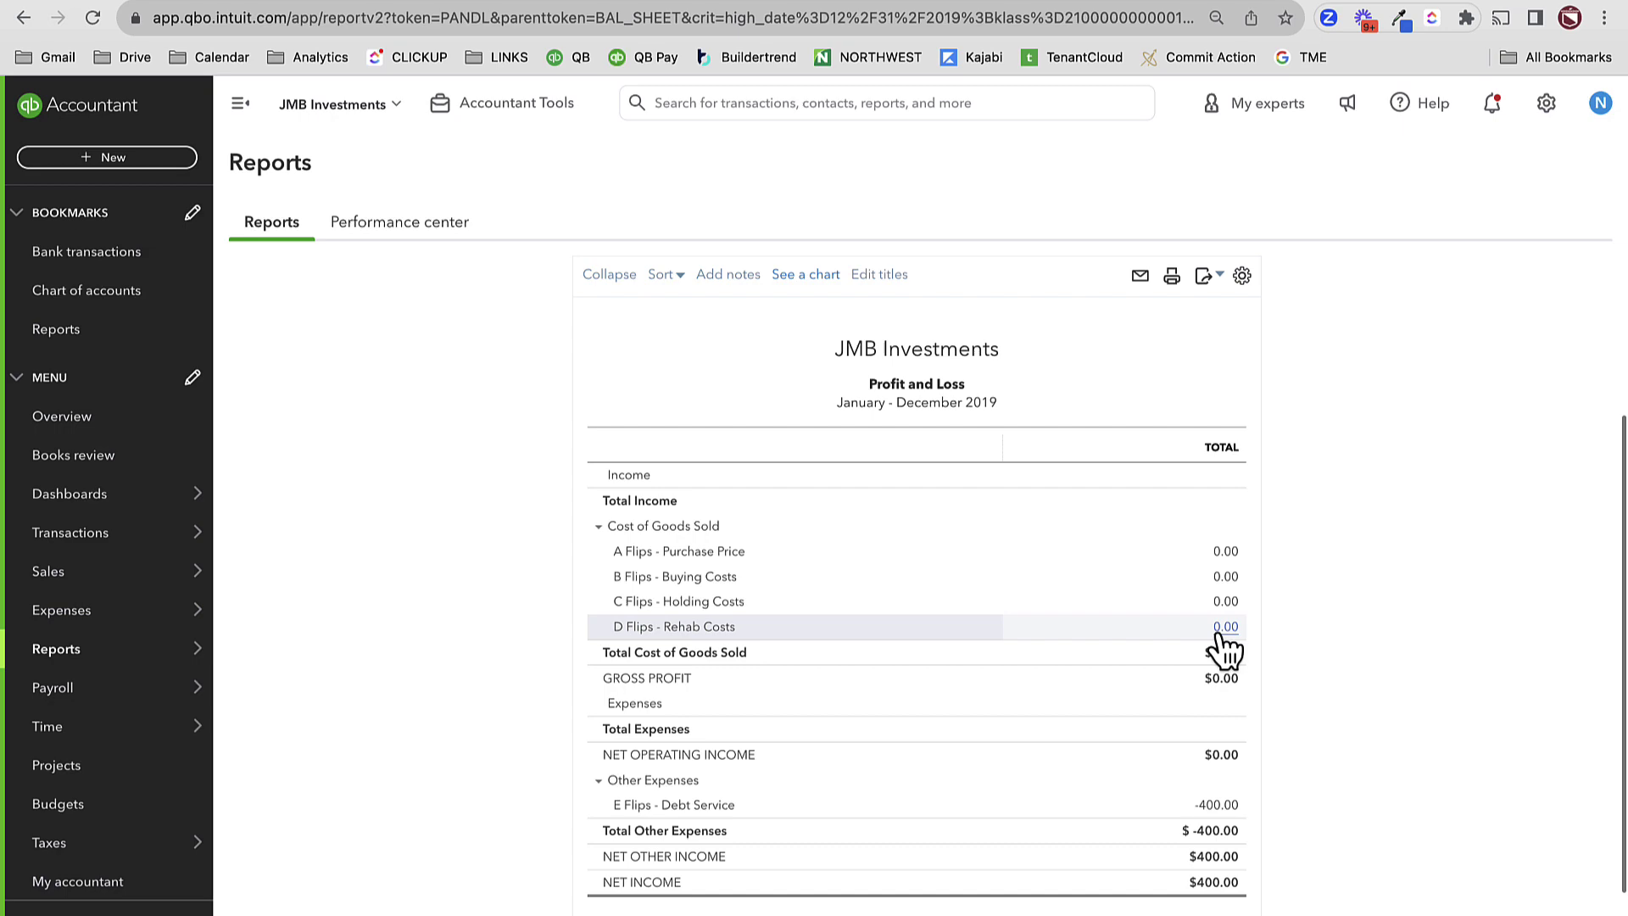
pyautogui.scroll(3, 1083, 665)
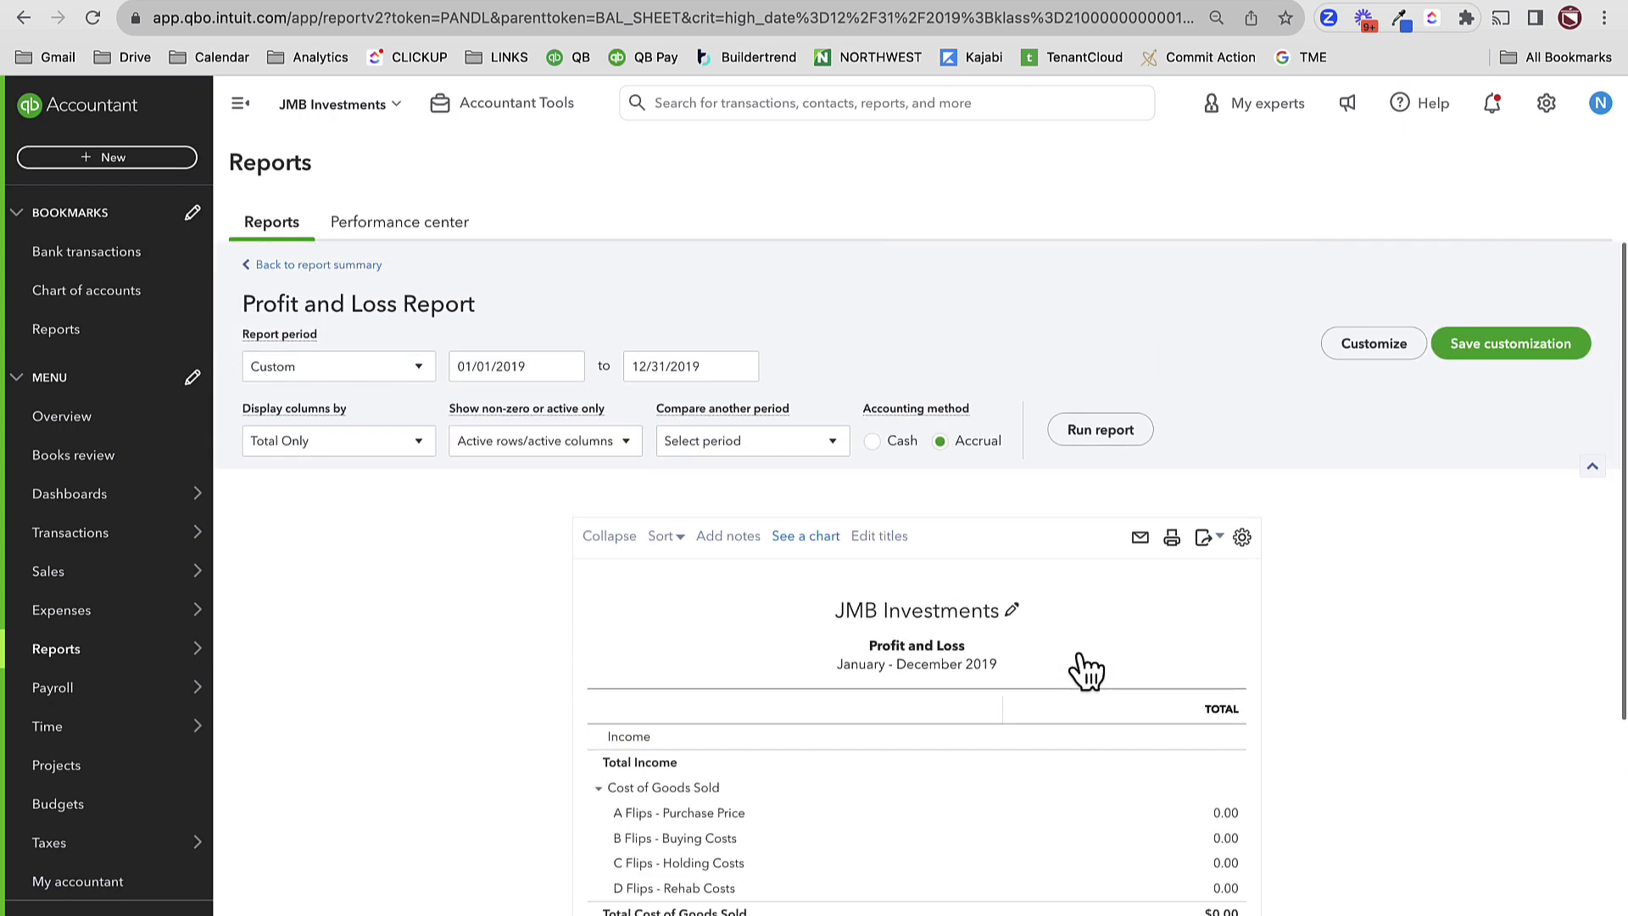
pyautogui.scroll(-4, 1107, 756)
pyautogui.scroll(4, 1106, 753)
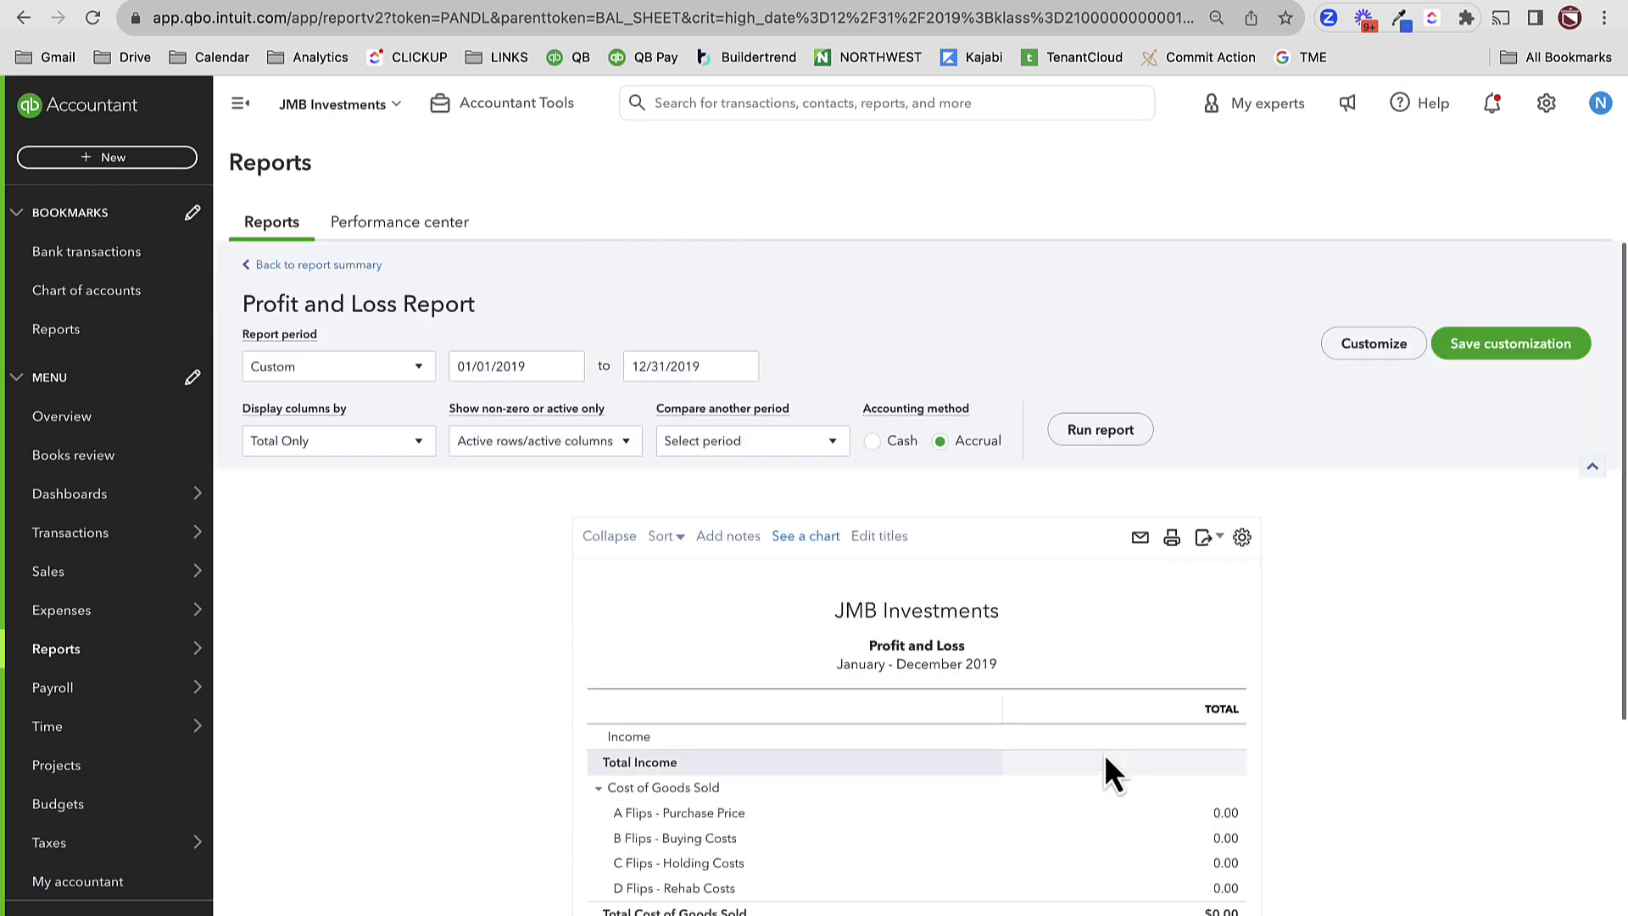
pyautogui.hscroll(-5, 1102, 754)
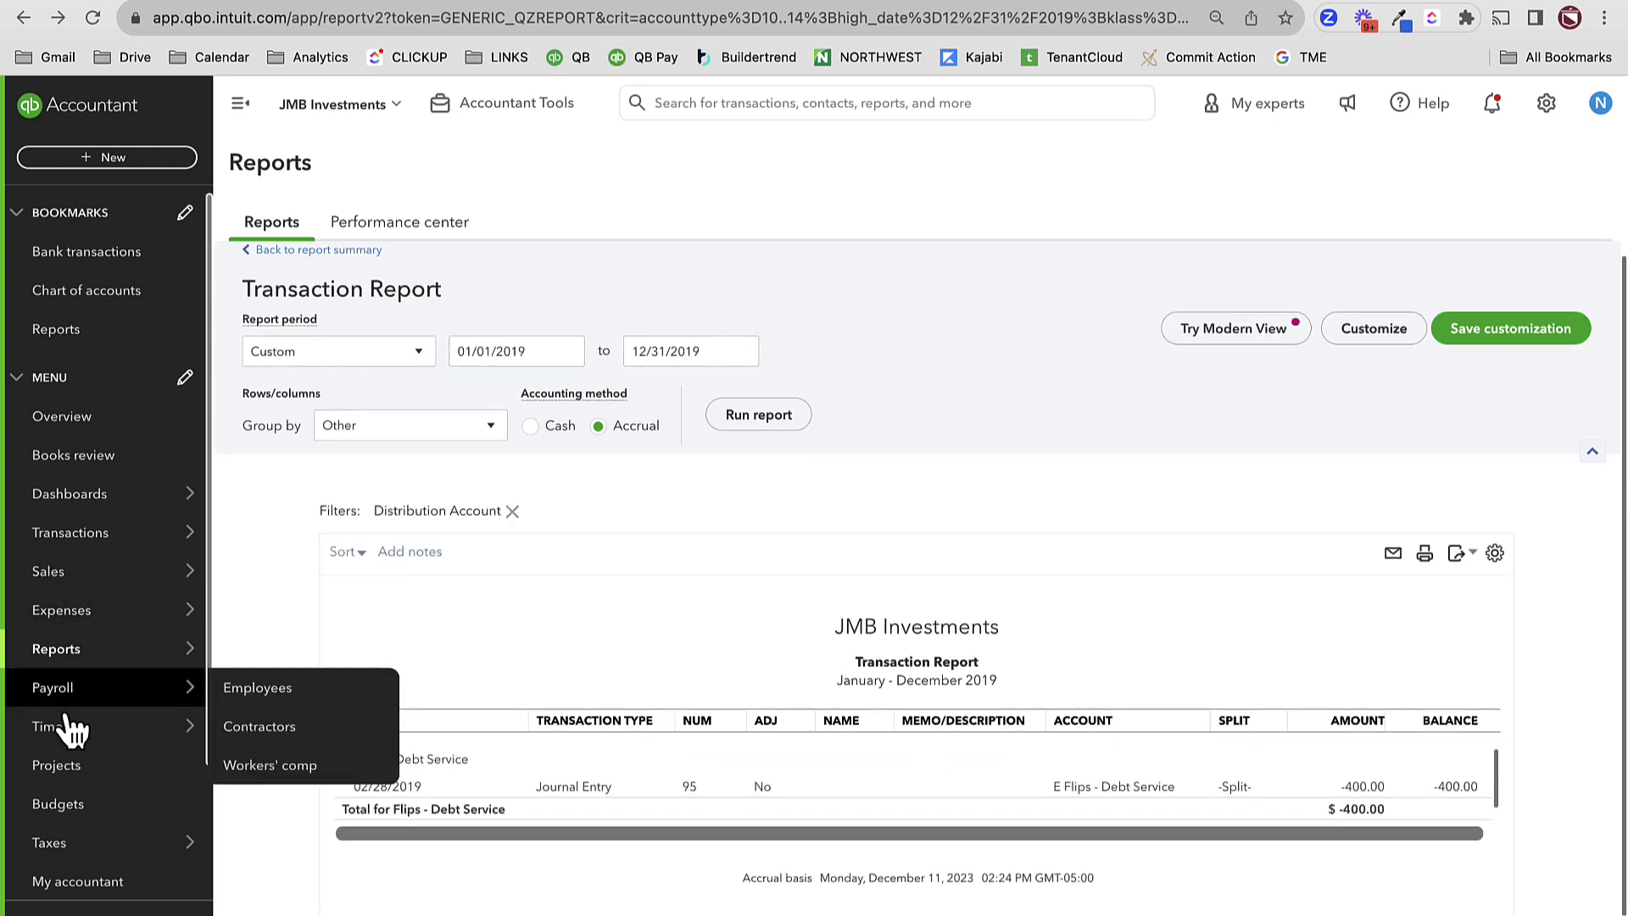
pyautogui.click(73, 768)
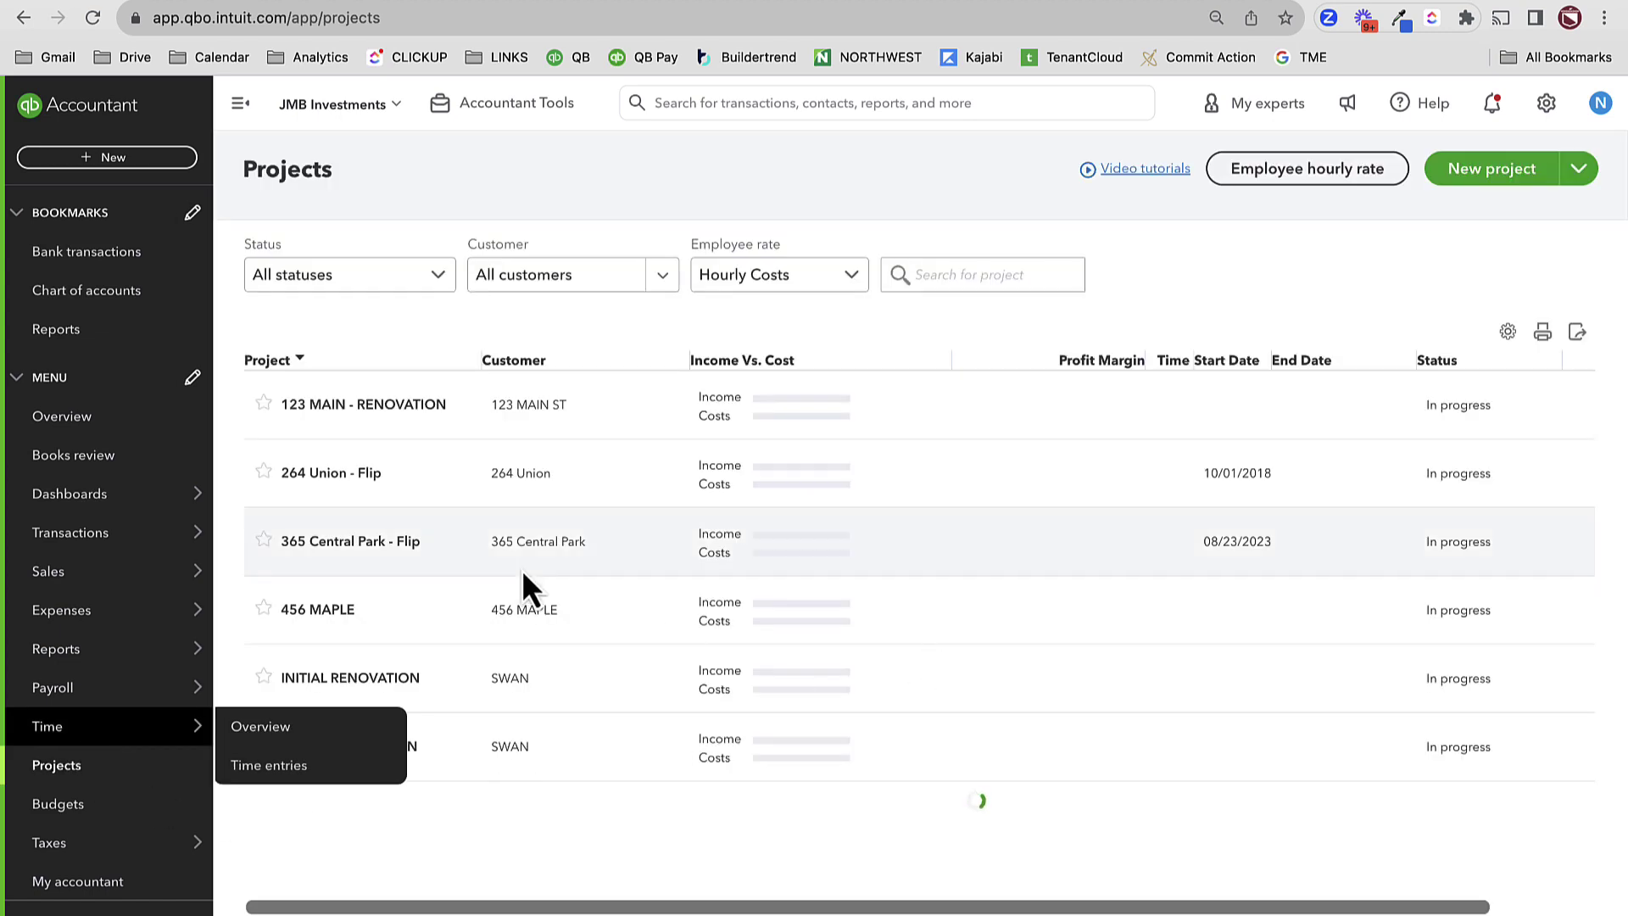
pyautogui.click(313, 475)
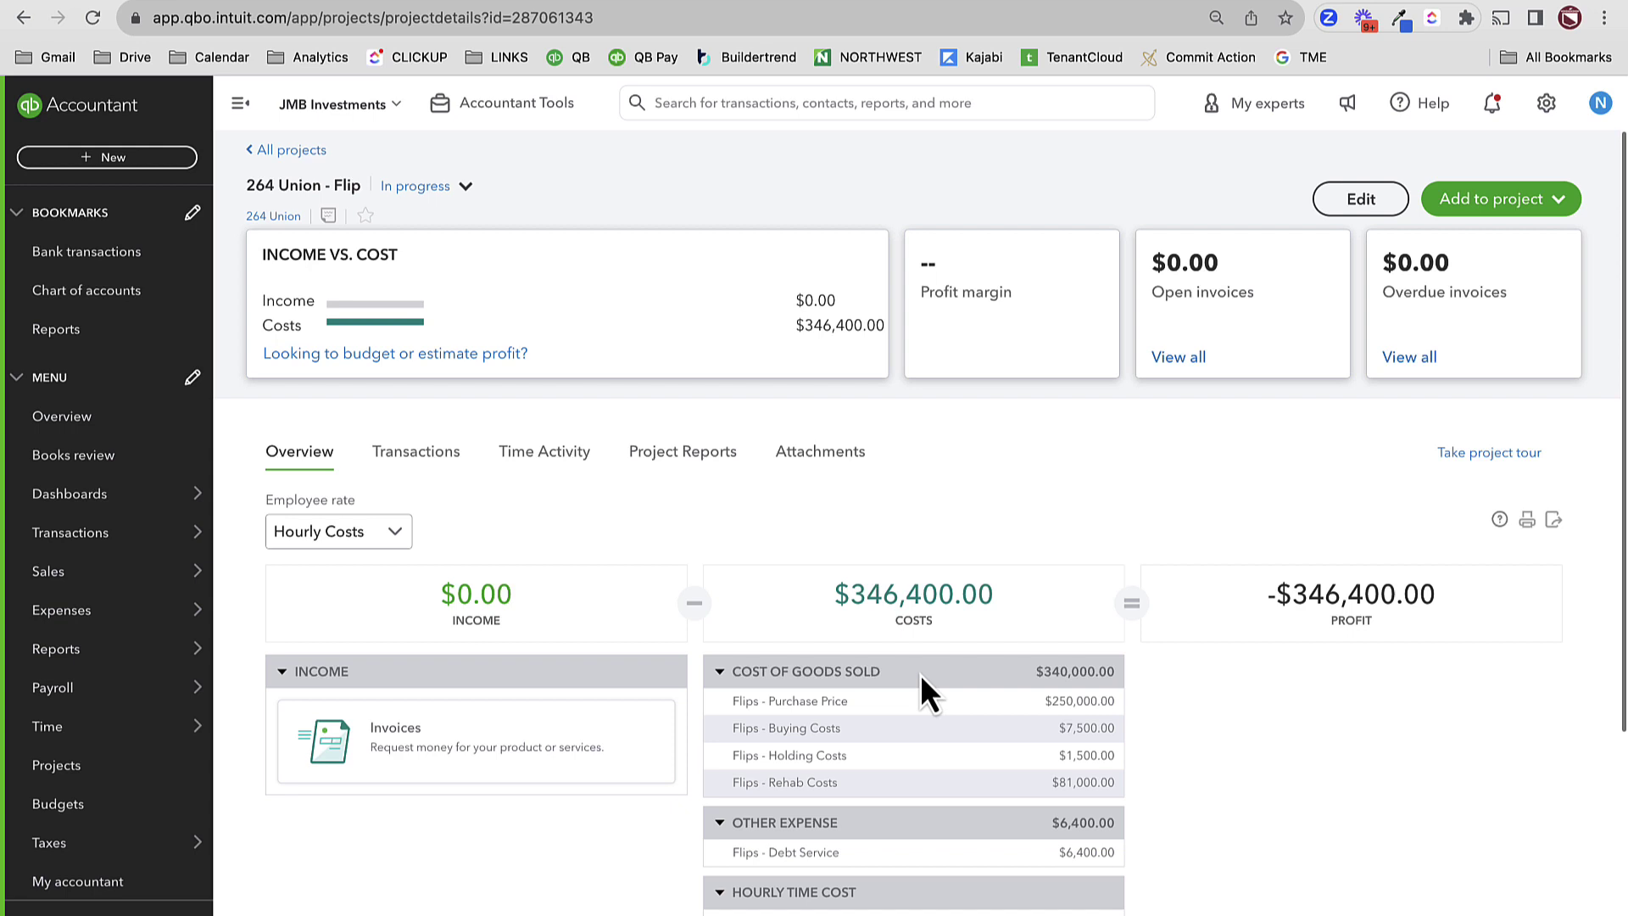
pyautogui.click(812, 852)
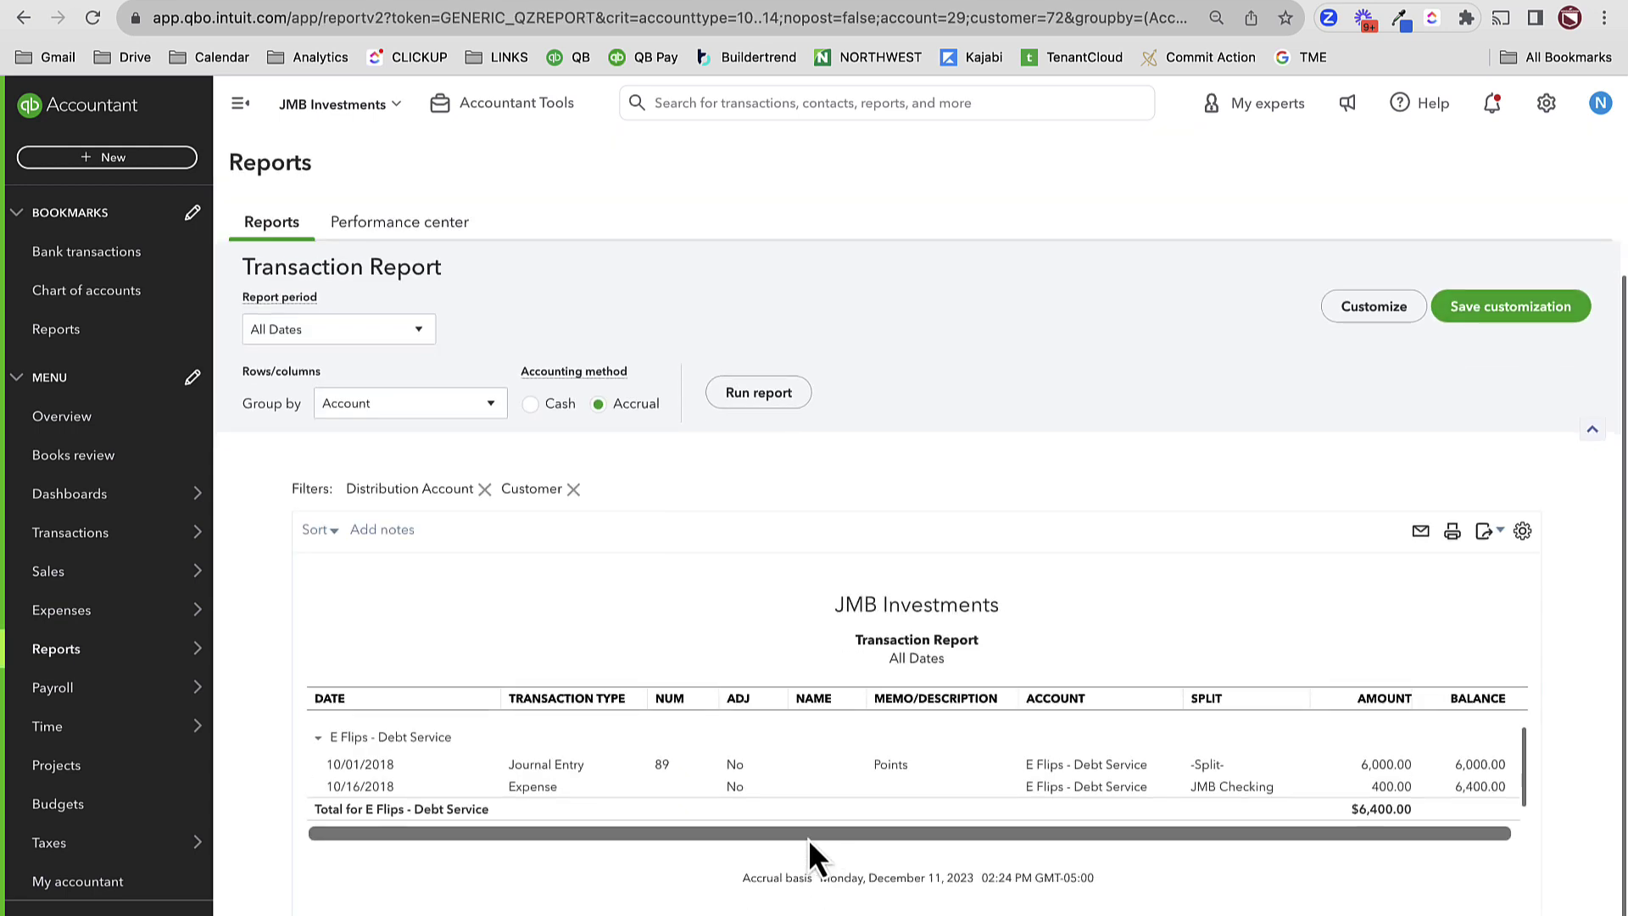
pyautogui.moveTo(136, 661)
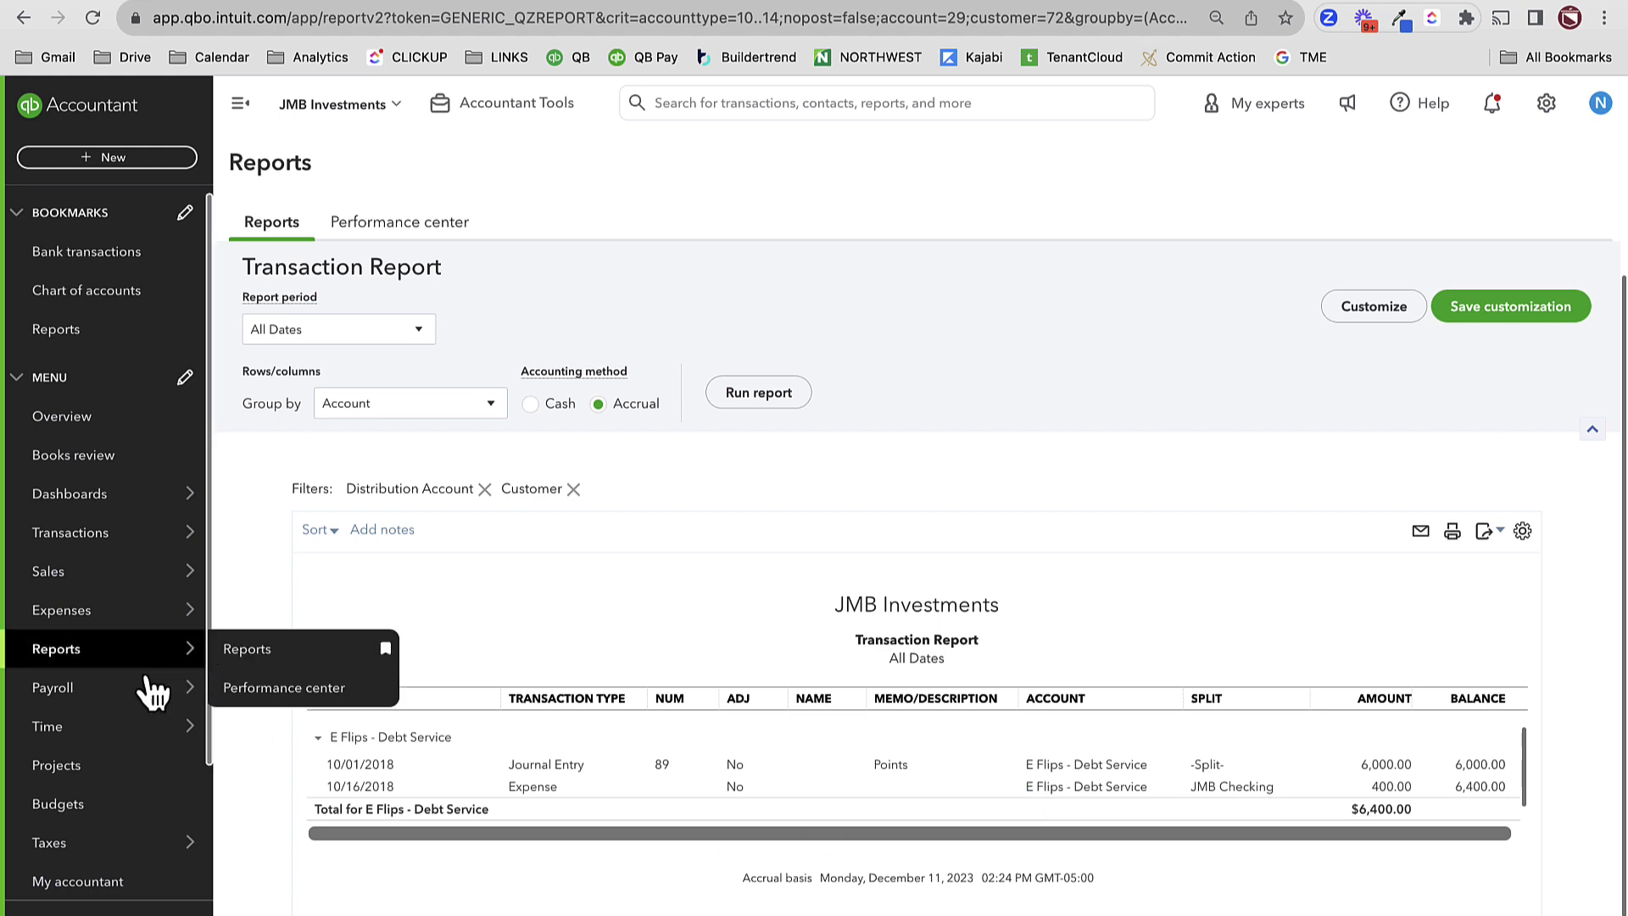
pyautogui.click(1546, 103)
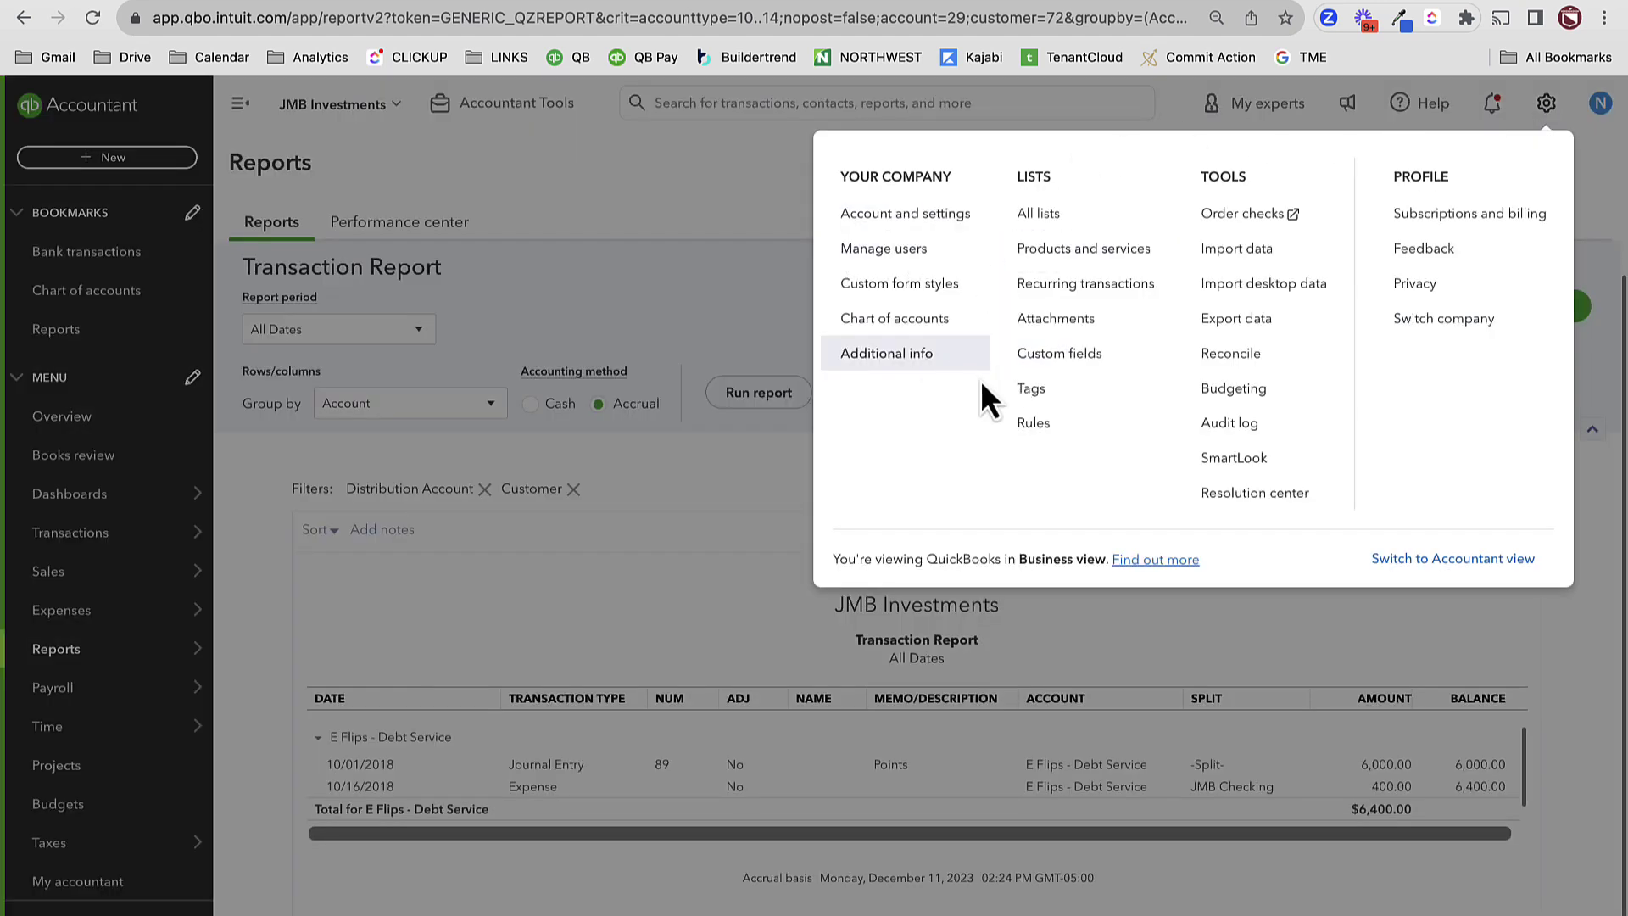
# - Open the recorded $400.00 expense from the Audit Log
pyautogui.click(938, 437)
pyautogui.click(1546, 104)
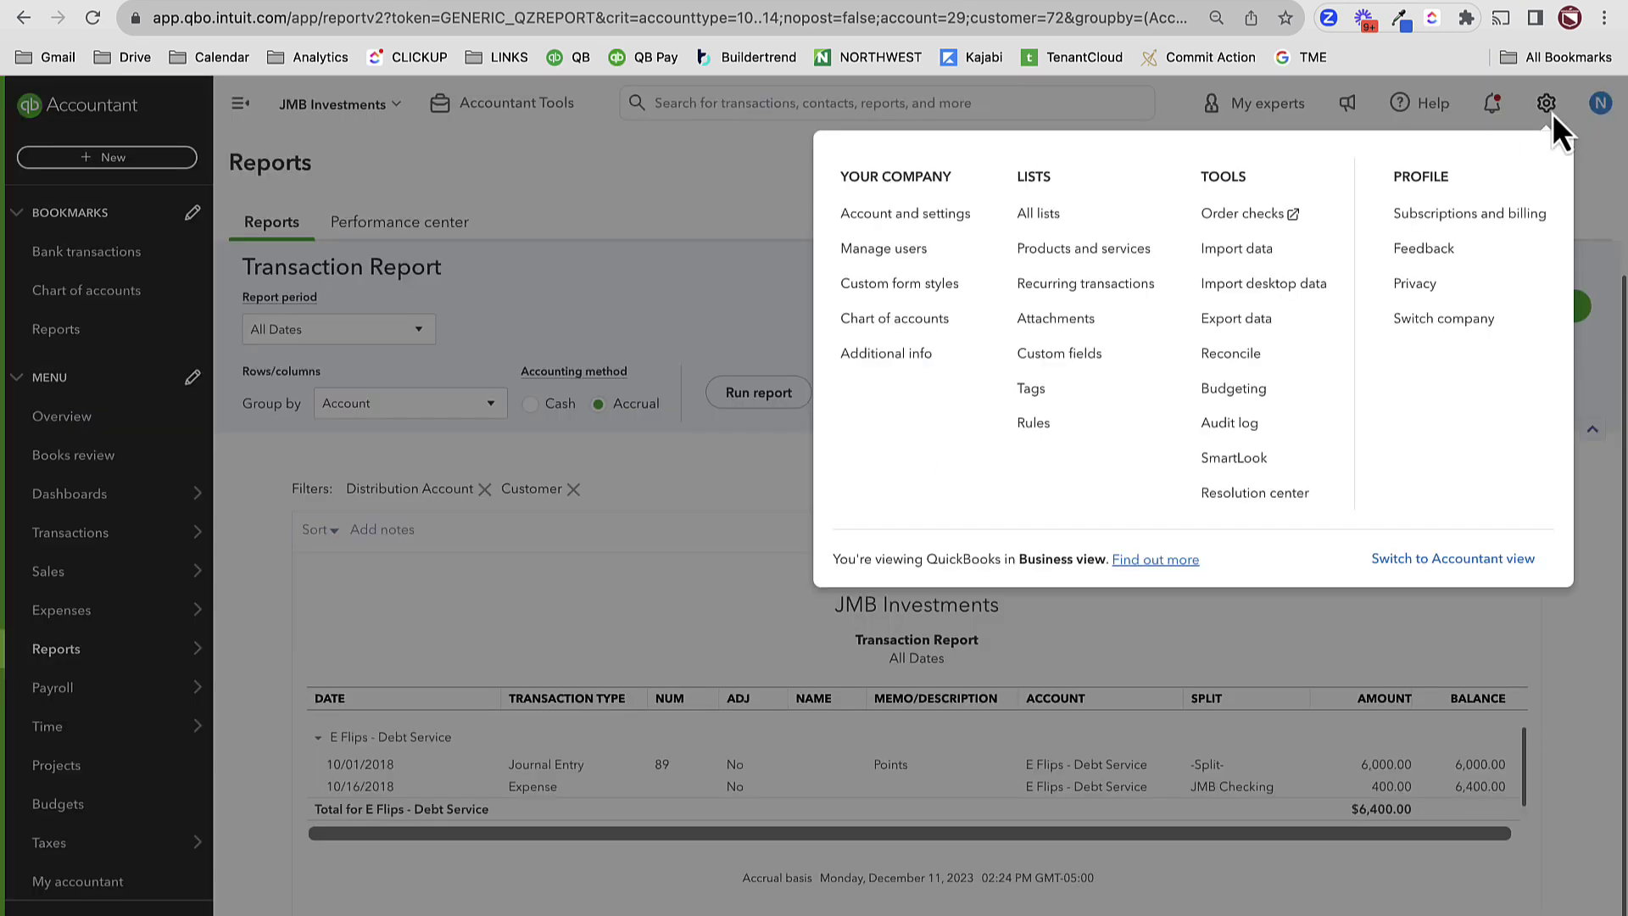
pyautogui.click(1266, 425)
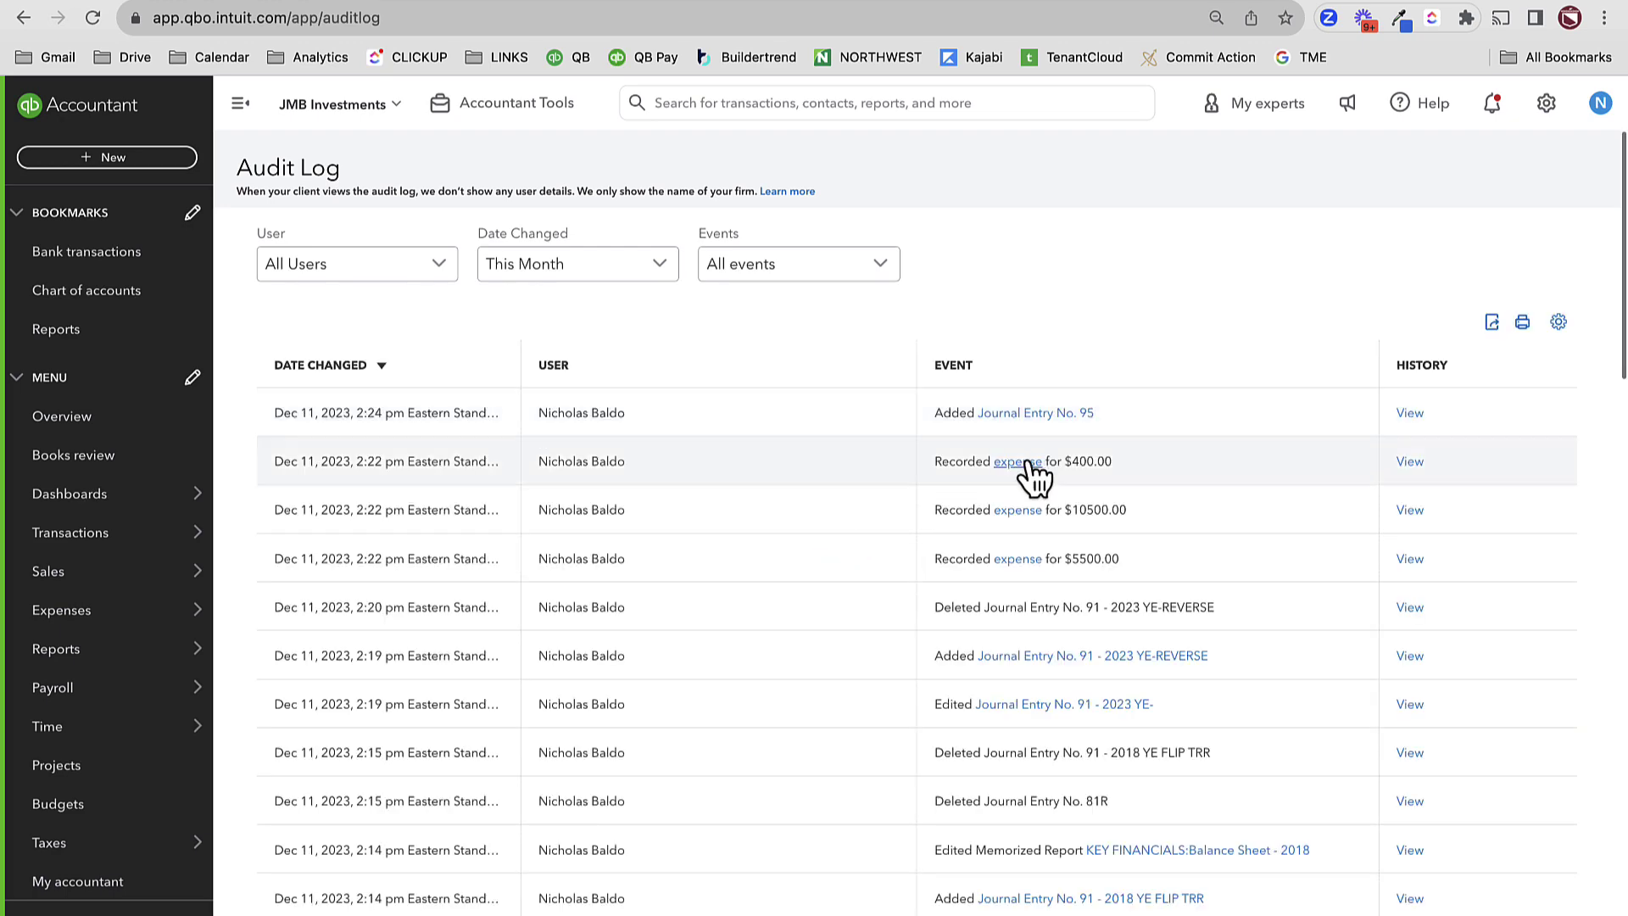
pyautogui.click(1020, 462)
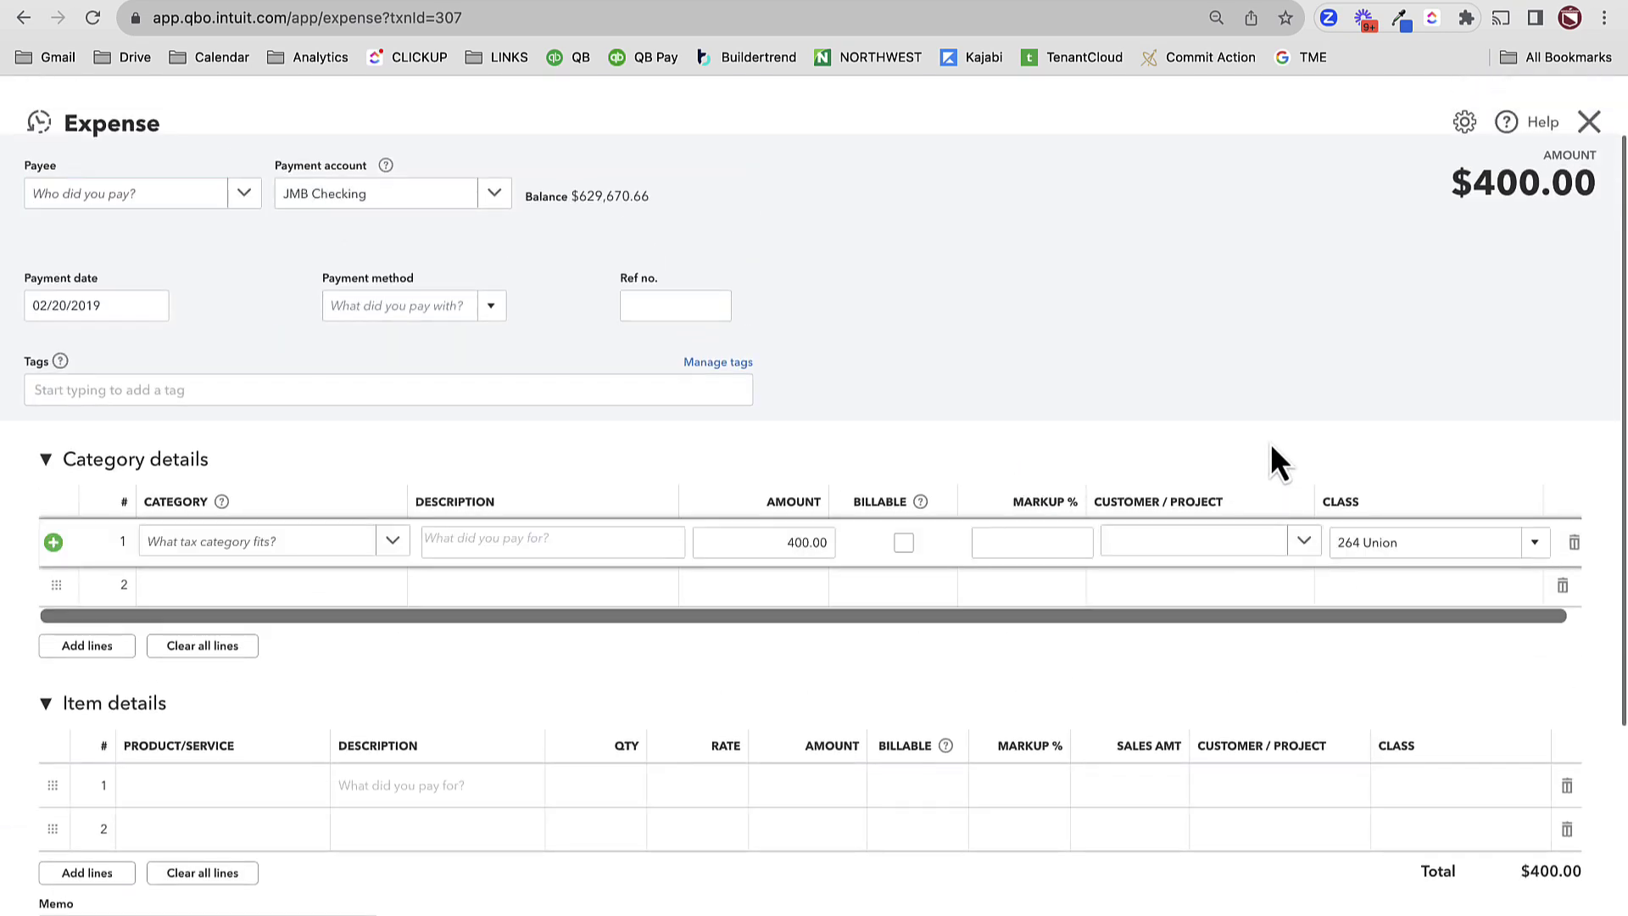
# - Change the expense's category to E Flips - Debt Service
pyautogui.click(1268, 459)
pyautogui.click(87, 464)
pyautogui.click(280, 544)
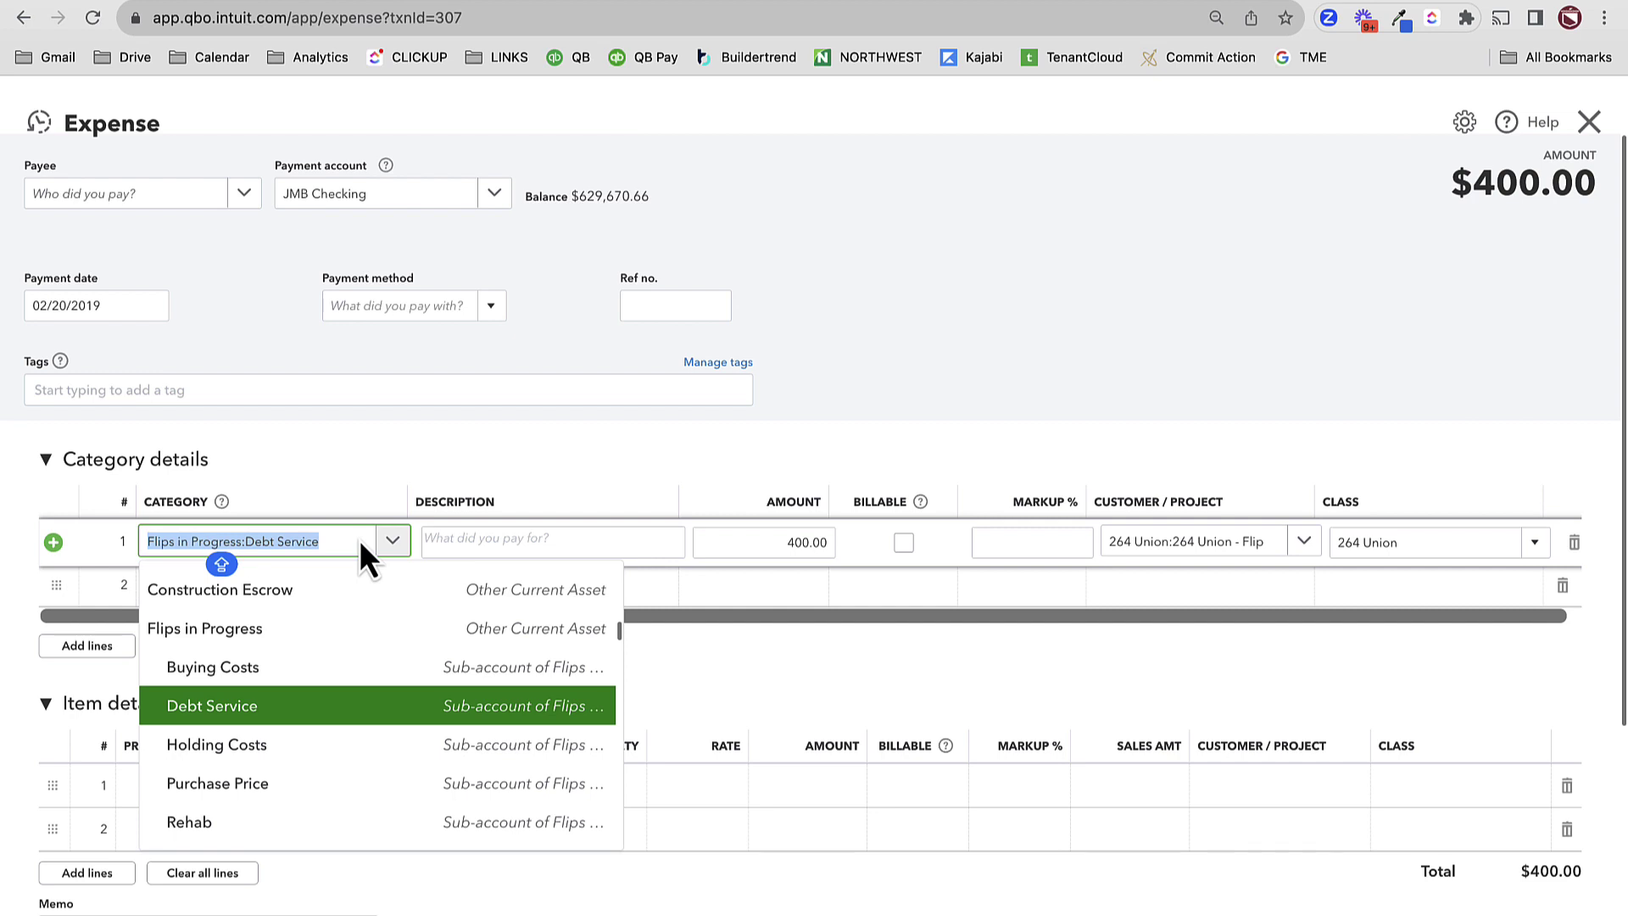
pyautogui.write('DEBT')
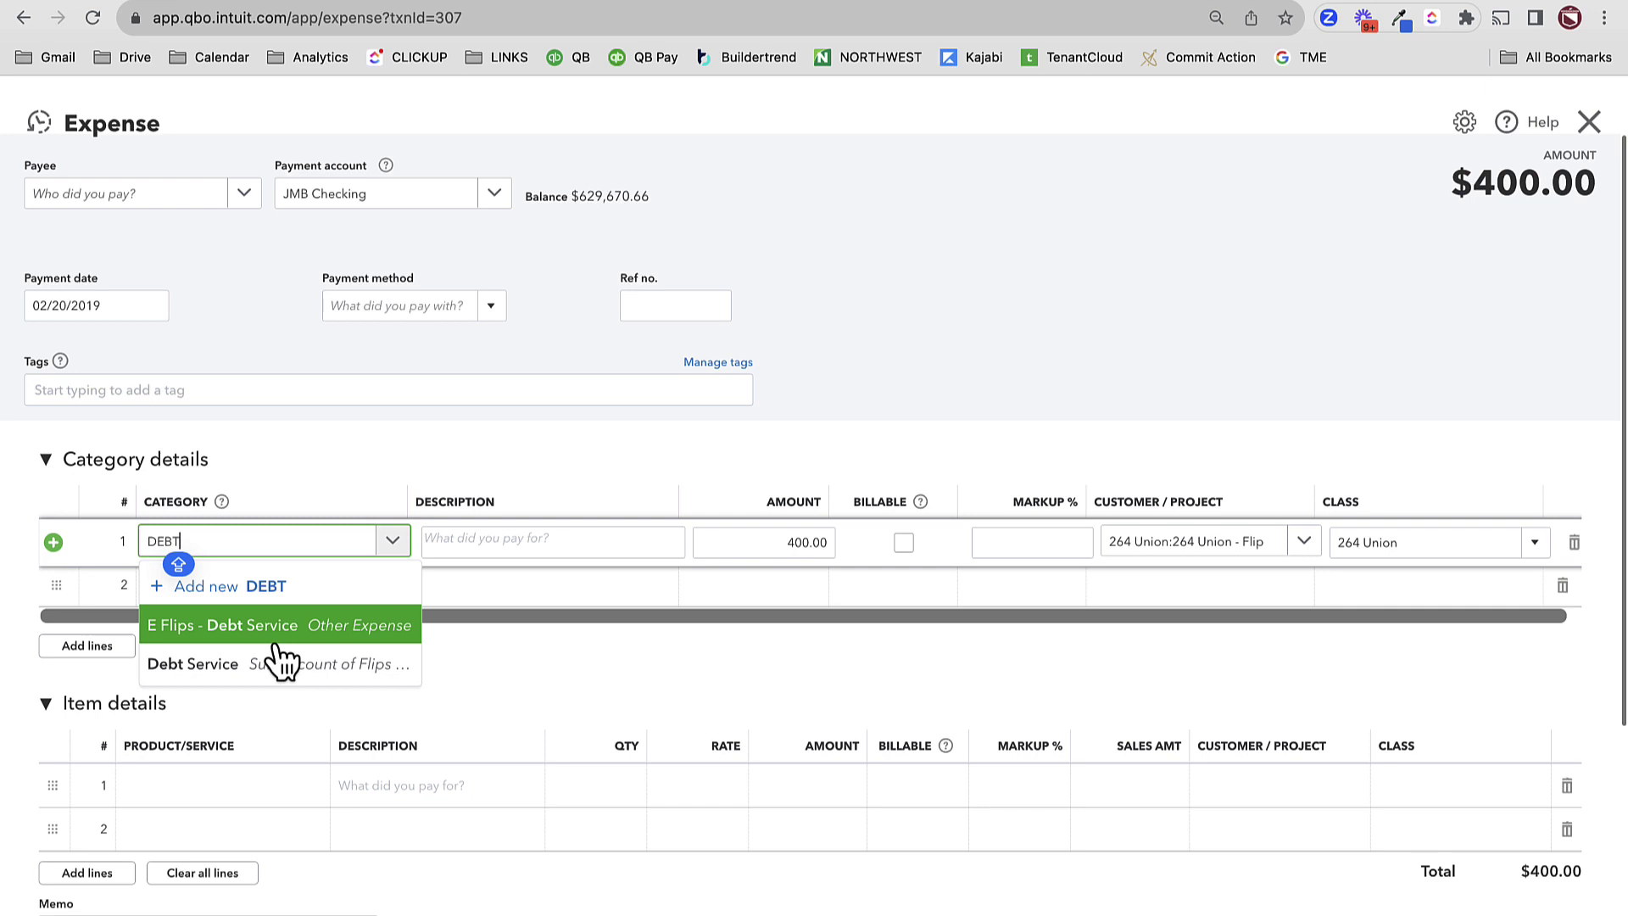
pyautogui.click(271, 634)
pyautogui.click(1233, 848)
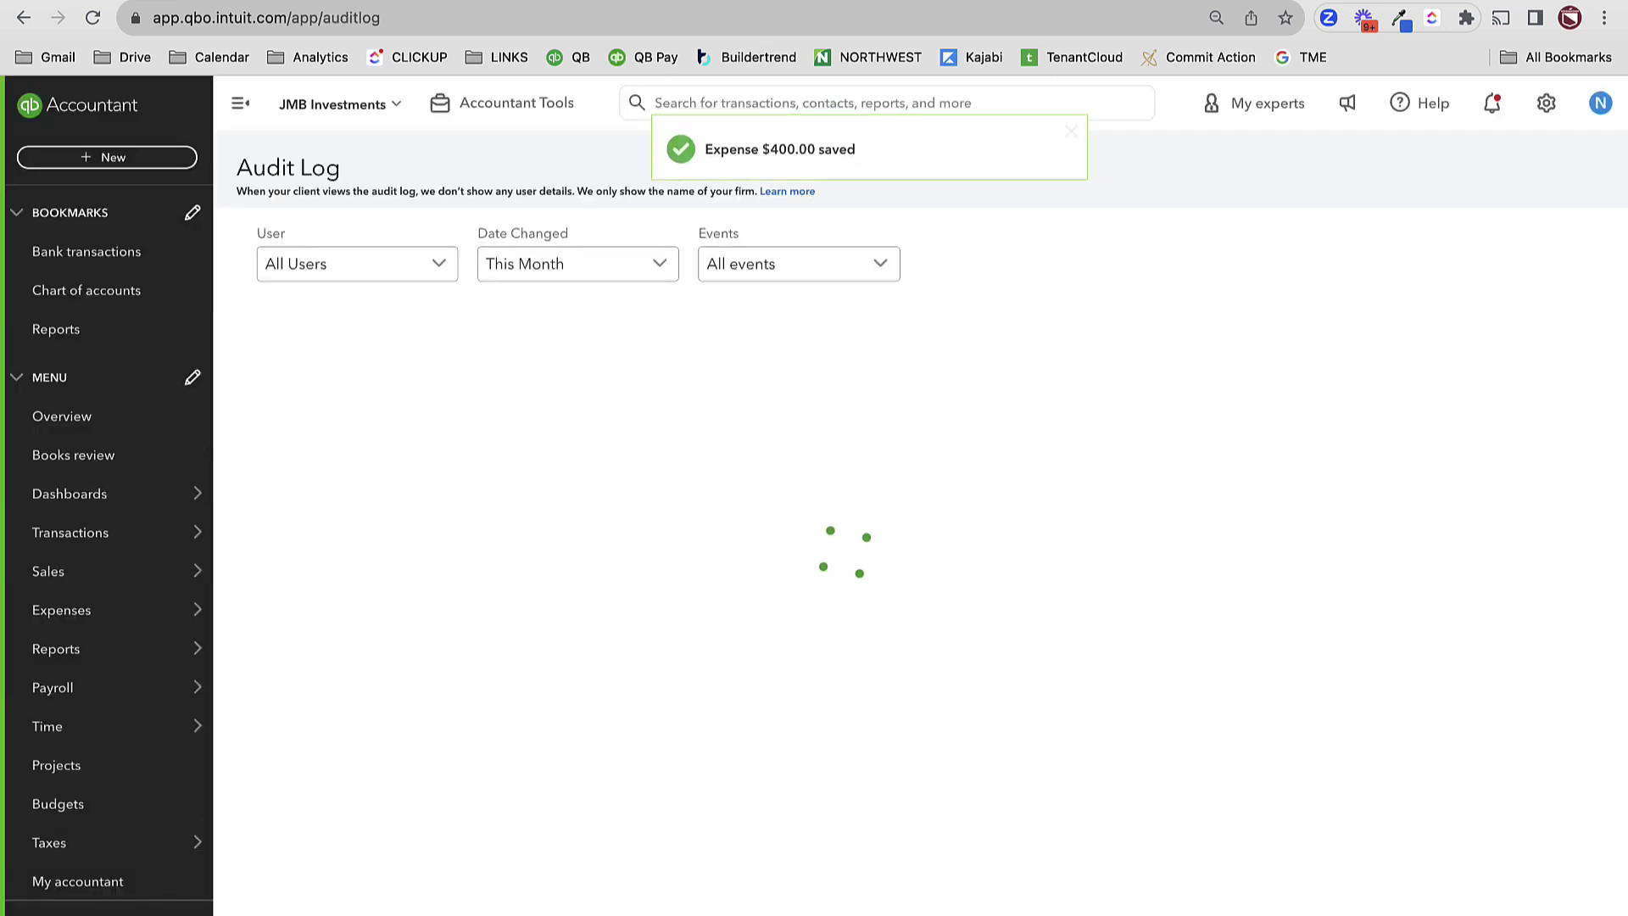
# - Open the saved Balance Sheet report from Reports
pyautogui.moveTo(156, 659)
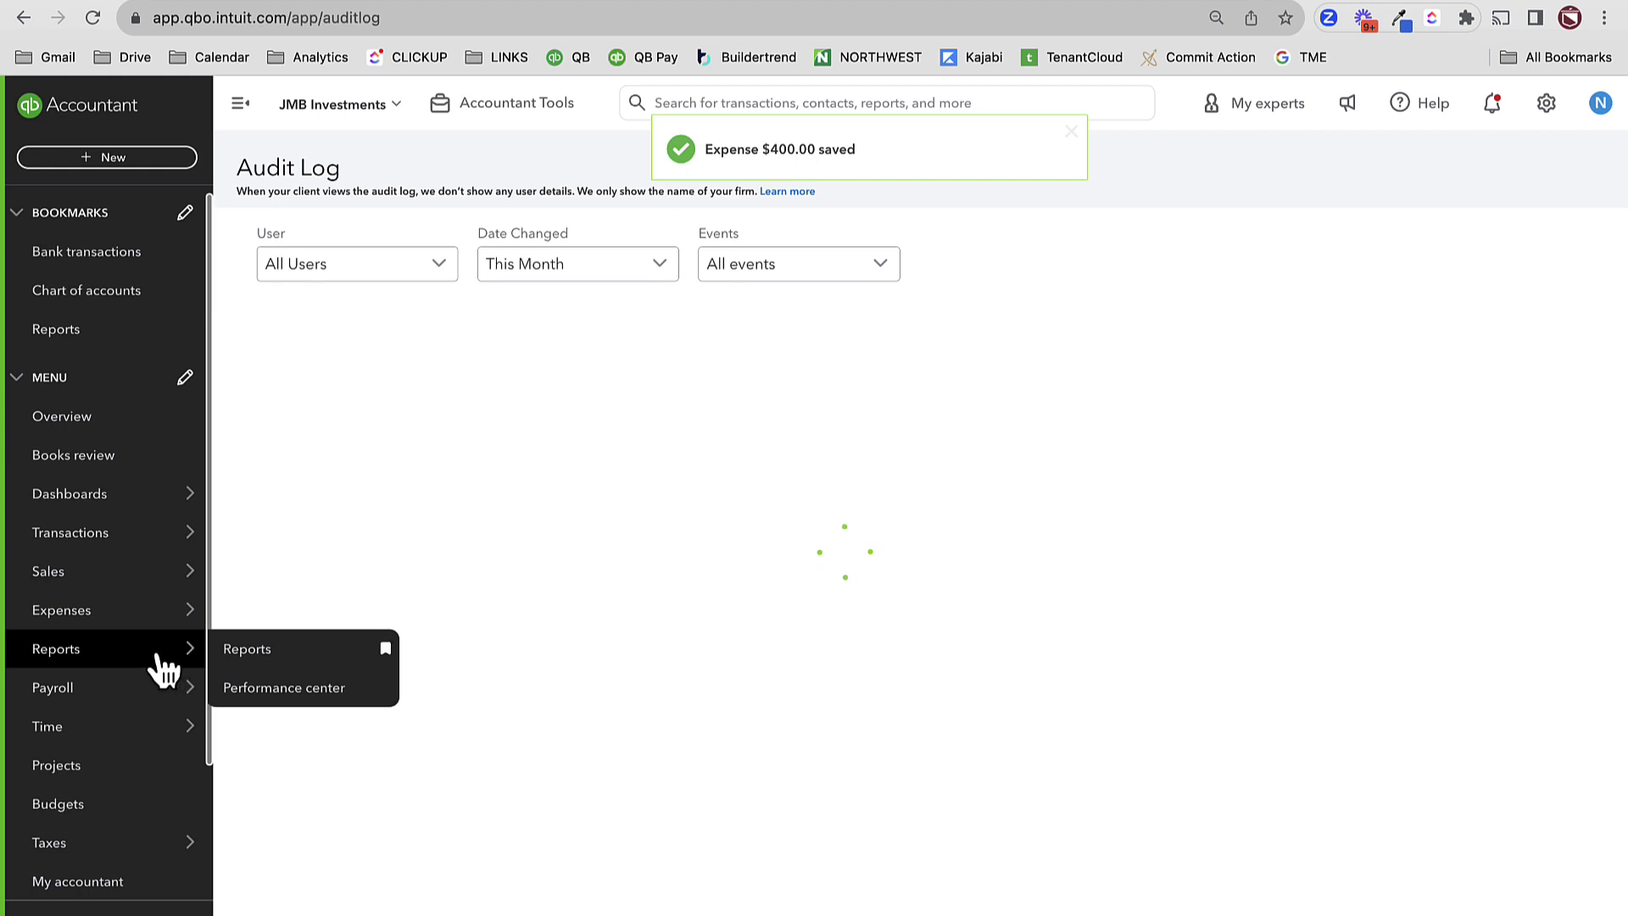
pyautogui.click(287, 654)
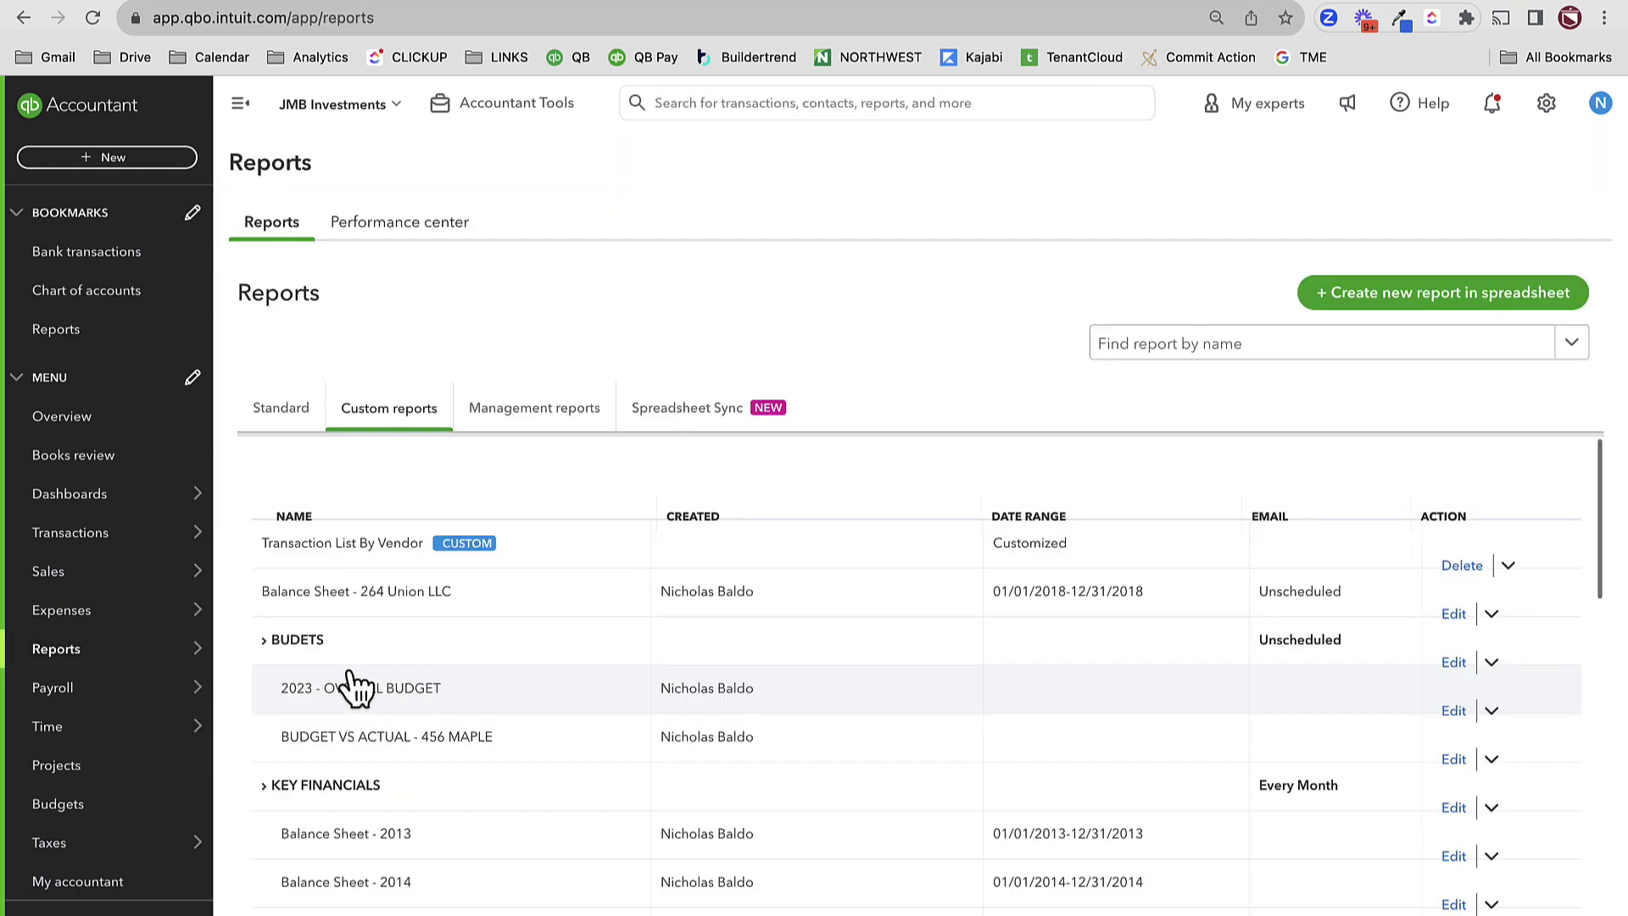
pyautogui.scroll(-3, 375, 864)
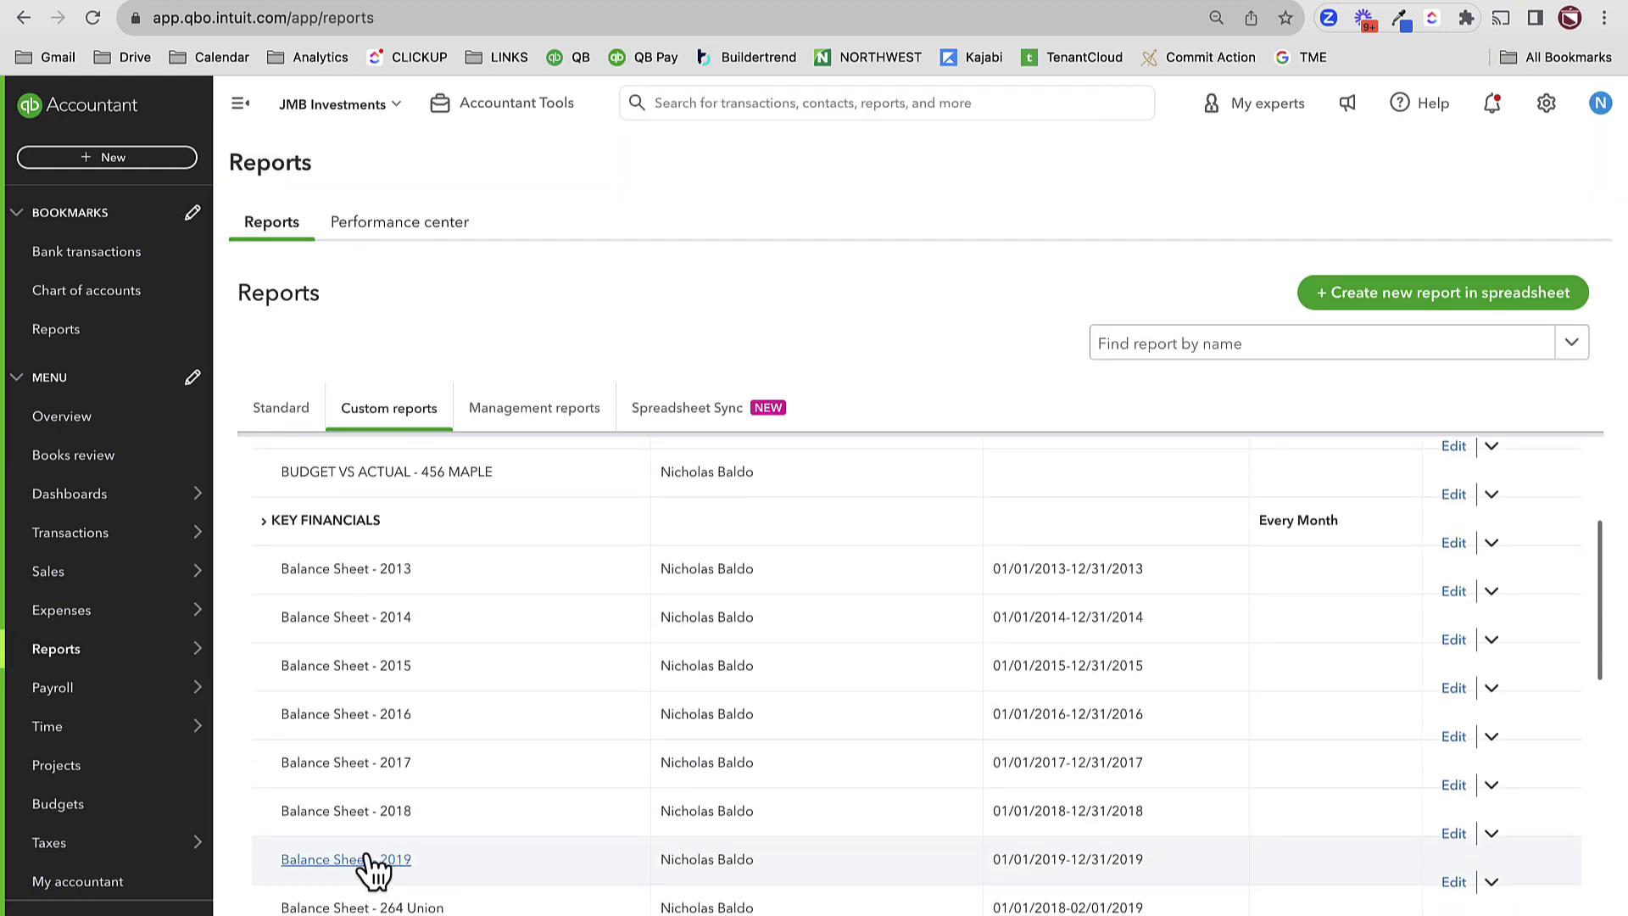
pyautogui.click(365, 819)
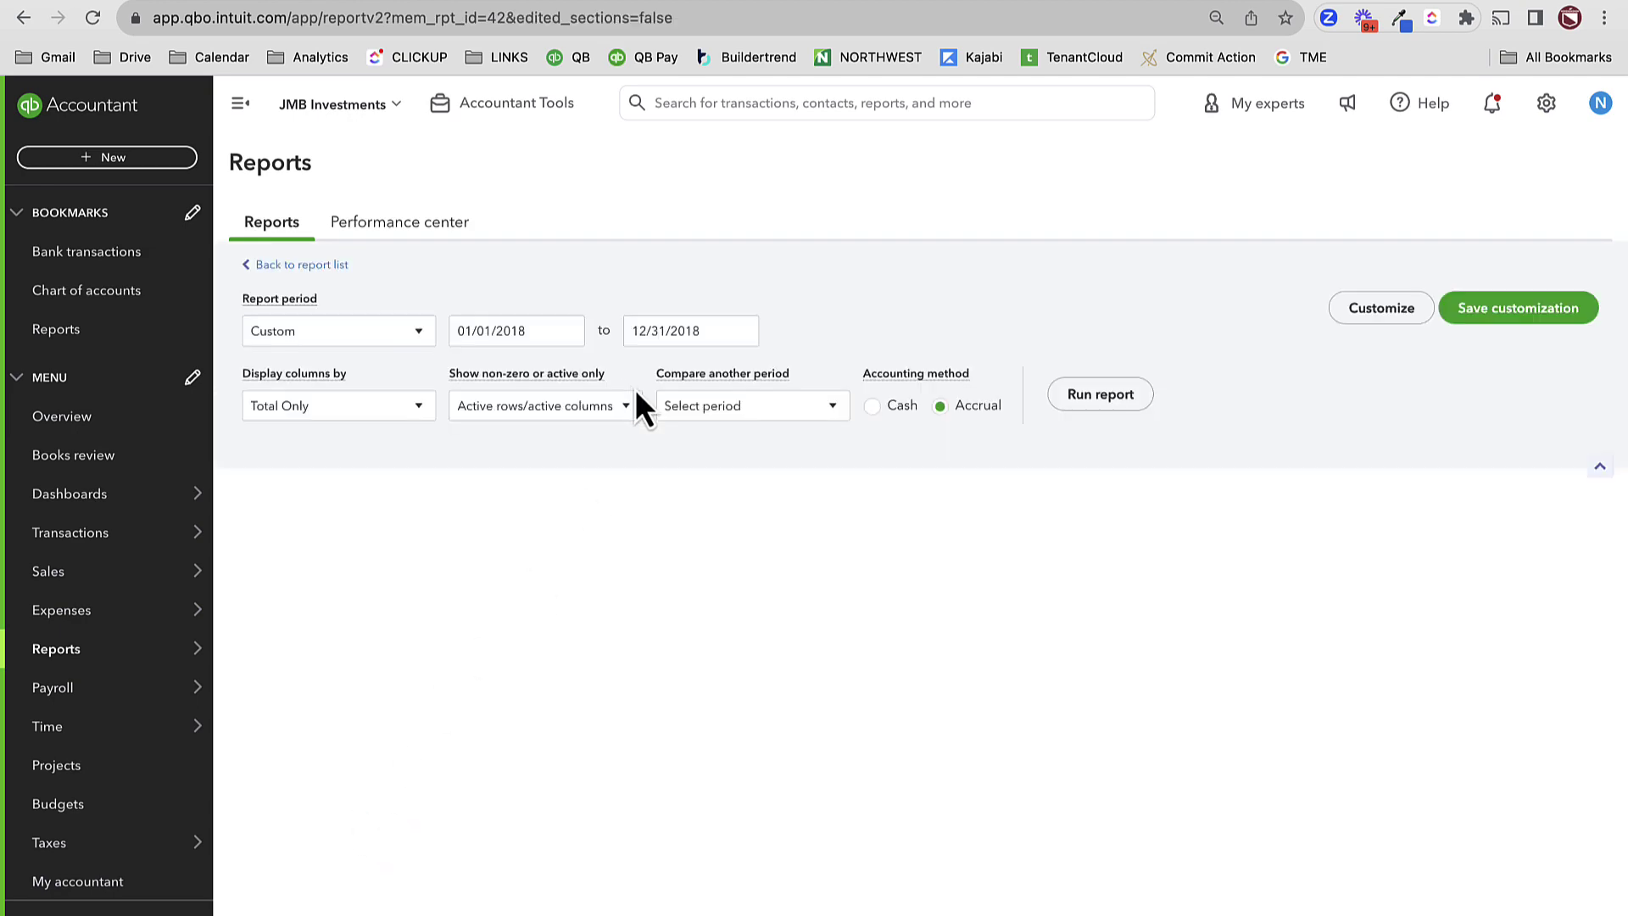
# - Run the balance sheet as of February 28, 2019 and review Flips in Progress at 346,800.00
pyautogui.click(746, 366)
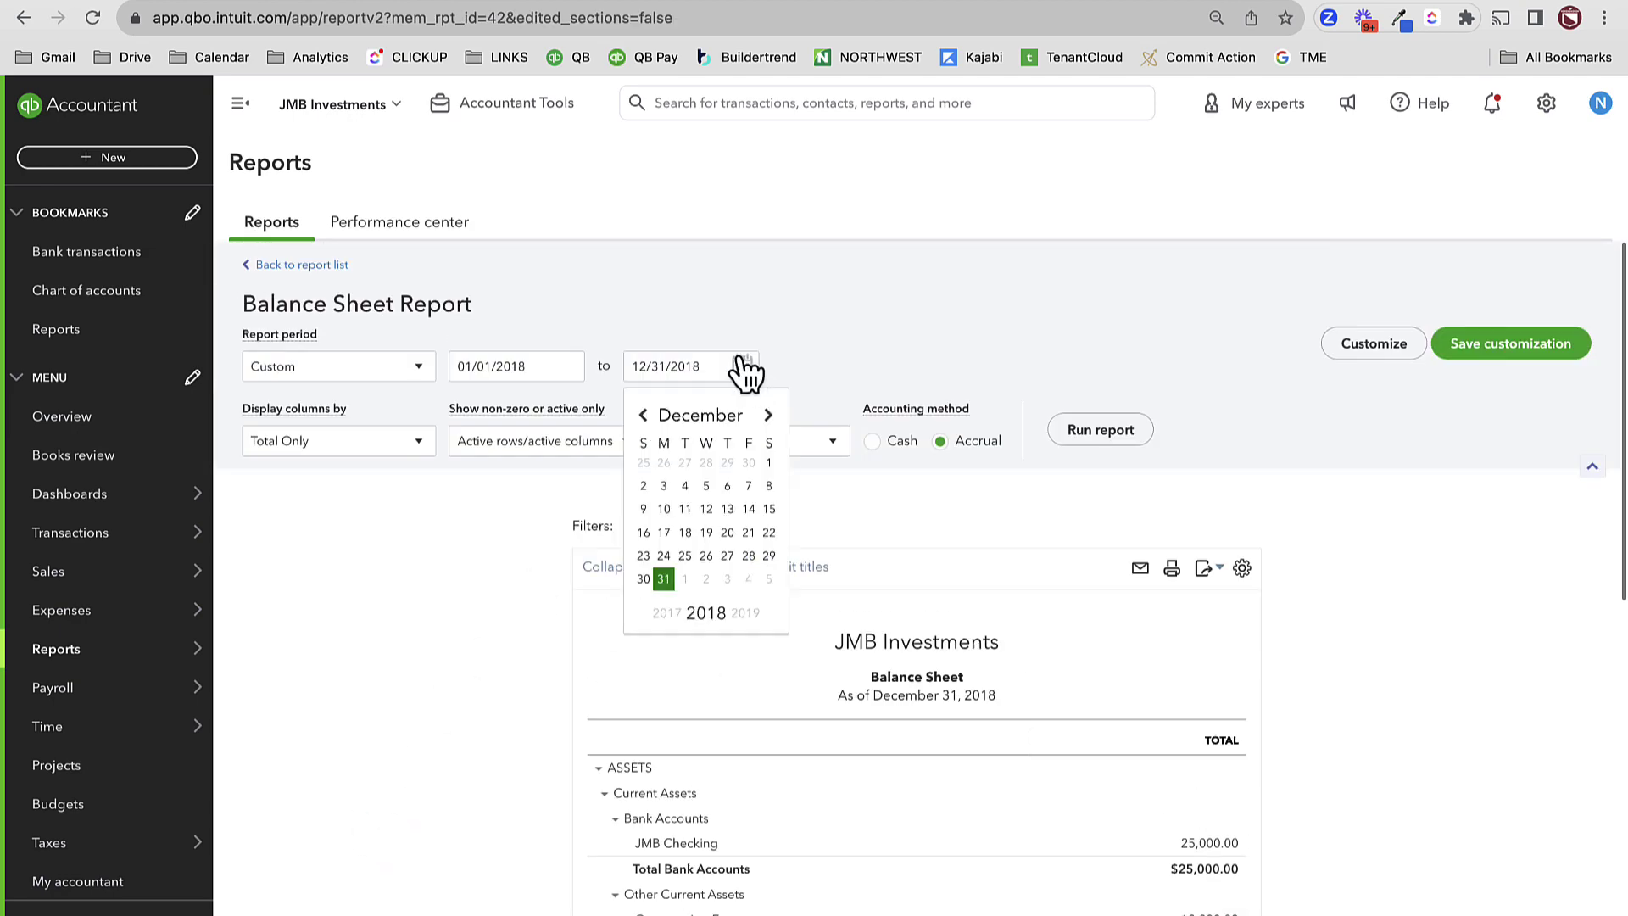
pyautogui.click(773, 415)
pyautogui.click(773, 415)
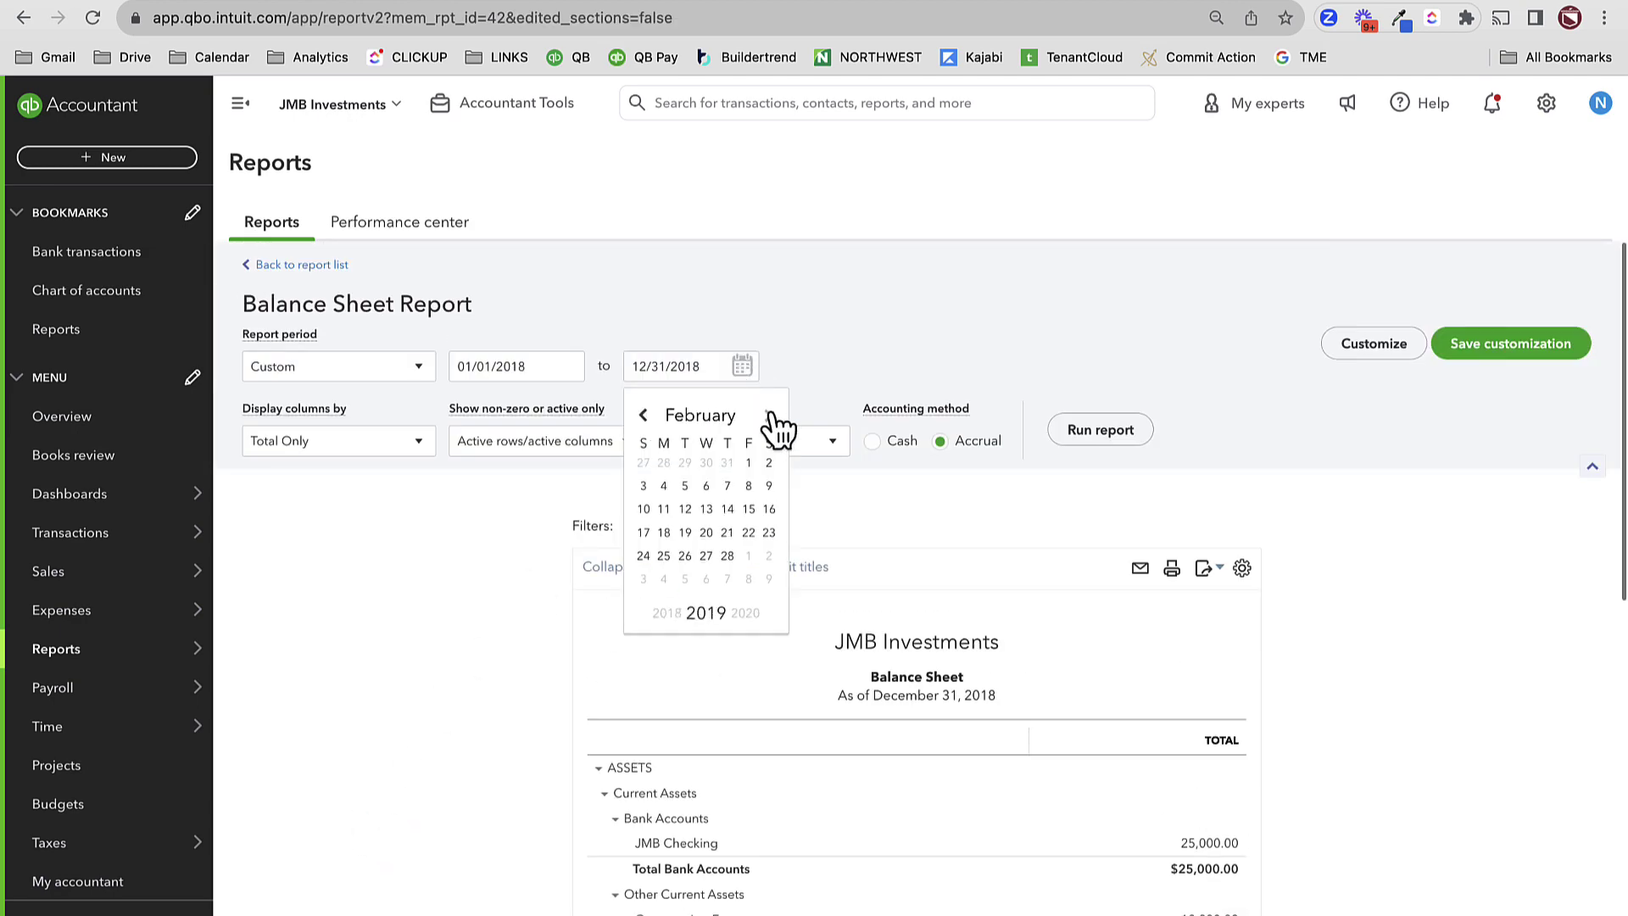
pyautogui.click(727, 557)
pyautogui.click(1102, 432)
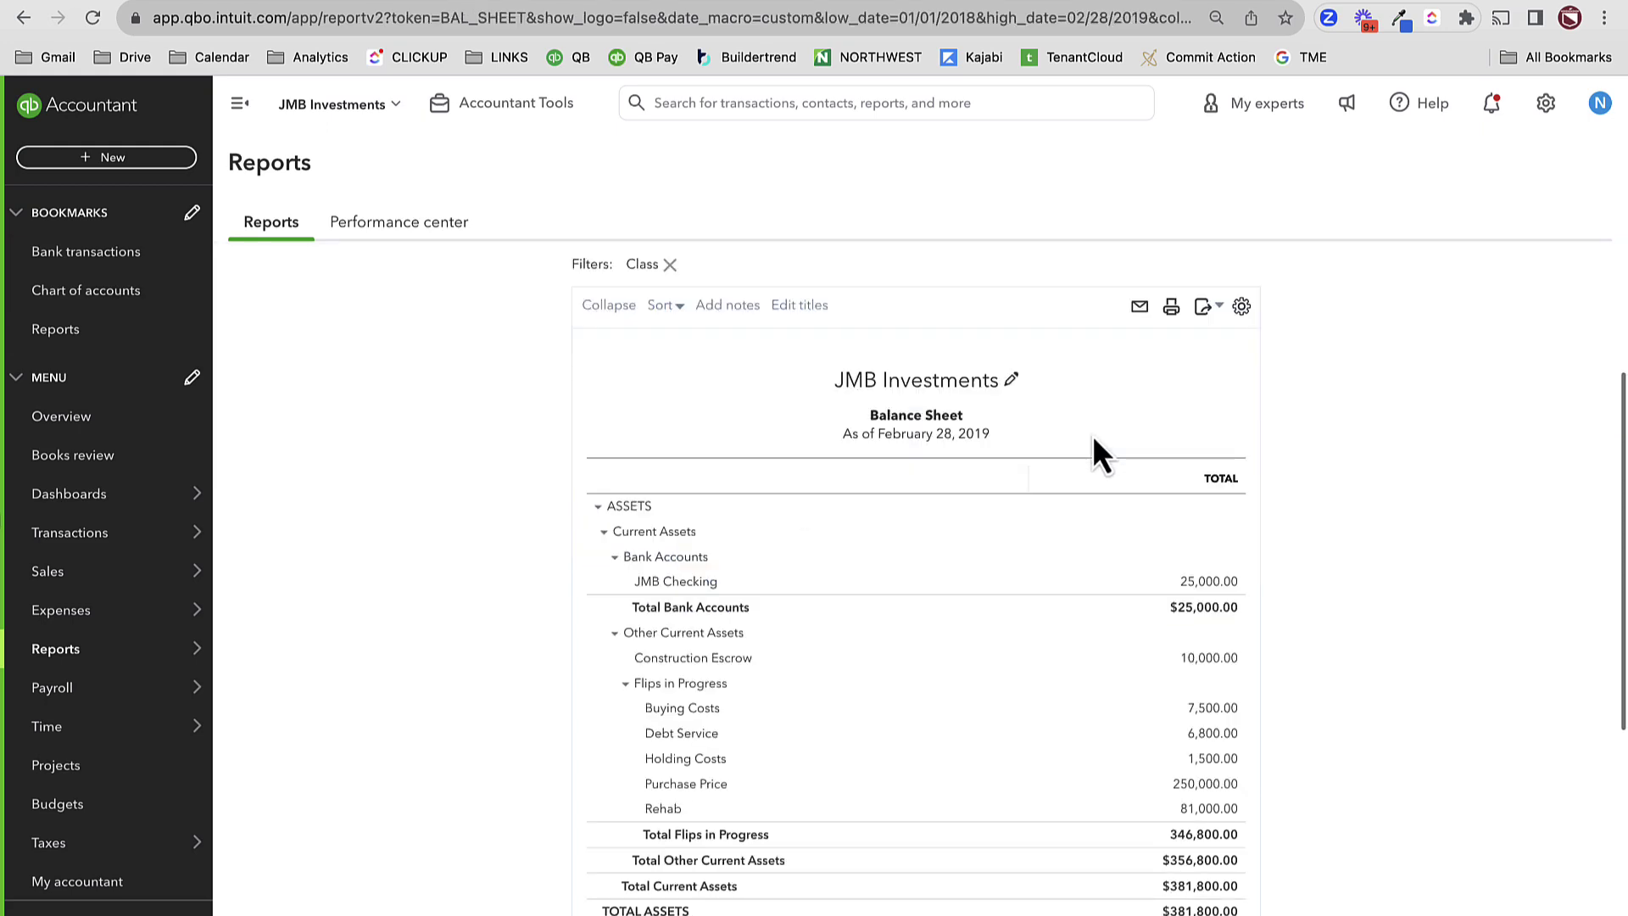
pyautogui.scroll(-2, 1174, 670)
pyautogui.scroll(-2, 1175, 674)
pyautogui.scroll(-4, 1202, 594)
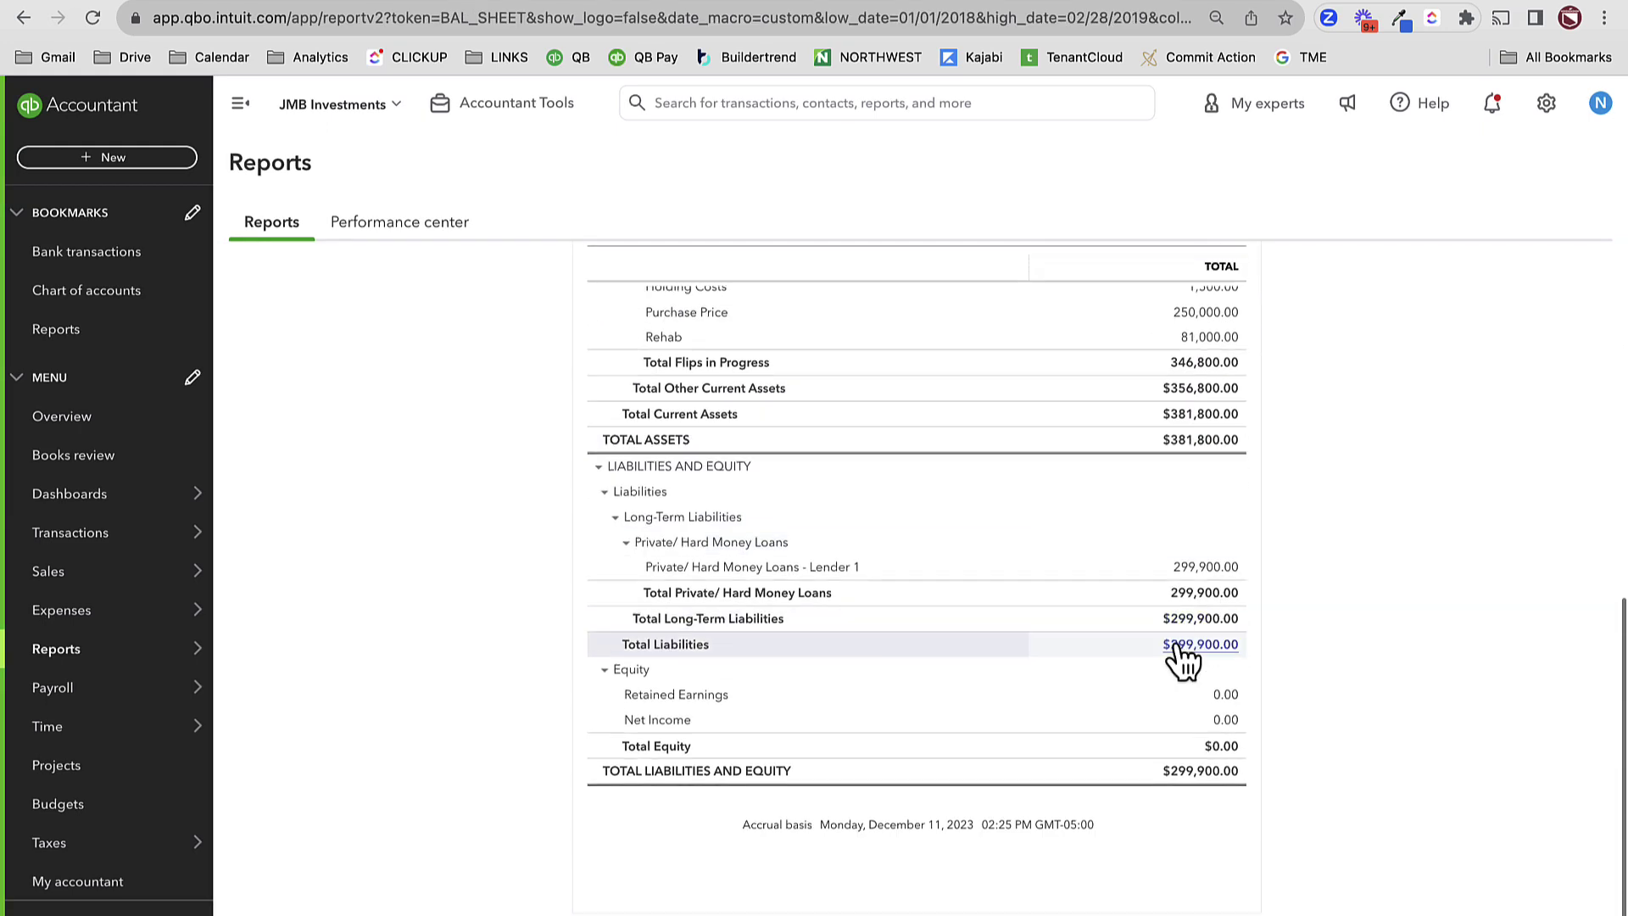
pyautogui.scroll(4, 1221, 733)
pyautogui.scroll(5, 1215, 729)
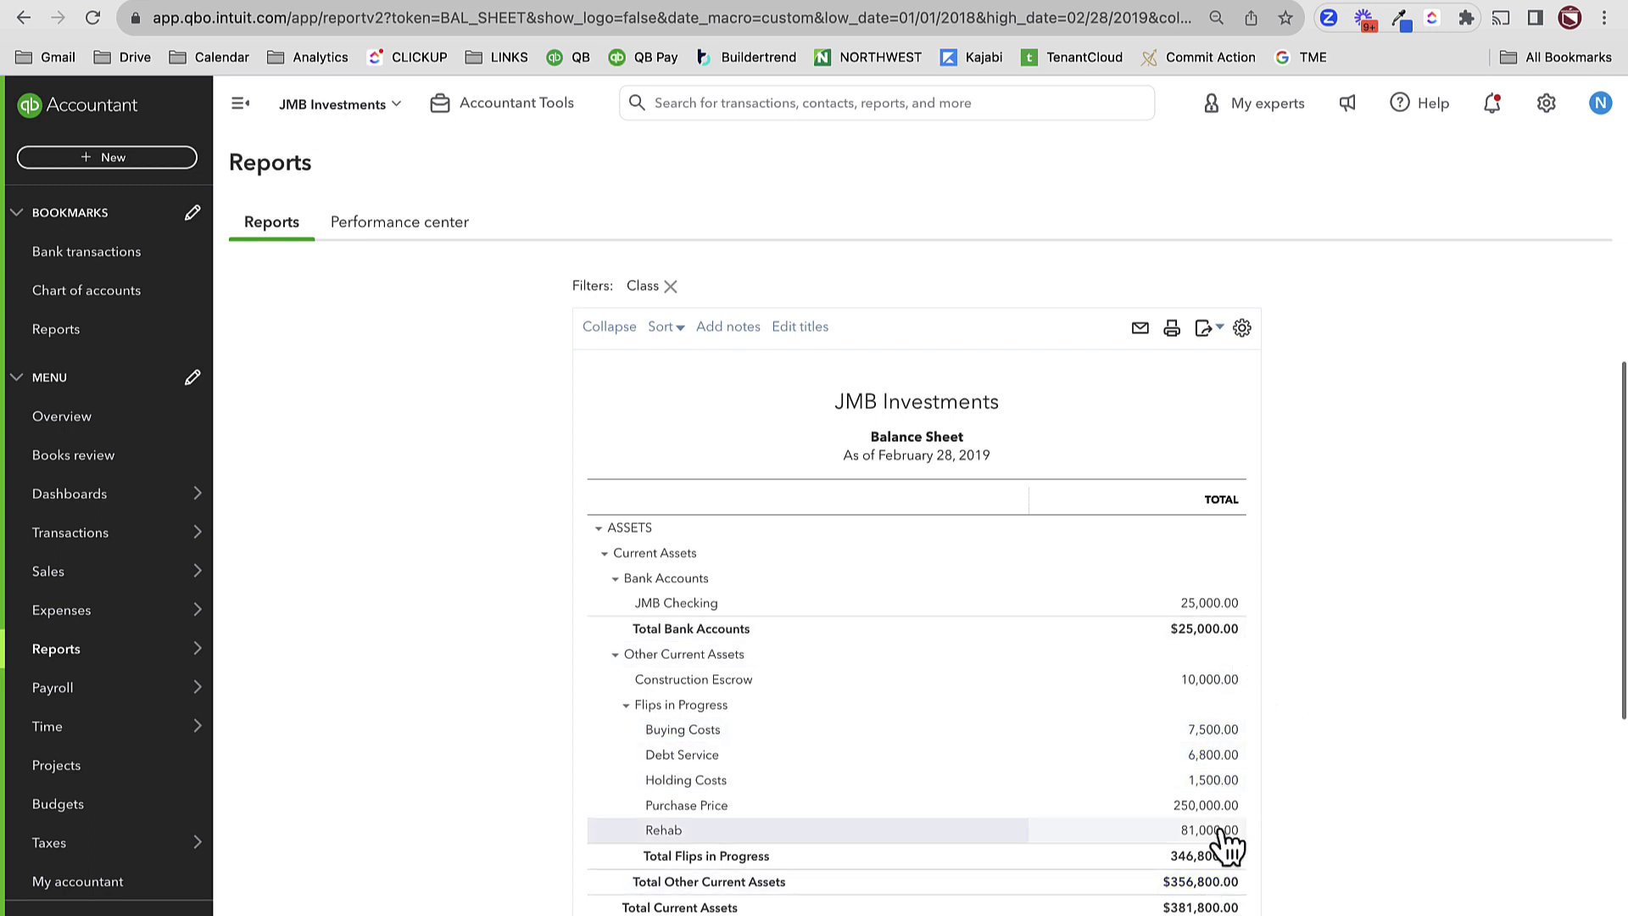
# - Screenshot the February 28, 2019 balance sheet figures, then bring up the + New list
pyautogui.scroll(-5, 1233, 792)
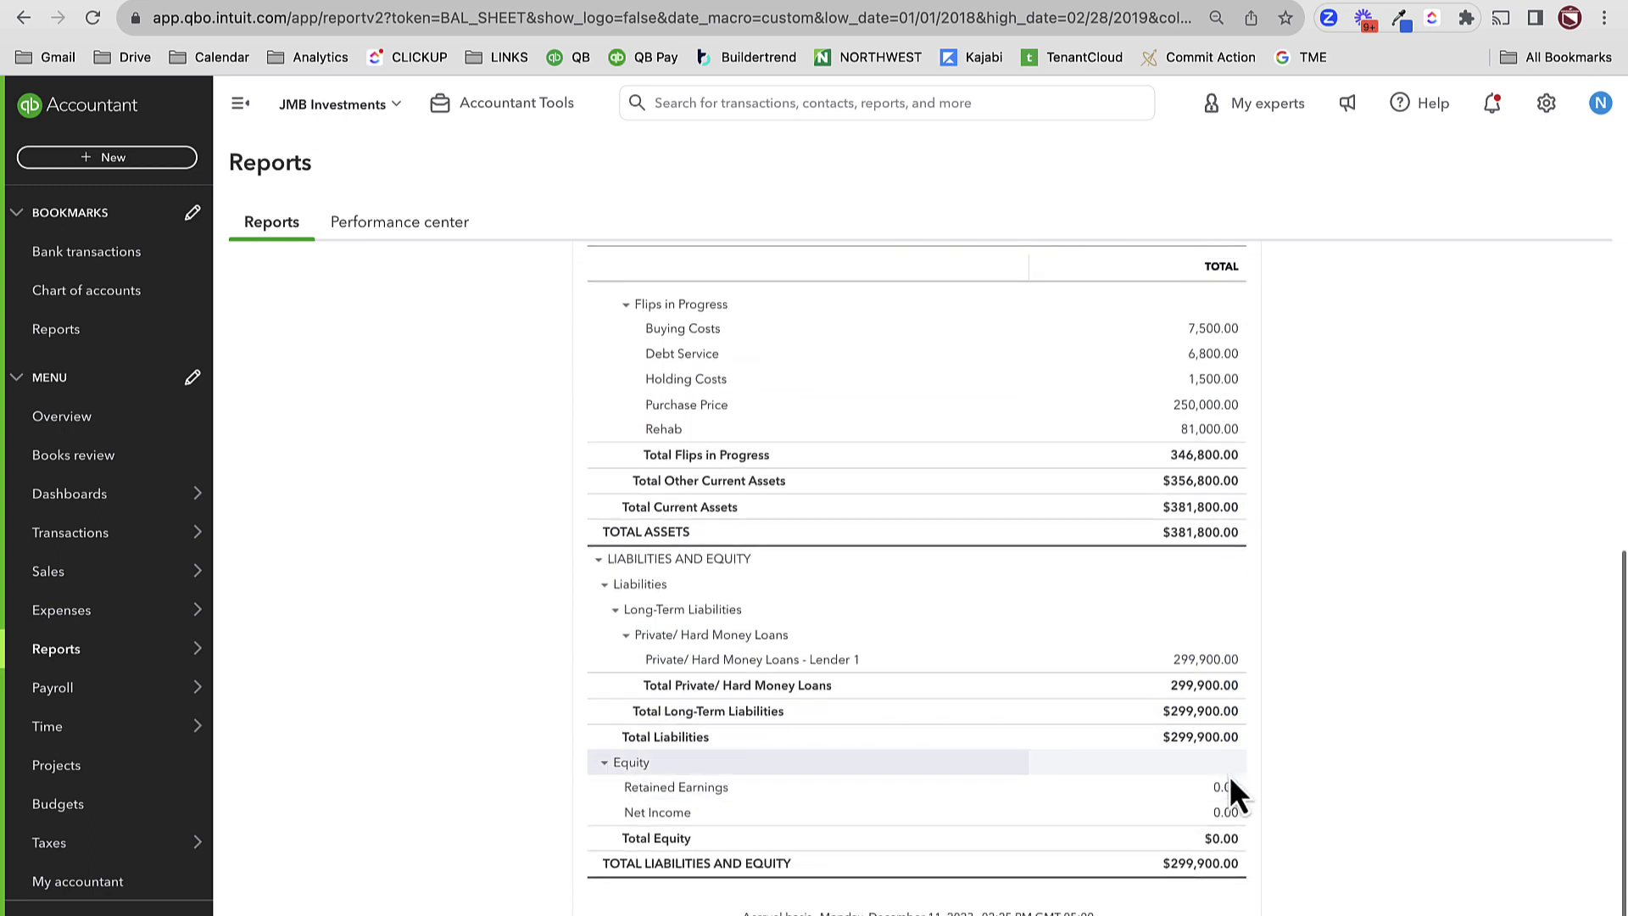
pyautogui.scroll(1, 1228, 775)
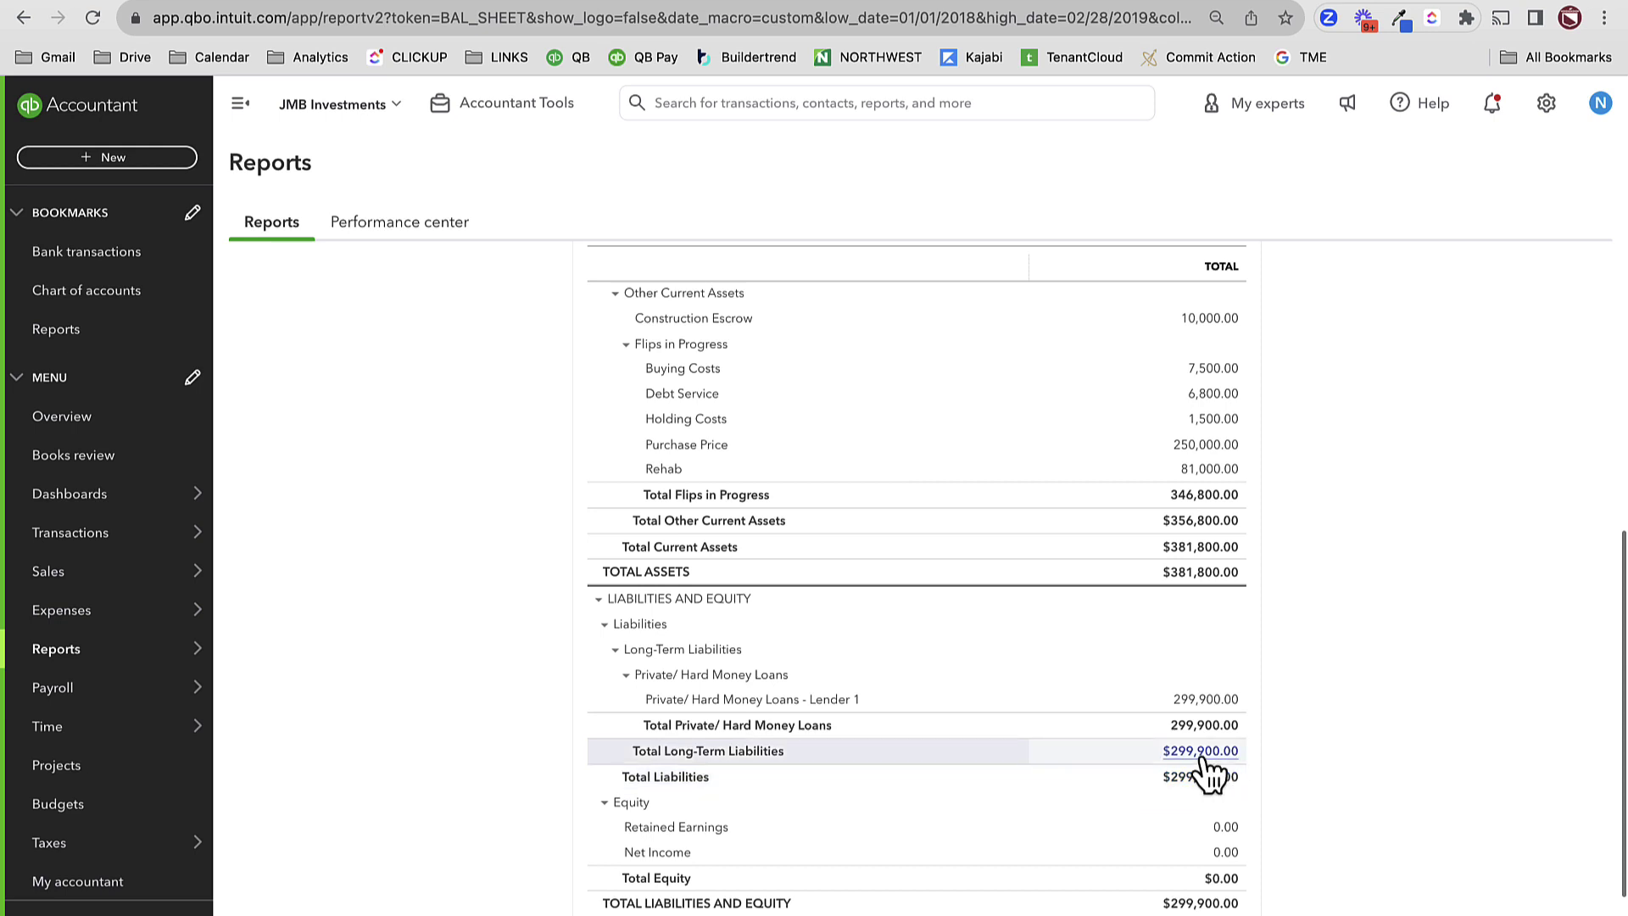
pyautogui.scroll(3, 1200, 756)
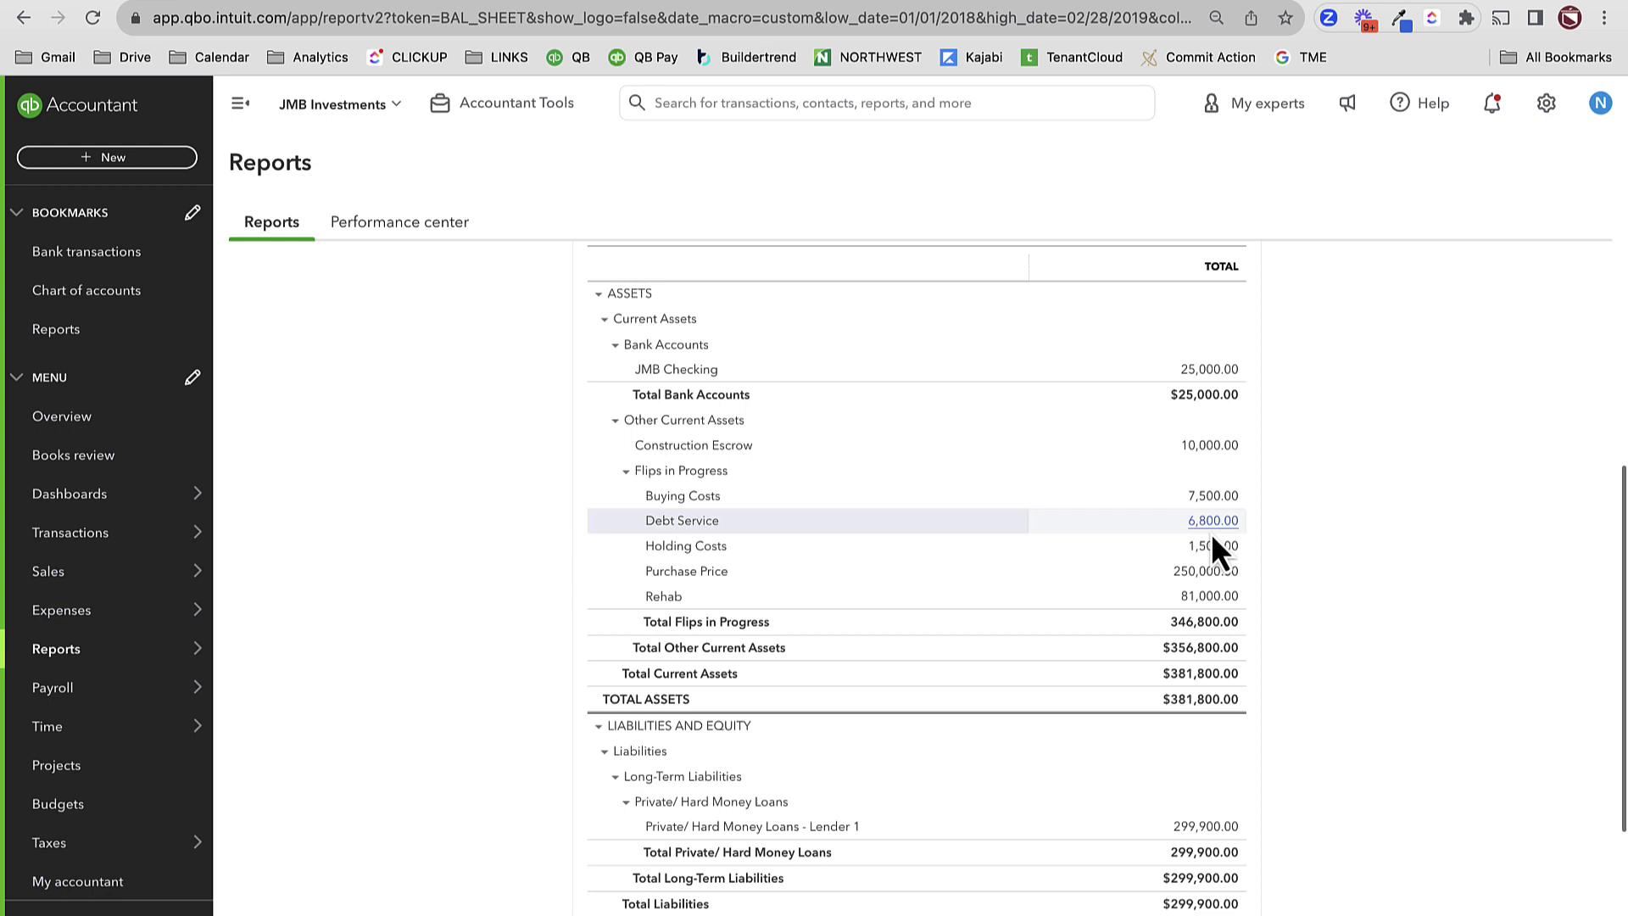
pyautogui.press('super+shift+4')
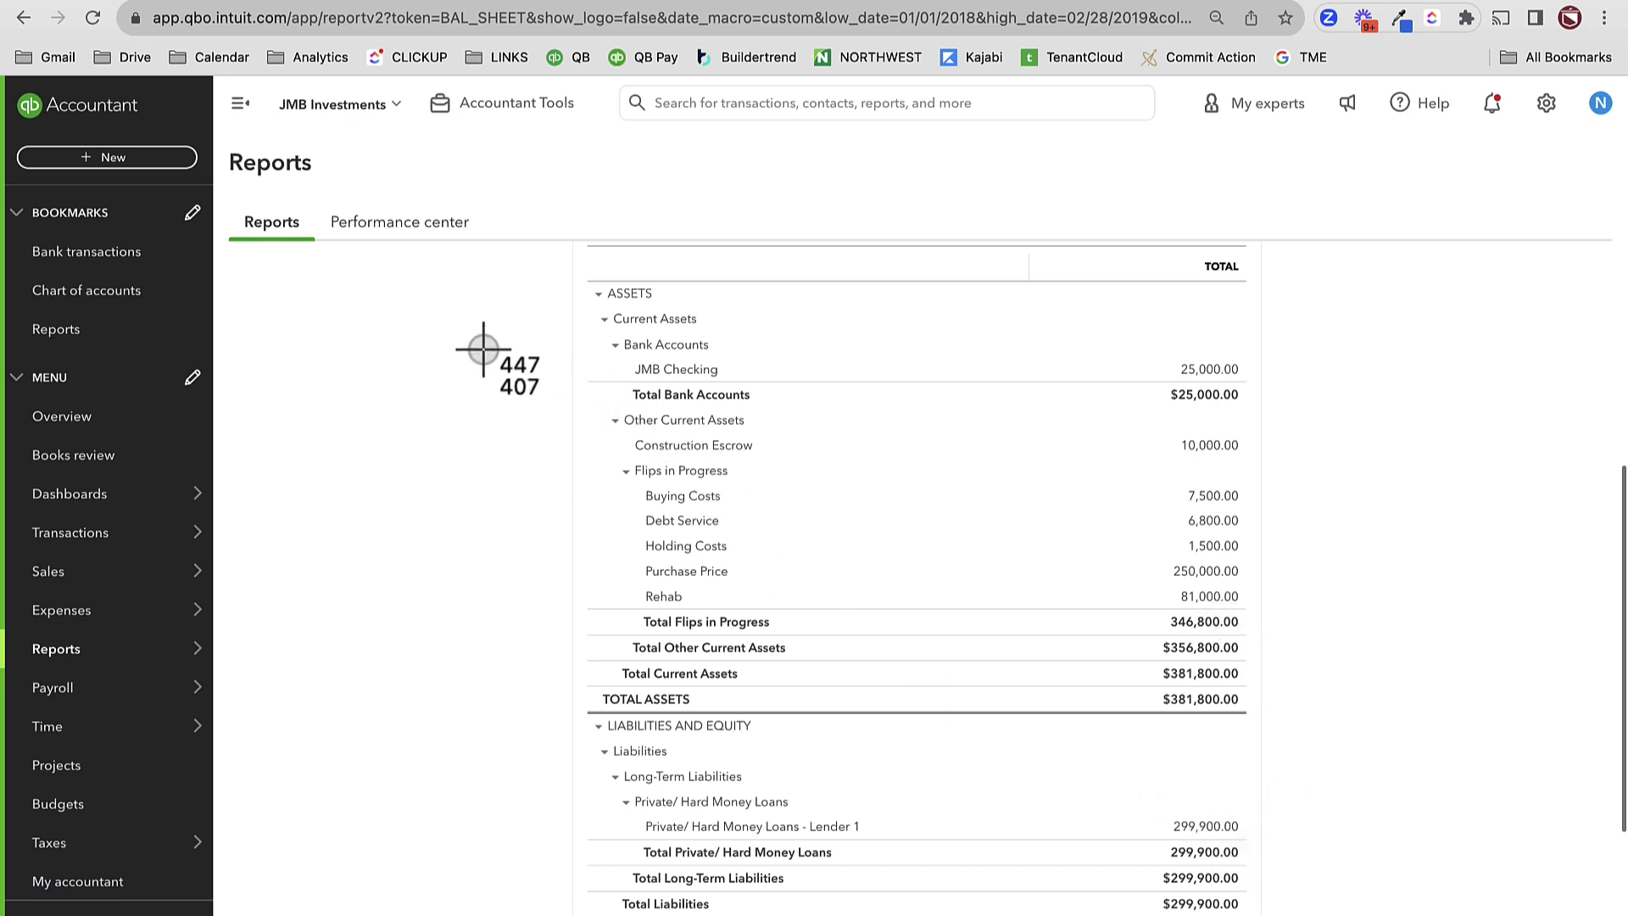
pyautogui.moveTo(482, 347); pyautogui.dragTo(1441, 912)
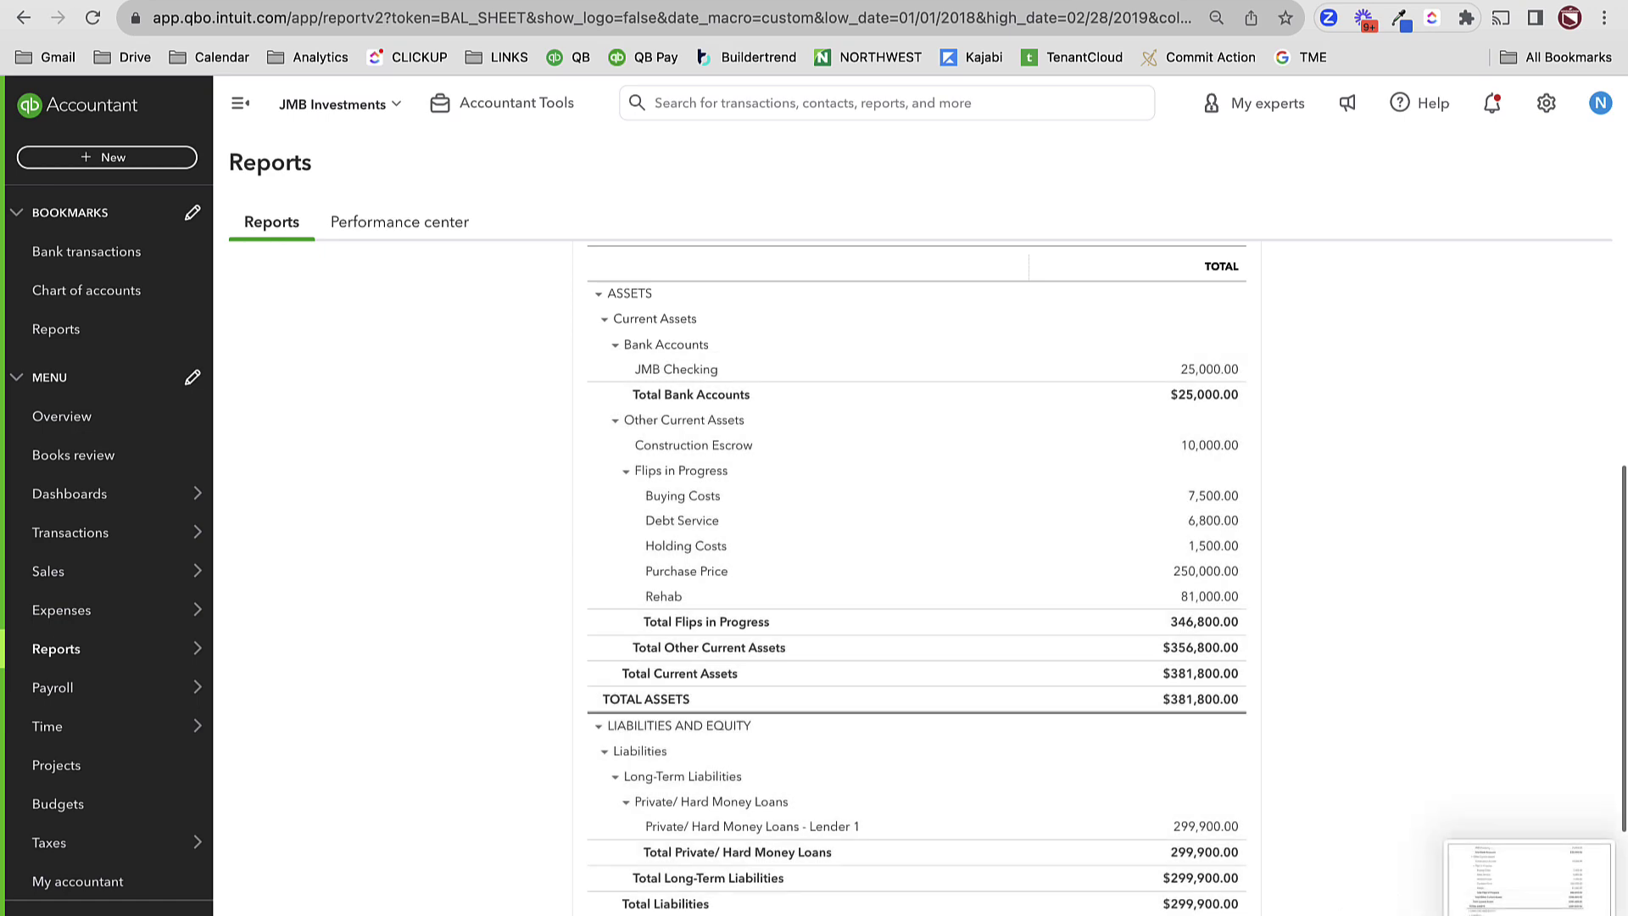
pyautogui.click(1489, 854)
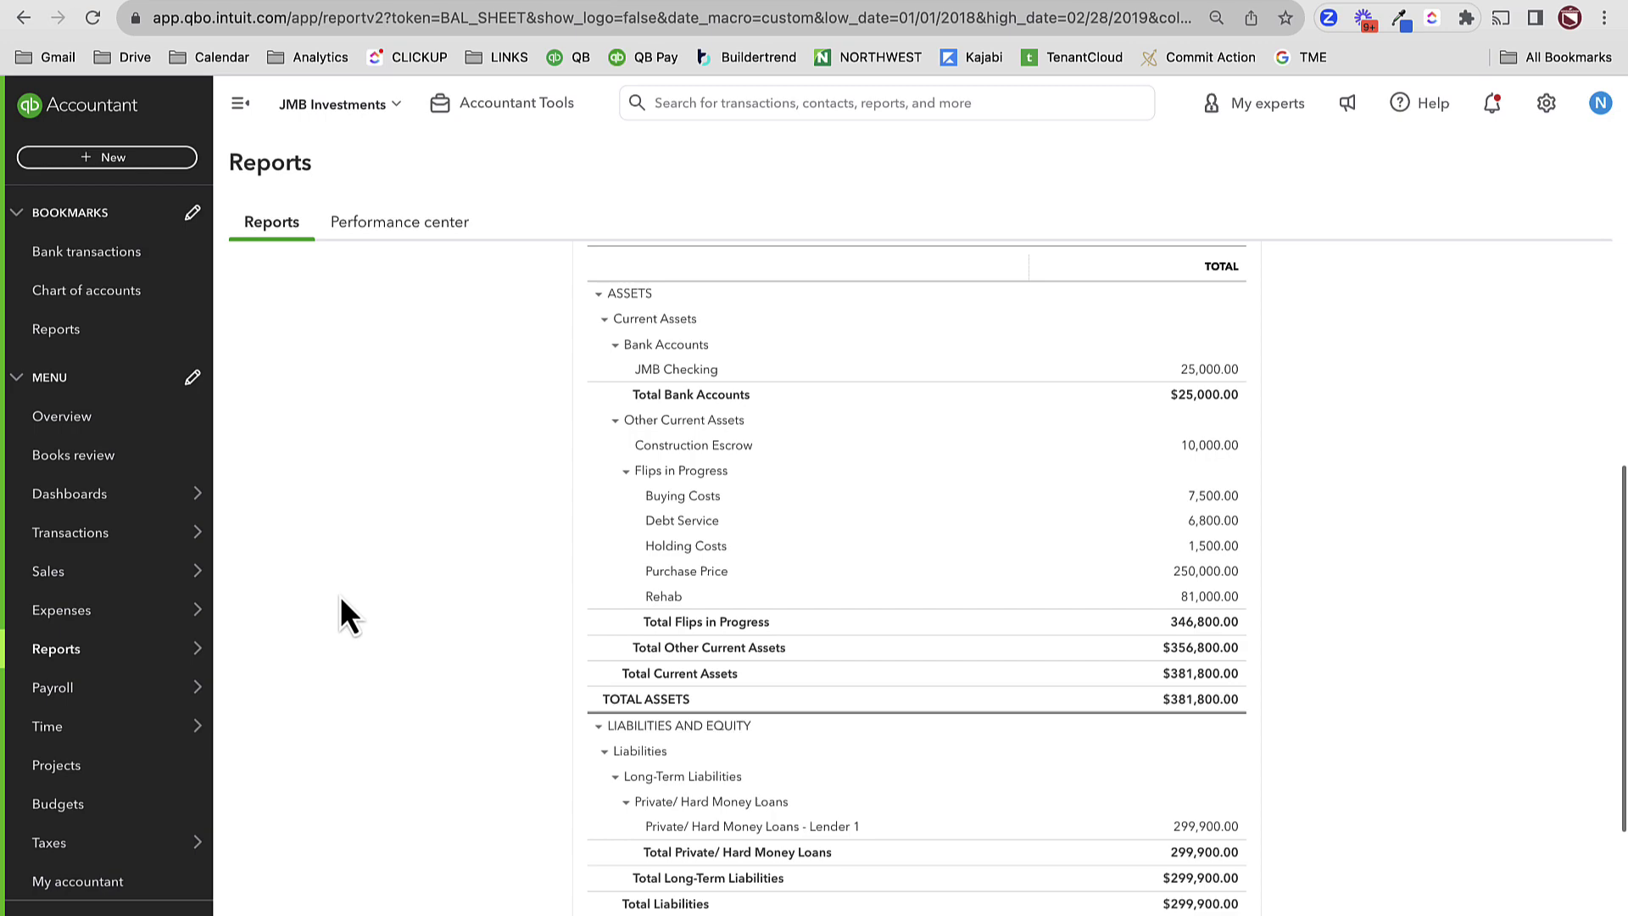
pyautogui.click(112, 157)
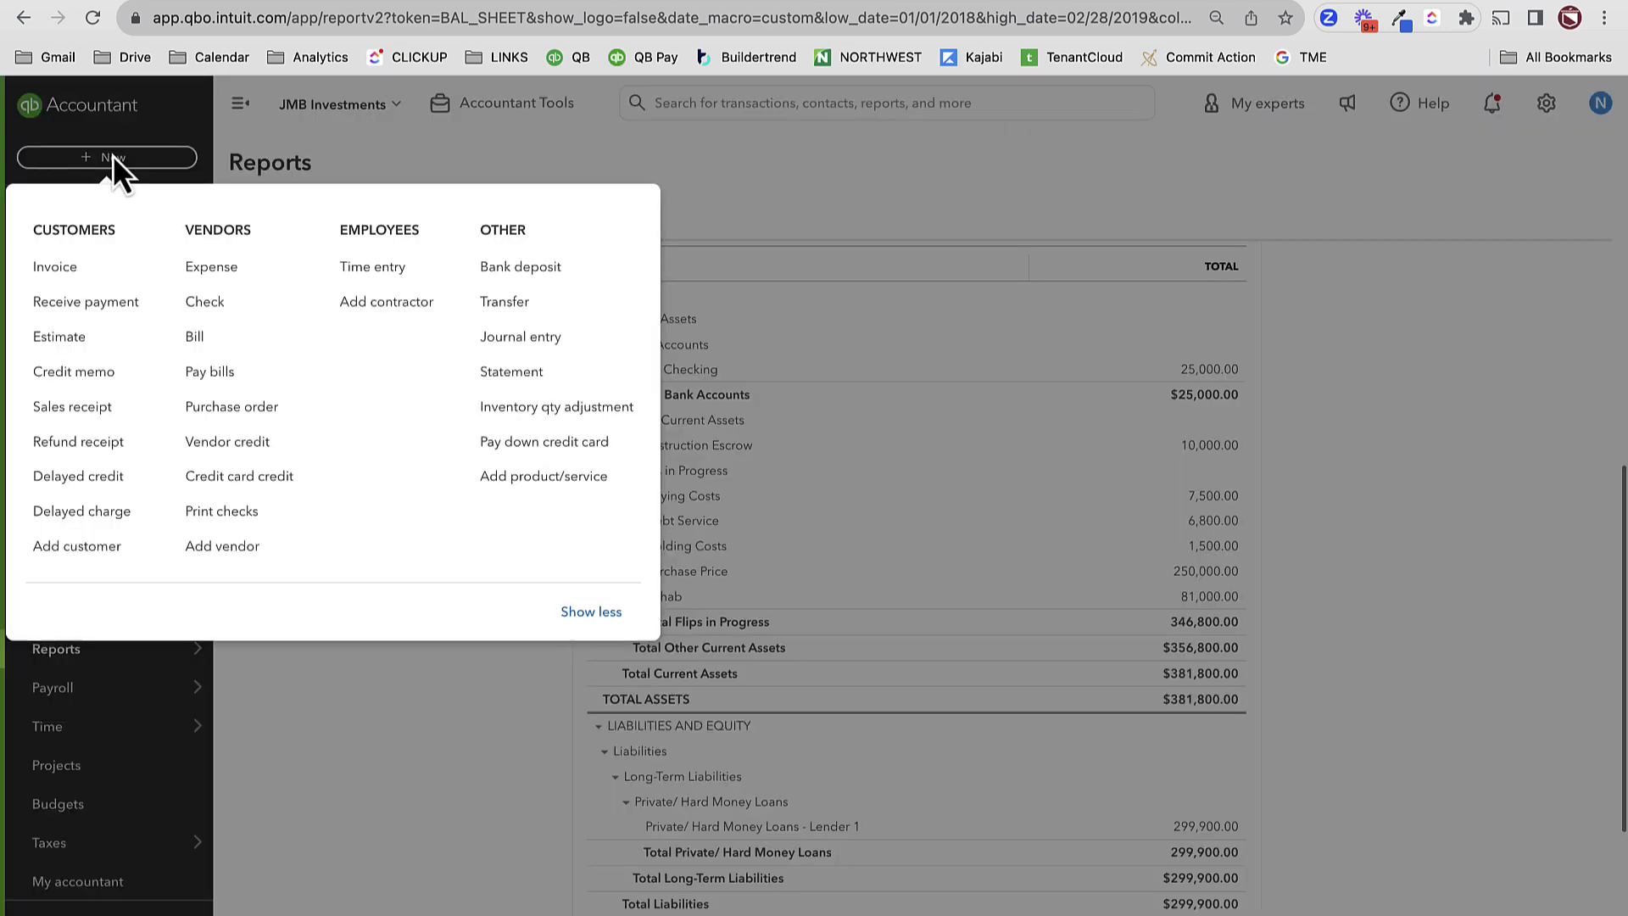
# - Start a new journal entry dated 03/15/2019 and open line 1's account list
pyautogui.click(516, 339)
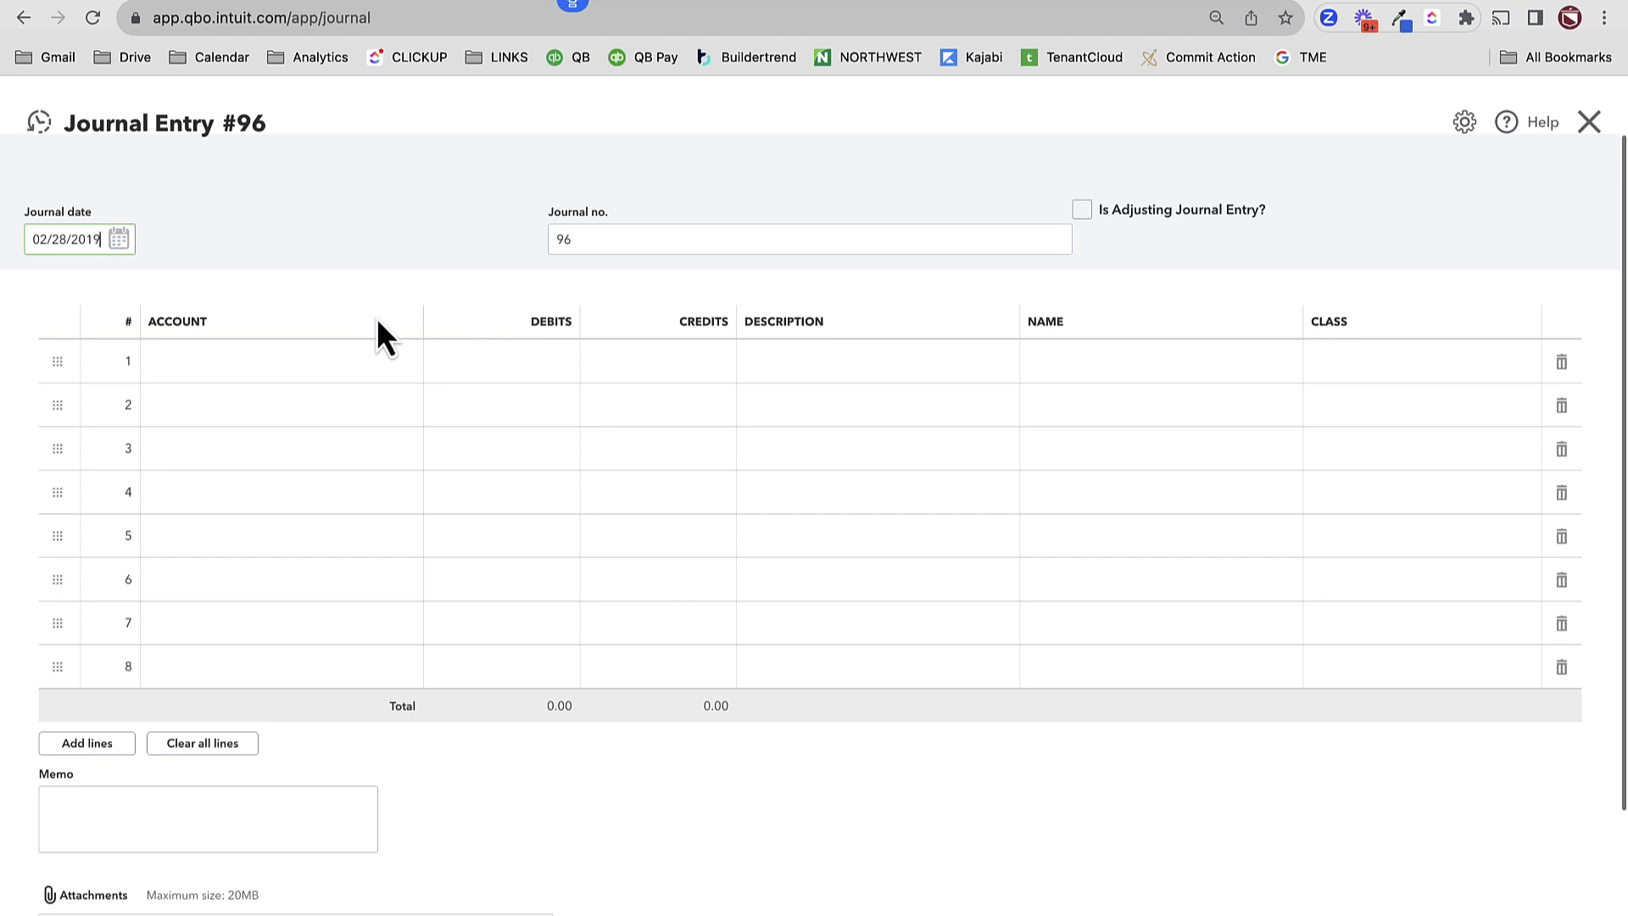
pyautogui.press('super+a')
pyautogui.write('3/15/2019')
pyautogui.press('Tab')
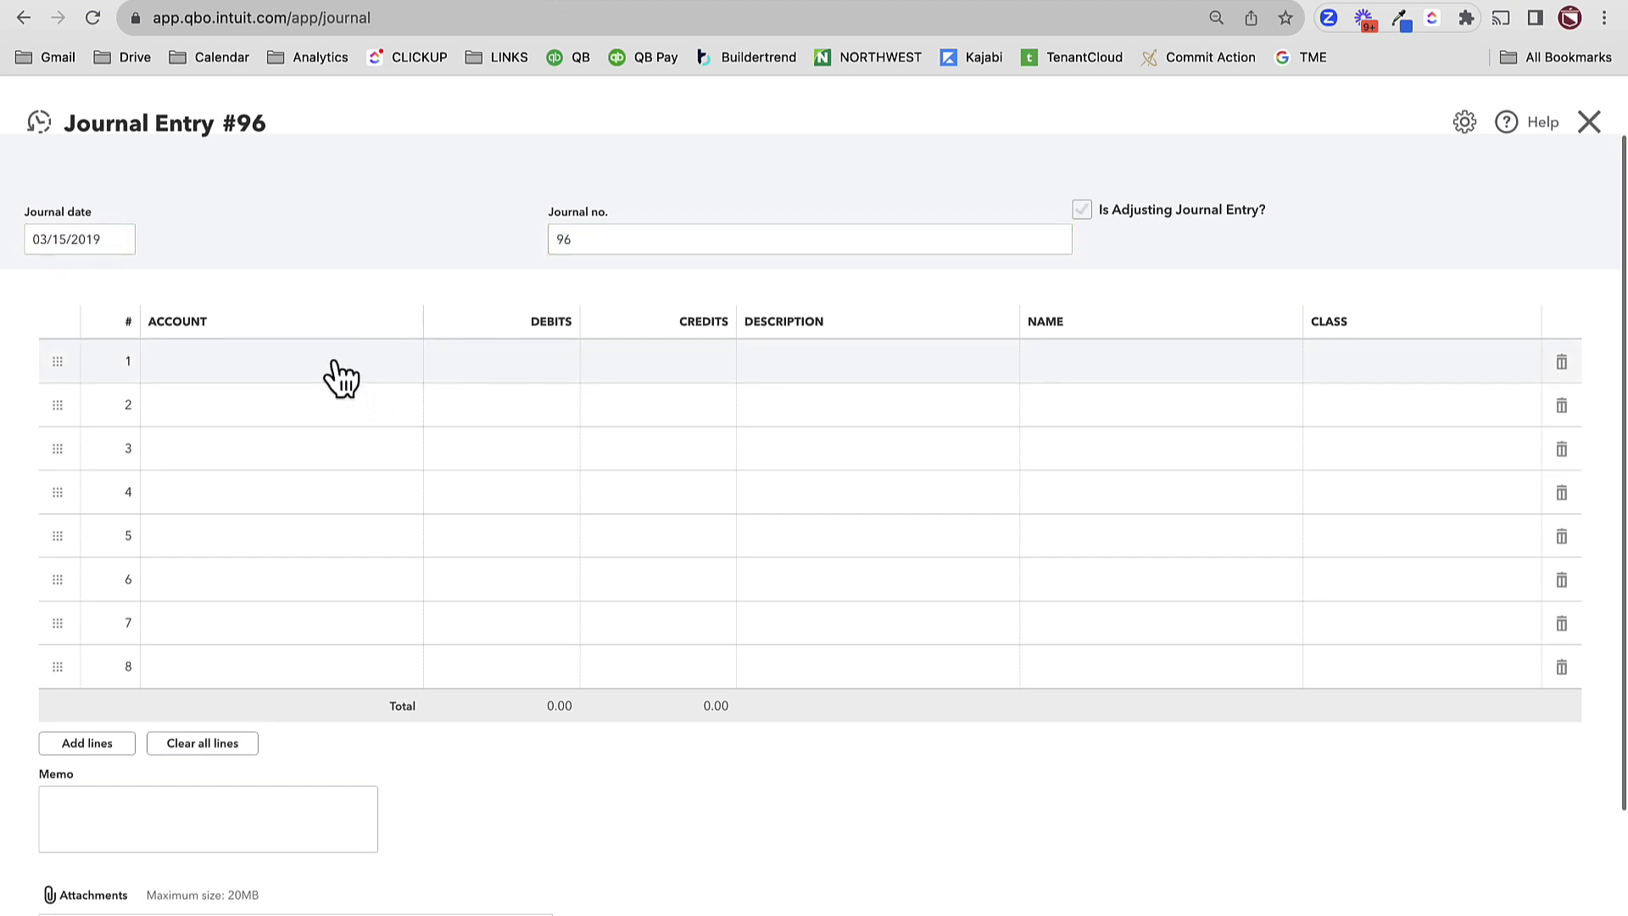
pyautogui.click(276, 371)
pyautogui.click(273, 369)
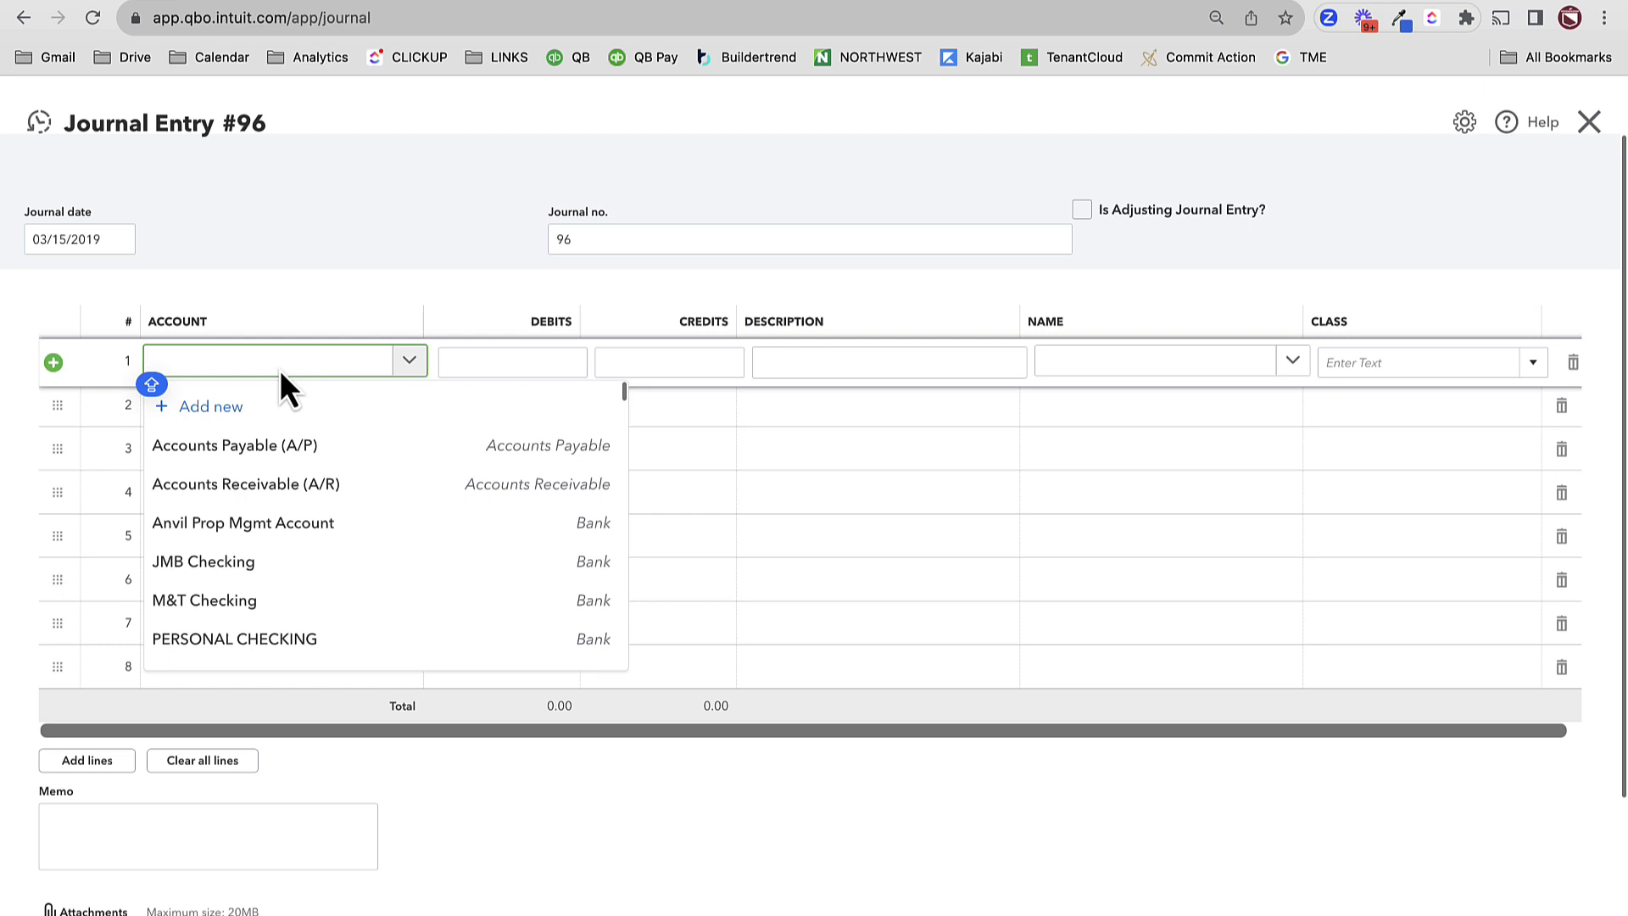
# - Set lines 1–3 accounts to Buying Costs, Purchase Price and Holding Costs
pyautogui.write('BUYING')
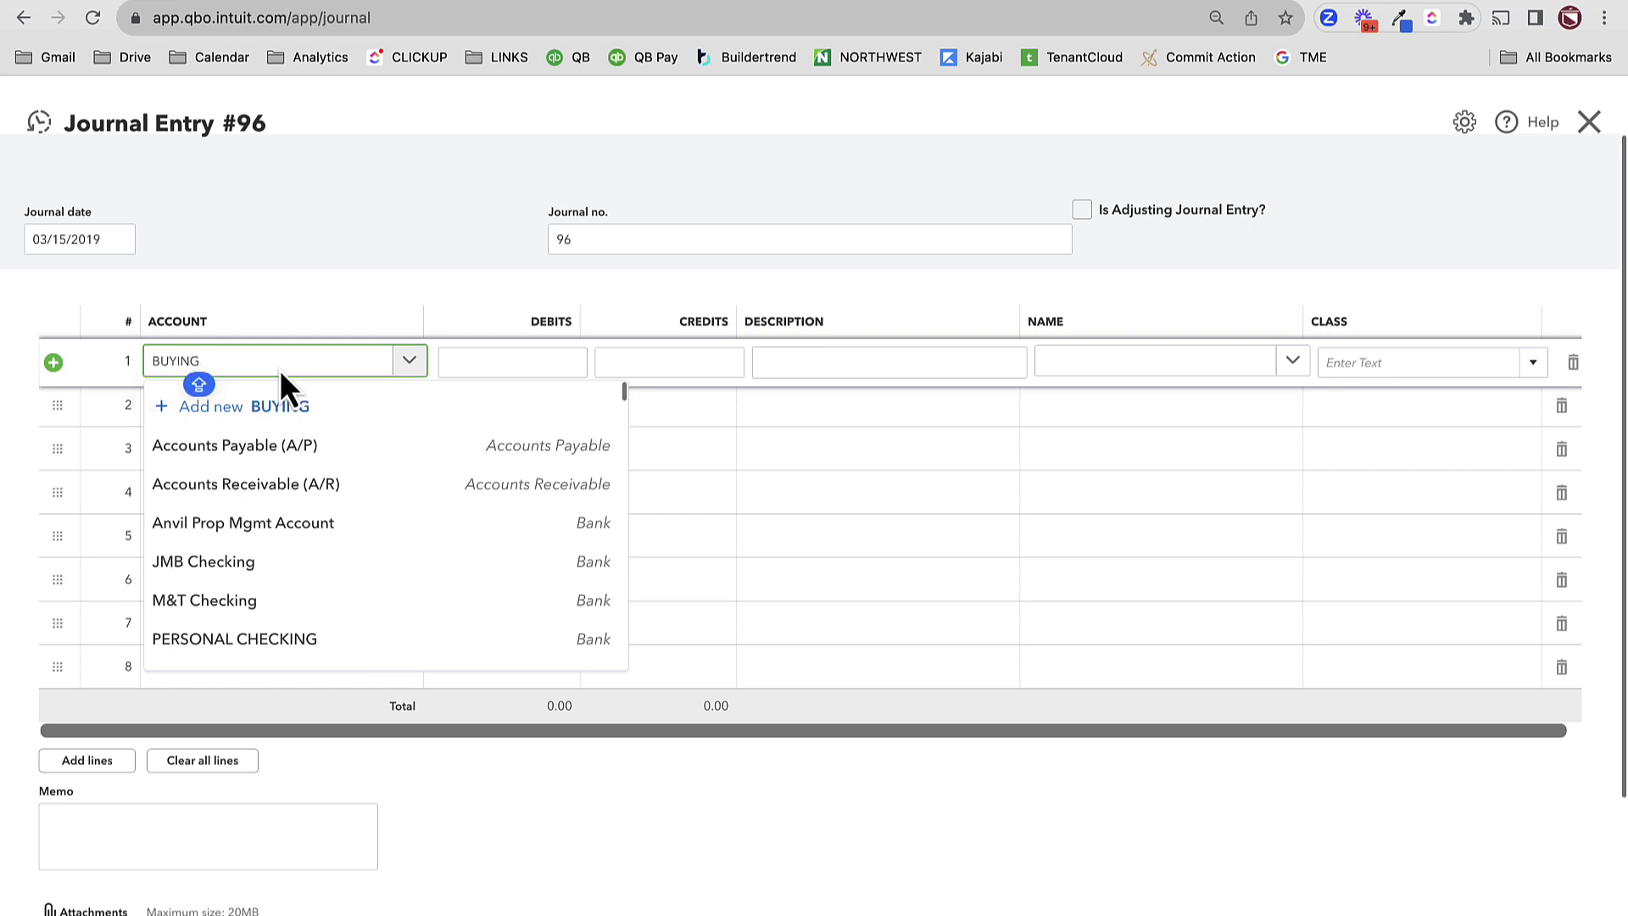
pyautogui.click(250, 484)
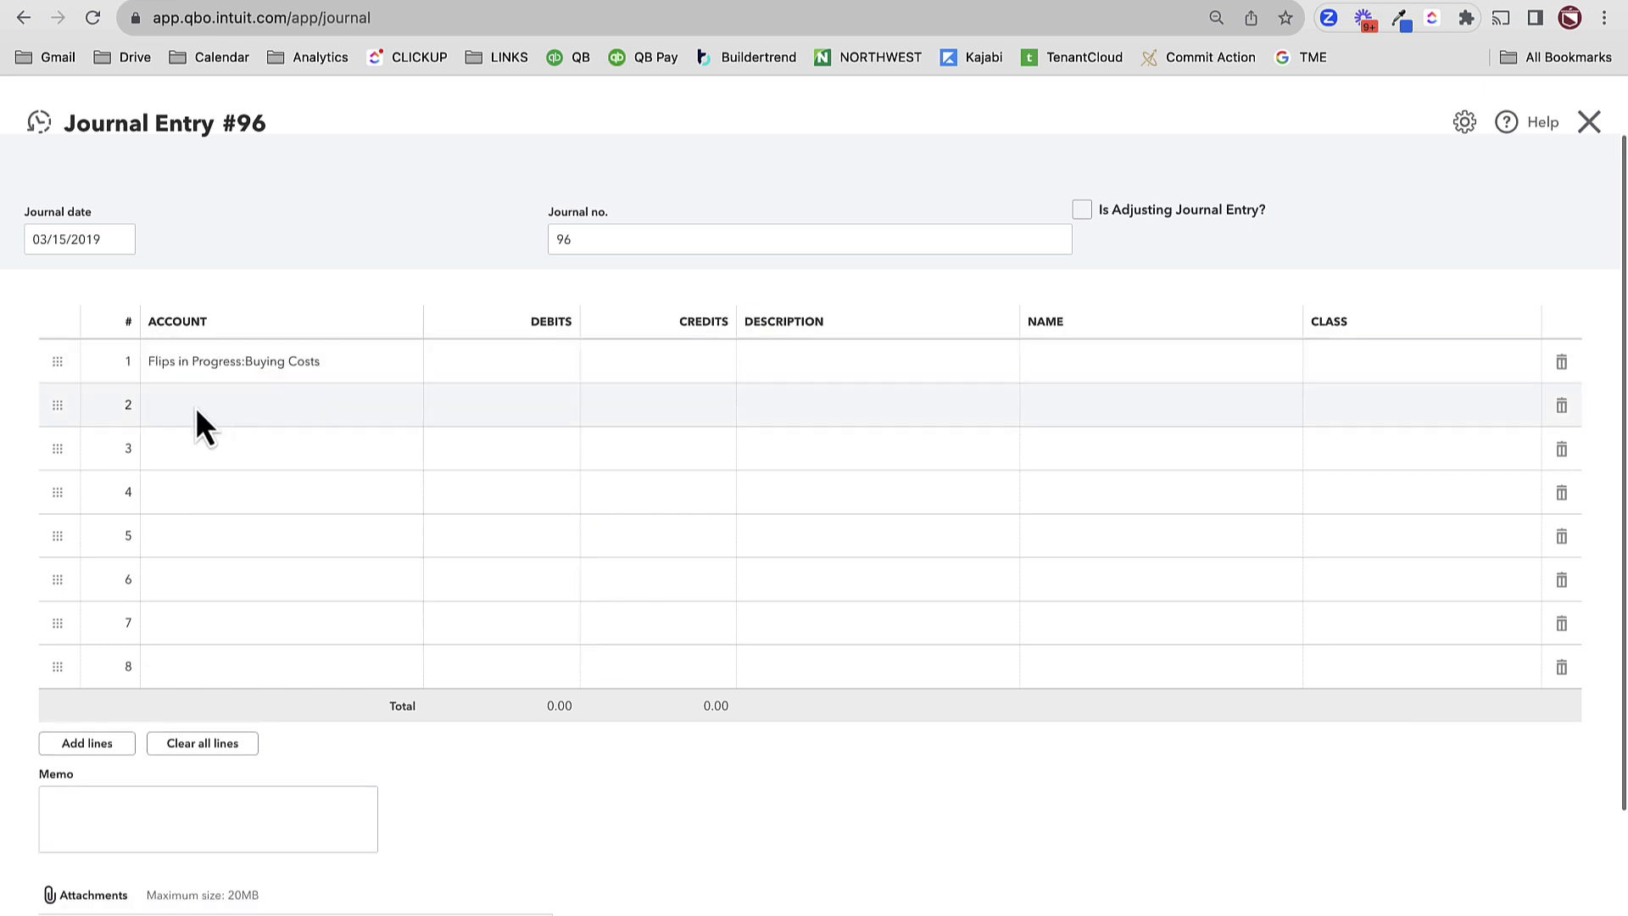
pyautogui.click(195, 407)
pyautogui.write('PURCHA')
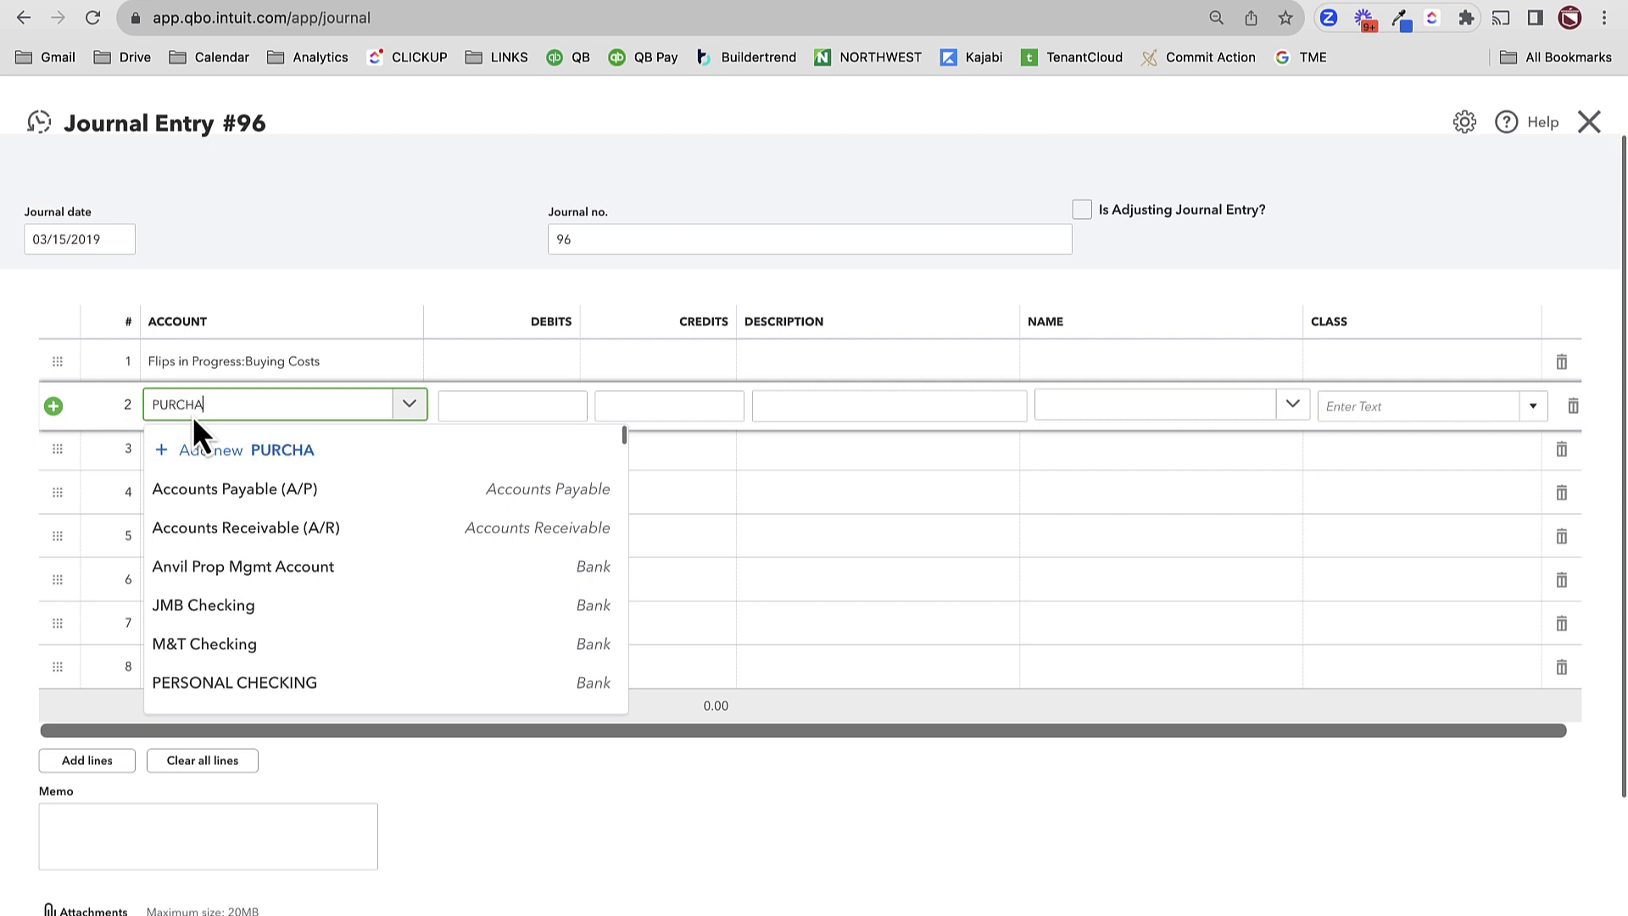
pyautogui.write('SE PRICE')
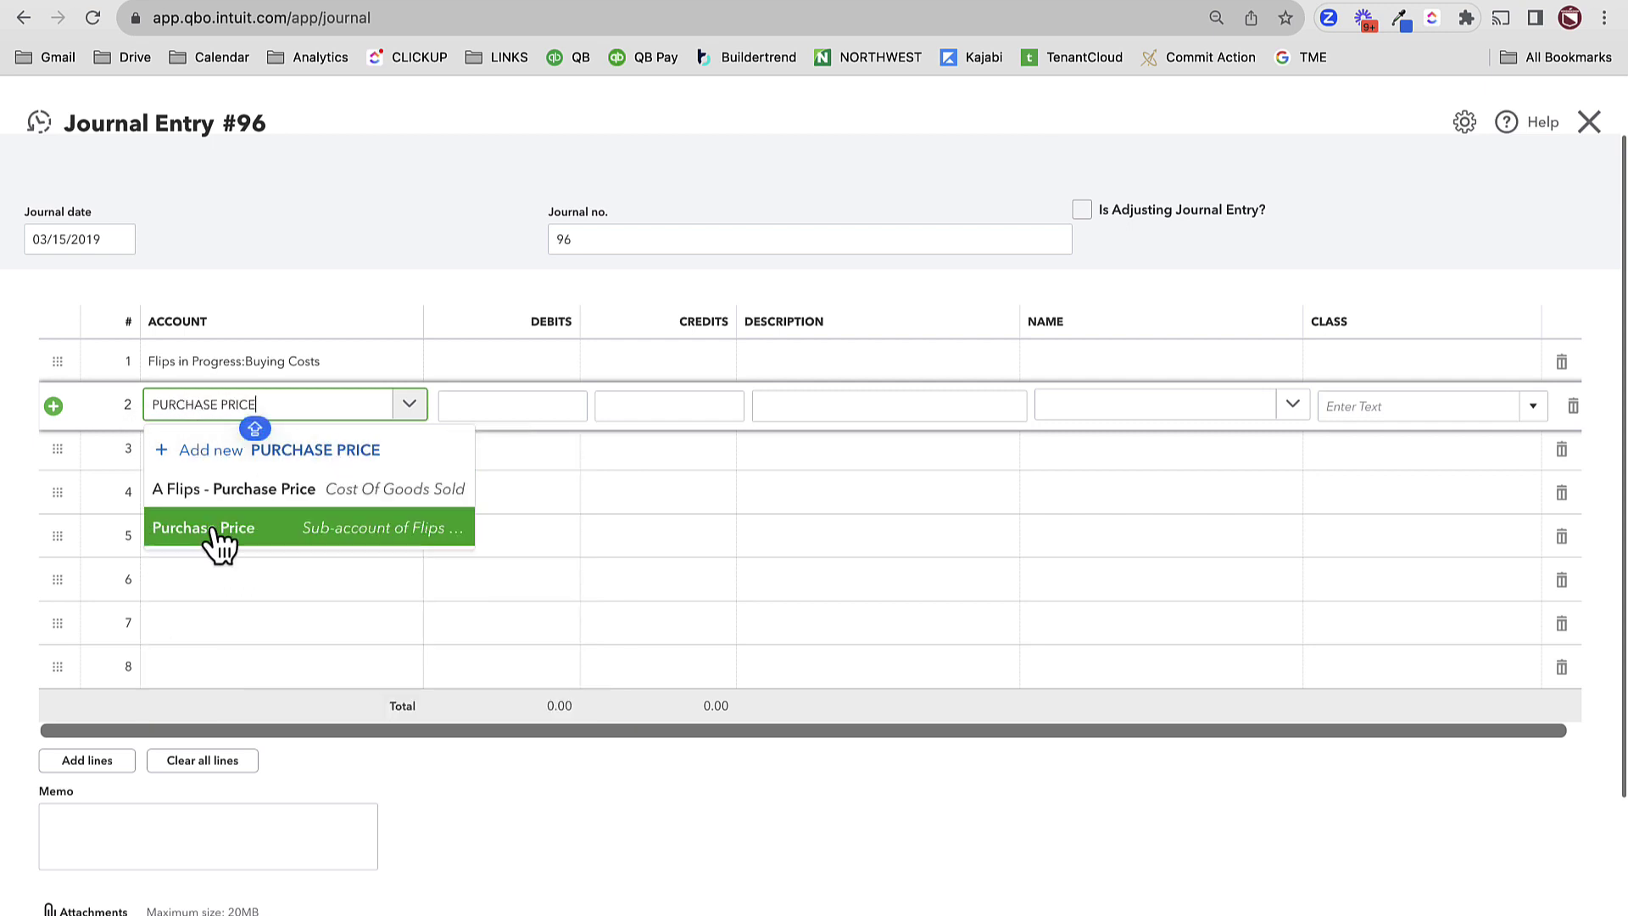
pyautogui.click(224, 527)
pyautogui.click(197, 458)
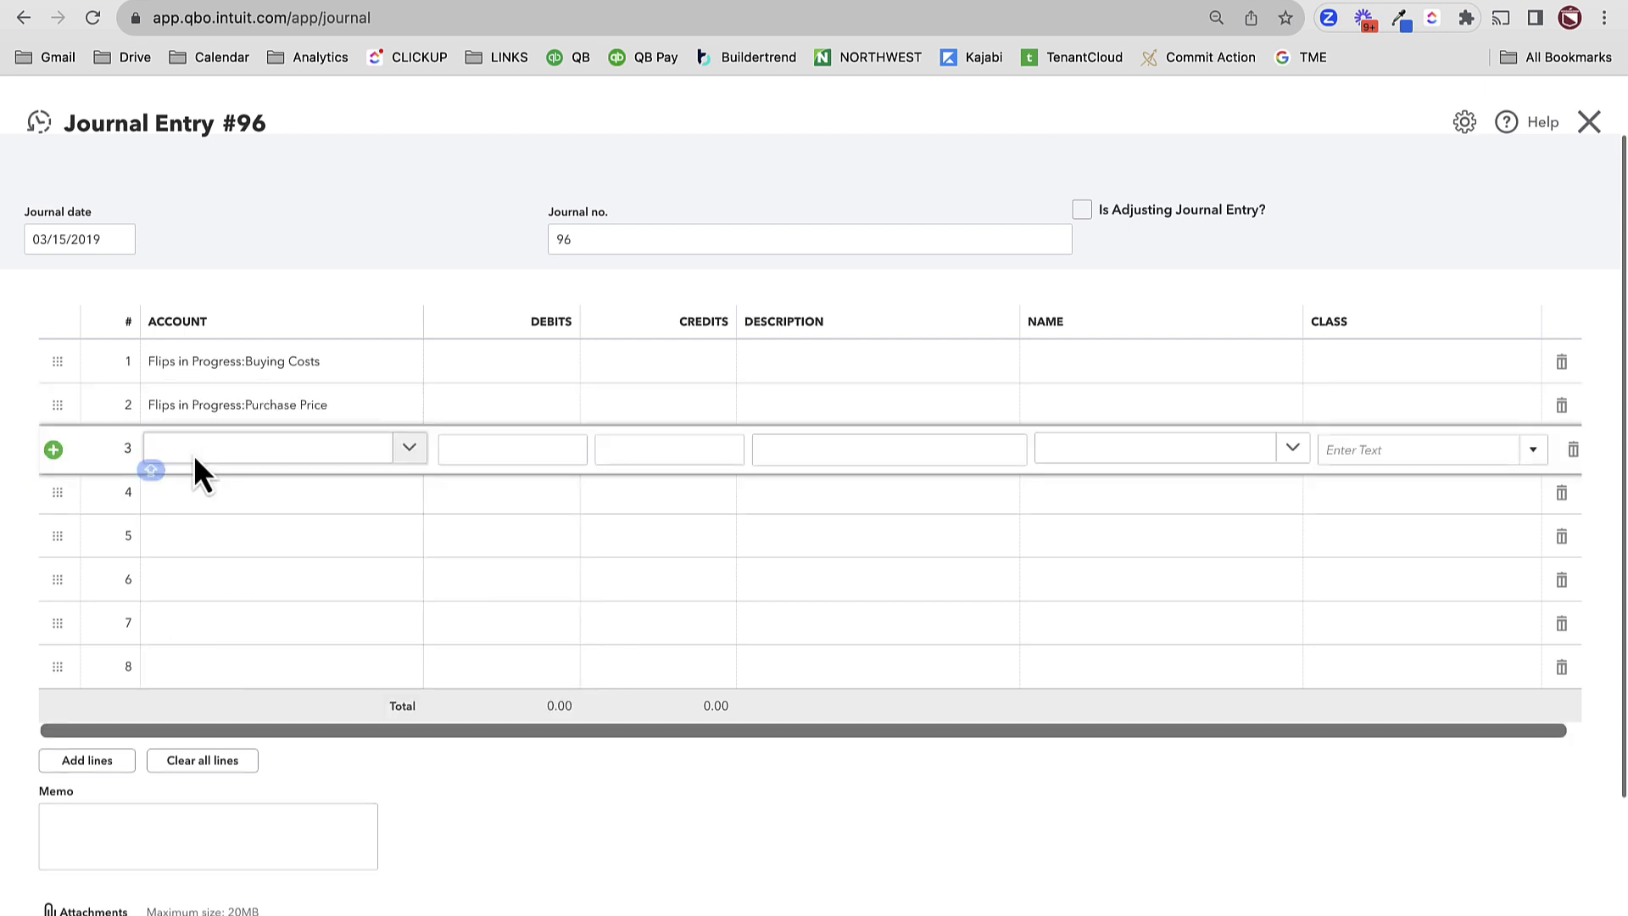
pyautogui.write('HOLDING')
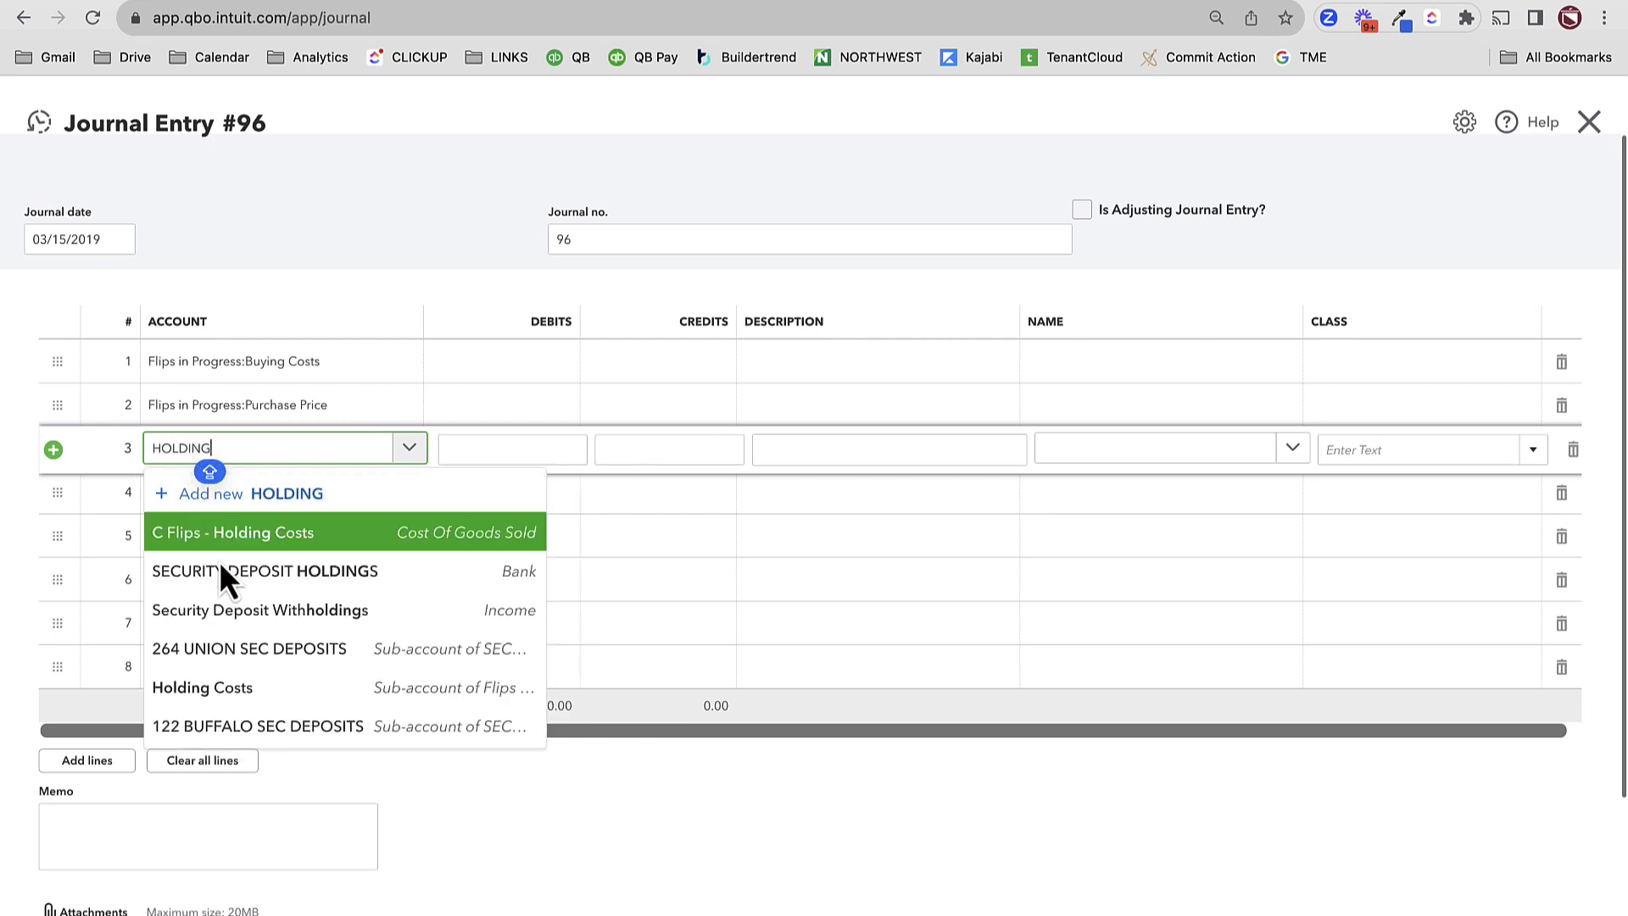
pyautogui.click(283, 688)
# - Set lines 4 and 5 accounts to Rehab and Debt Service
pyautogui.click(227, 510)
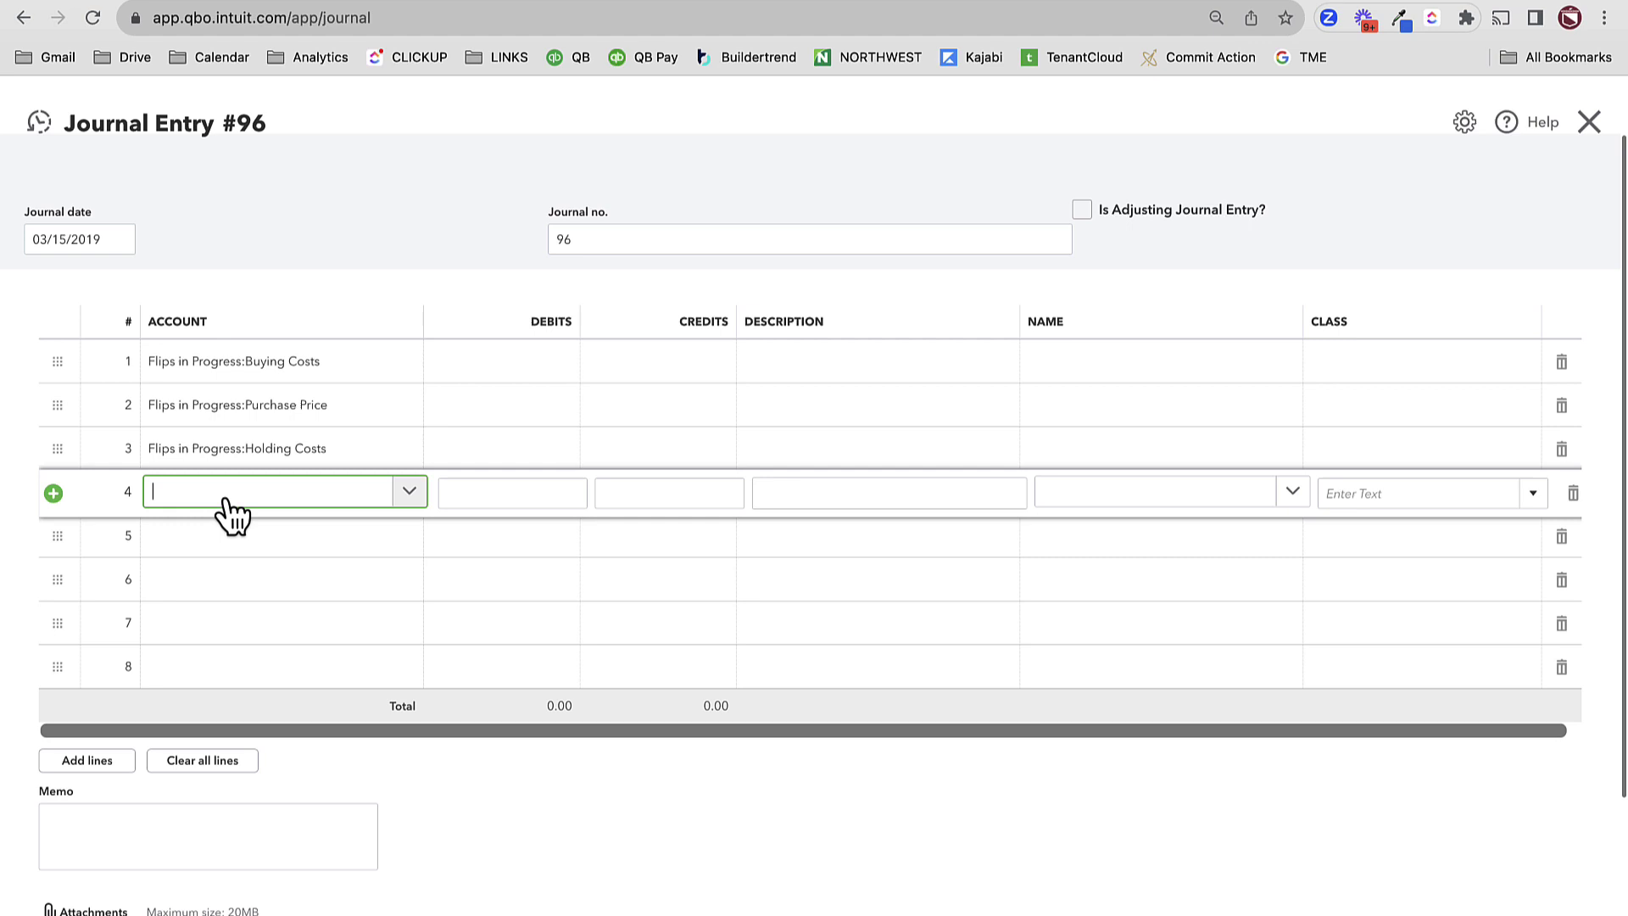
pyautogui.write('REHAB')
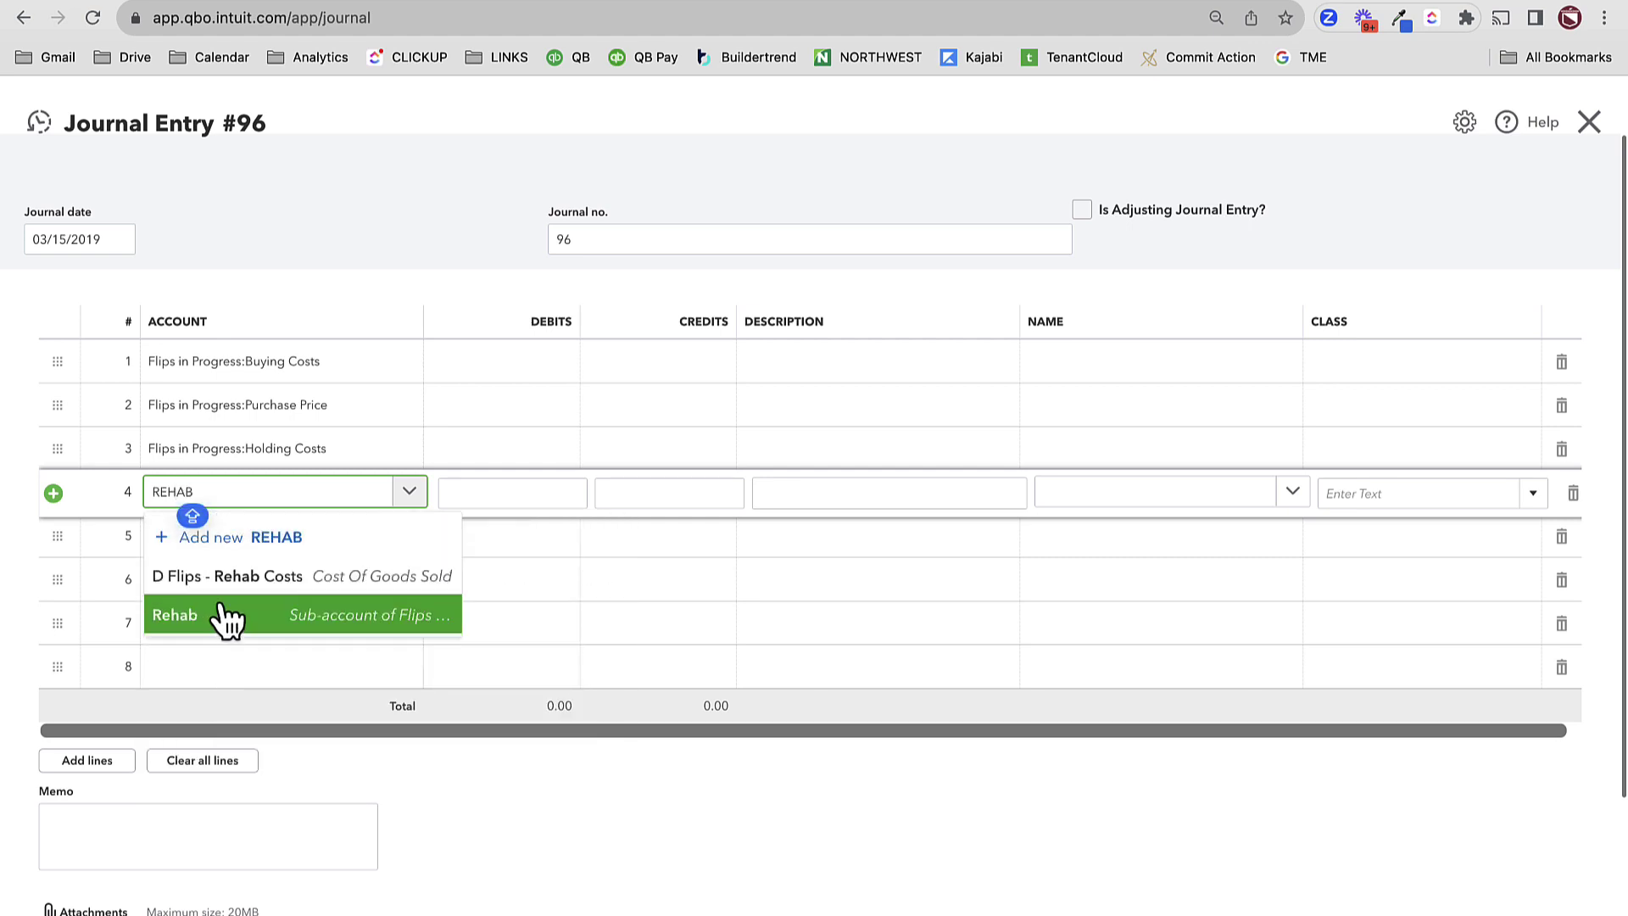
pyautogui.click(220, 617)
pyautogui.click(176, 555)
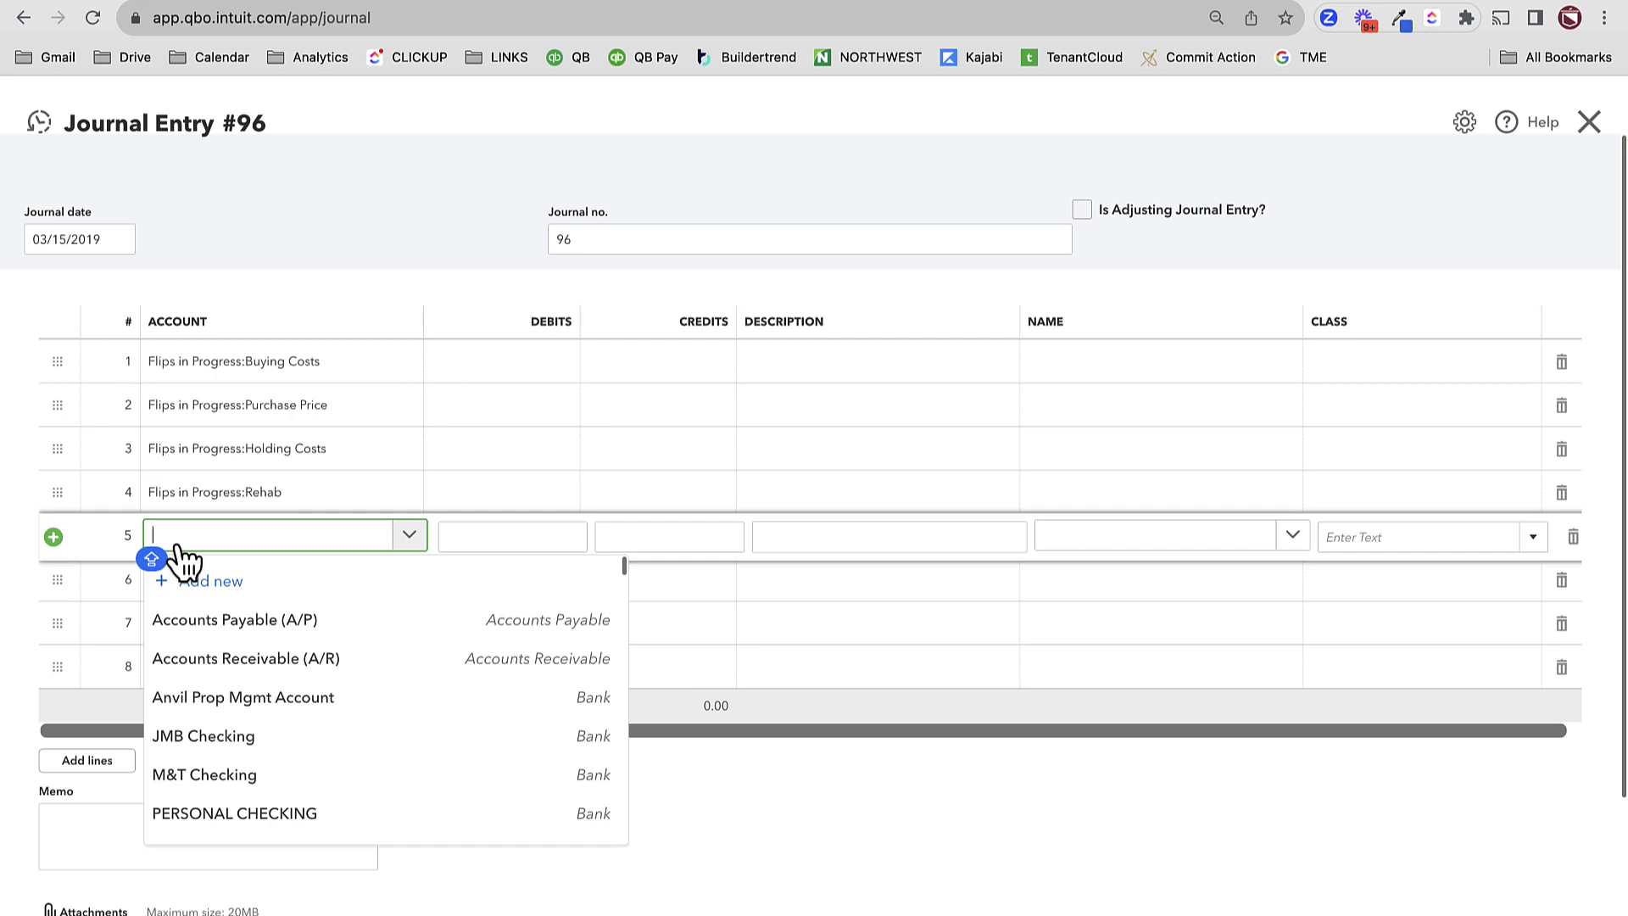
pyautogui.write('DEBT SER')
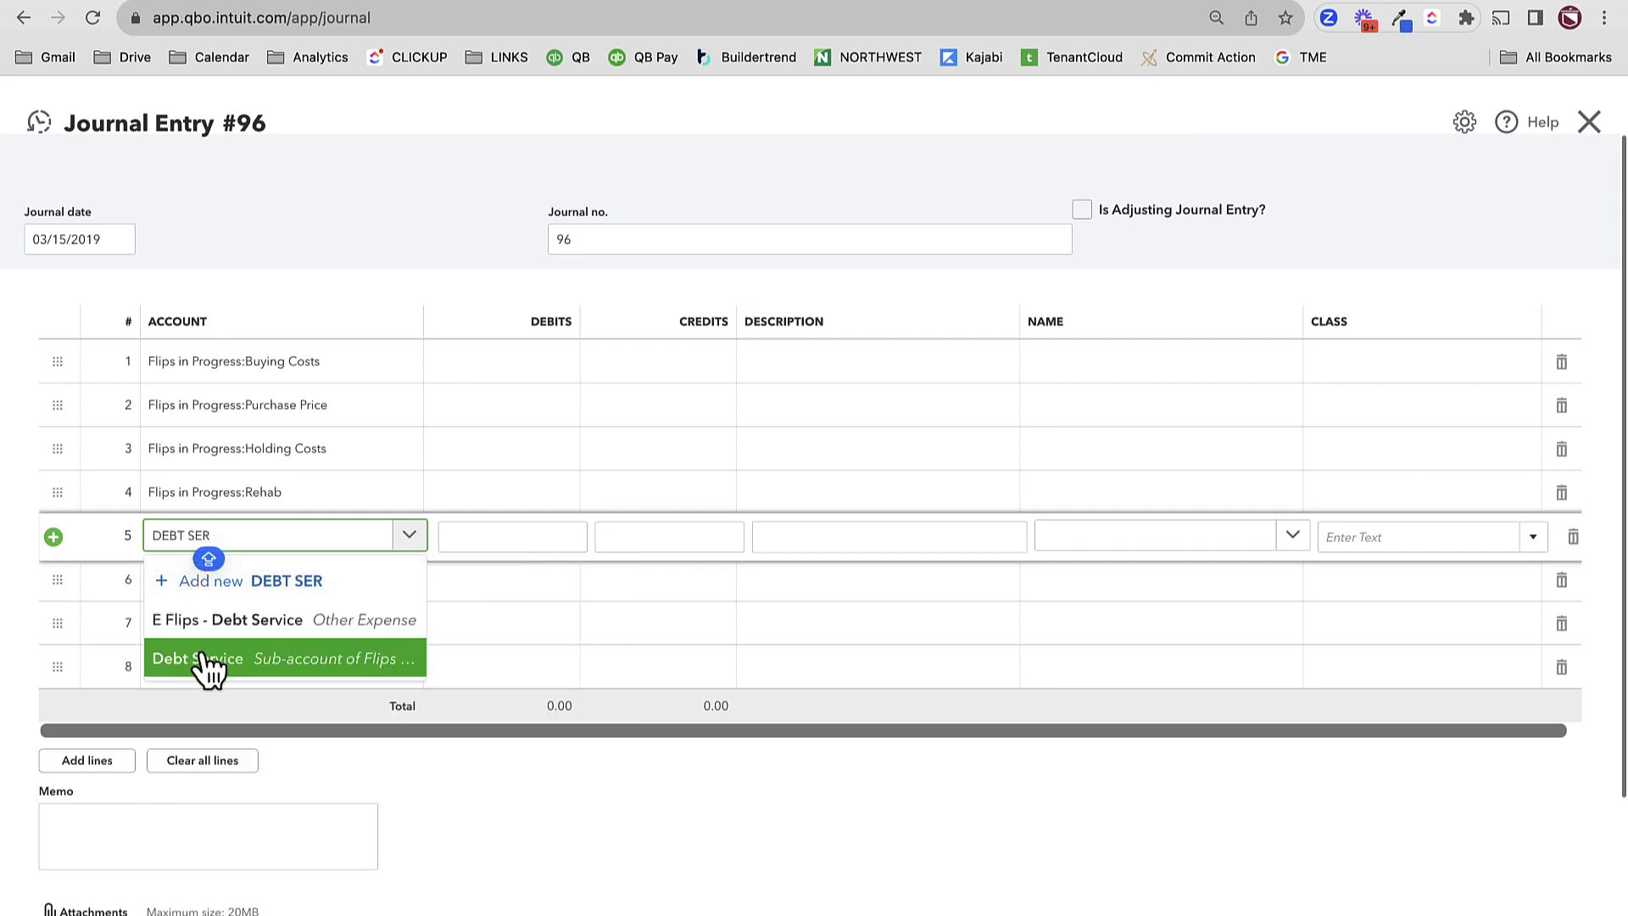
pyautogui.click(208, 659)
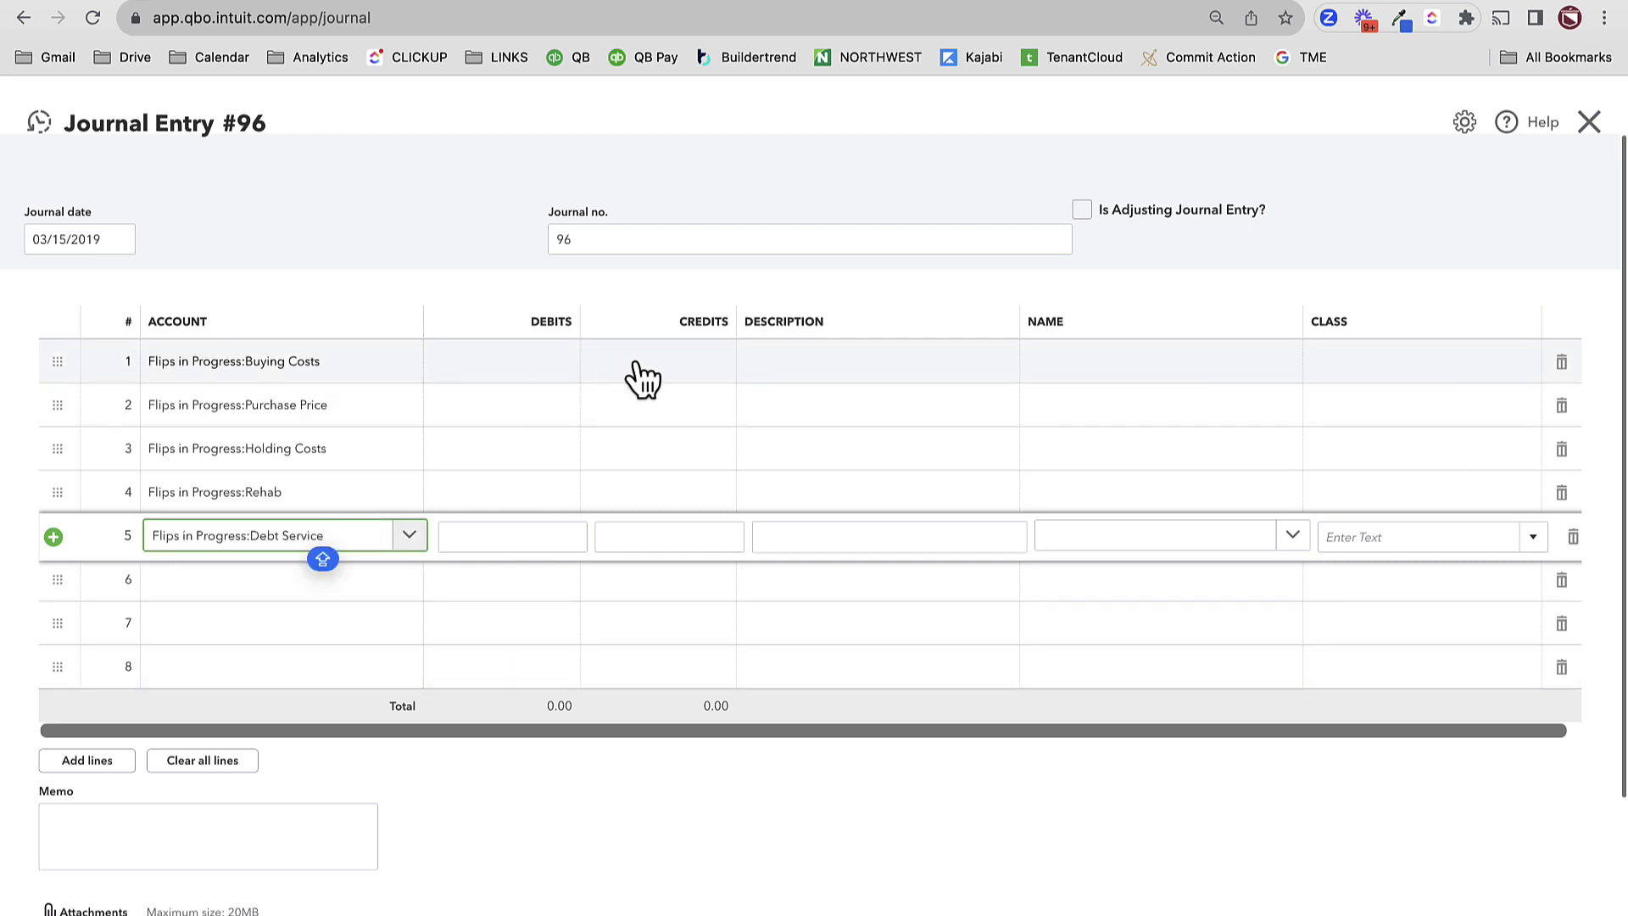
pyautogui.click(670, 382)
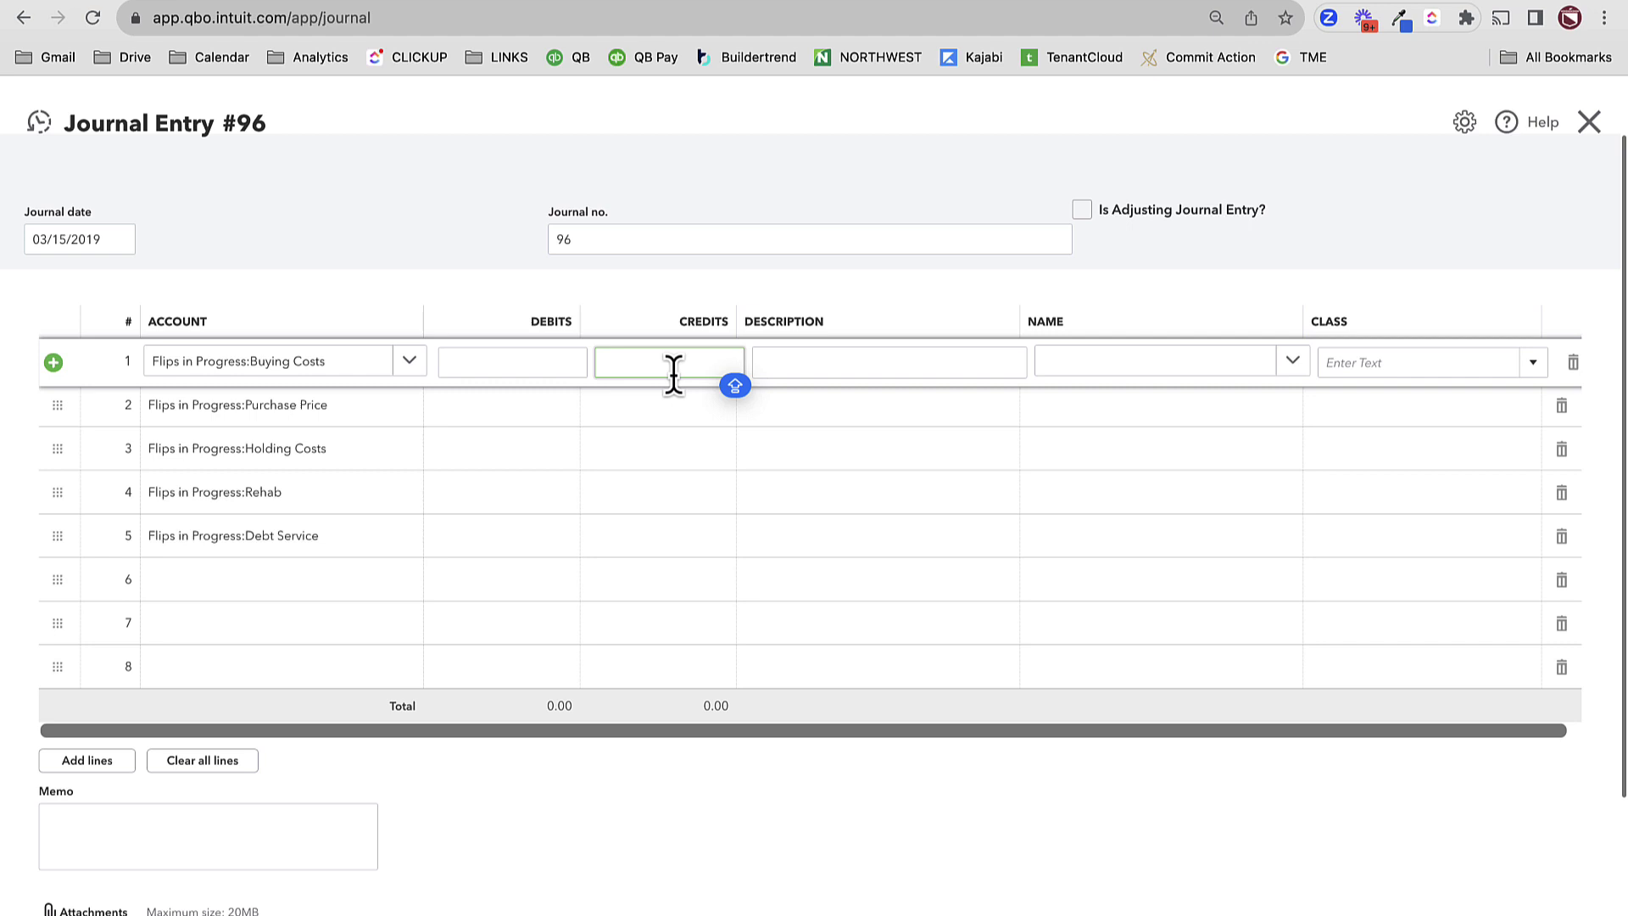
# - Credit Buying Costs 7,500, Purchase Price 250,000, Holding Costs 1,500, Rehab 81,000, Debt Service 6,800
pyautogui.write('7,5')
pyautogui.write('00')
pyautogui.click(655, 407)
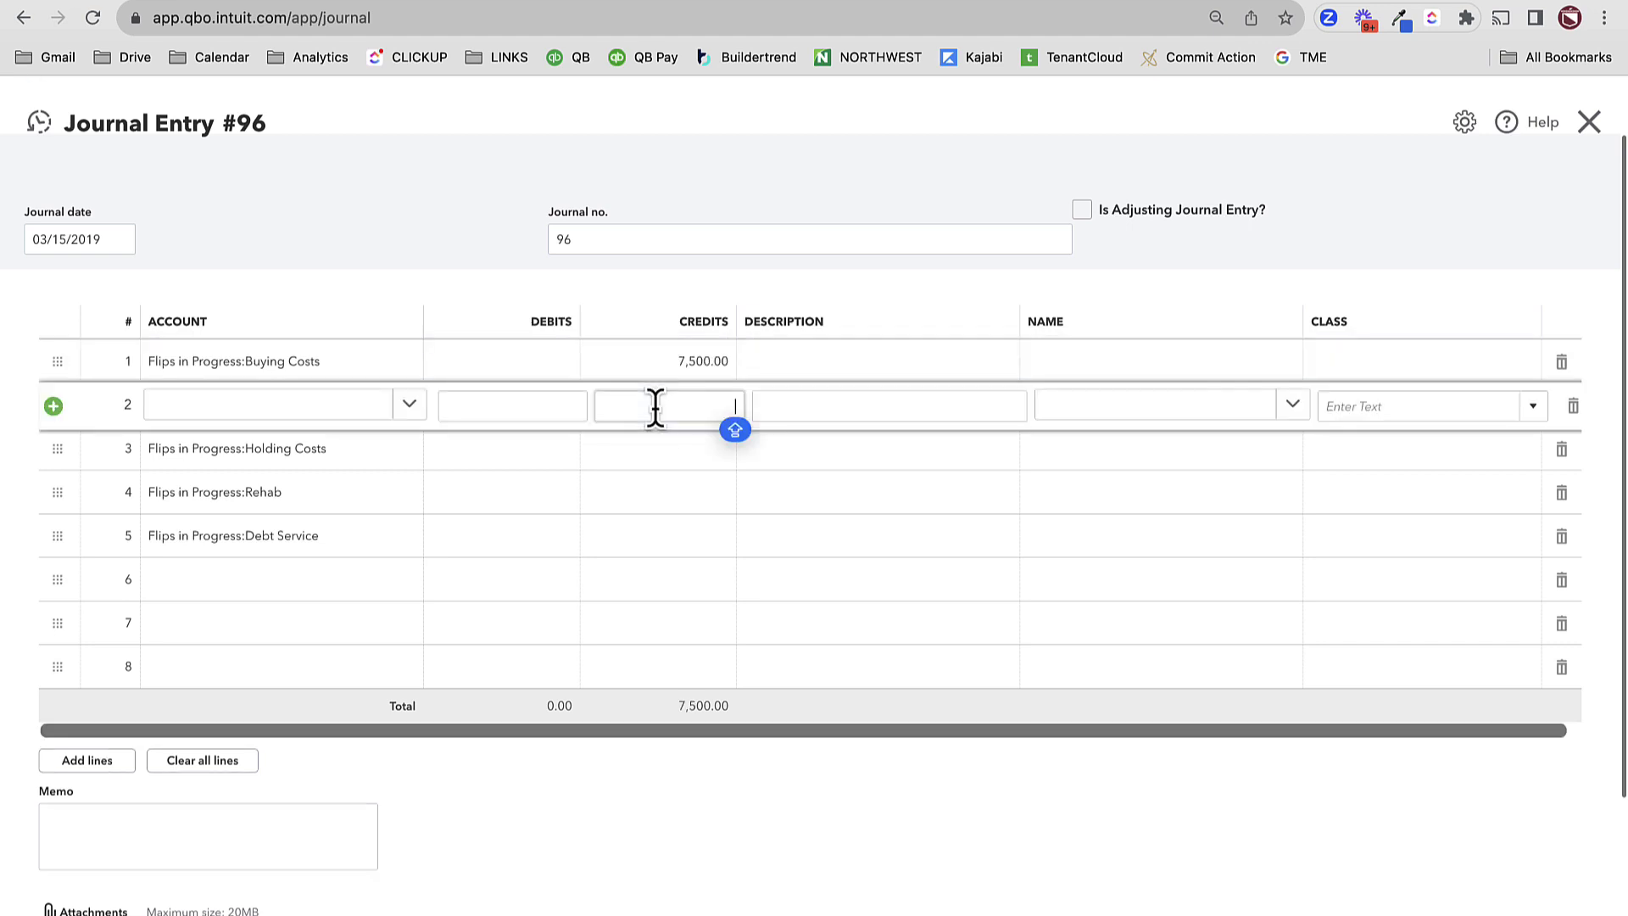
pyautogui.write('250000')
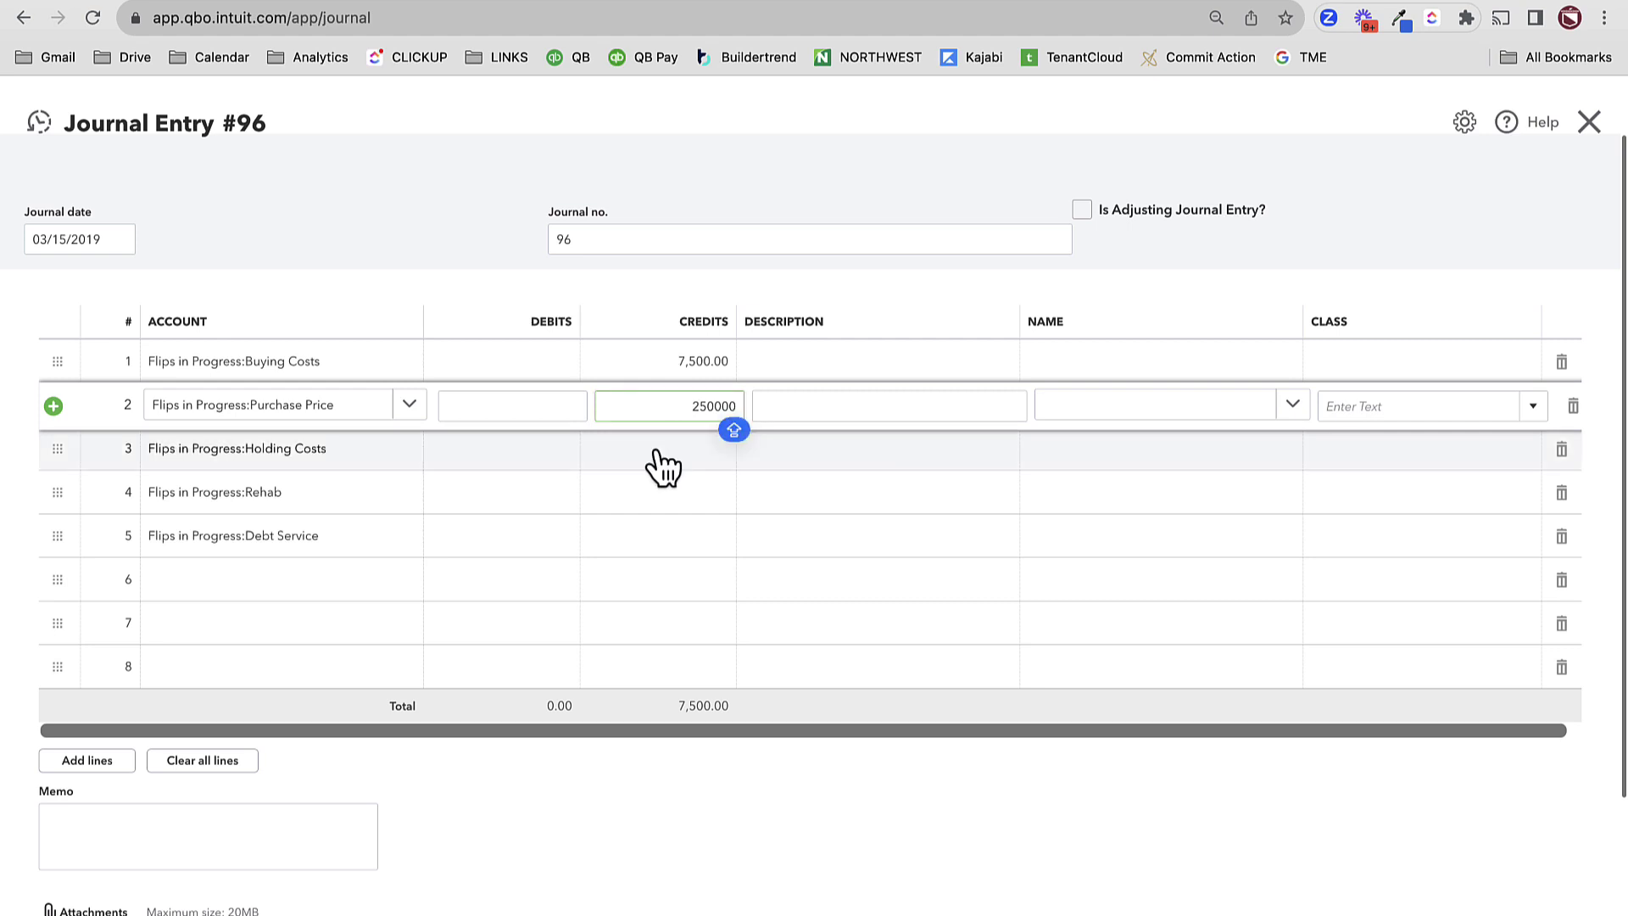
pyautogui.click(654, 450)
pyautogui.write('1500')
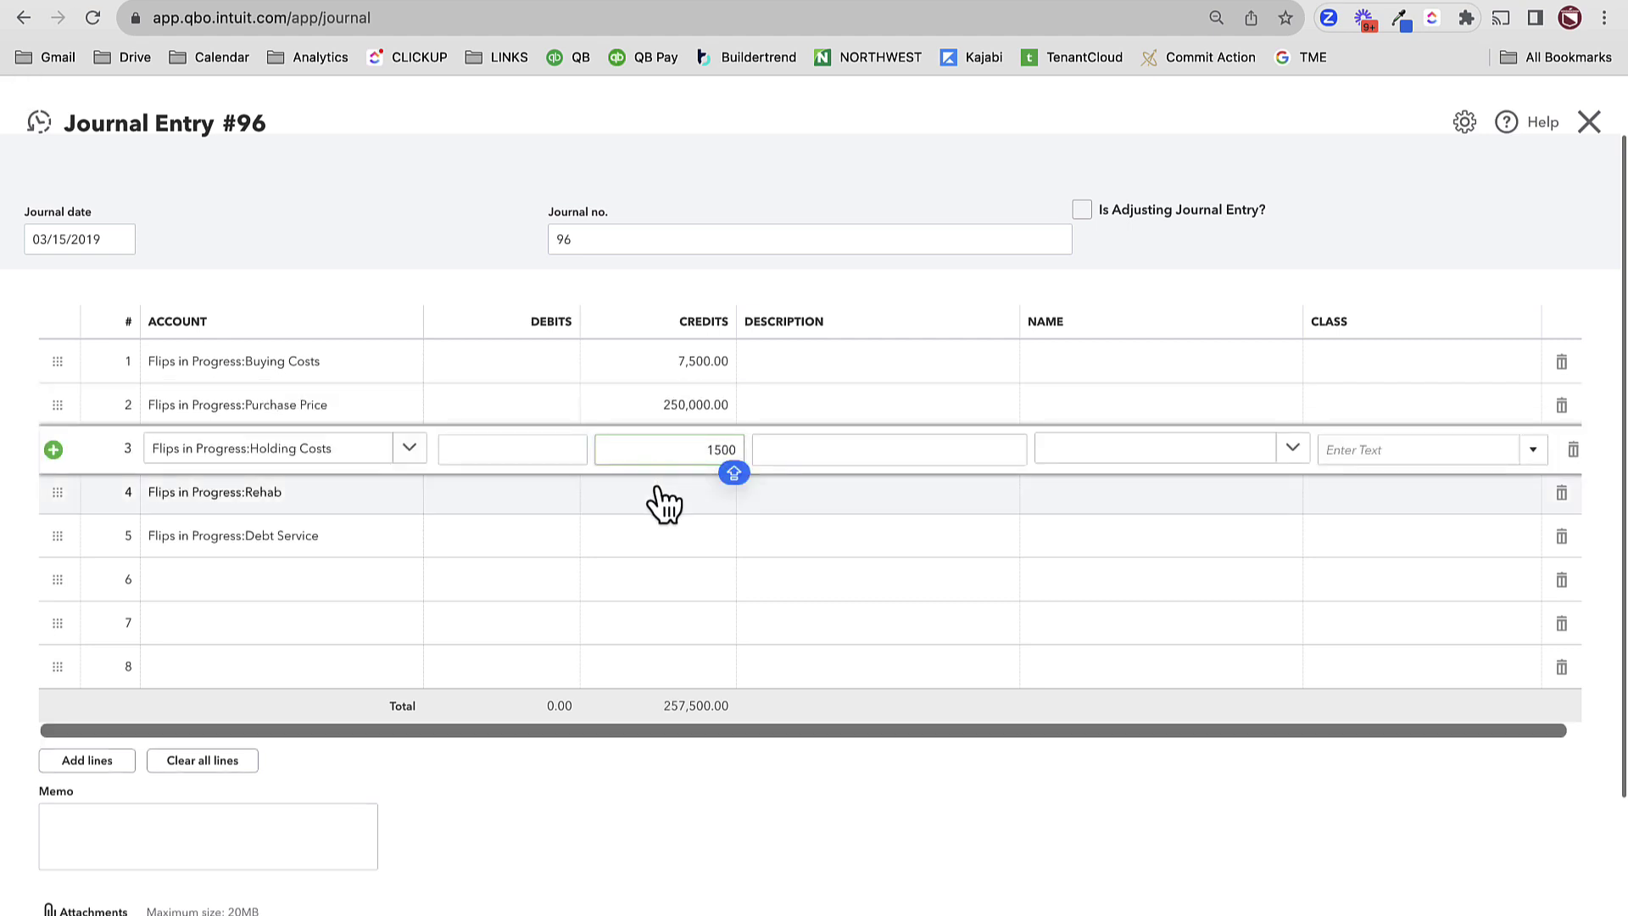
pyautogui.click(653, 493)
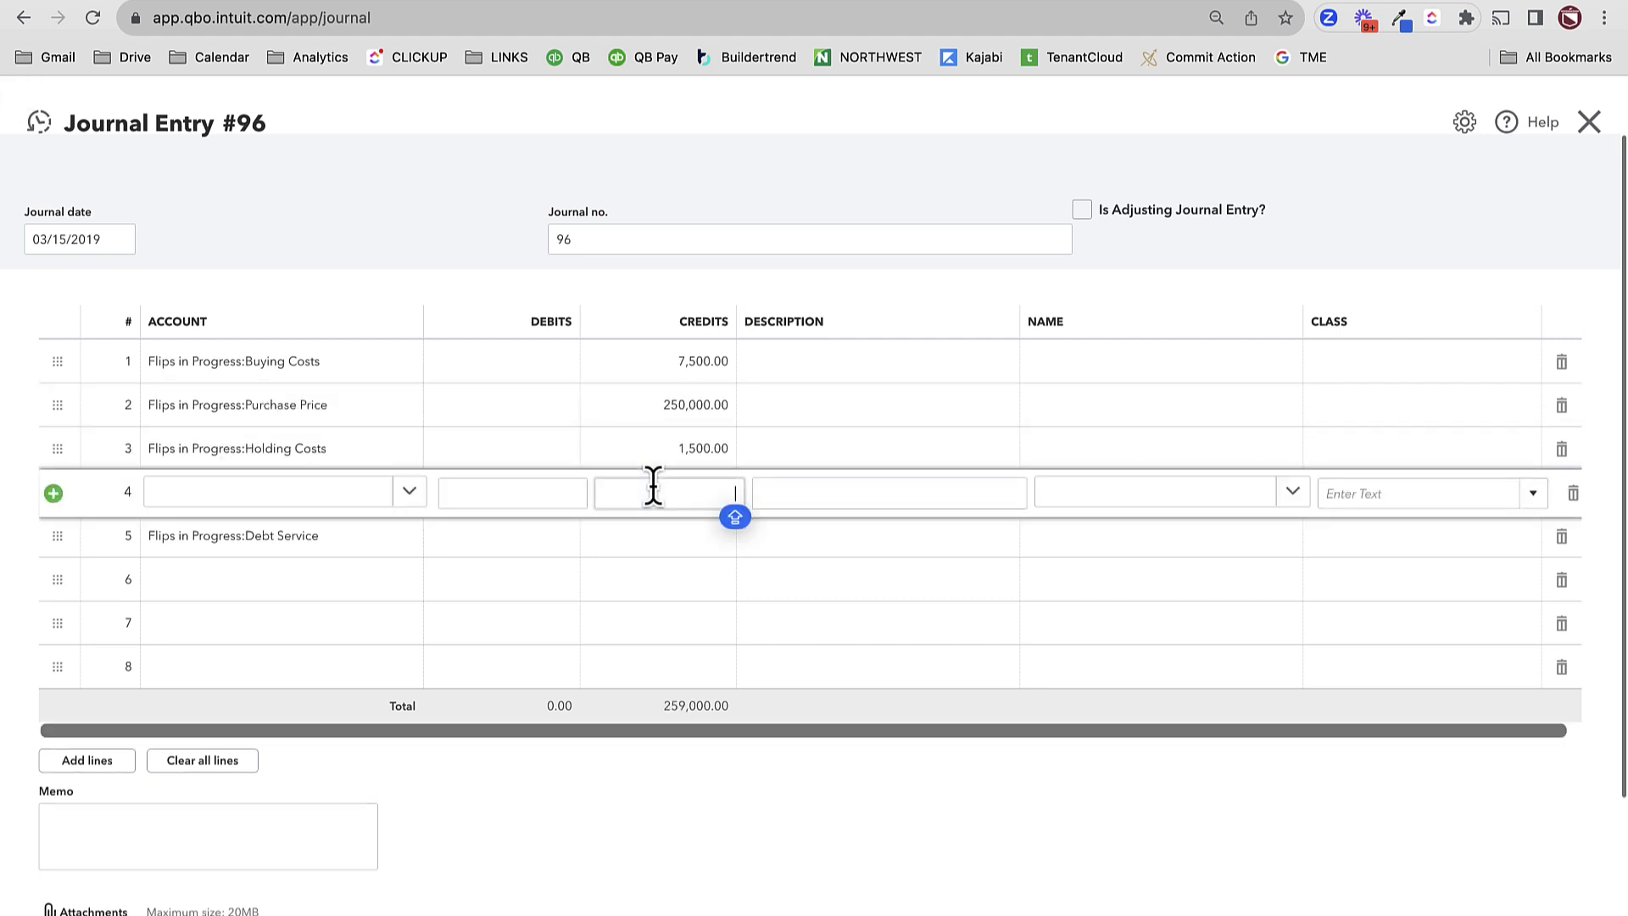
pyautogui.write('81000')
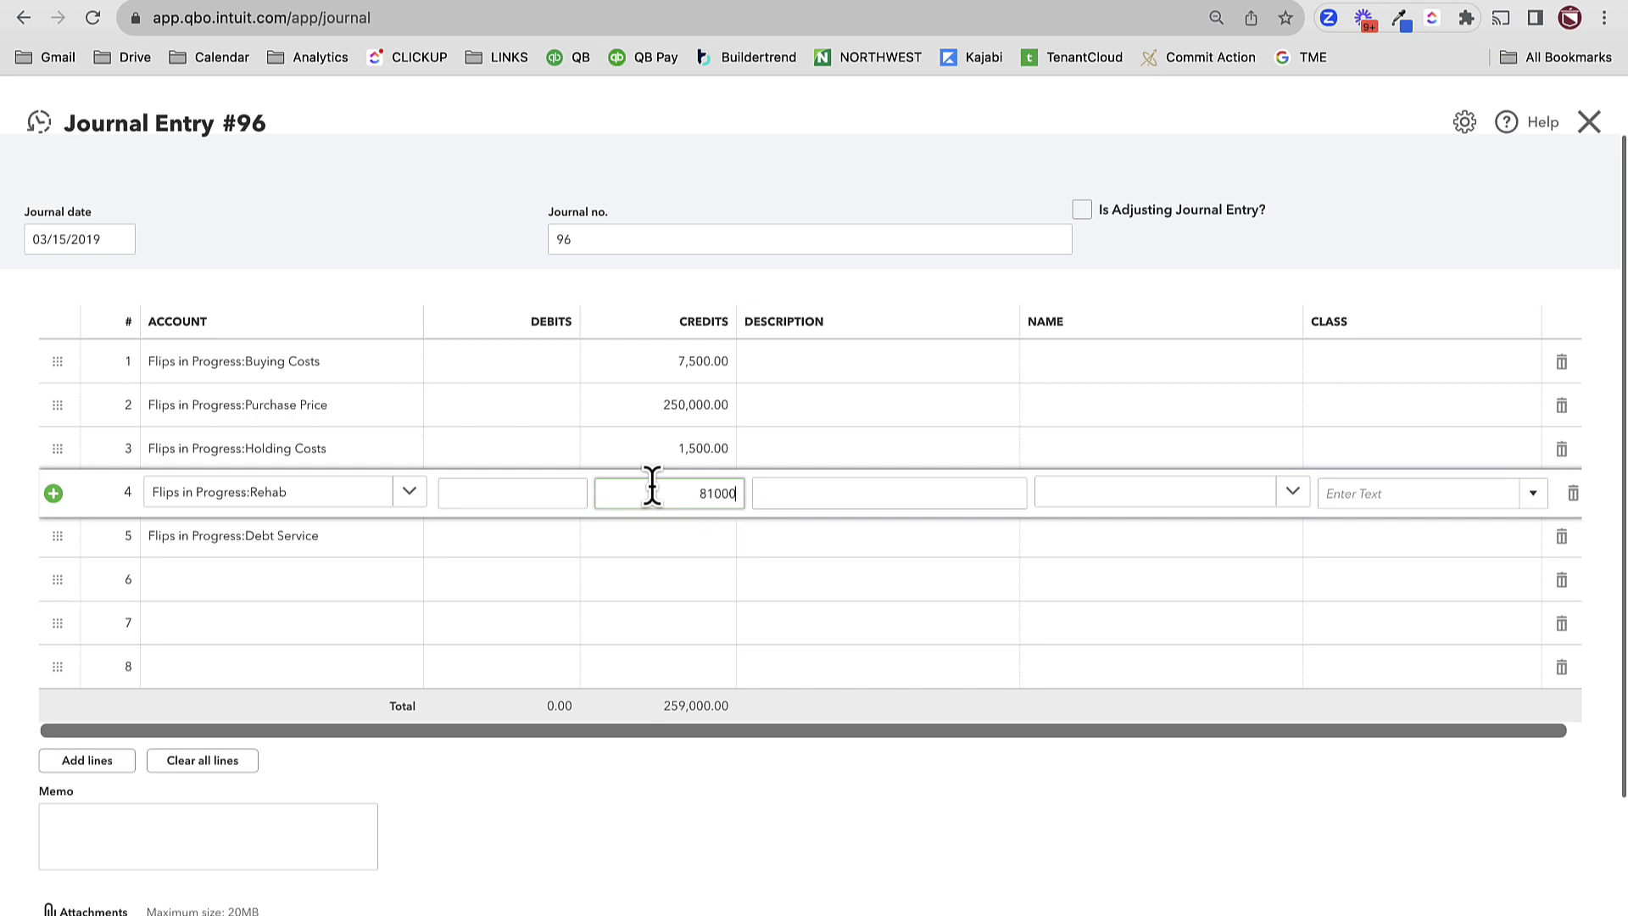
pyautogui.click(666, 538)
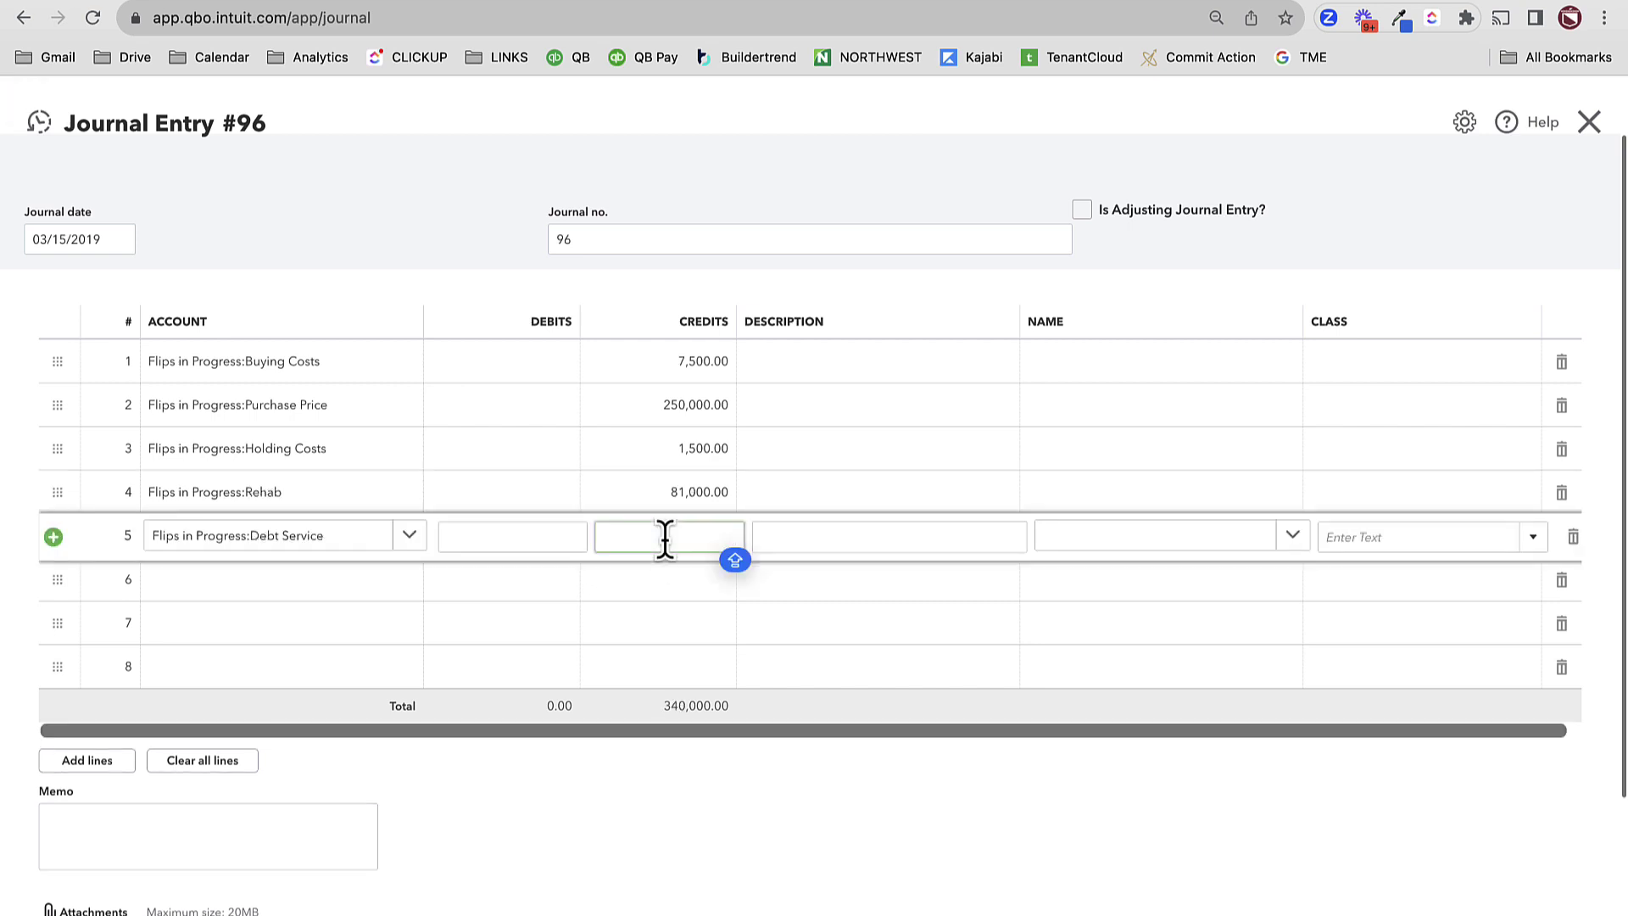
pyautogui.write('6800')
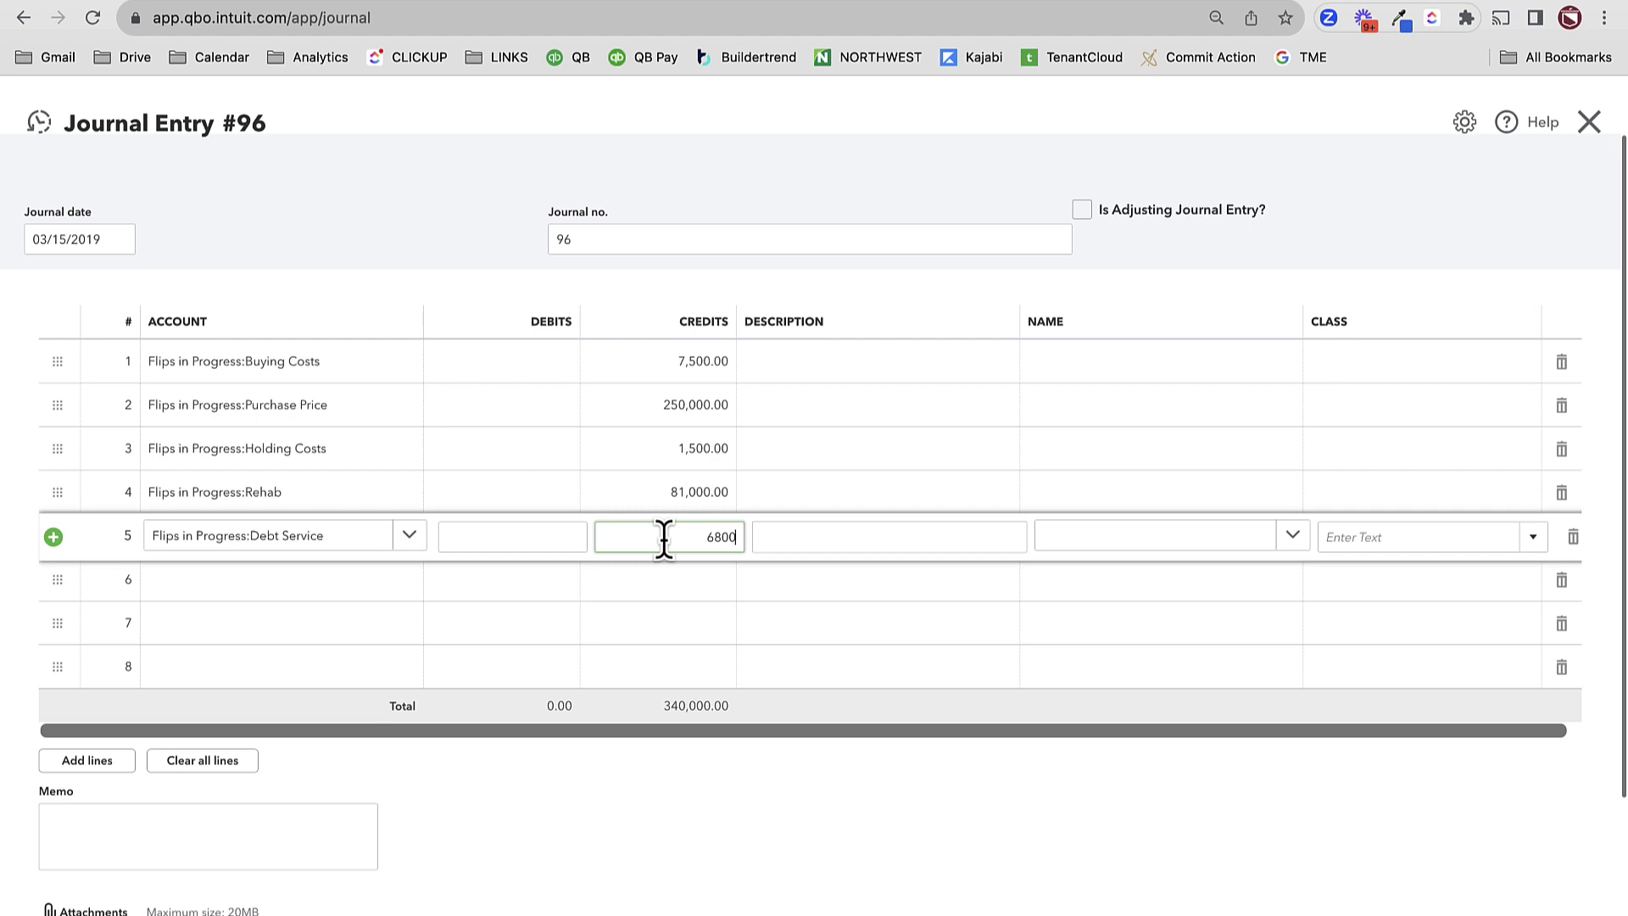
pyautogui.press('Tab')
pyautogui.click(1176, 817)
pyautogui.click(1110, 373)
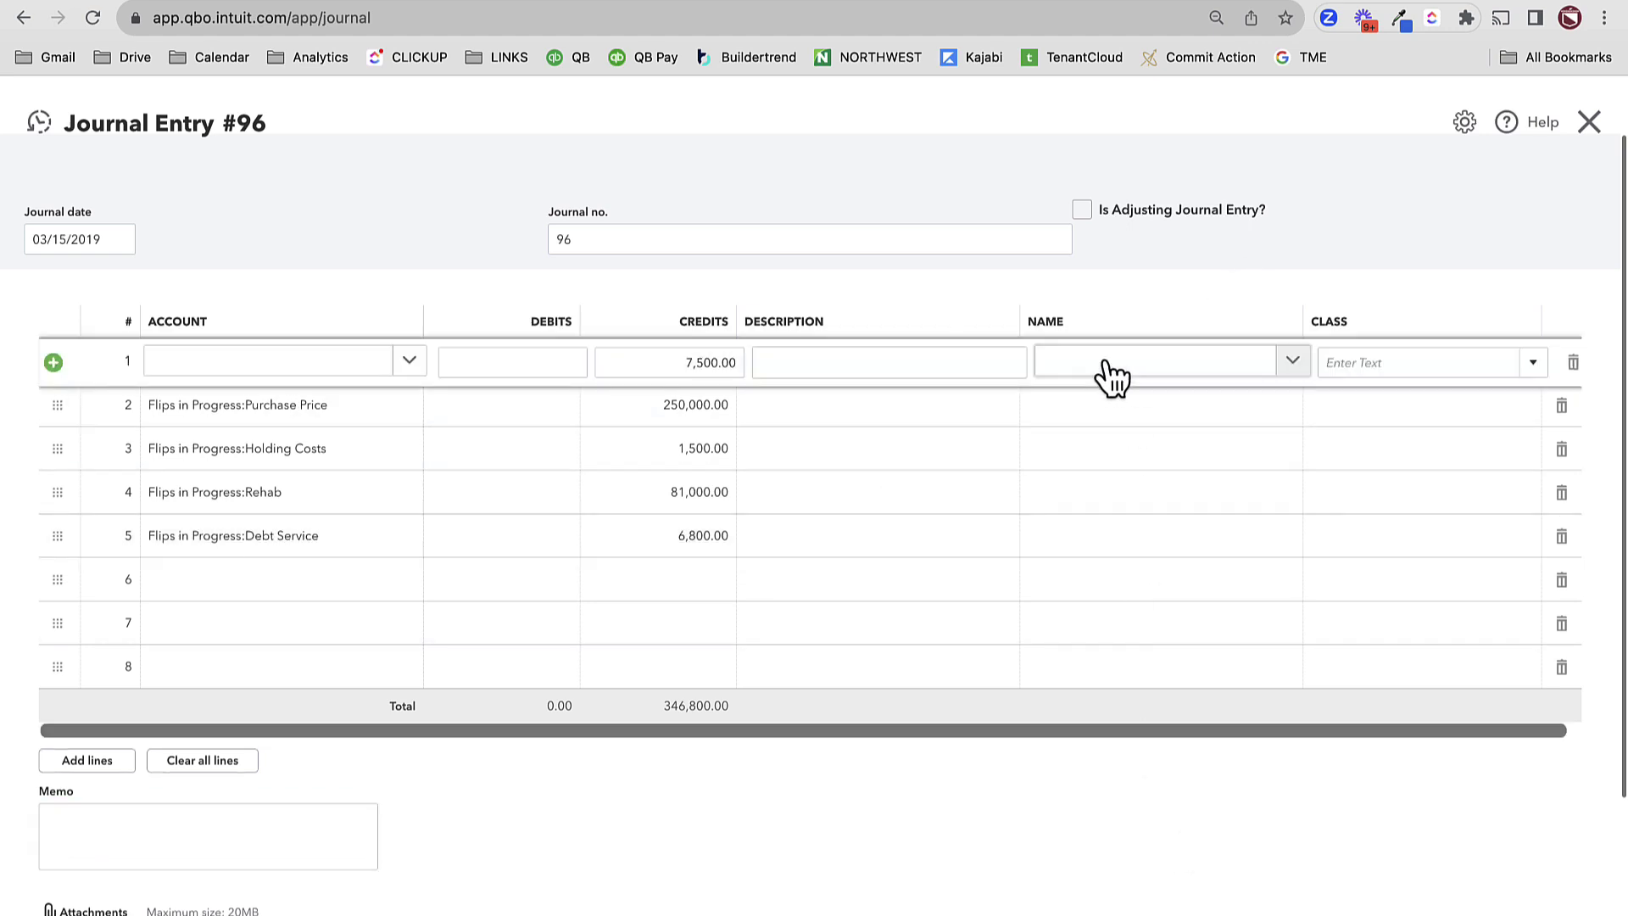
pyautogui.click(1111, 373)
pyautogui.write('26')
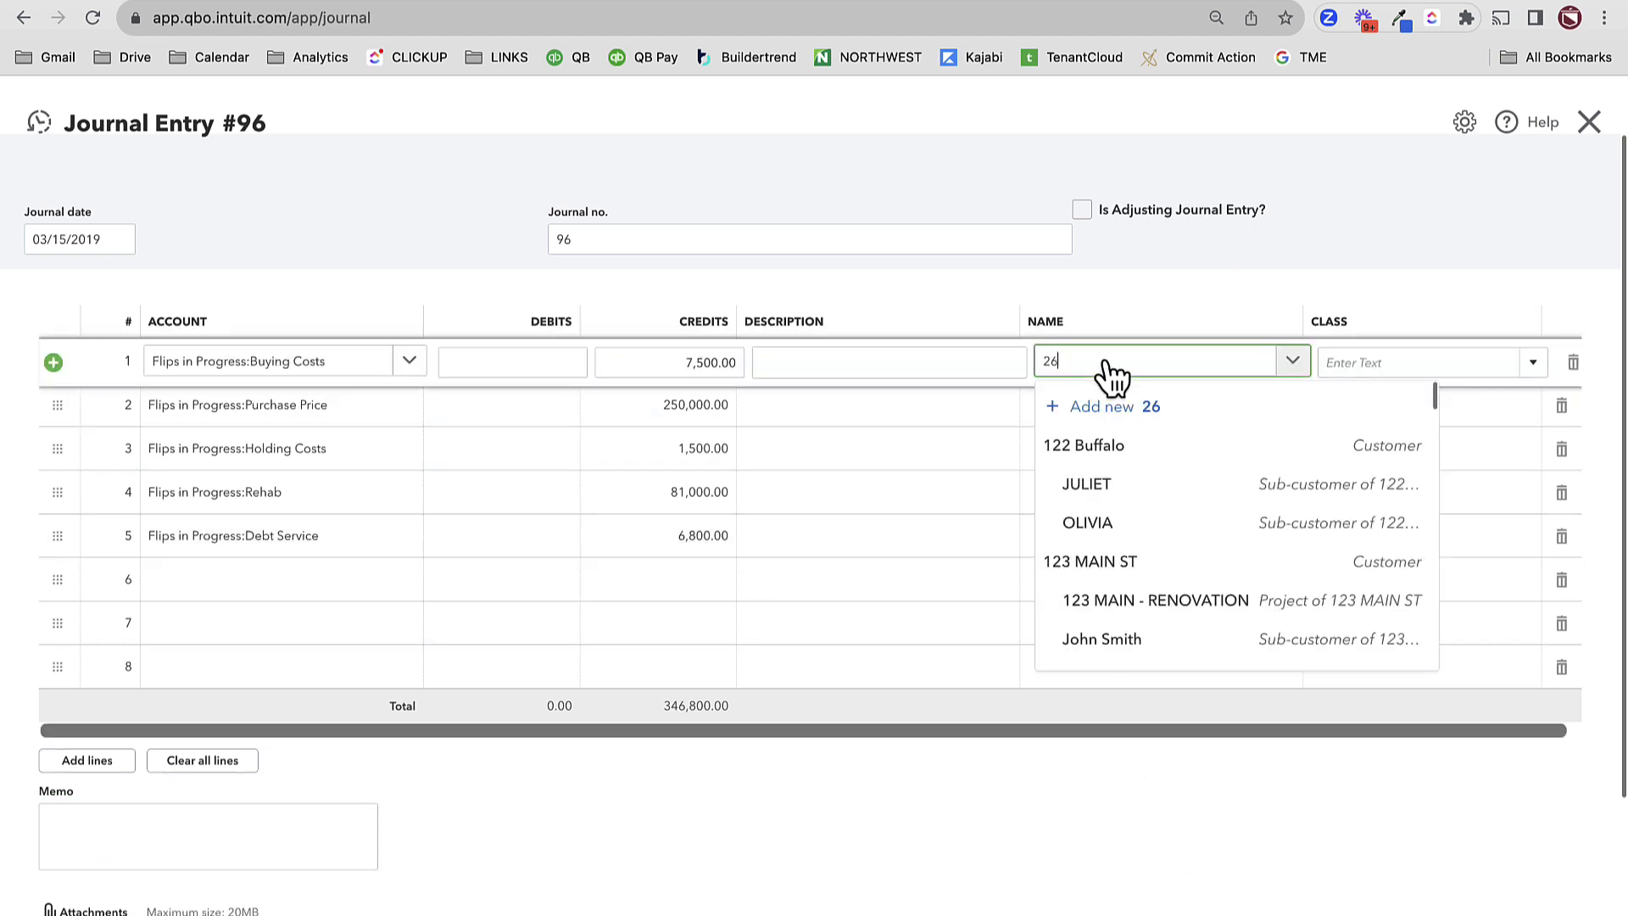
pyautogui.write('4')
pyautogui.click(1119, 444)
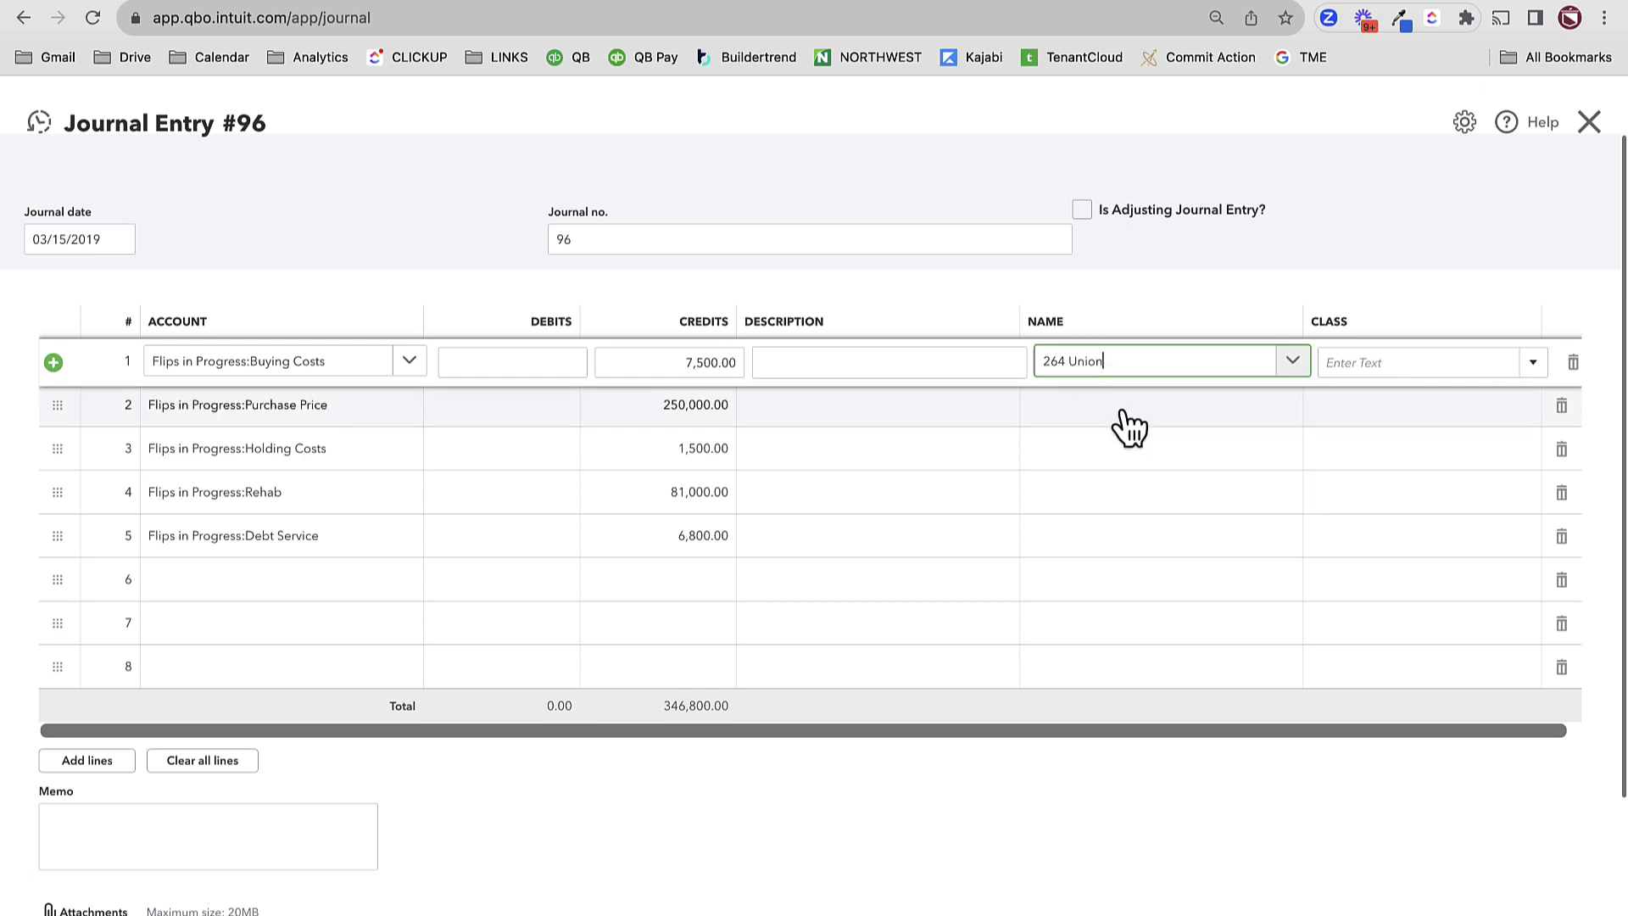
pyautogui.click(1127, 419)
pyautogui.click(1128, 420)
pyautogui.write('264')
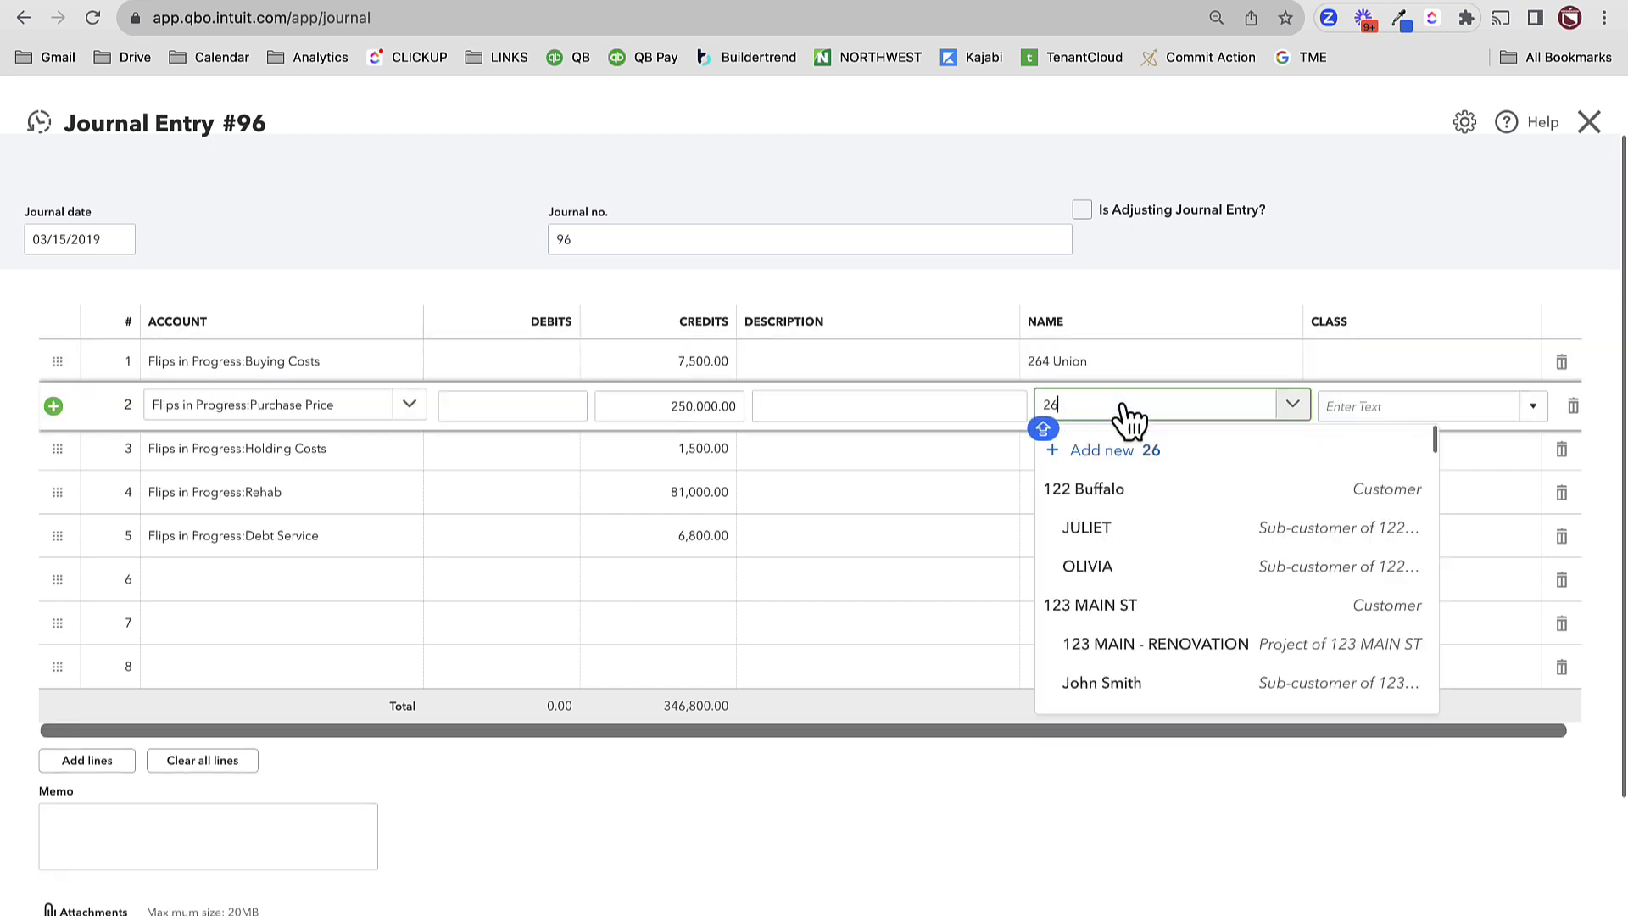
pyautogui.click(1138, 488)
pyautogui.click(1098, 449)
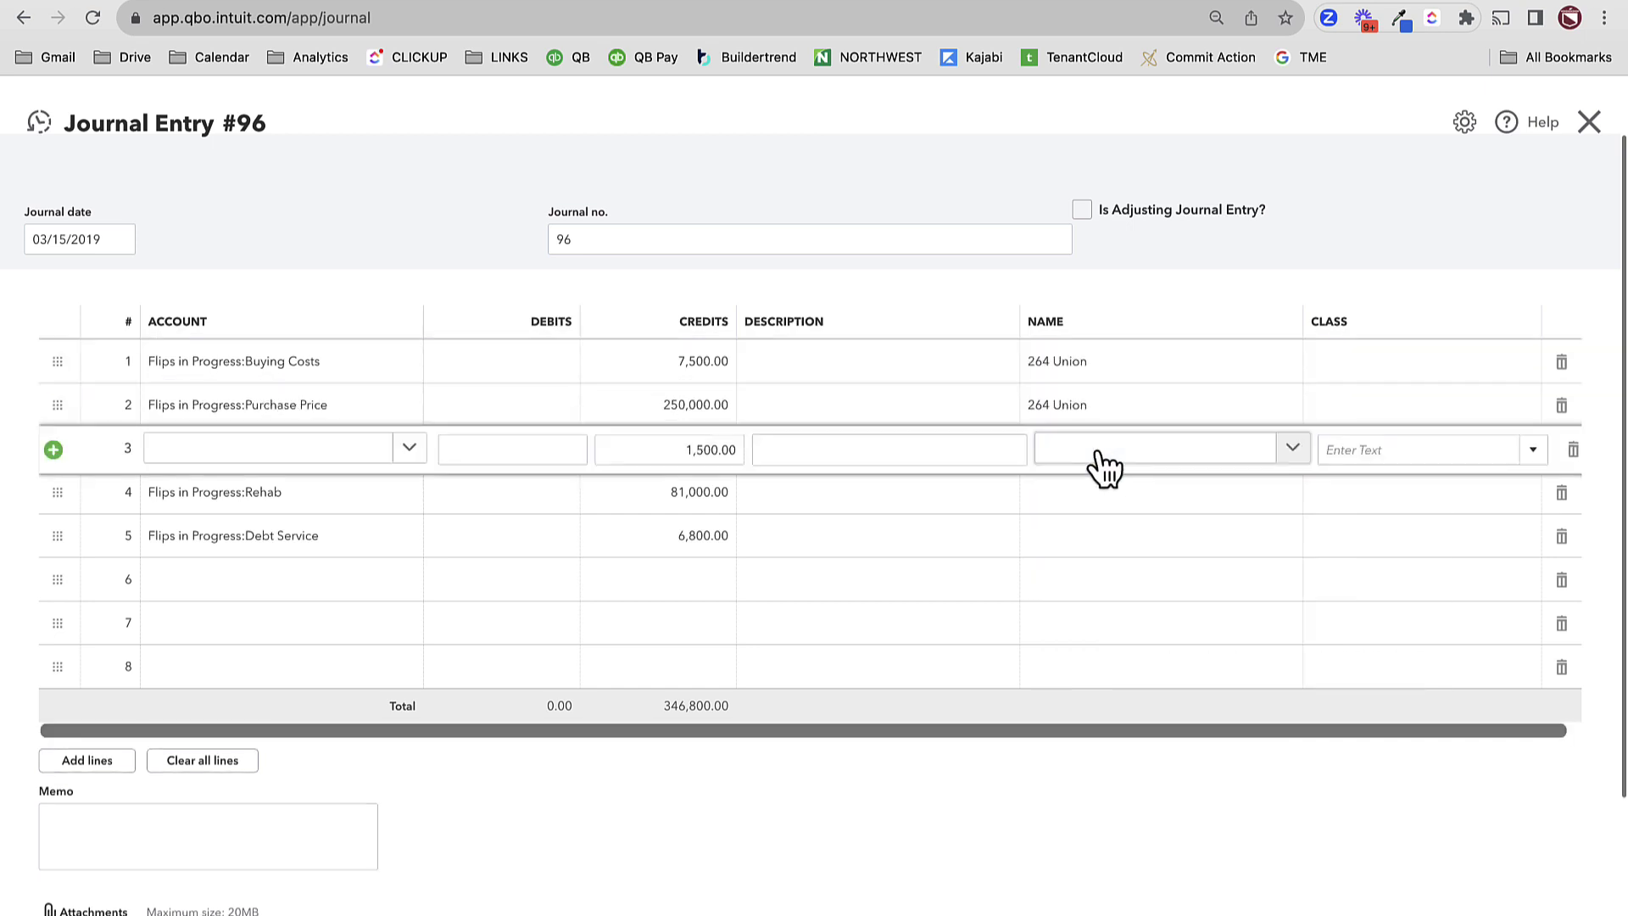
pyautogui.click(1099, 451)
pyautogui.write('264')
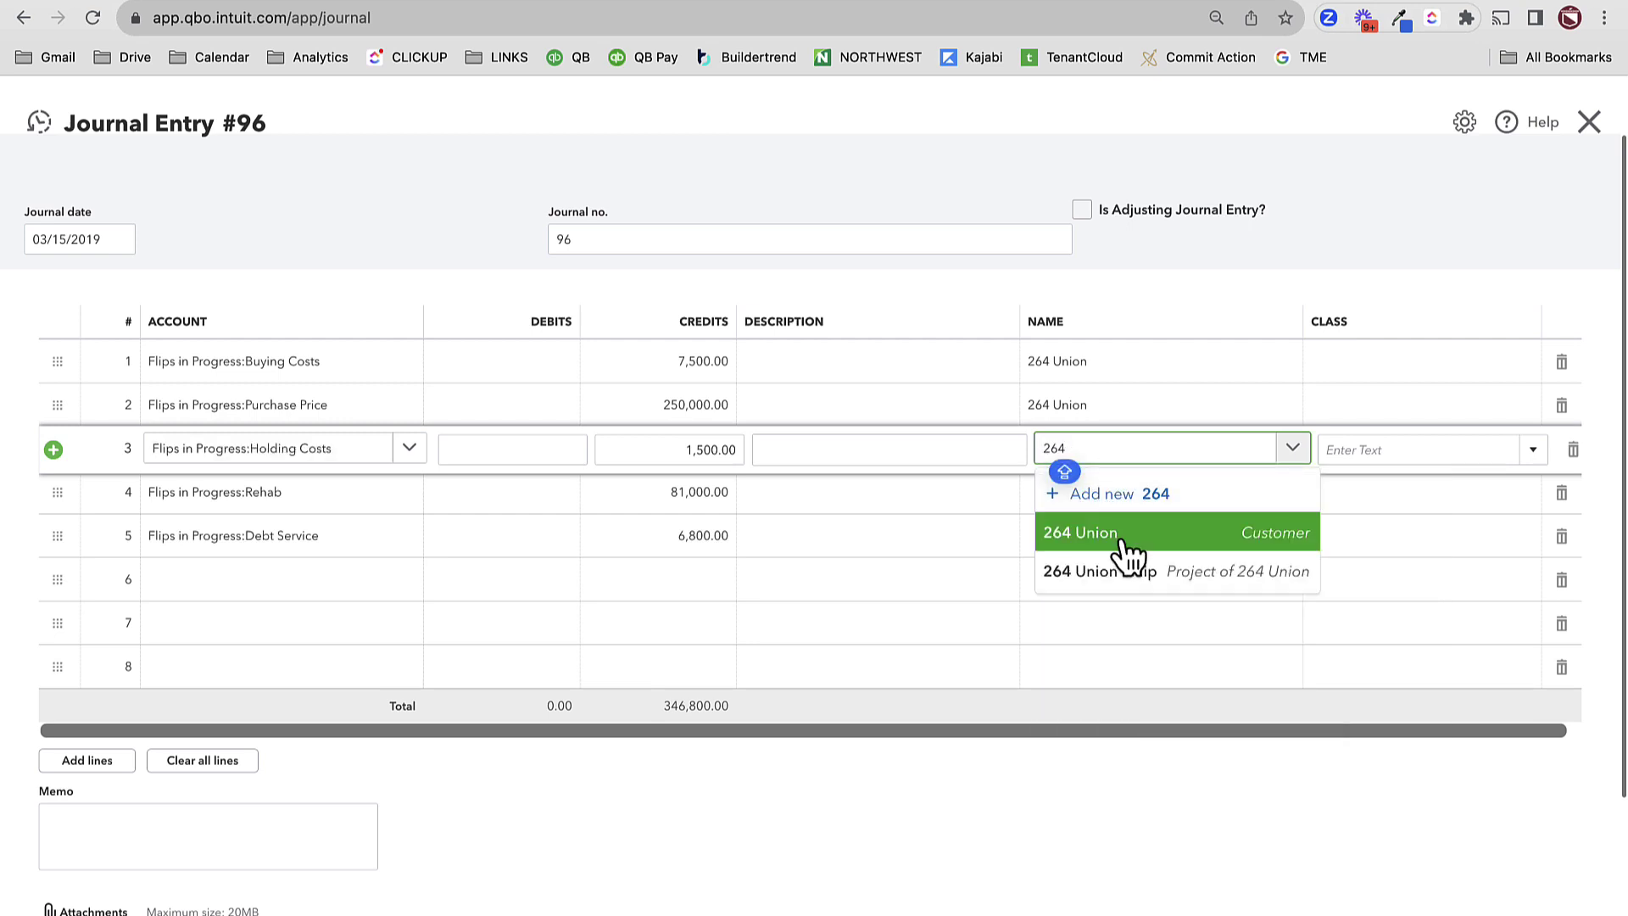
pyautogui.click(1116, 534)
pyautogui.click(1088, 513)
pyautogui.click(1106, 496)
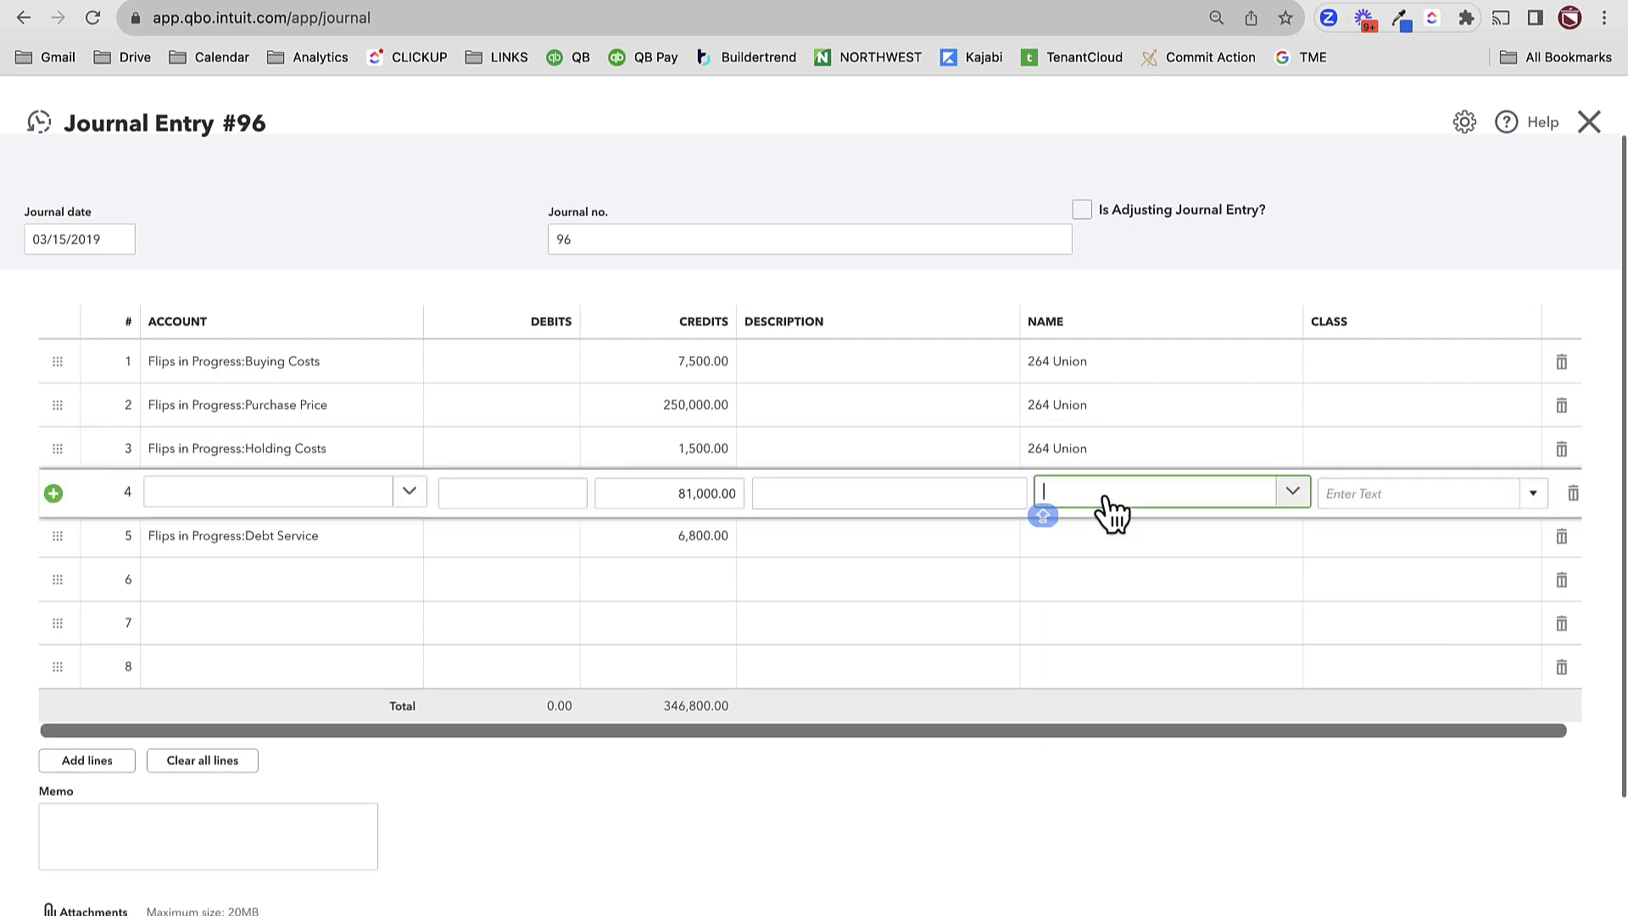
pyautogui.write('264')
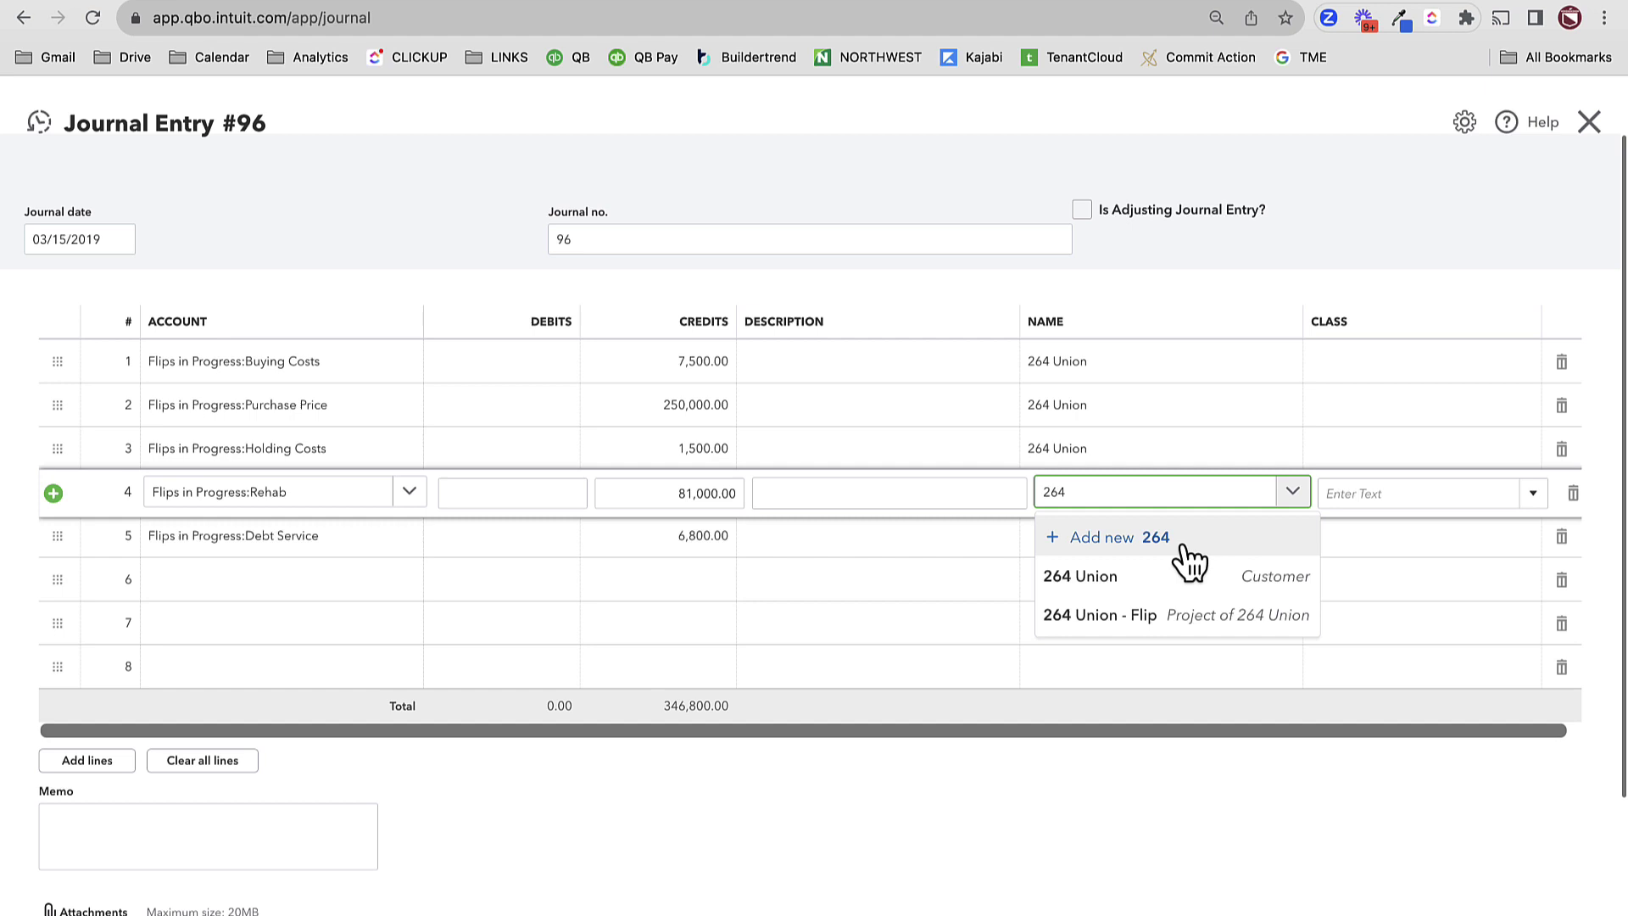
pyautogui.click(1128, 569)
pyautogui.click(1116, 558)
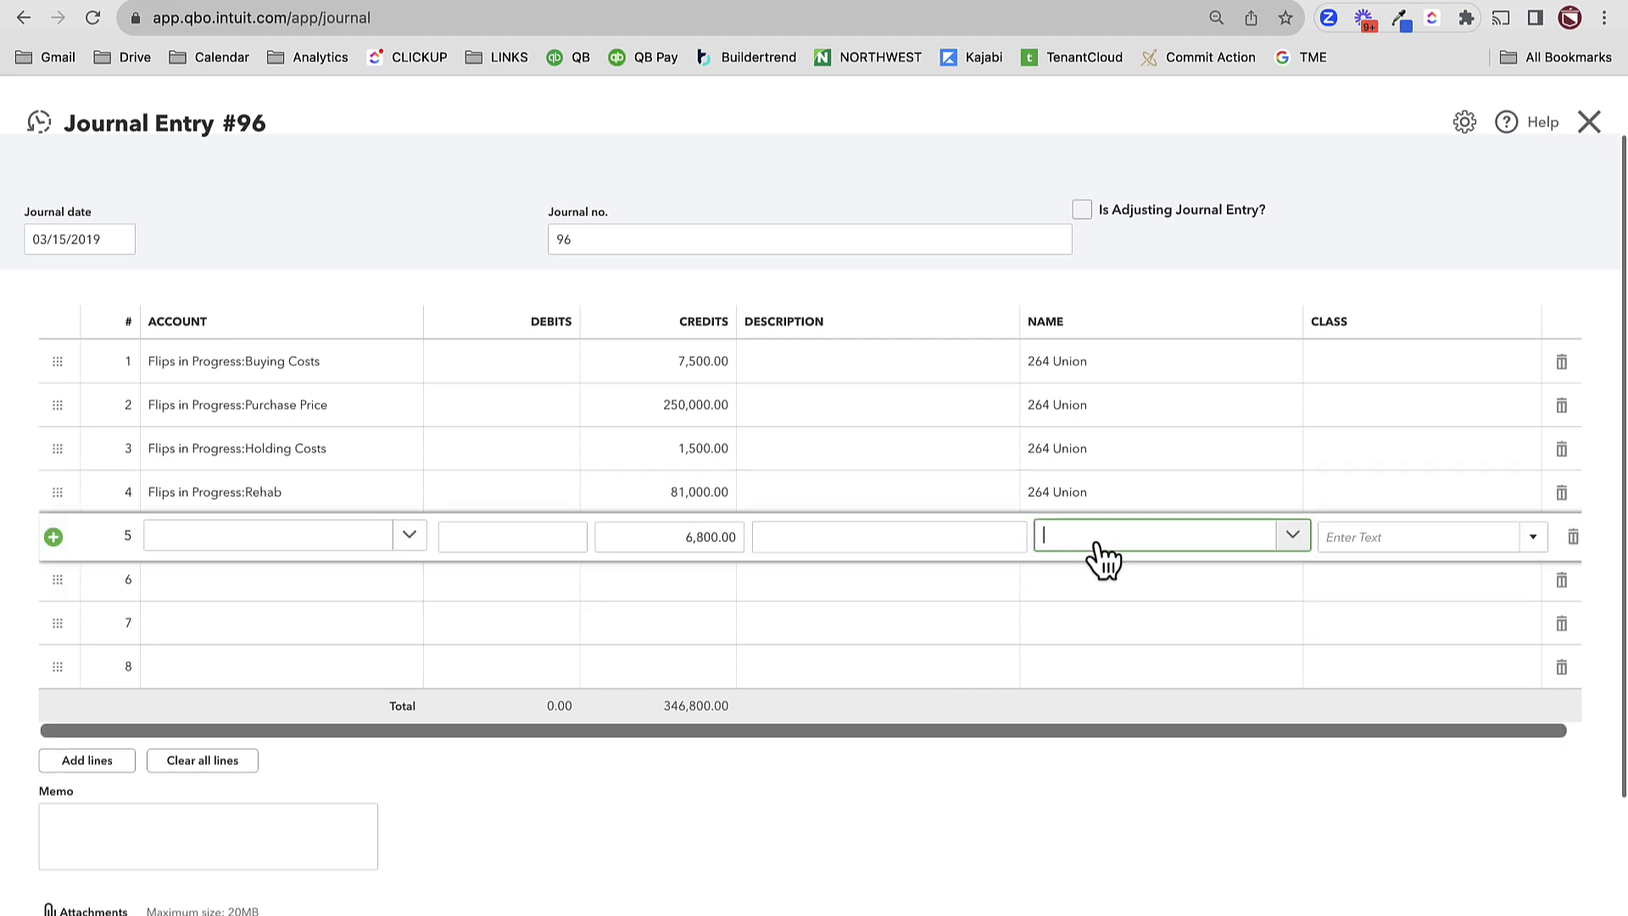
# - Search 264 in line 1's Class field
pyautogui.write('264')
pyautogui.click(1117, 632)
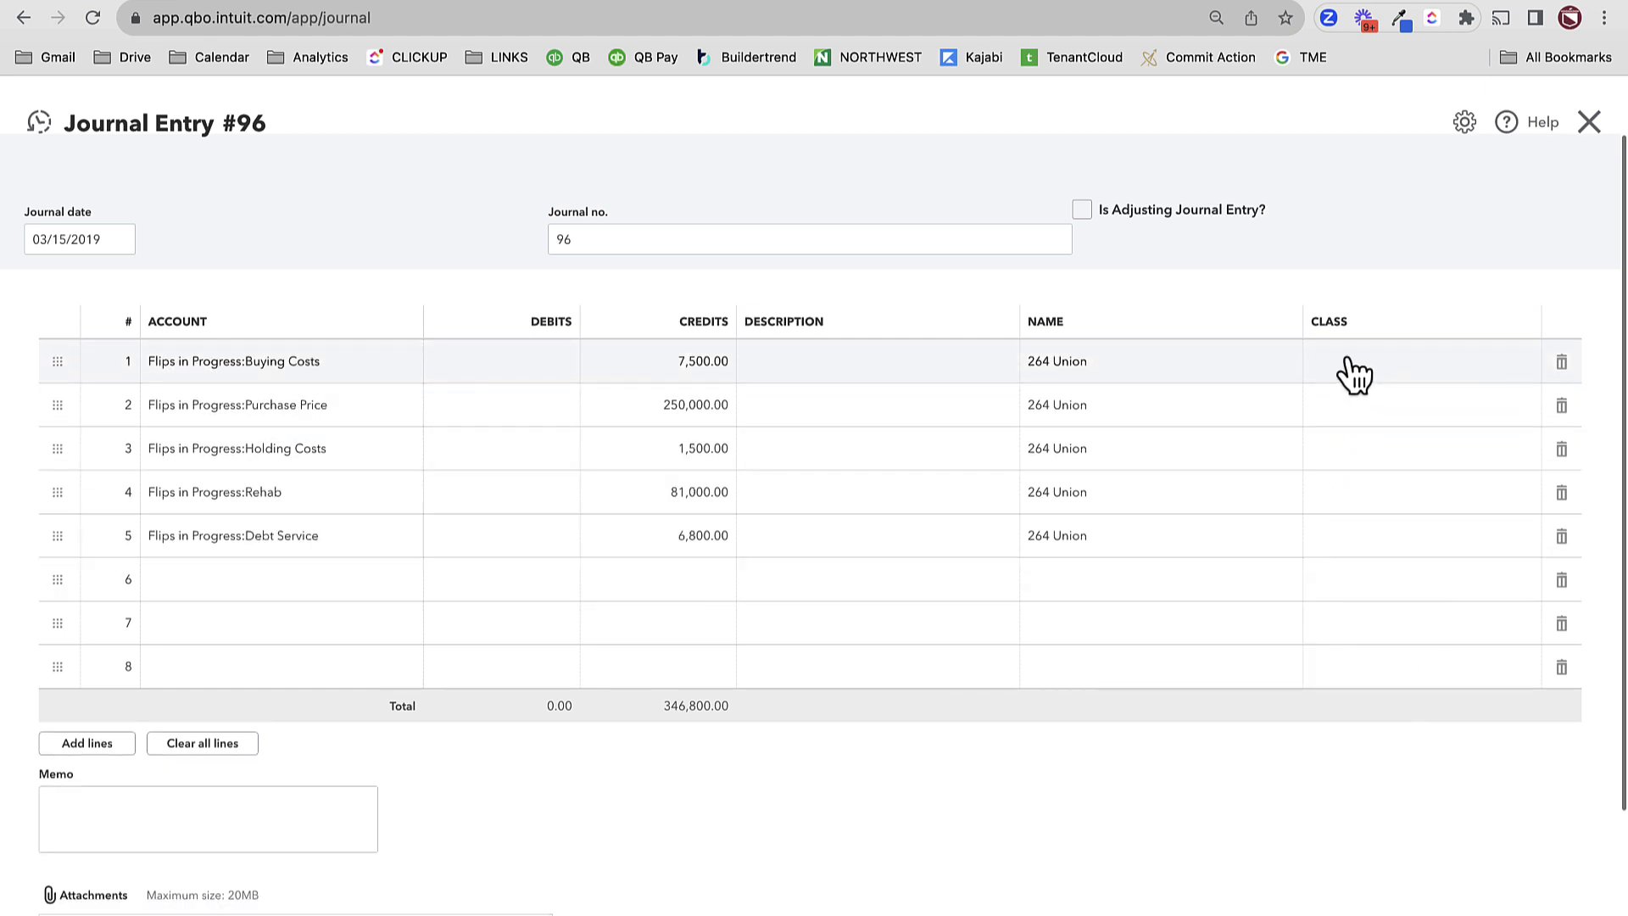
pyautogui.click(1334, 362)
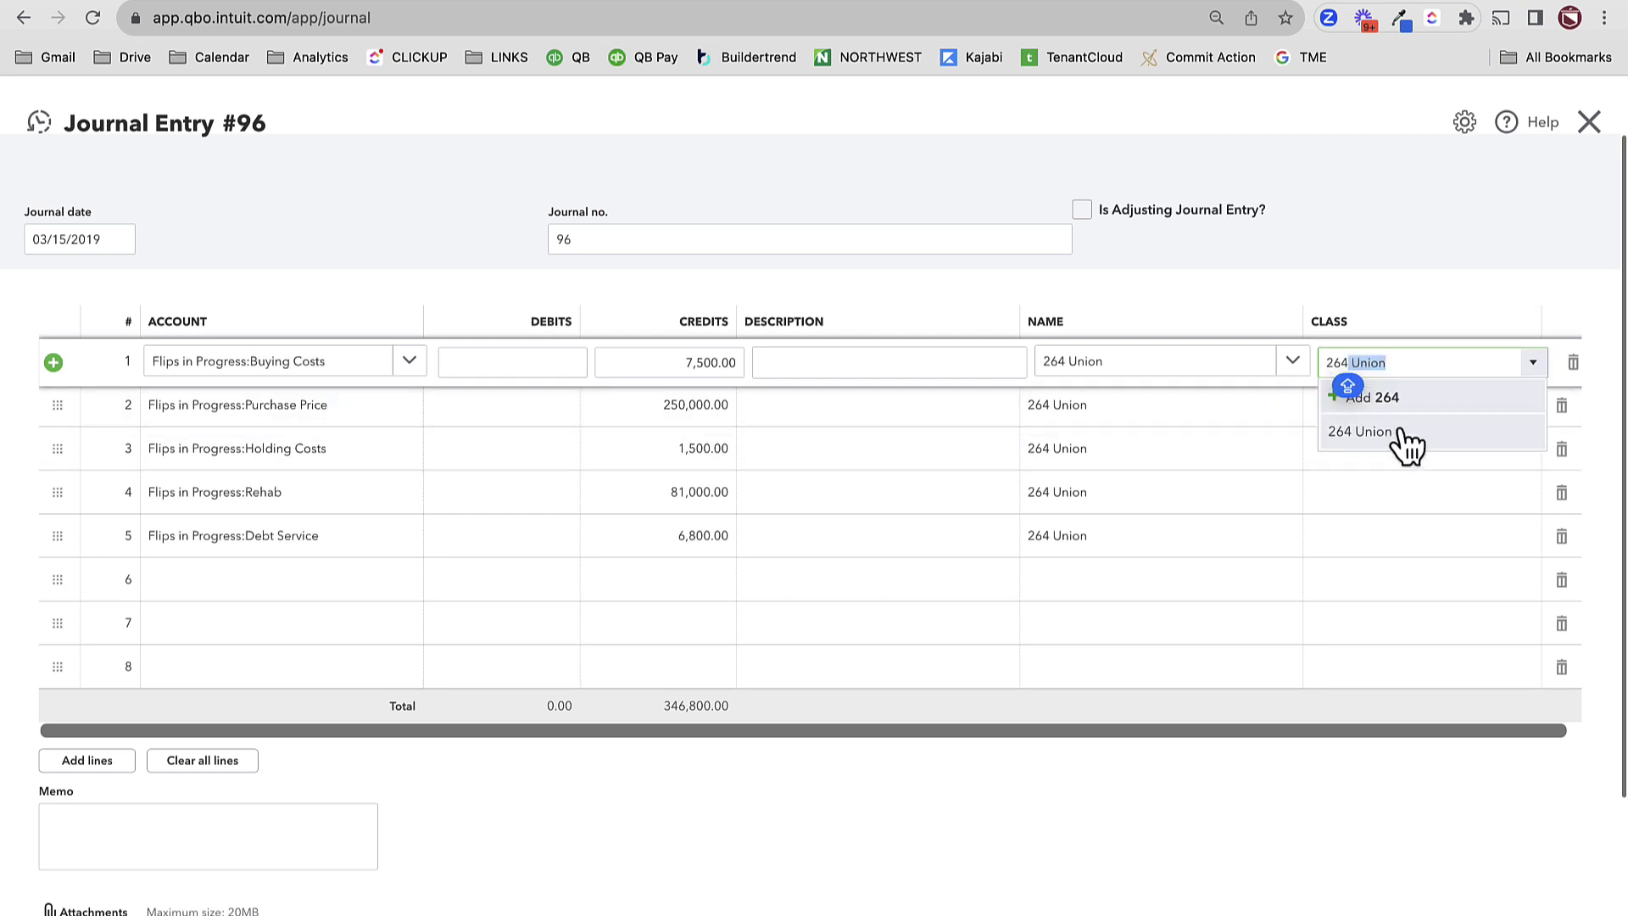
pyautogui.click(1397, 434)
pyautogui.click(1369, 433)
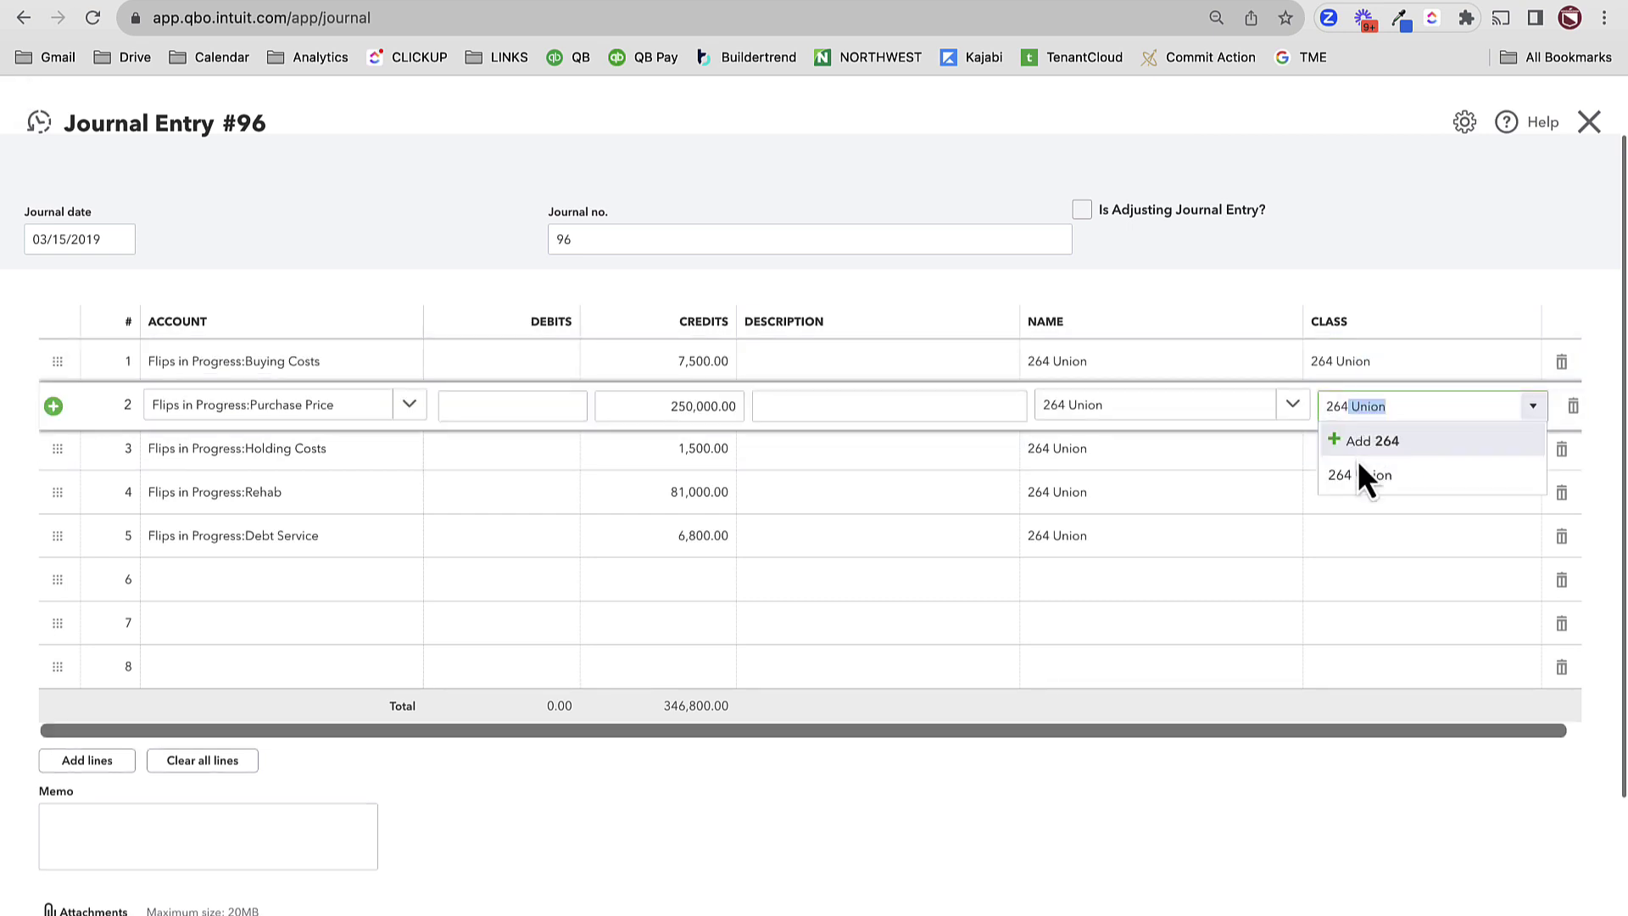
pyautogui.click(1359, 472)
pyautogui.click(1359, 463)
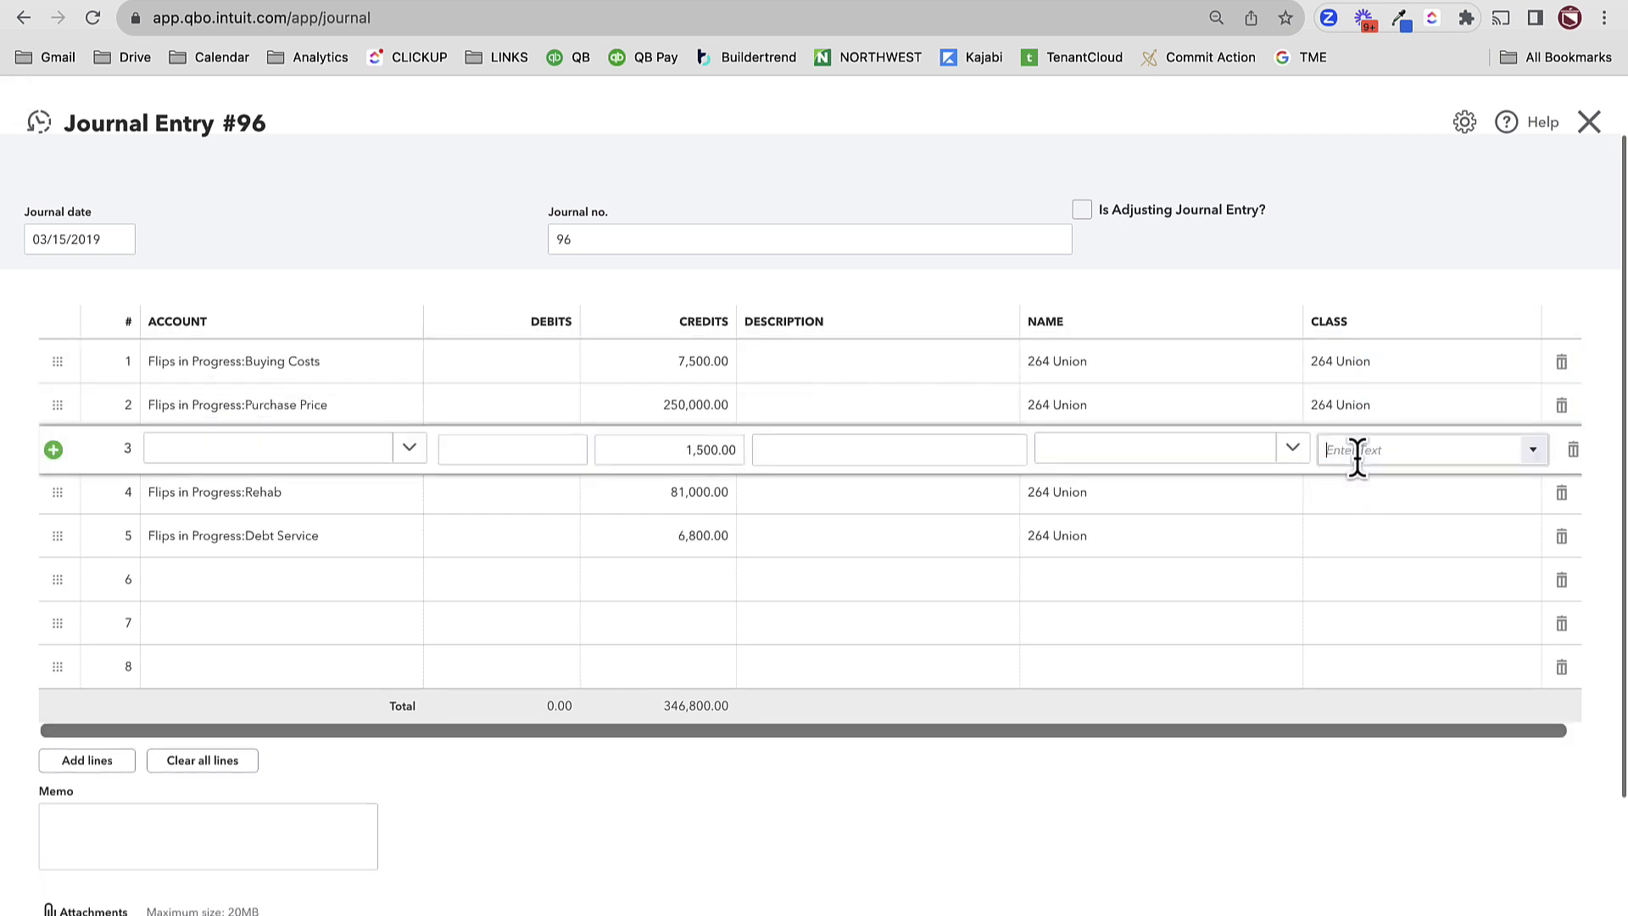
pyautogui.click(1359, 517)
pyautogui.click(1337, 490)
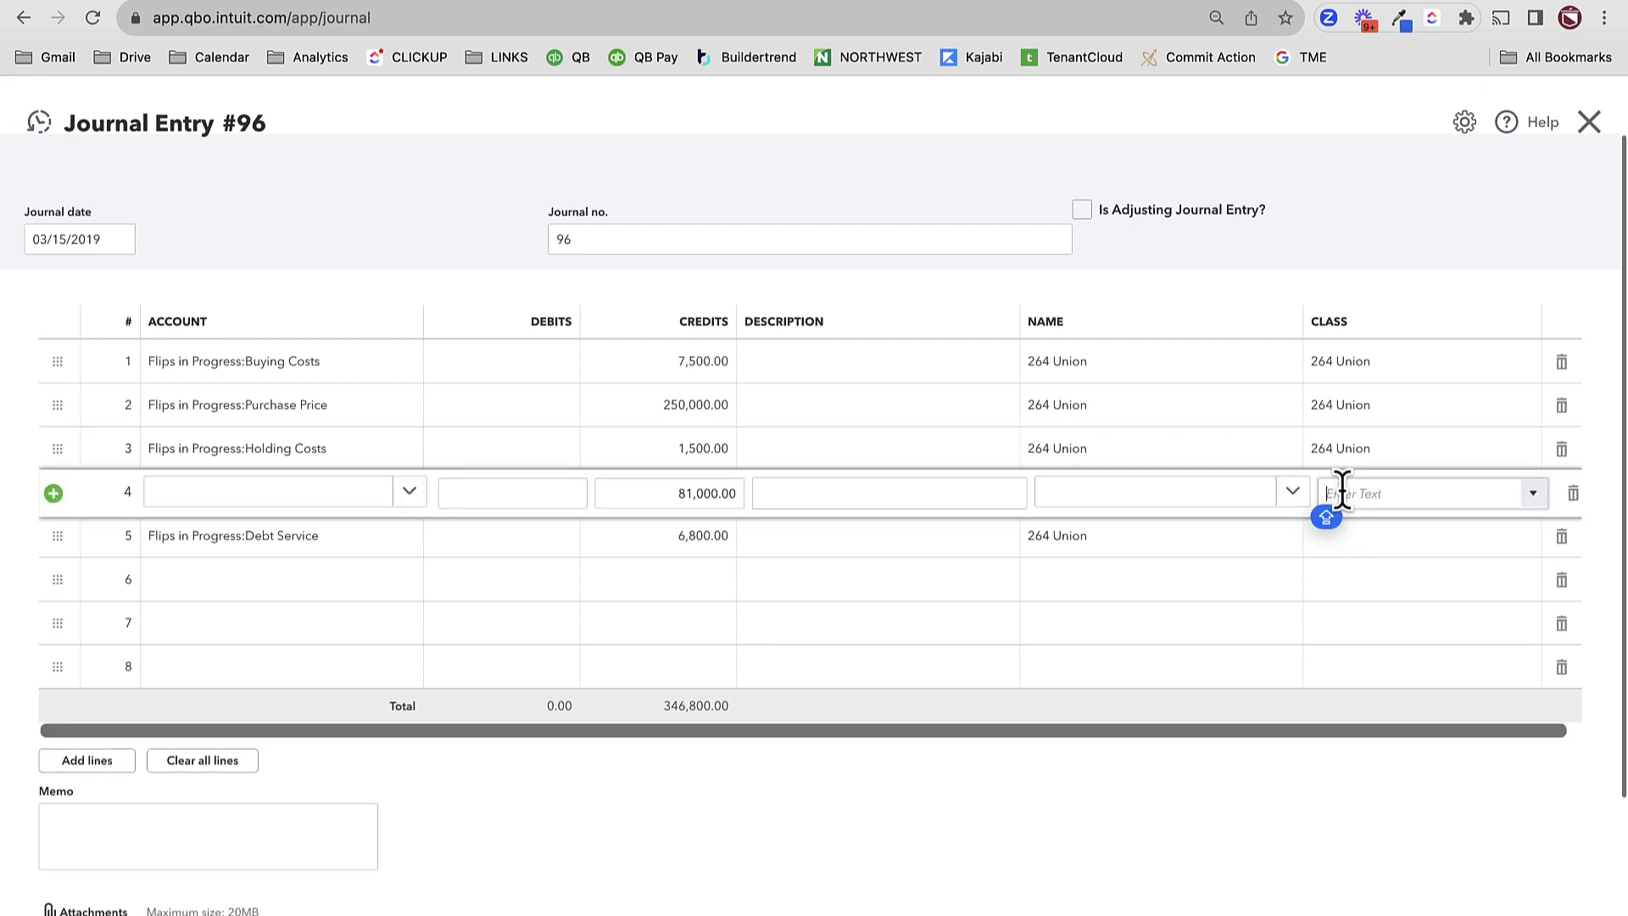
pyautogui.click(1369, 561)
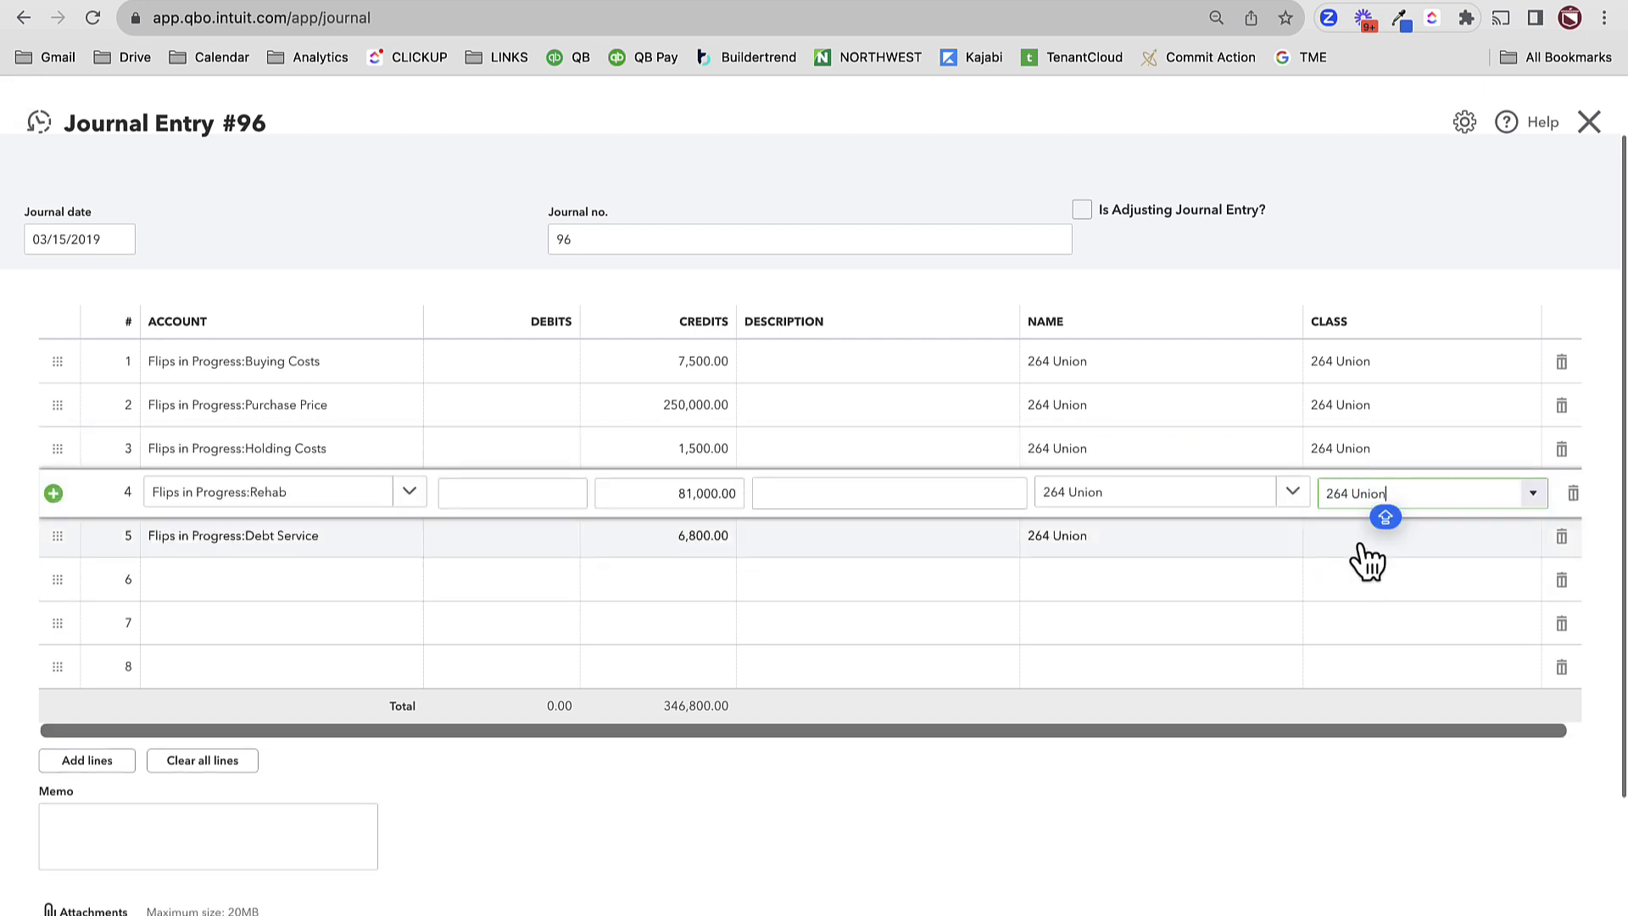
pyautogui.click(1357, 536)
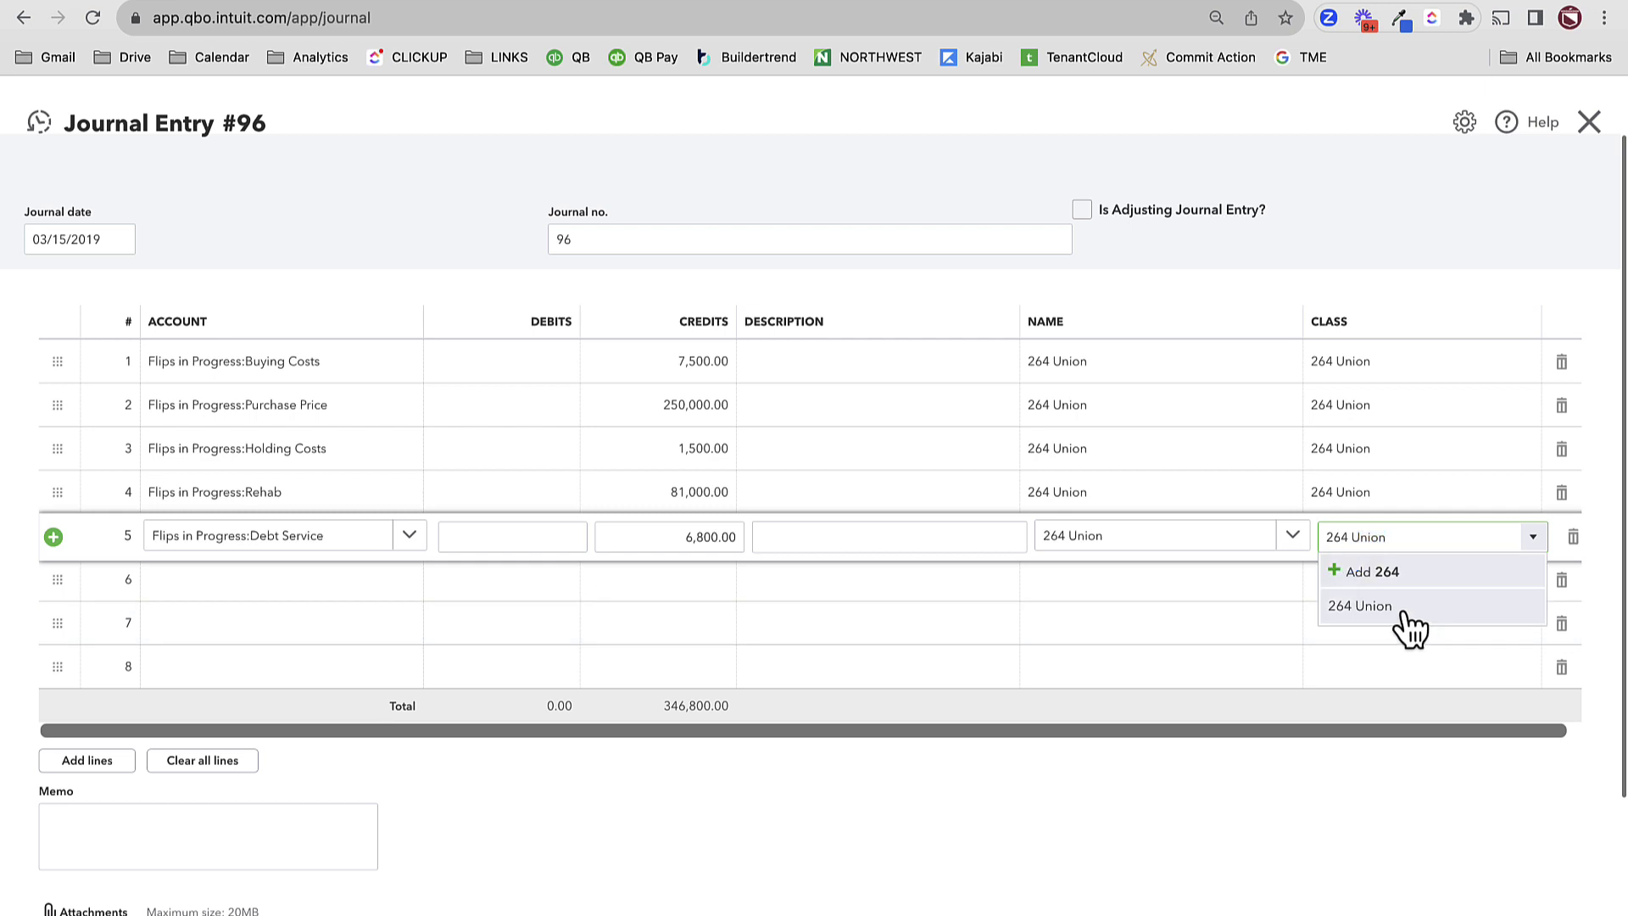
pyautogui.click(1403, 607)
pyautogui.press('Tab')
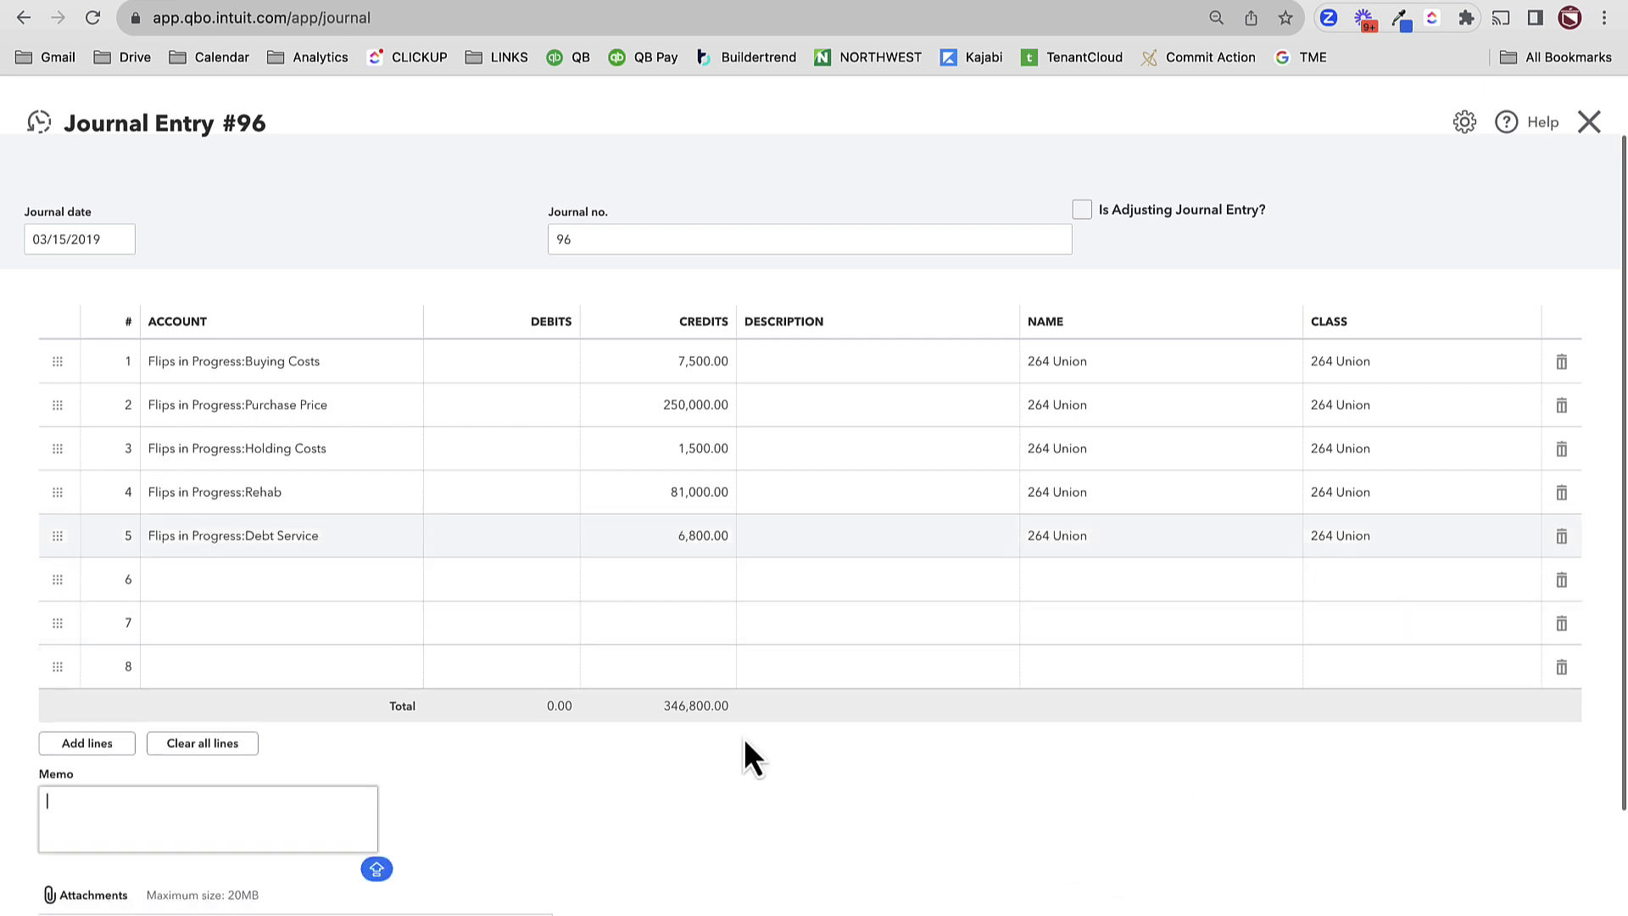
pyautogui.click(292, 589)
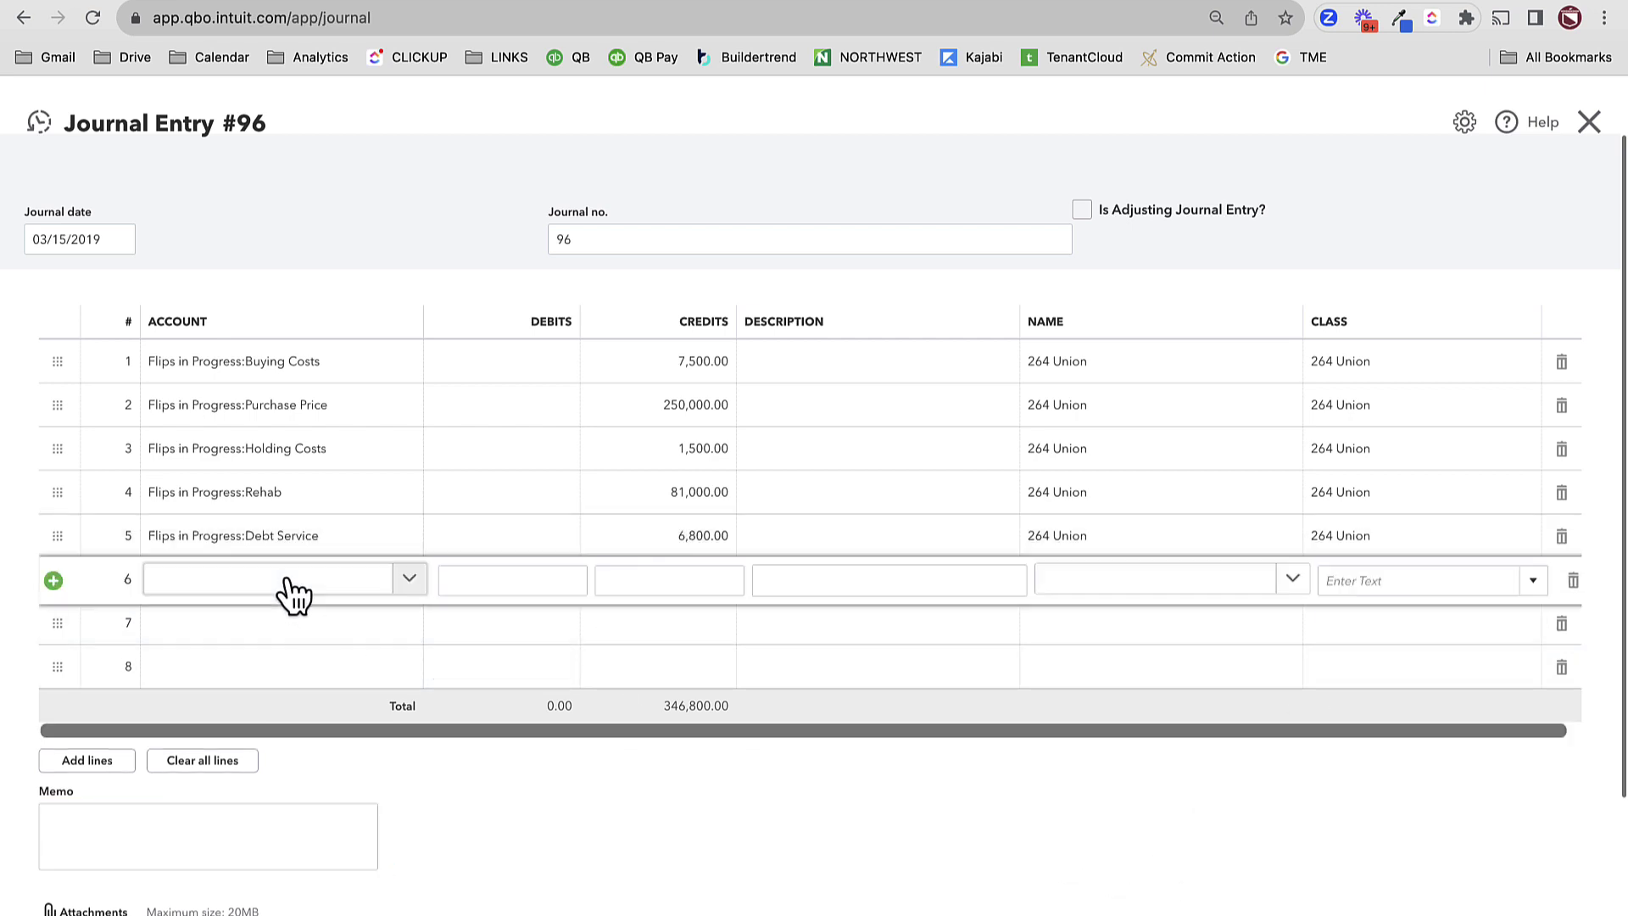
# - Choose Flips - Selling Price as line 6's account
pyautogui.click(237, 585)
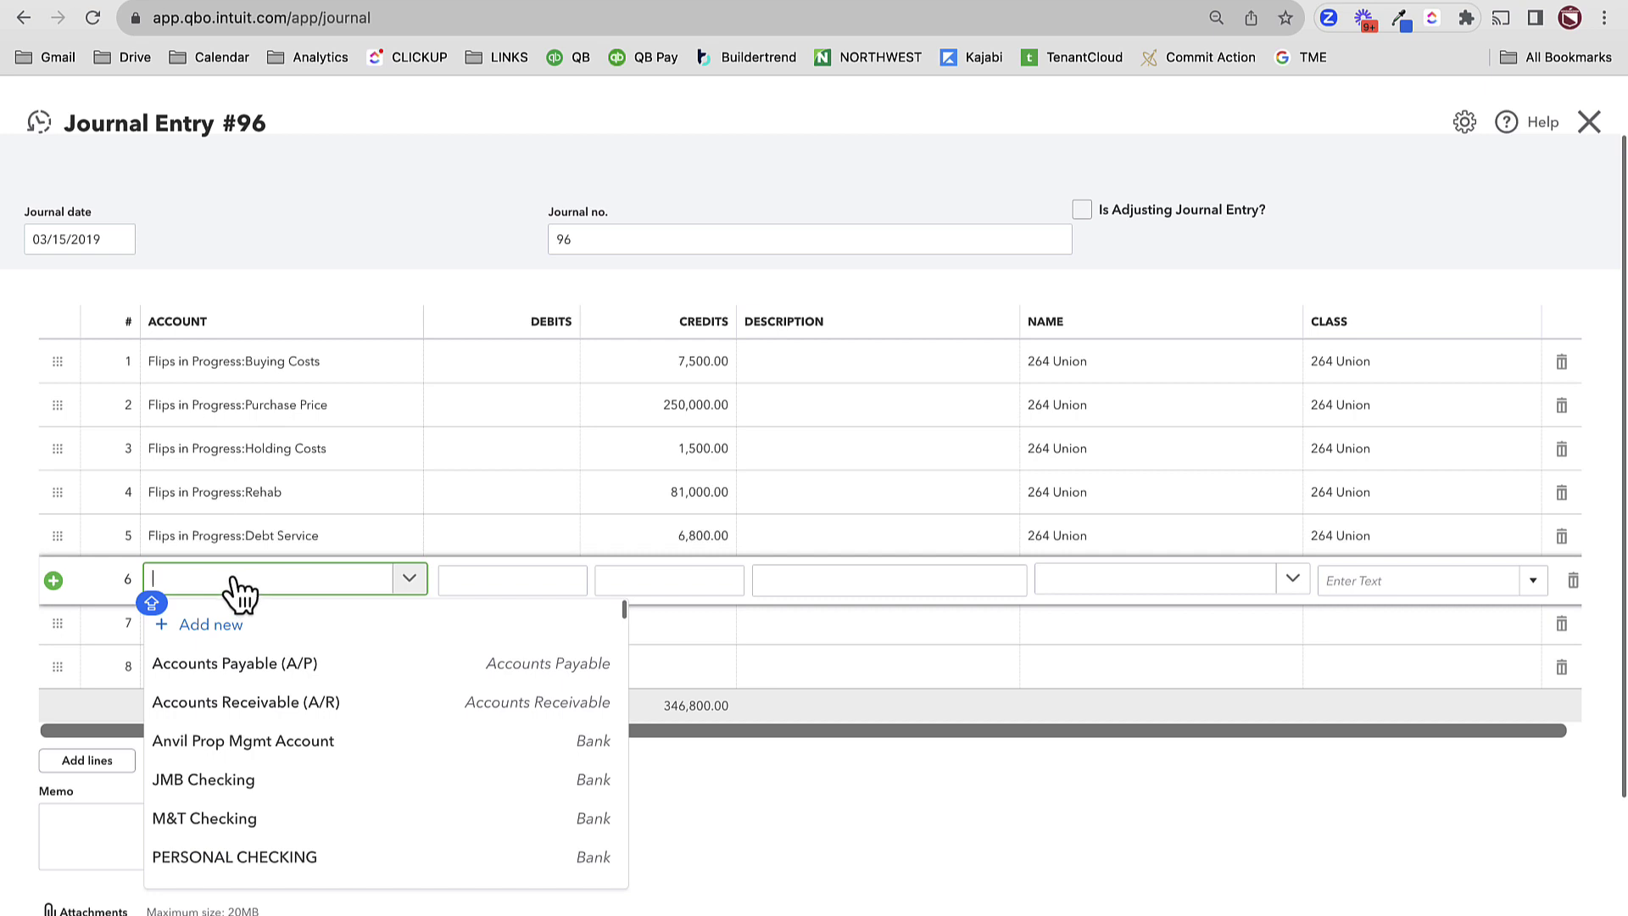
pyautogui.write('SAL')
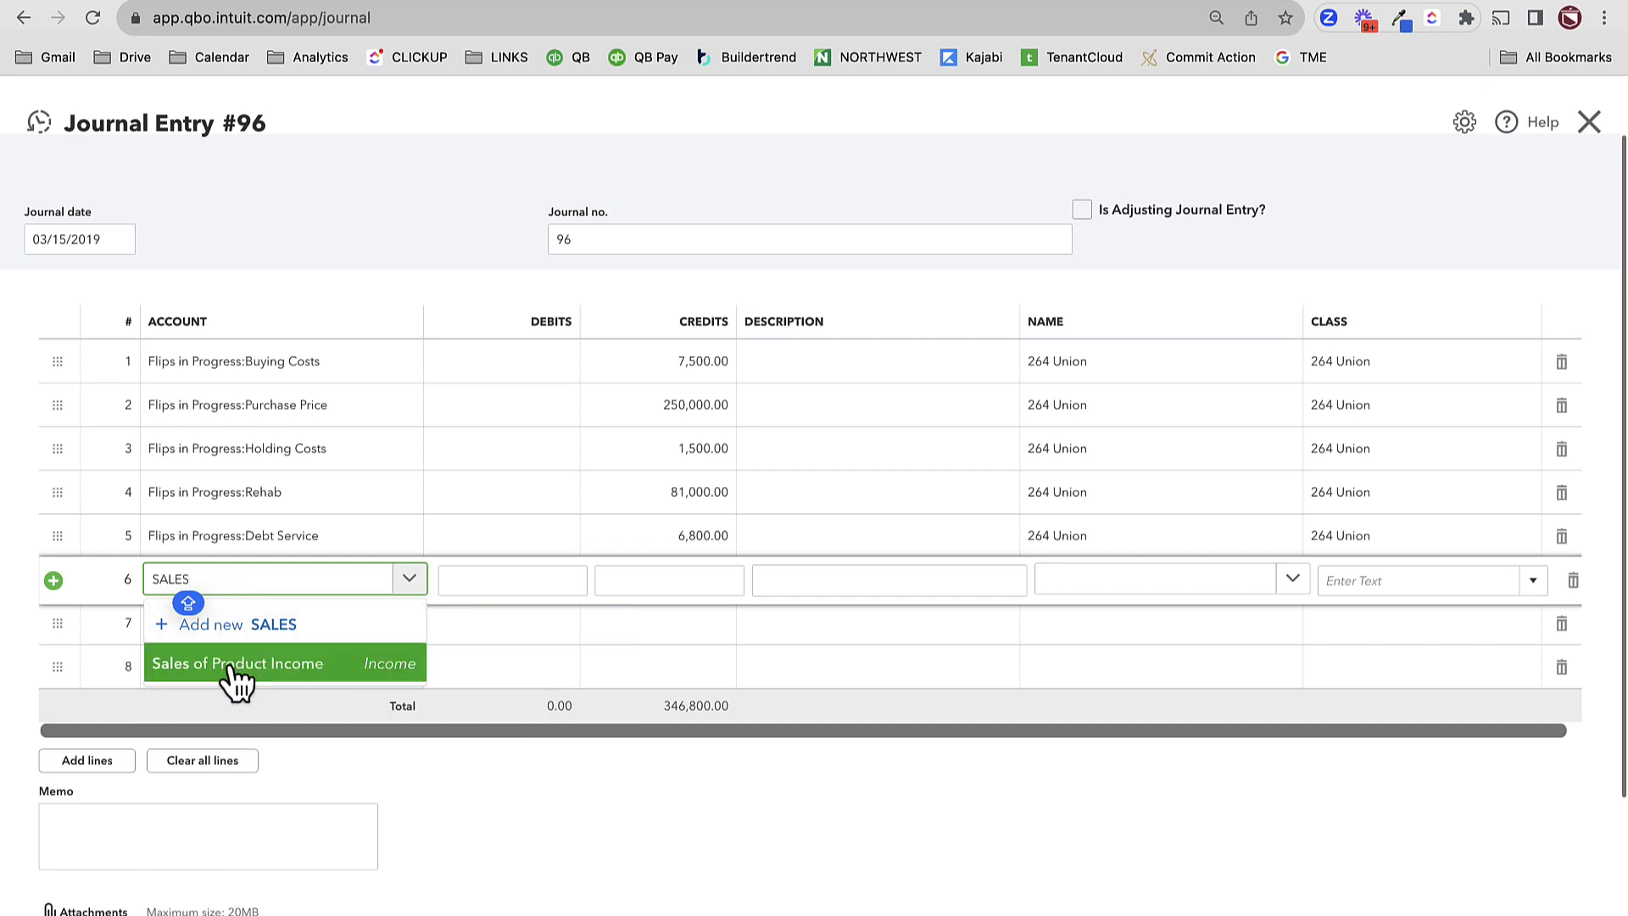
pyautogui.write('ES')
pyautogui.press('super+a')
pyautogui.write('FL')
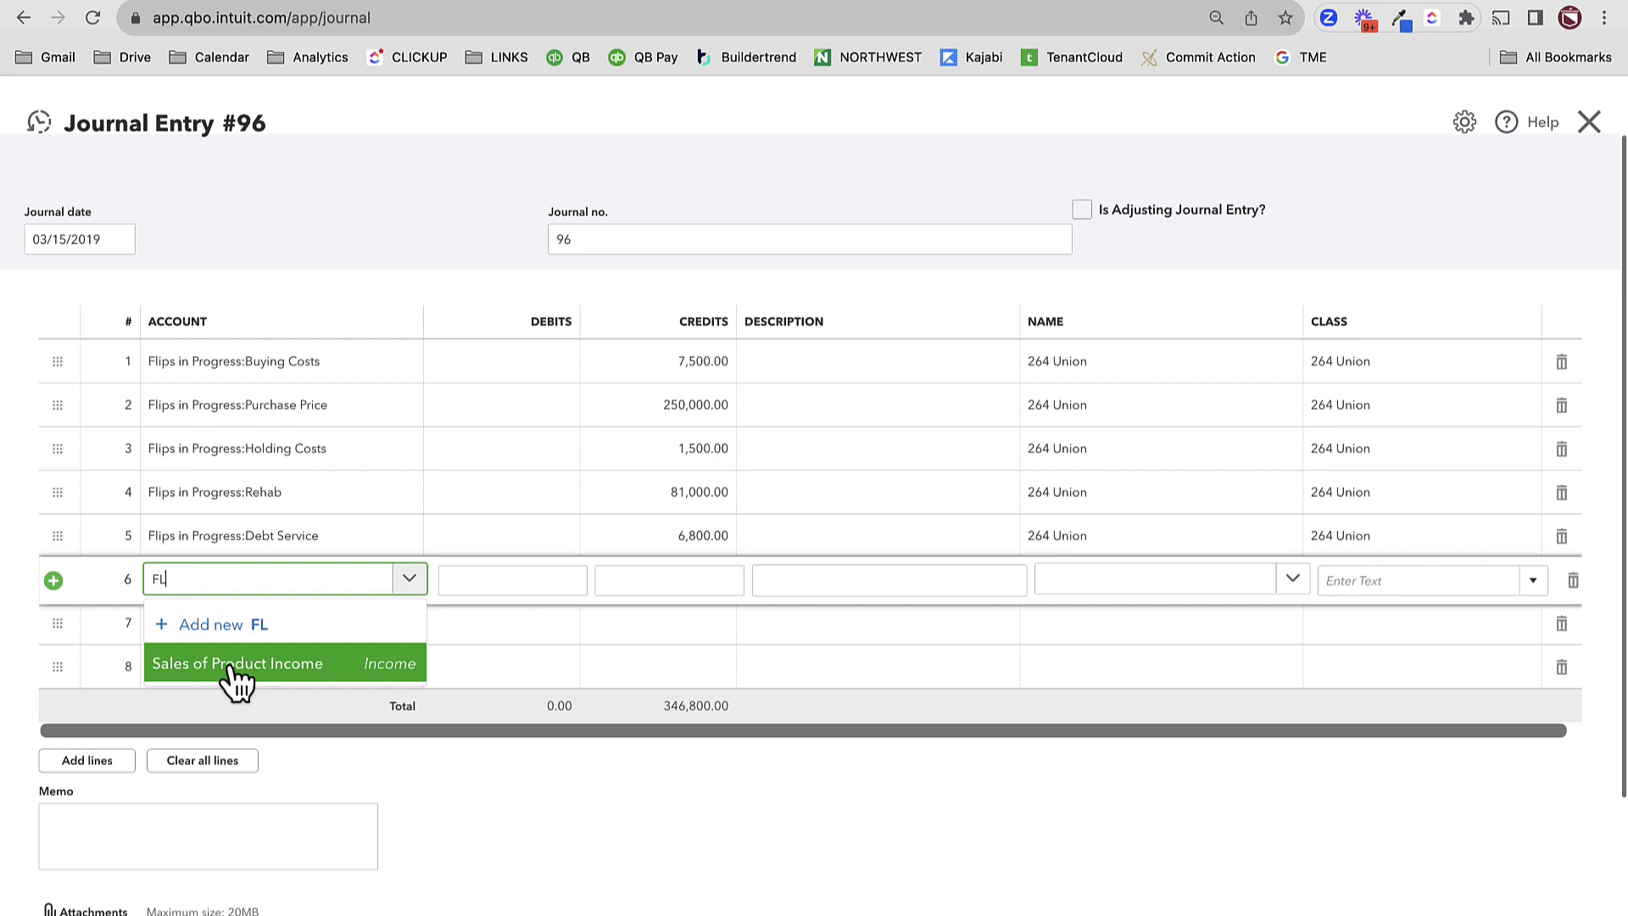
pyautogui.press('BackSpace')
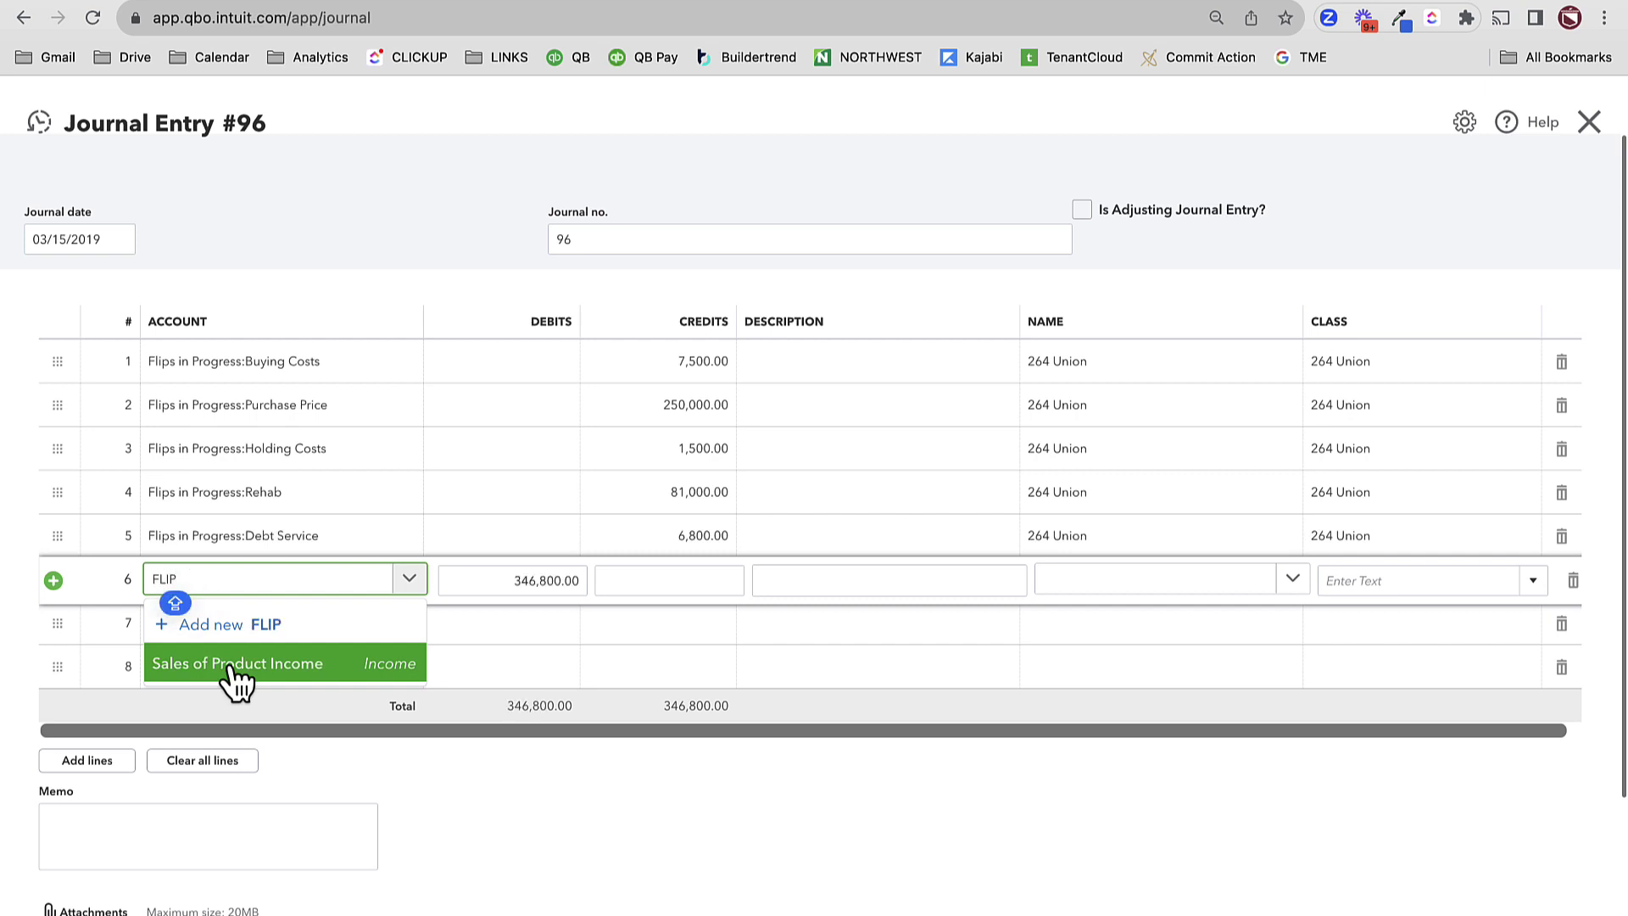
pyautogui.scroll(-5, 284, 797)
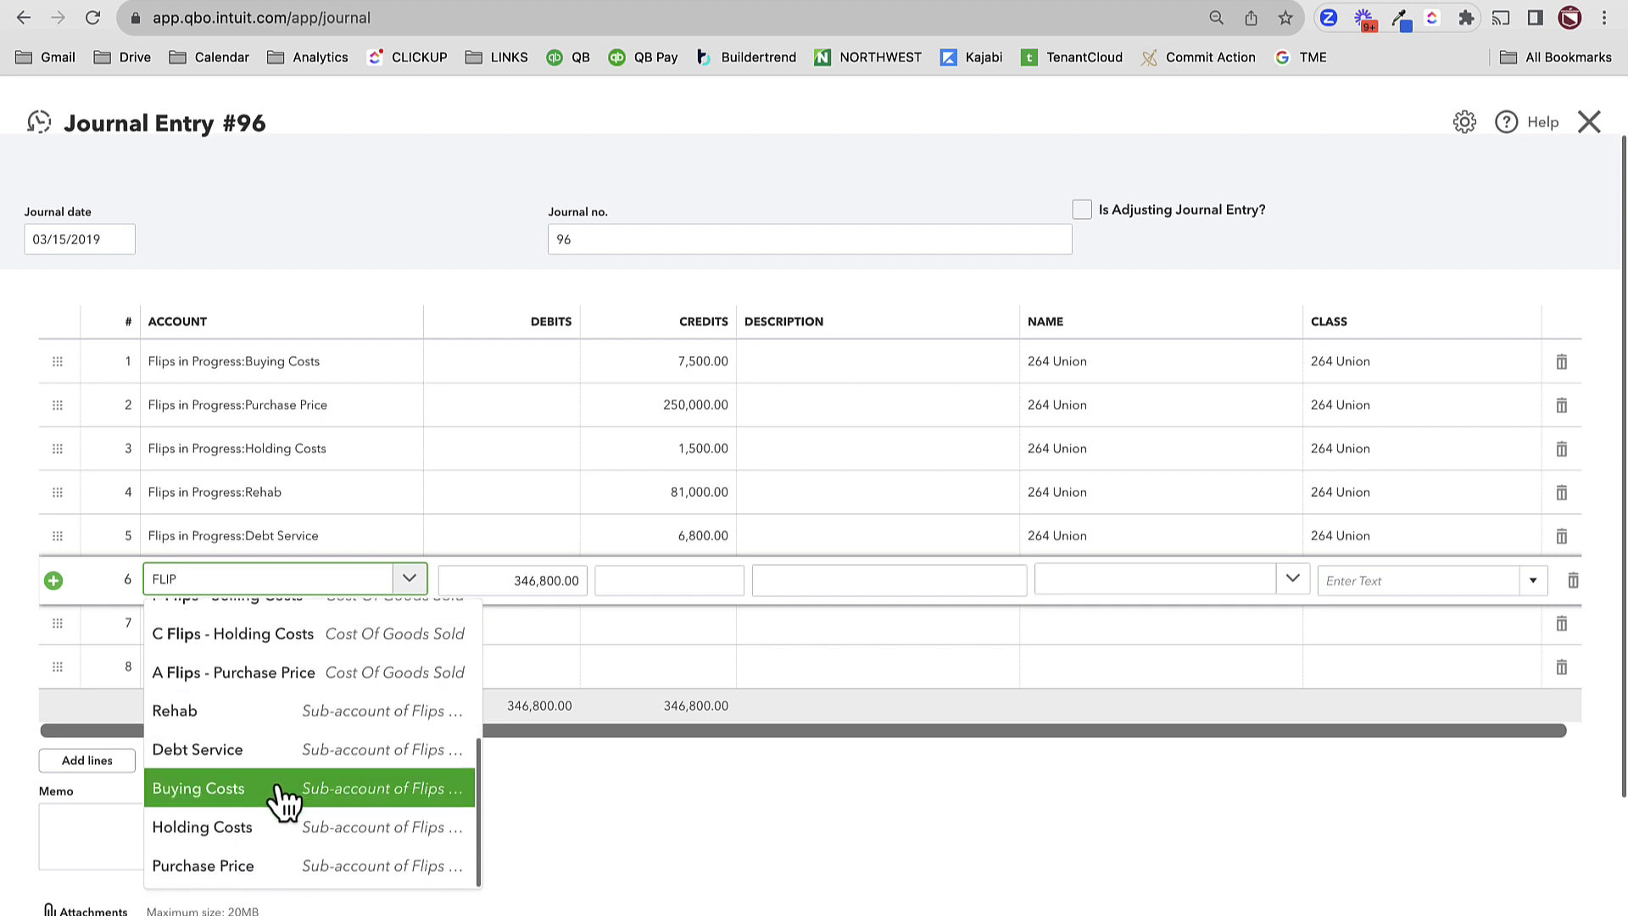
pyautogui.scroll(5, 279, 797)
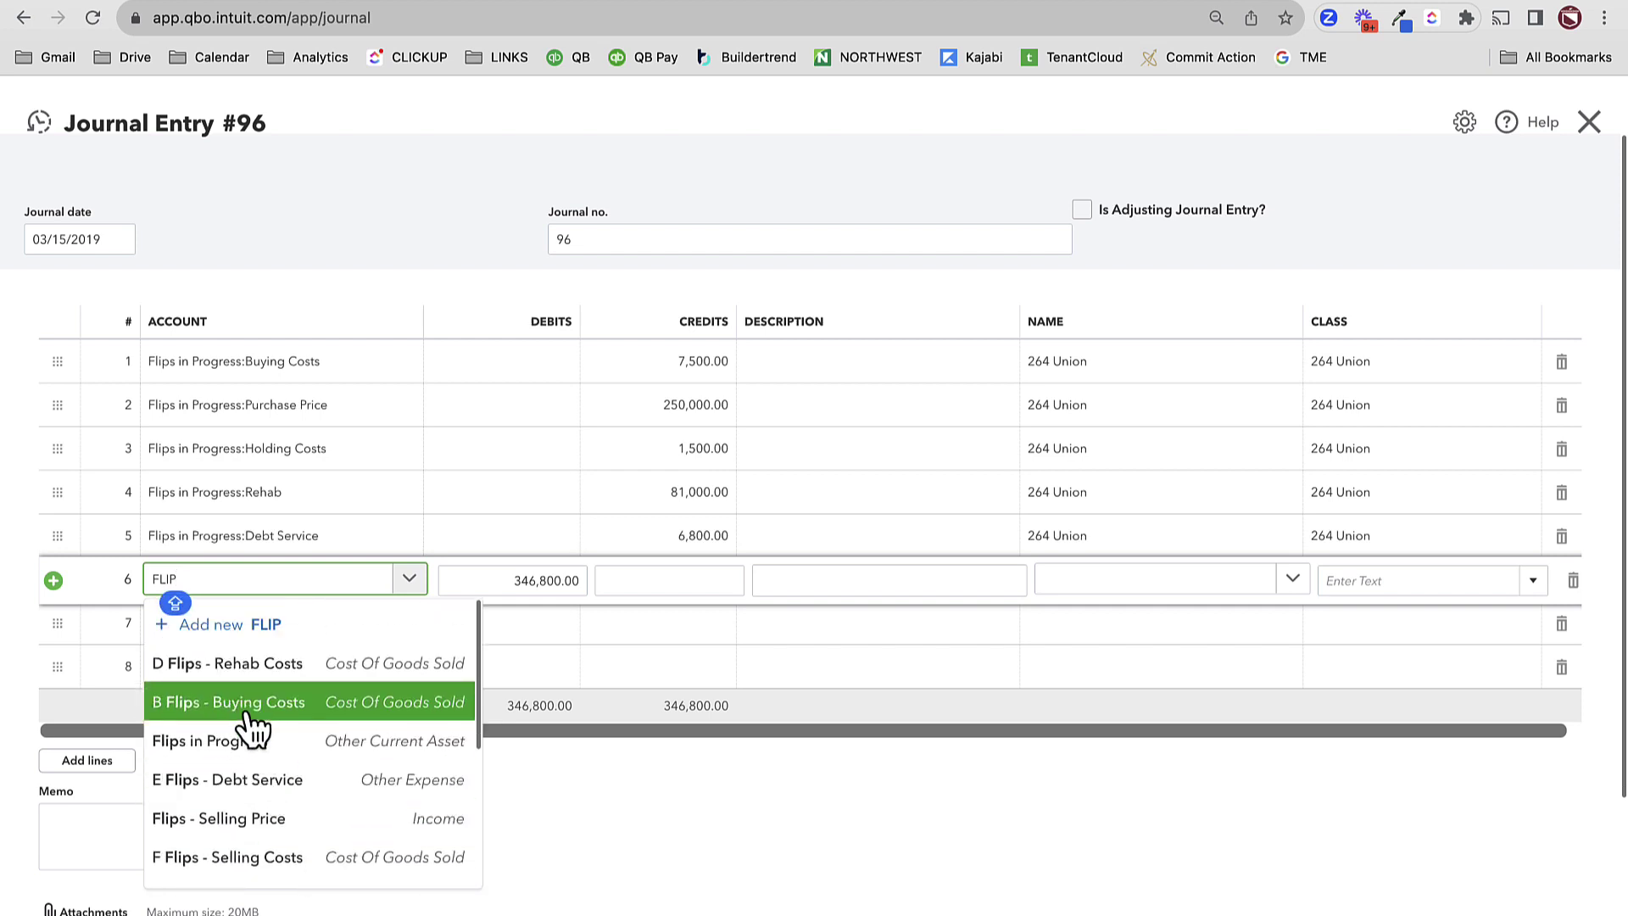
pyautogui.hotkey('shift', 'Home')
pyautogui.click(284, 818)
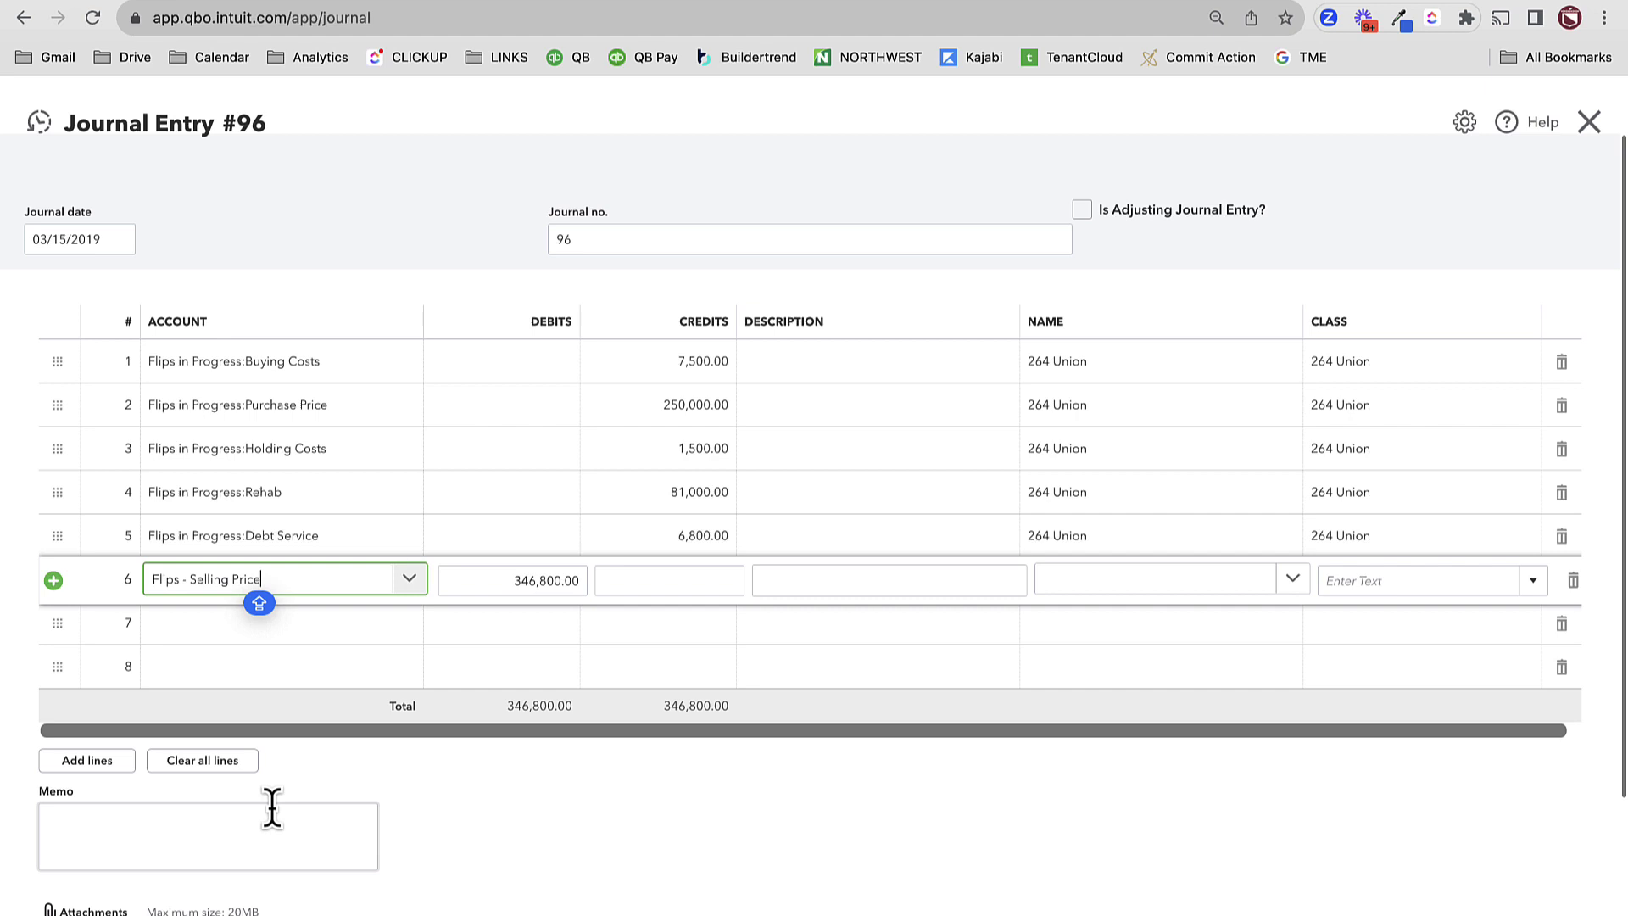
pyautogui.press('Tab')
pyautogui.press('BackSpace')
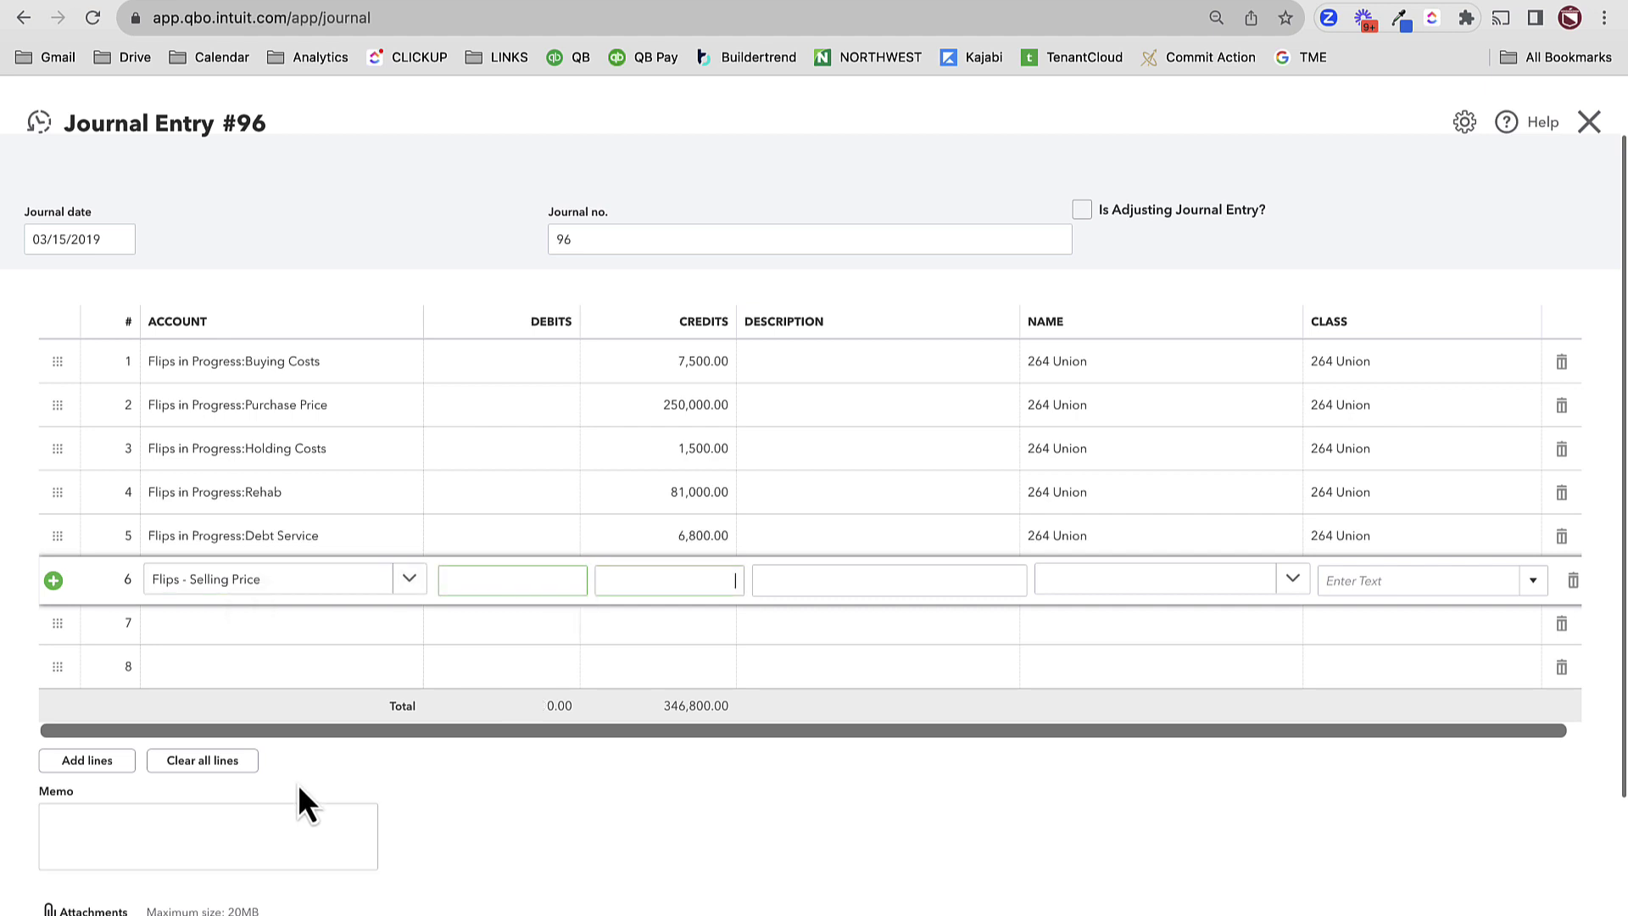
pyautogui.press('Tab')
pyautogui.write('5000-346800')
pyautogui.press('Tab')
pyautogui.click(602, 848)
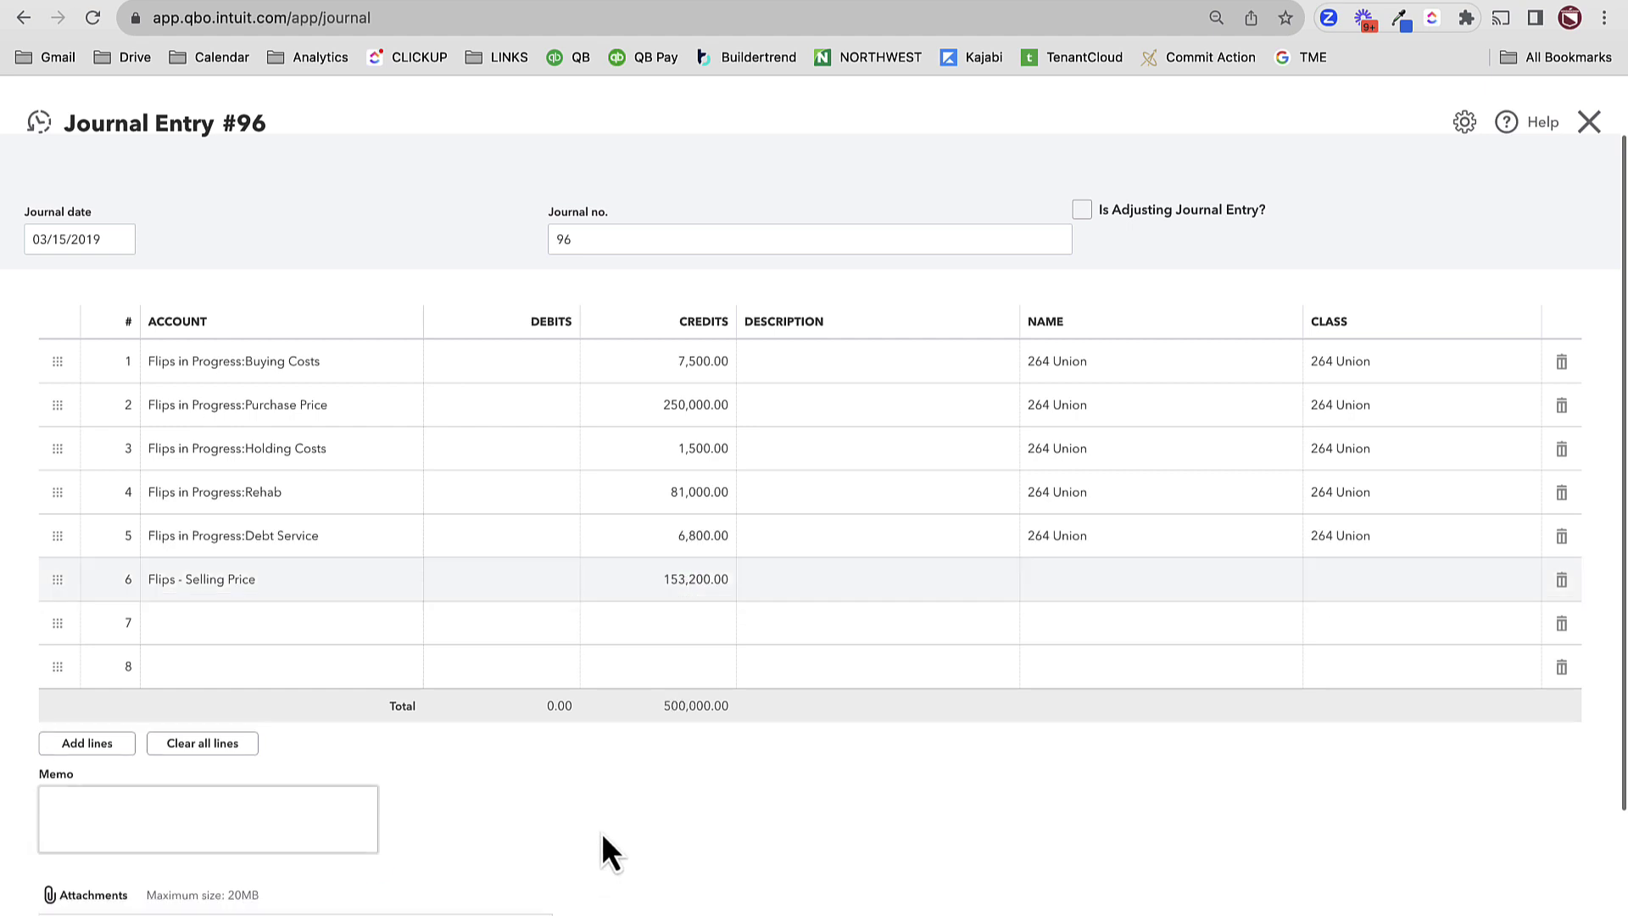
pyautogui.press('Tab')
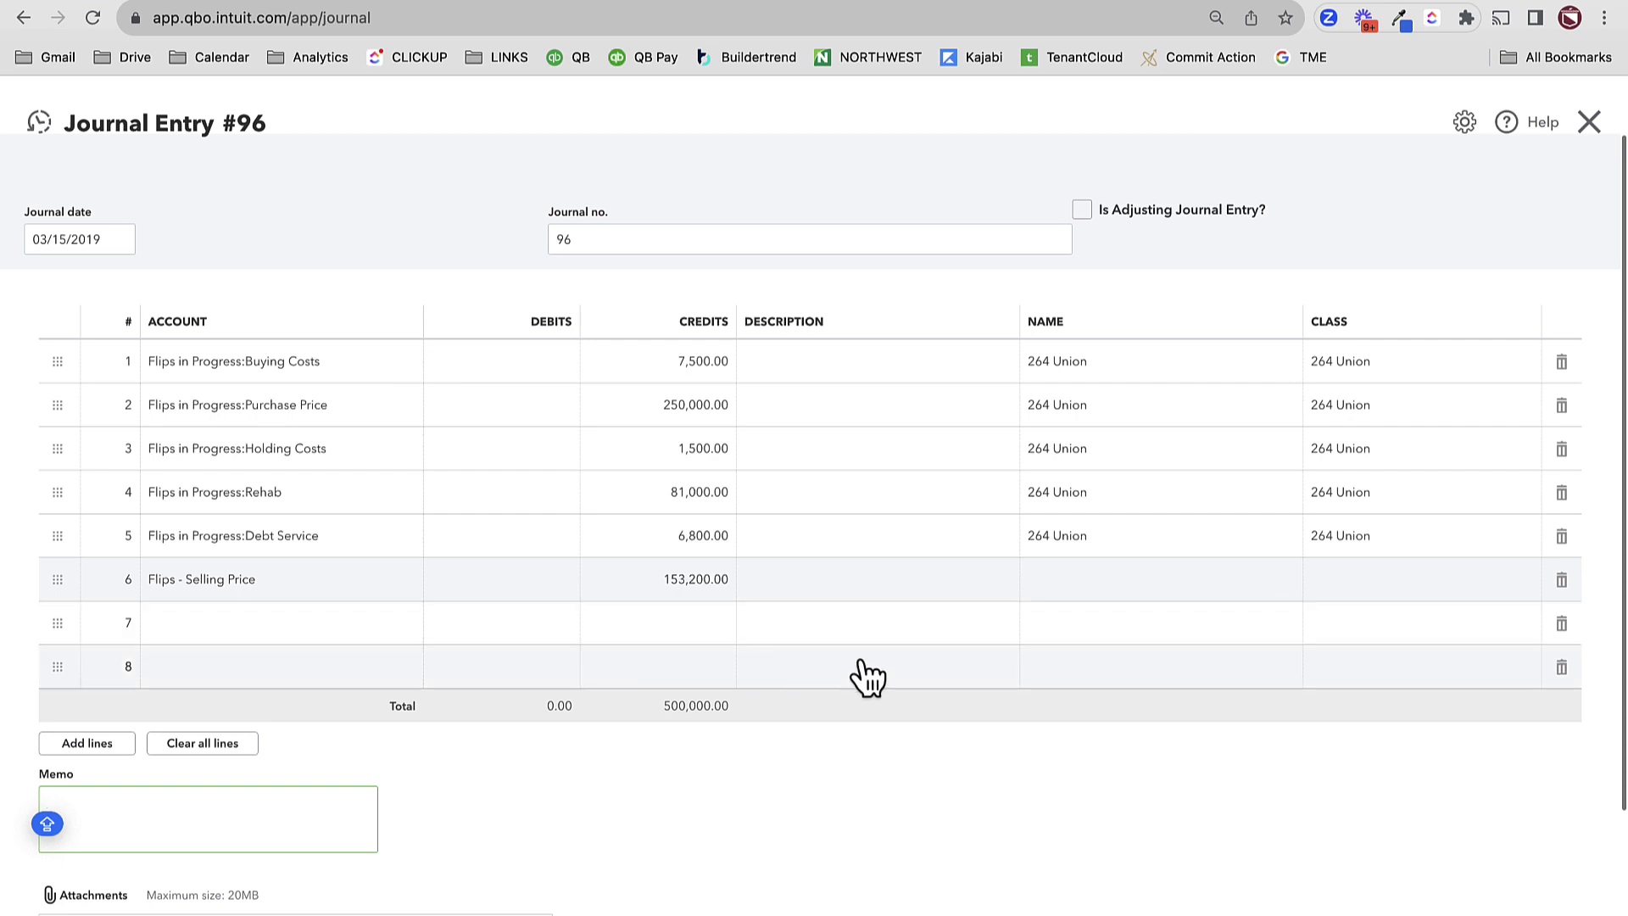
pyautogui.click(707, 583)
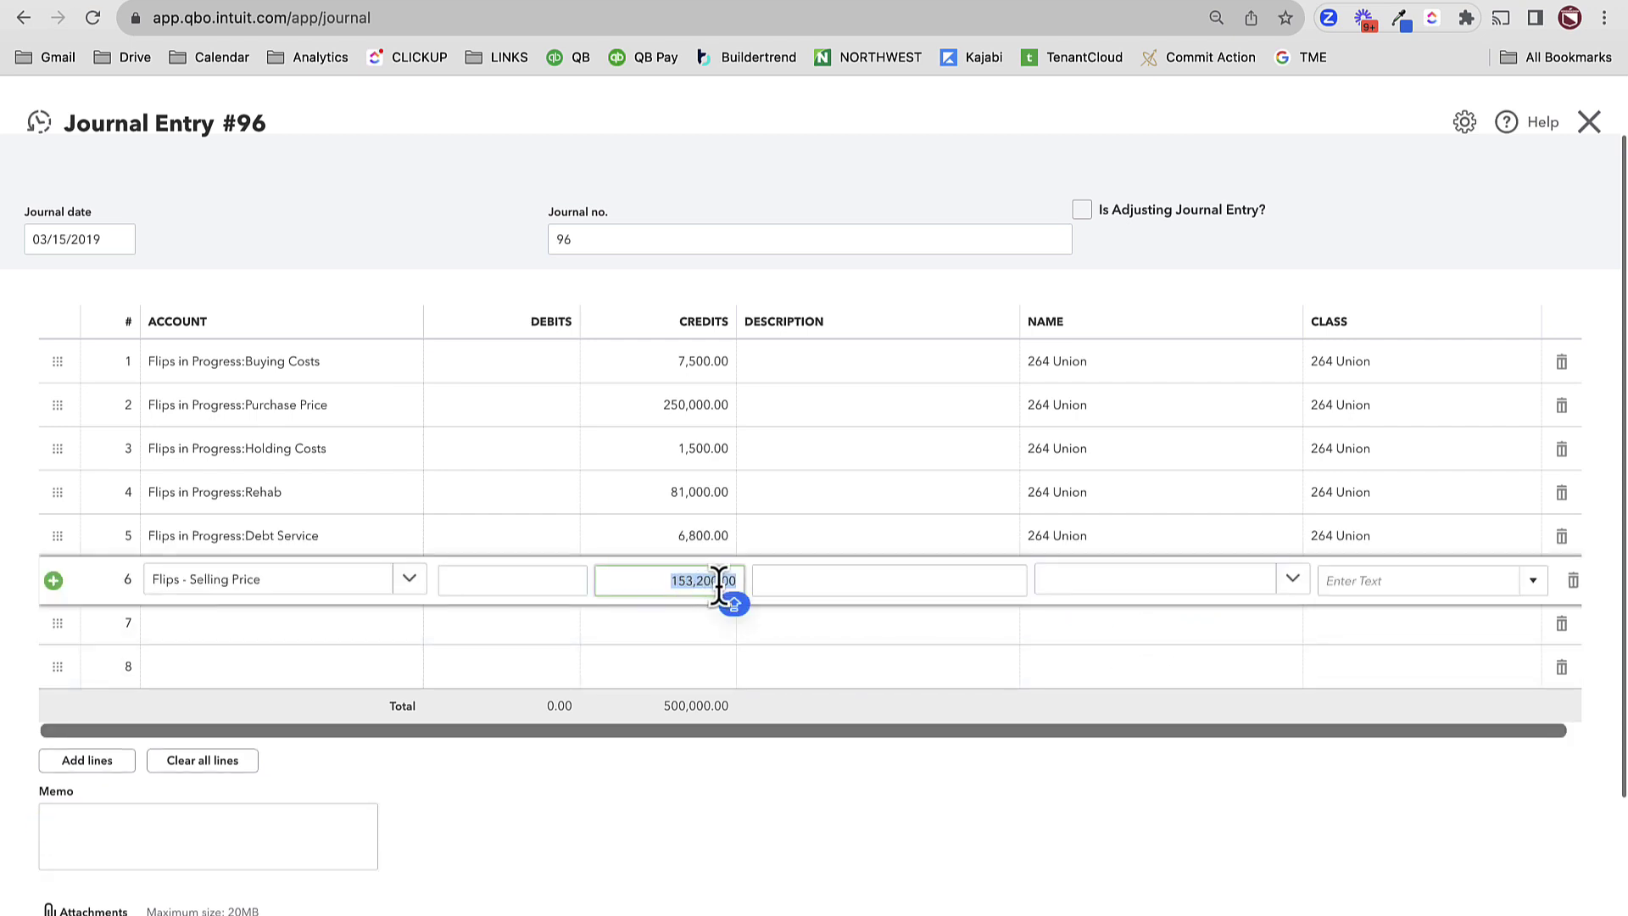
pyautogui.write('500,000')
pyautogui.press('Tab')
pyautogui.press('Tab')
pyautogui.press('Tab')
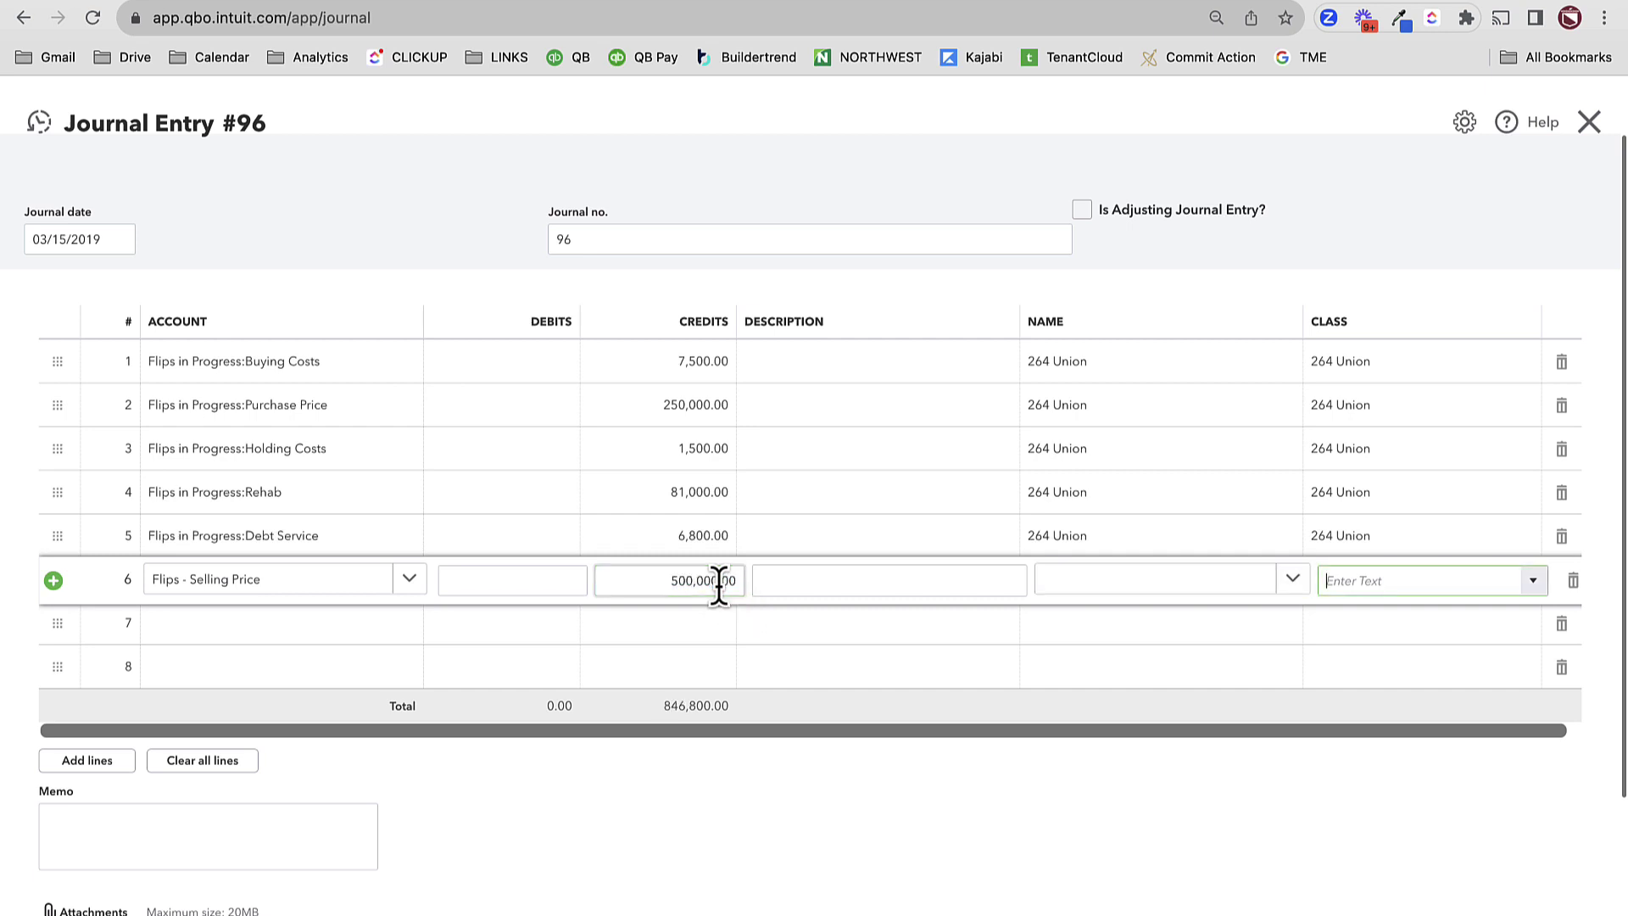
pyautogui.hotkey('shift', 'Tab')
pyautogui.write('264')
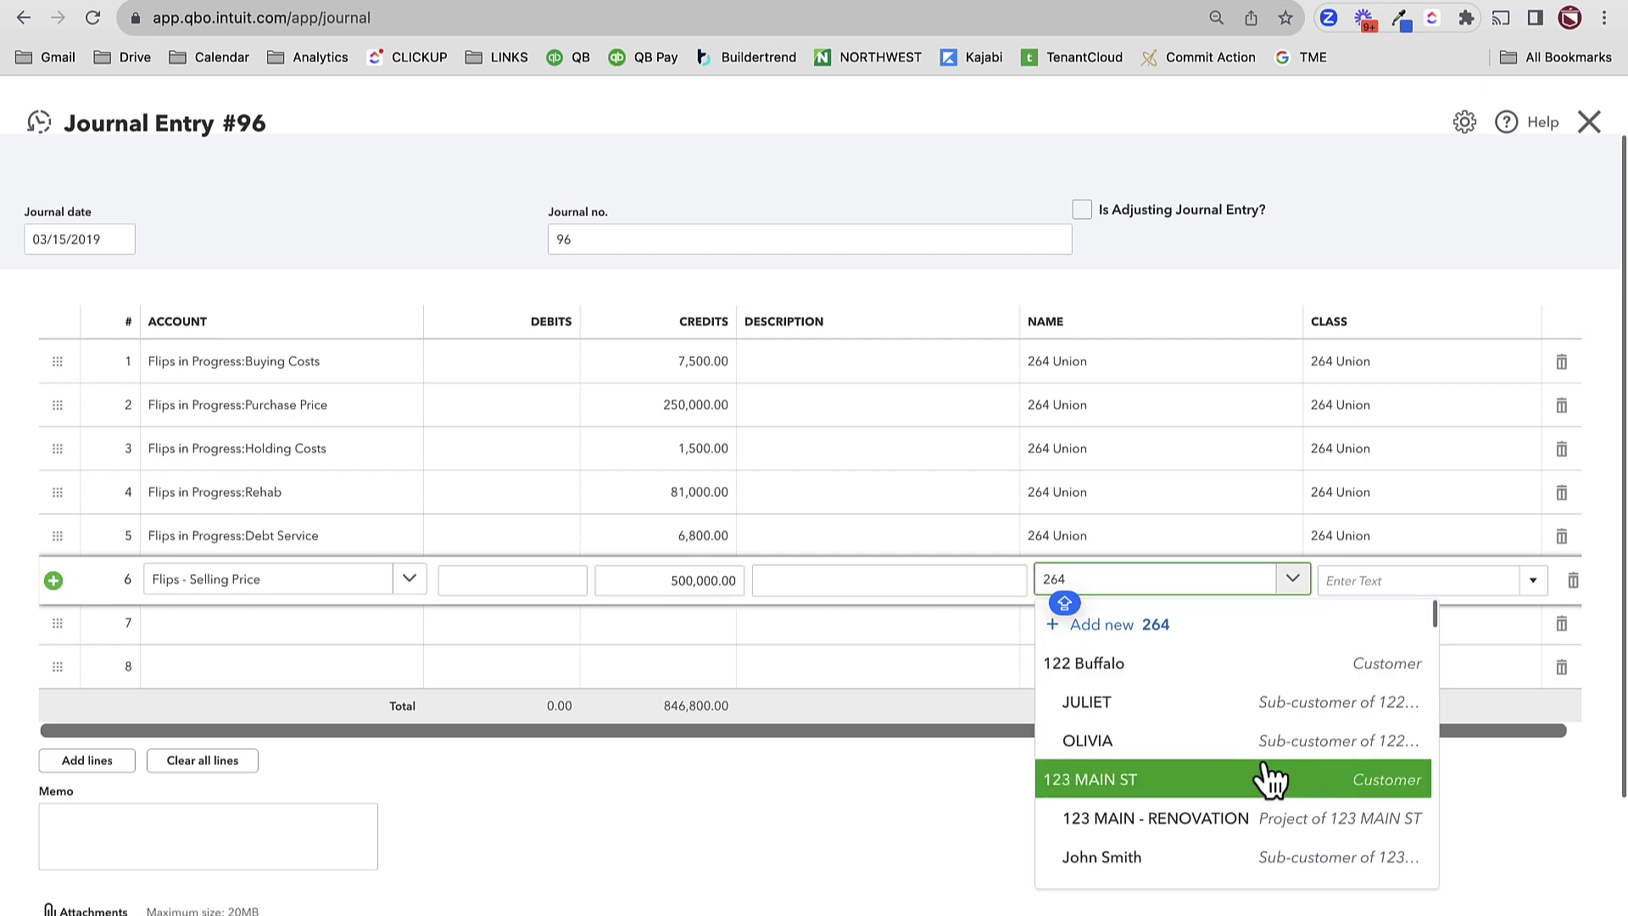
pyautogui.scroll(-1, 1257, 765)
pyautogui.click(1195, 691)
pyautogui.click(1360, 543)
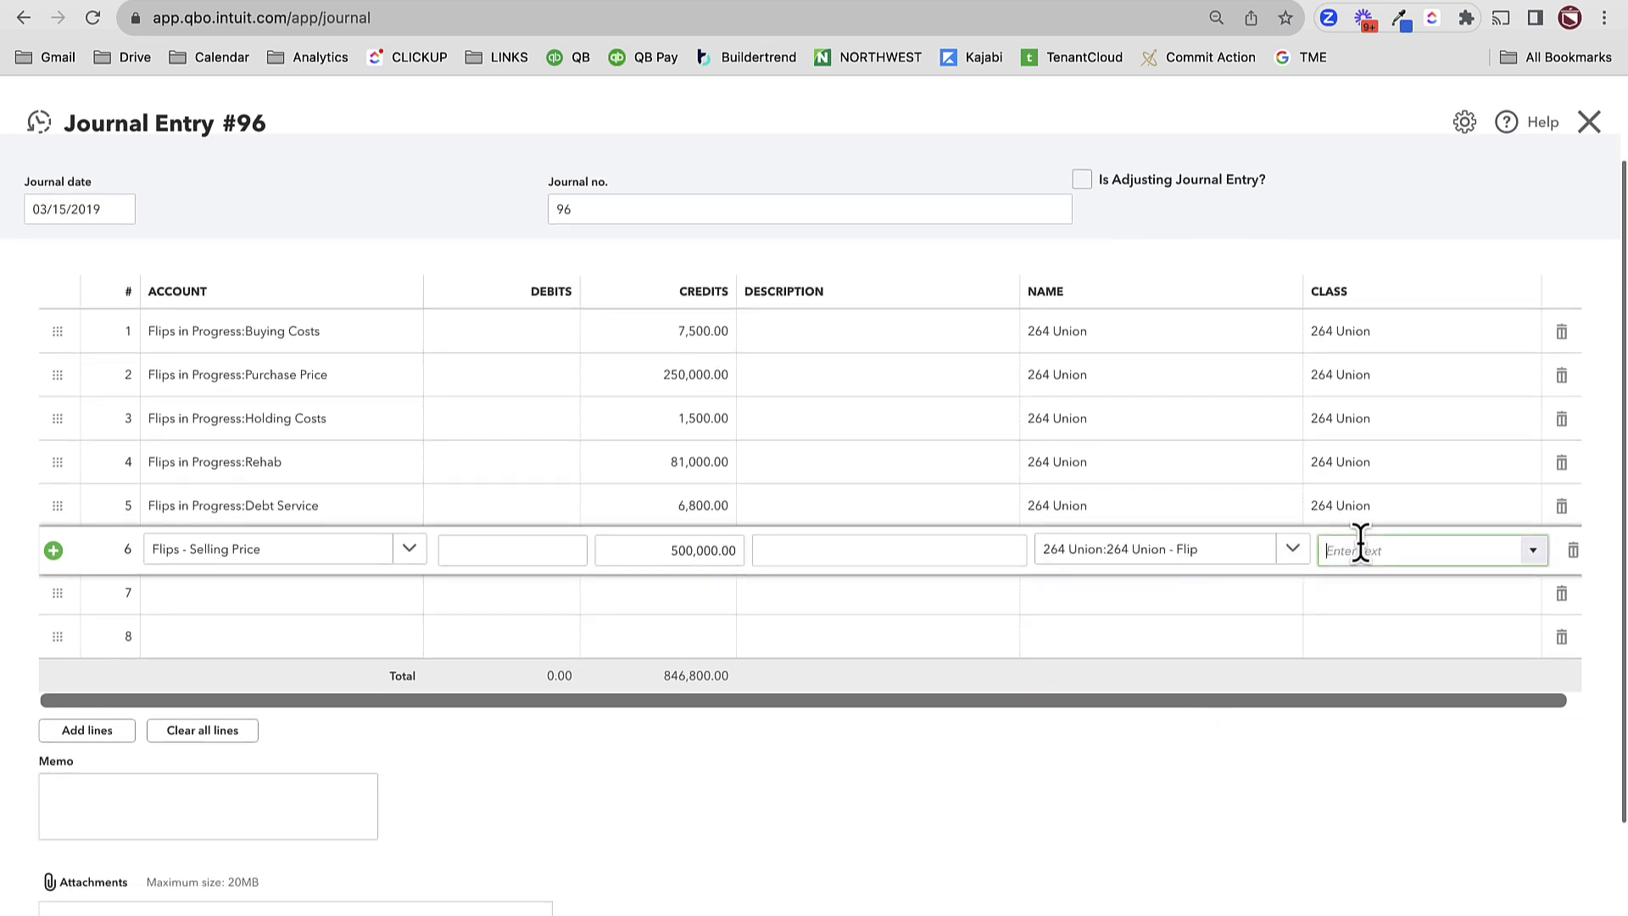
pyautogui.click(1360, 616)
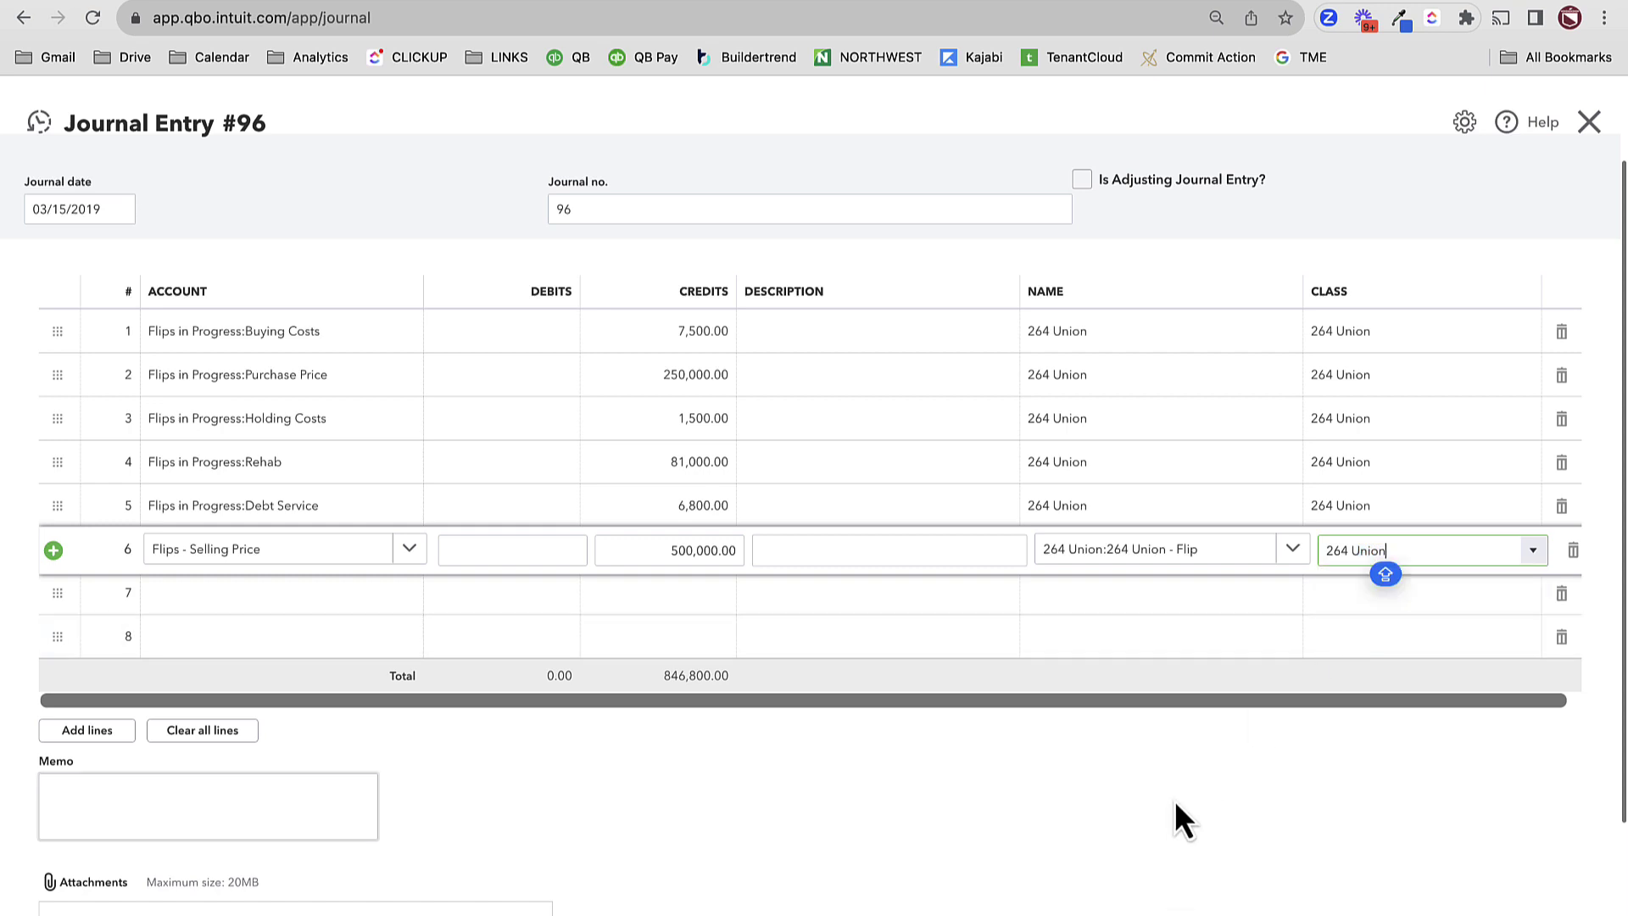
pyautogui.press('Tab')
# - Add line 7 debiting Flips - Selling Price 346,800.00
pyautogui.click(199, 601)
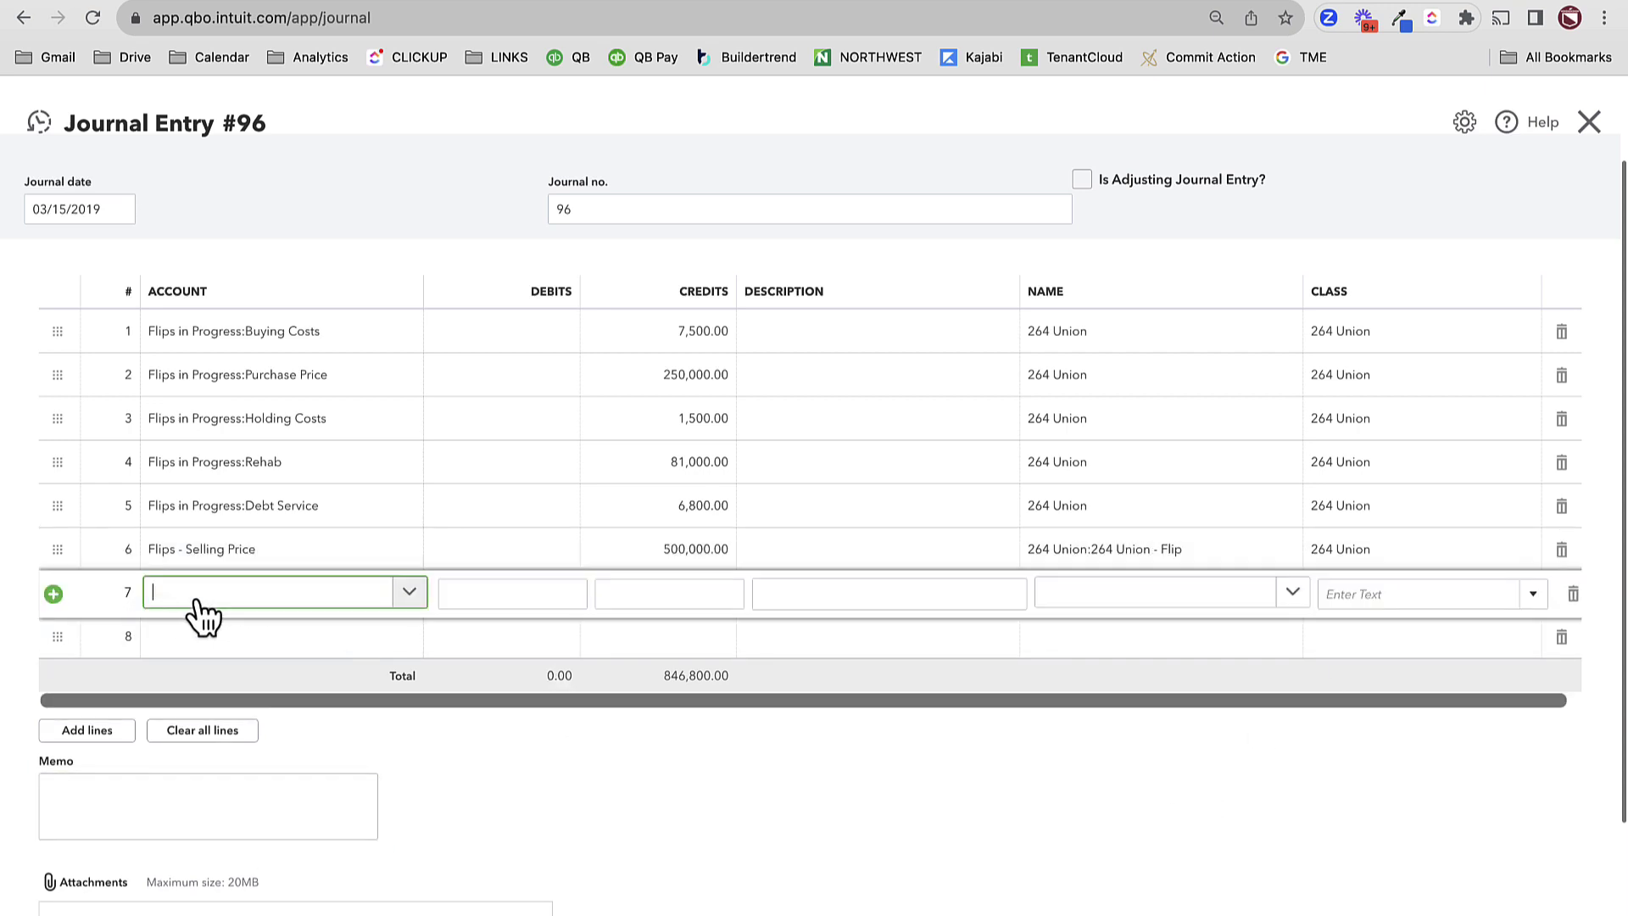
pyautogui.write('FLIPS')
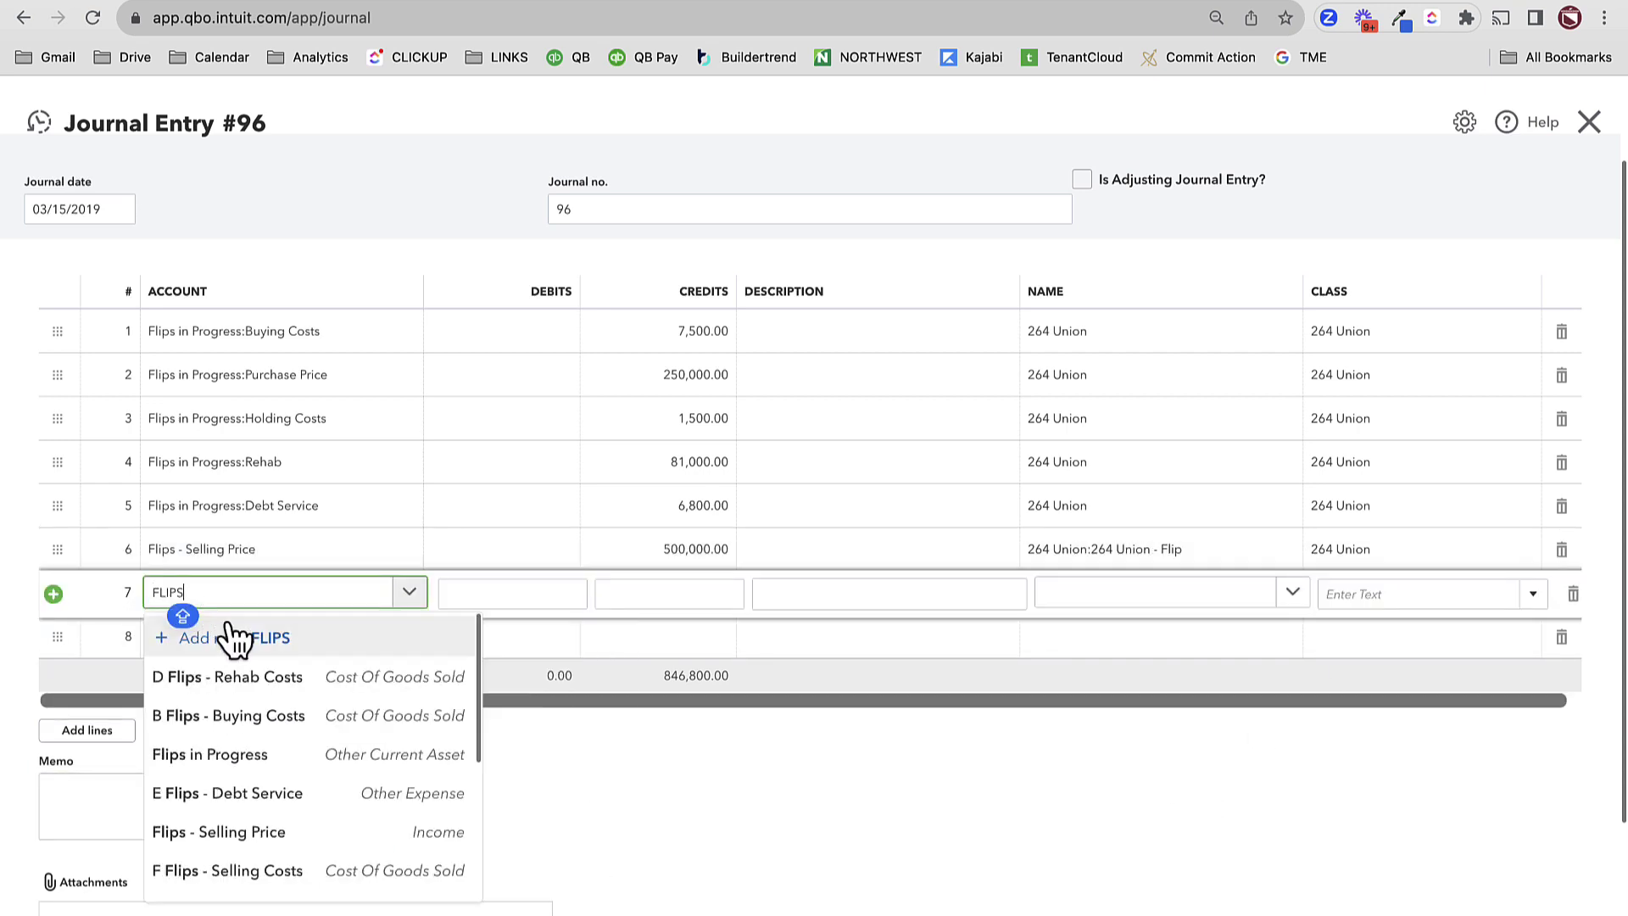
pyautogui.click(264, 834)
pyautogui.doubleClick(524, 594)
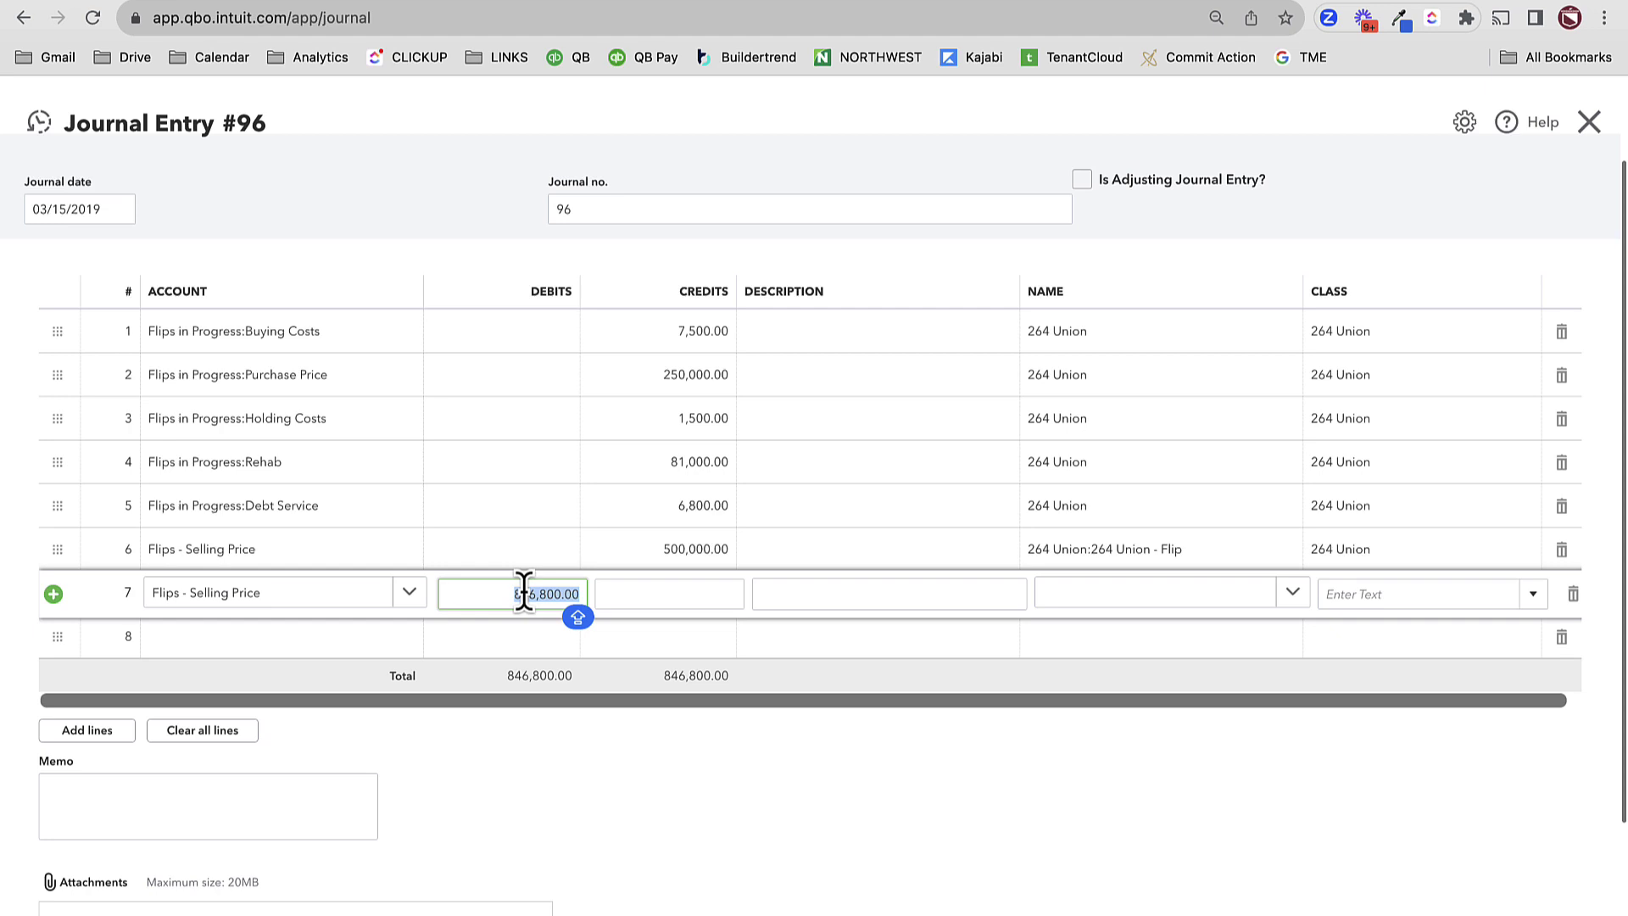
pyautogui.write('50')
pyautogui.write('500')
pyautogui.write('000')
pyautogui.press('Tab')
pyautogui.click(670, 730)
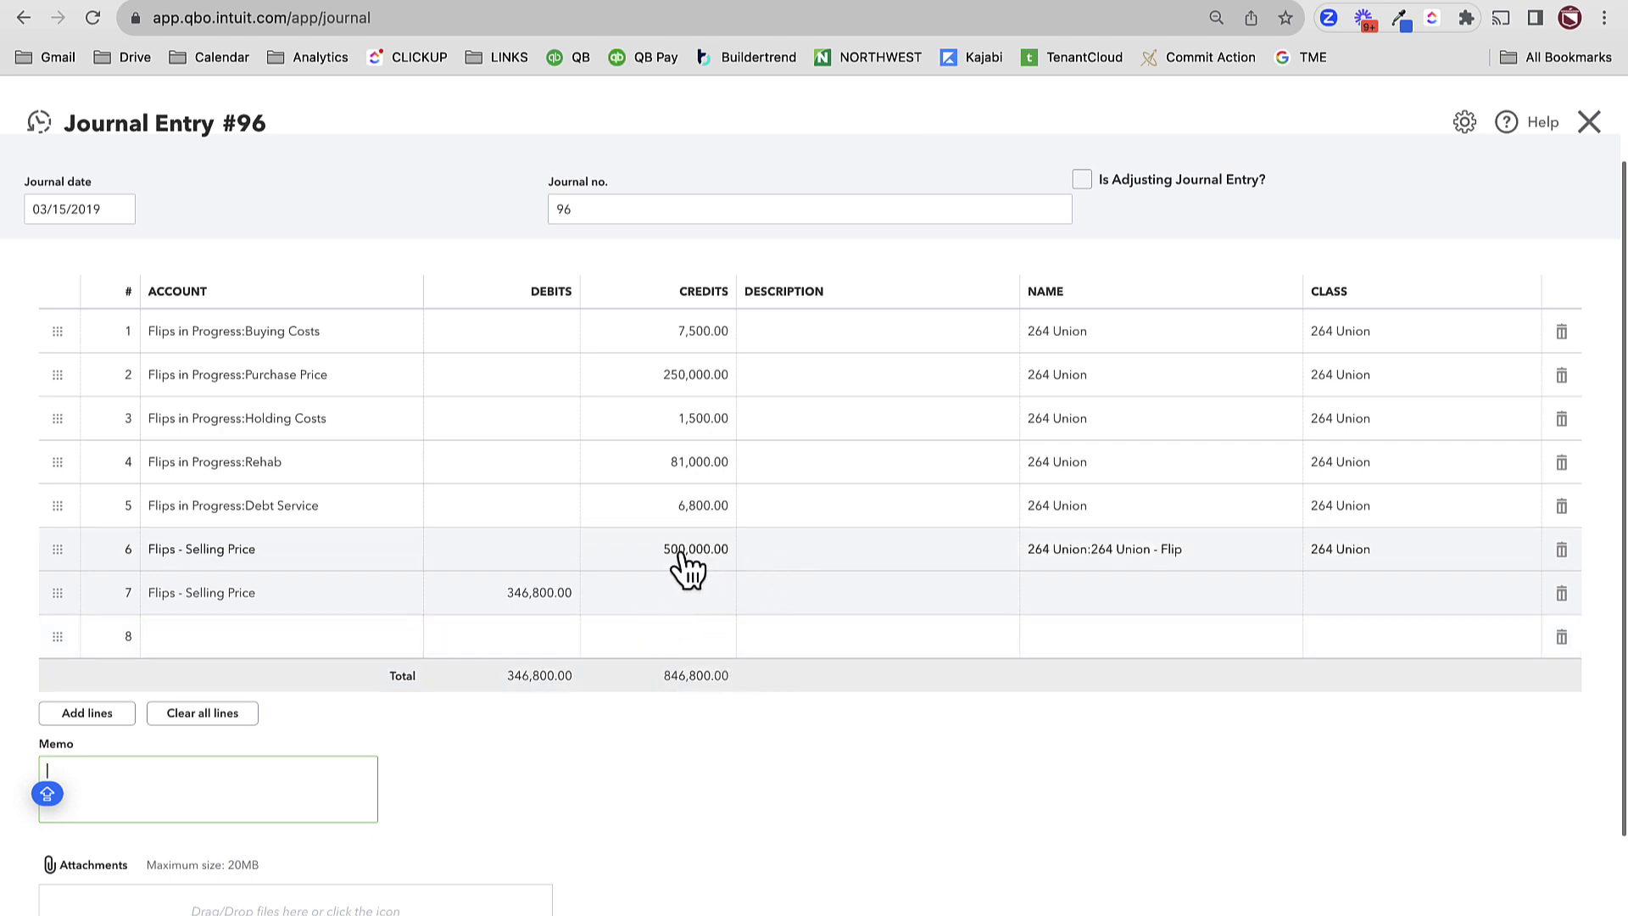
pyautogui.click(1102, 604)
pyautogui.write('264')
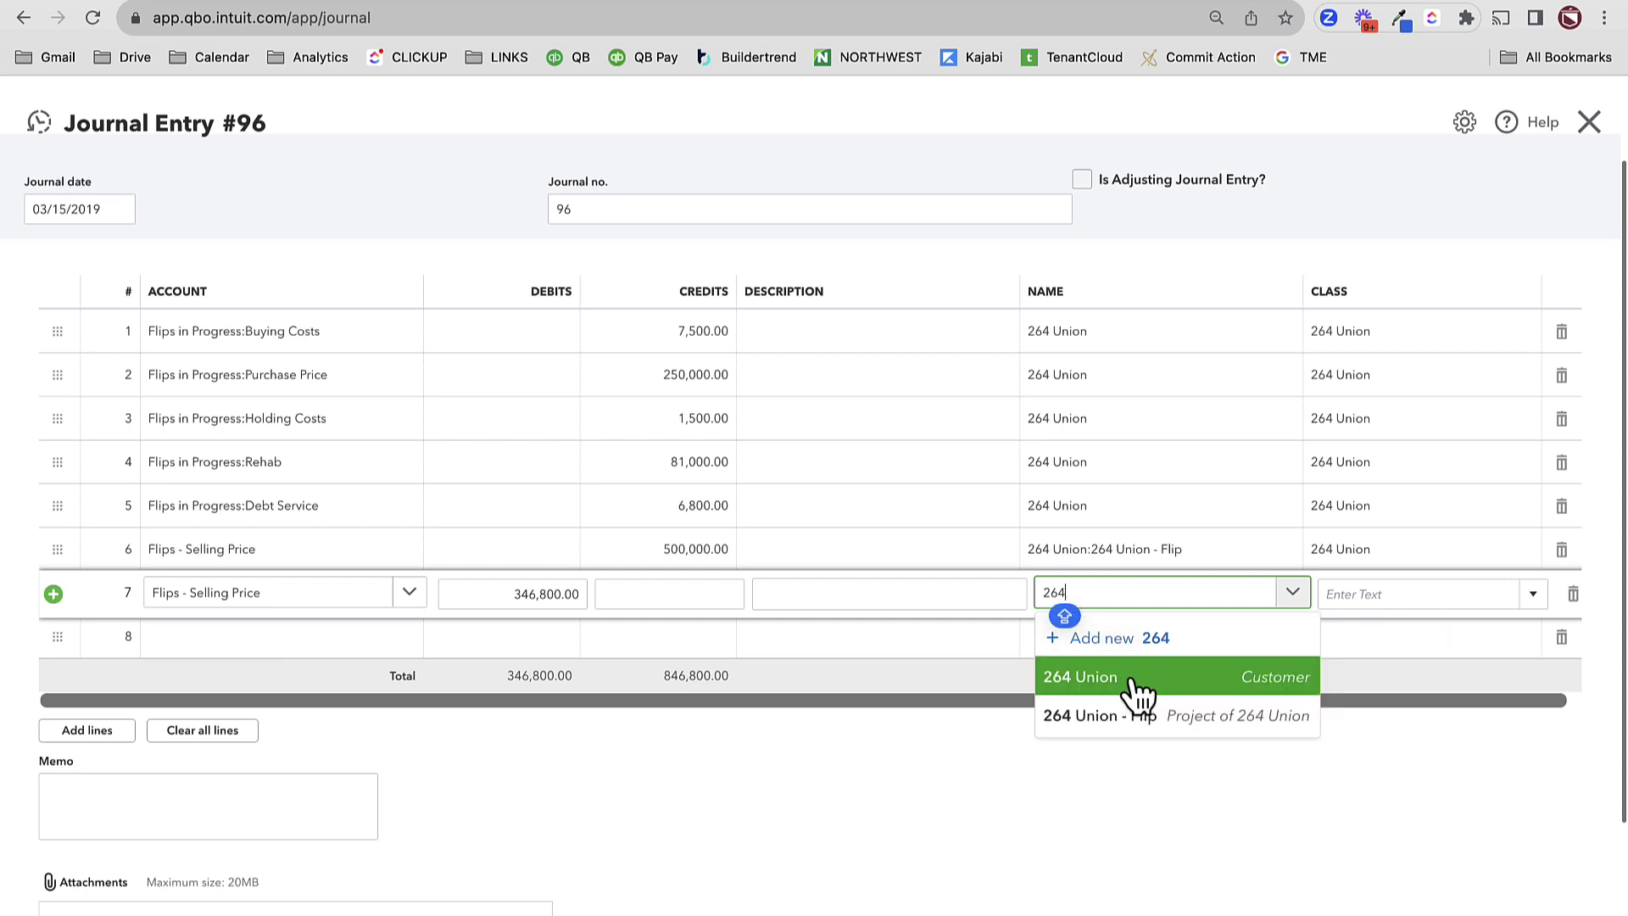
pyautogui.click(1138, 693)
pyautogui.click(1381, 595)
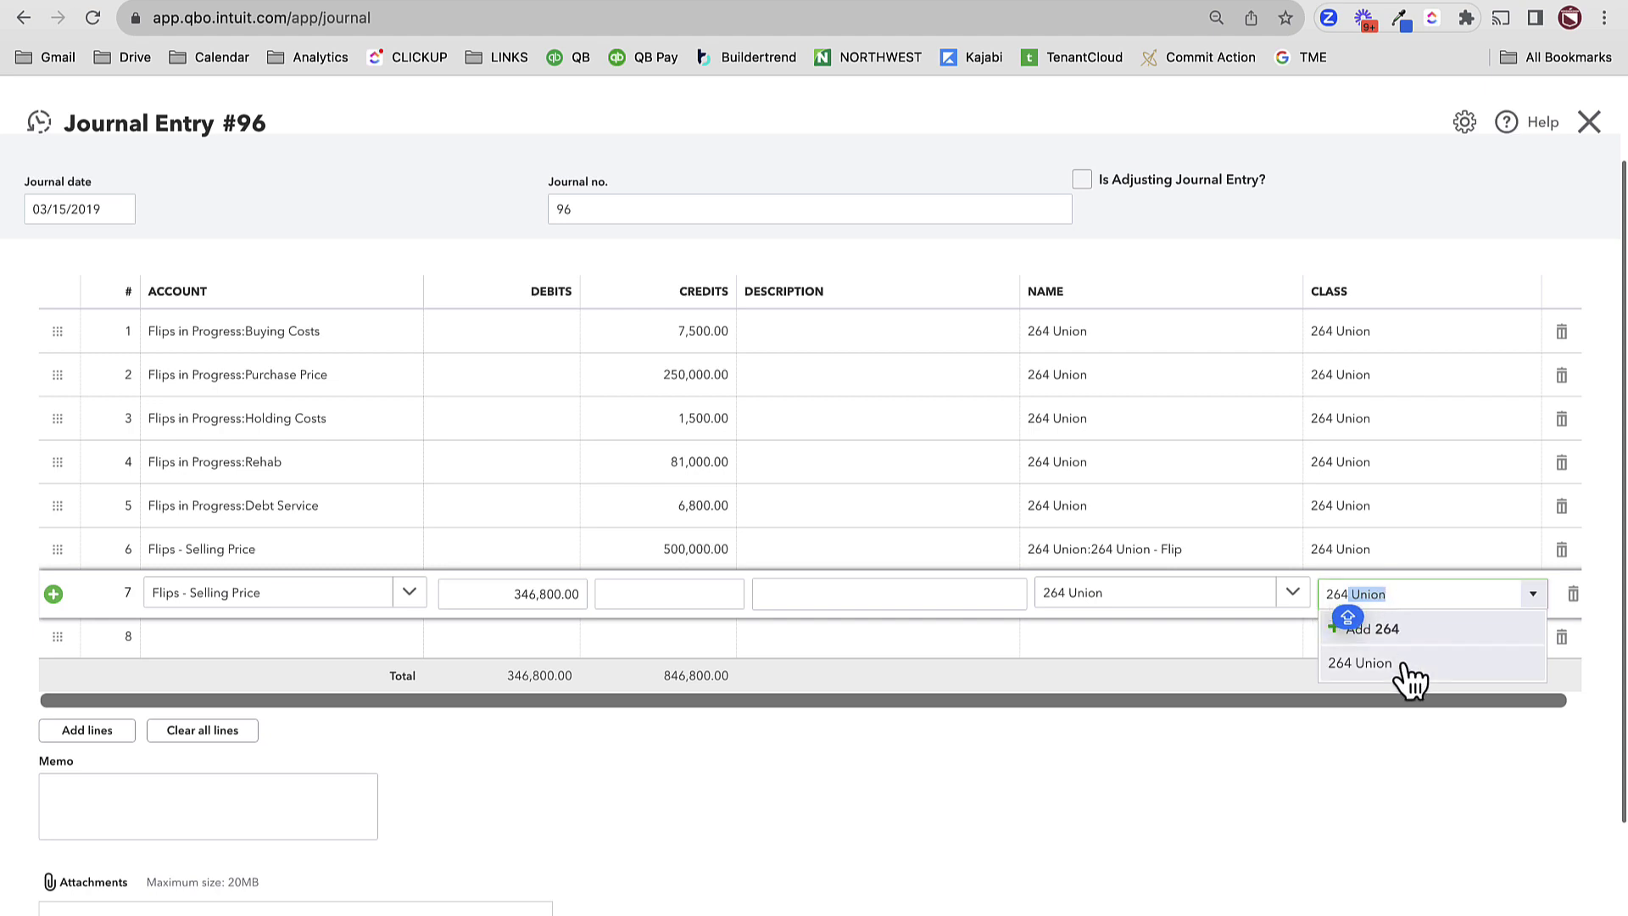
pyautogui.click(1401, 661)
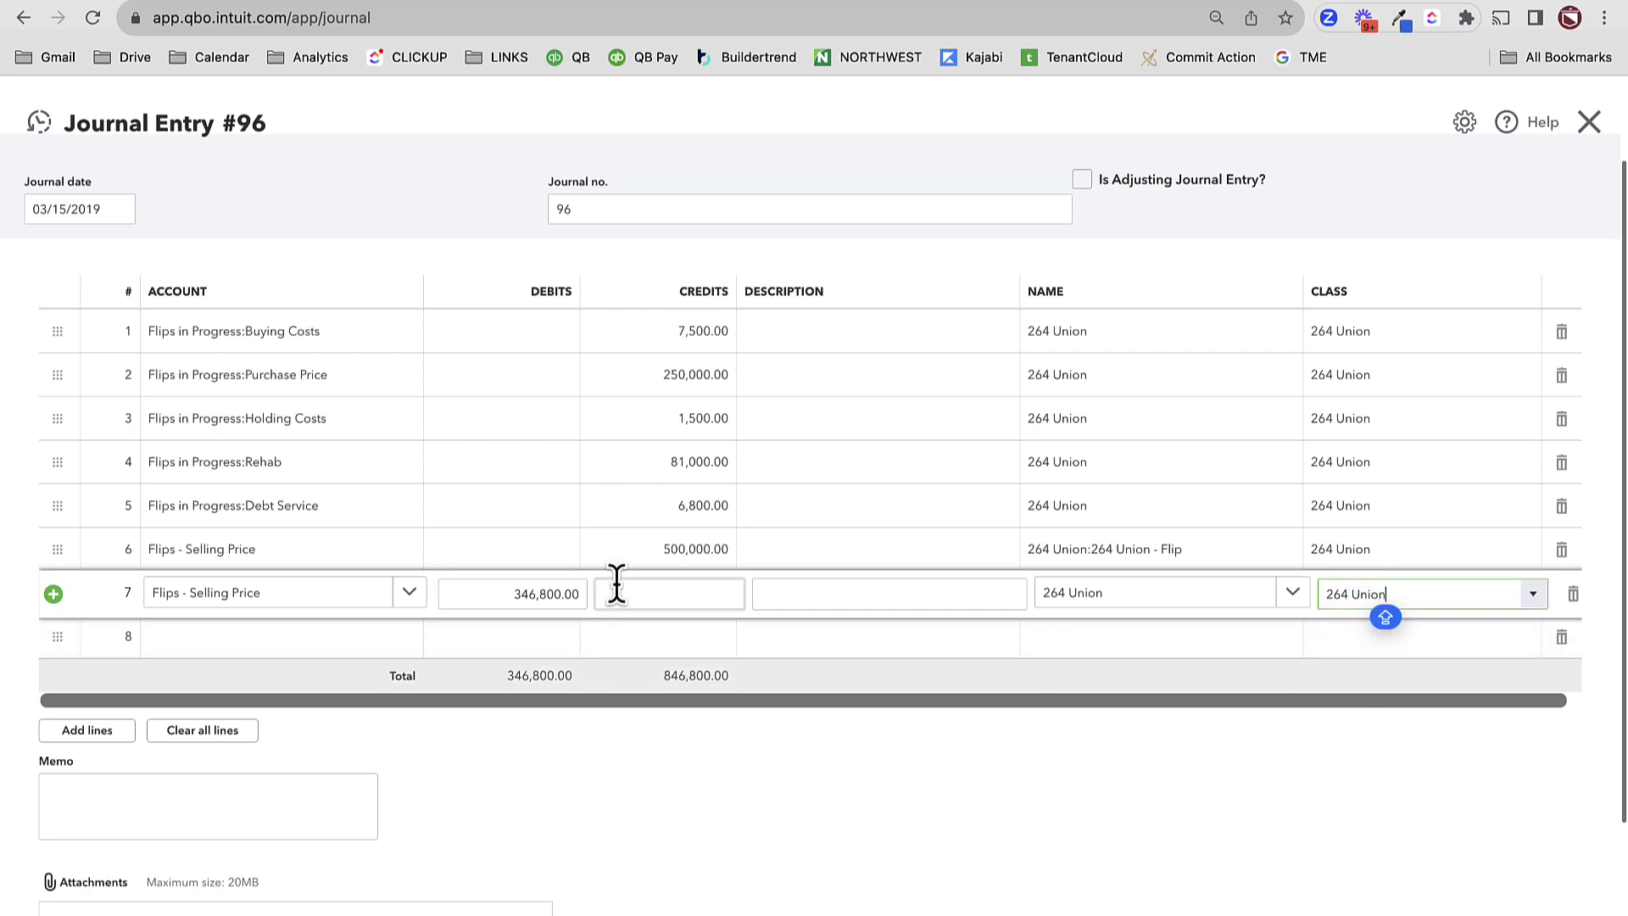
pyautogui.click(980, 829)
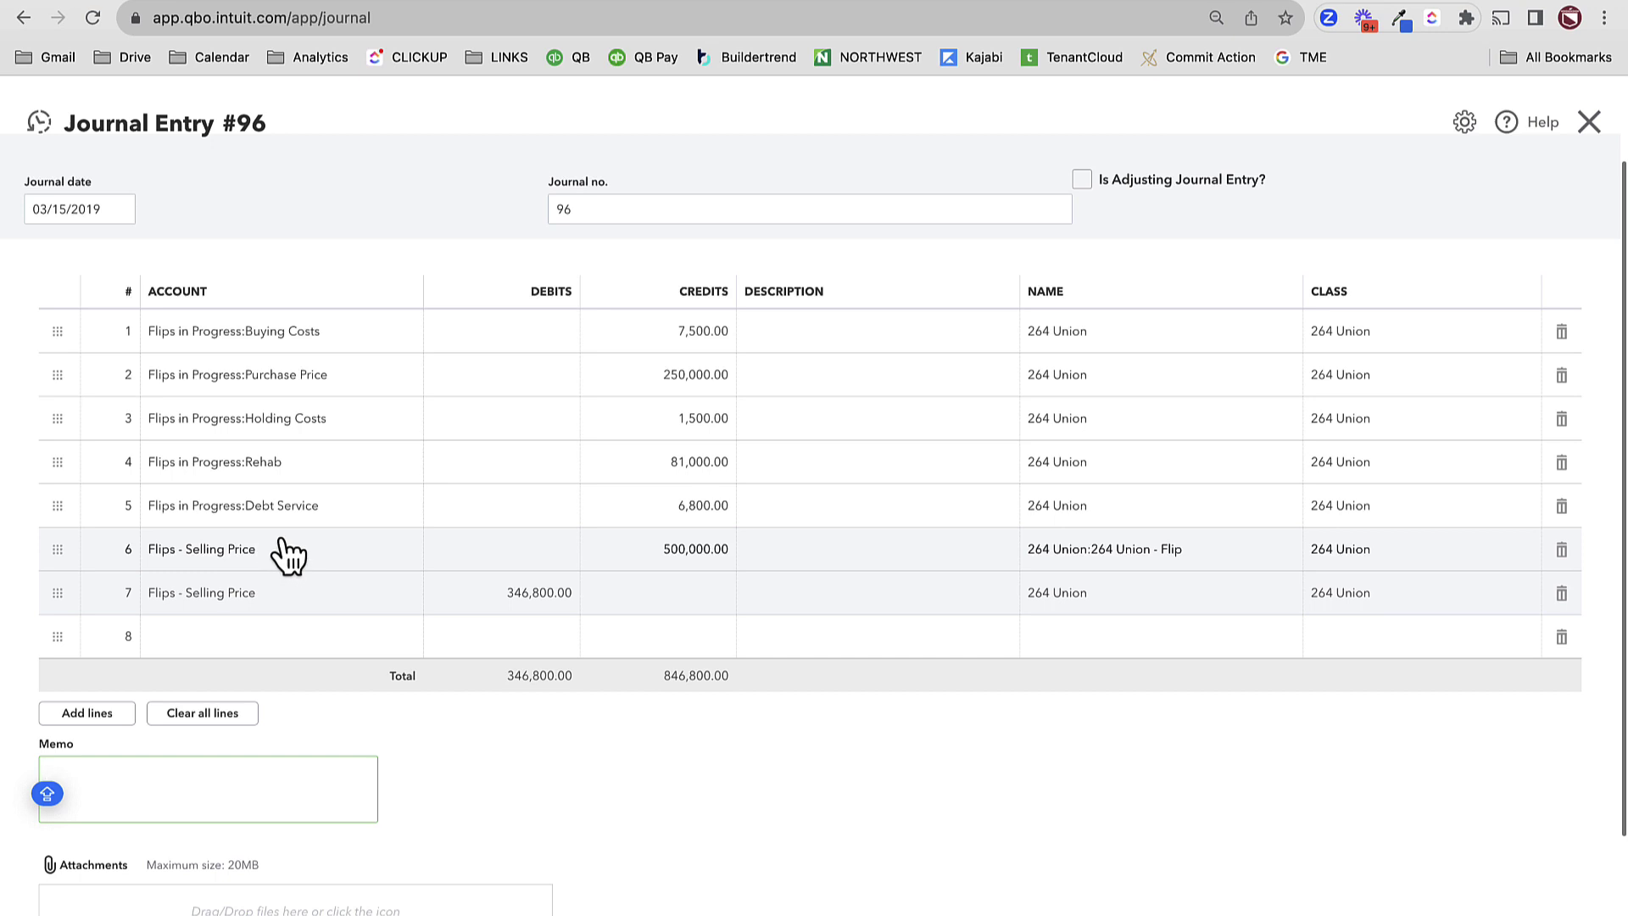
# - Add line 8 debiting F Flips - Selling Costs 30,000.00 (500000*6%), described RE COMMISSION
pyautogui.scroll(-2, 335, 582)
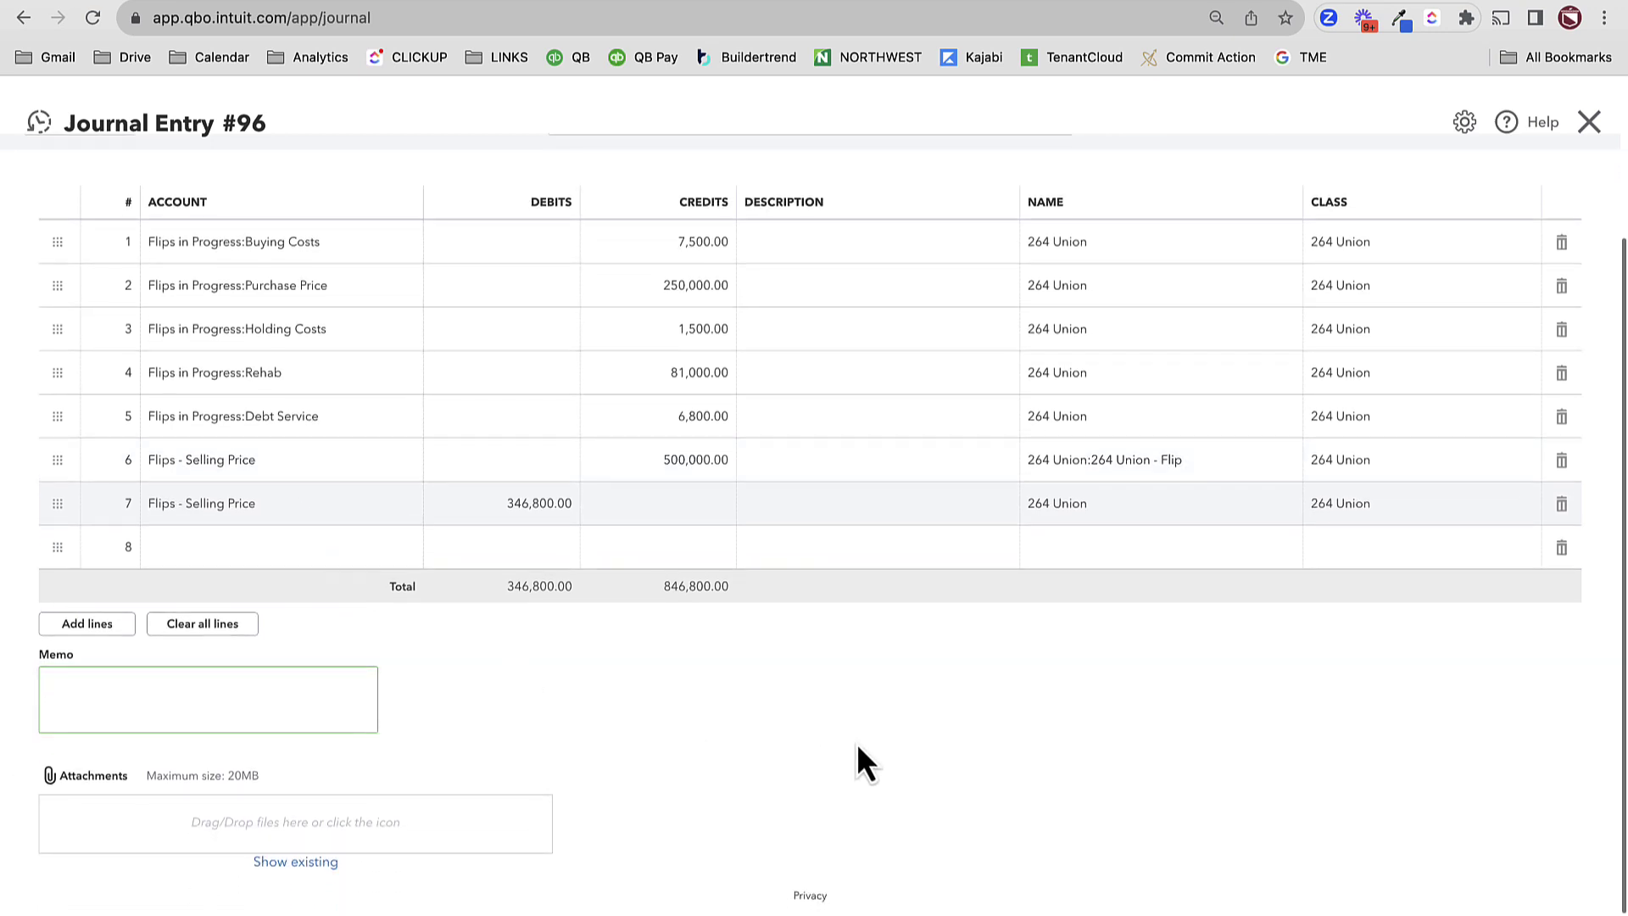
pyautogui.click(254, 549)
pyautogui.click(254, 550)
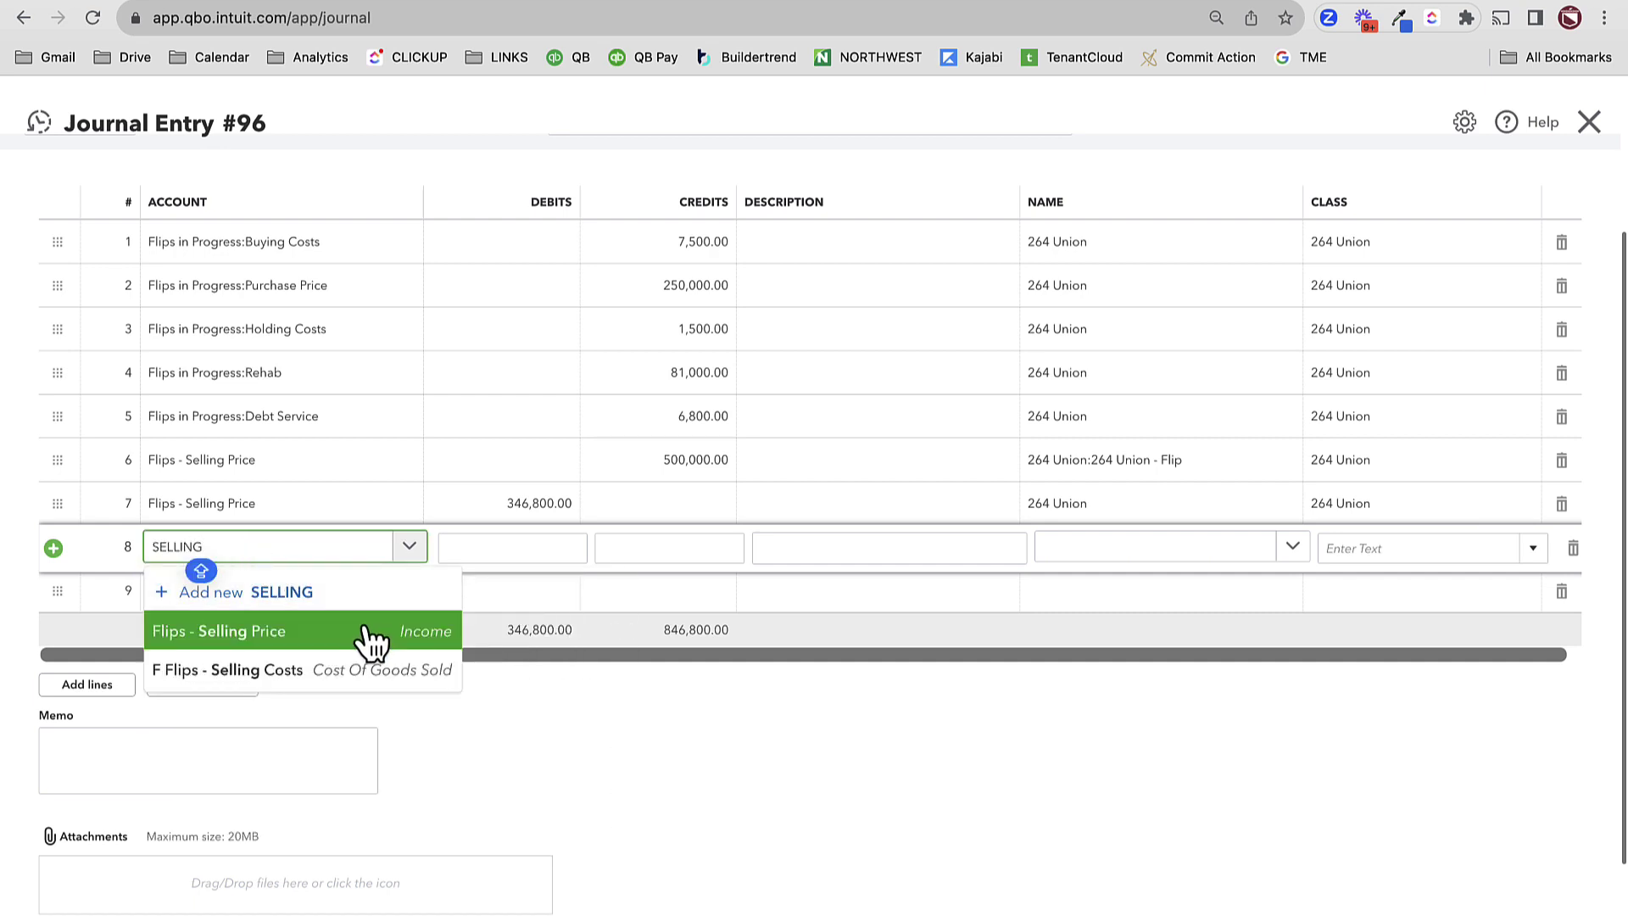
pyautogui.click(324, 672)
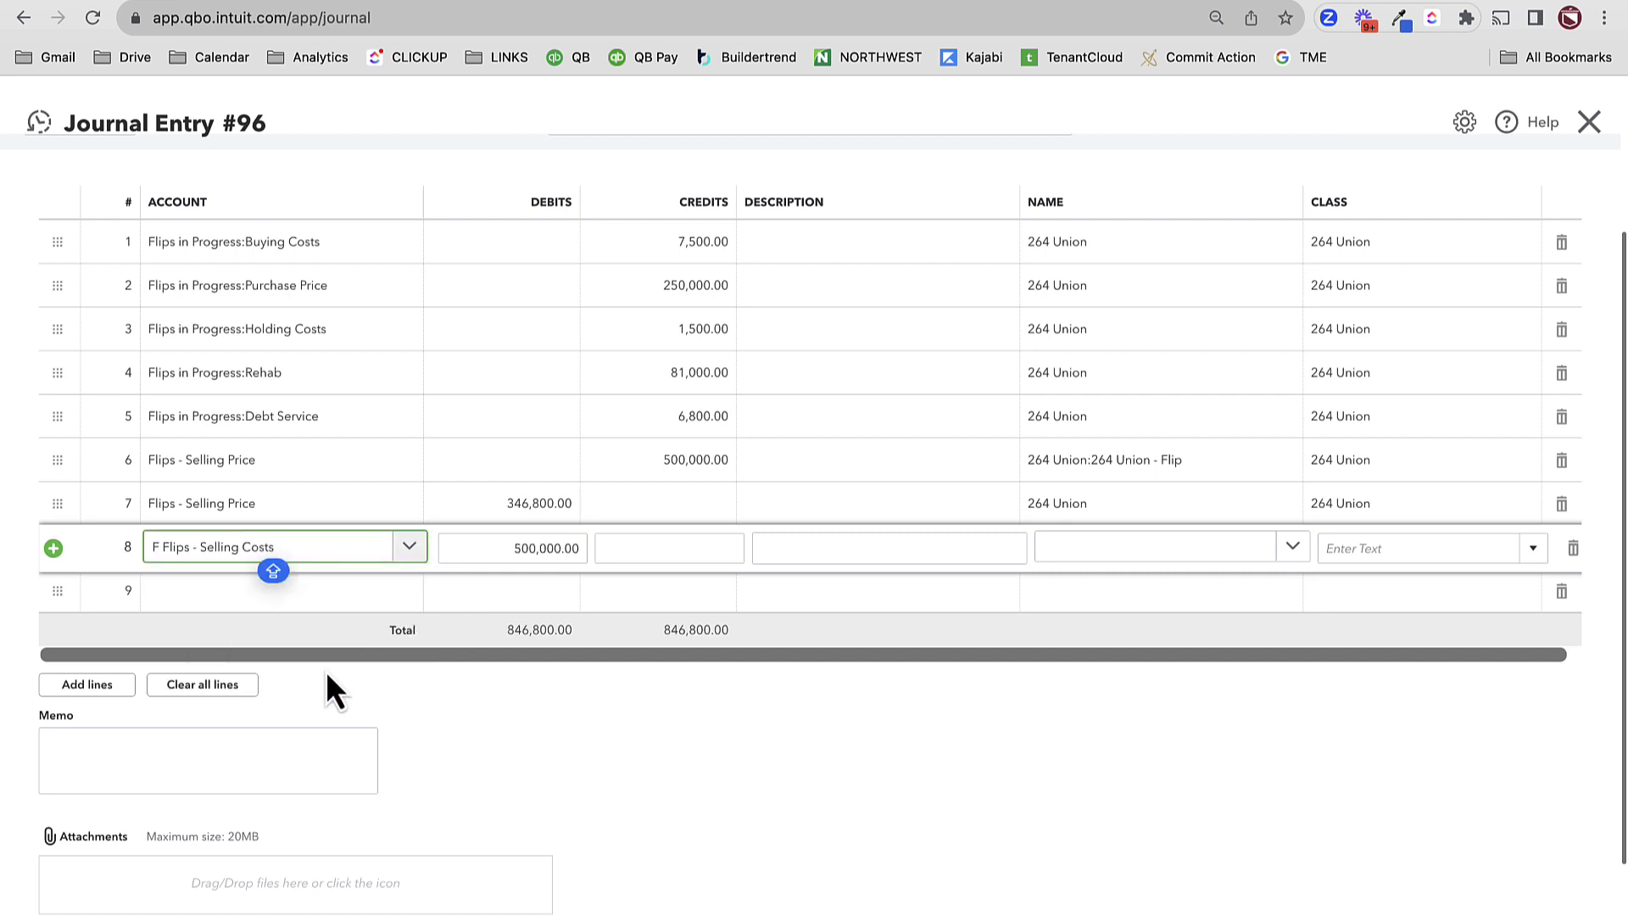
pyautogui.press('Tab')
pyautogui.write('500000')
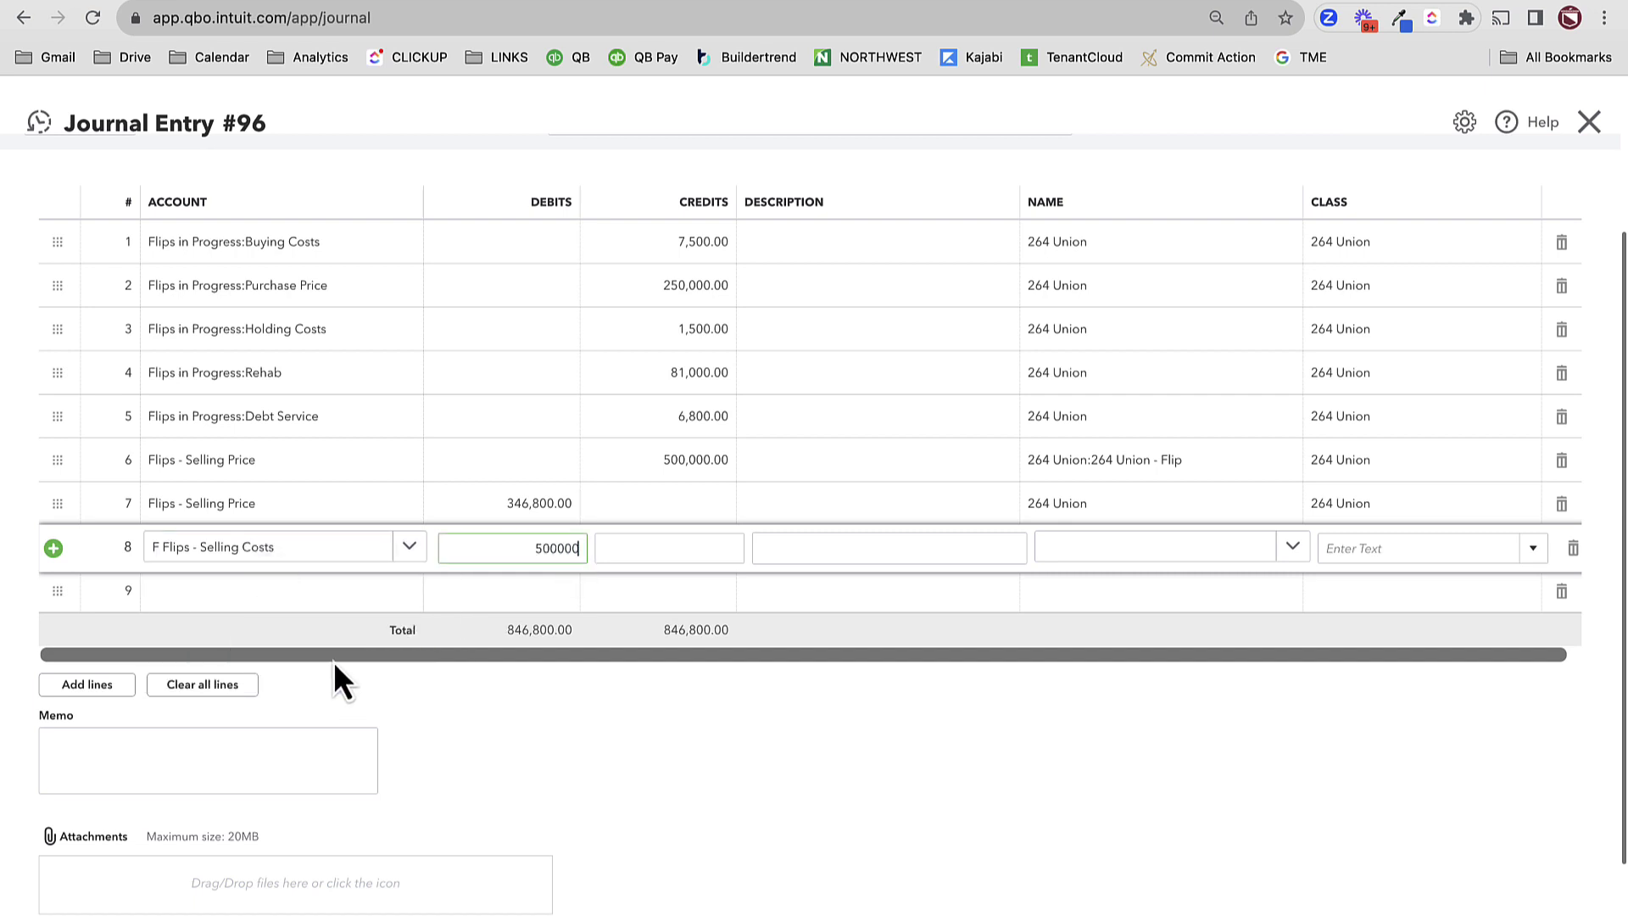
pyautogui.write('*6%')
pyautogui.press('Tab')
pyautogui.press('Tab')
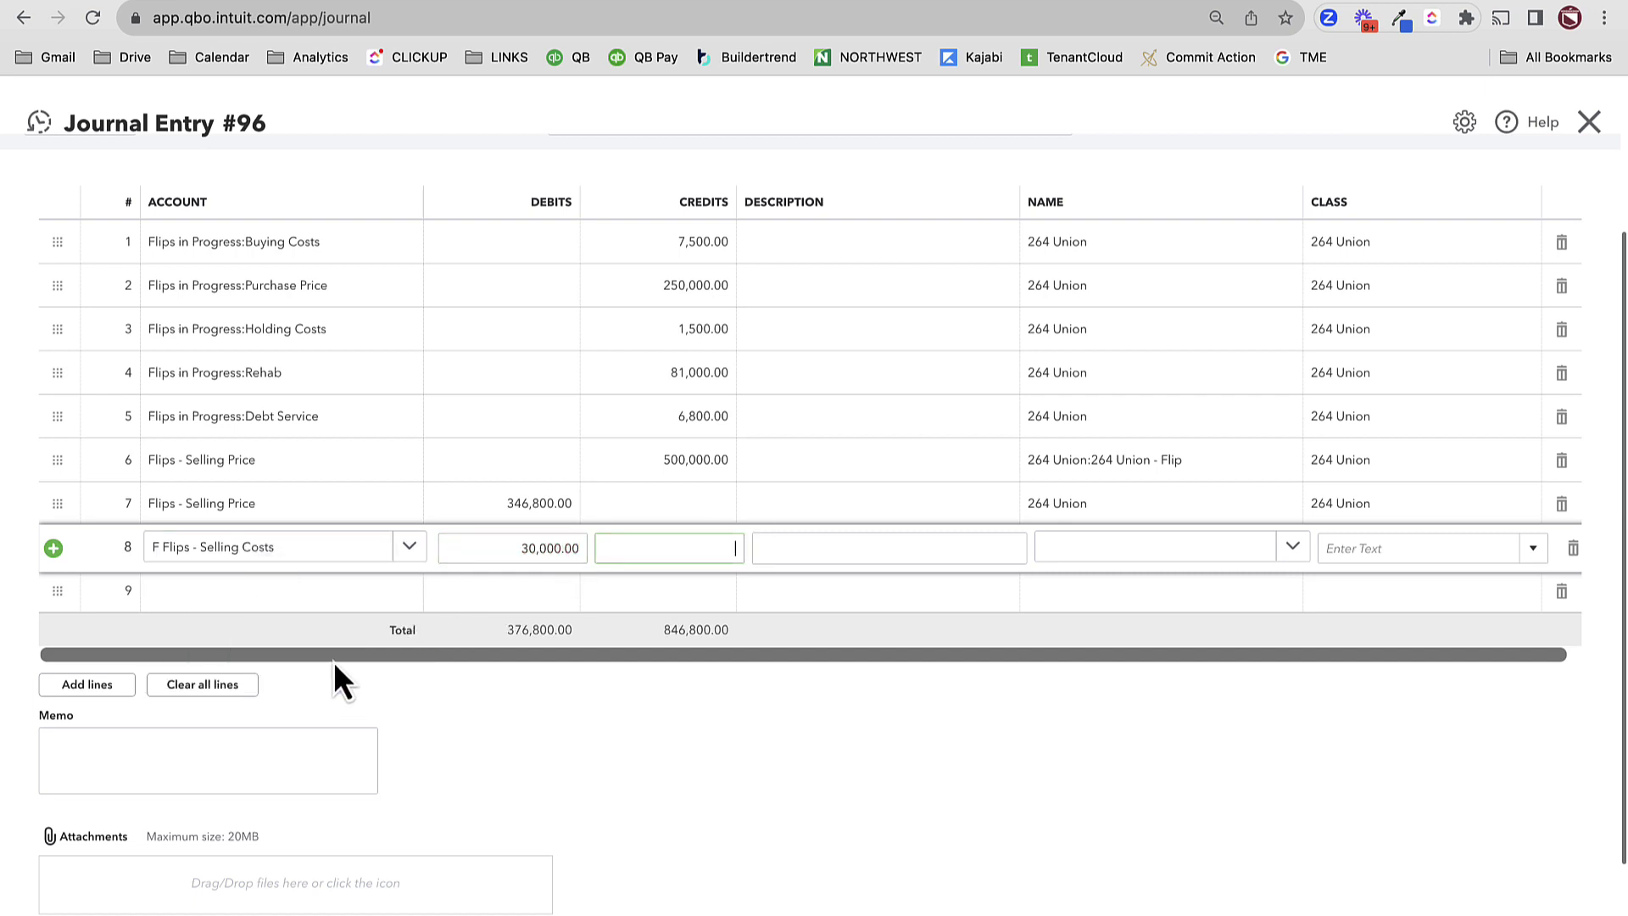
pyautogui.write('RE COMMIS')
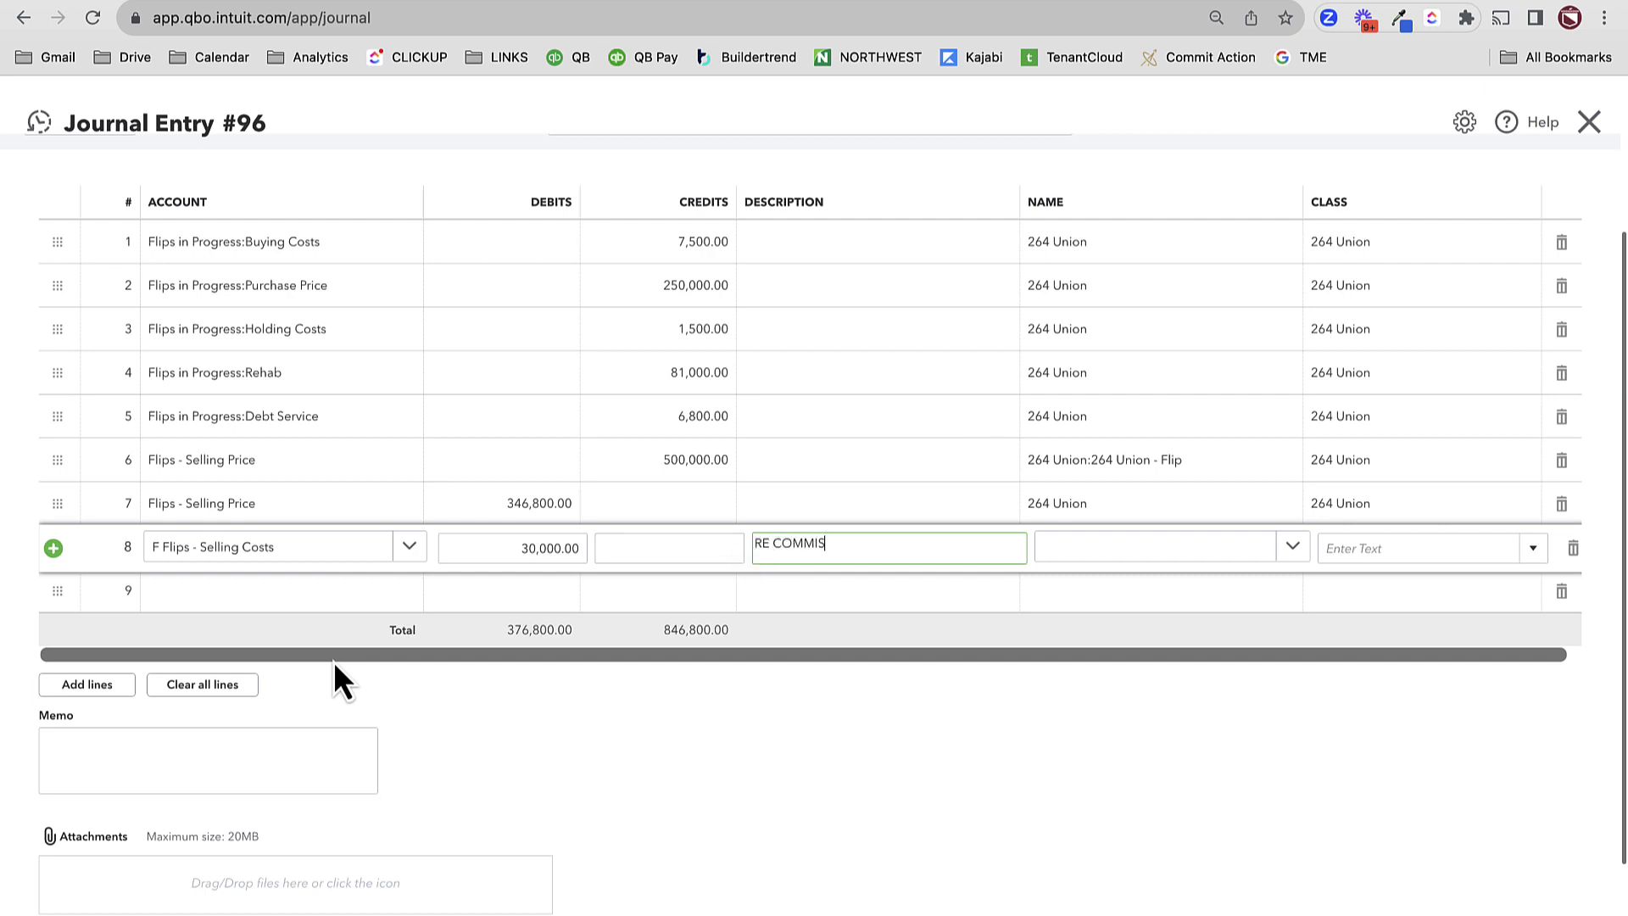
pyautogui.write('SION')
pyautogui.press('Tab')
pyautogui.write('264')
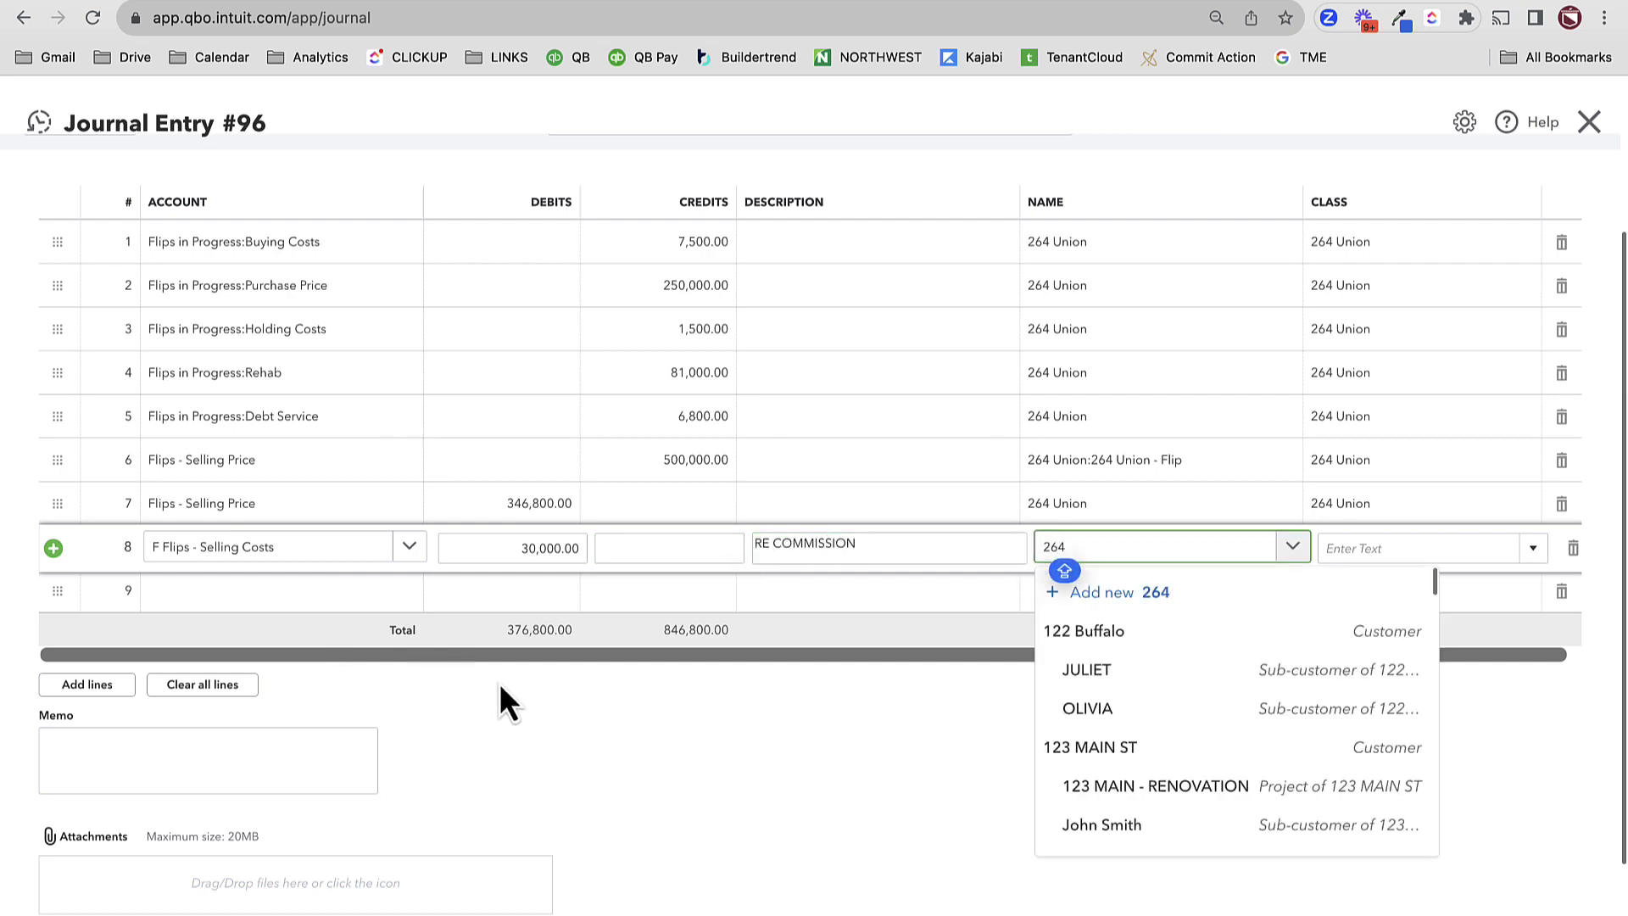
pyautogui.click(1202, 670)
pyautogui.click(1407, 546)
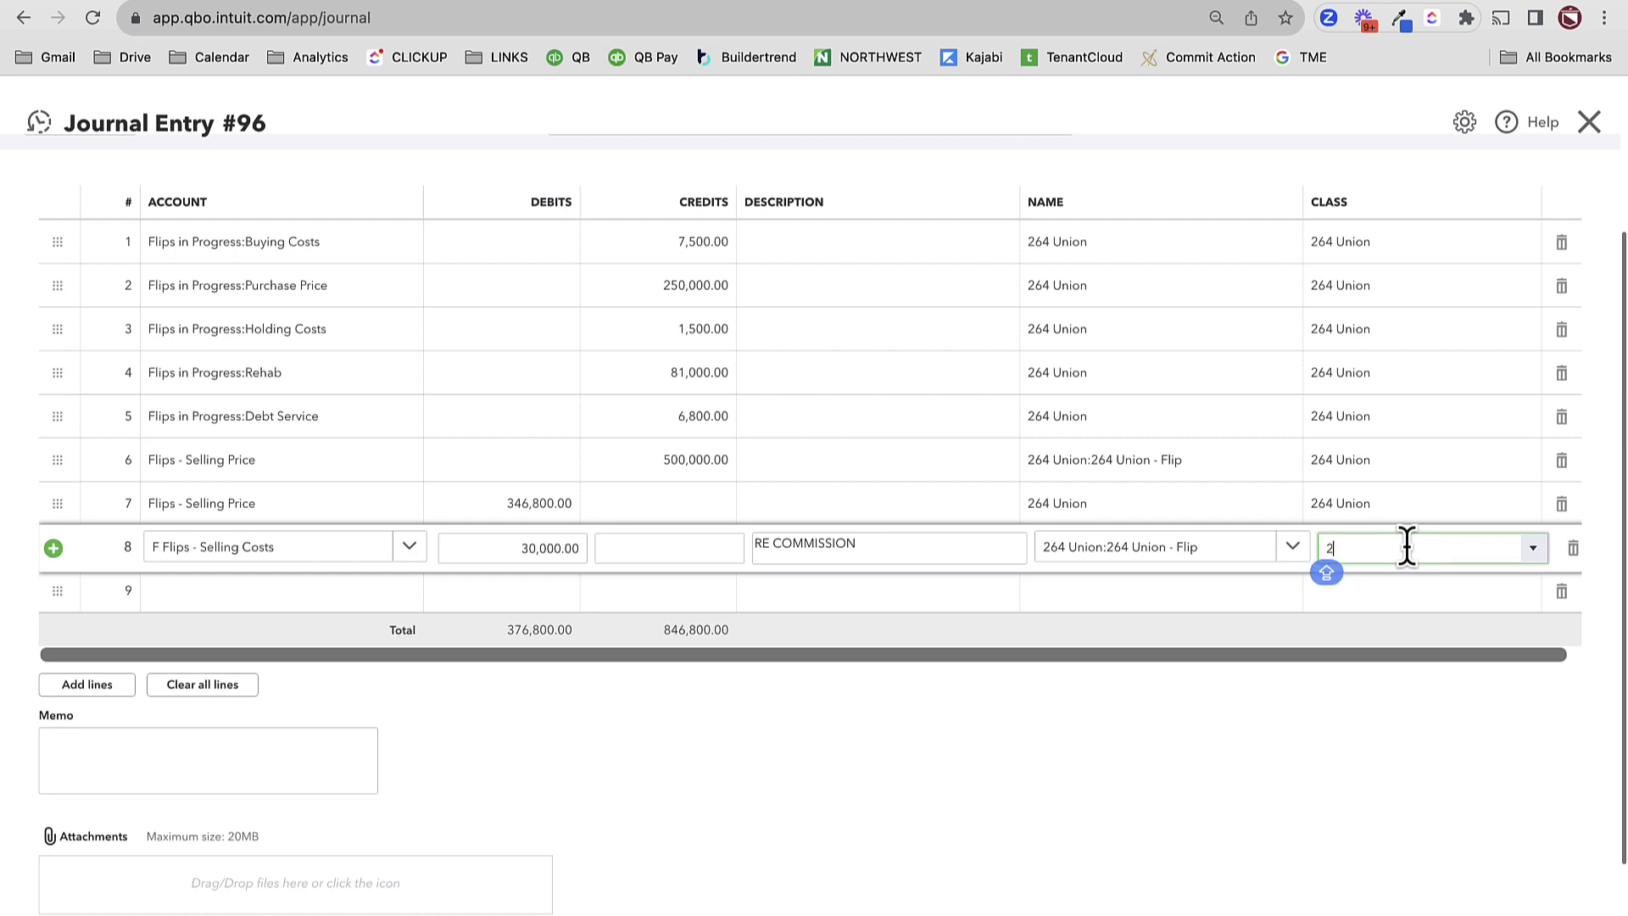
pyautogui.click(1406, 632)
pyautogui.click(220, 597)
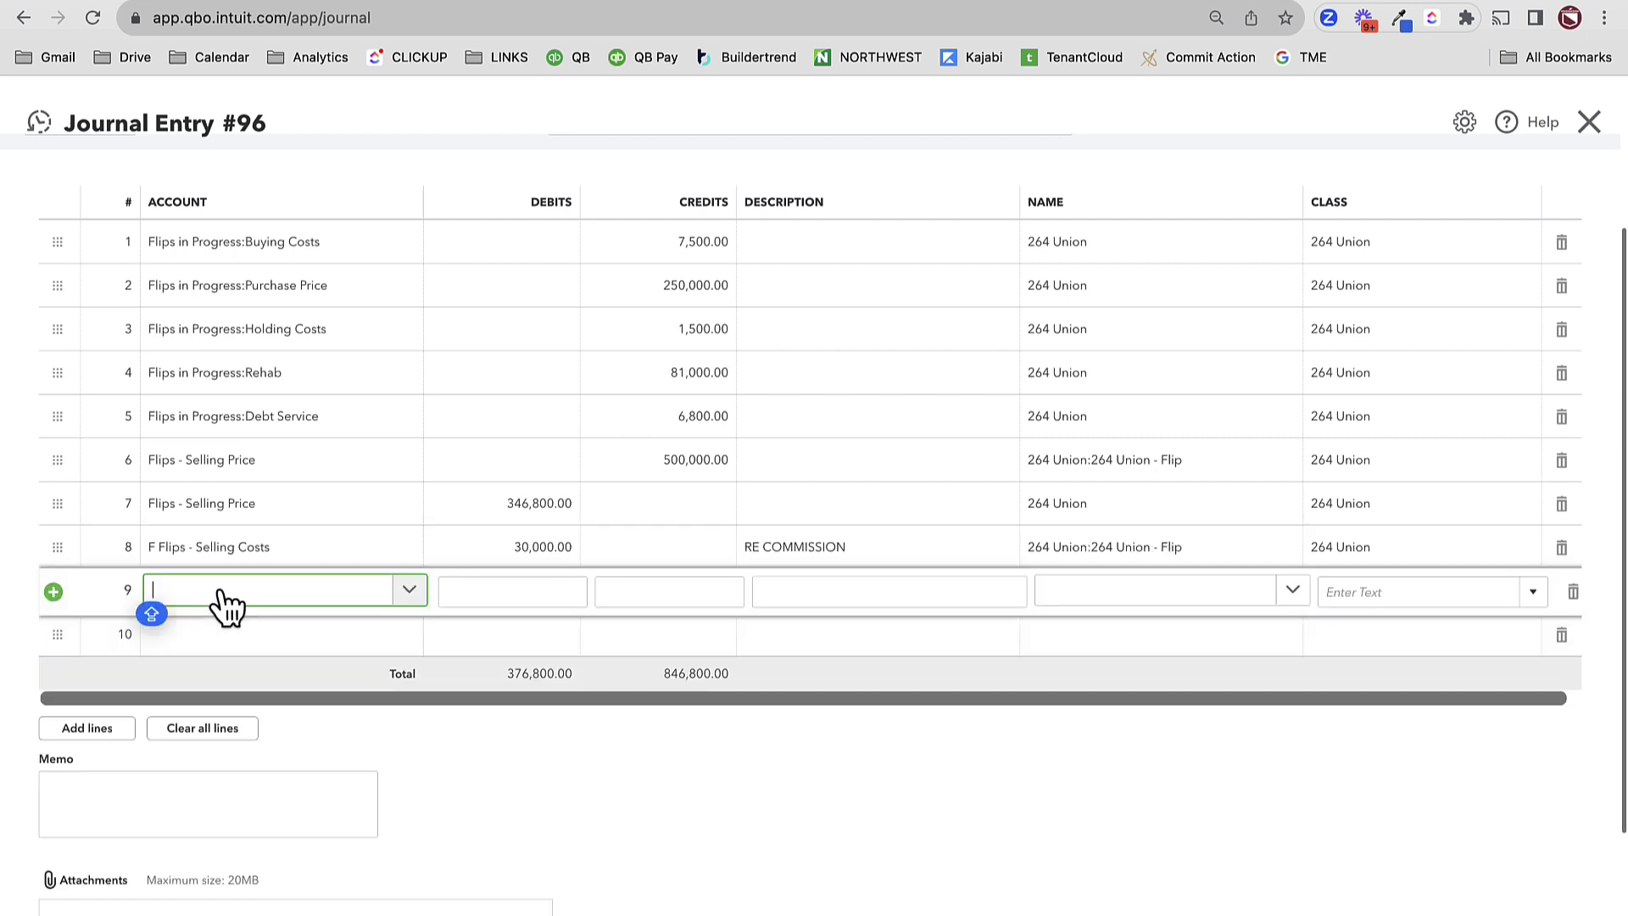
pyautogui.write('SELLING')
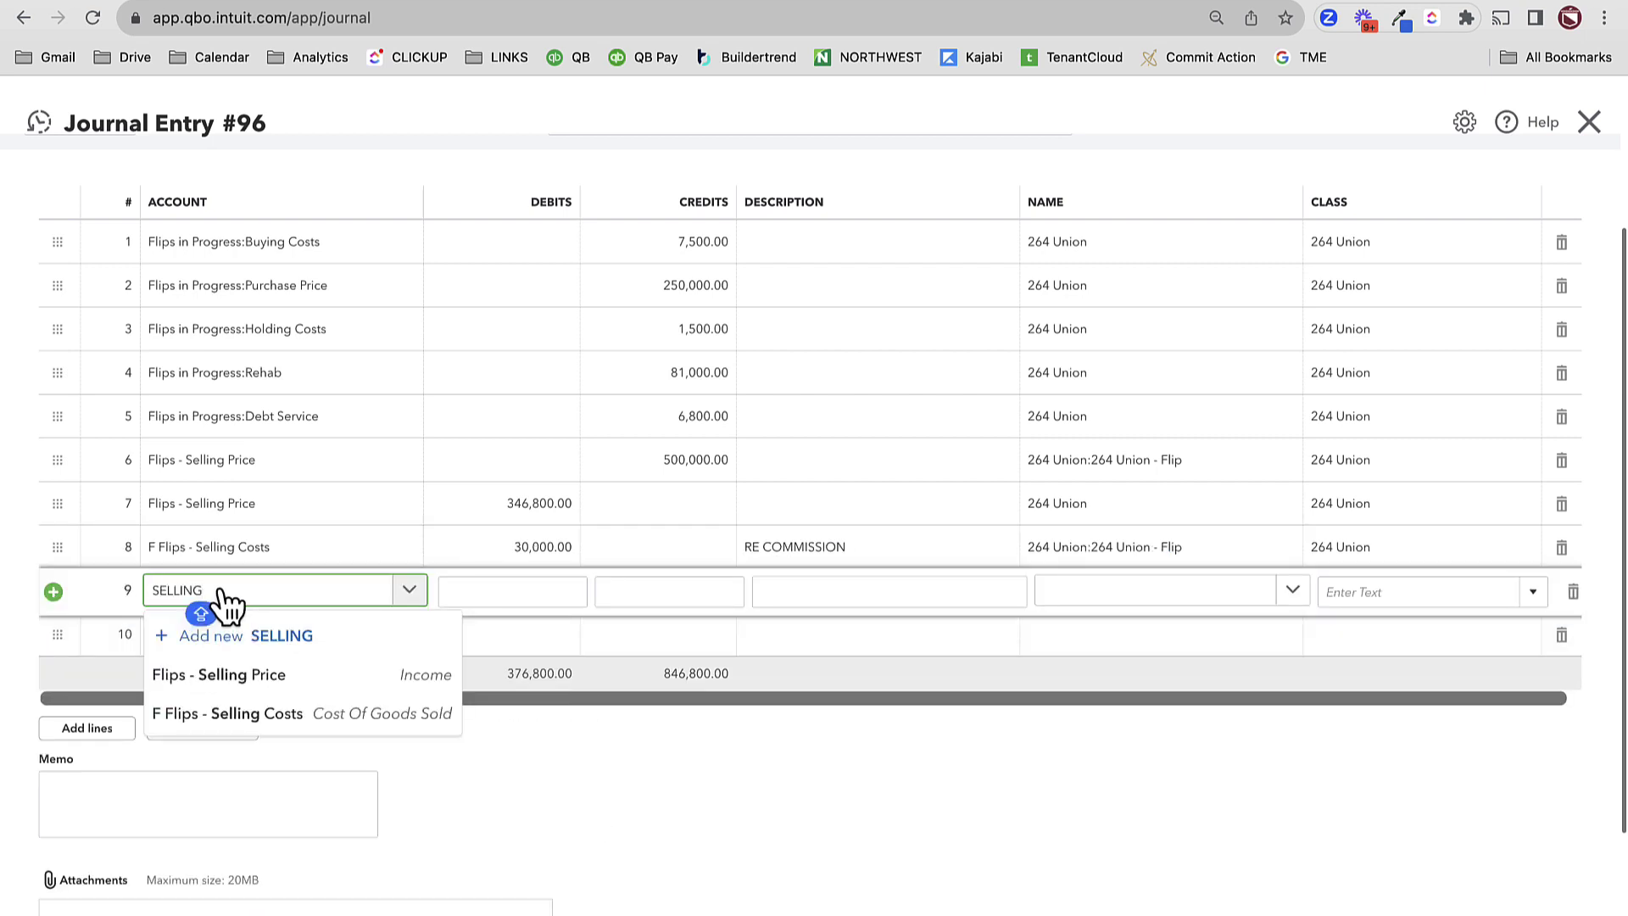
pyautogui.click(224, 713)
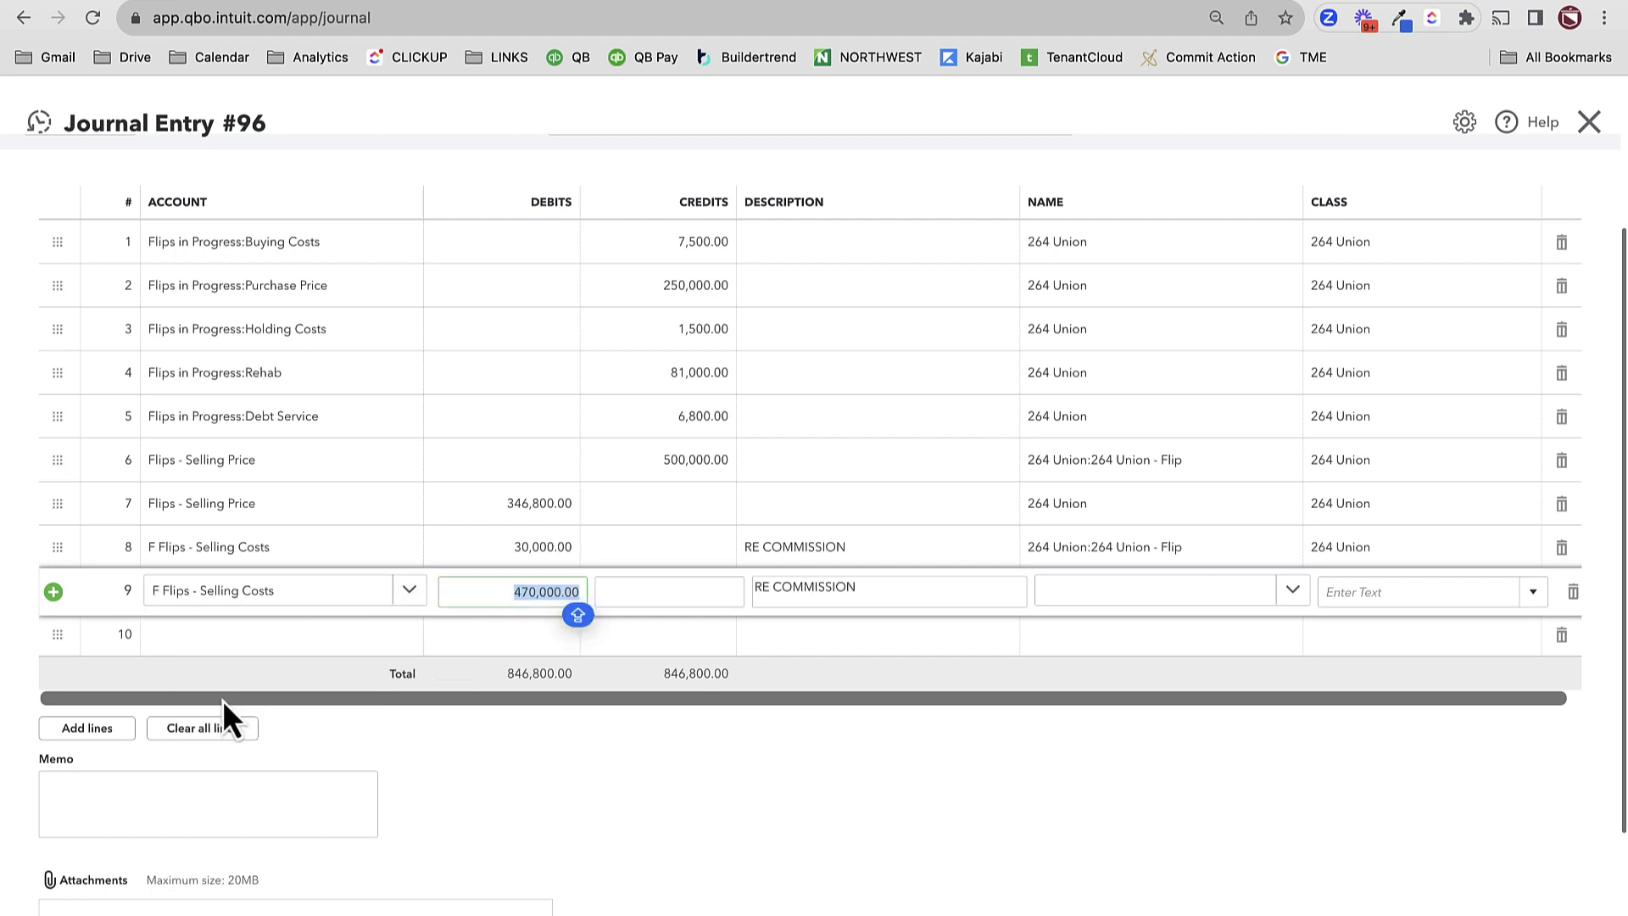
pyautogui.write('10,500')
pyautogui.press('Tab')
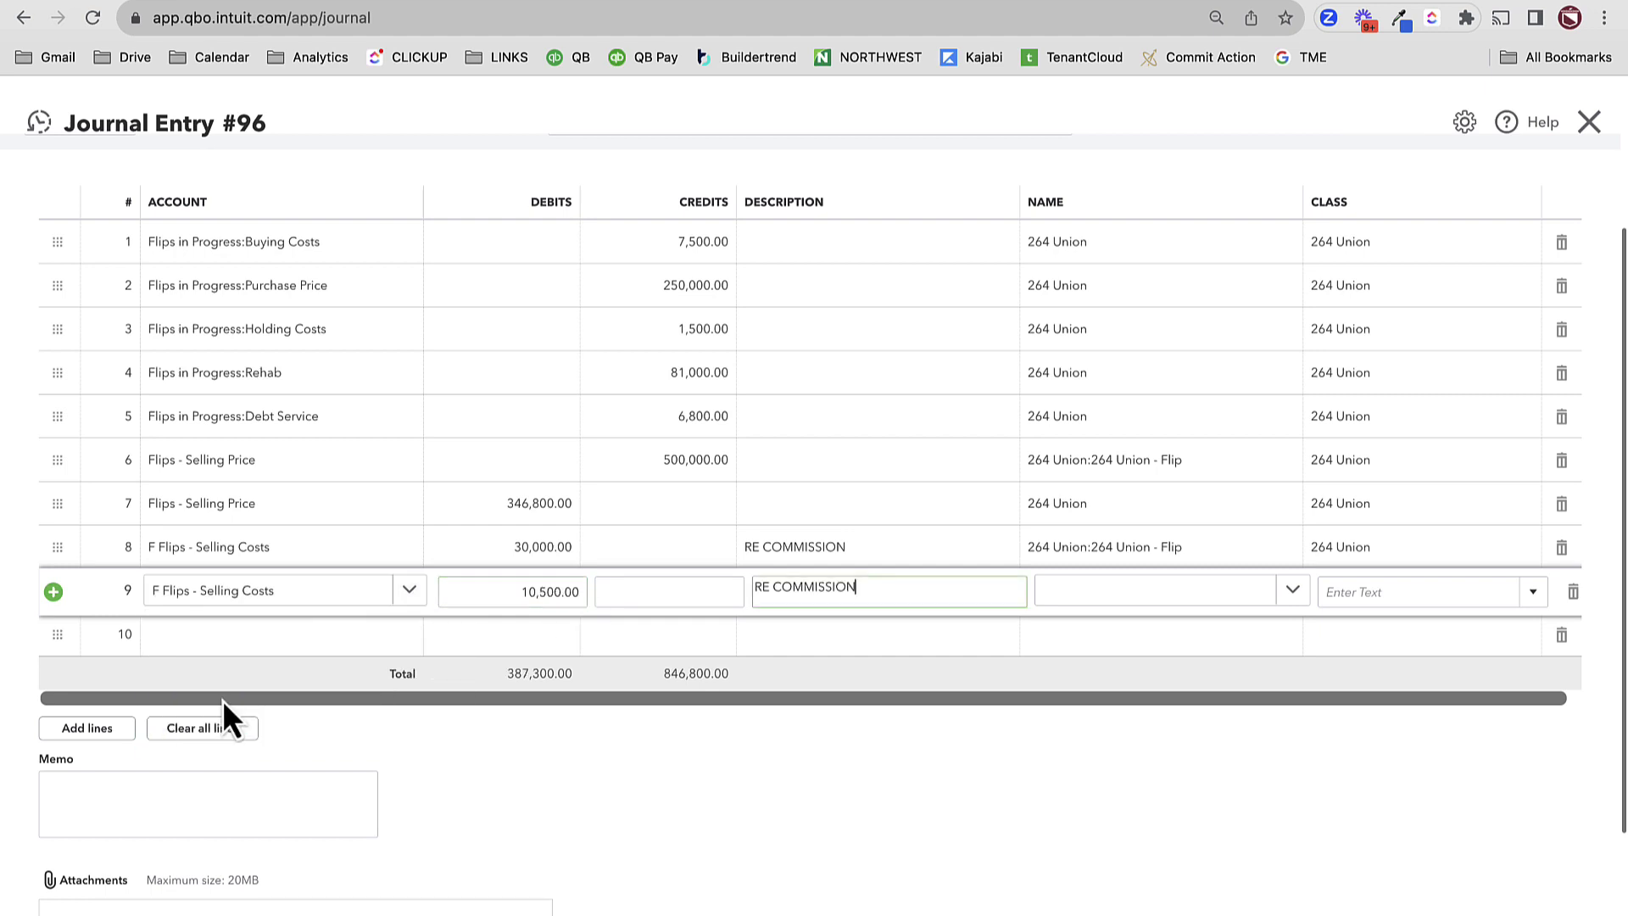
pyautogui.press('BackSpace')
pyautogui.press('Tab')
pyautogui.write('264')
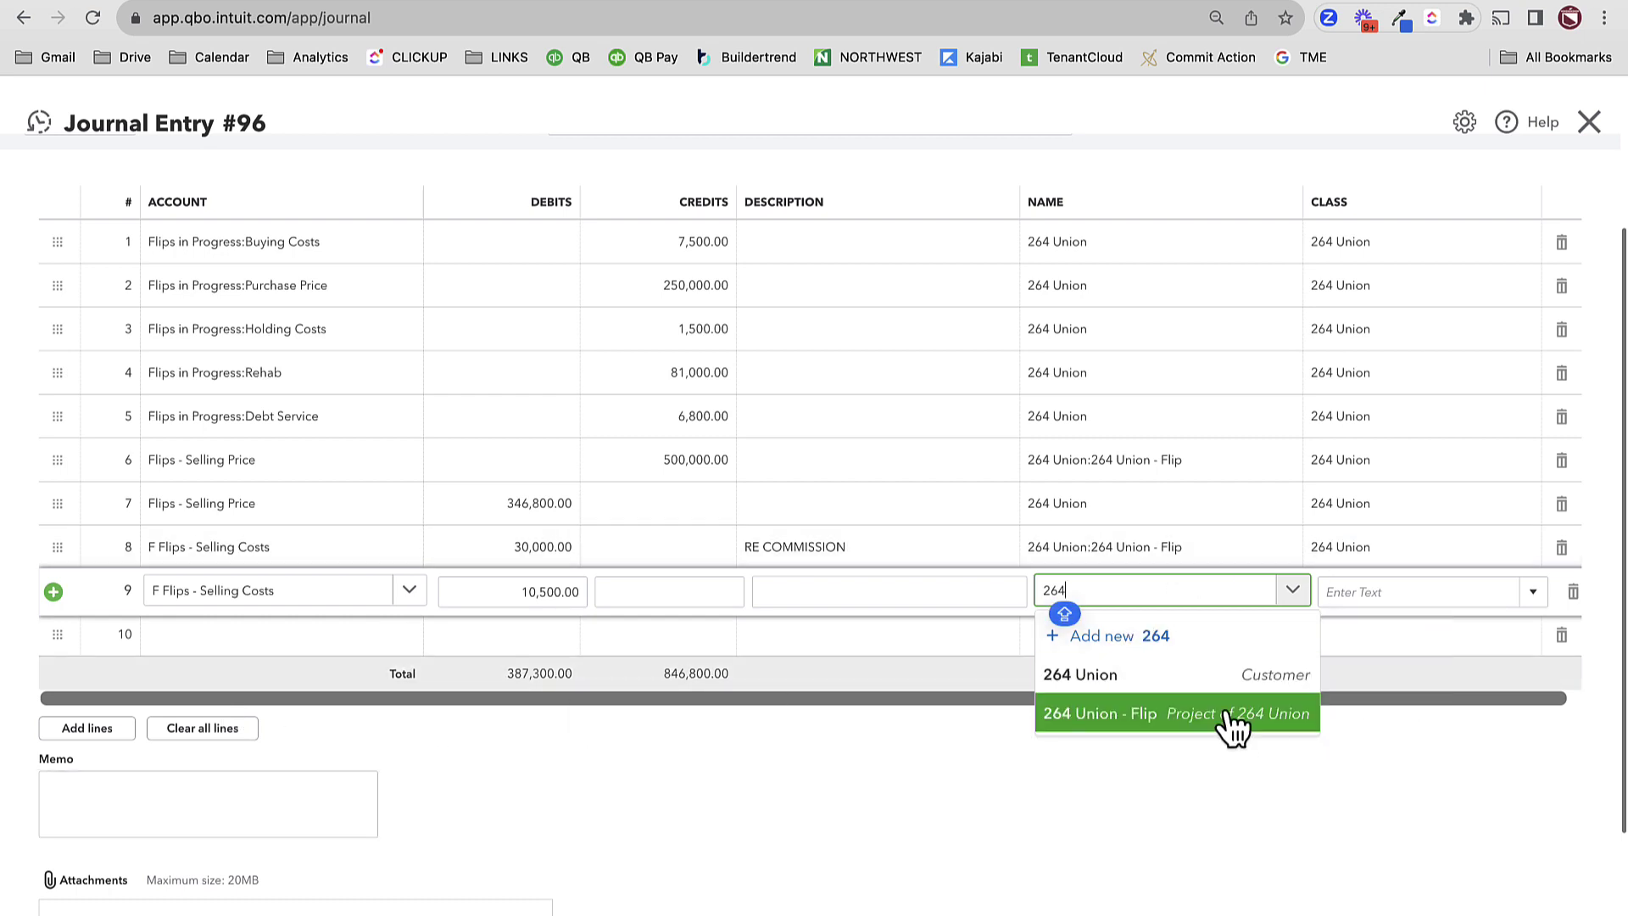
pyautogui.click(1235, 721)
pyautogui.press('Tab')
pyautogui.write('264')
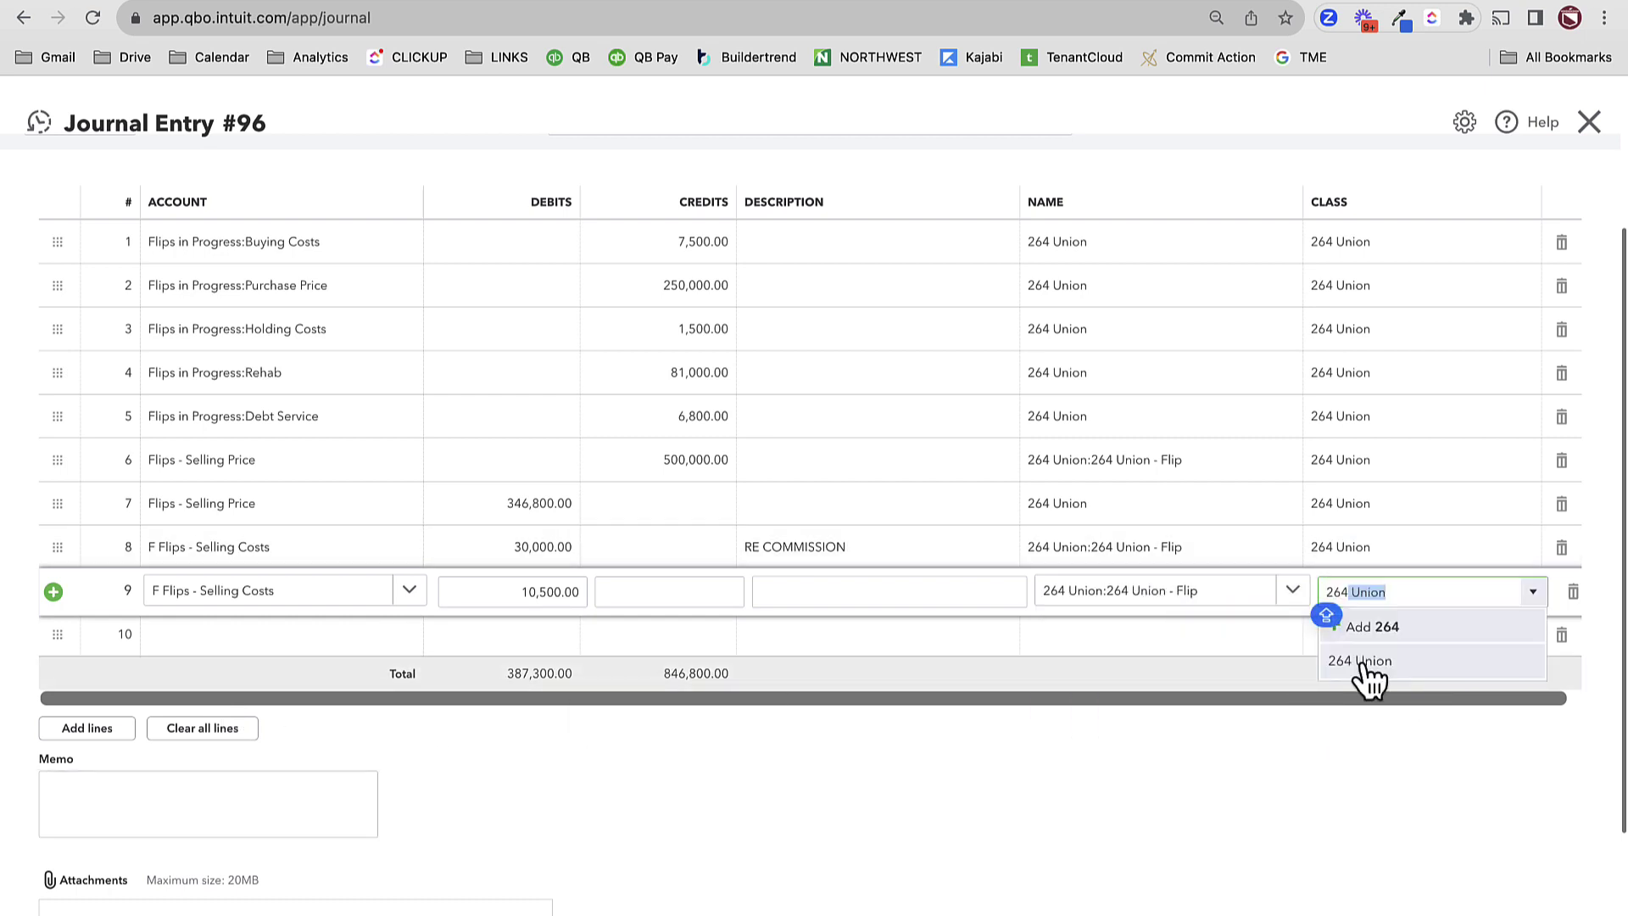
pyautogui.click(1356, 659)
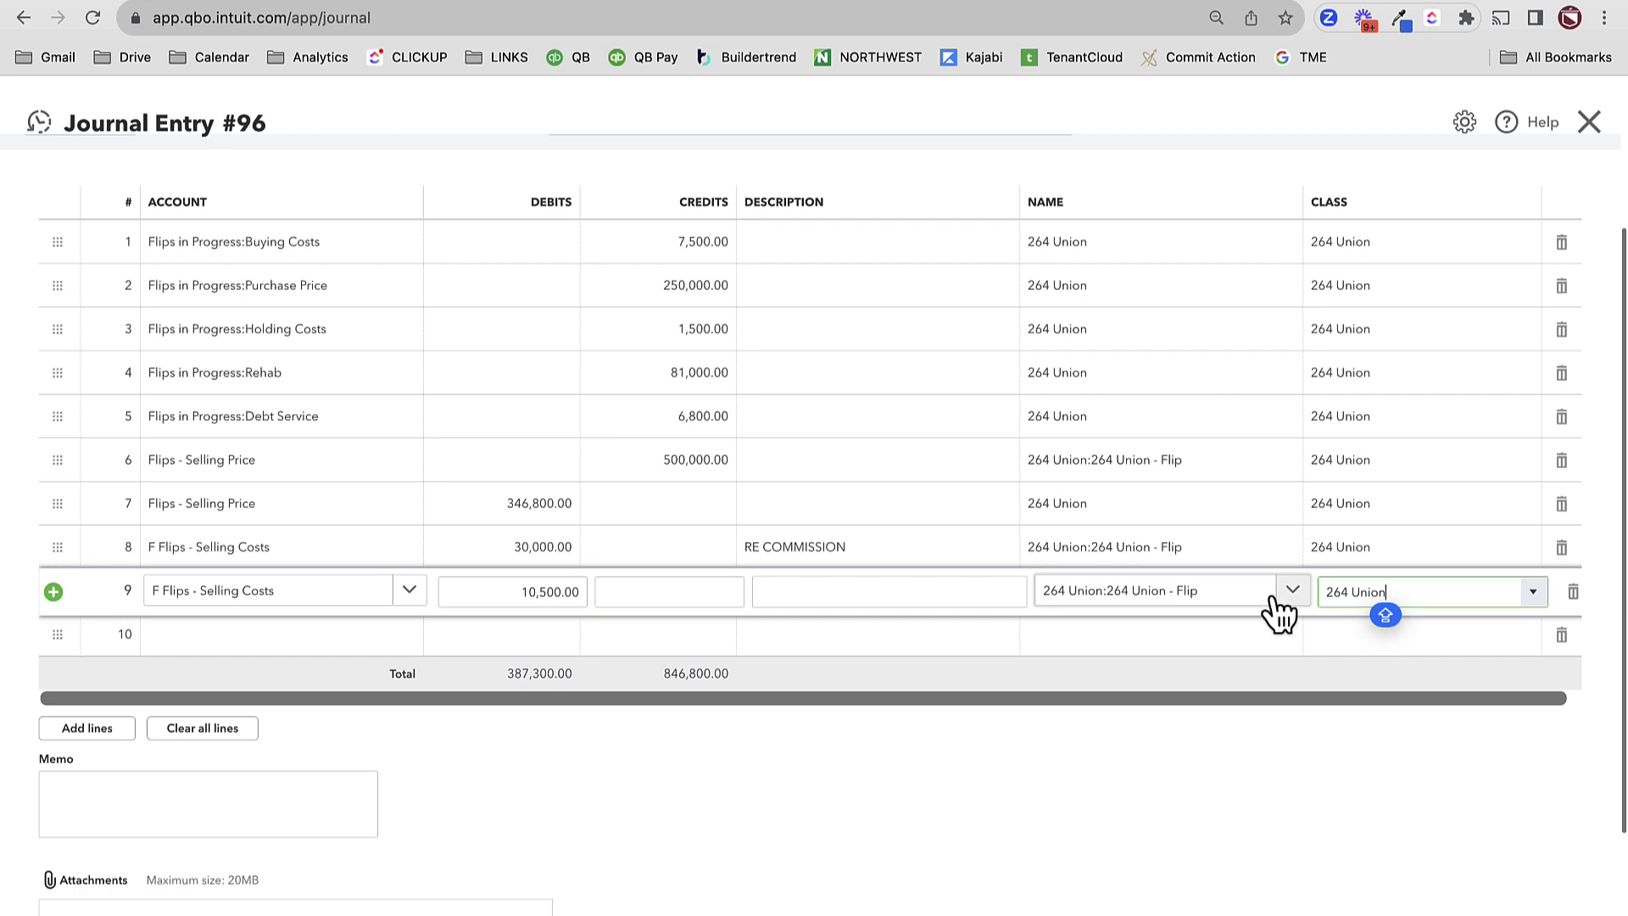
pyautogui.click(229, 646)
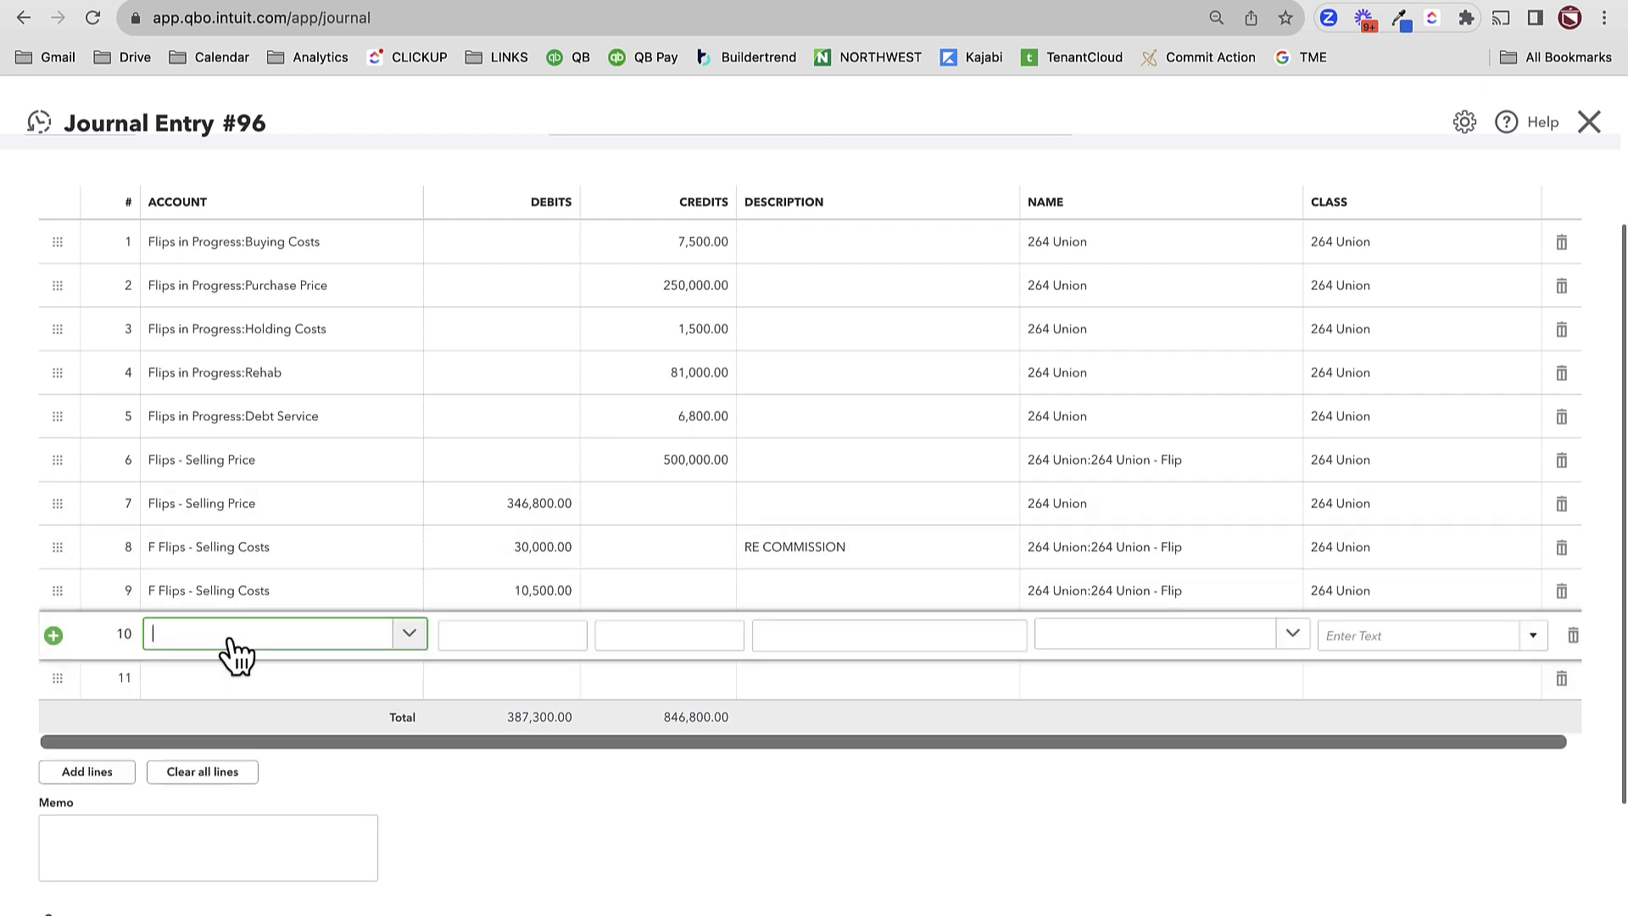
pyautogui.write('HARD')
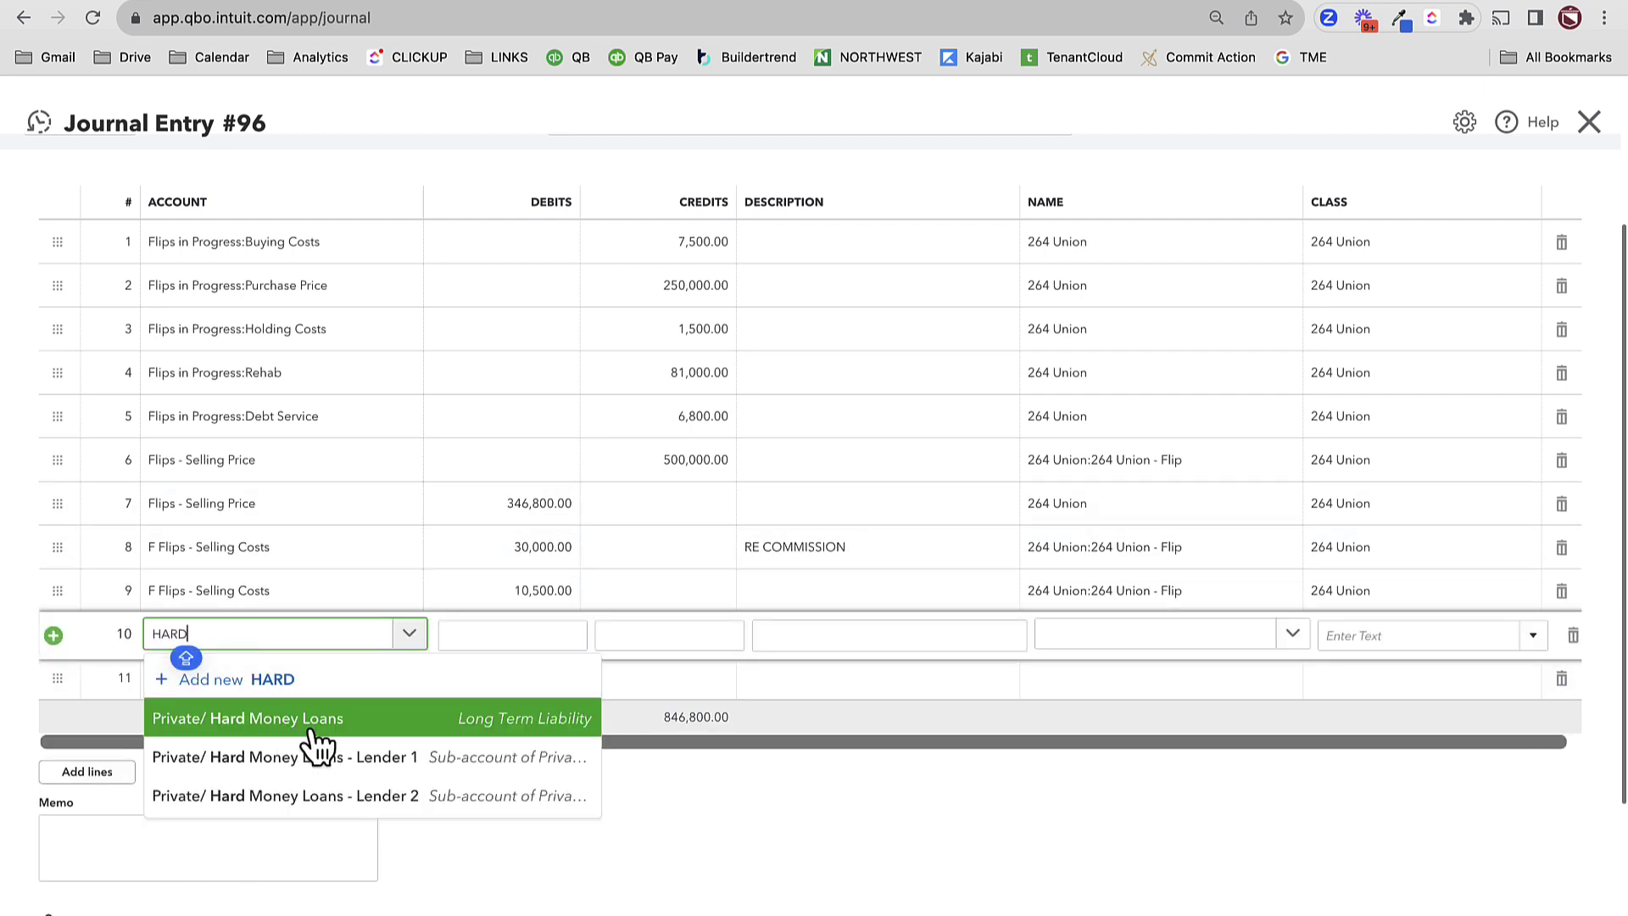
pyautogui.click(356, 758)
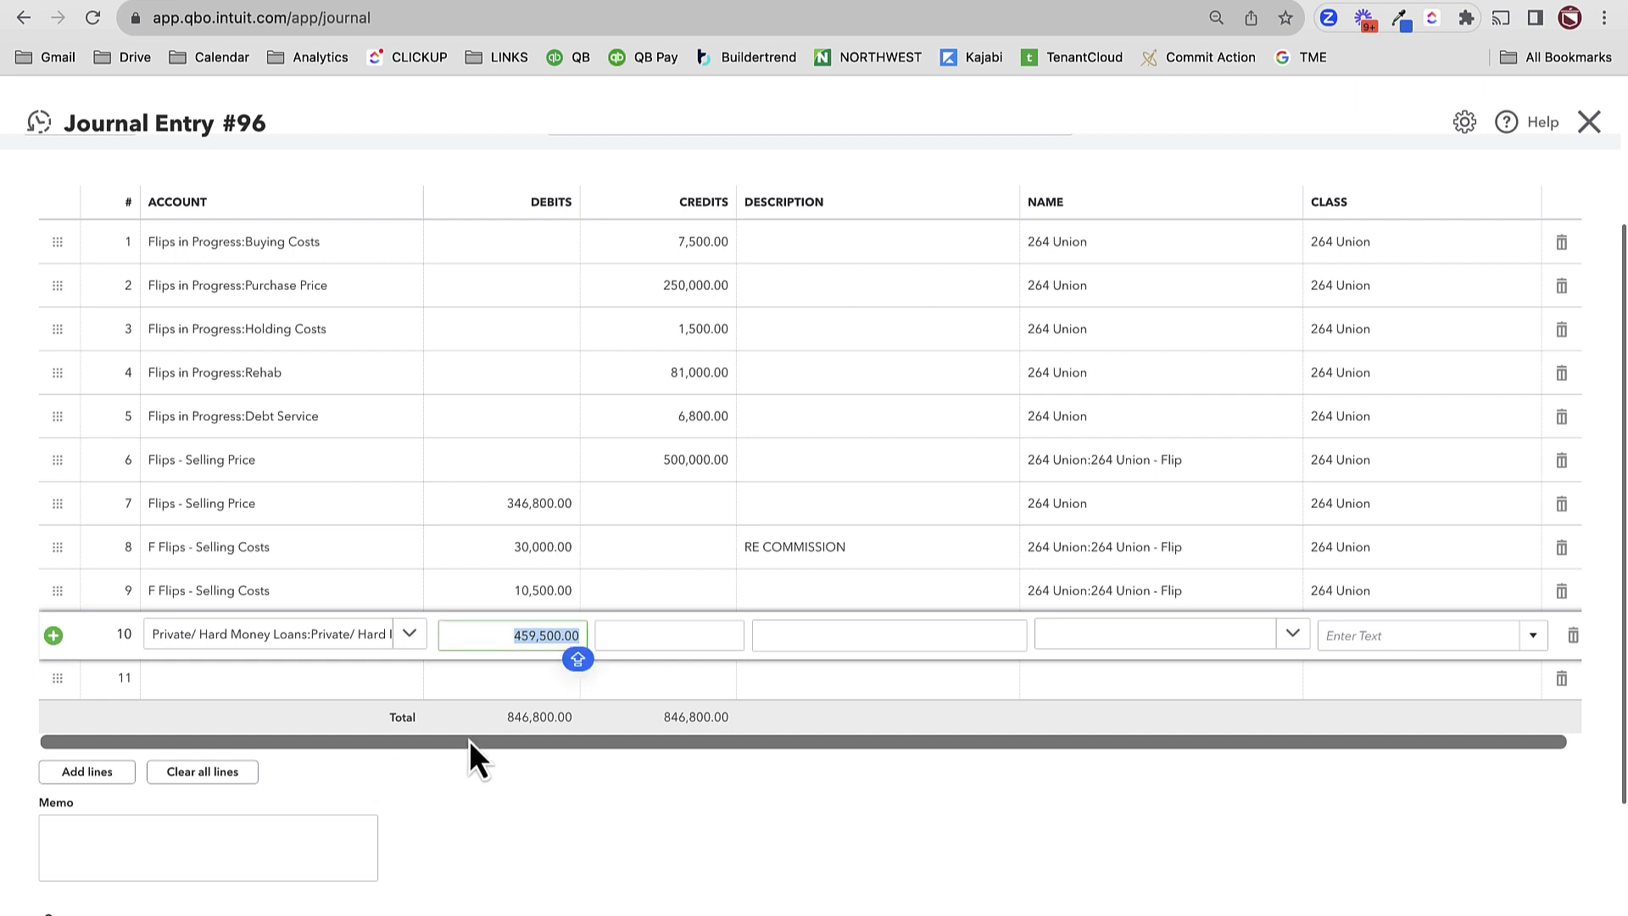
pyautogui.write('299,900')
pyautogui.press('Tab')
pyautogui.press('Tab')
pyautogui.press('Tab')
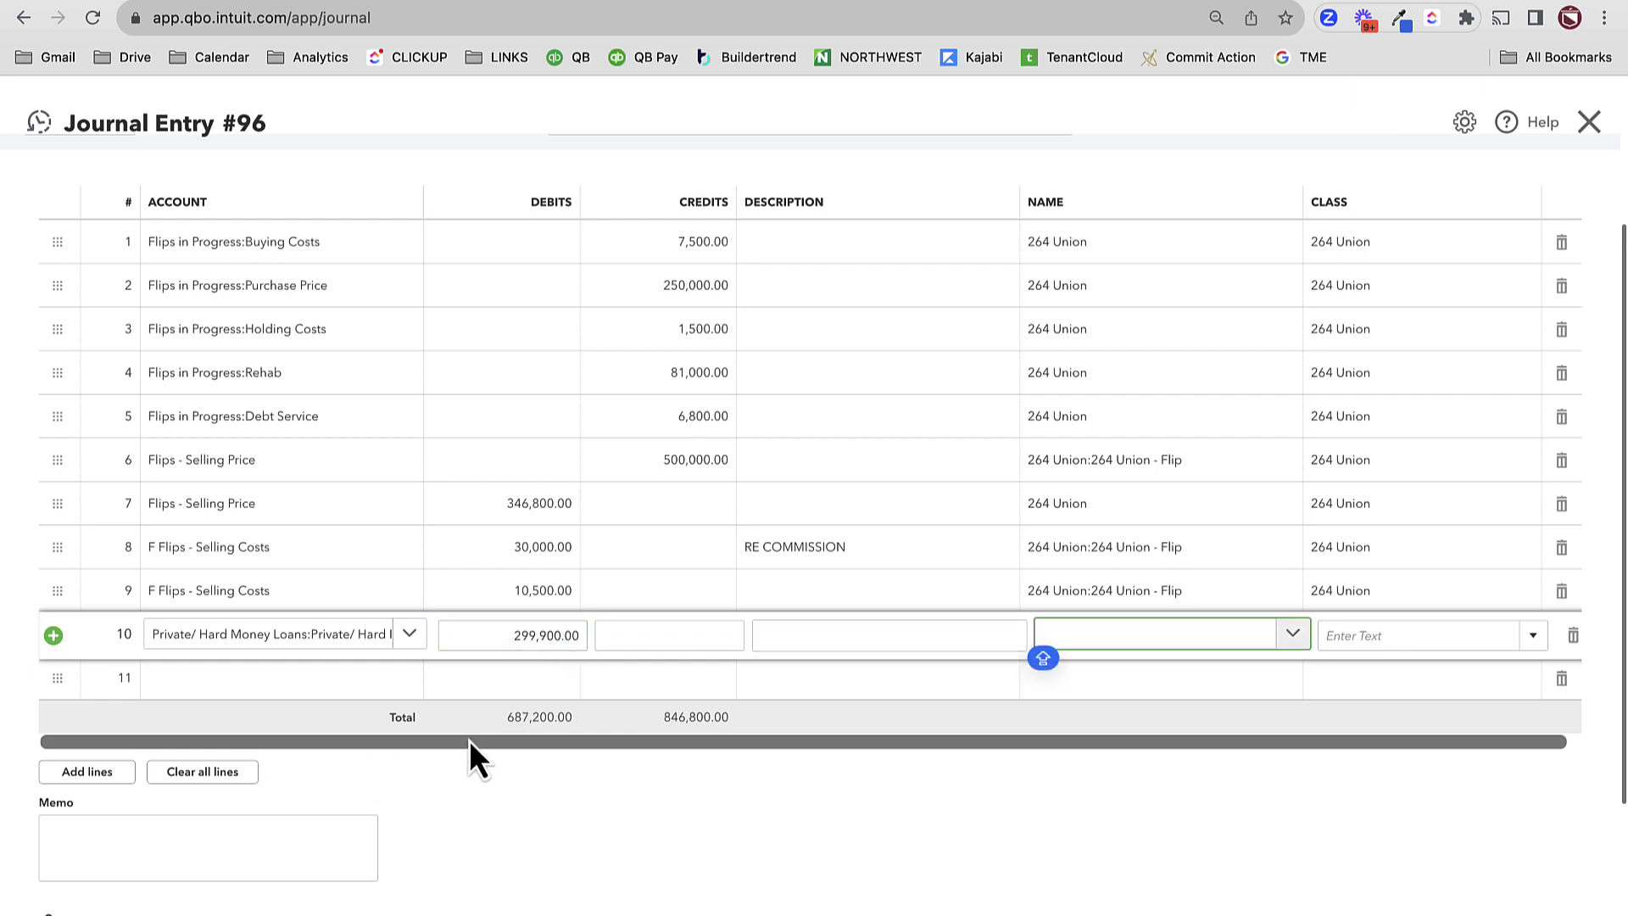
pyautogui.write('26')
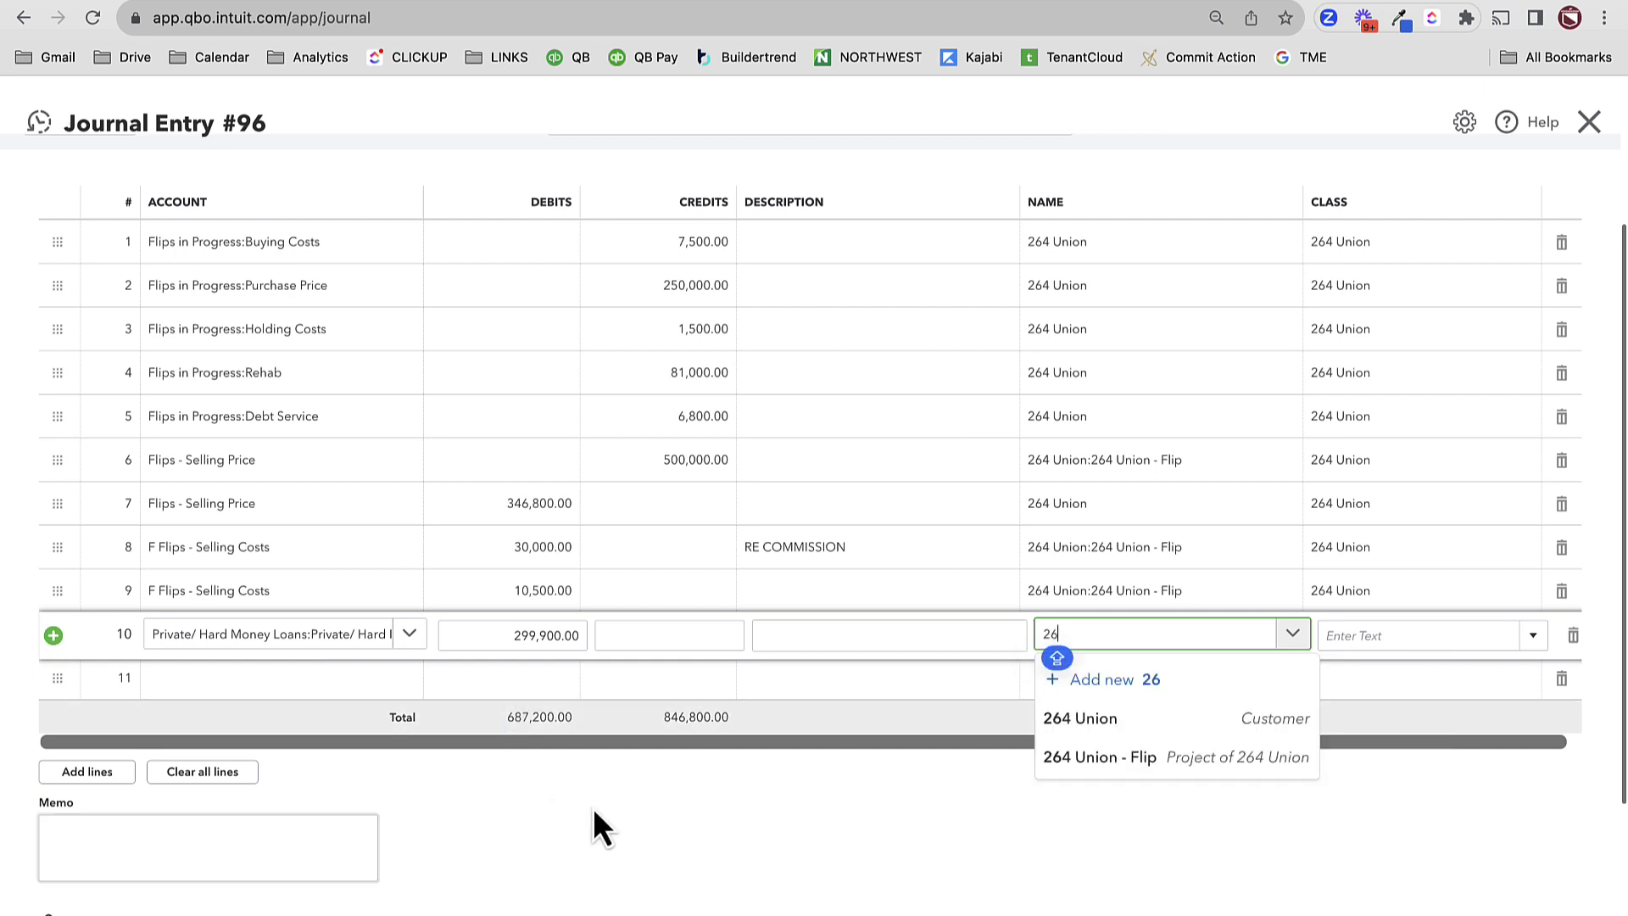
pyautogui.click(1268, 719)
pyautogui.press('Tab')
pyautogui.write('264')
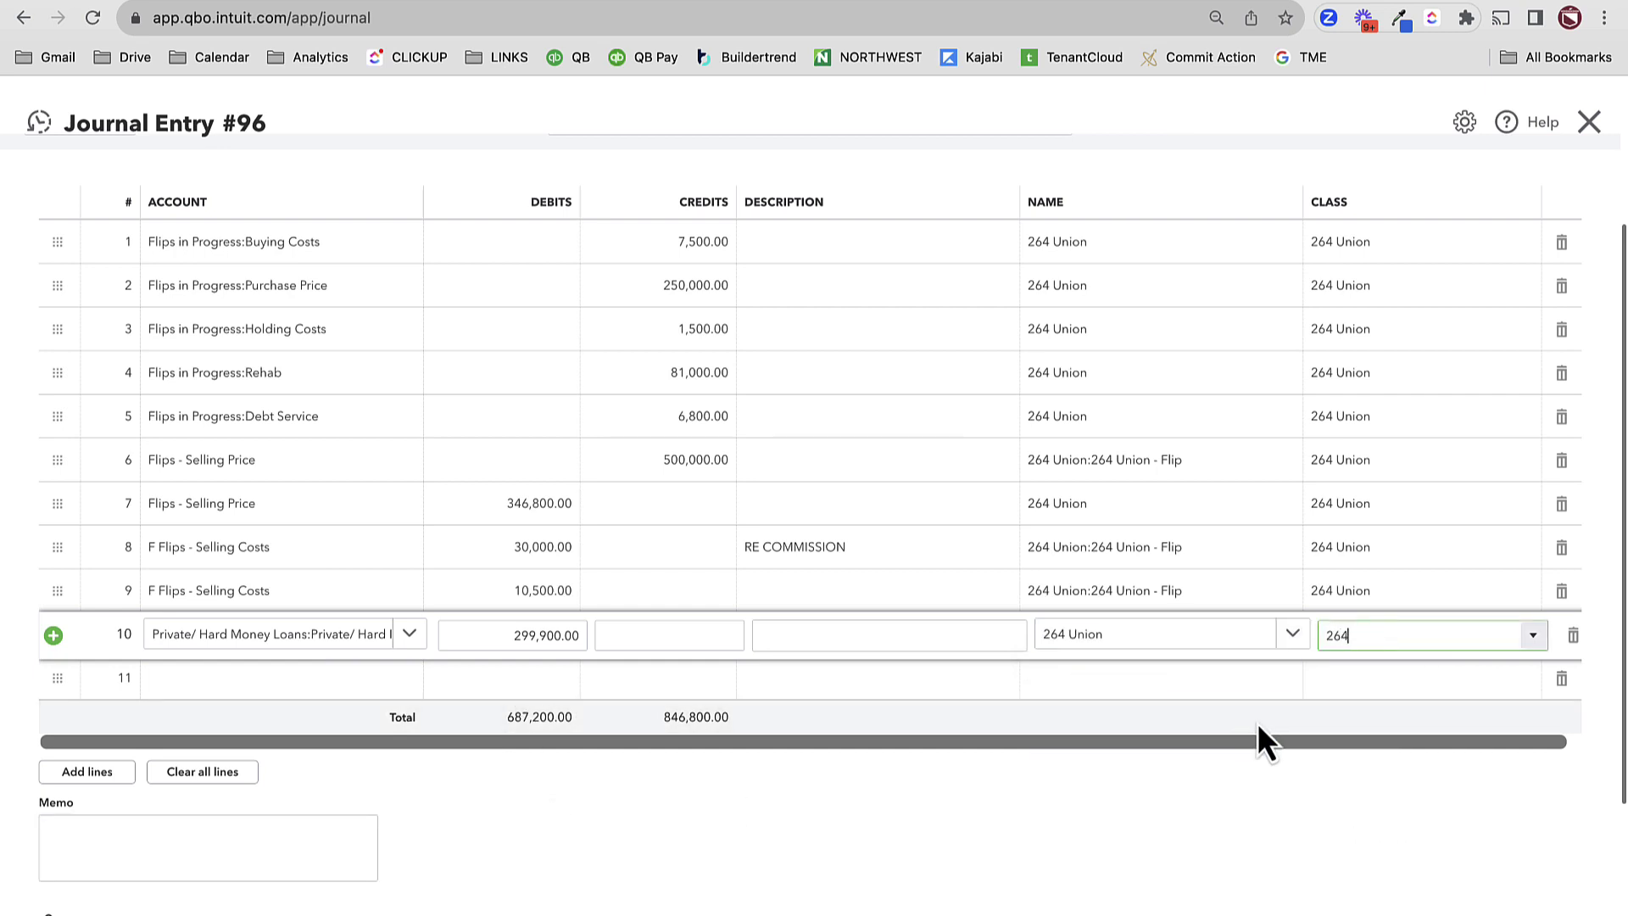
pyautogui.click(1359, 704)
pyautogui.click(216, 683)
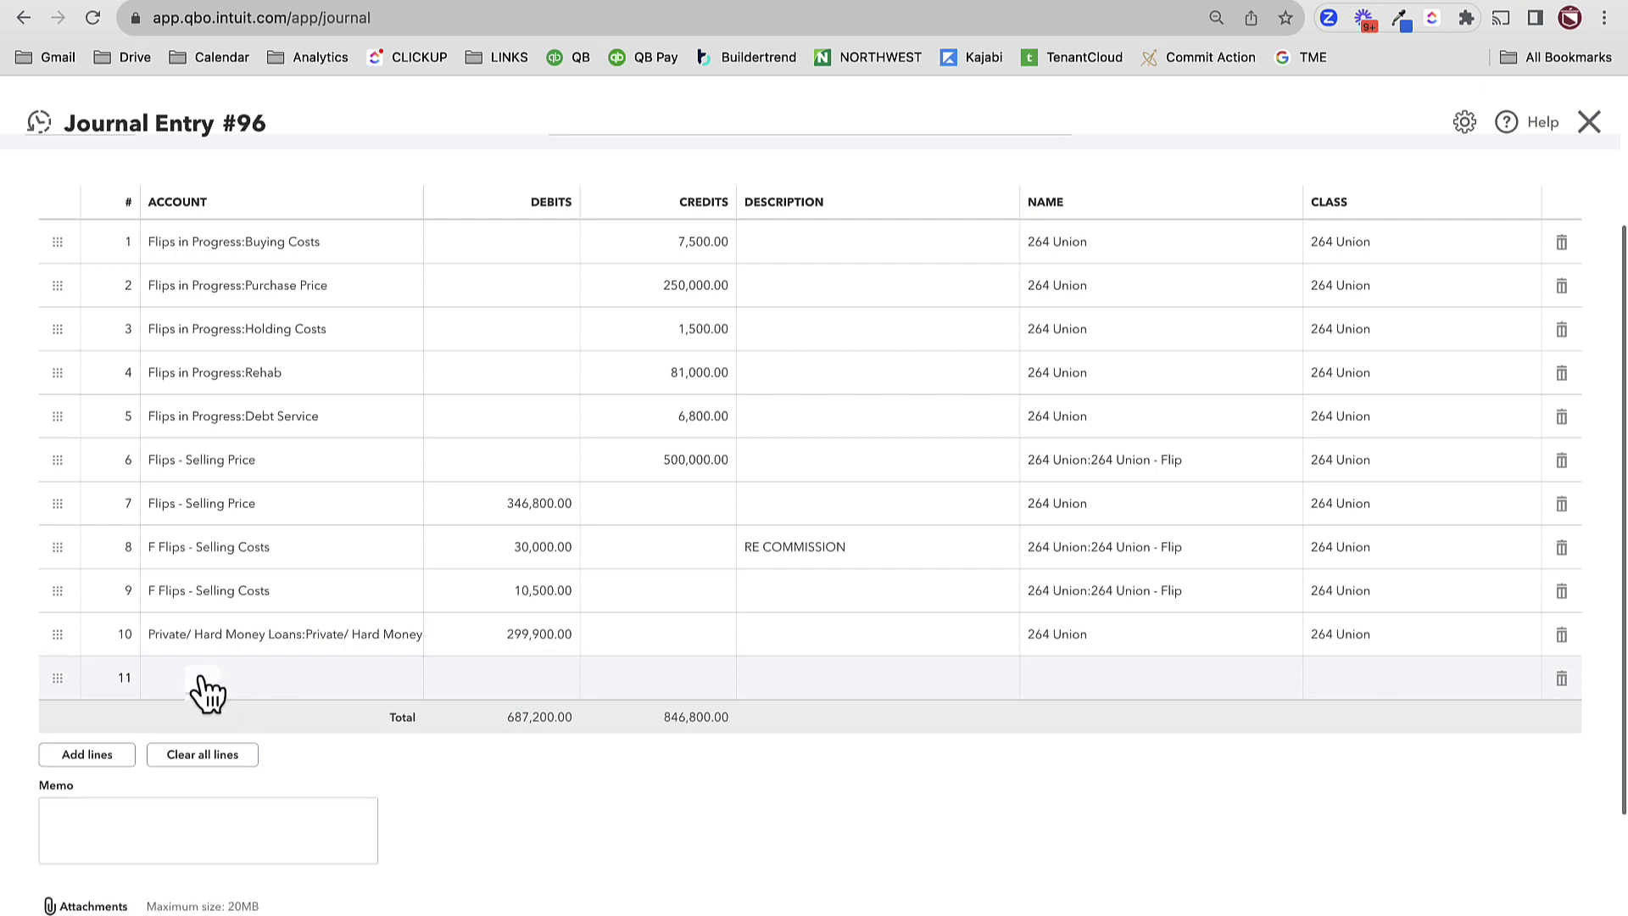
pyautogui.write('CONST')
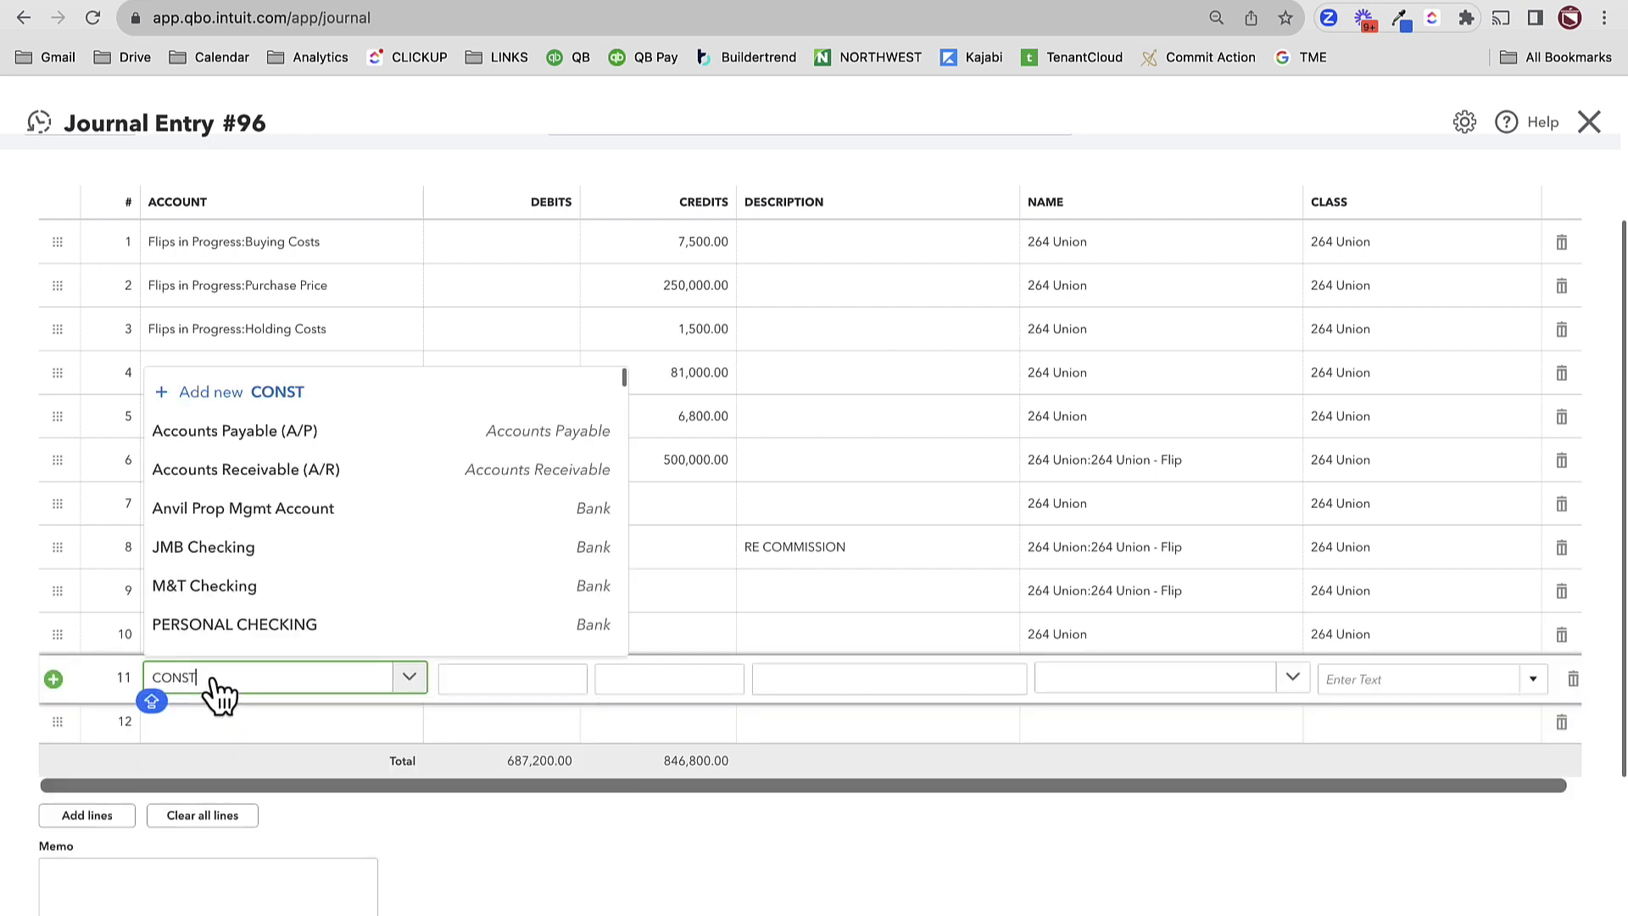
pyautogui.click(237, 637)
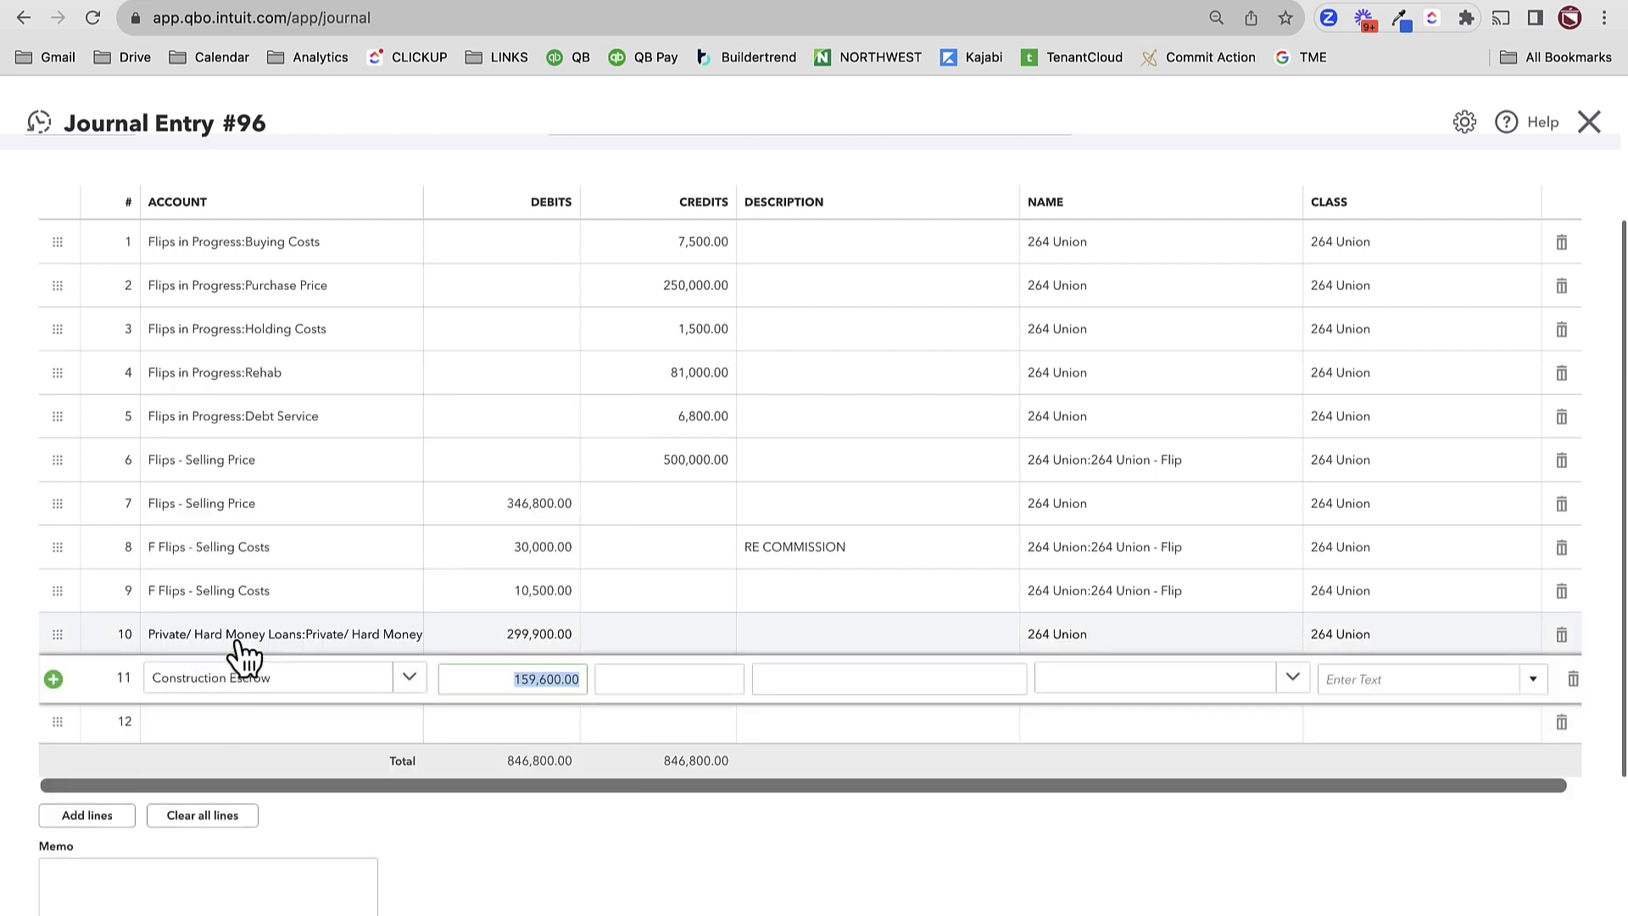
pyautogui.press('Tab')
pyautogui.write('10,00')
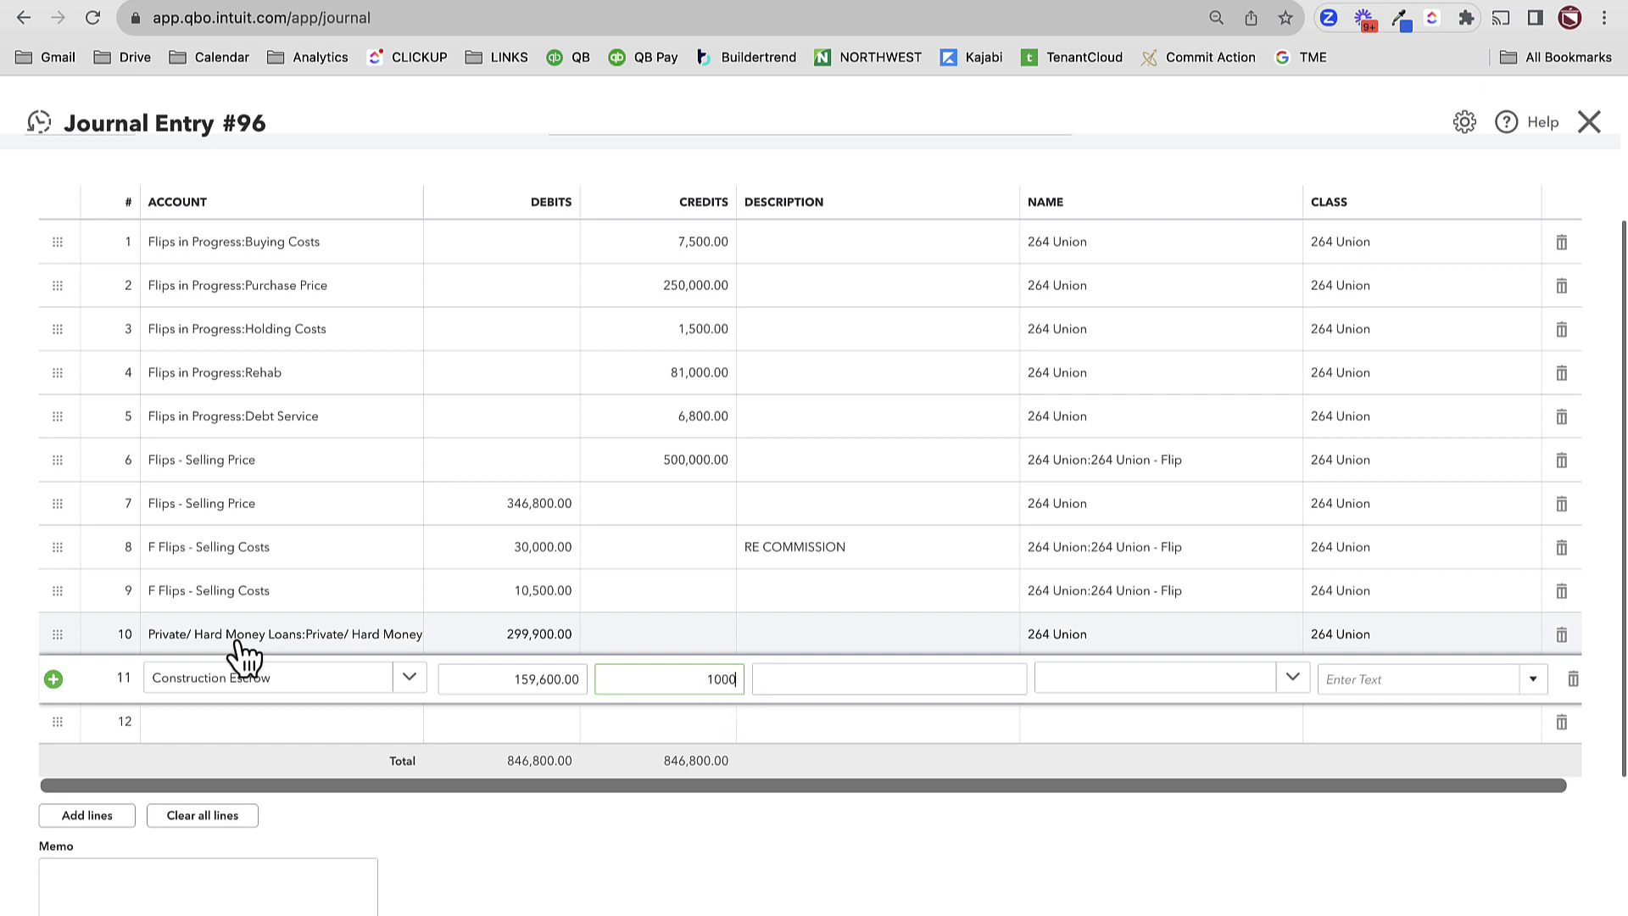
pyautogui.write('0')
pyautogui.press('Tab')
pyautogui.press('Tab')
pyautogui.write('264')
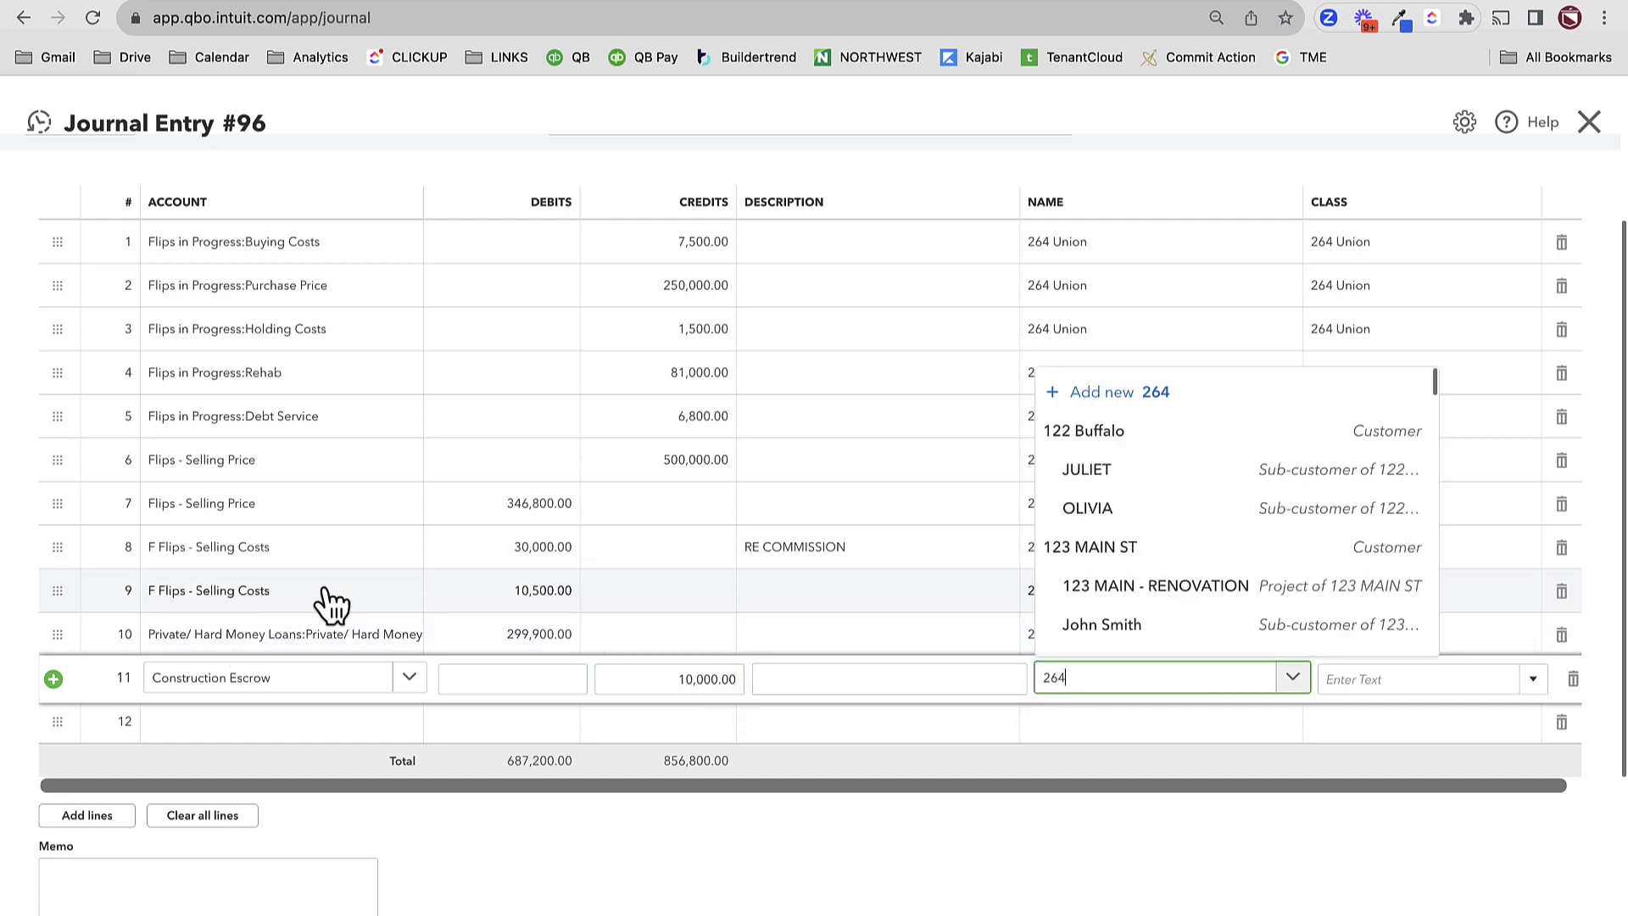
pyautogui.click(1162, 603)
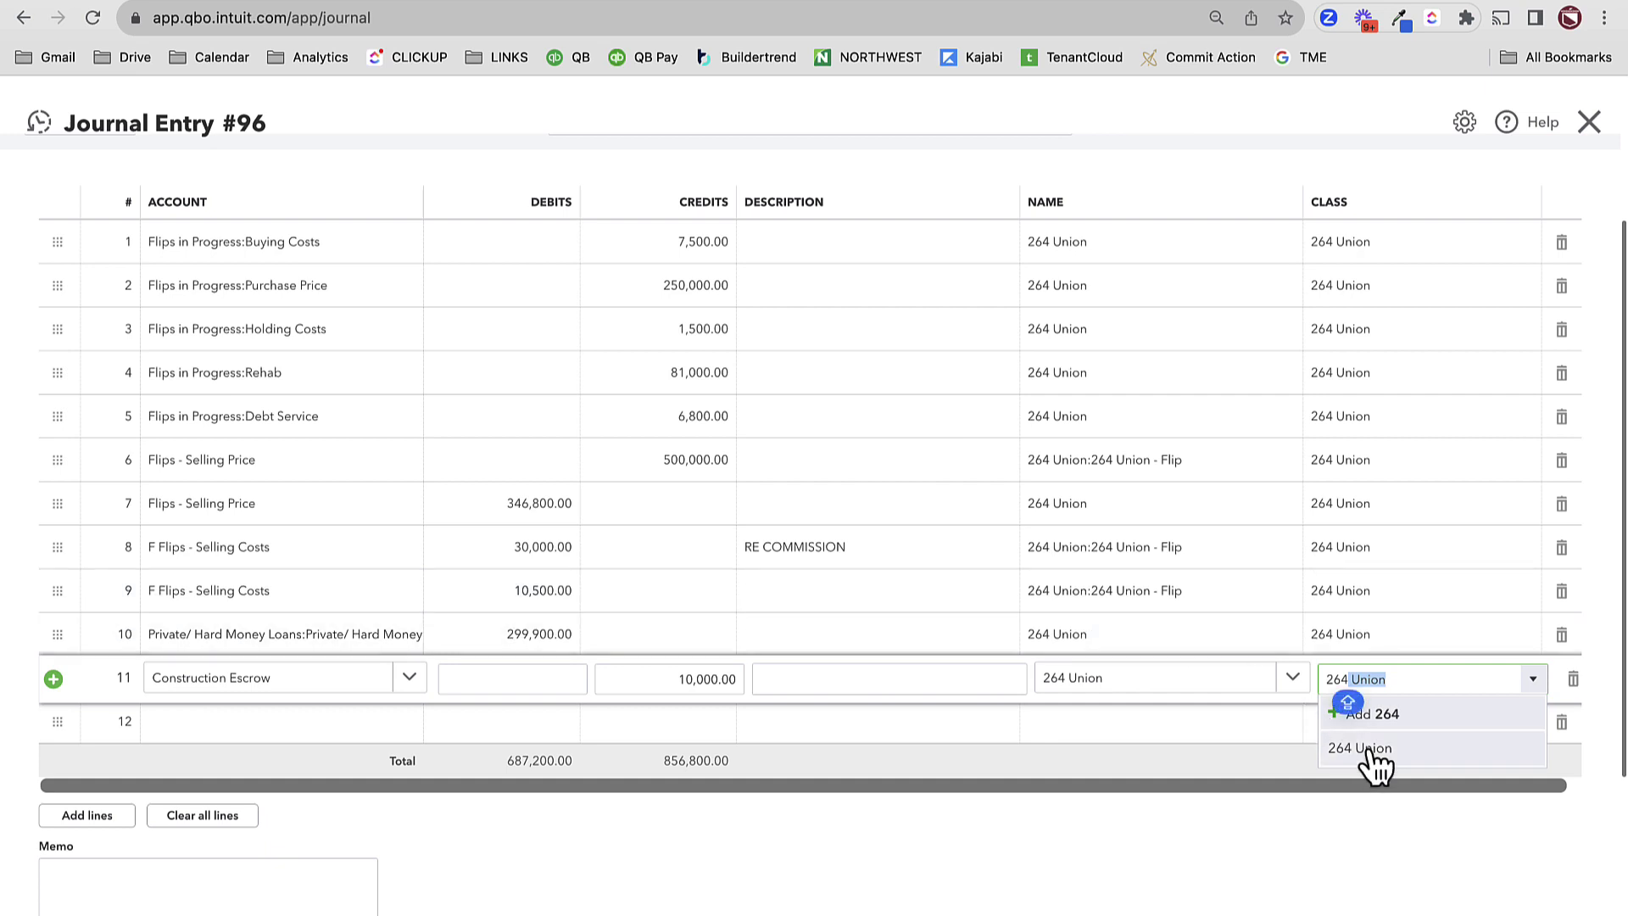
pyautogui.click(1371, 752)
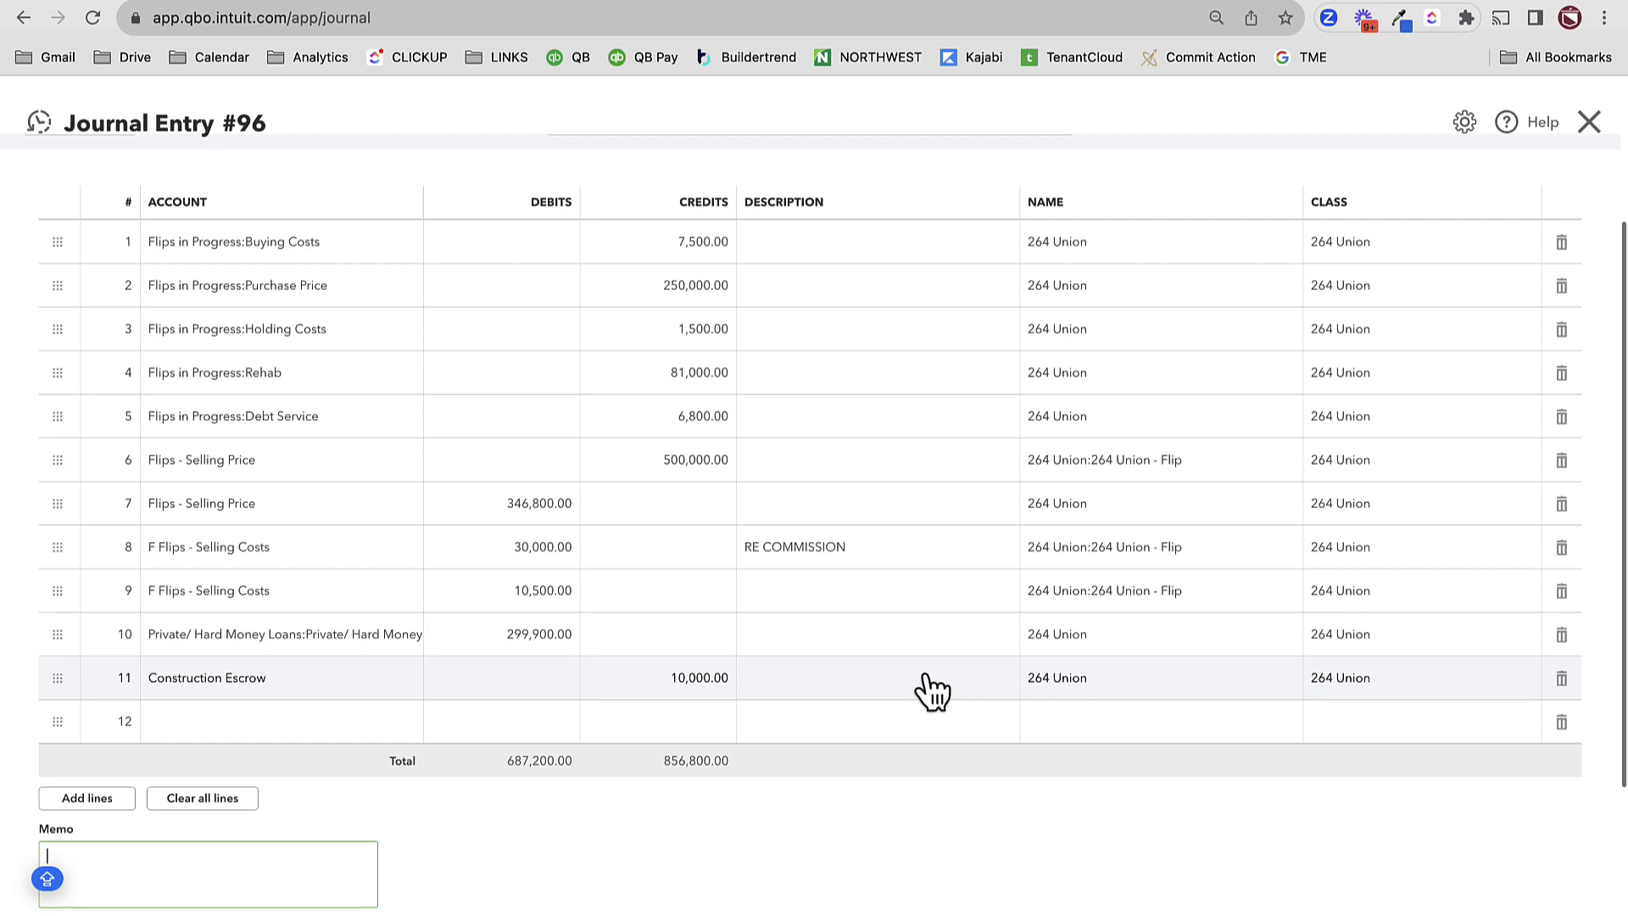
pyautogui.click(310, 725)
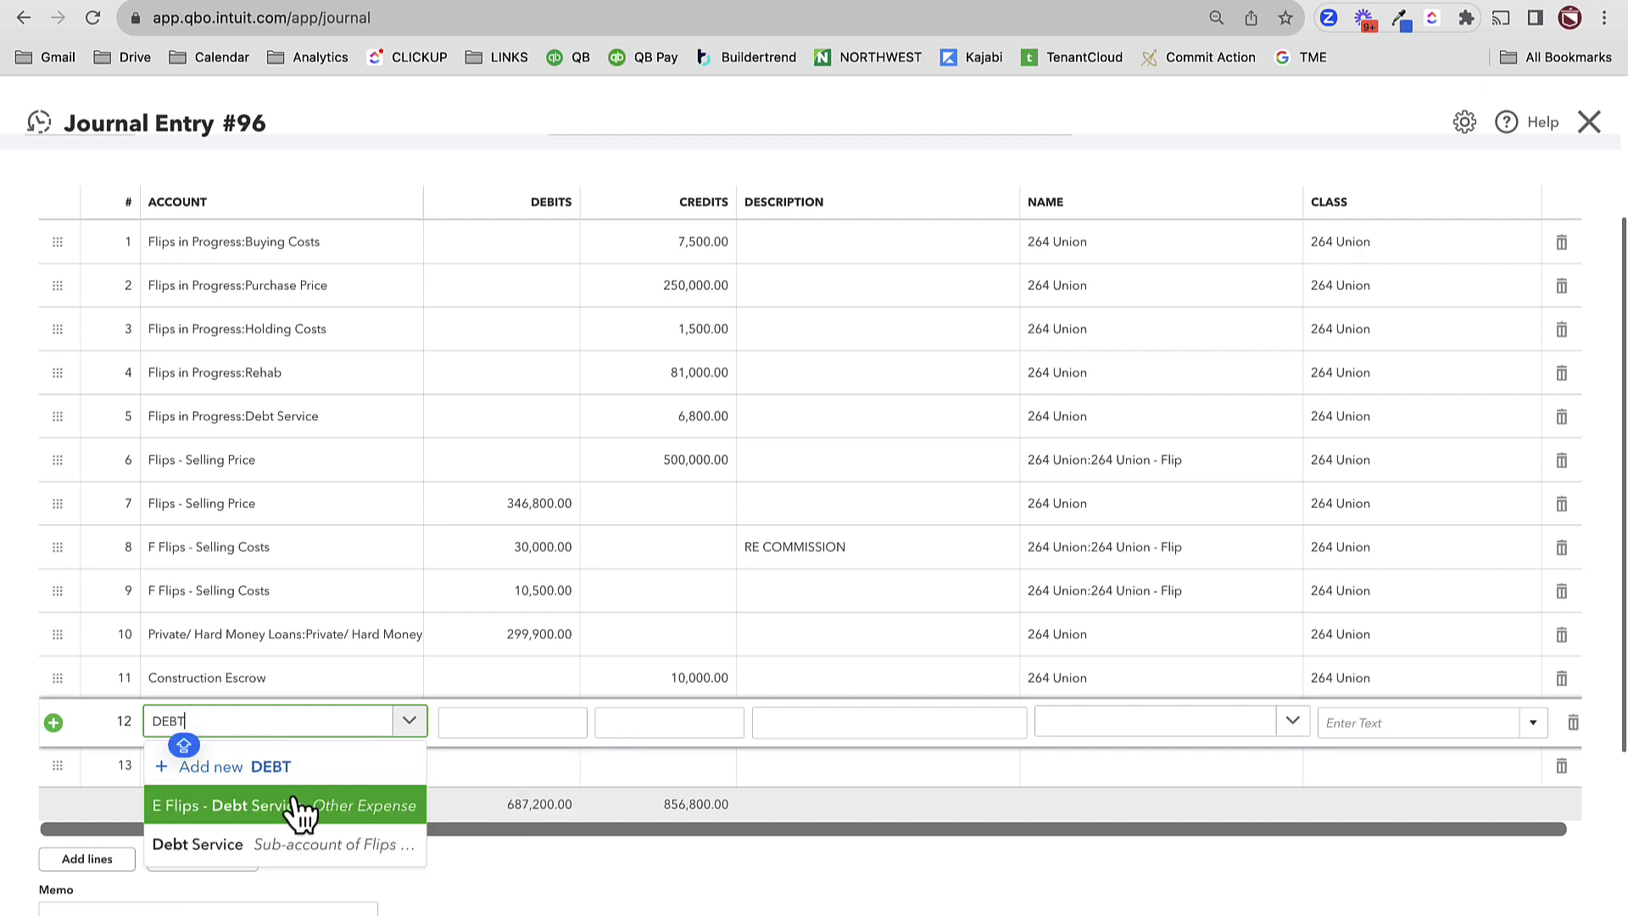
pyautogui.click(253, 810)
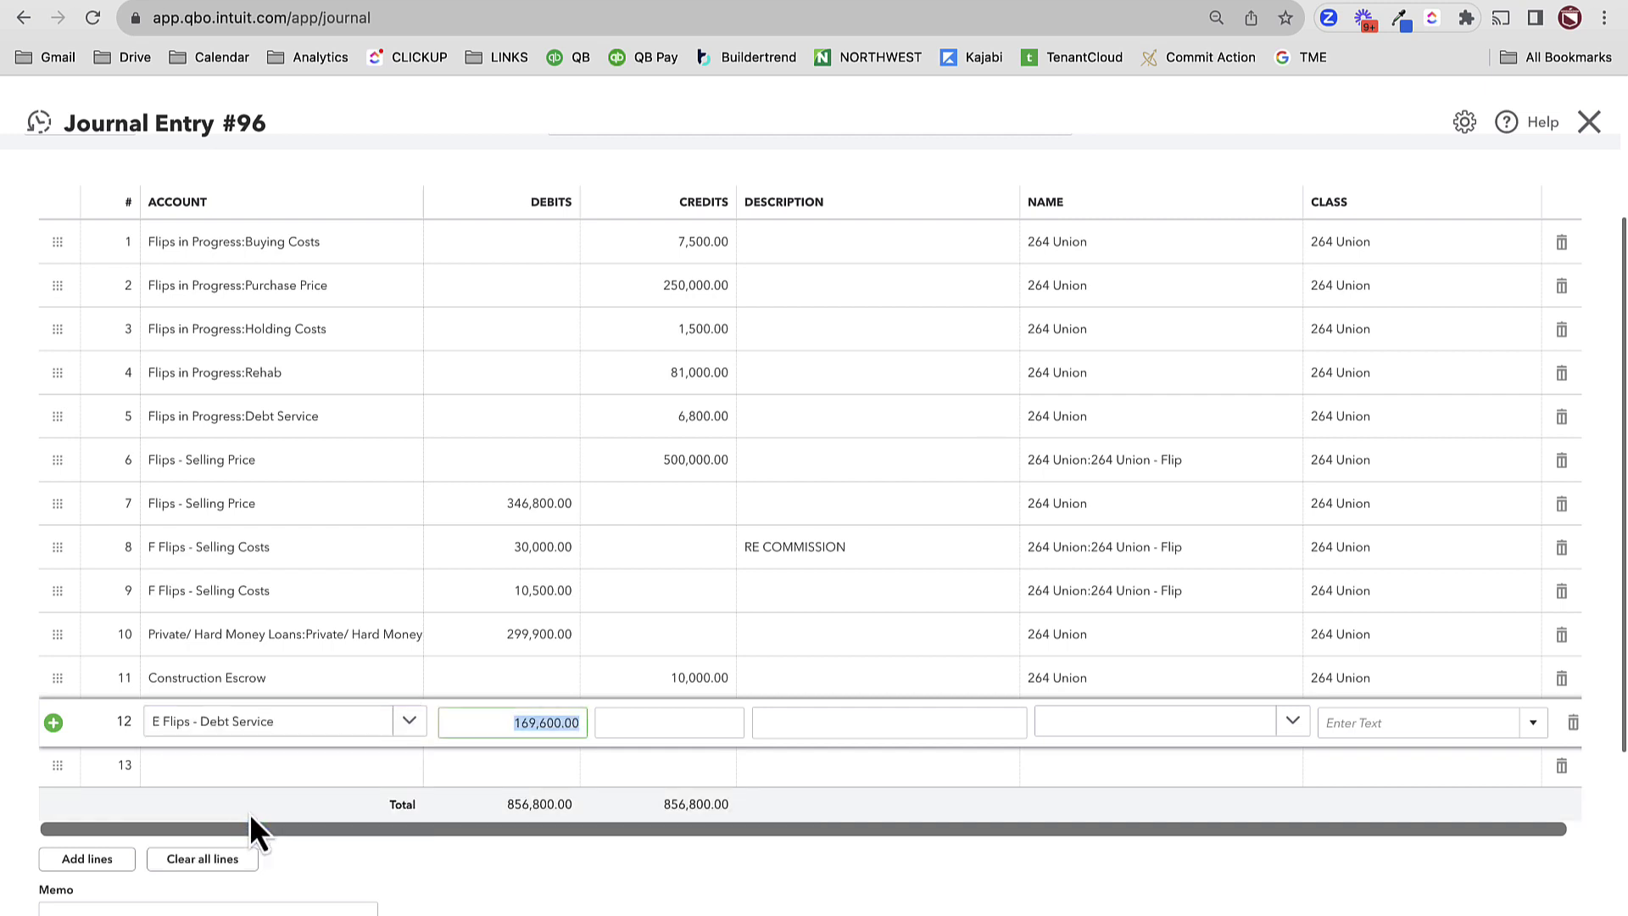
pyautogui.write('3')
pyautogui.write('0,000.0')
pyautogui.press('super+a')
pyautogui.write('24000')
pyautogui.press('Tab')
pyautogui.press('Tab')
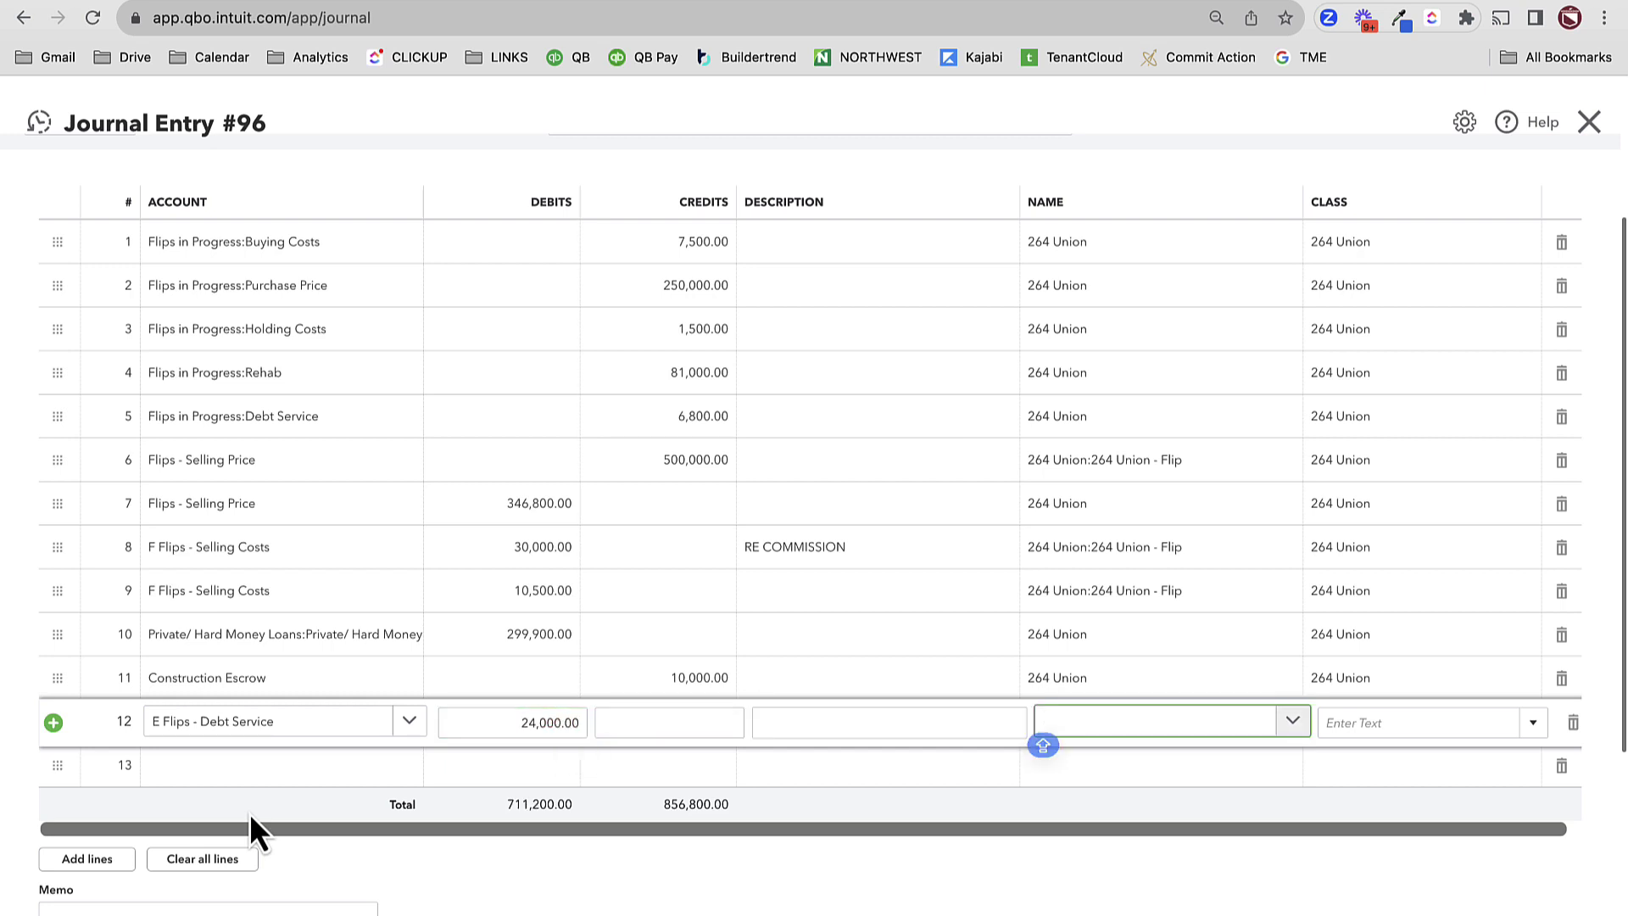
pyautogui.write('264')
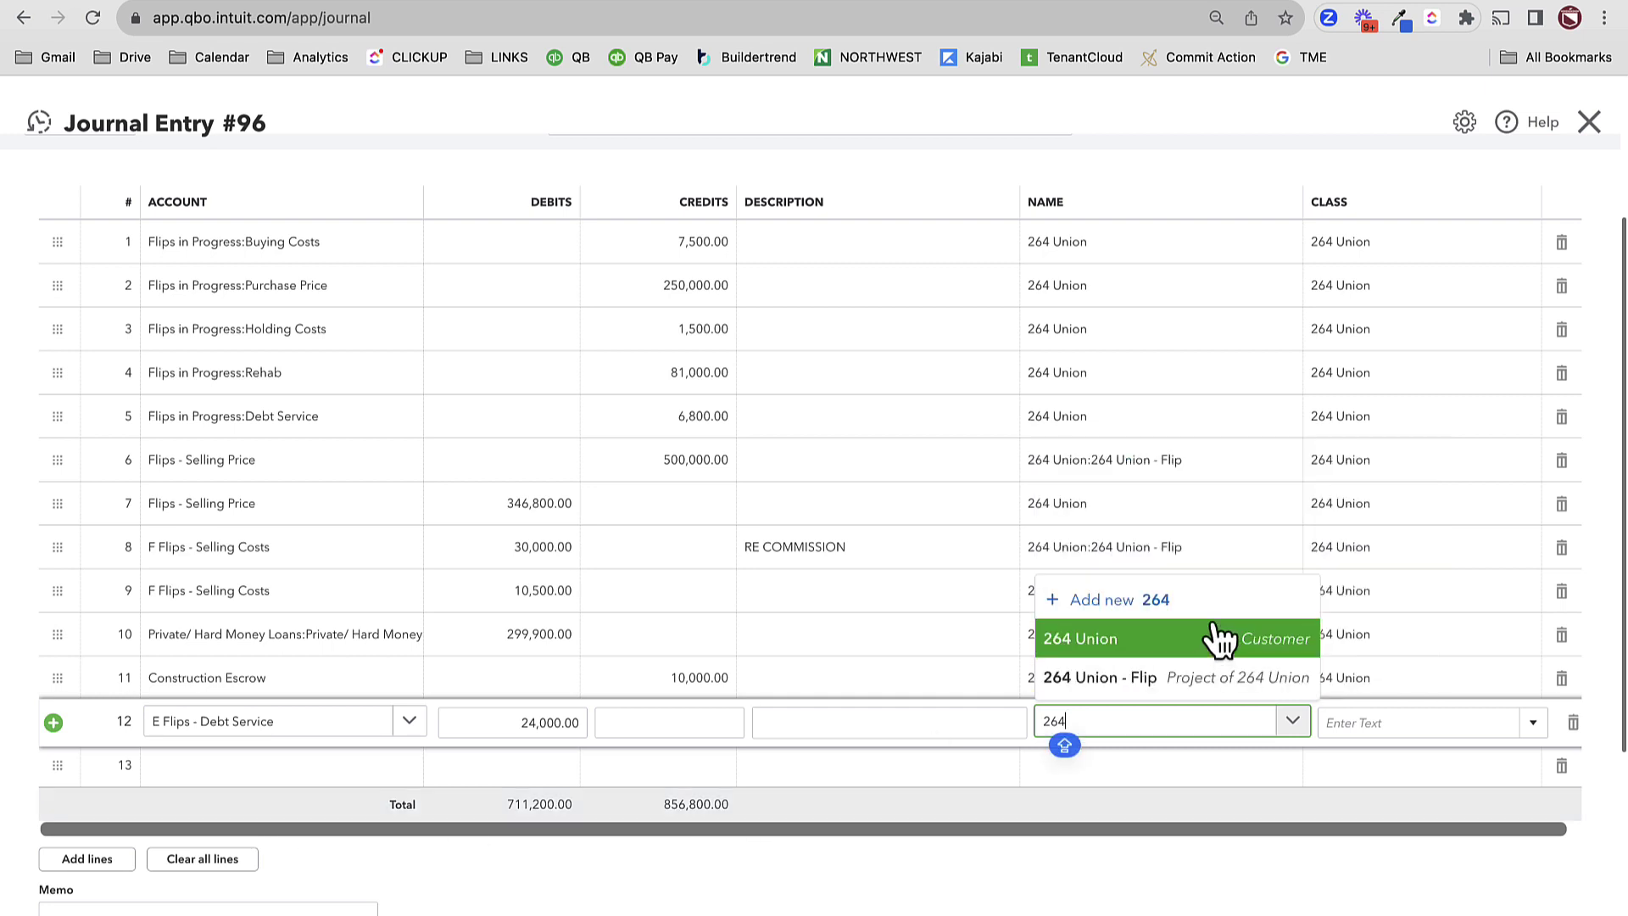
pyautogui.click(1189, 687)
pyautogui.click(1393, 722)
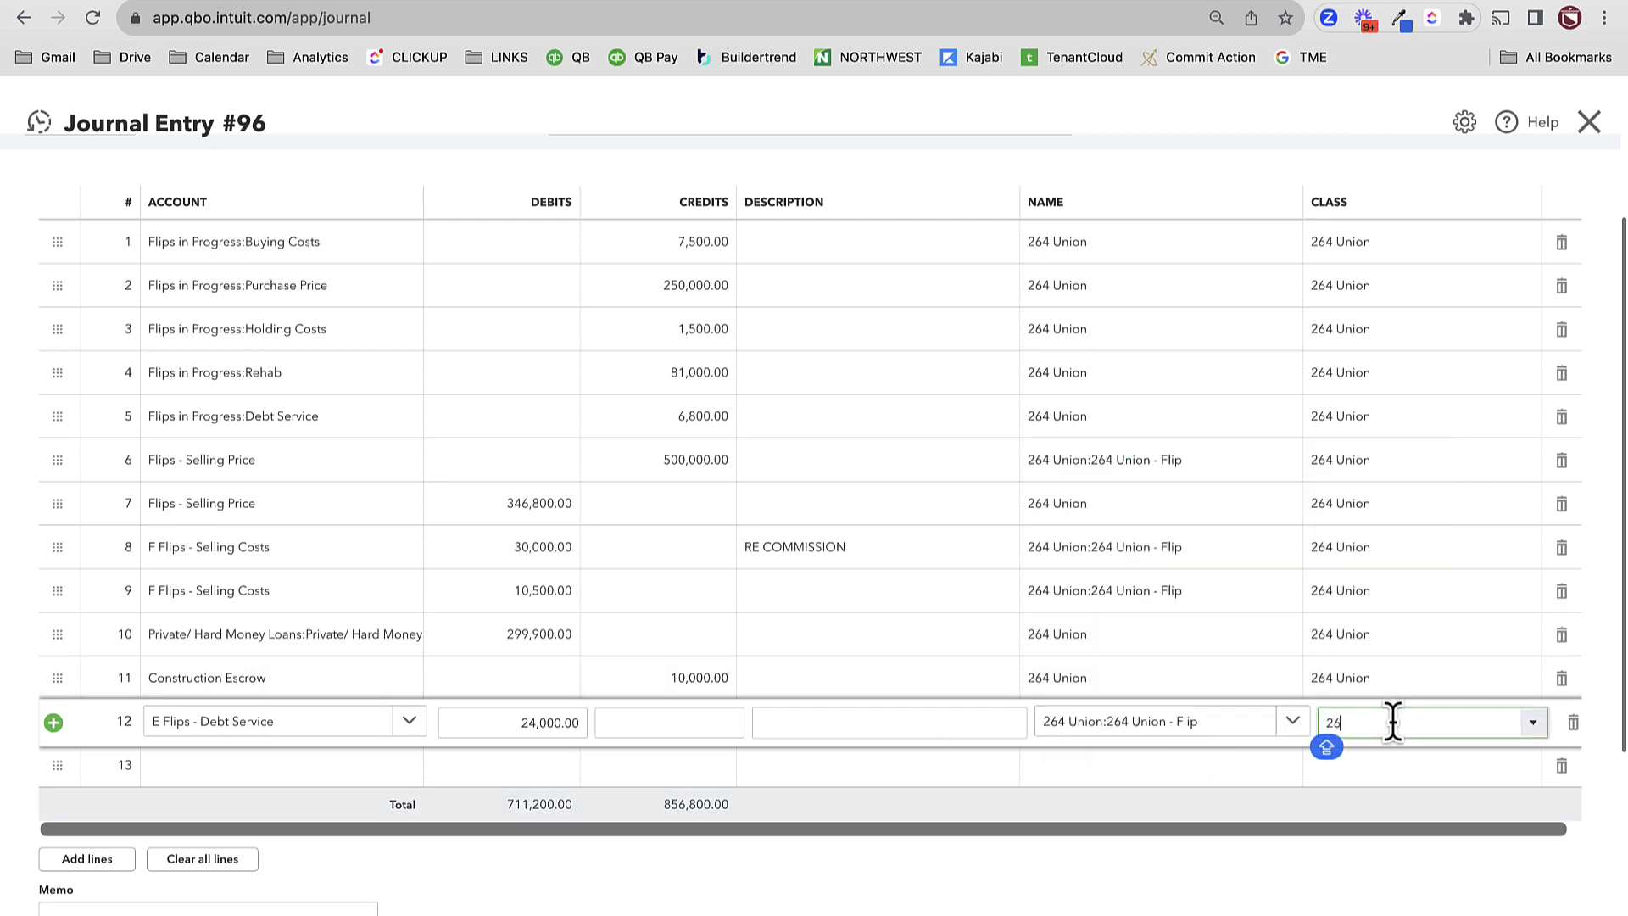
pyautogui.click(1411, 801)
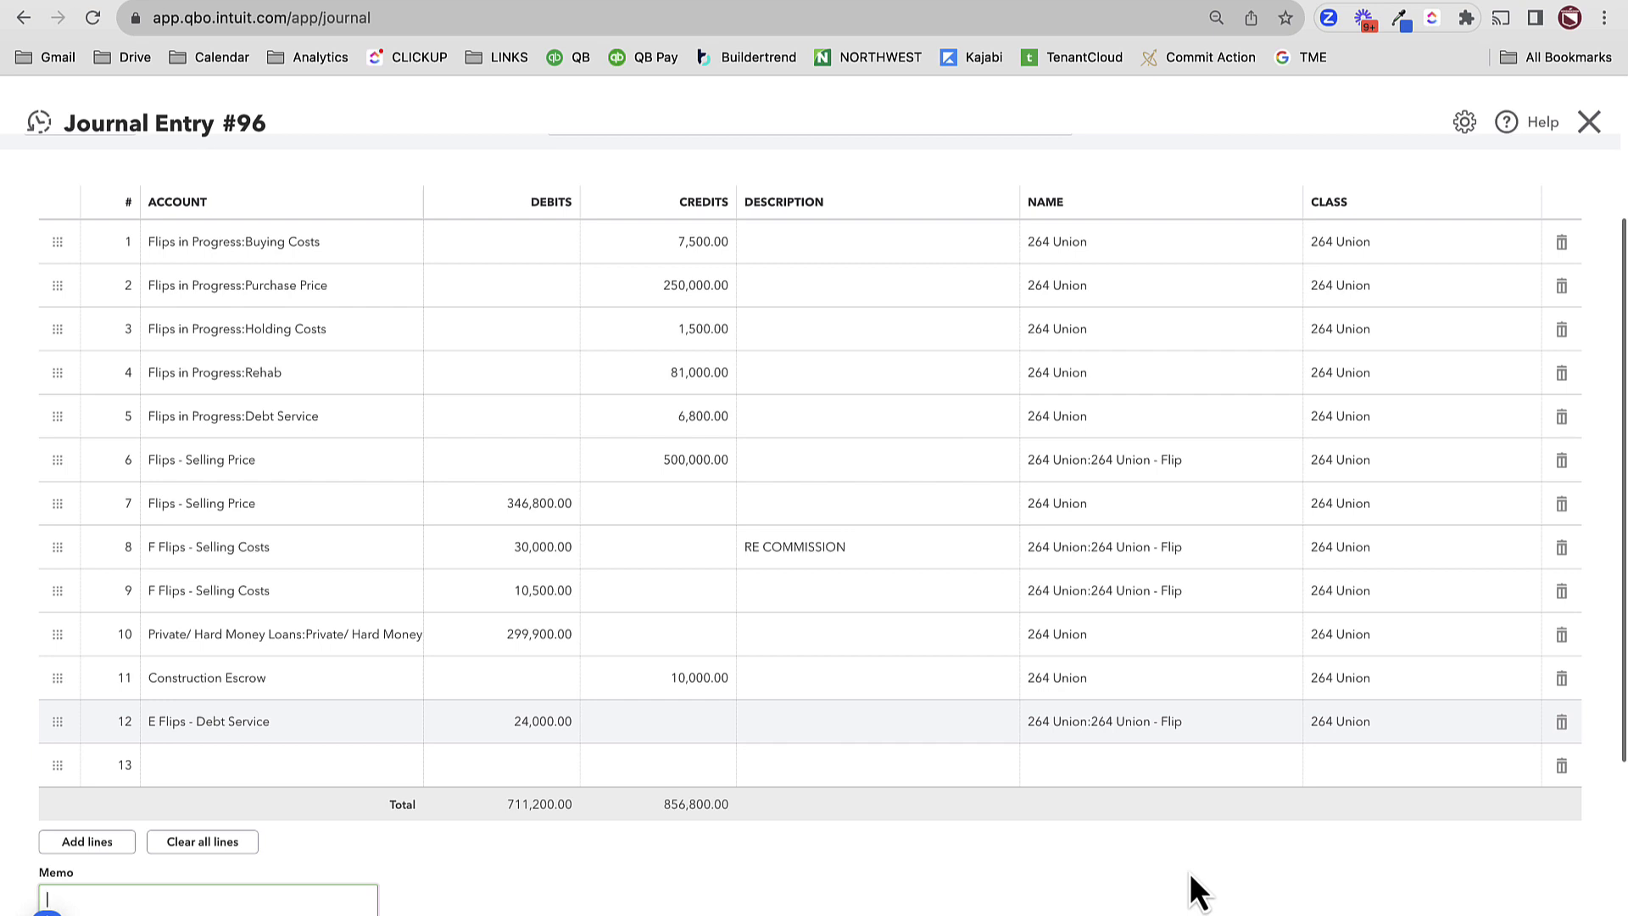
pyautogui.click(222, 773)
pyautogui.write('HOLD')
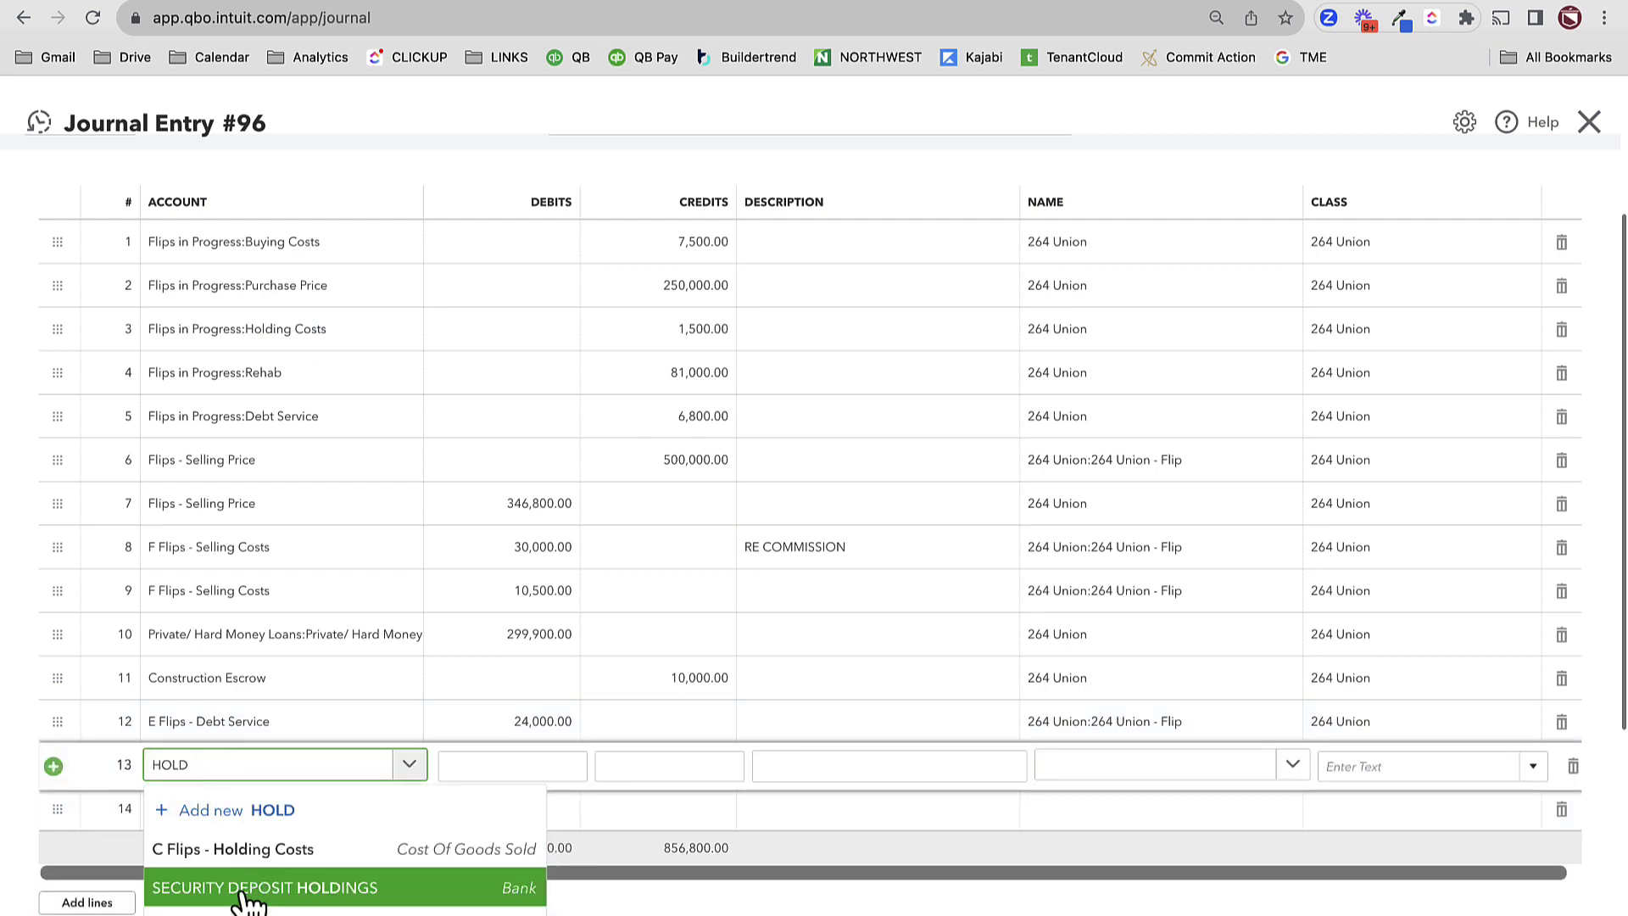
pyautogui.click(239, 852)
pyautogui.write('10')
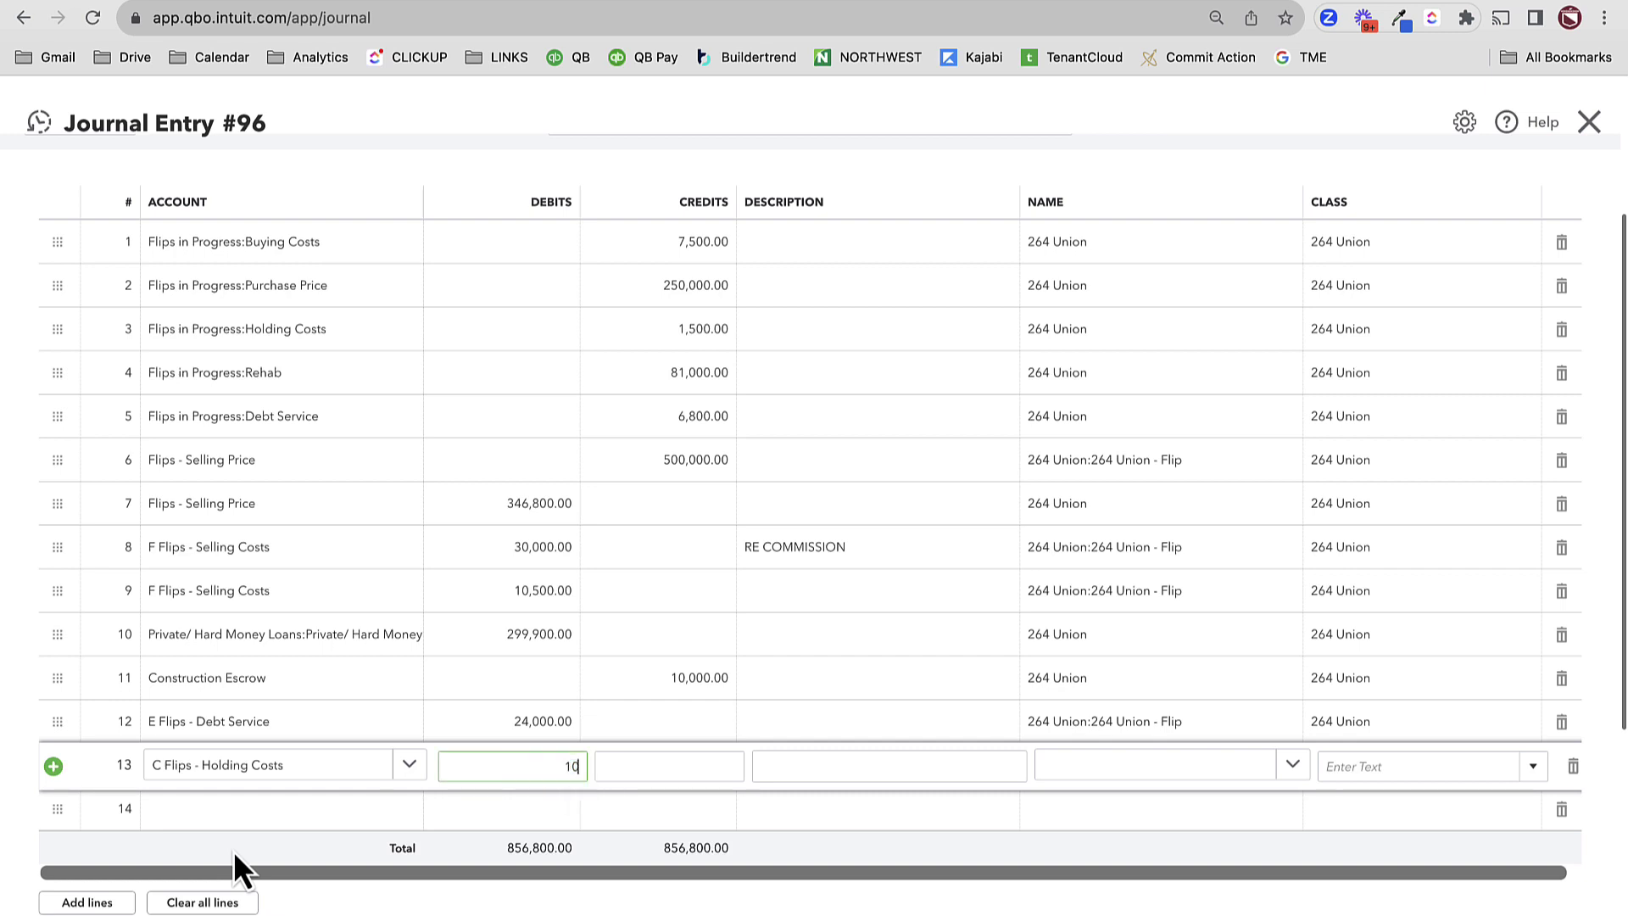
pyautogui.write('0000')
pyautogui.press('Tab')
pyautogui.hotkey('shift', 'Tab')
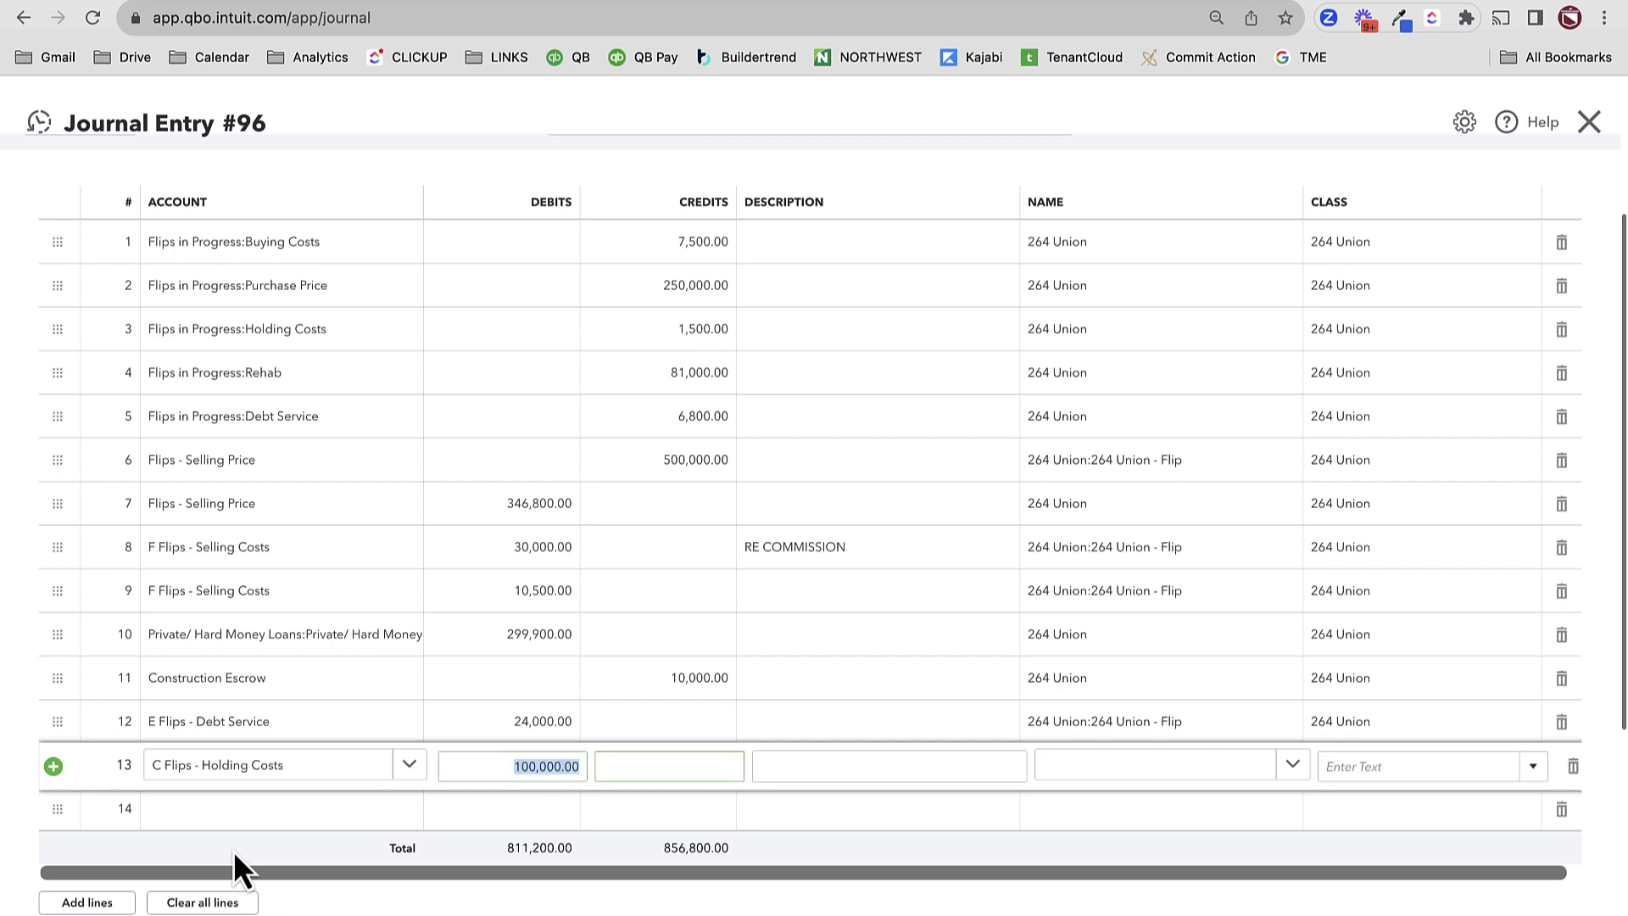
pyautogui.write('10,000')
pyautogui.press('Tab')
pyautogui.press('Tab')
pyautogui.press('Tab')
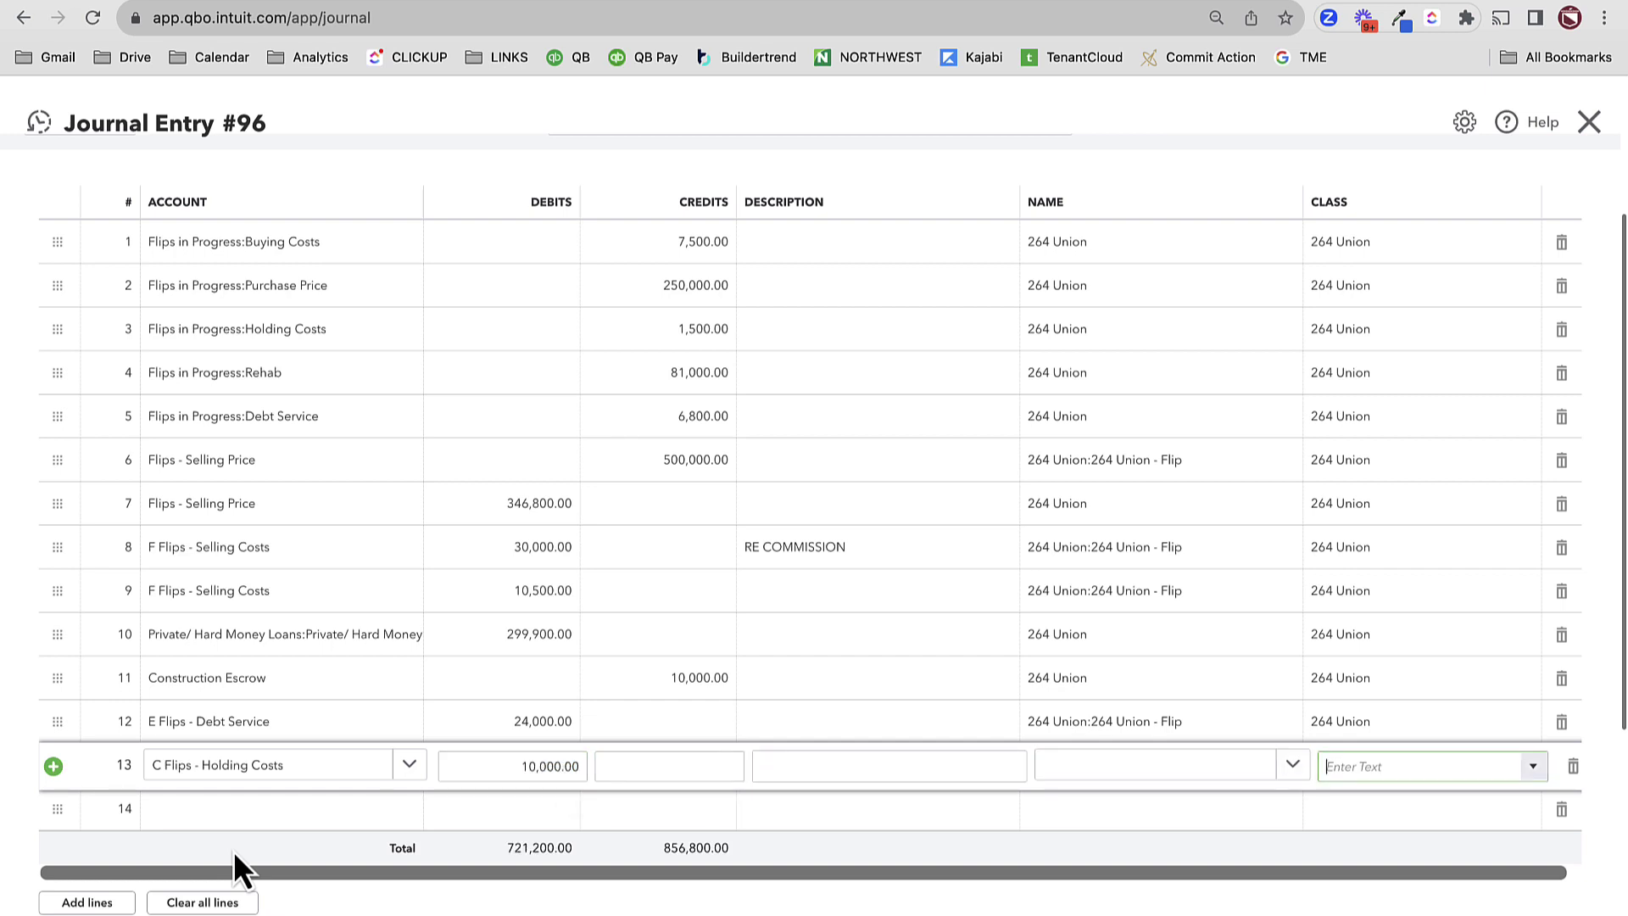
pyautogui.hotkey('shift', 'Tab')
pyautogui.write('264')
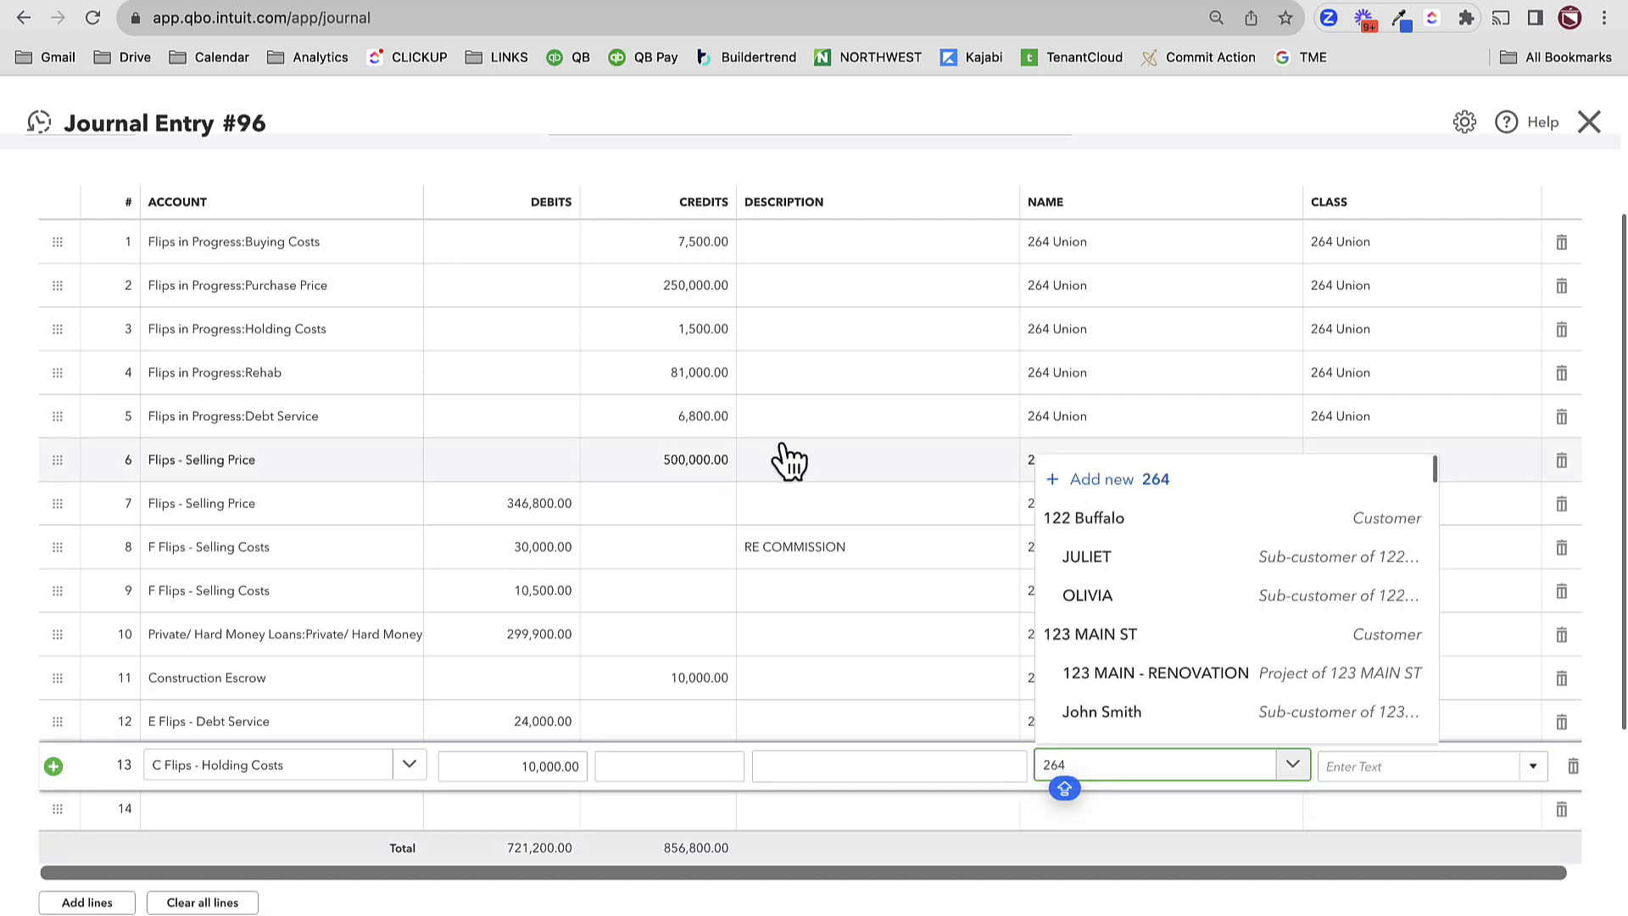
pyautogui.click(1175, 722)
pyautogui.click(1399, 766)
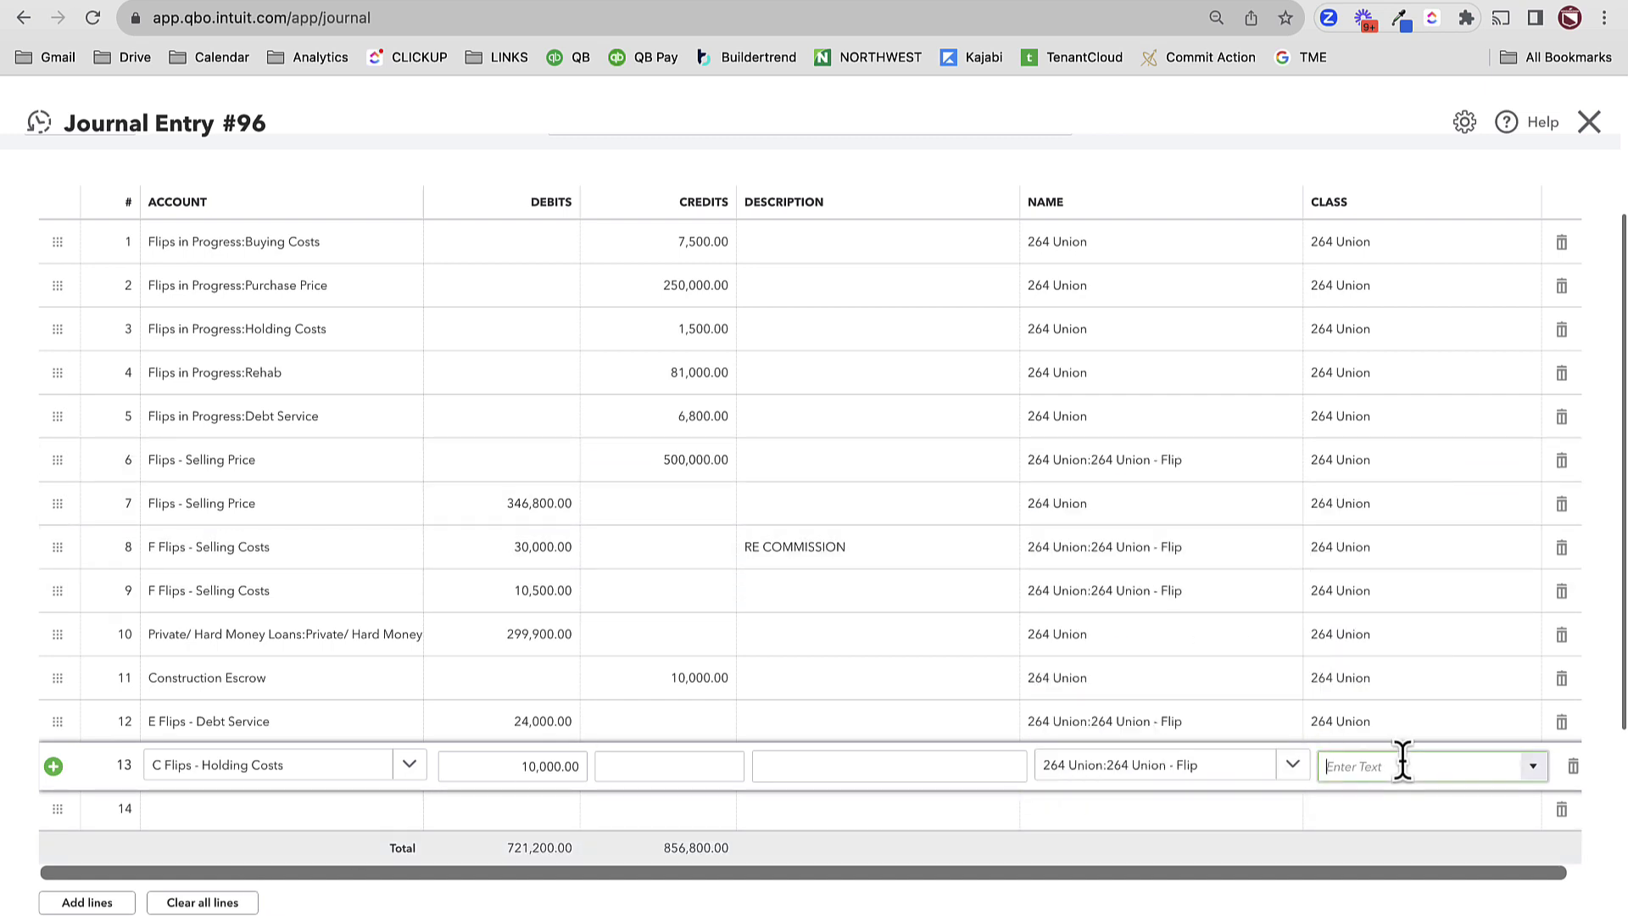
pyautogui.write('264')
pyautogui.click(1444, 827)
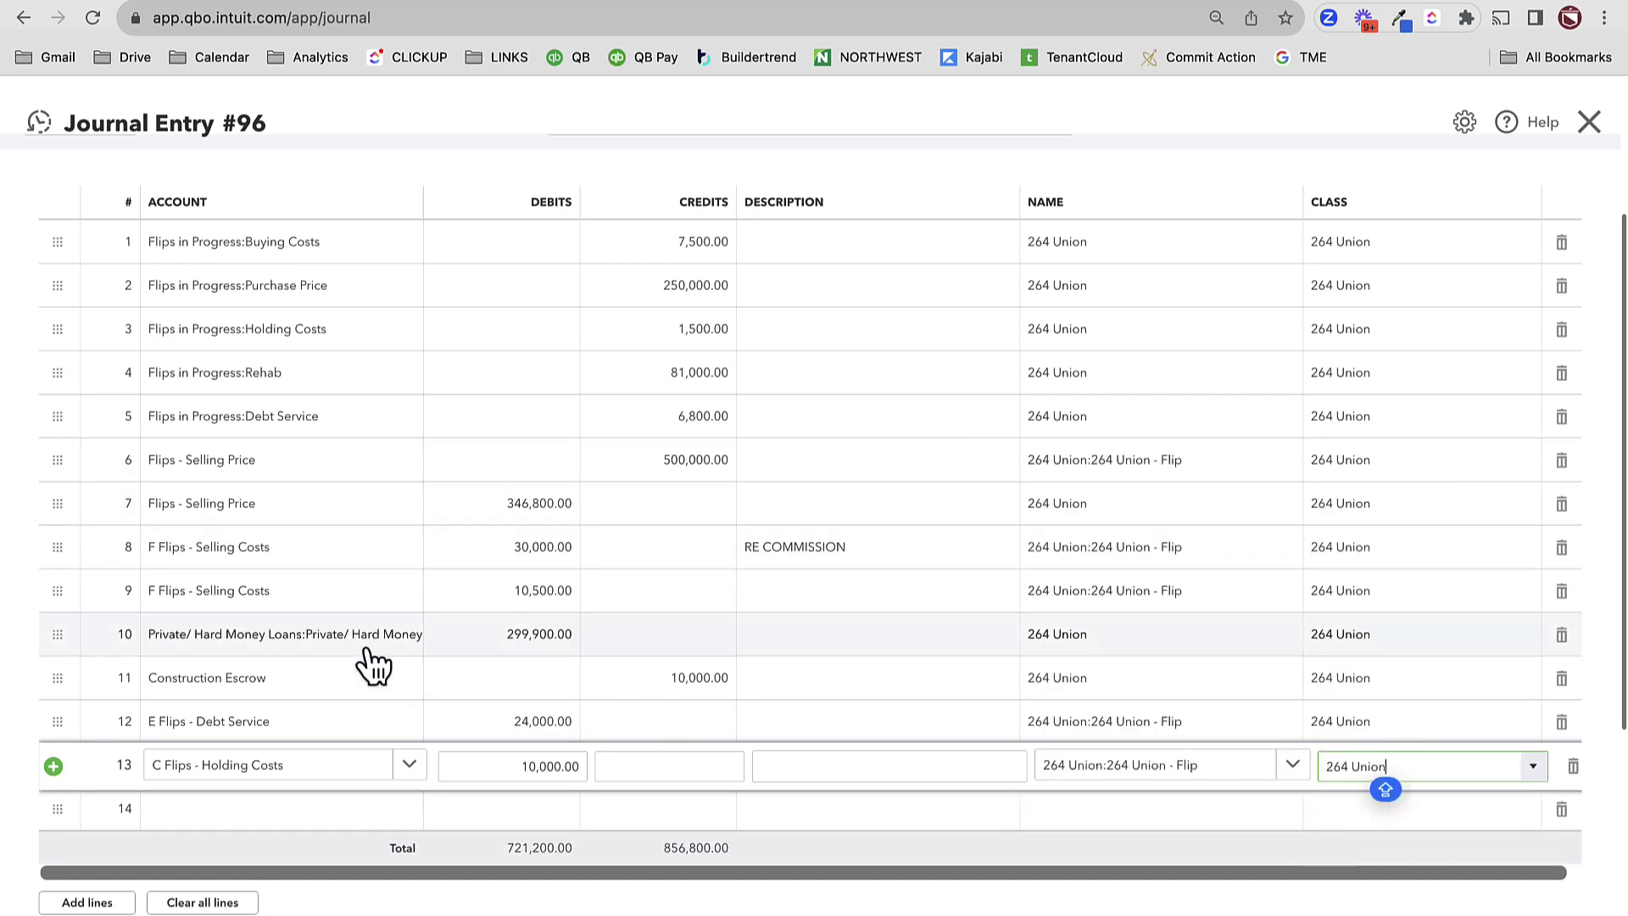
pyautogui.click(192, 811)
pyautogui.write('JMB')
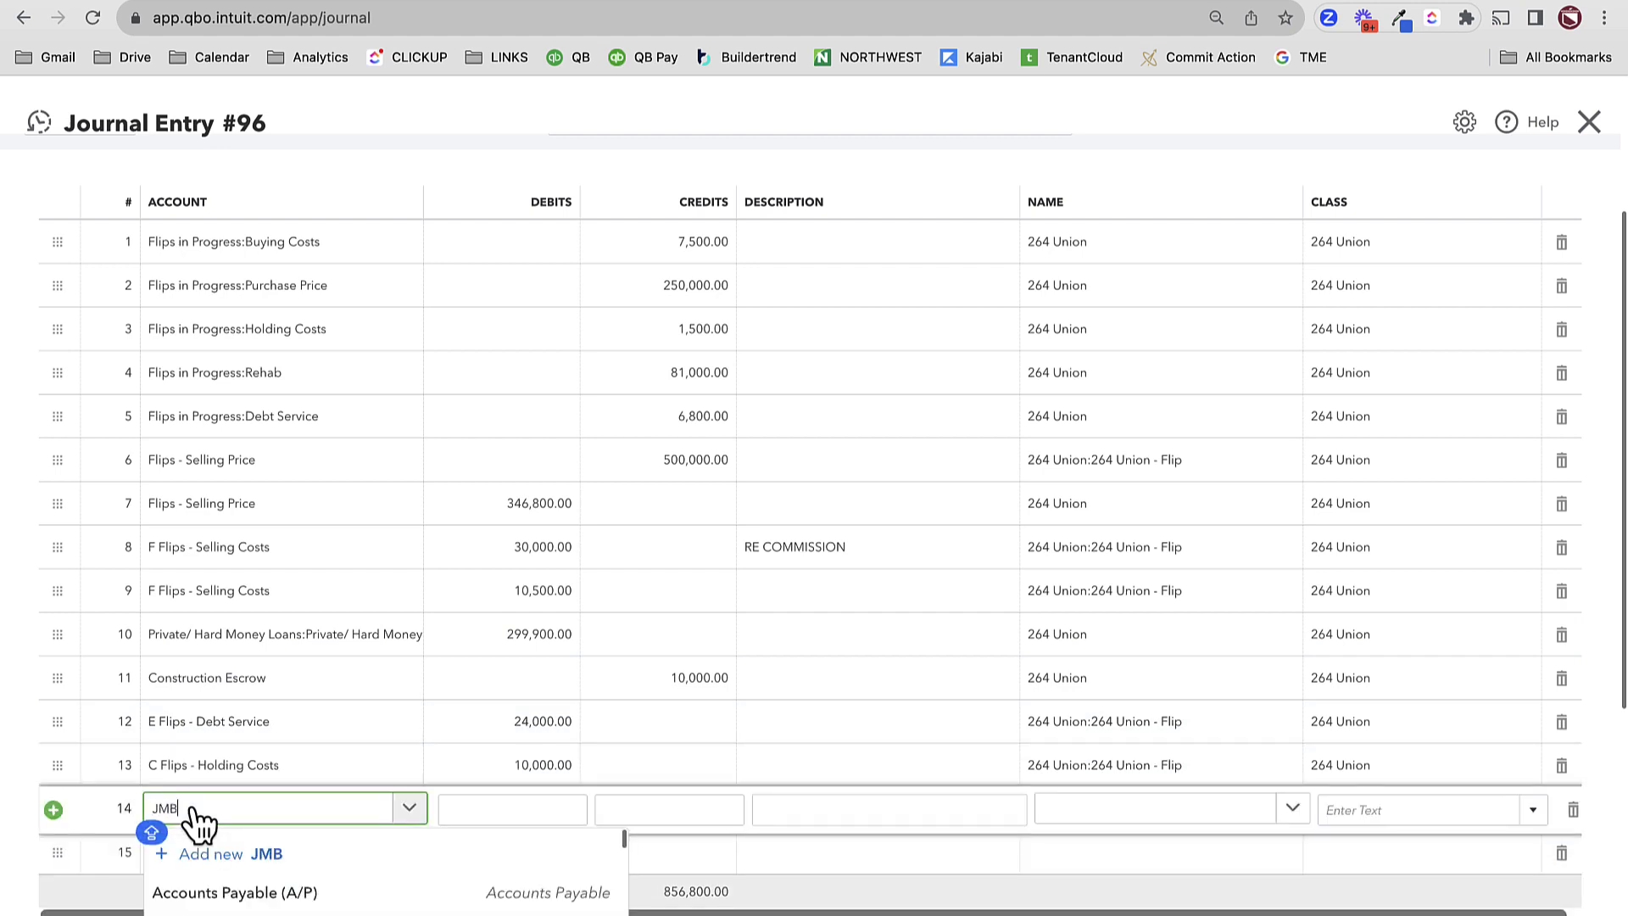
pyautogui.click(246, 886)
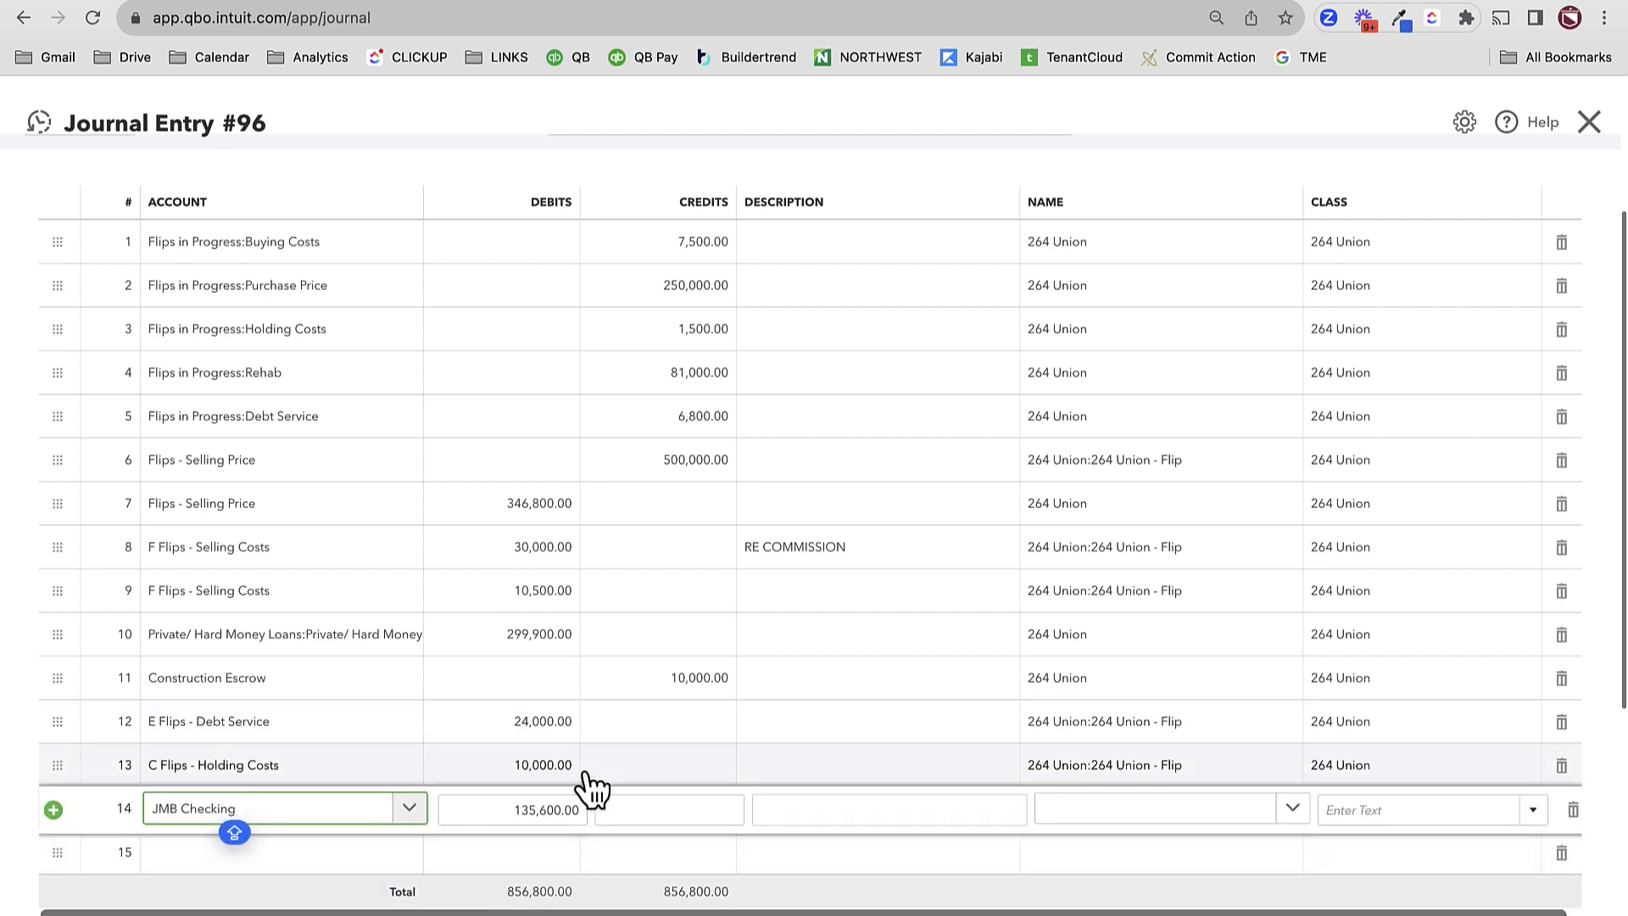
pyautogui.click(1060, 814)
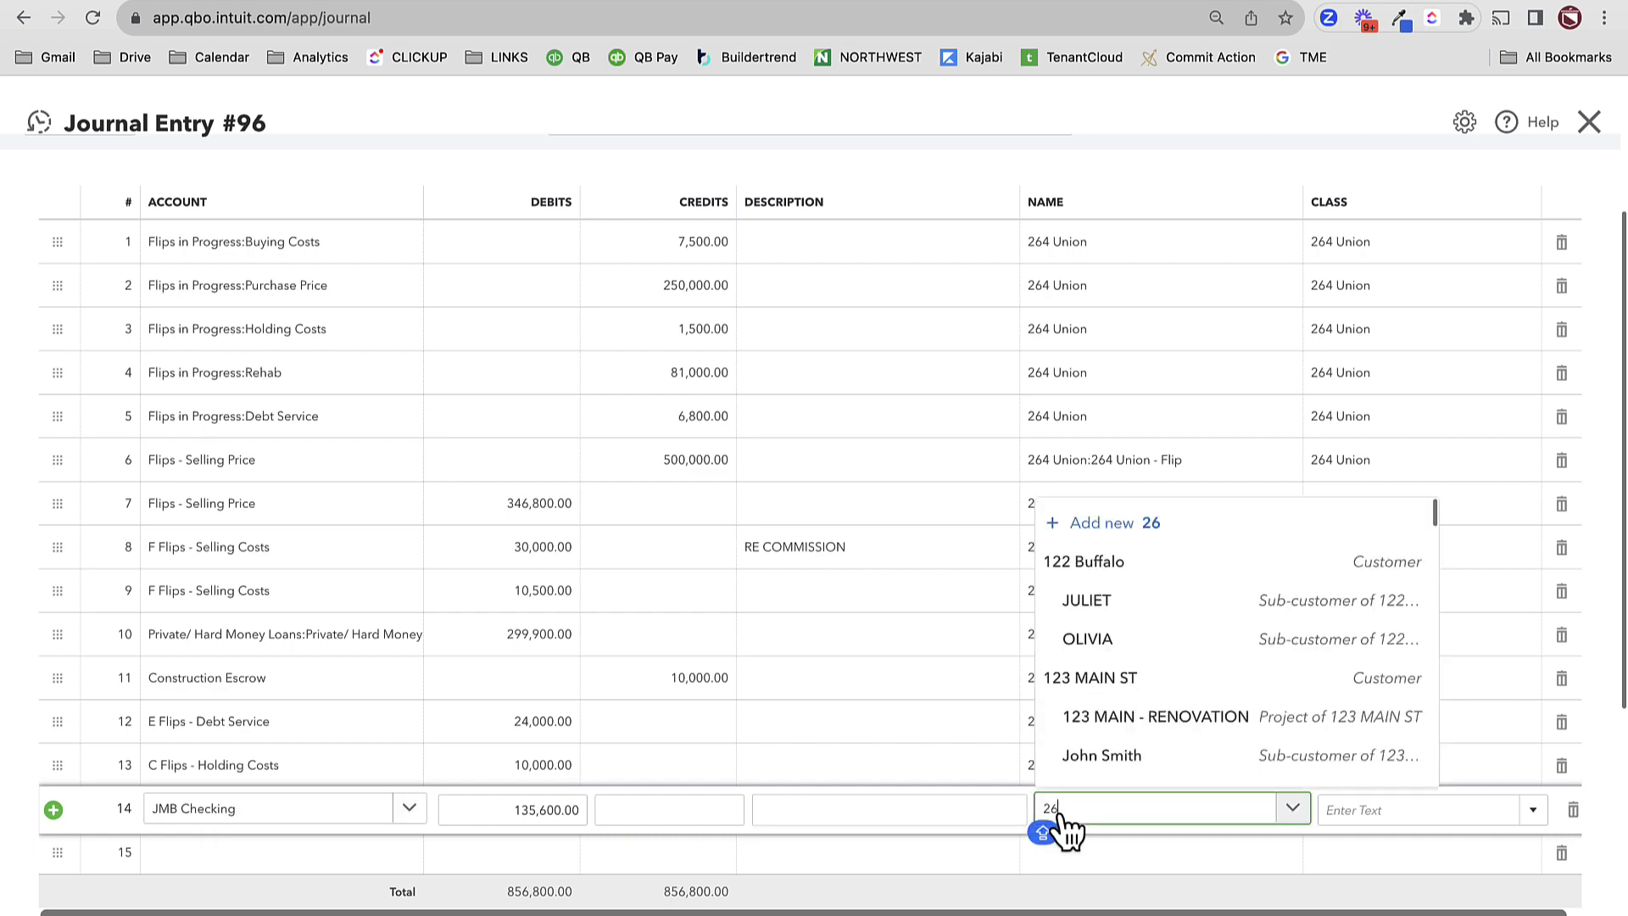
pyautogui.write('264')
pyautogui.click(1072, 729)
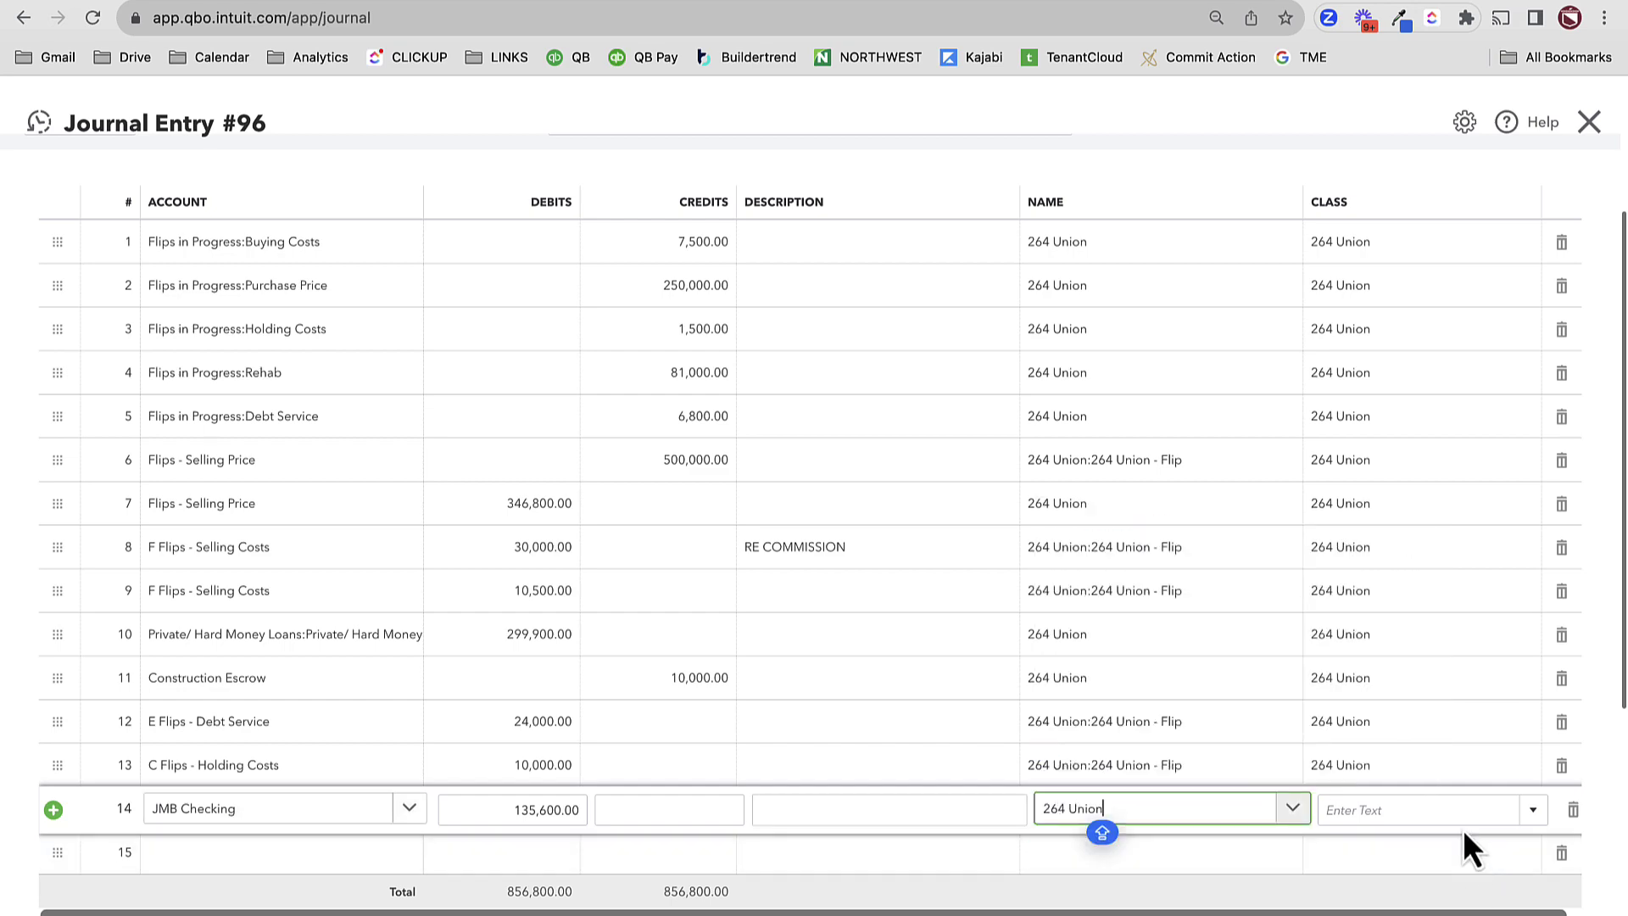
pyautogui.click(1445, 808)
pyautogui.click(1458, 848)
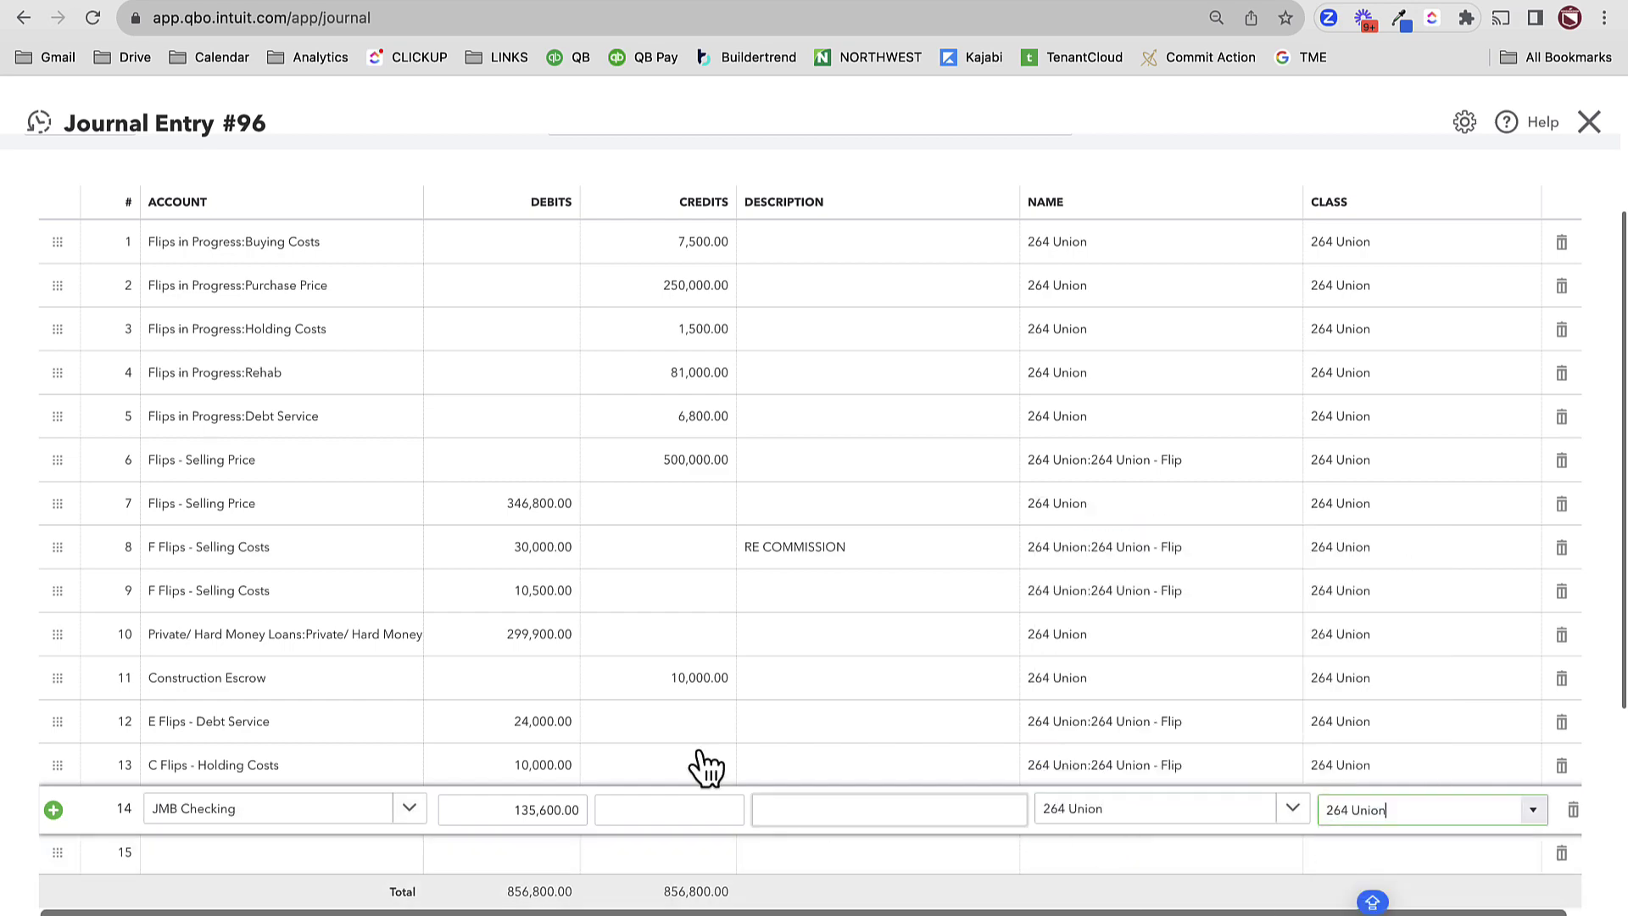
pyautogui.scroll(-3, 246, 802)
pyautogui.scroll(4, 983, 813)
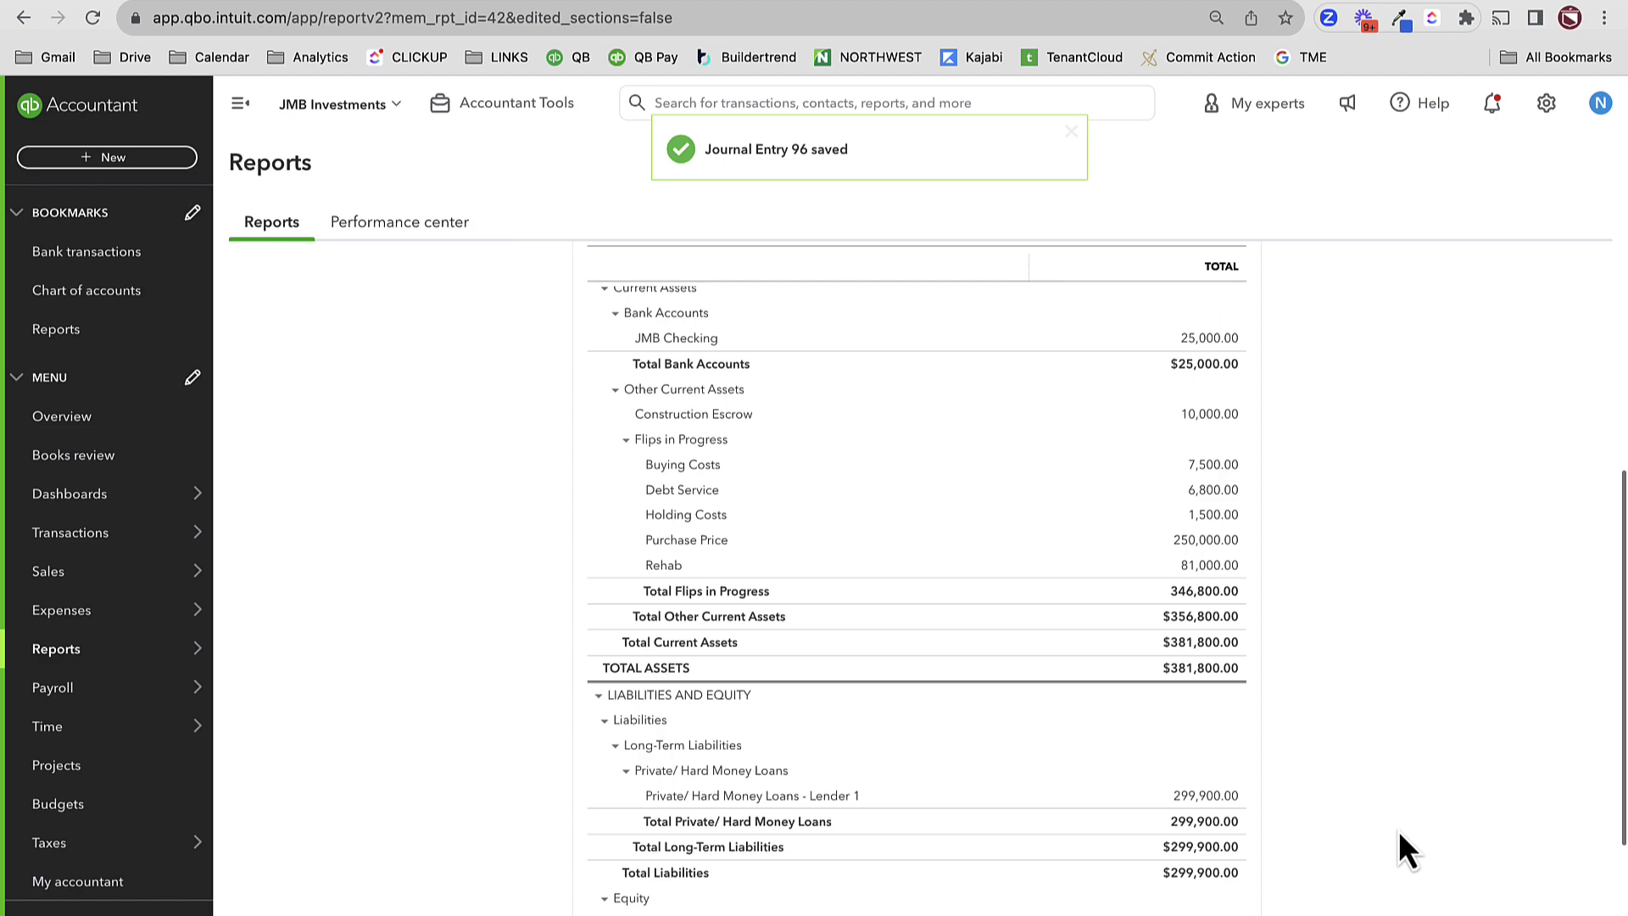
# - Rerun the Balance Sheet through 03/31/2019 and check Flips in Progress 0.00, net income 78,700
pyautogui.click(735, 369)
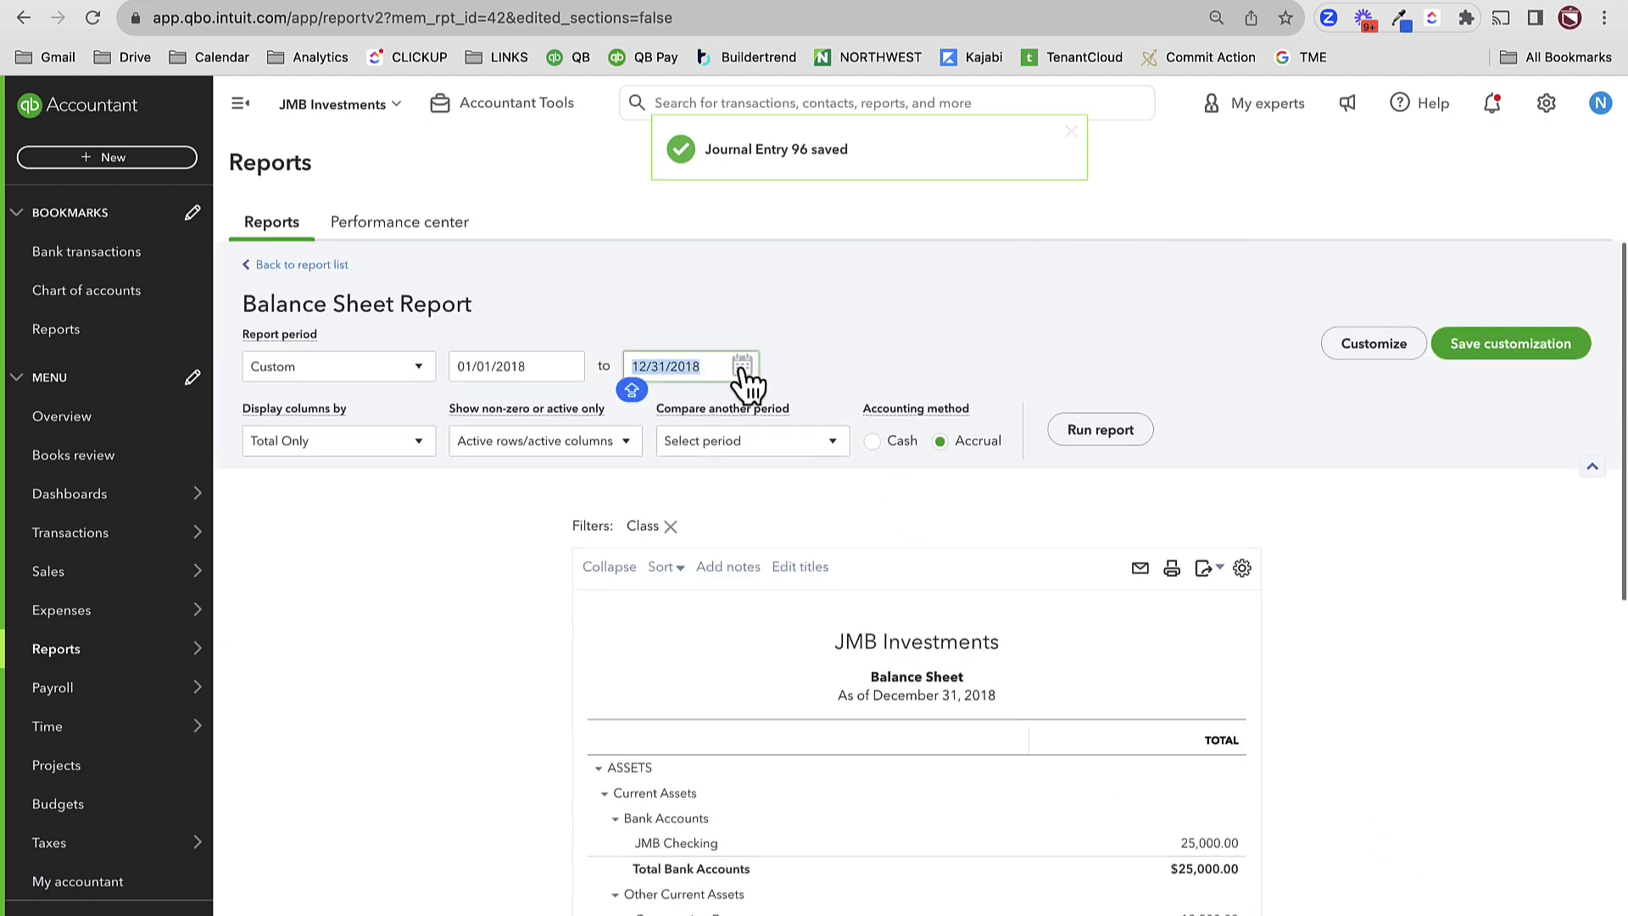
pyautogui.write('3/31/')
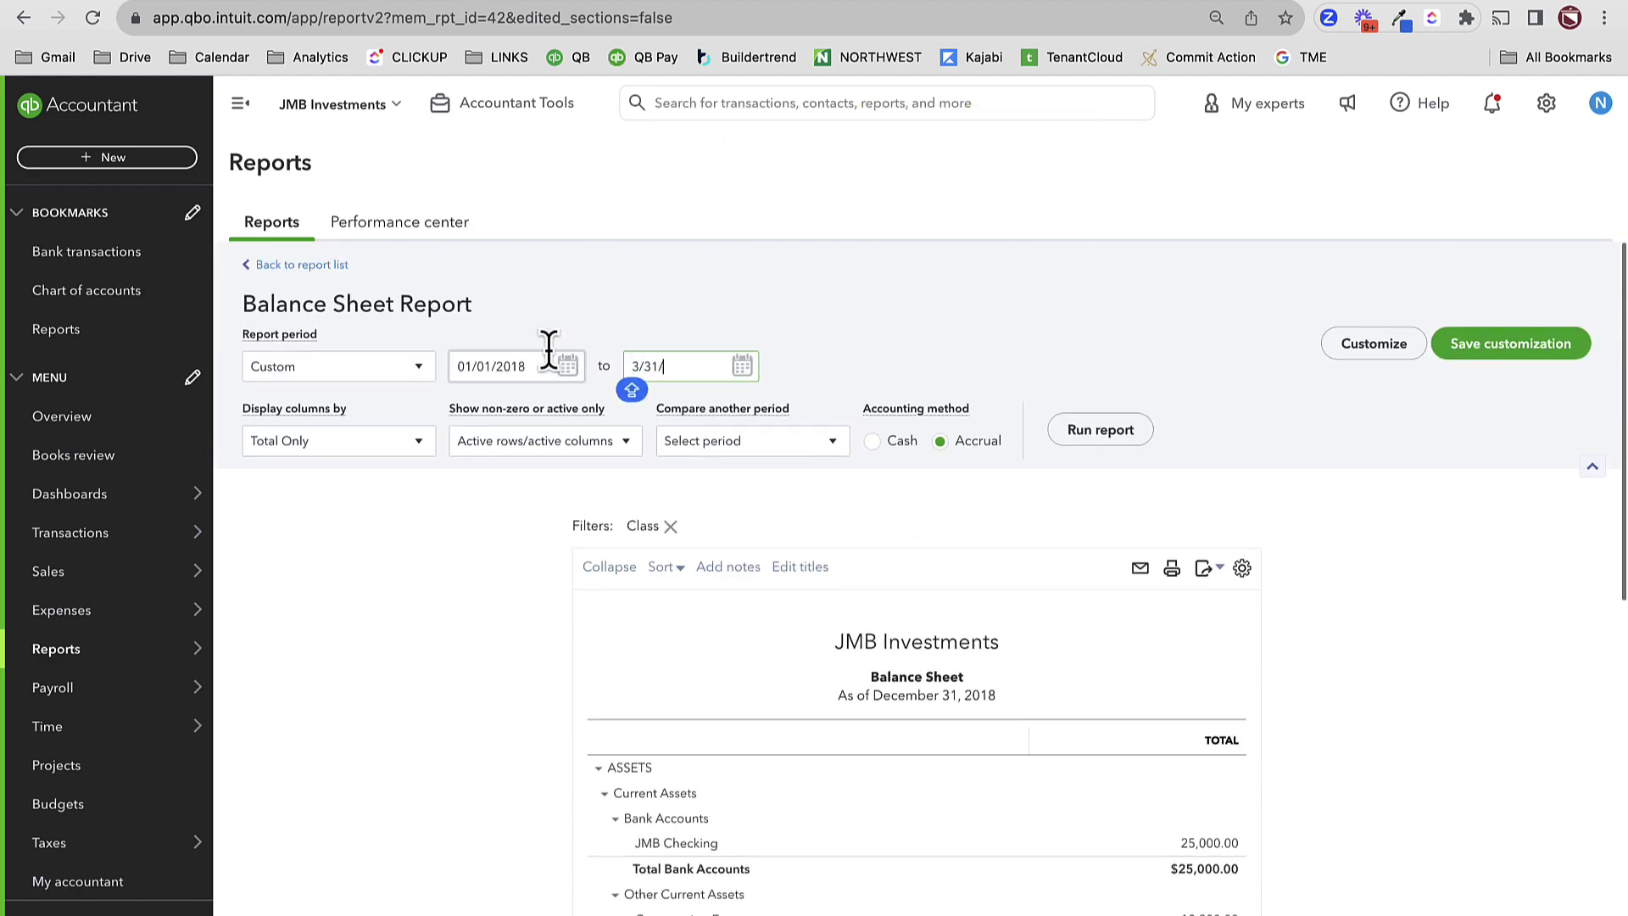
pyautogui.press('Tab')
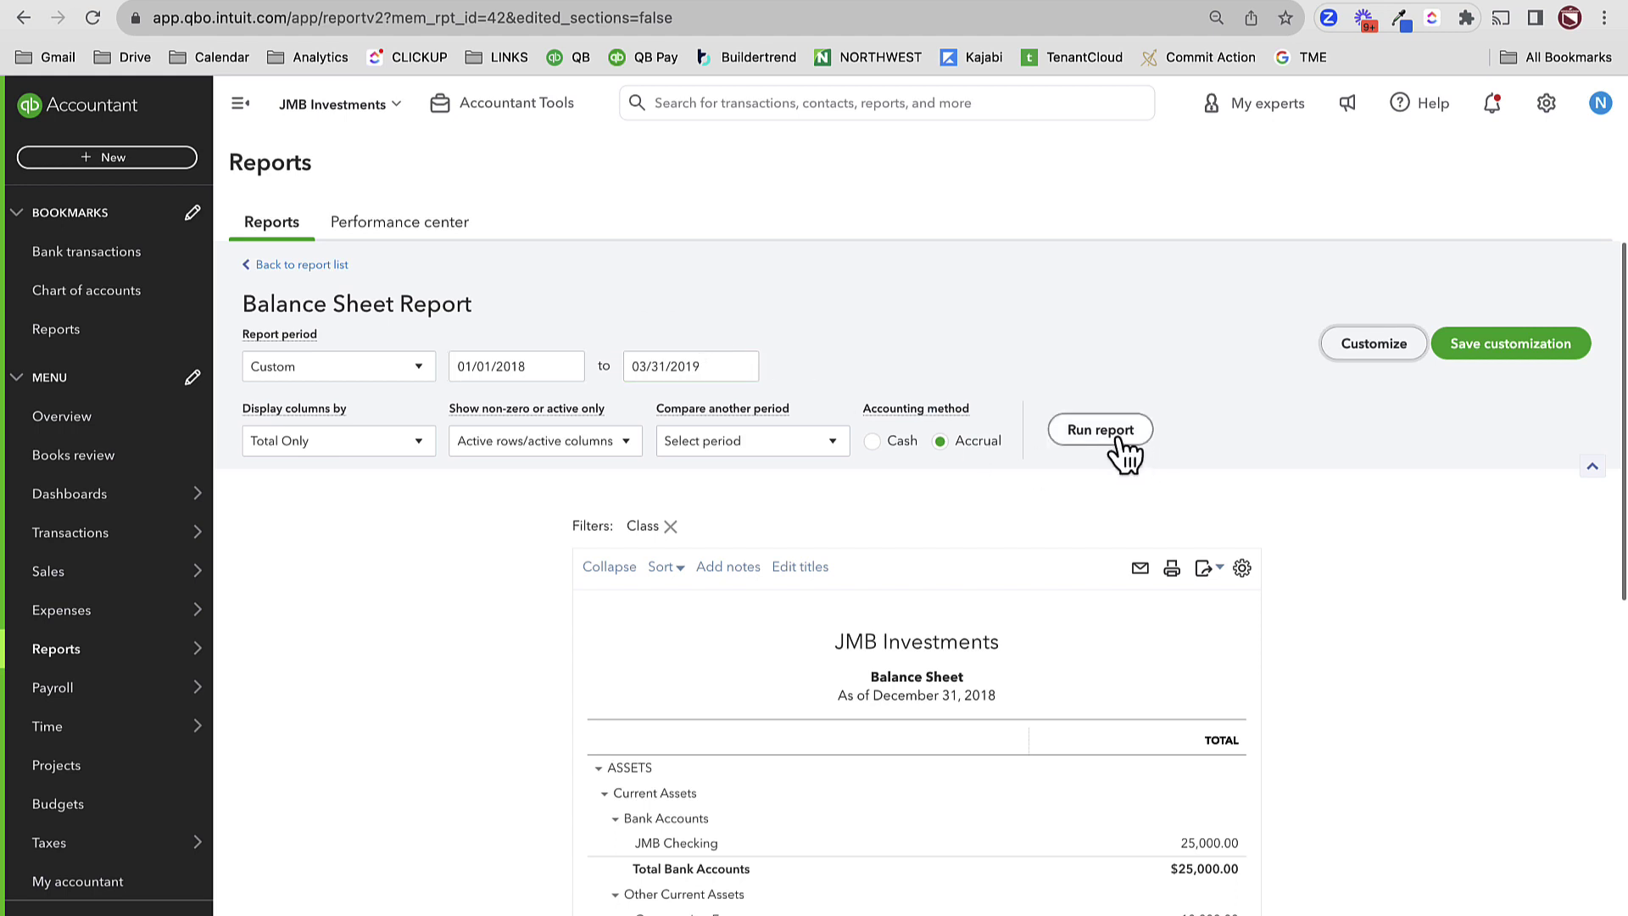
pyautogui.click(1117, 434)
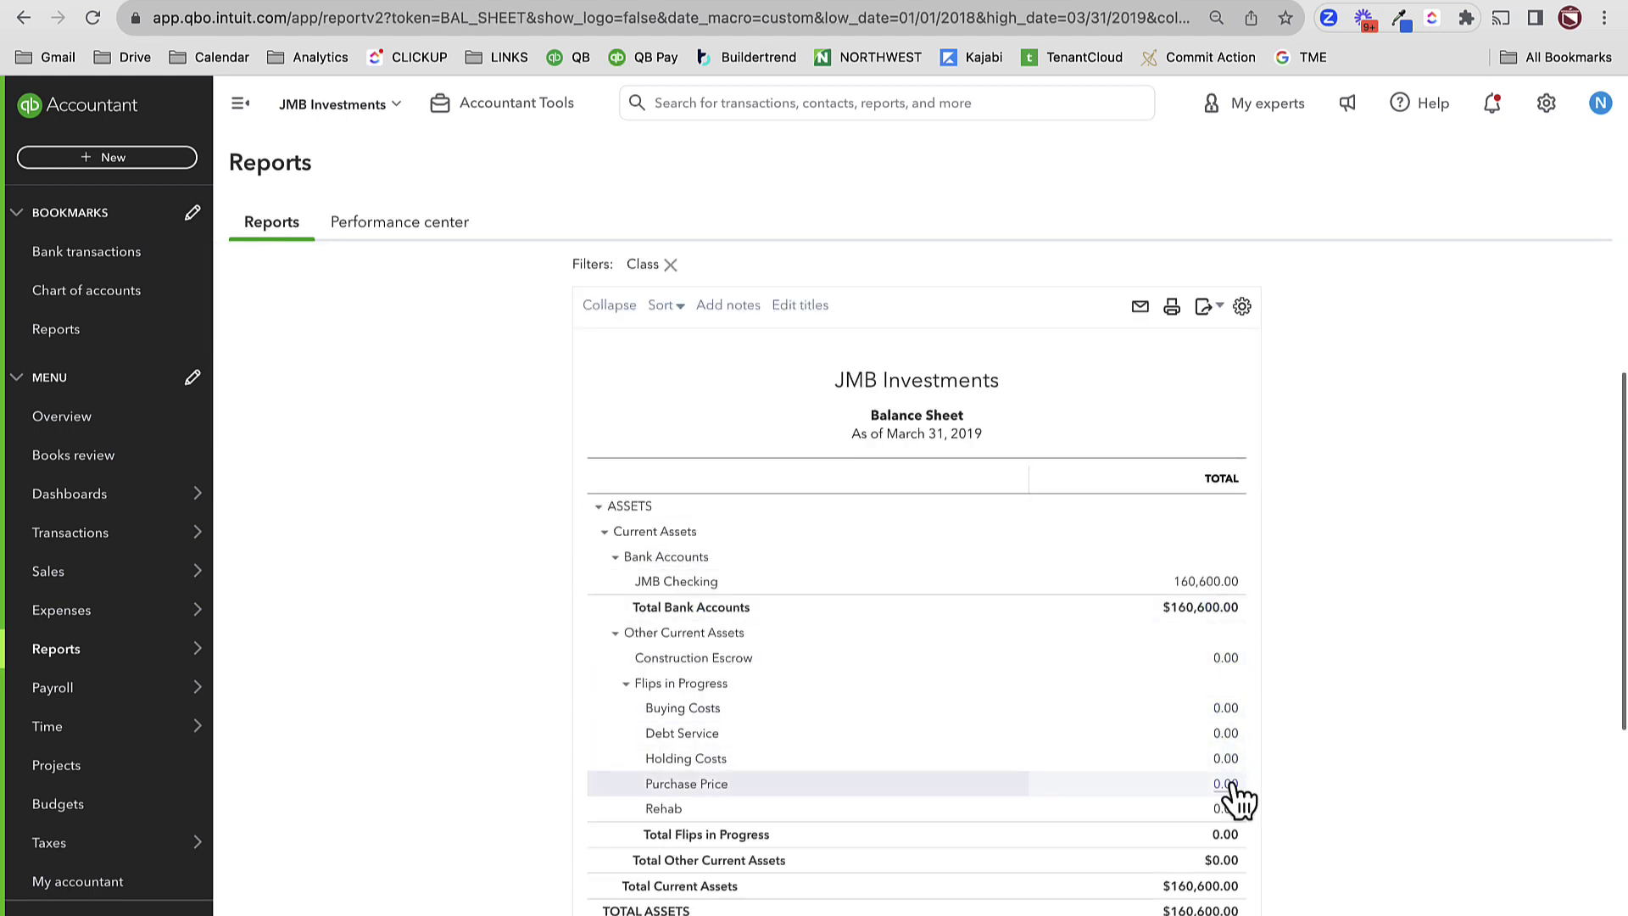
pyautogui.scroll(-3, 1242, 831)
pyautogui.scroll(-1, 1242, 831)
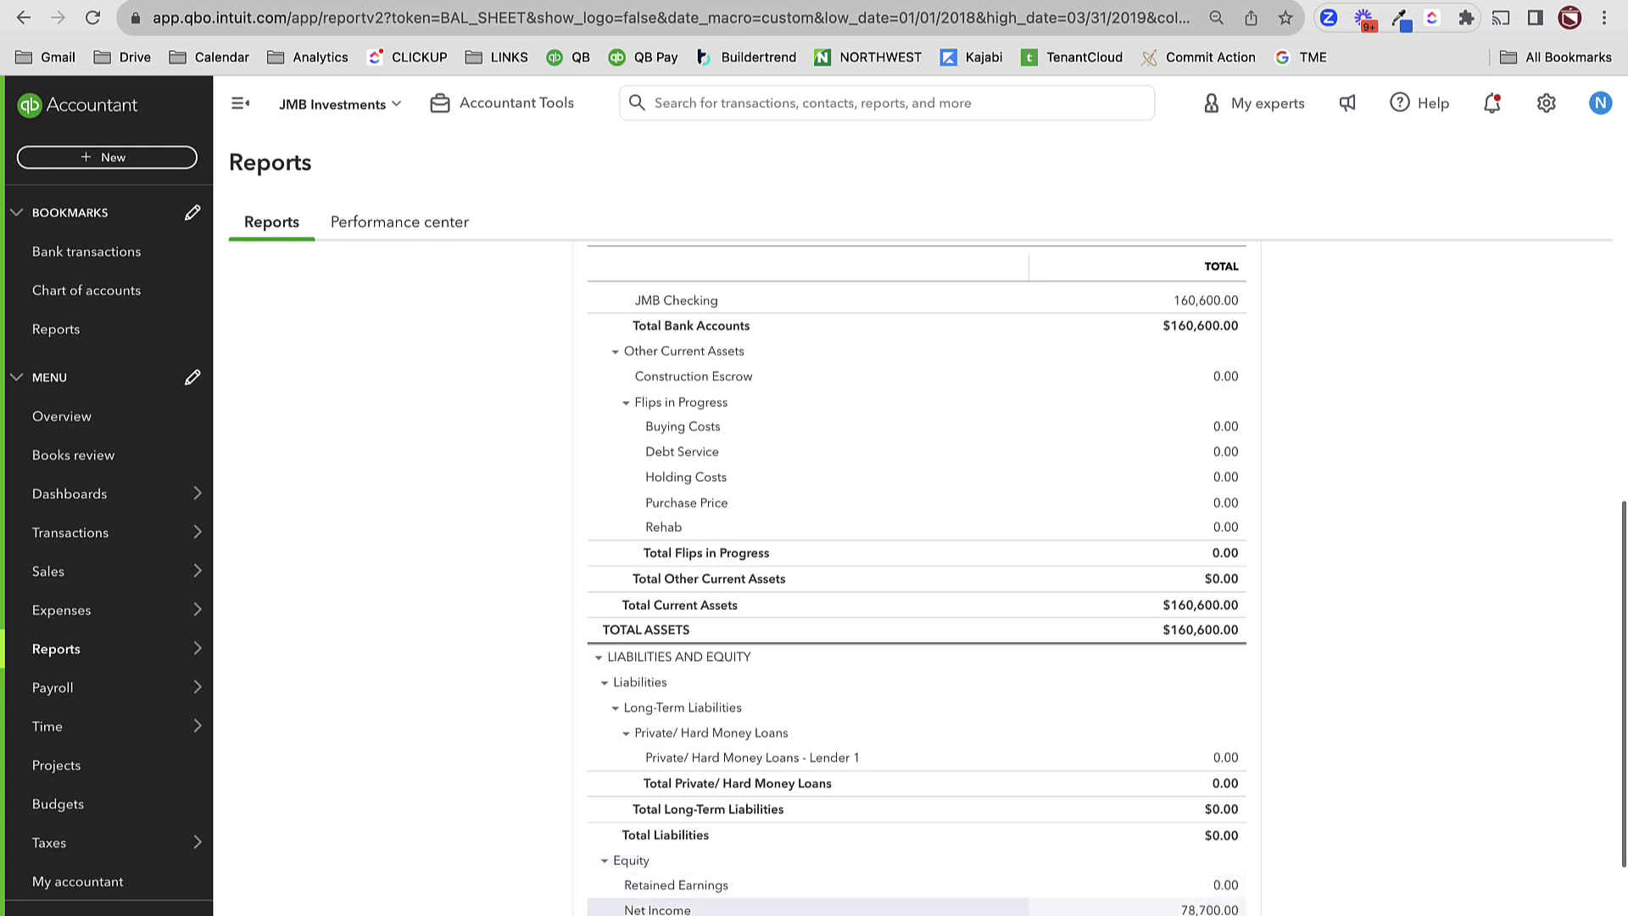
pyautogui.click(71, 772)
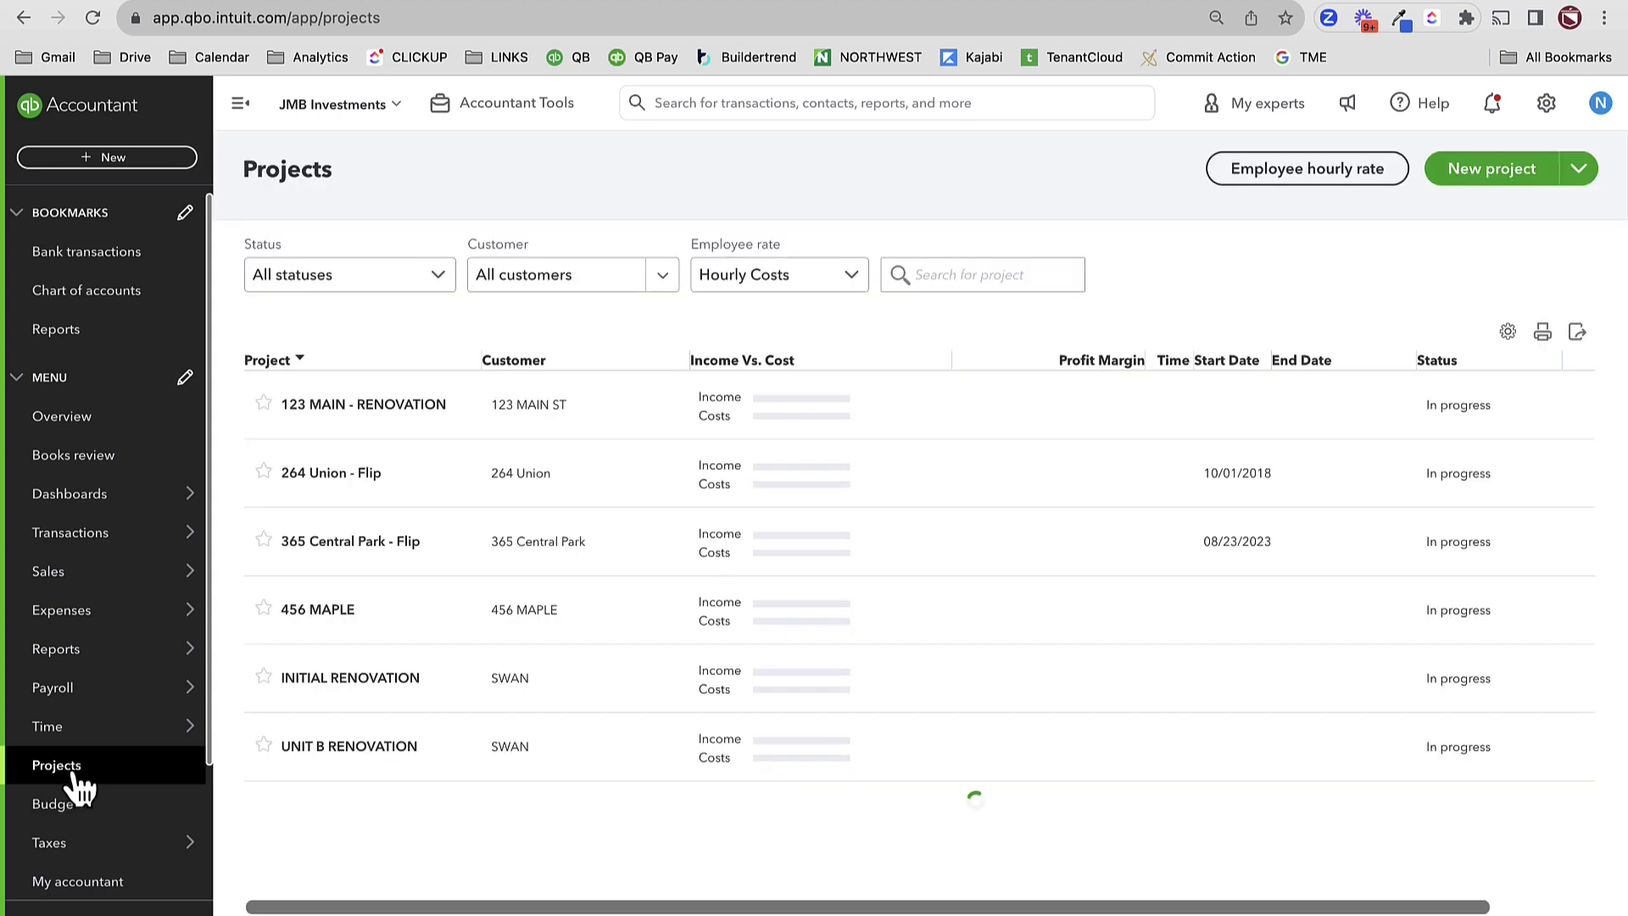
pyautogui.click(352, 475)
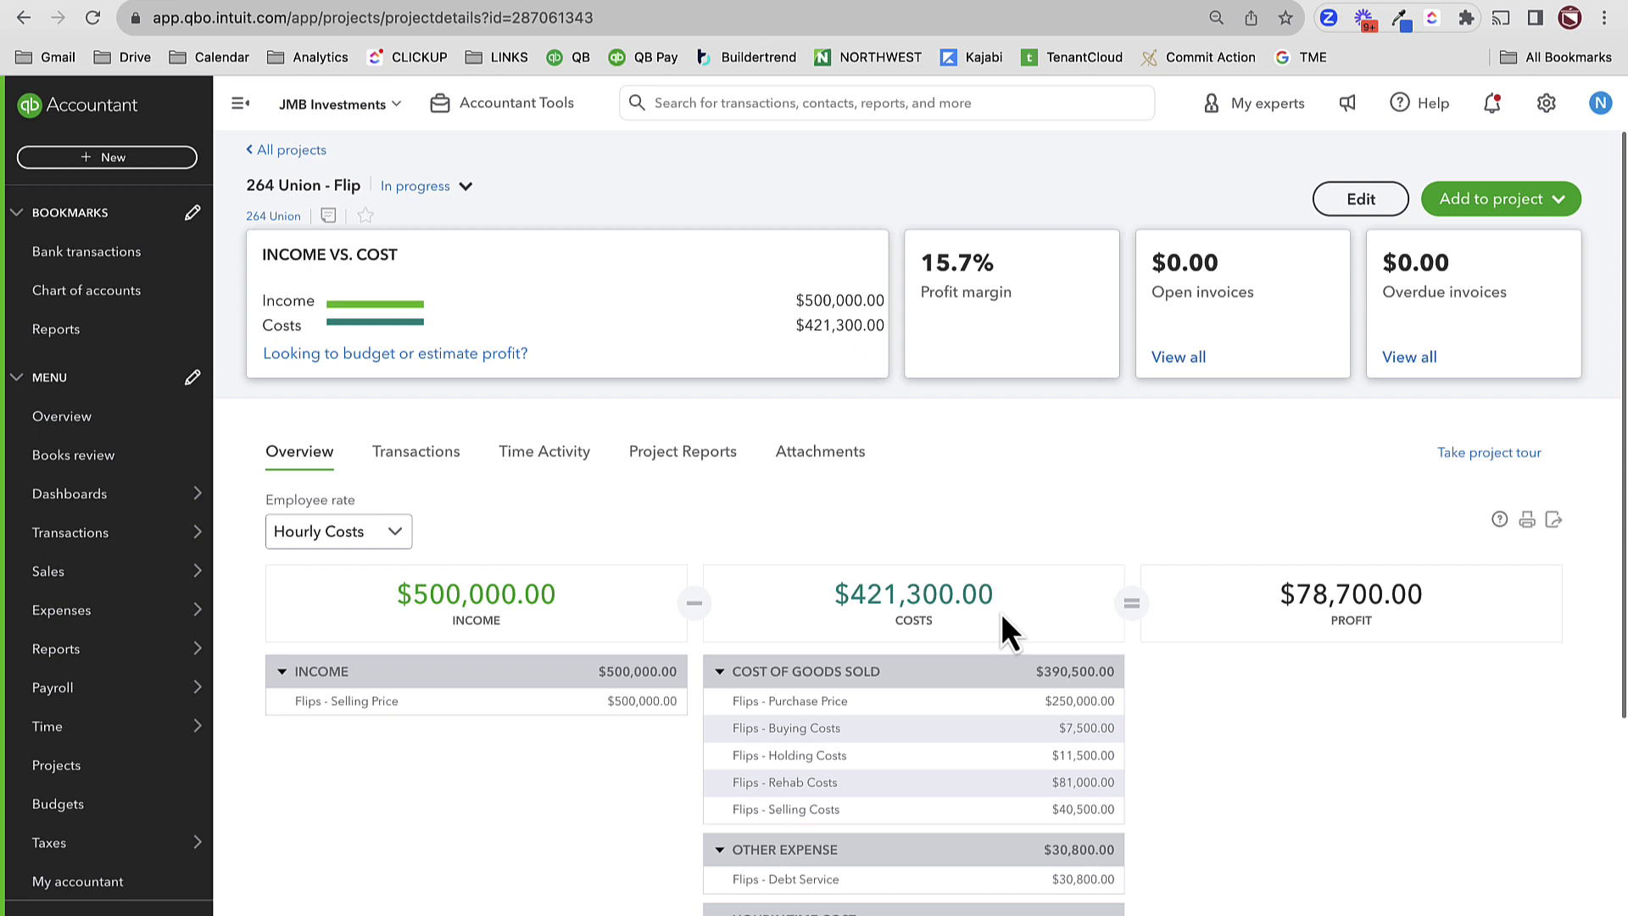
pyautogui.moveTo(158, 722)
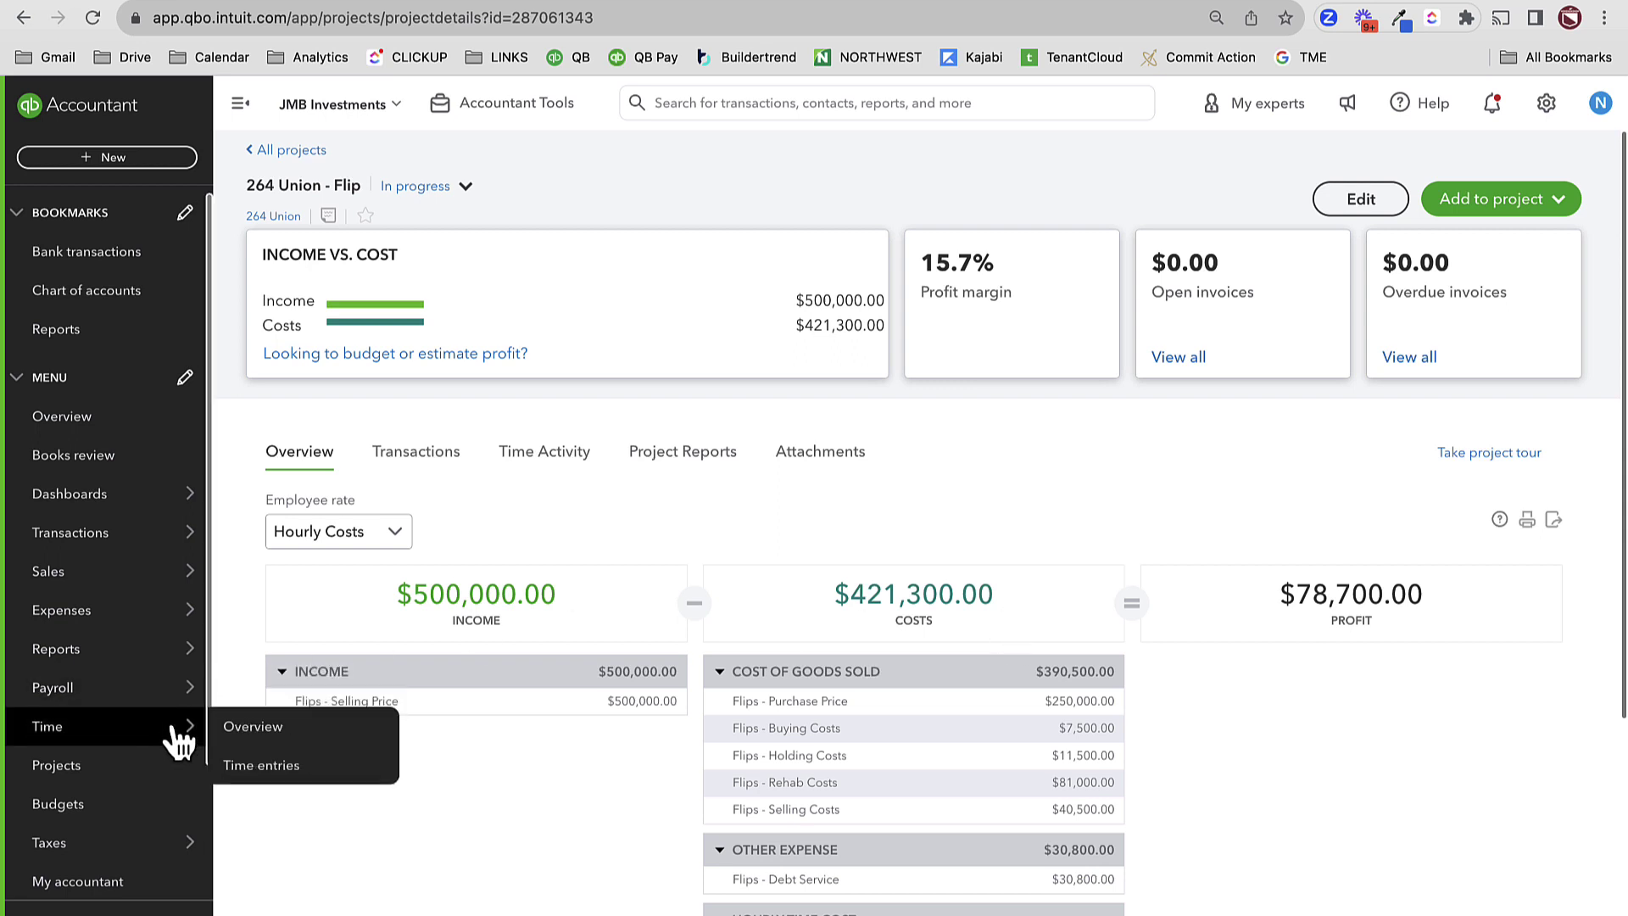
pyautogui.moveTo(144, 648)
pyautogui.click(310, 651)
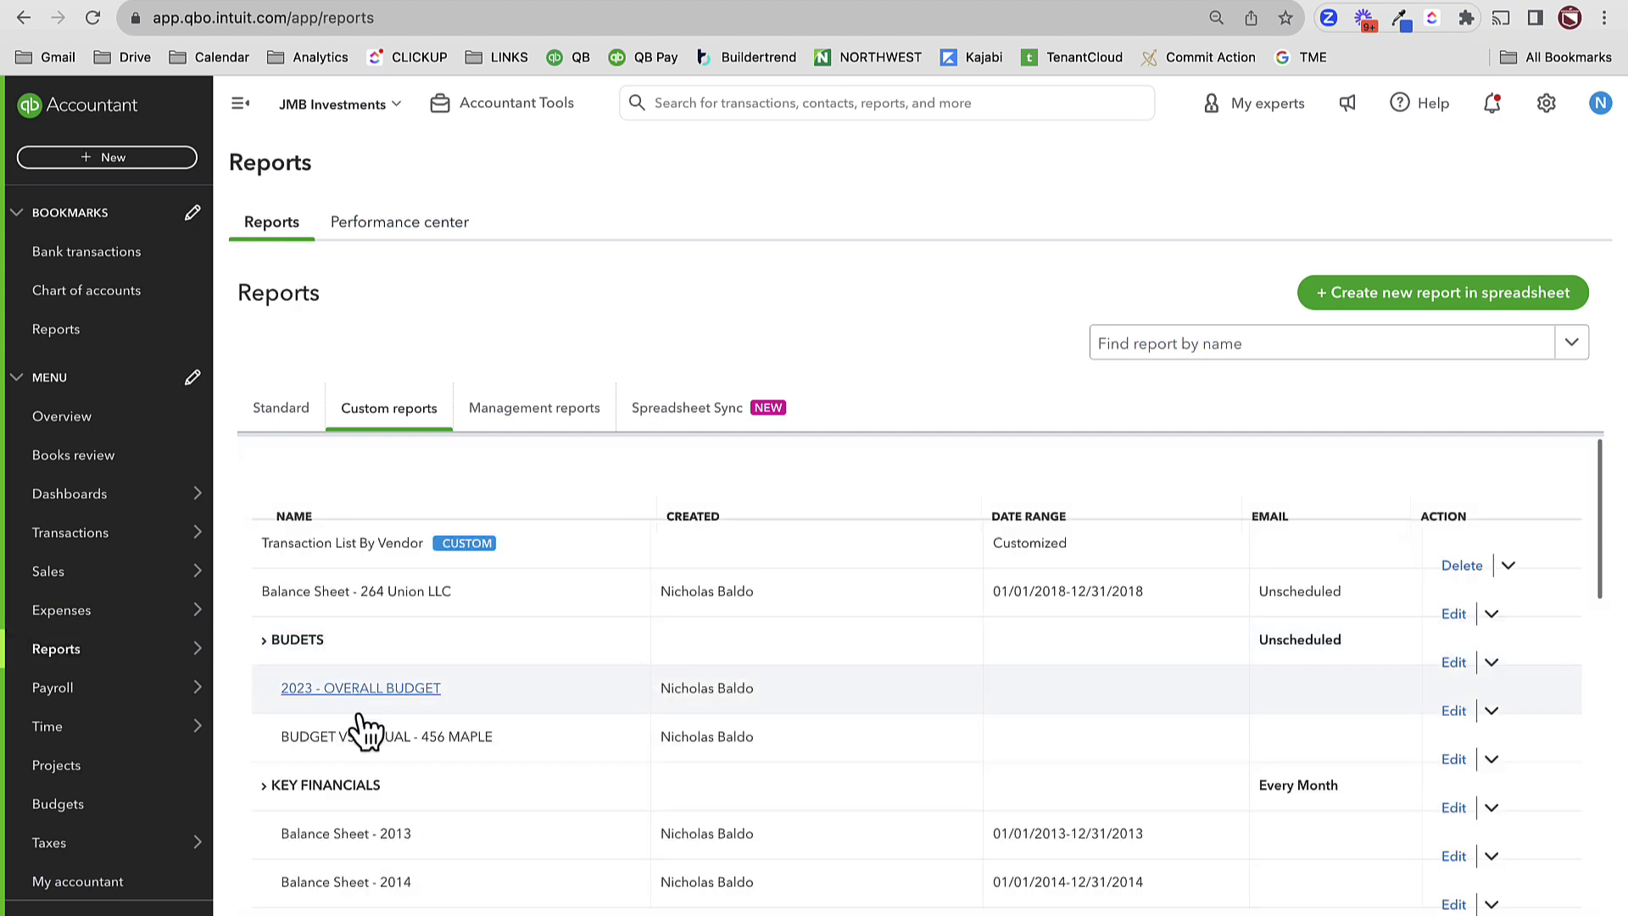
pyautogui.scroll(-3, 379, 829)
pyautogui.click(378, 825)
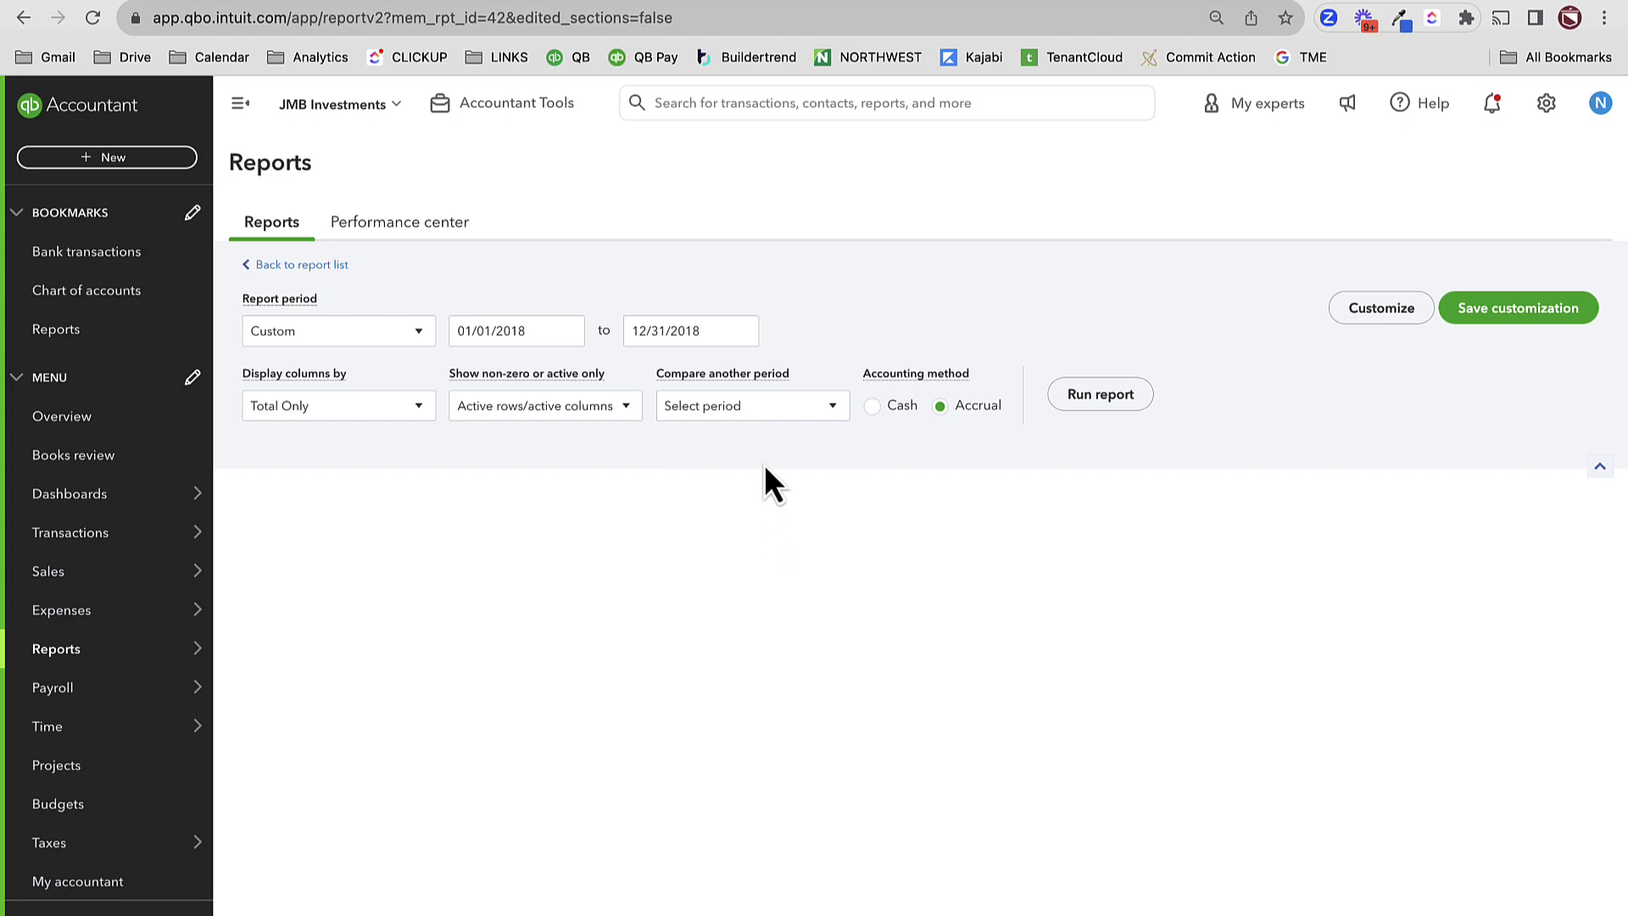
# - Rerun it through 3/31/2019 and review the 78,700.00 total
pyautogui.click(726, 365)
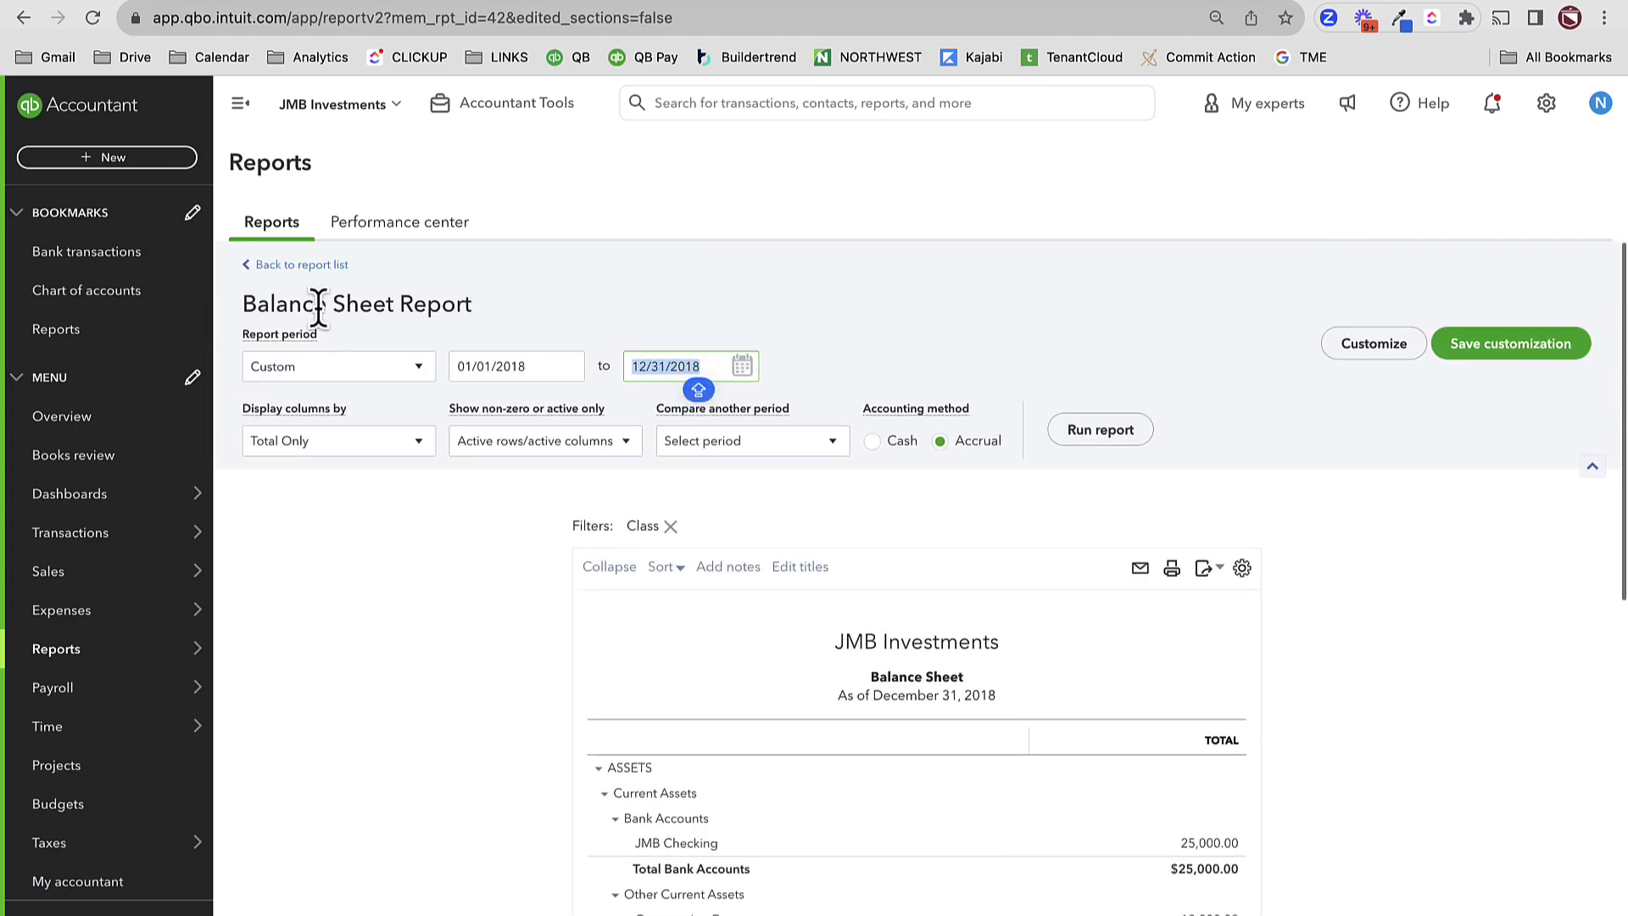
pyautogui.write('3/3')
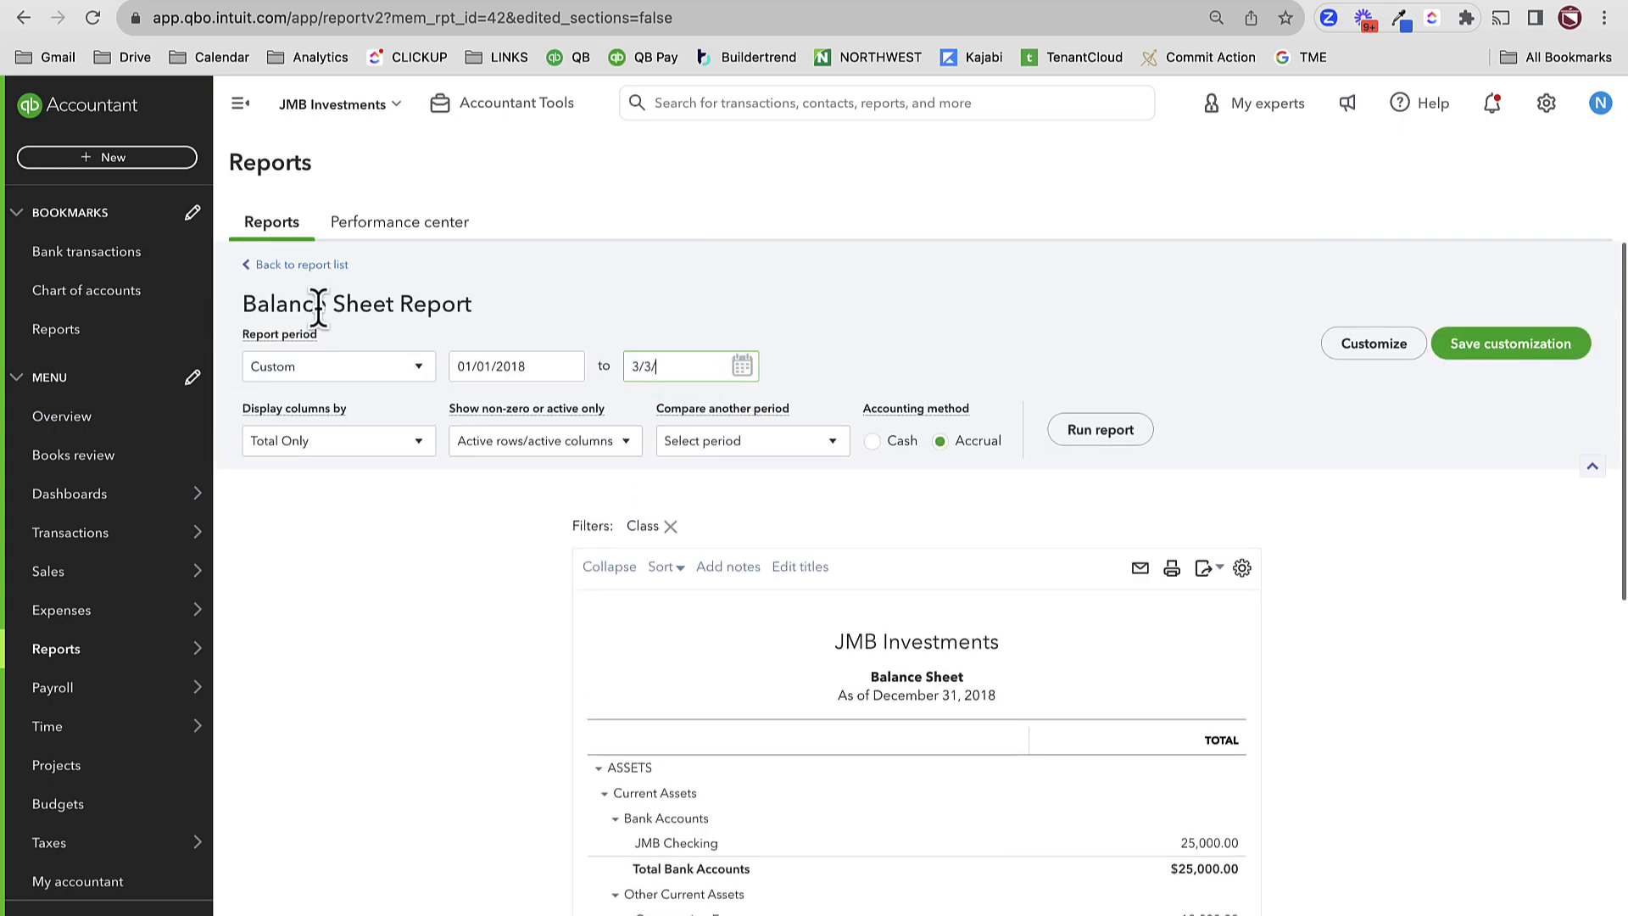
pyautogui.write('1/2019')
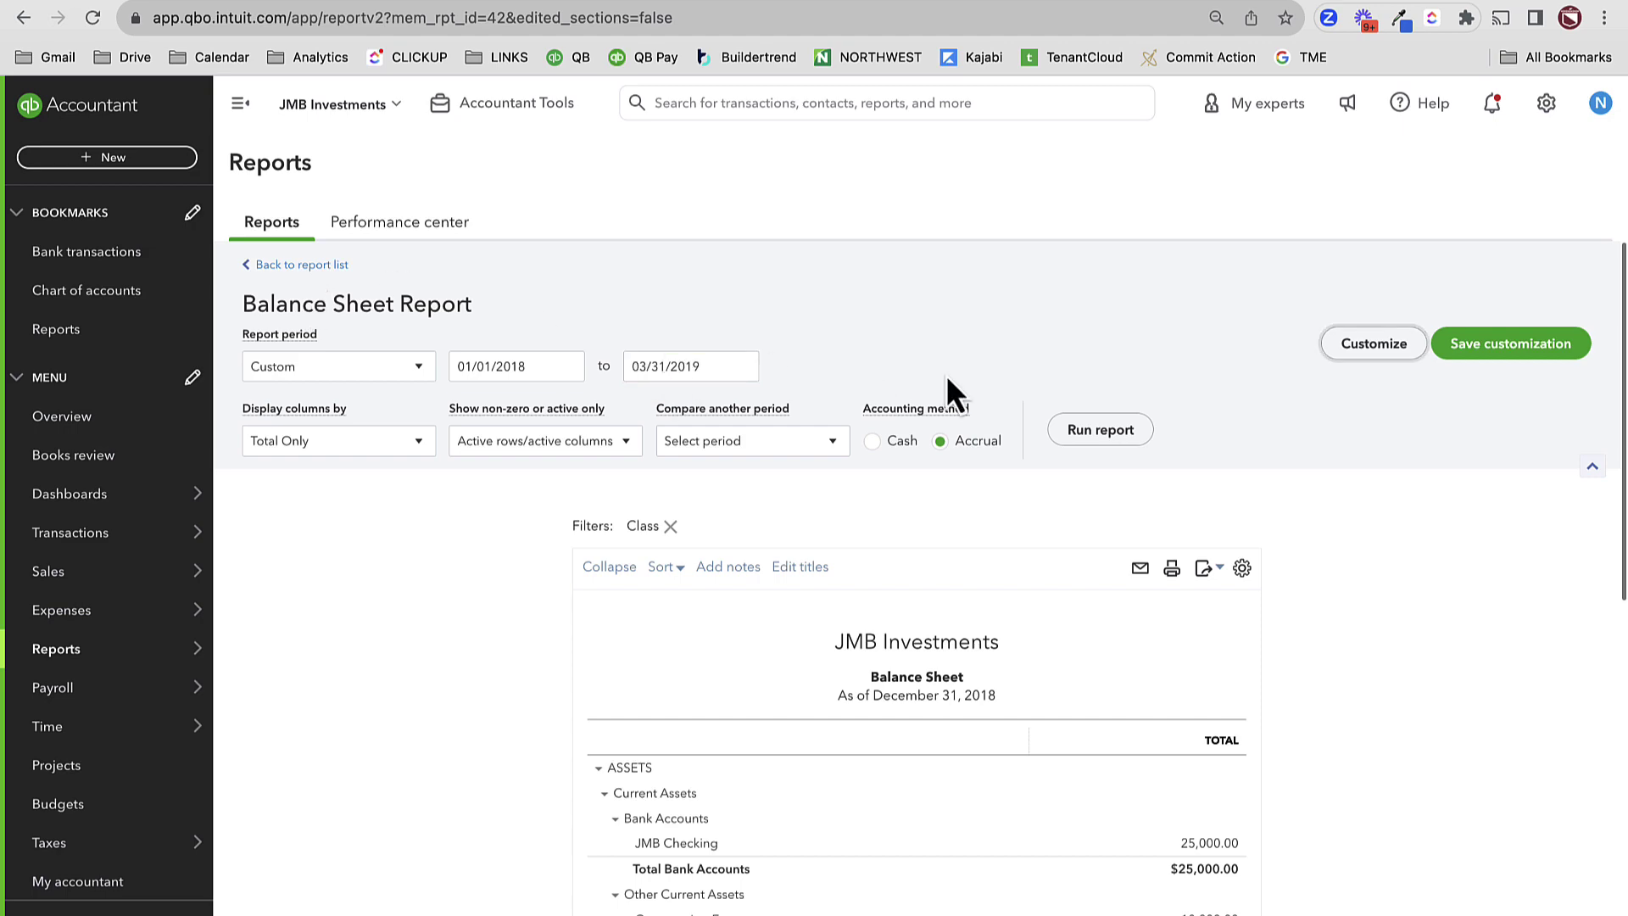
pyautogui.click(1097, 432)
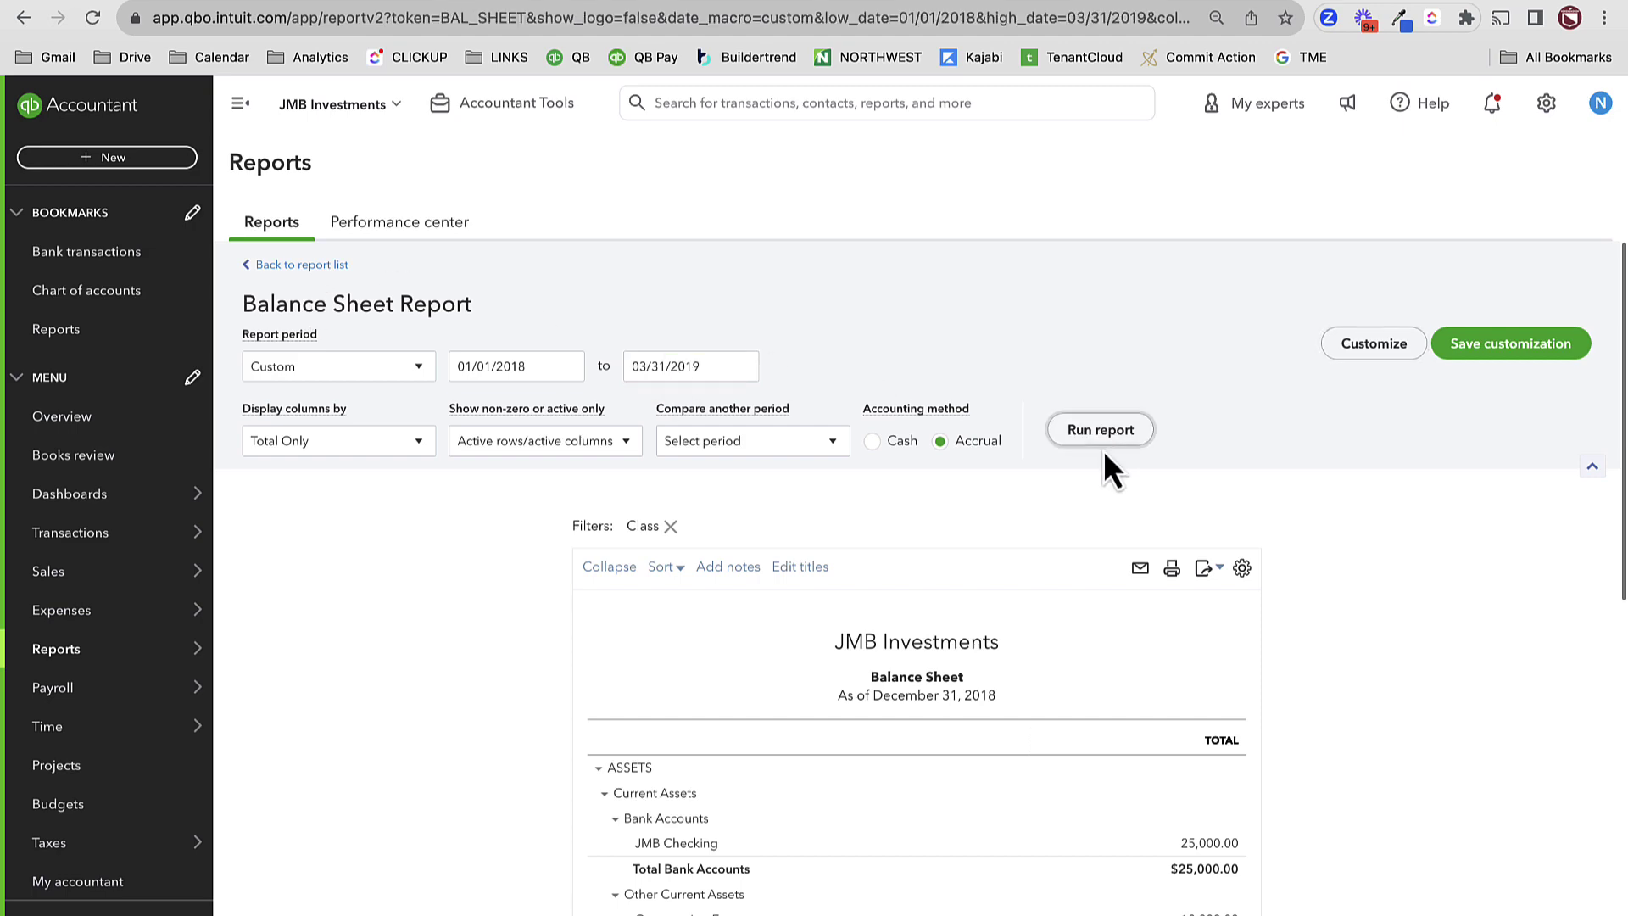
pyautogui.scroll(-8, 1114, 459)
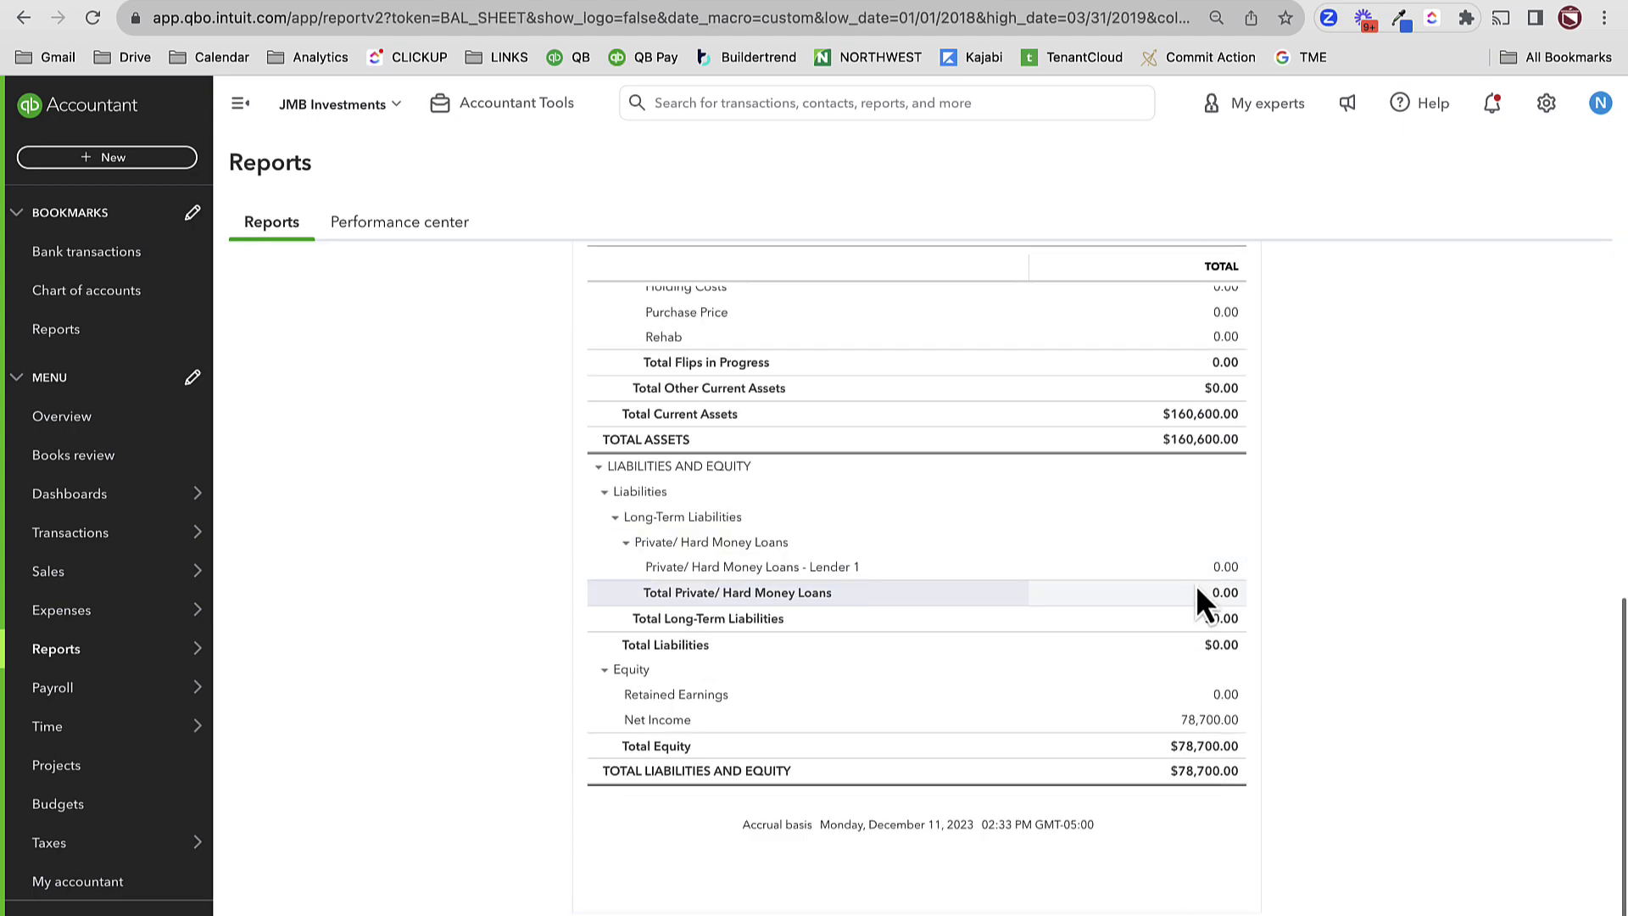
pyautogui.scroll(6, 1195, 584)
pyautogui.scroll(3, 1080, 591)
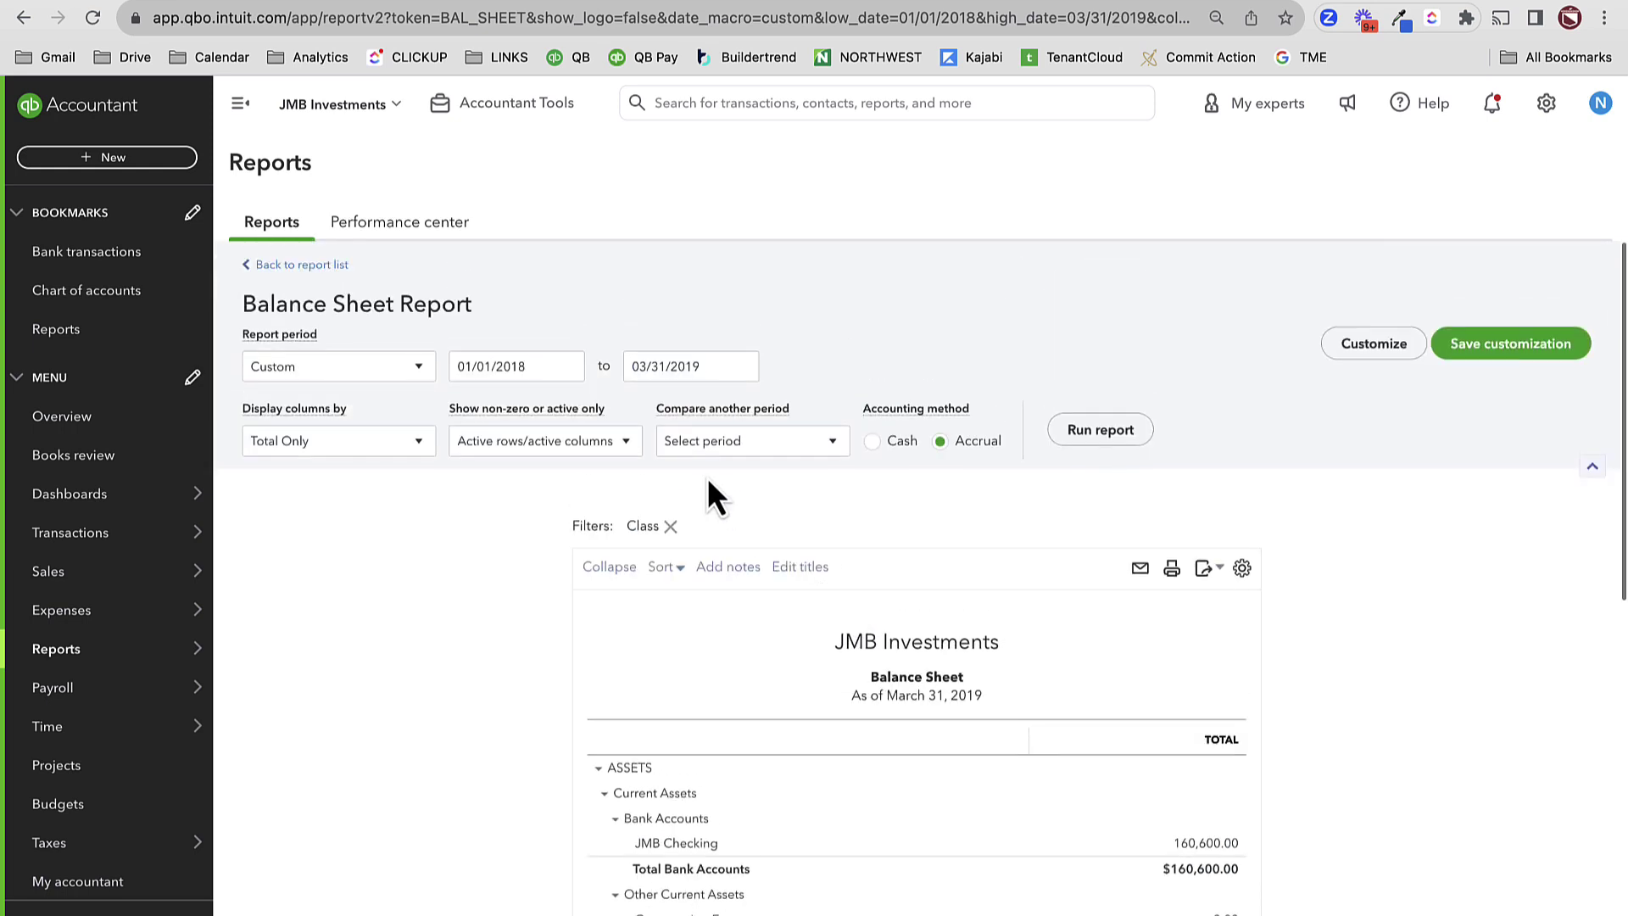
# - Rerun the balance sheet as of 01/01/2019 and drill into the 6,400.00 Debt Service balance
pyautogui.tripleClick(703, 356)
pyautogui.write('1/01/2019')
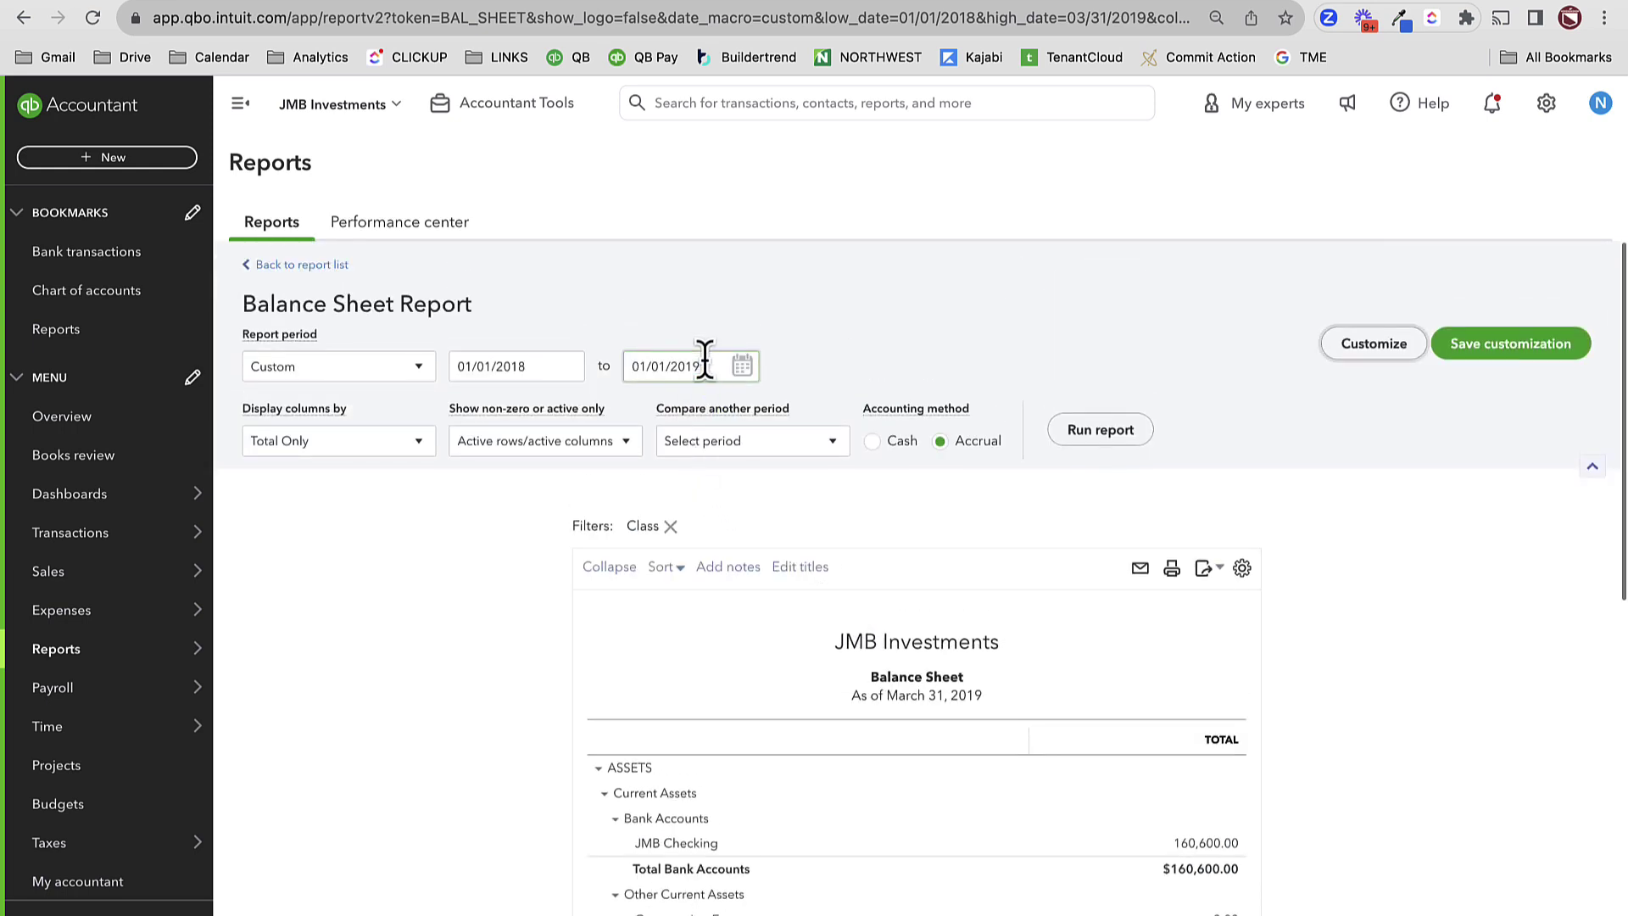
pyautogui.click(1097, 434)
pyautogui.click(1133, 435)
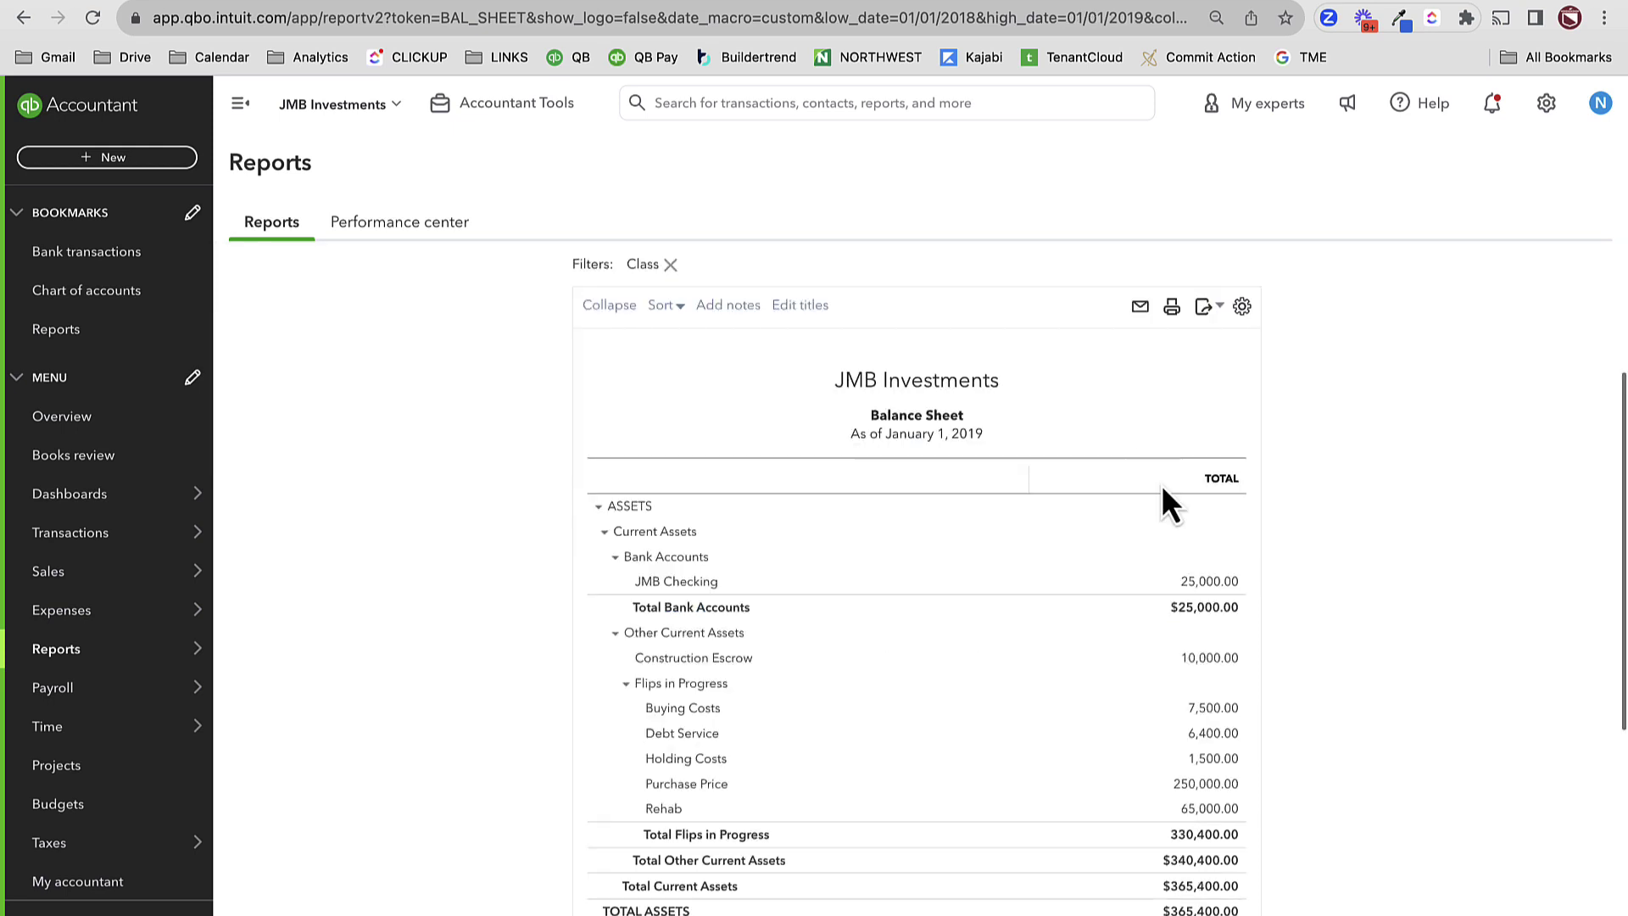
pyautogui.click(1223, 736)
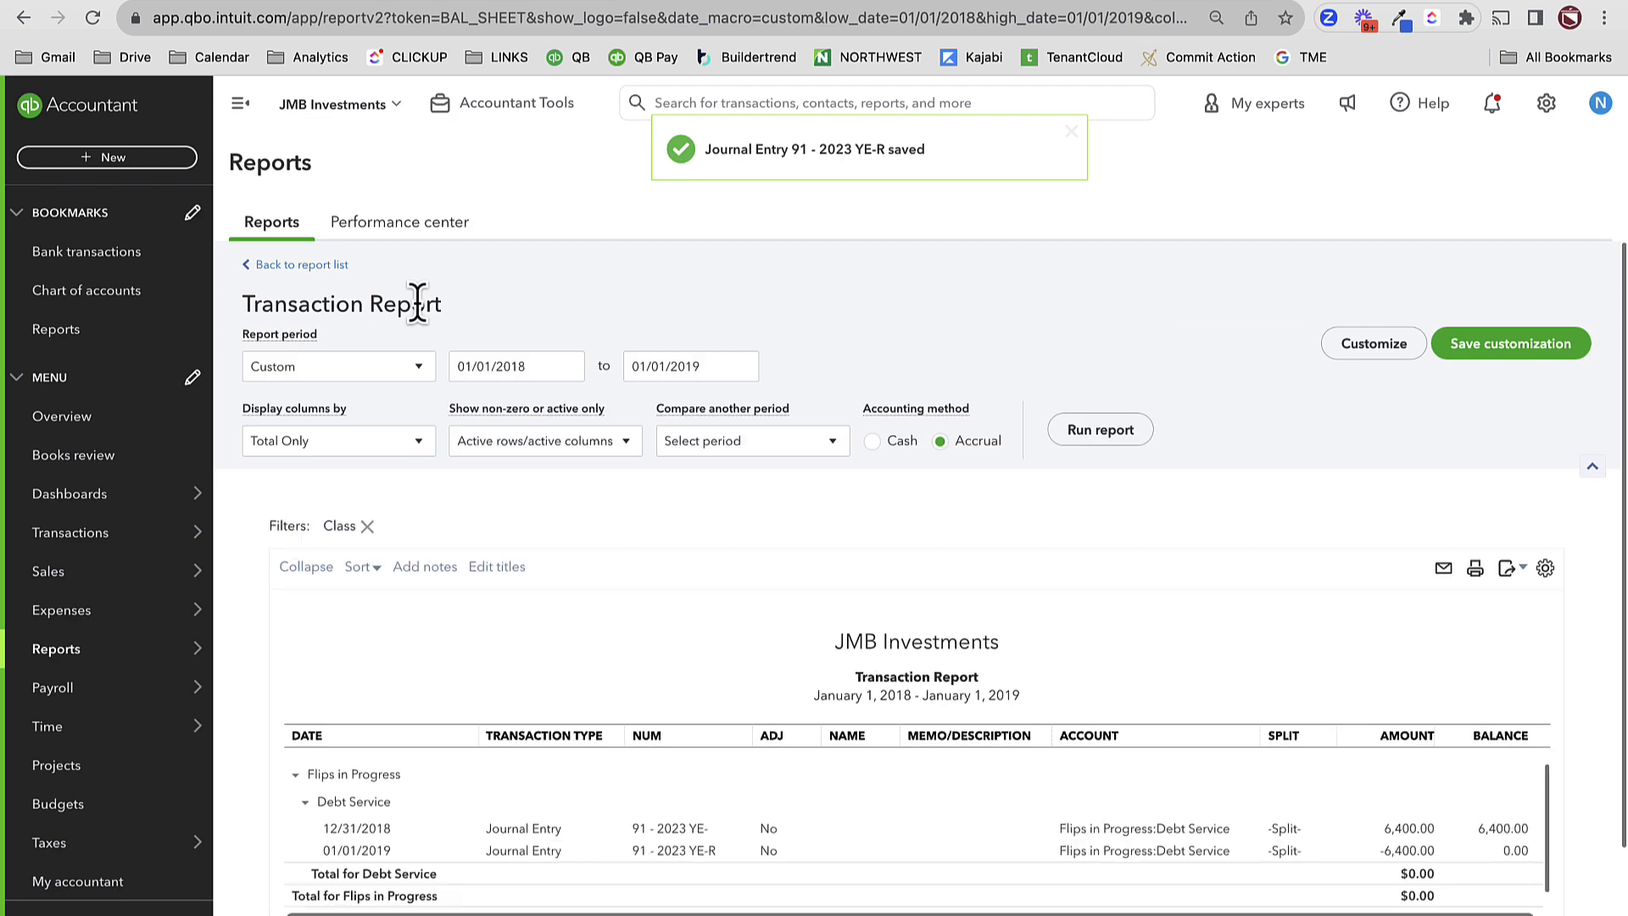
# - Rerun the balance sheet through 02/28/2019 and drill into the 400.00 Debt Service balance
pyautogui.scroll(-2, 1133, 773)
pyautogui.scroll(-2, 1140, 788)
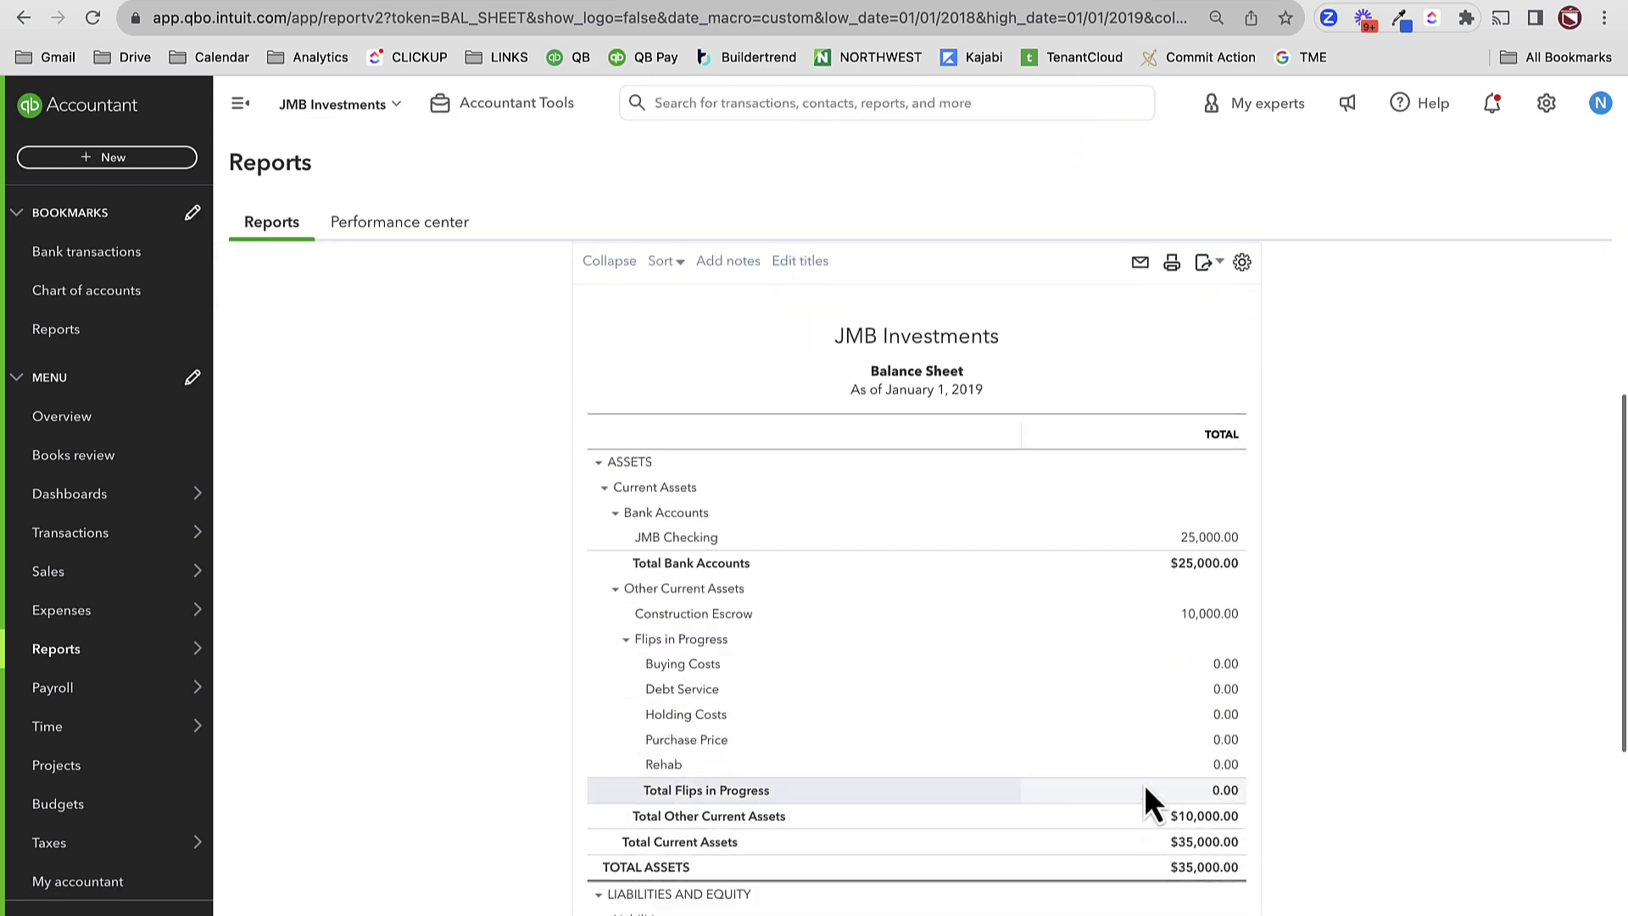
pyautogui.scroll(5, 1035, 690)
pyautogui.click(745, 370)
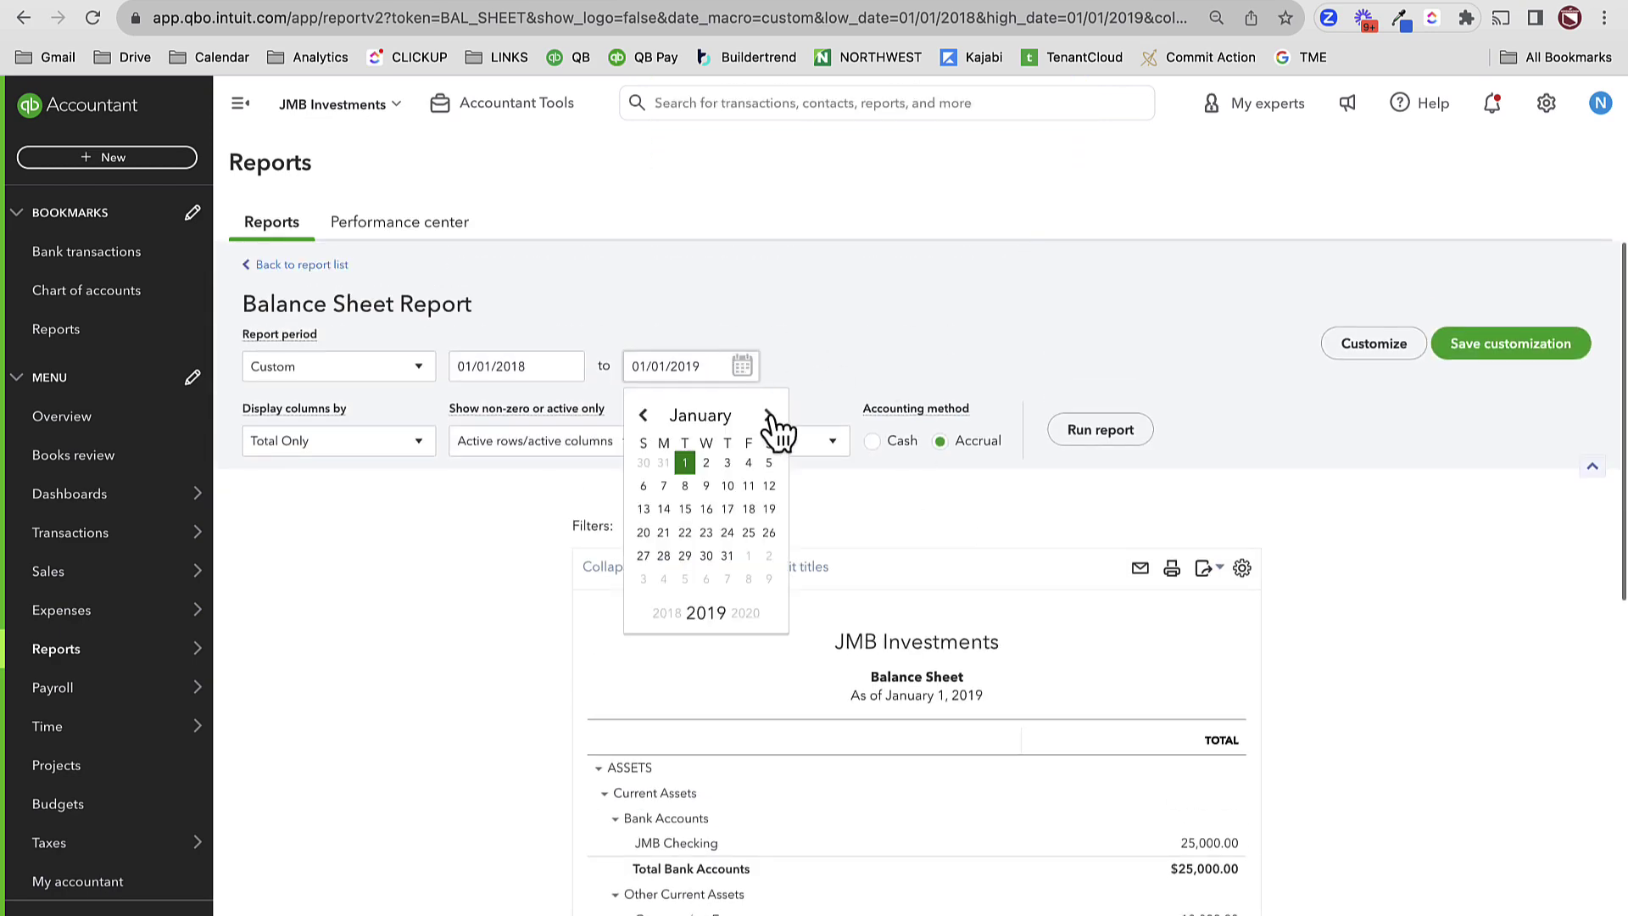
pyautogui.click(768, 414)
pyautogui.click(728, 555)
pyautogui.click(1099, 430)
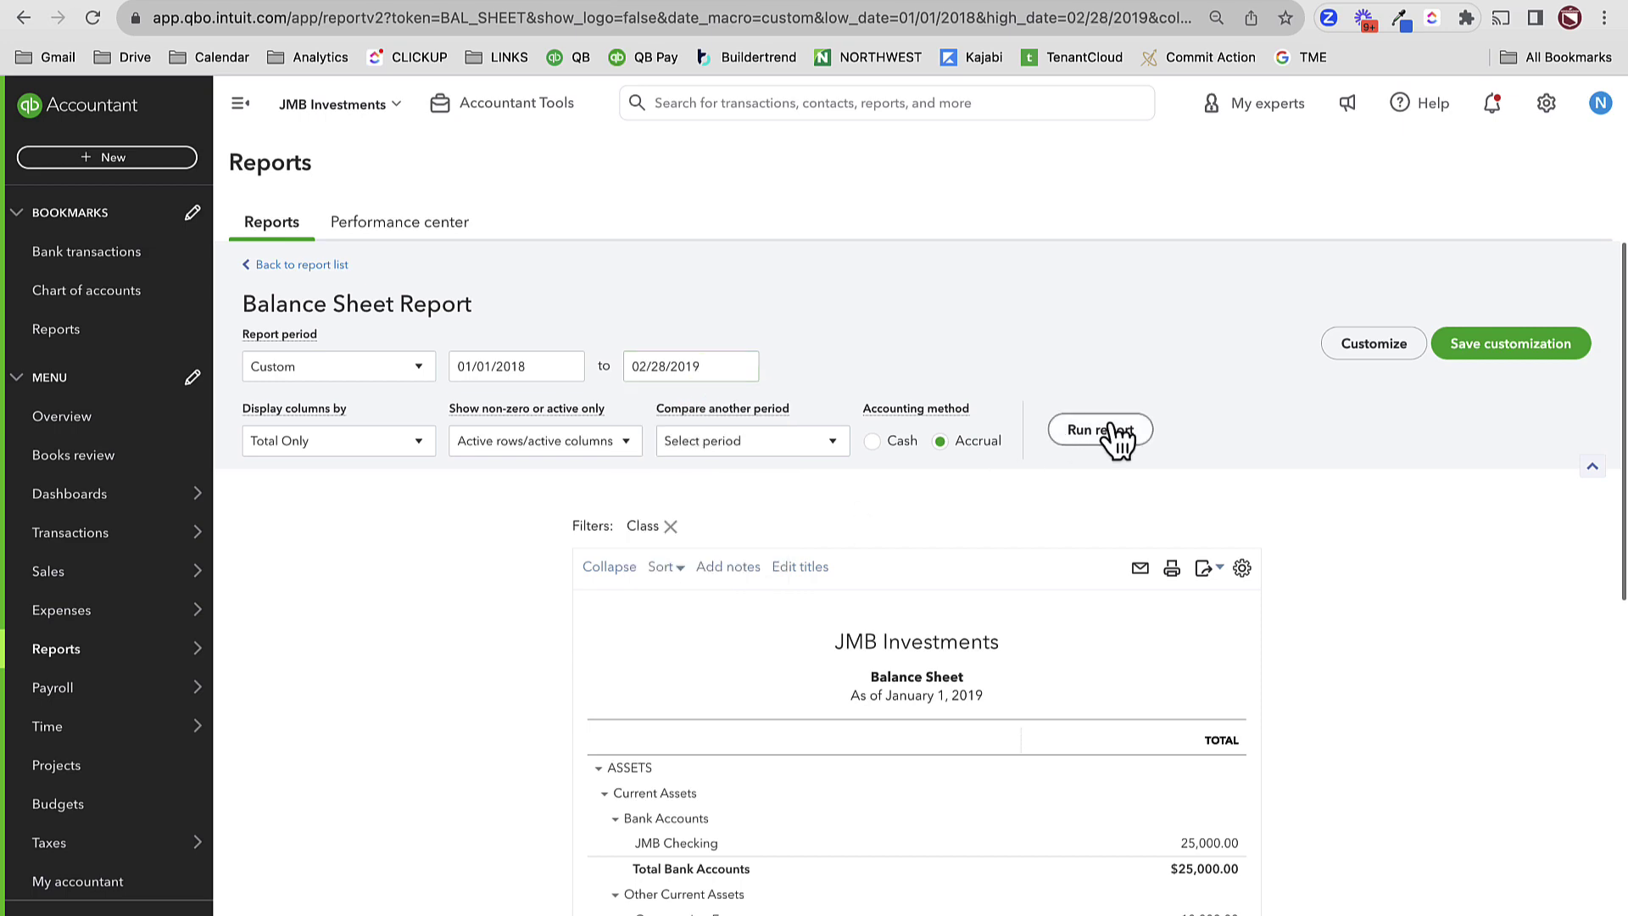
pyautogui.scroll(-7, 1122, 515)
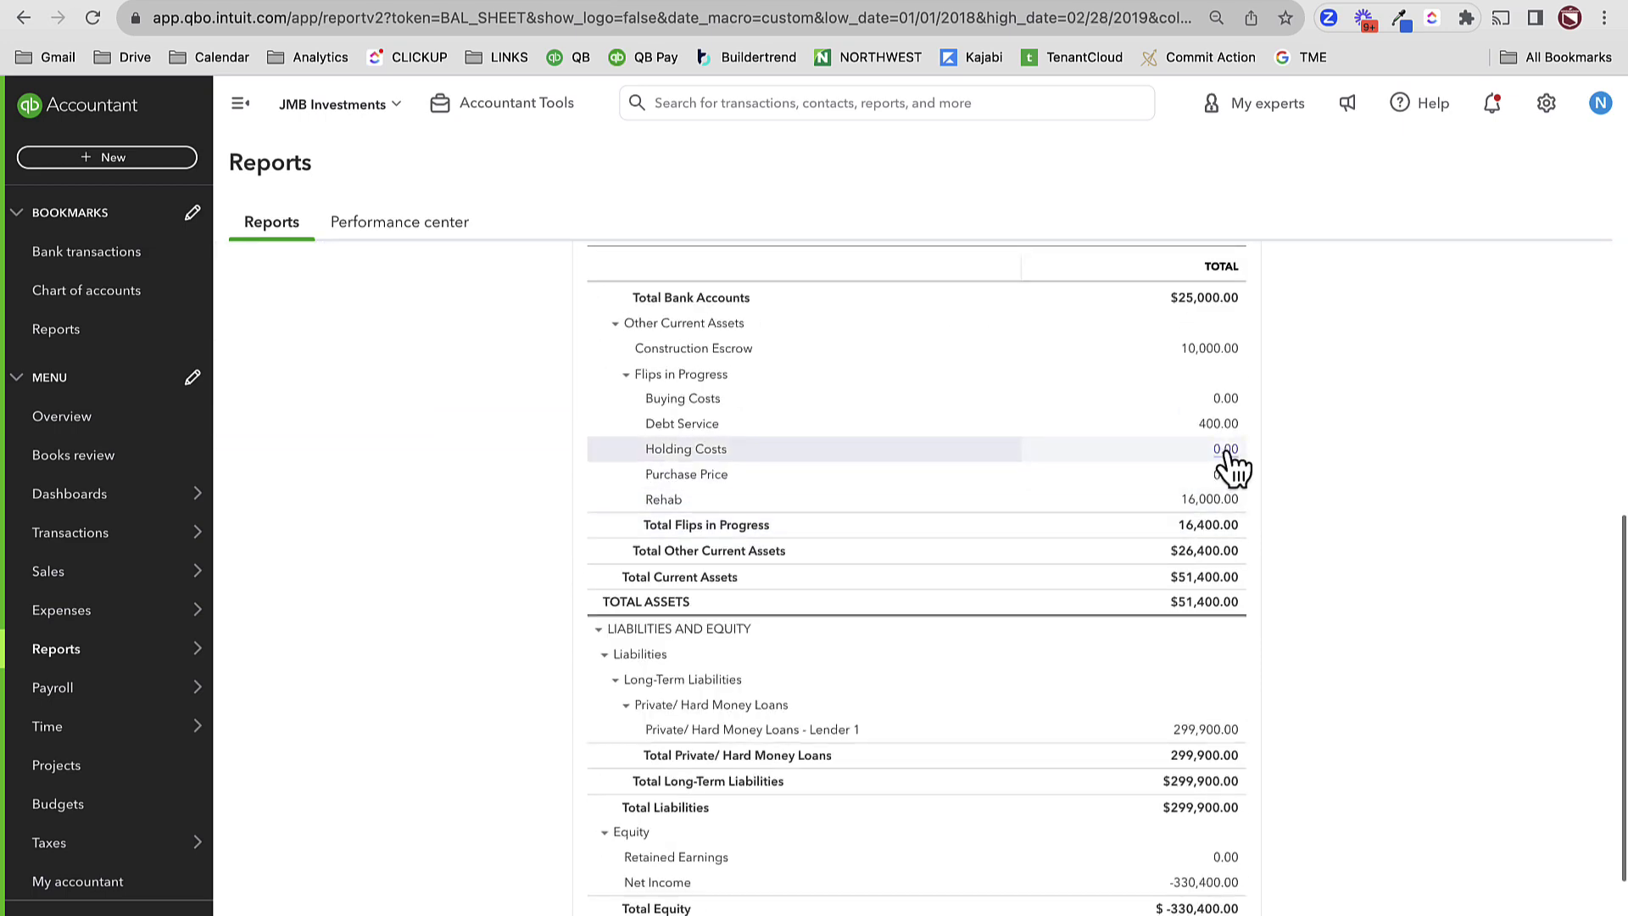
pyautogui.click(1225, 421)
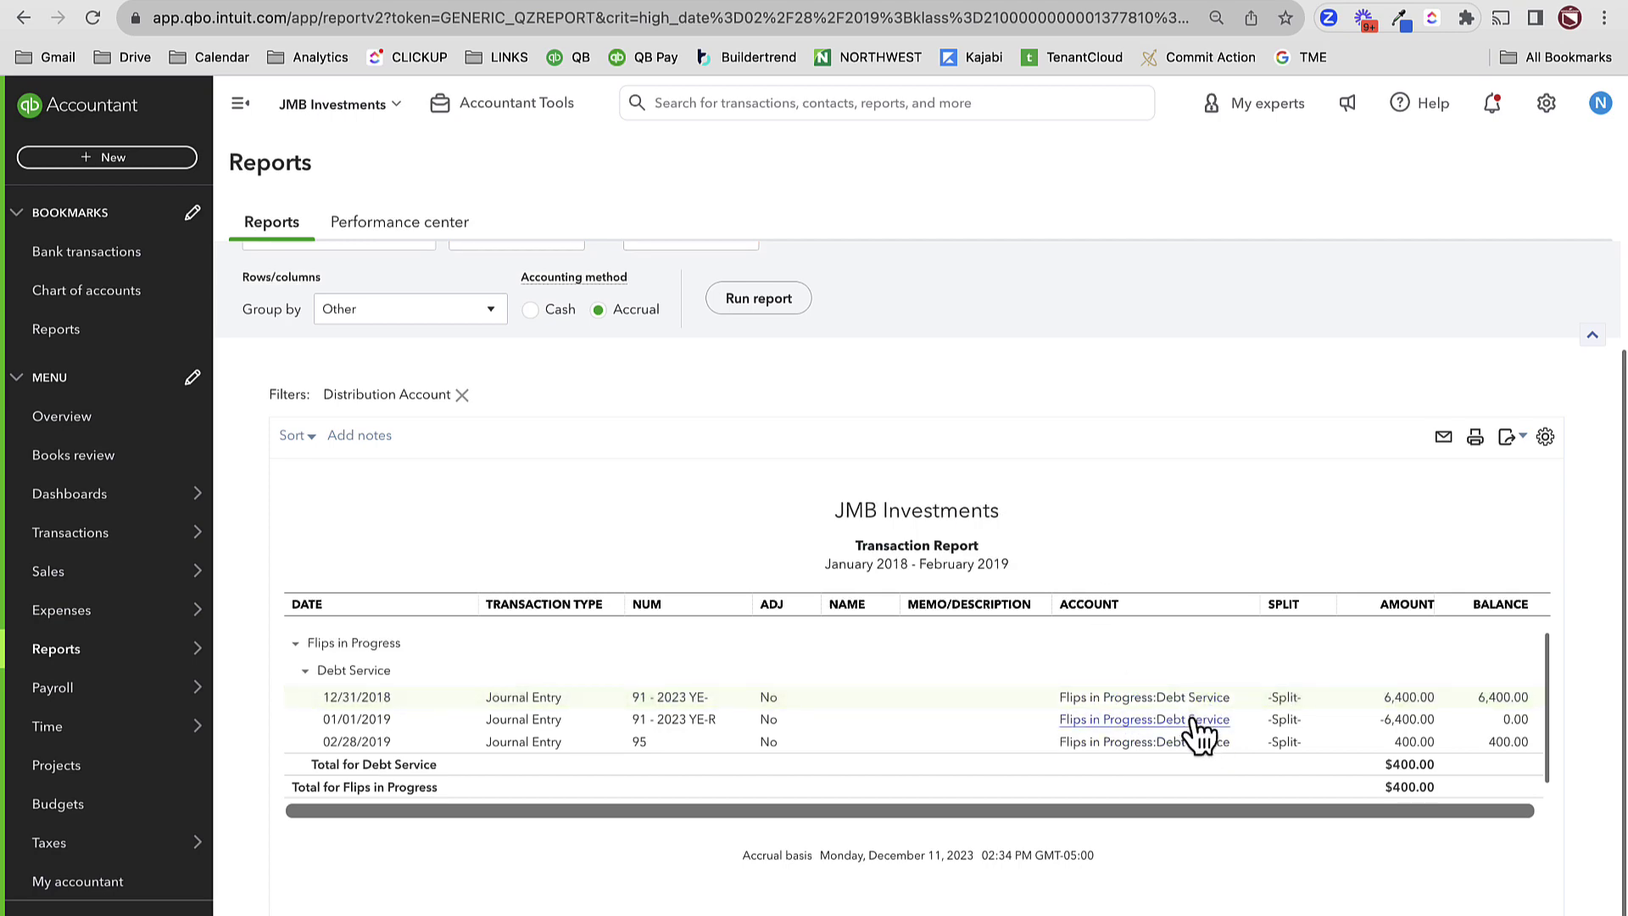
# - Delete journal entry #95 dated 02/28/2019 and go back to the report summary
pyautogui.click(1184, 744)
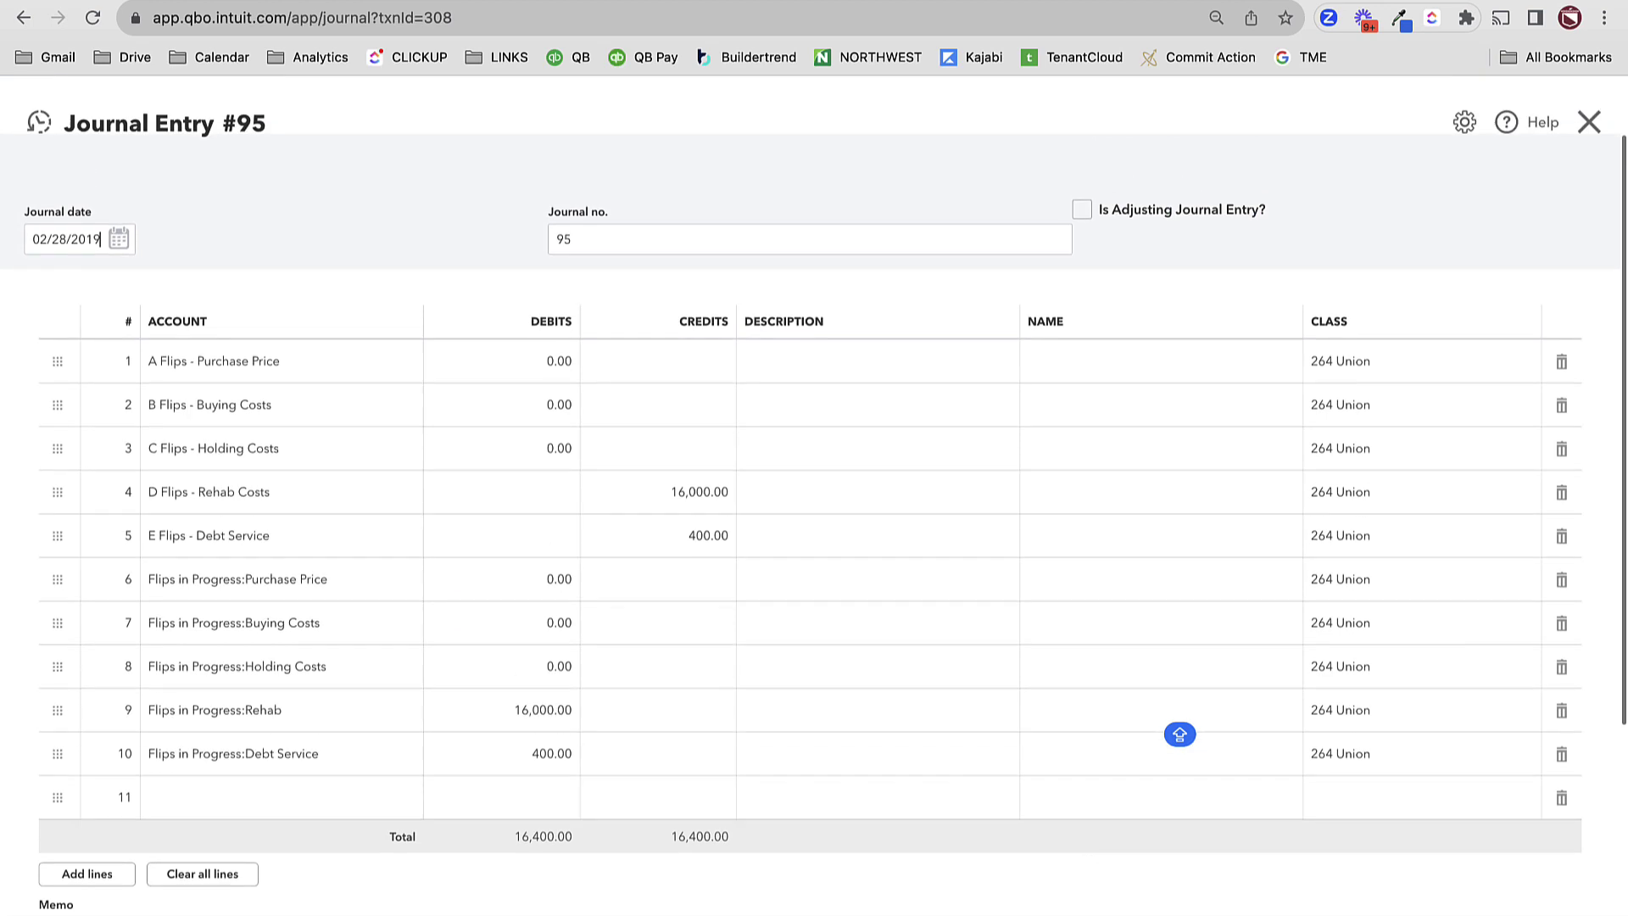
pyautogui.click(916, 911)
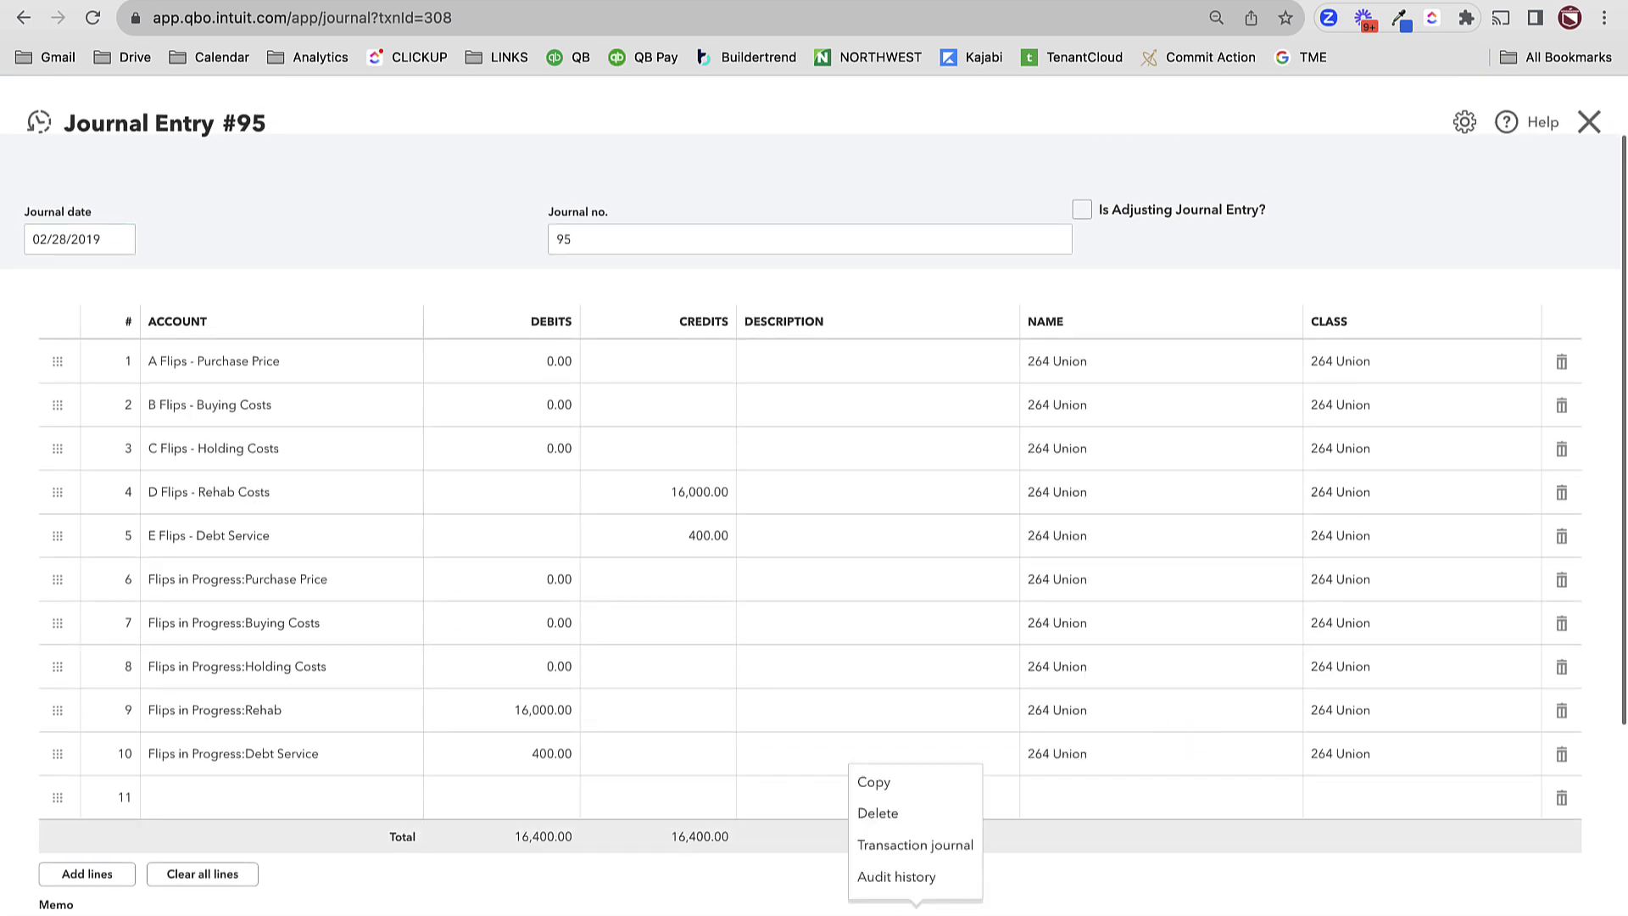
pyautogui.click(896, 817)
pyautogui.click(935, 570)
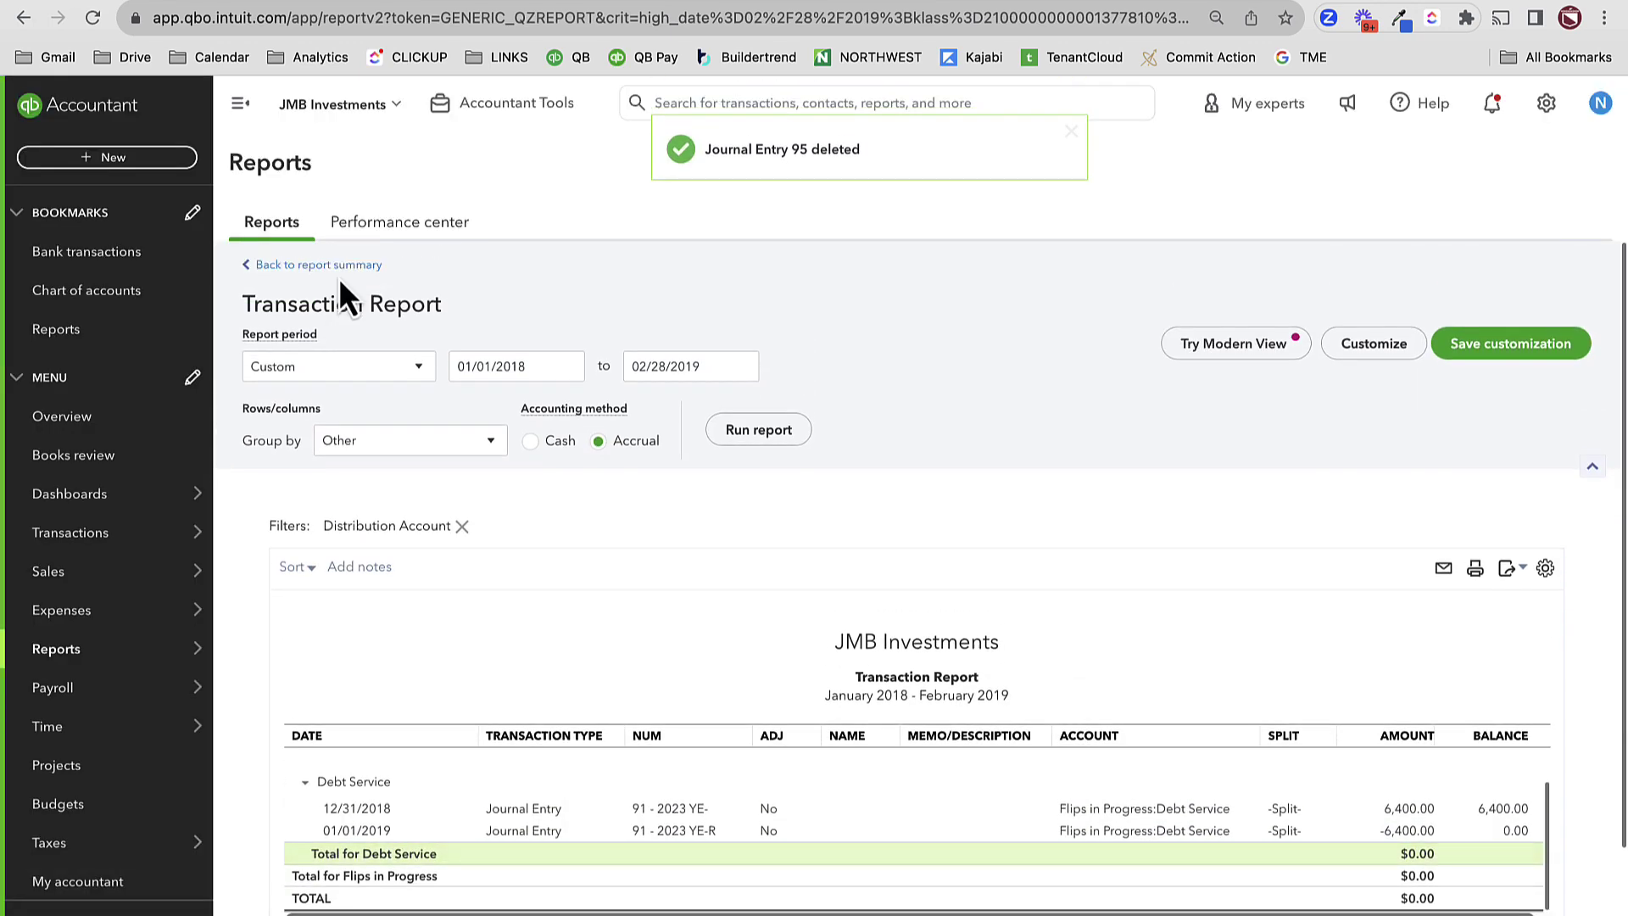
pyautogui.click(336, 265)
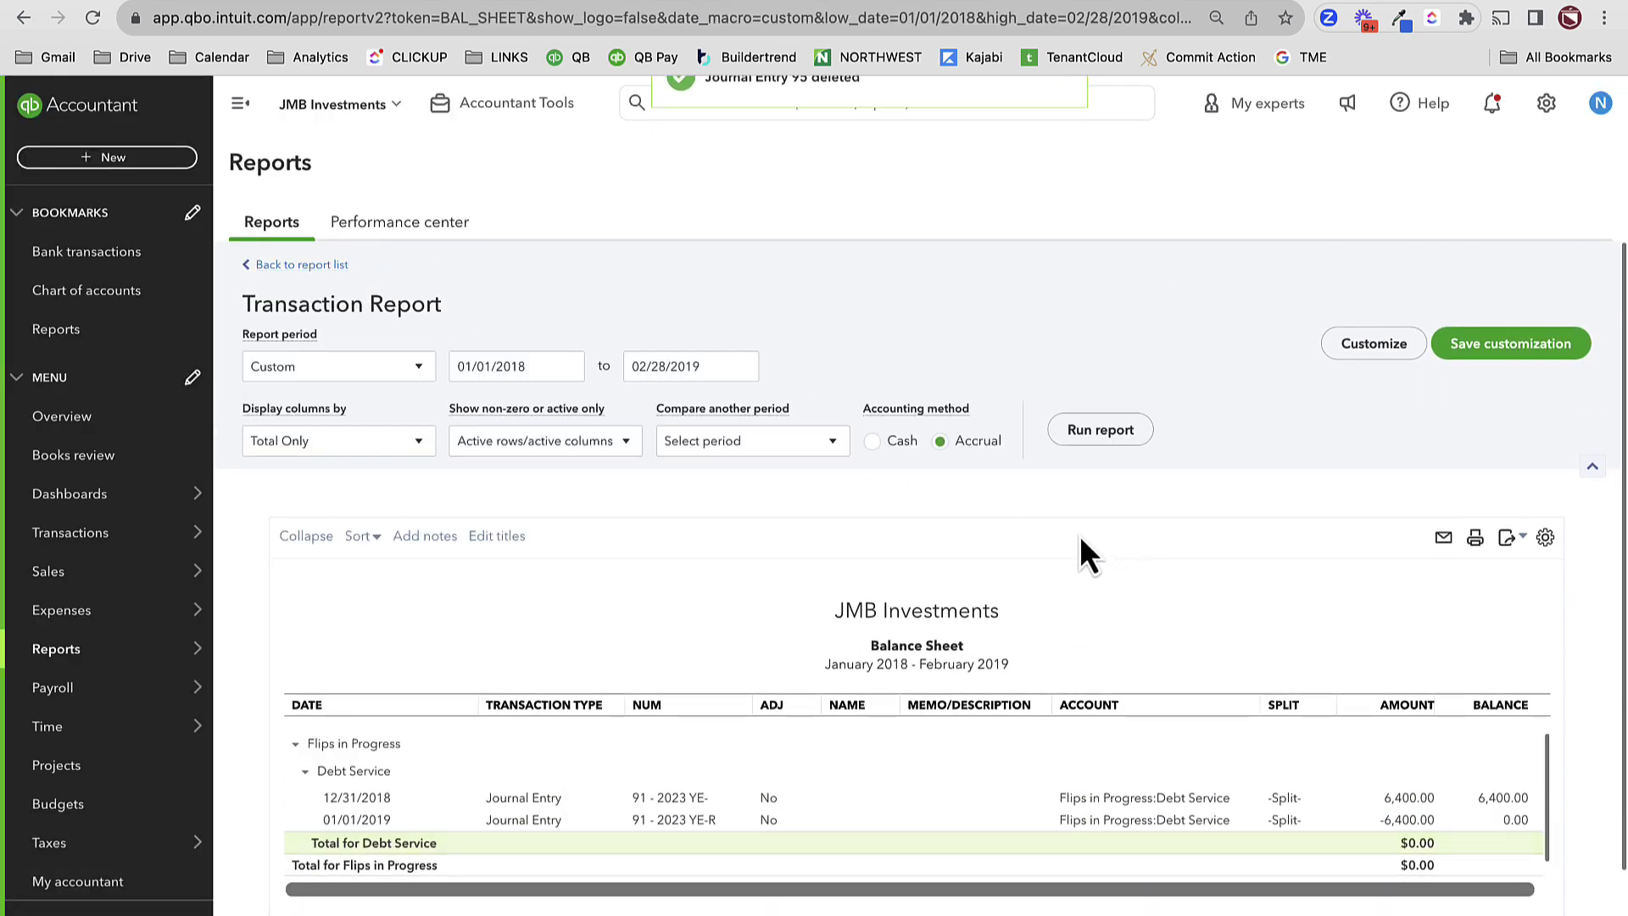
# - Rerun the balance sheet through March 31, 2019 and drill into the Purchase Price balance
pyautogui.scroll(-5, 1078, 541)
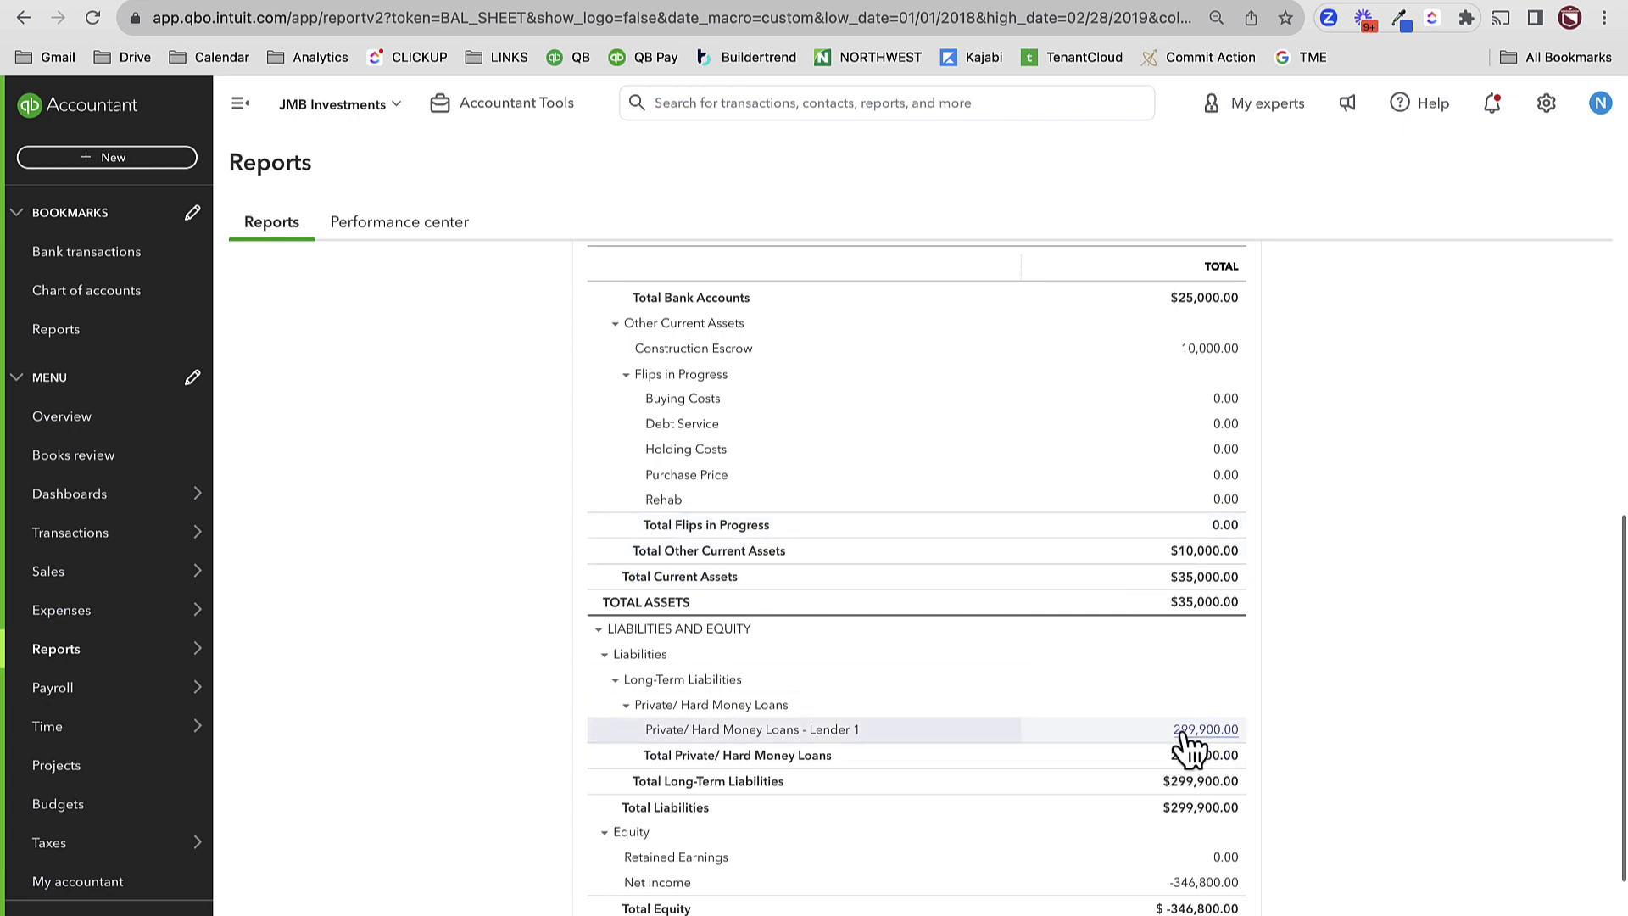
pyautogui.scroll(1, 1178, 726)
pyautogui.scroll(1, 1216, 827)
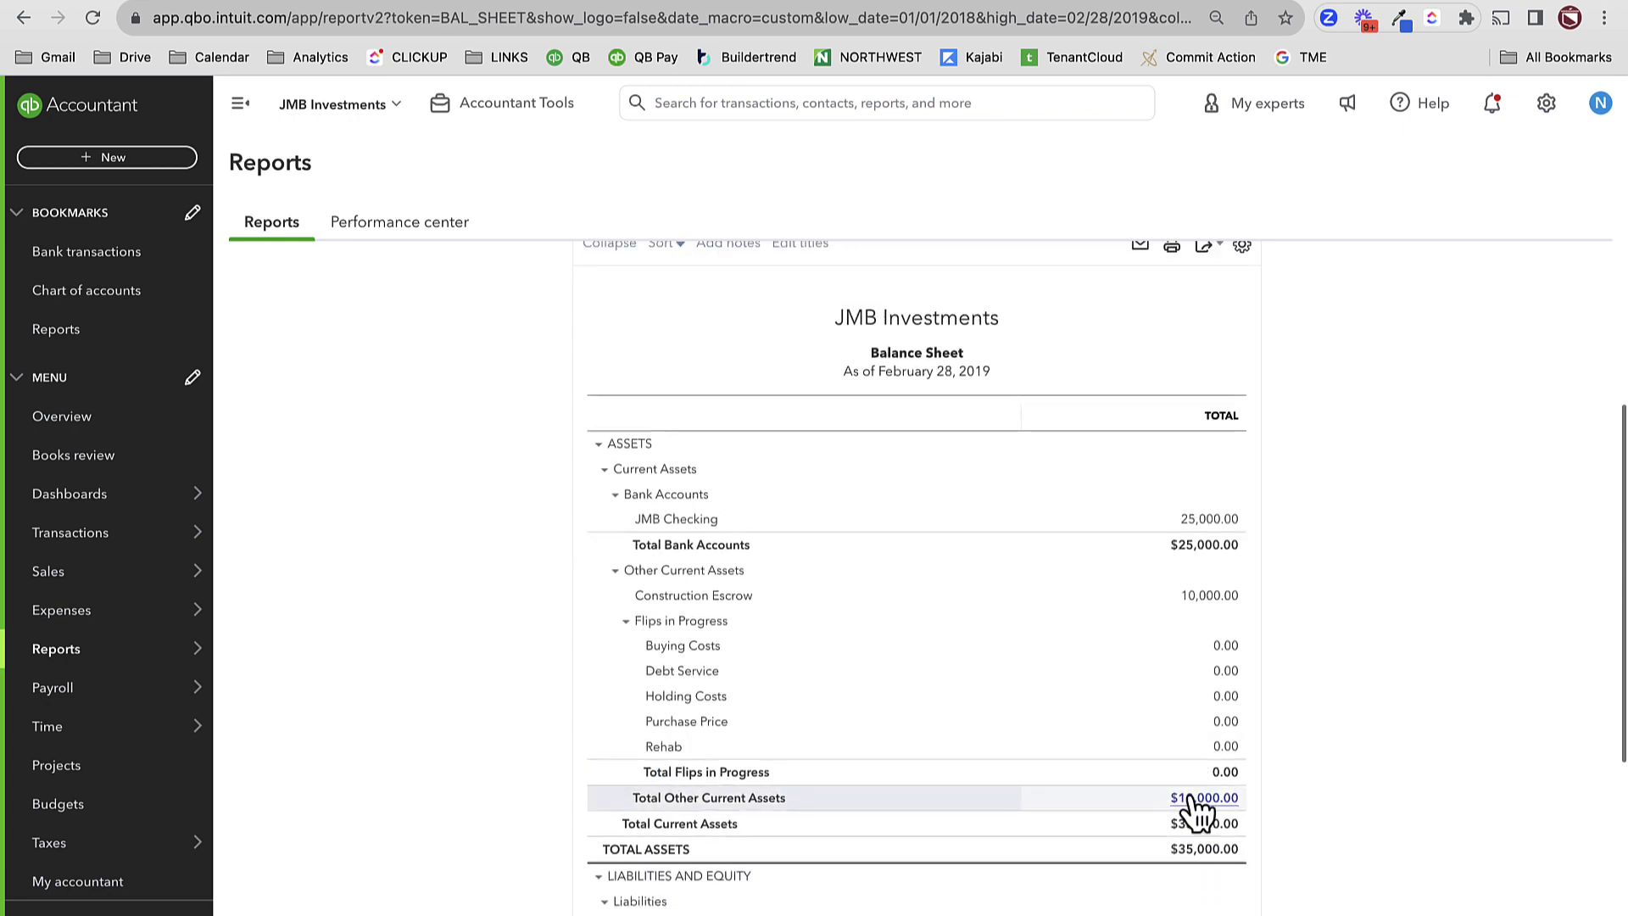
pyautogui.scroll(4, 1204, 822)
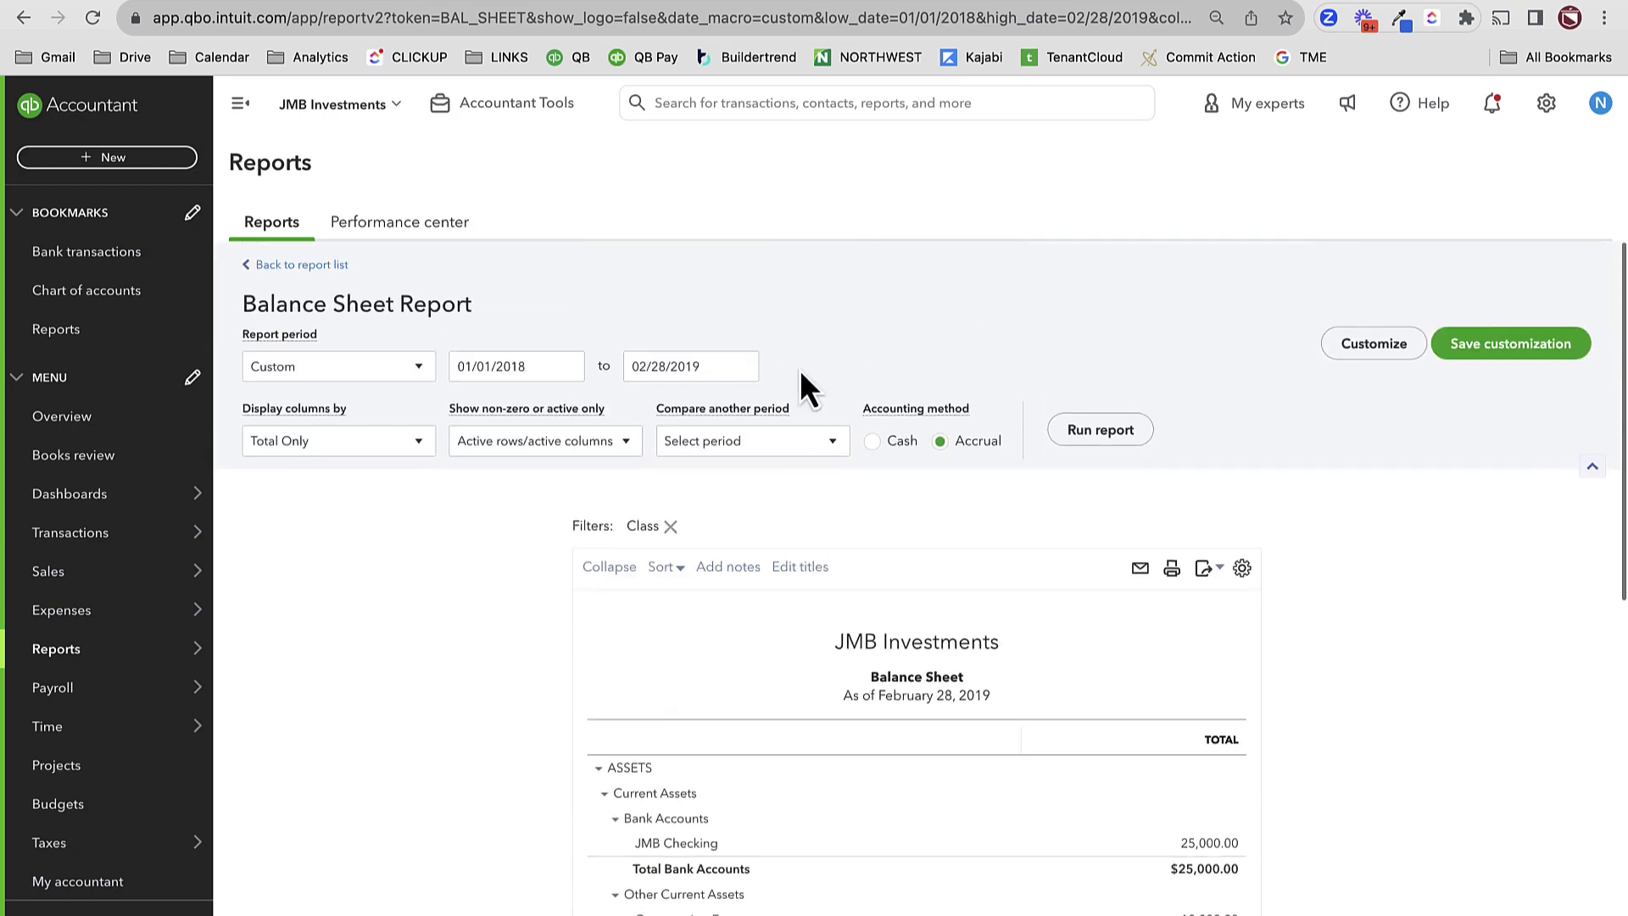
pyautogui.click(729, 360)
pyautogui.click(742, 365)
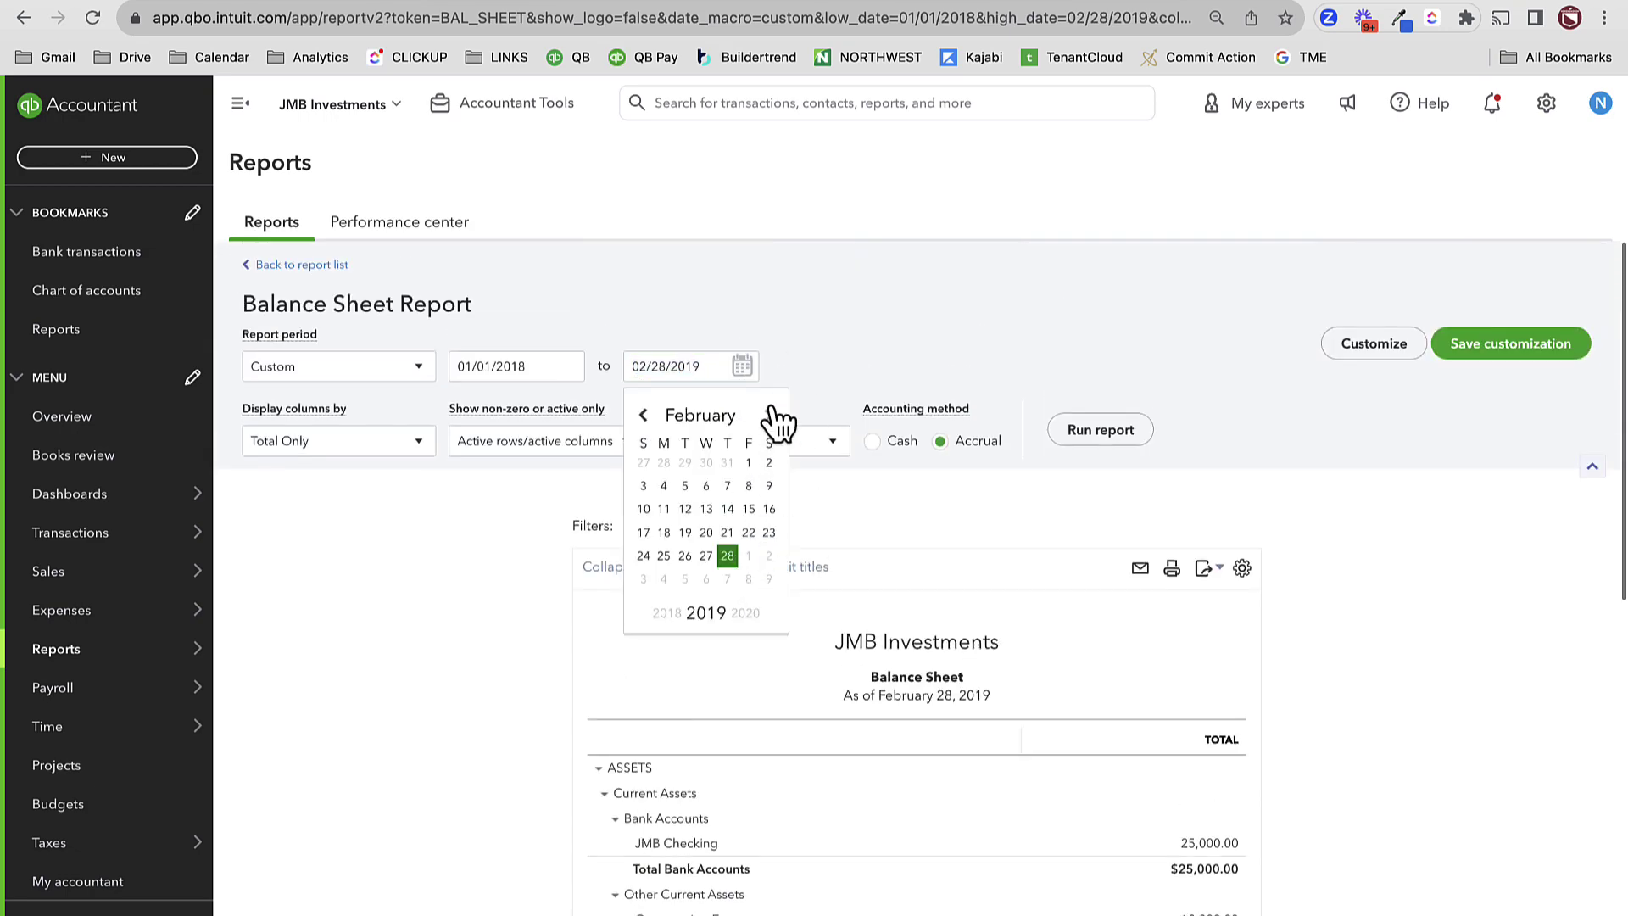
pyautogui.click(768, 414)
pyautogui.click(643, 578)
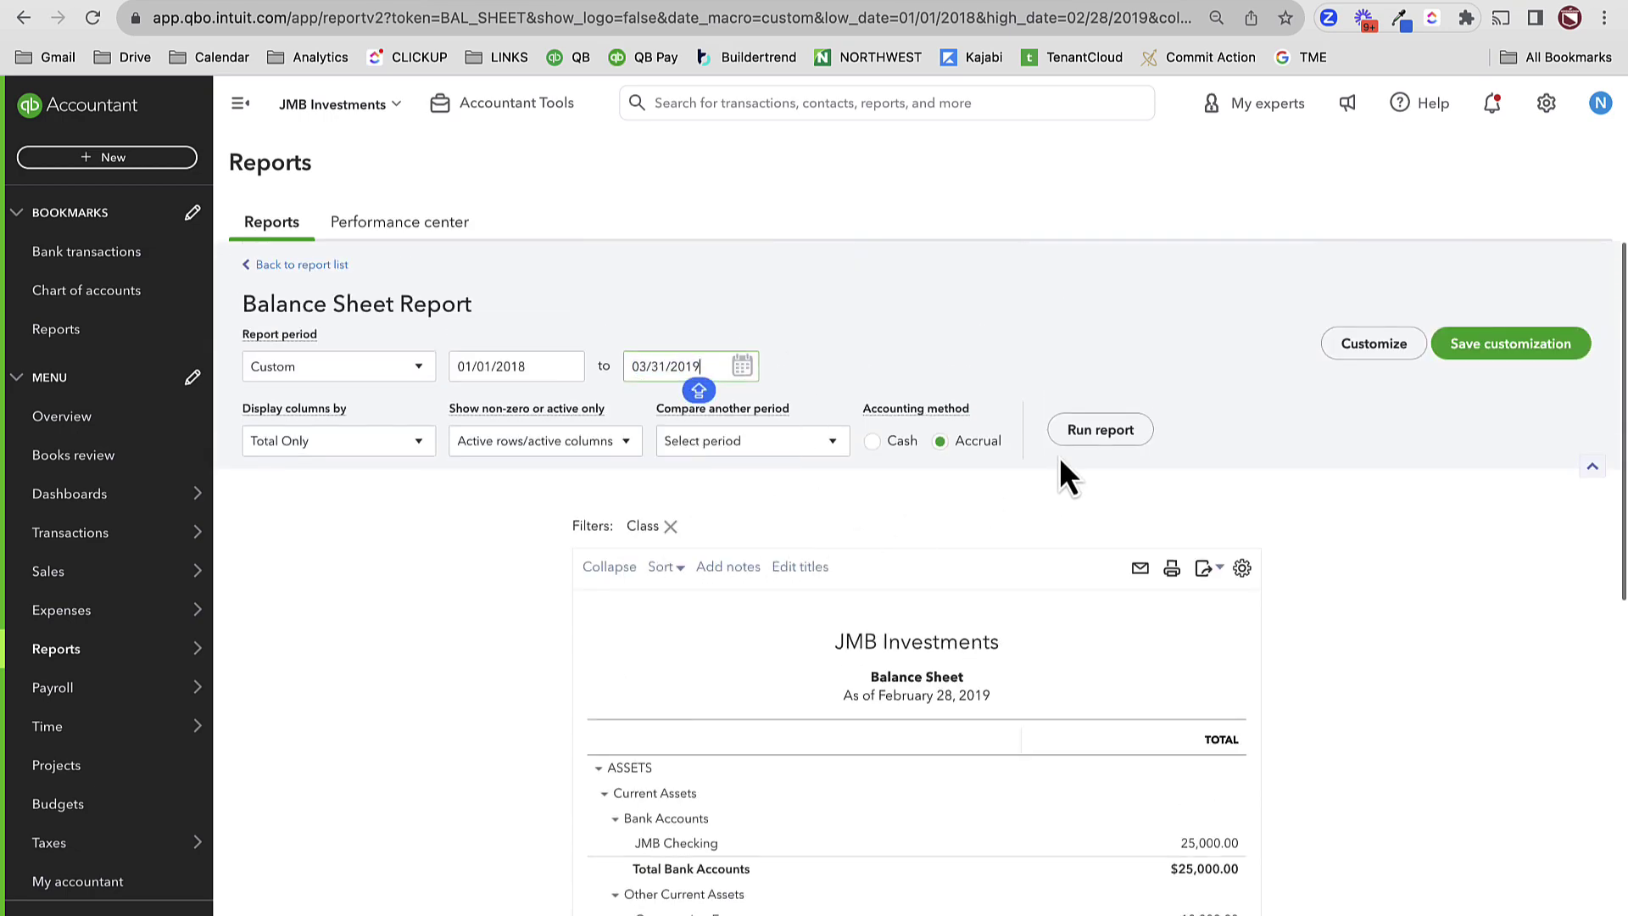
pyautogui.click(1096, 431)
pyautogui.scroll(-3, 1117, 655)
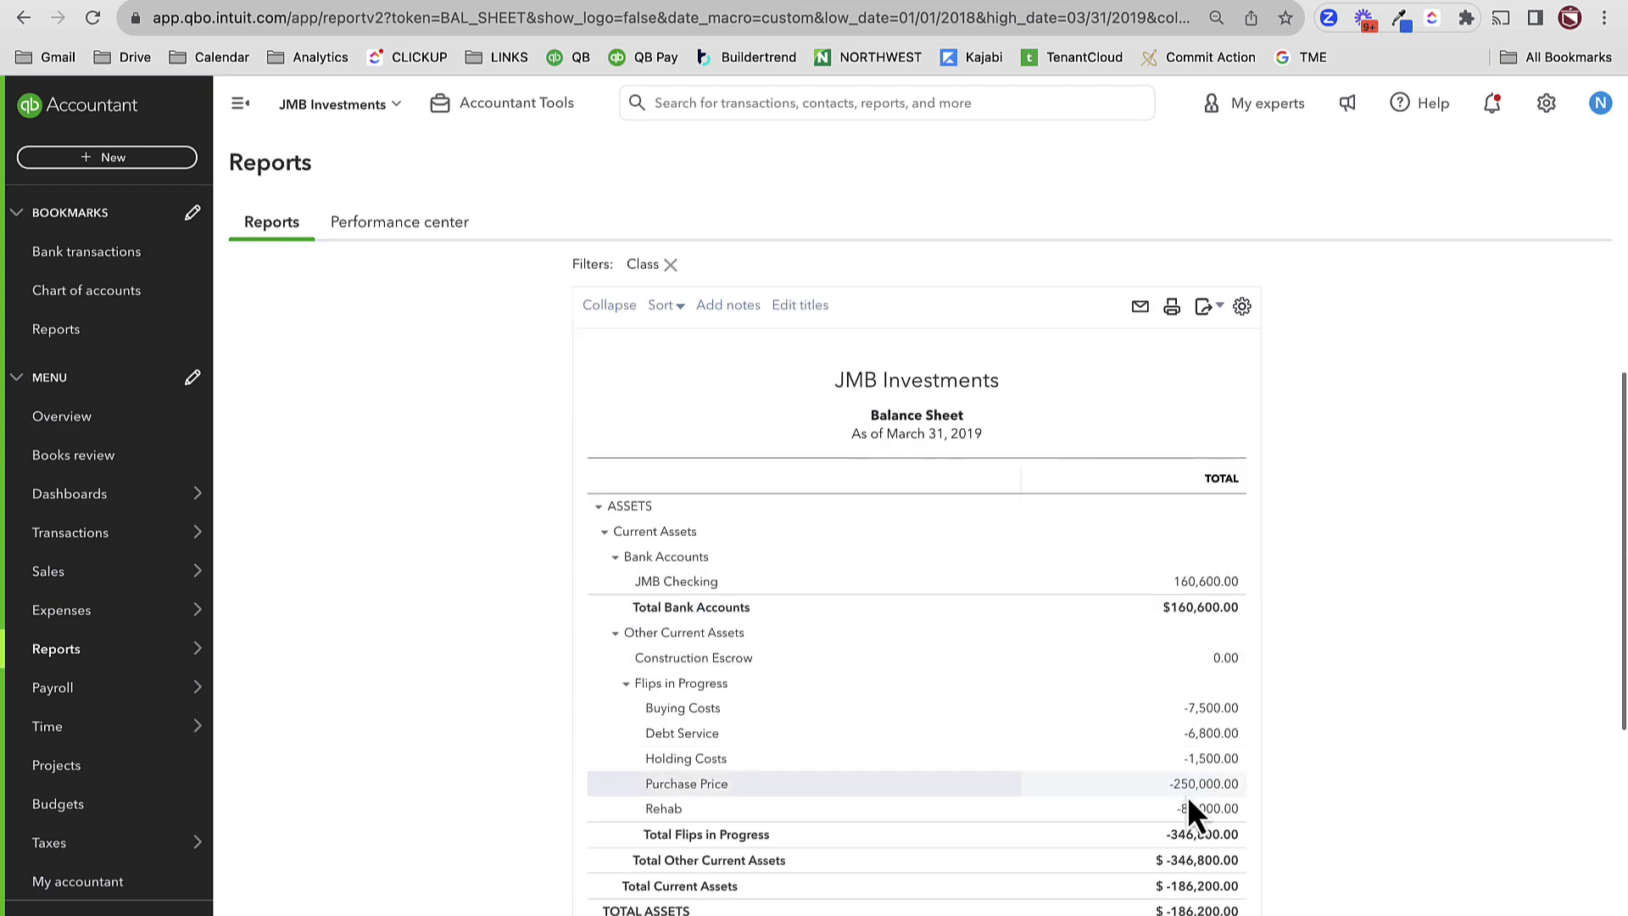
pyautogui.click(1191, 767)
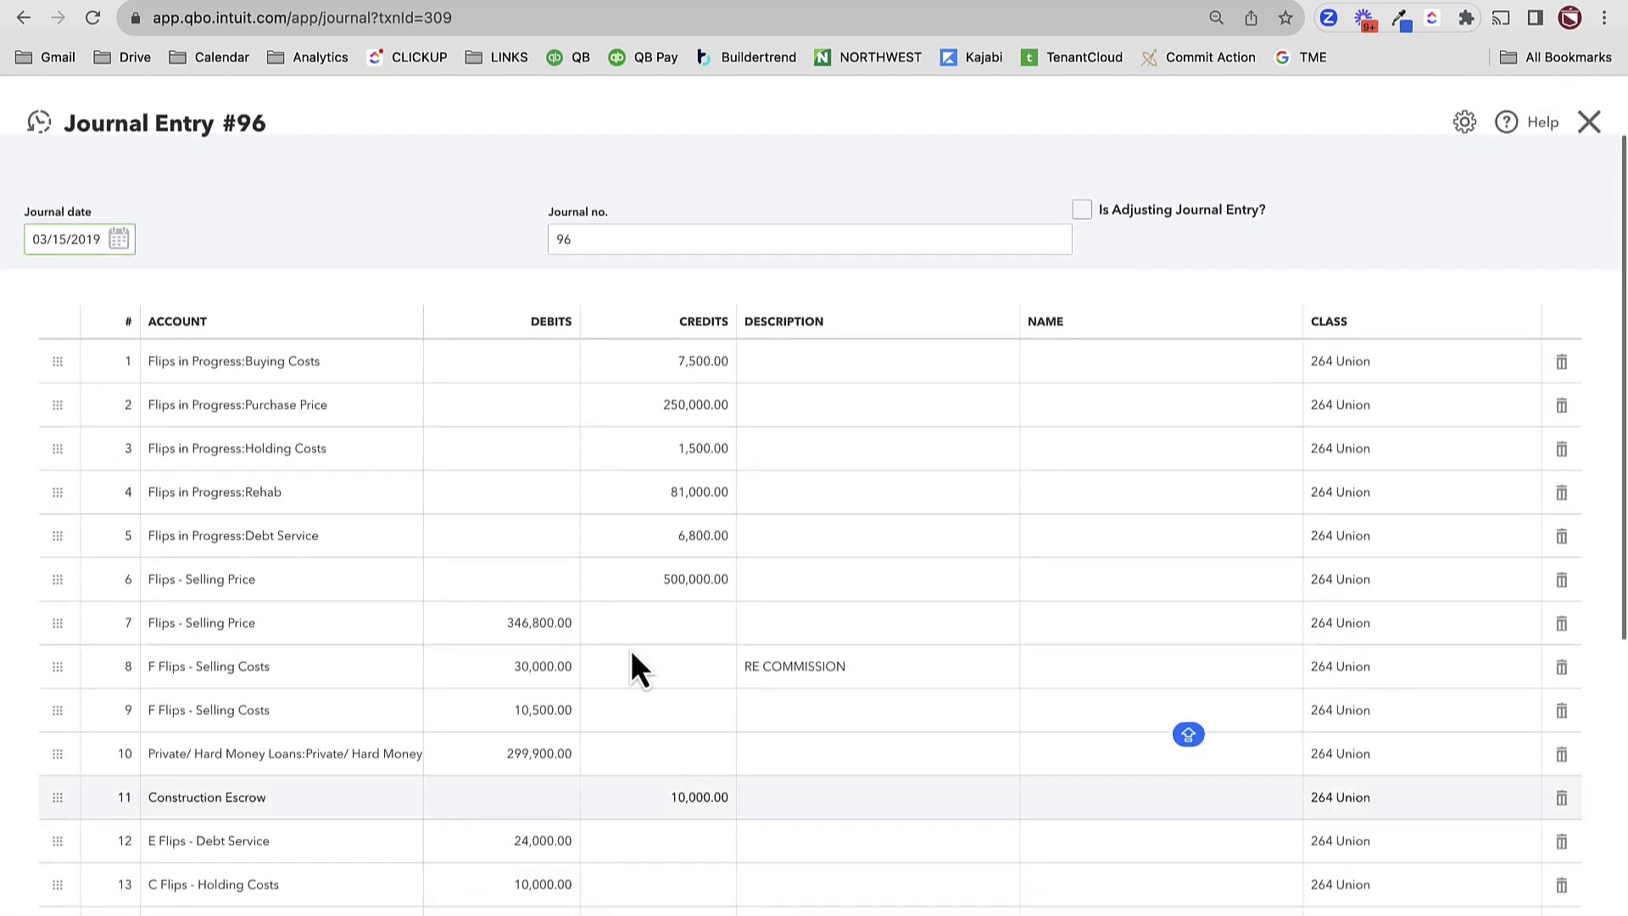
# - Remove the Flips in Progress lines and the 346,800.00 line from entry #96, then save
pyautogui.click(694, 366)
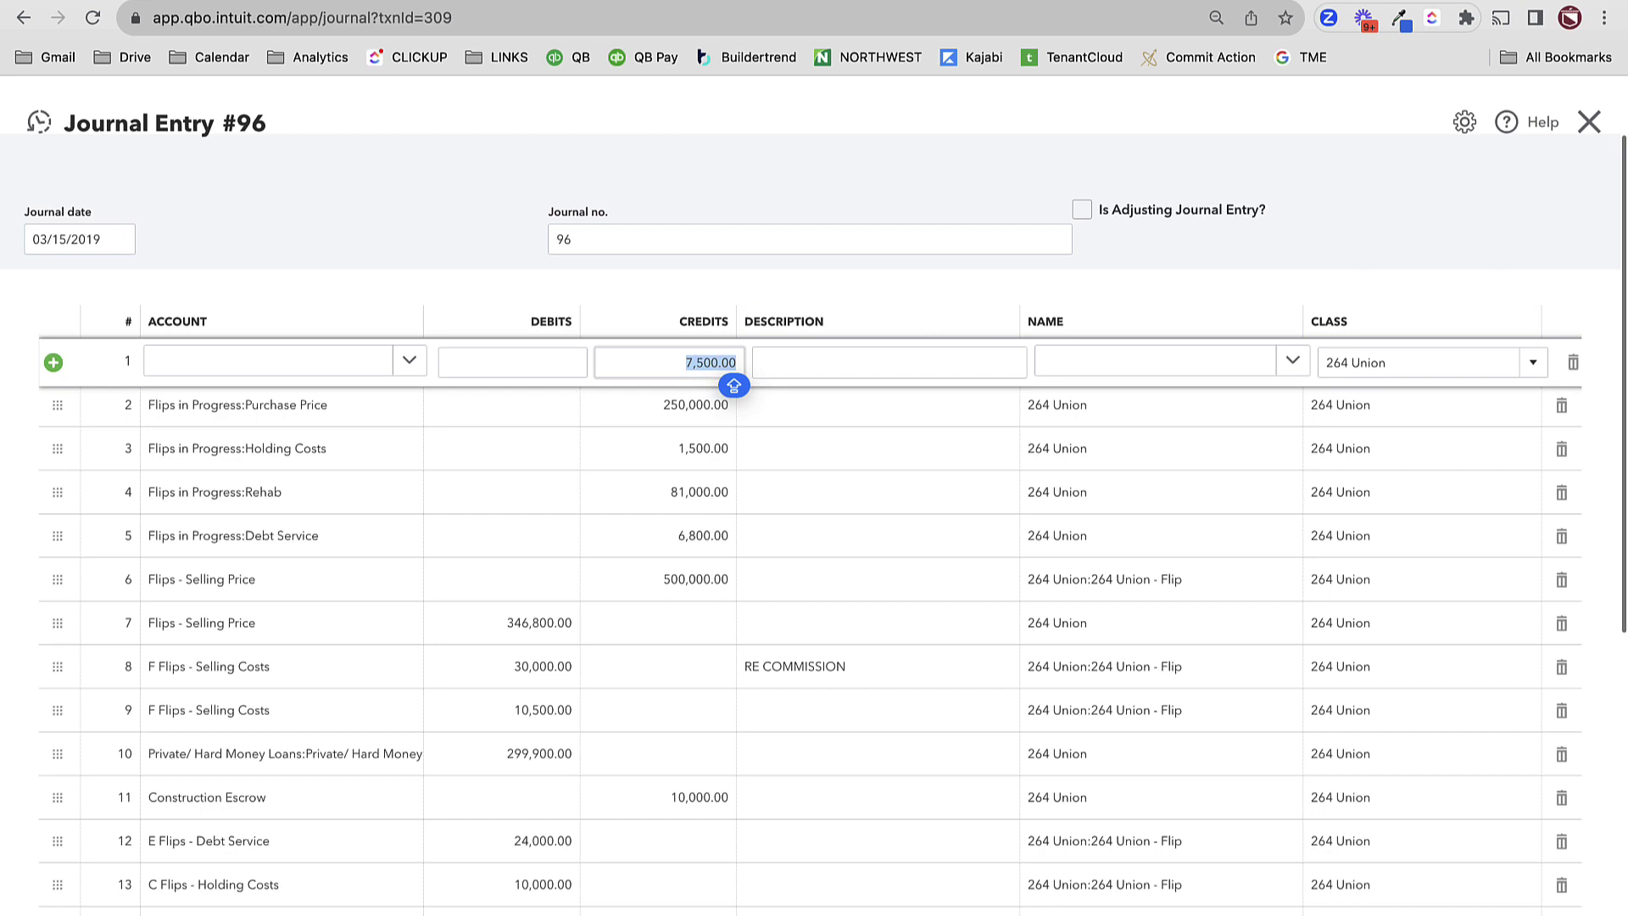
pyautogui.click(1572, 362)
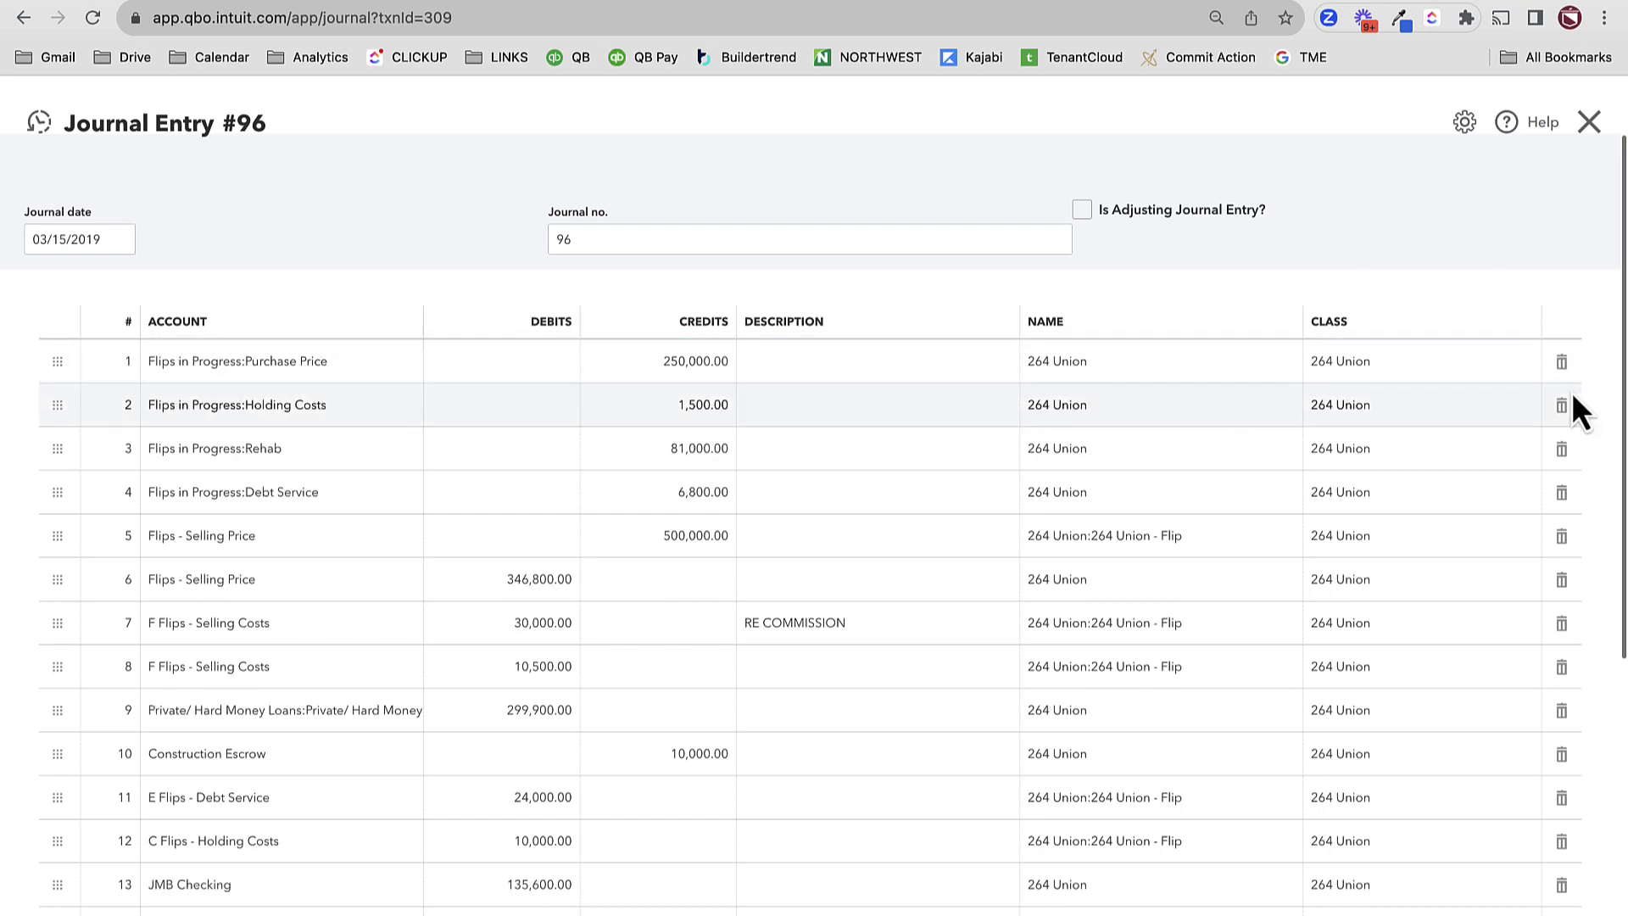
pyautogui.click(1564, 377)
pyautogui.click(1564, 377)
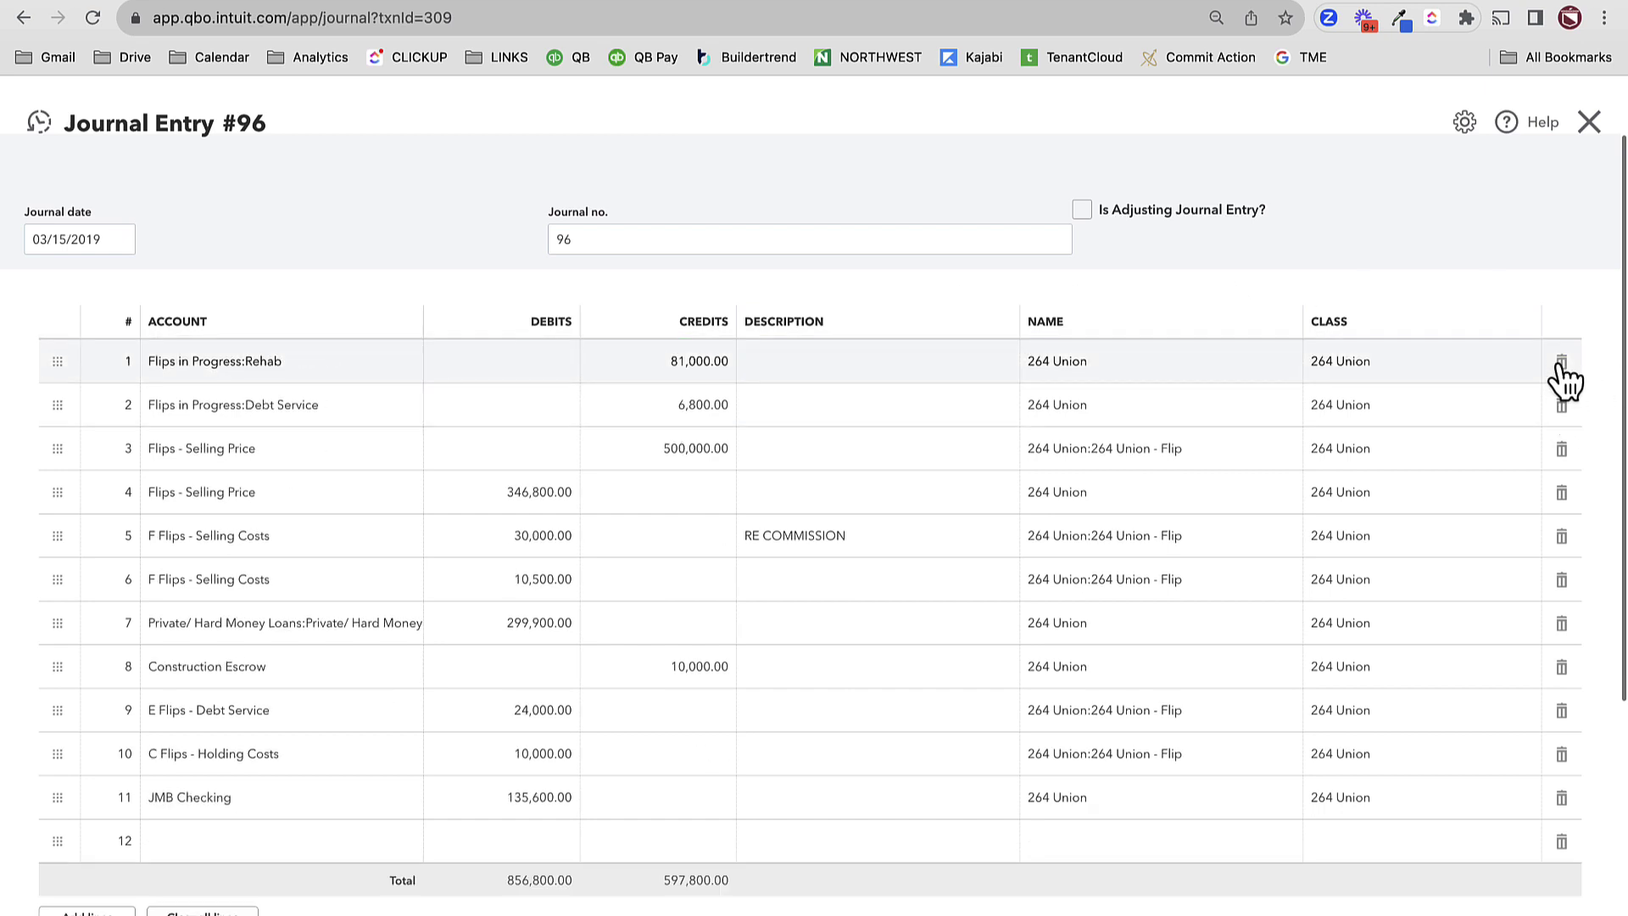
pyautogui.click(1564, 377)
pyautogui.click(1564, 377)
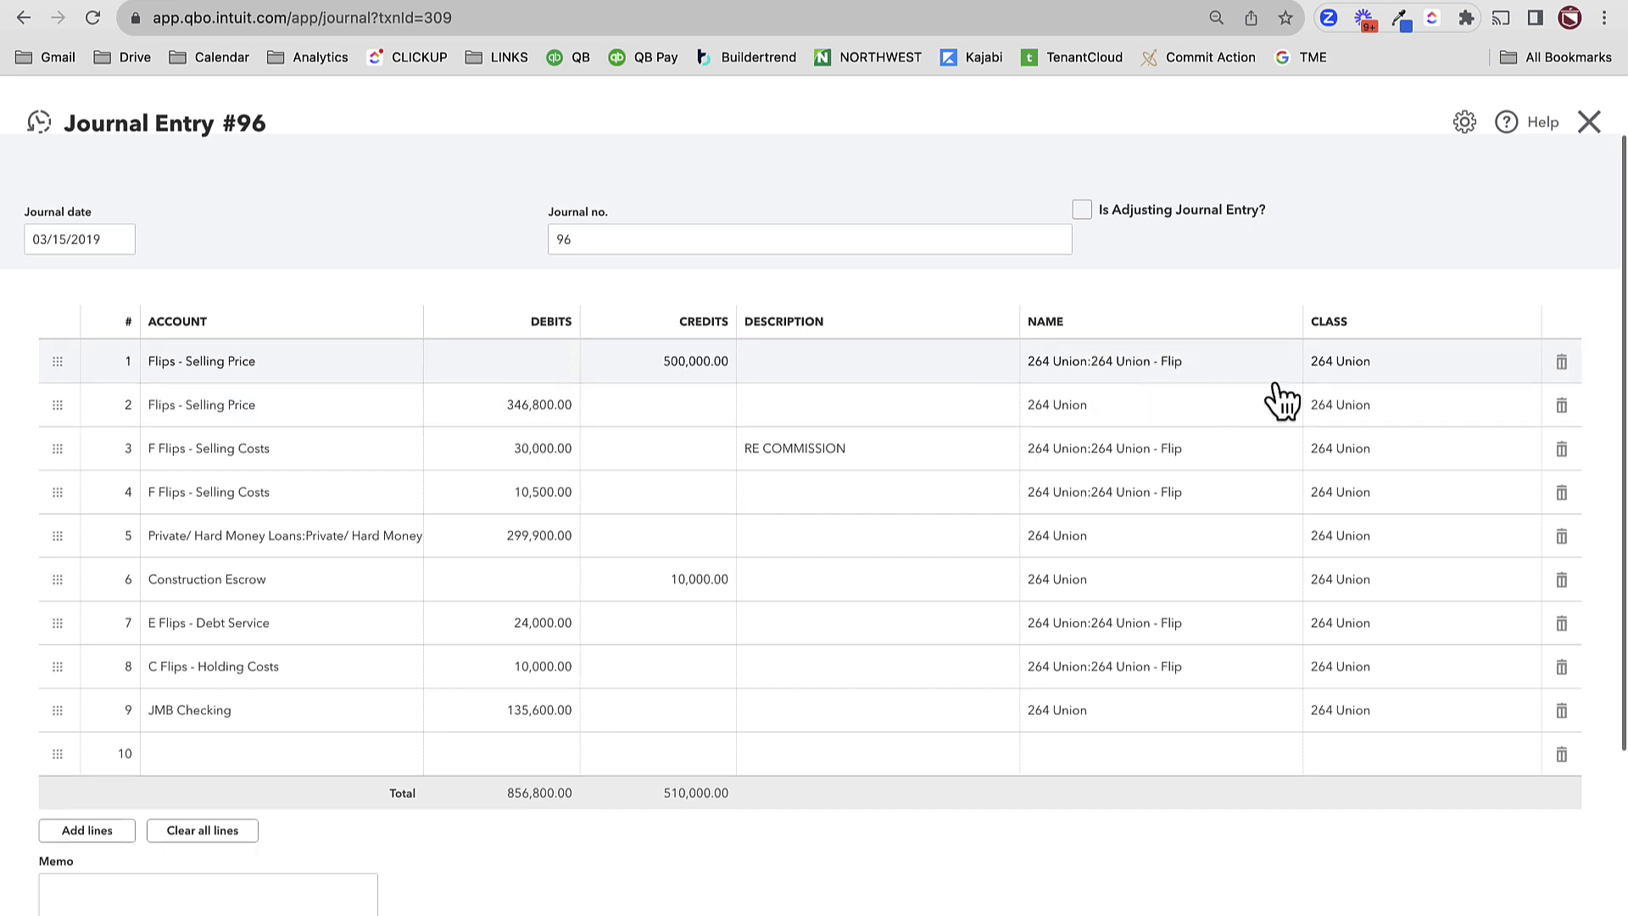
pyautogui.click(1562, 407)
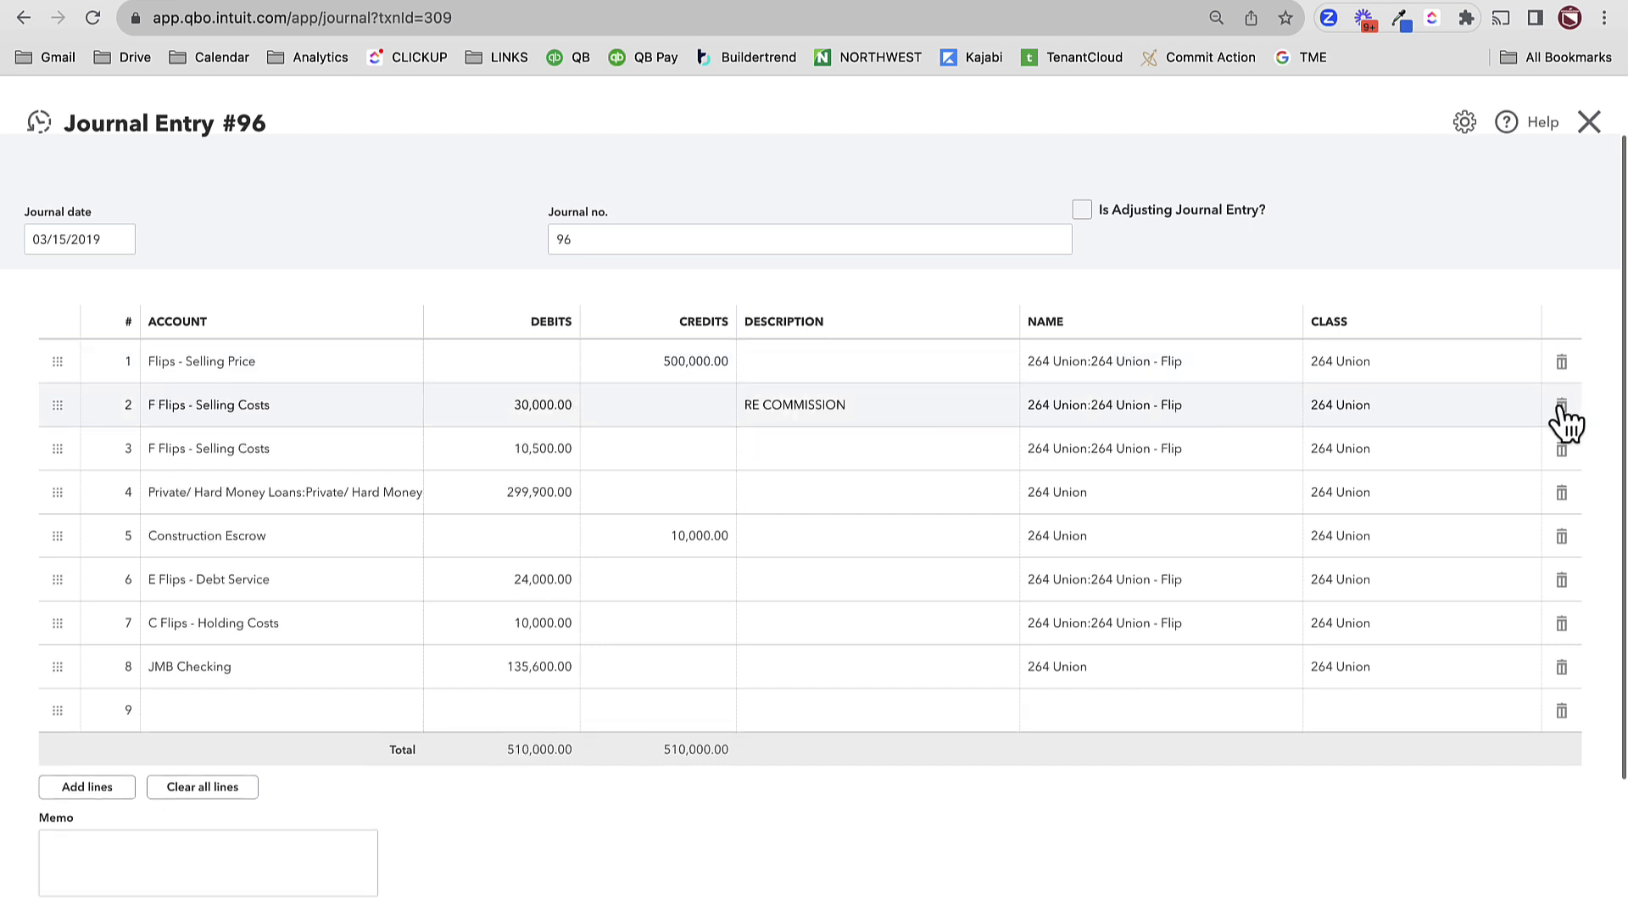
pyautogui.click(169, 858)
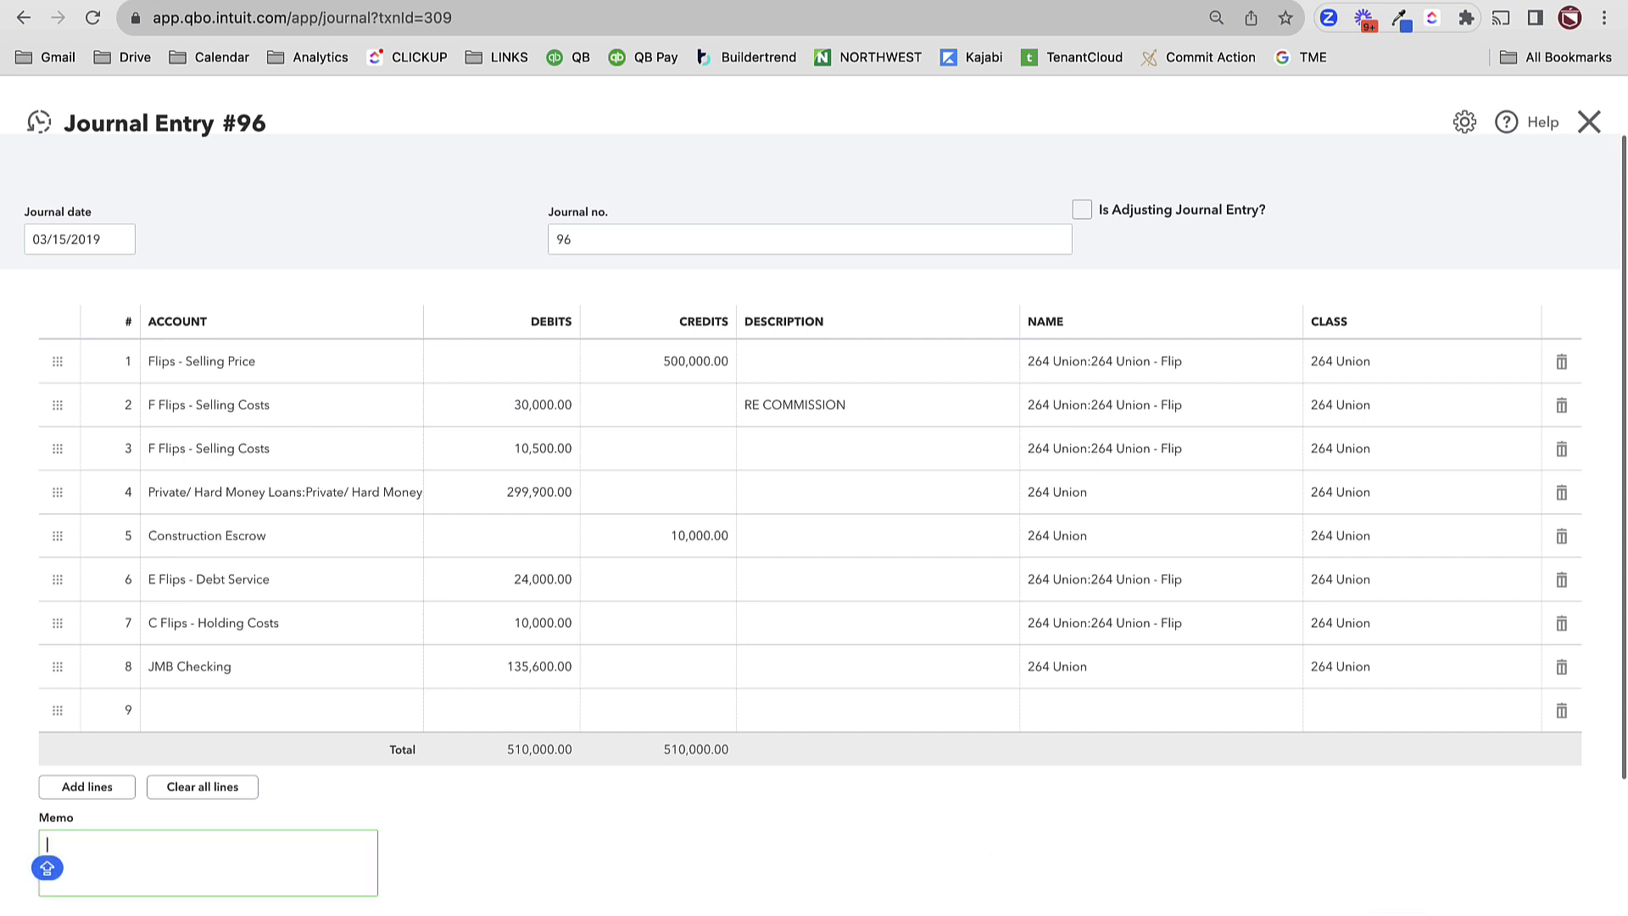
pyautogui.press('Tab')
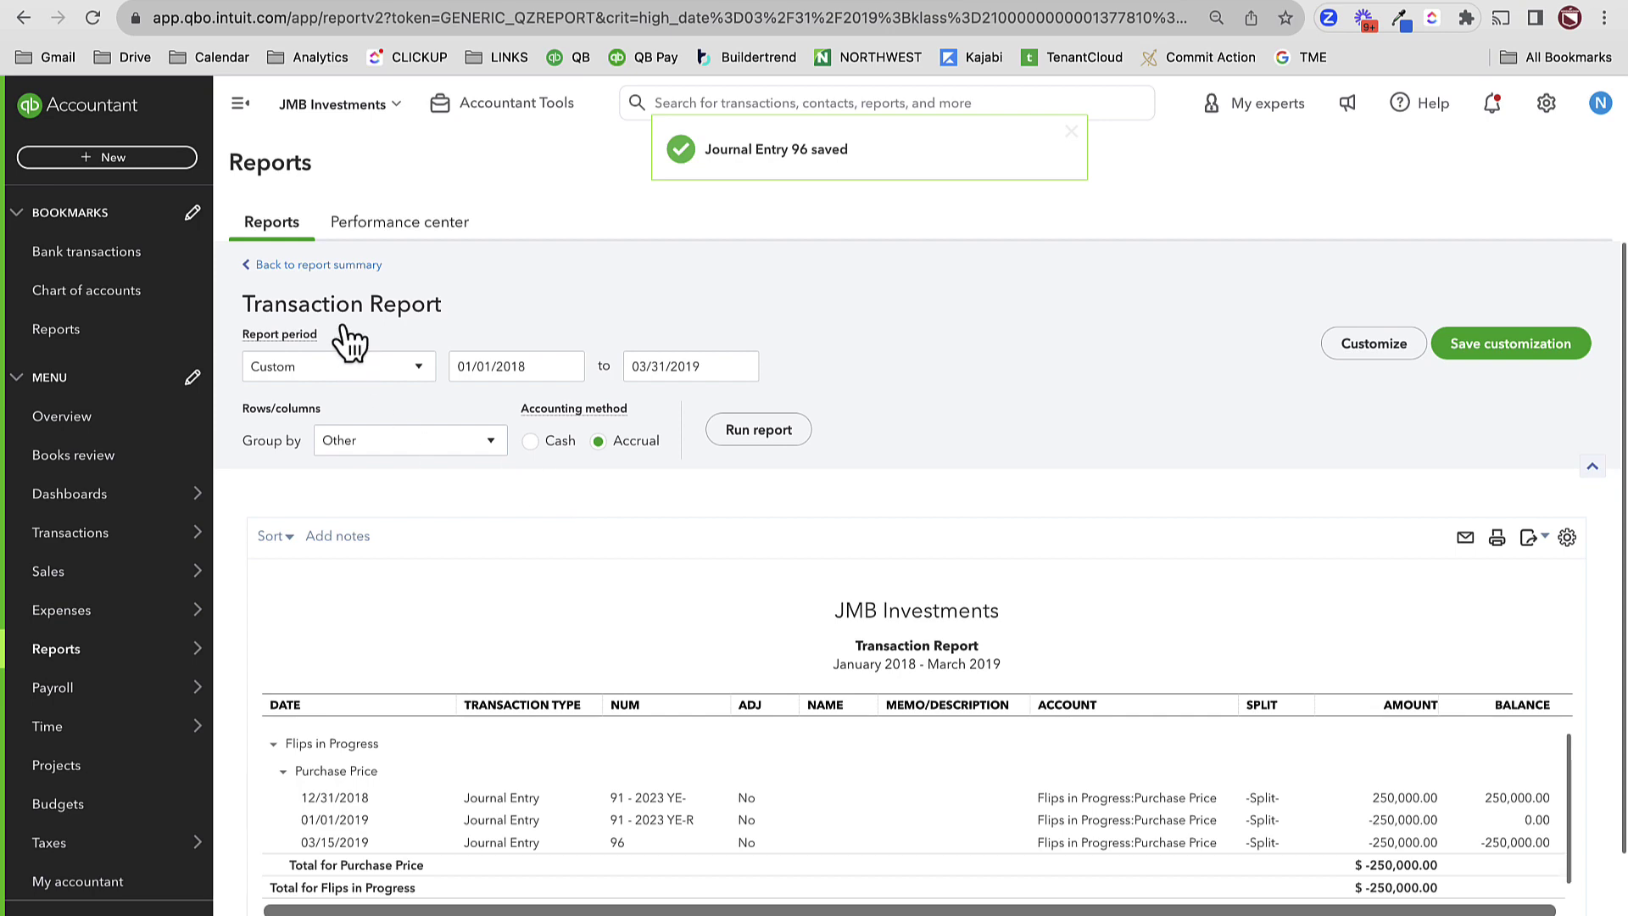
# - Review the March 31, 2019 balance sheet with zeroed flip accounts, then open the Projects list
pyautogui.click(319, 265)
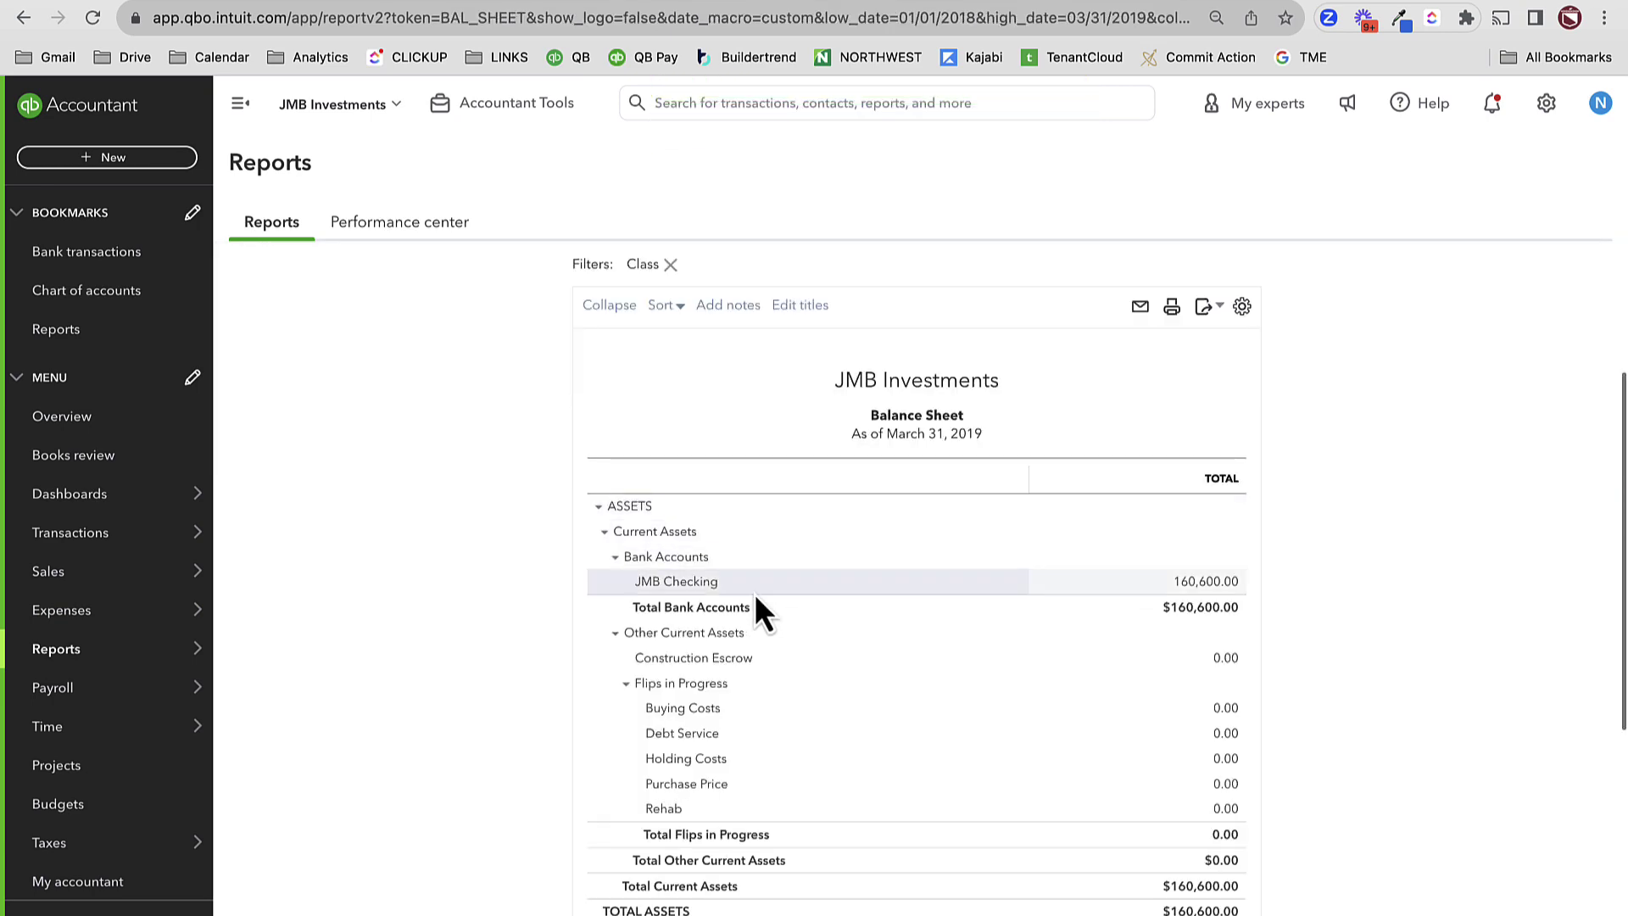
pyautogui.scroll(-4, 1160, 767)
pyautogui.scroll(-2, 1160, 768)
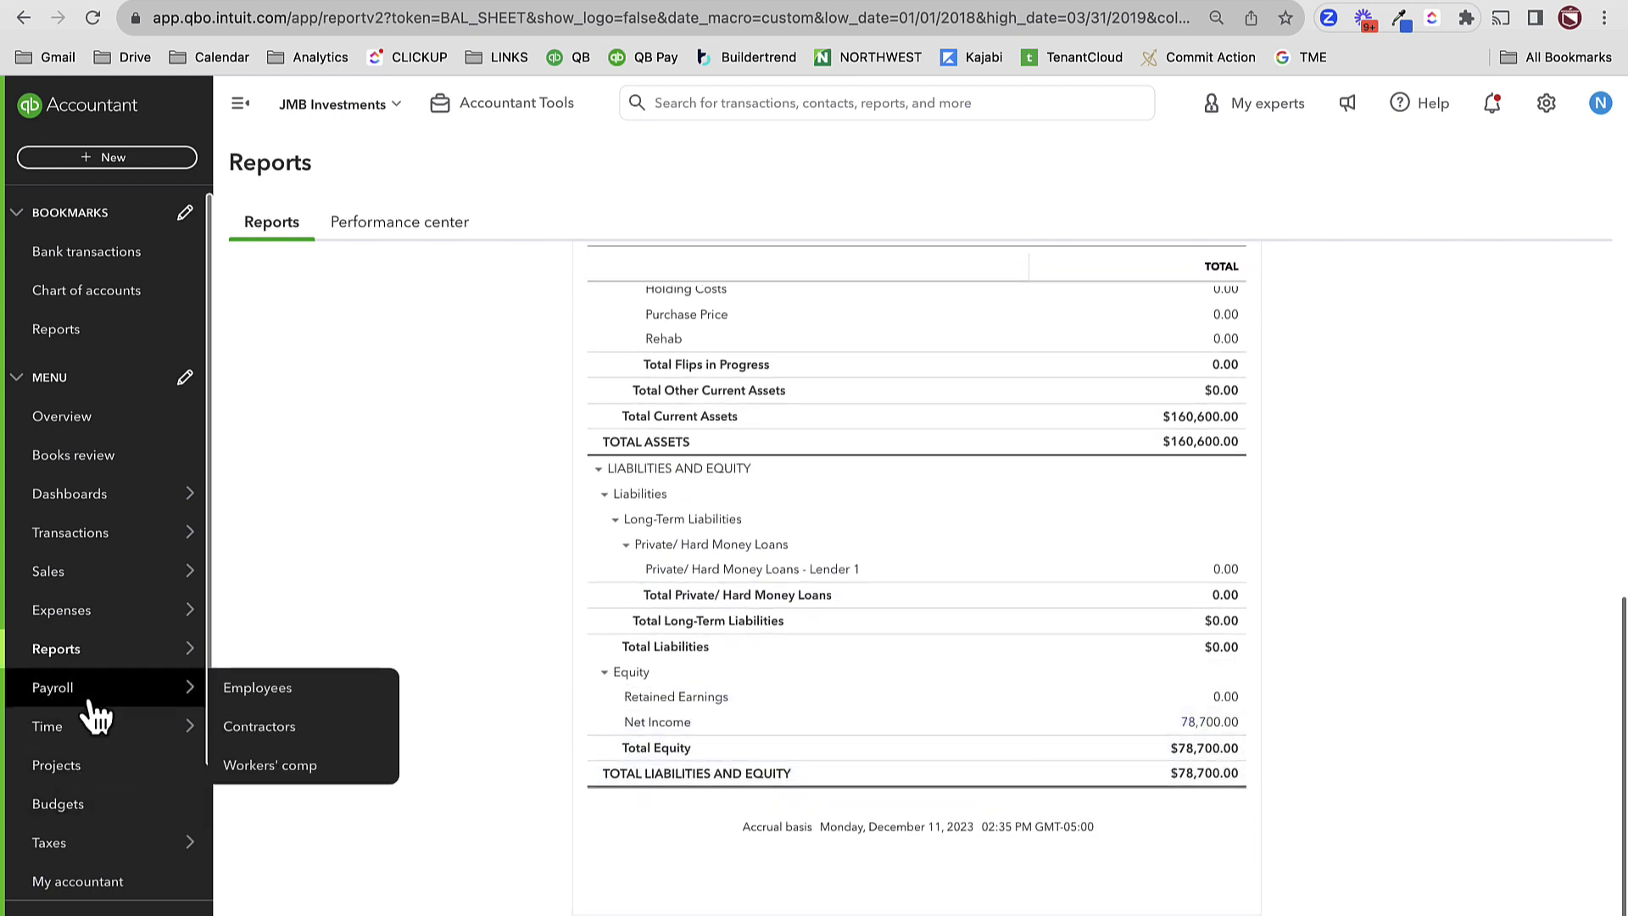
pyautogui.click(83, 767)
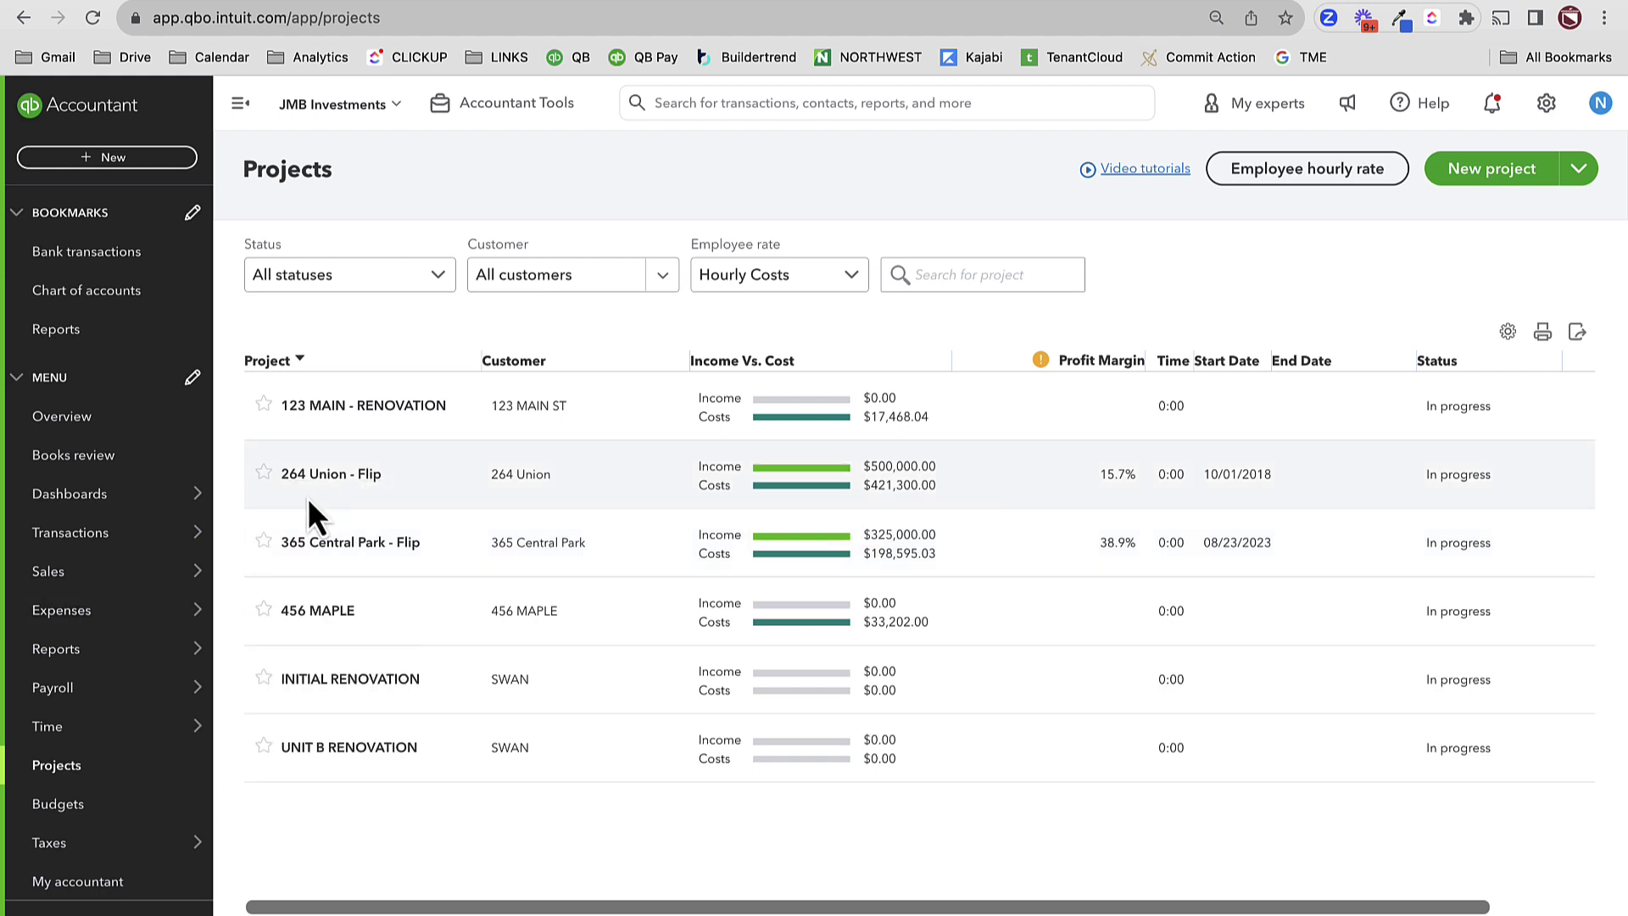
pyautogui.click(331, 477)
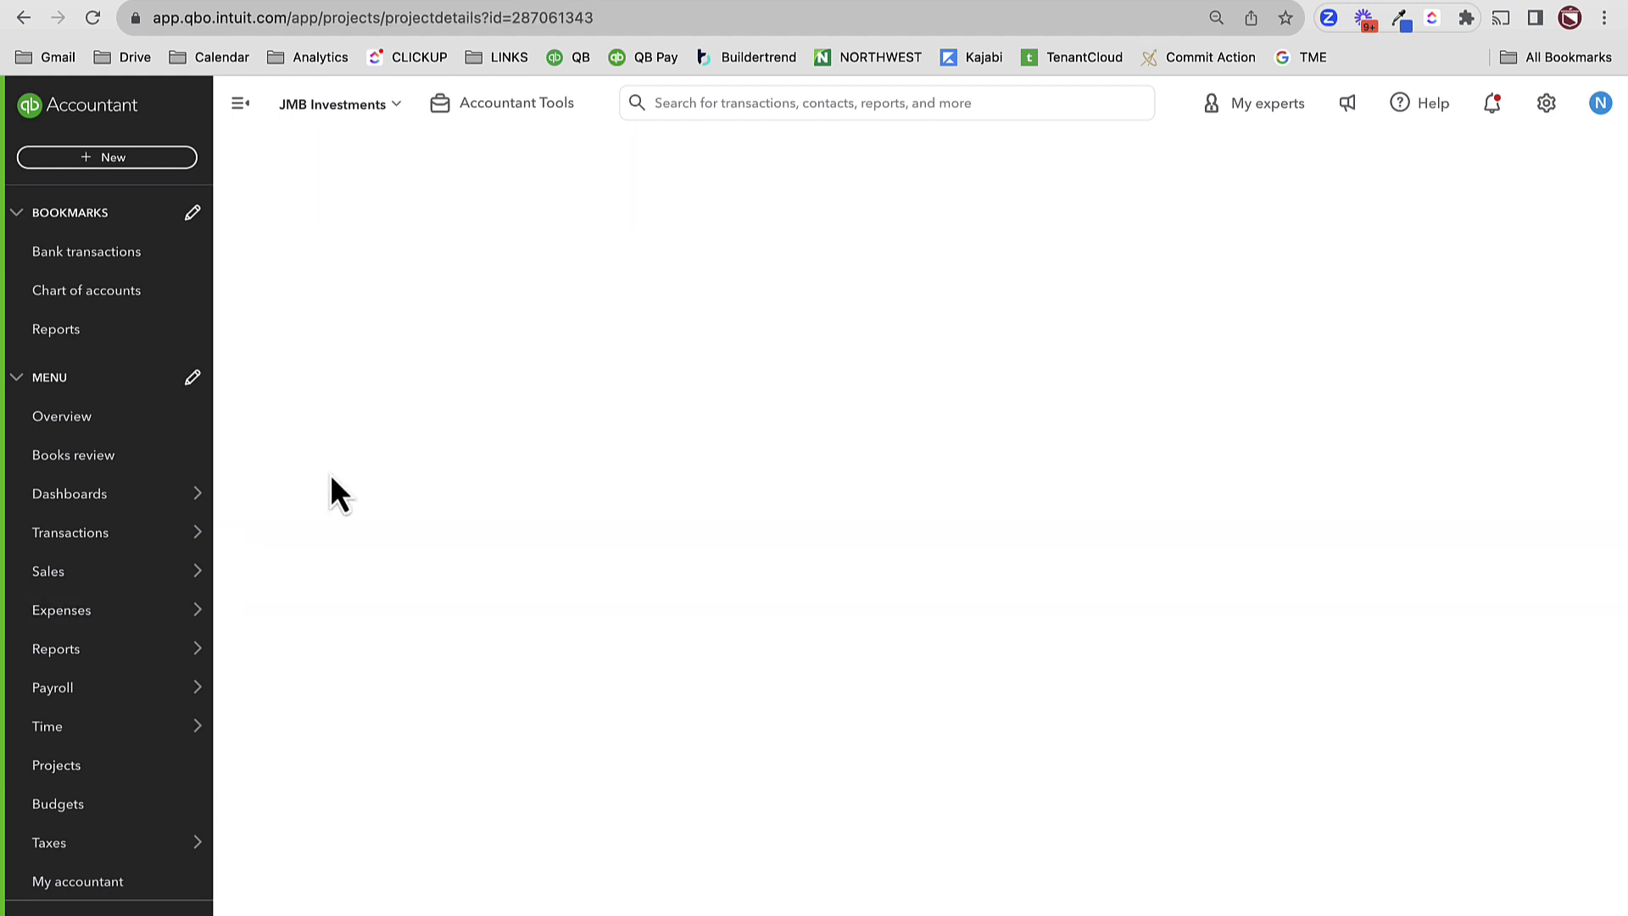